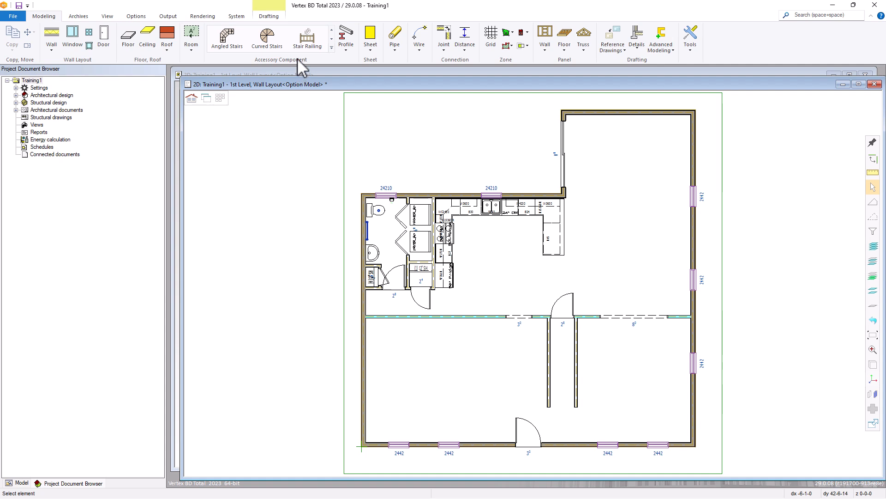
Step: Start a U-shaped staircase and preview its default design in 2D and 3D
left_click(332, 48)
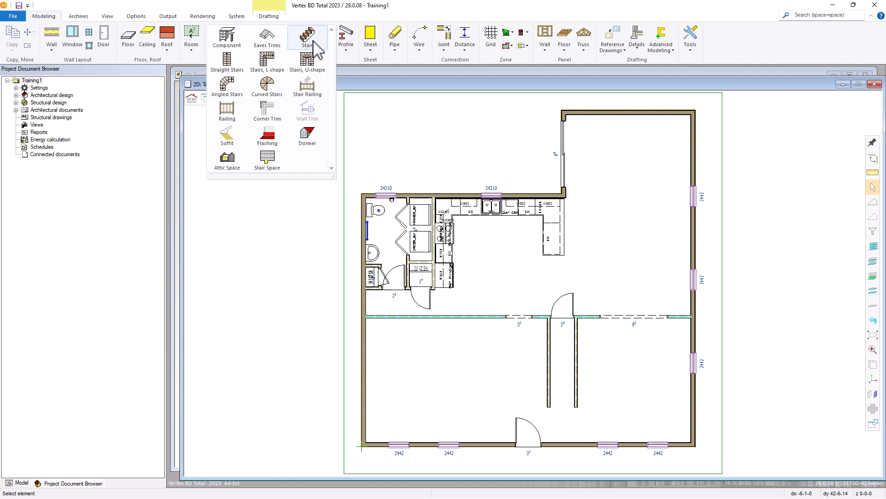
left_click(312, 65)
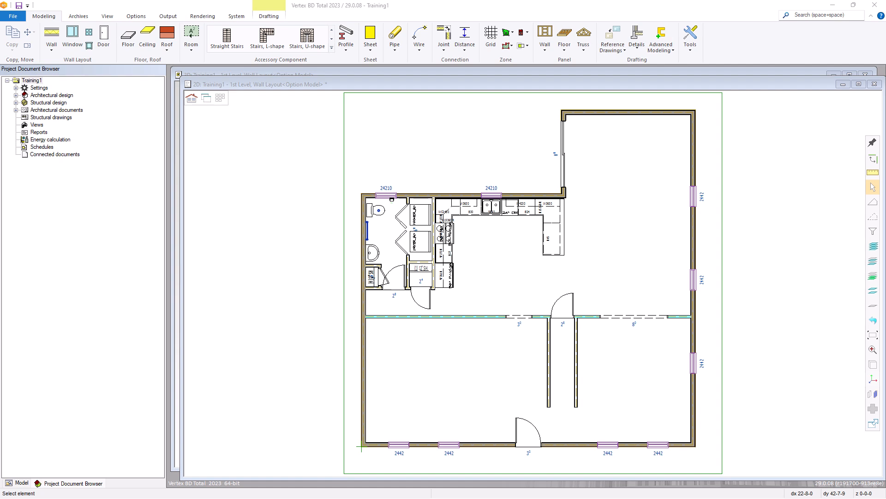
left_click(310, 46)
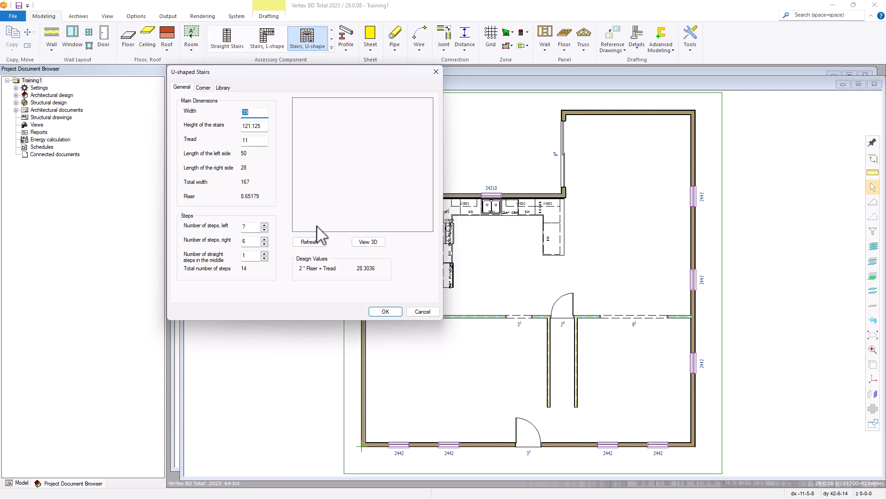
left_click(309, 242)
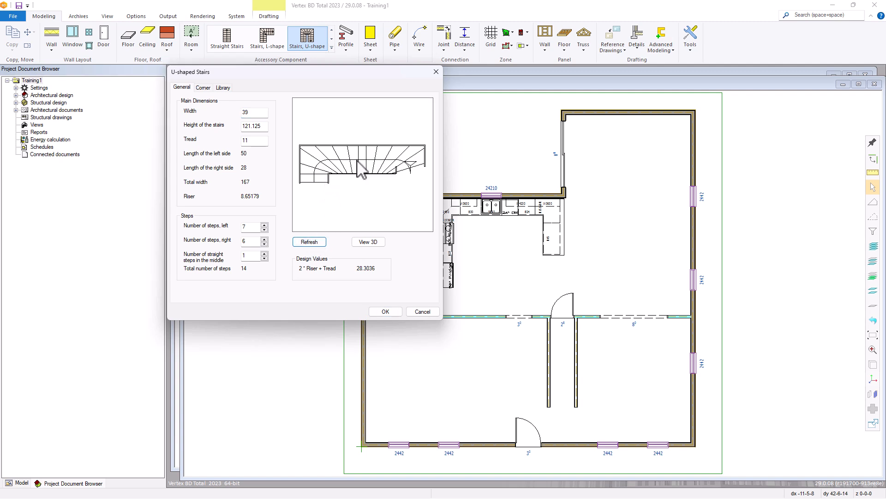
left_click(366, 244)
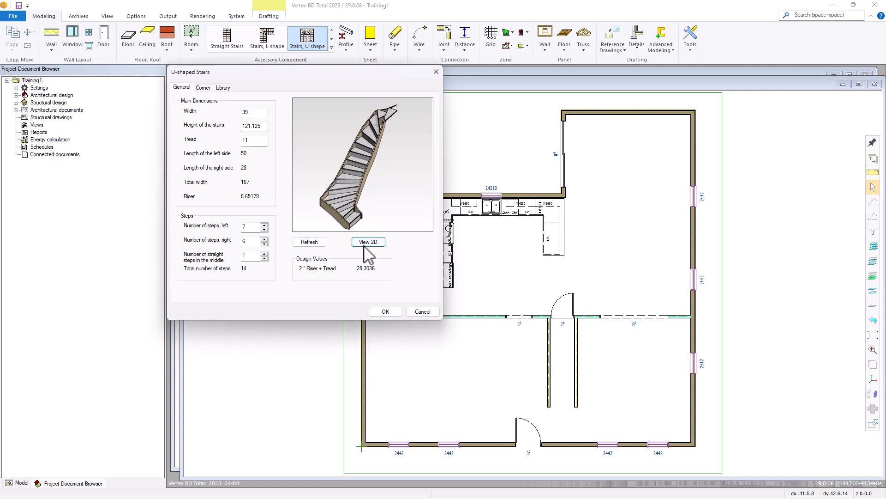
left_click(369, 243)
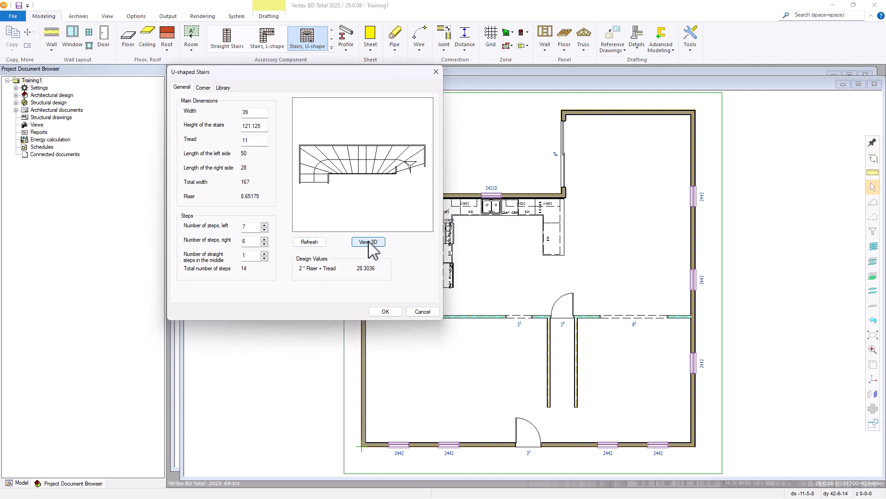
Step: Review the corner and library options of the U-shaped stairs, returning to the general dimensions
left_click(203, 88)
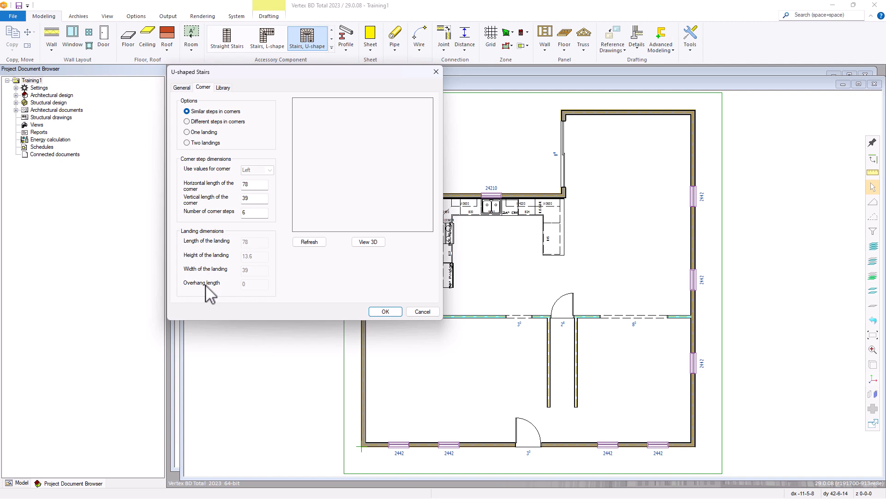
left_click(223, 88)
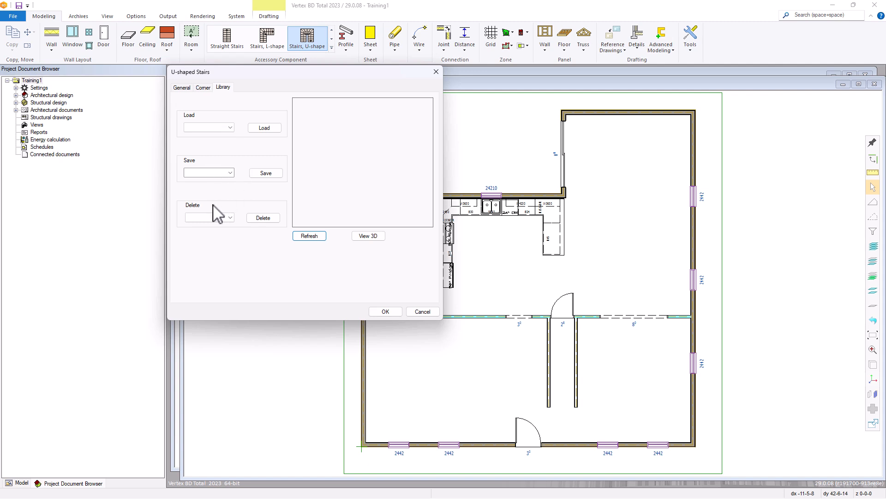
left_click(182, 88)
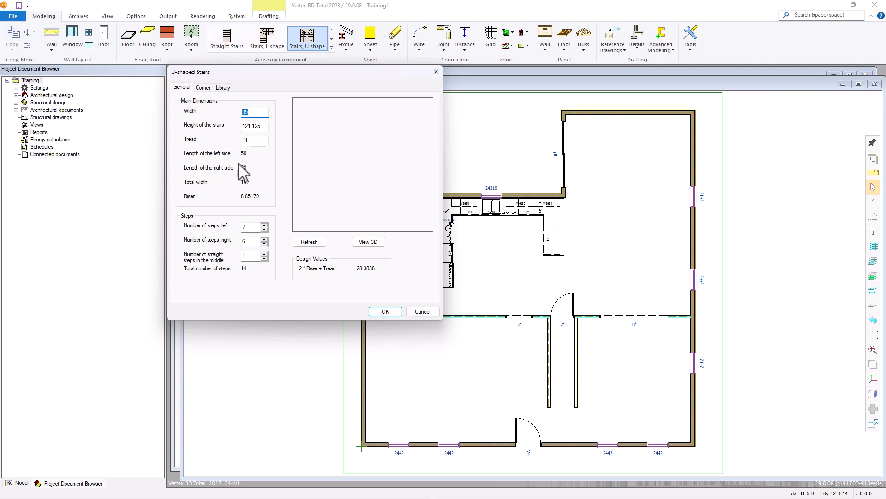
Step: Set the U-shaped stairs to 5 left, 5 right and 6 straight middle steps, and refresh the preview
left_click(264, 230)
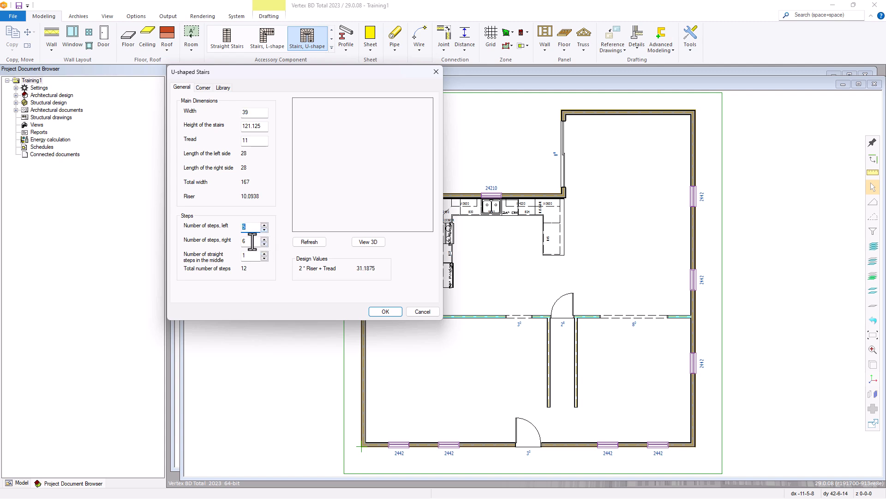
left_click(264, 244)
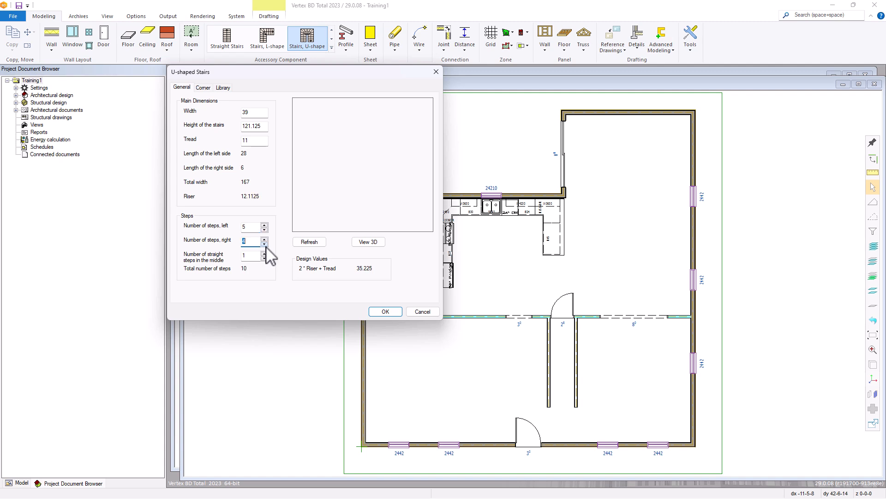
left_click(265, 239)
left_click(265, 253)
left_click(309, 243)
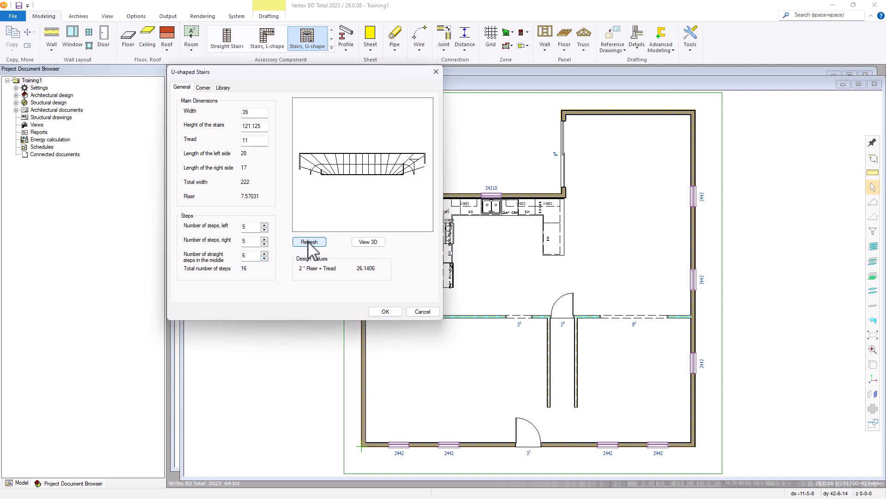
left_click(307, 244)
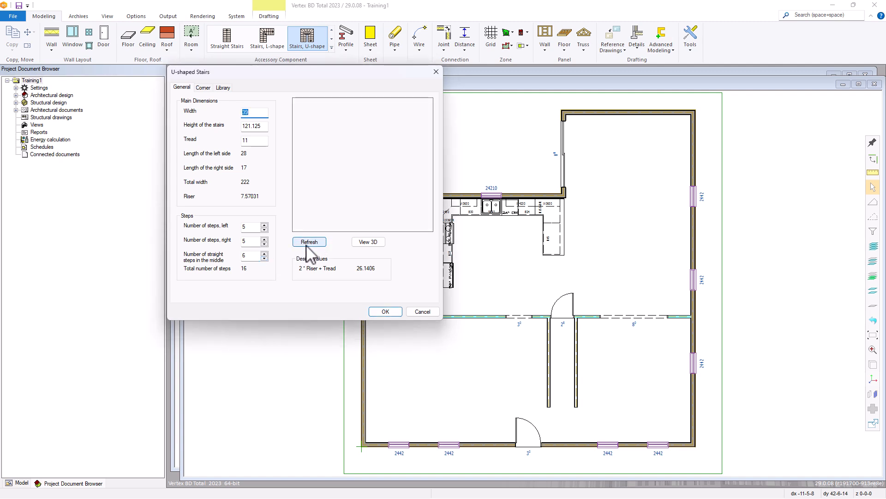
Step: Give the stairs two landings with length 39 and height 12, and preview the result in 3D
left_click(203, 87)
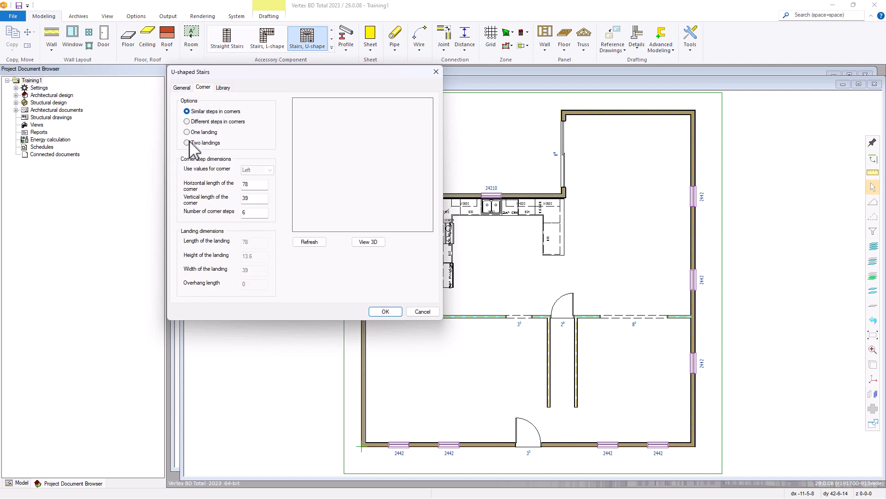
left_click(187, 143)
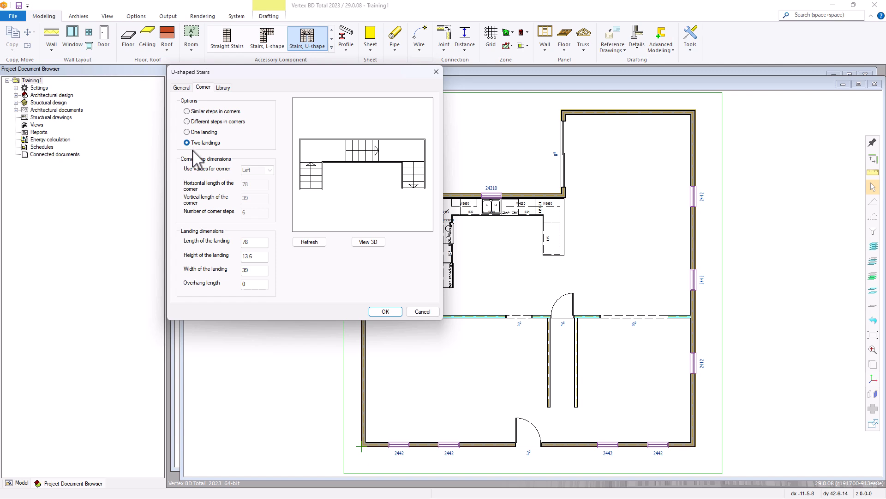
double_click(241, 243)
left_click(257, 256)
left_click_drag(244, 257, 262, 265)
left_click(309, 244)
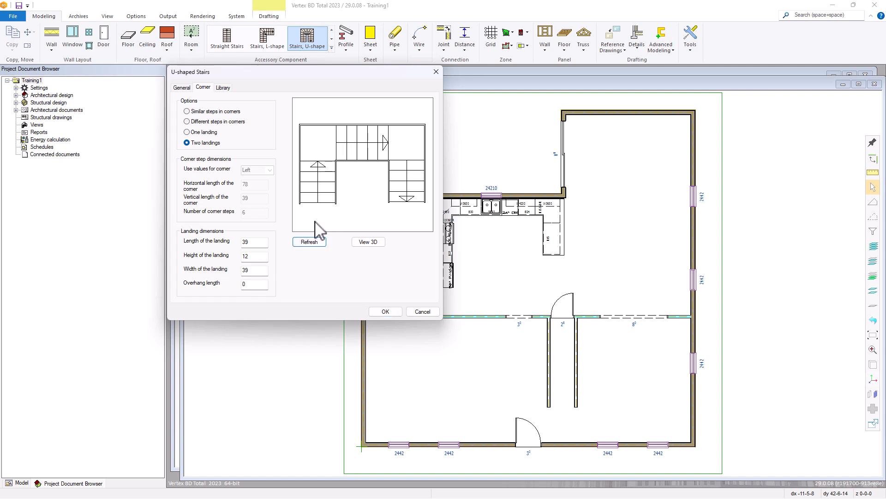
left_click(368, 243)
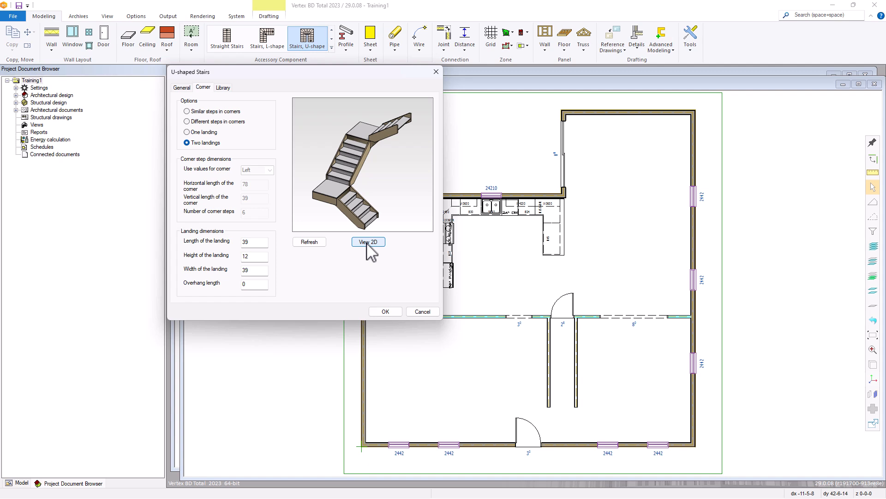
Step: Save the U-shaped stair configuration to the library as Test1
left_click(223, 89)
left_click(205, 173)
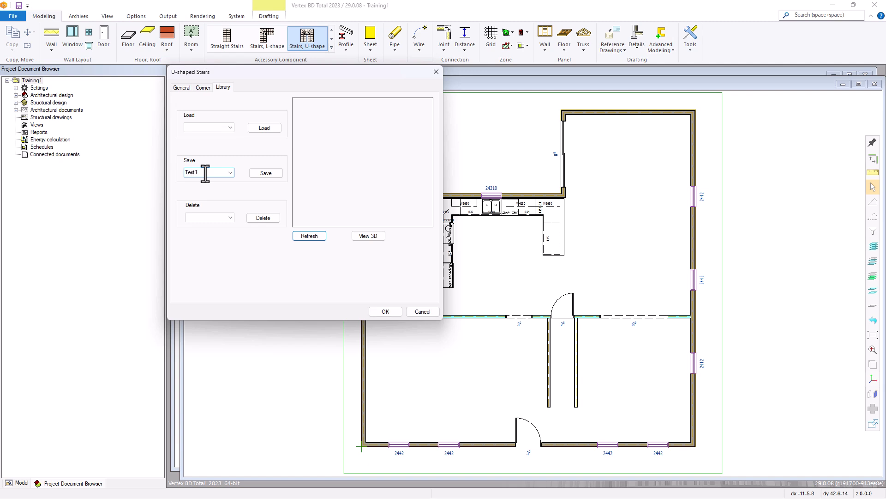
left_click(267, 177)
Step: Load the Test1 stair configuration from the library, then leave the stair settings without placing the stairs
left_click(226, 127)
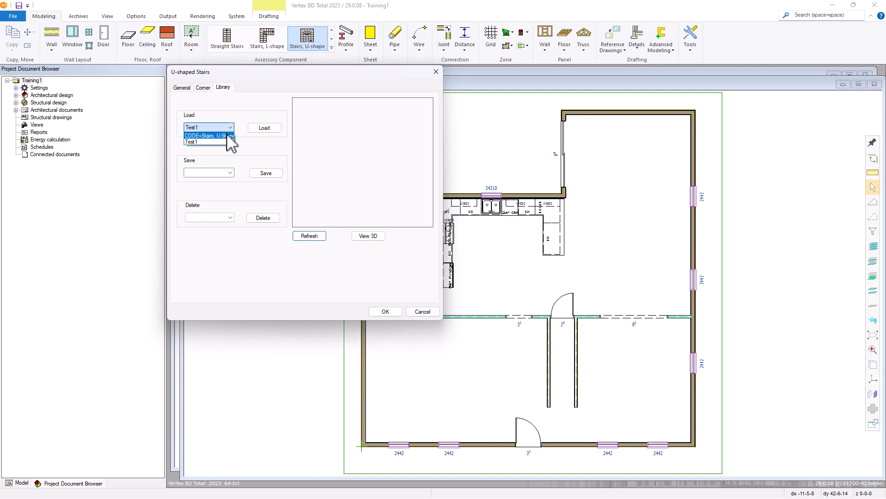
left_click(215, 142)
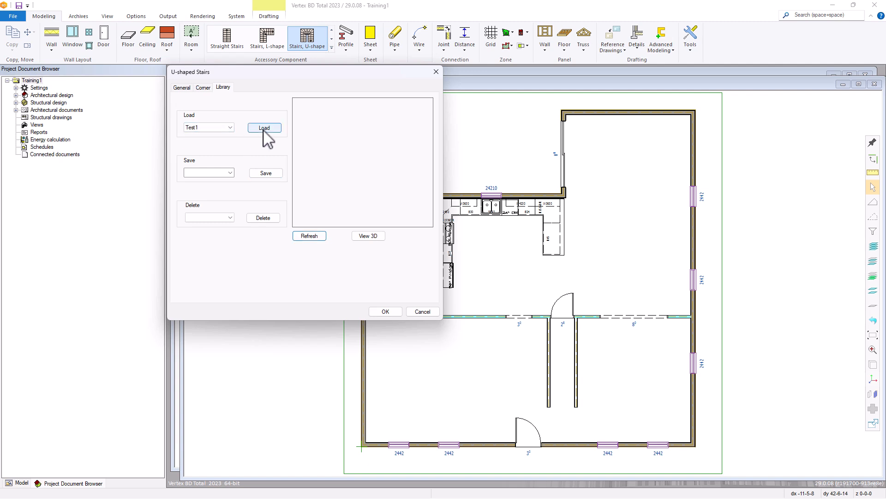
left_click(265, 130)
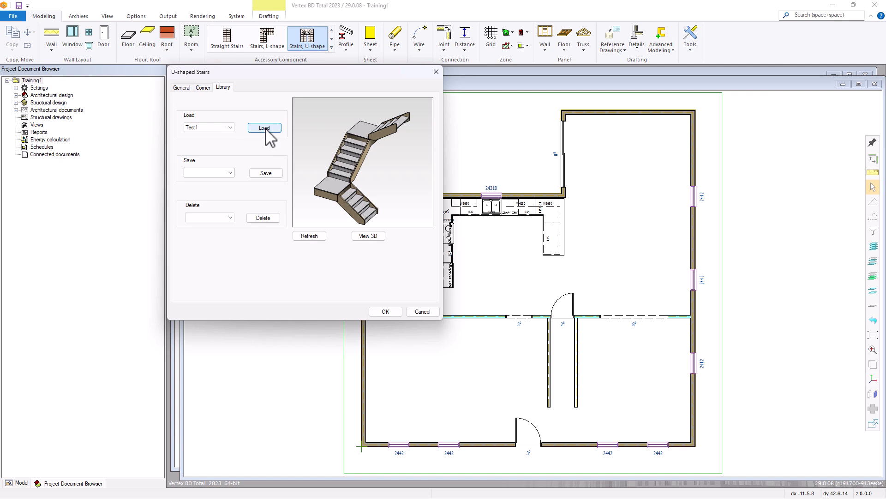
left_click(422, 312)
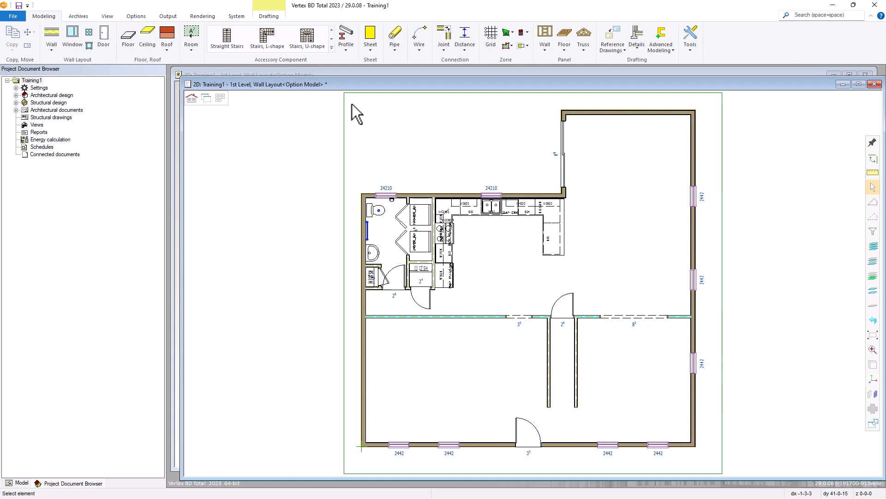
Step: Start a basicrailing railing with its first point at 1st-Floor height in the empty area right of the building
left_click(332, 47)
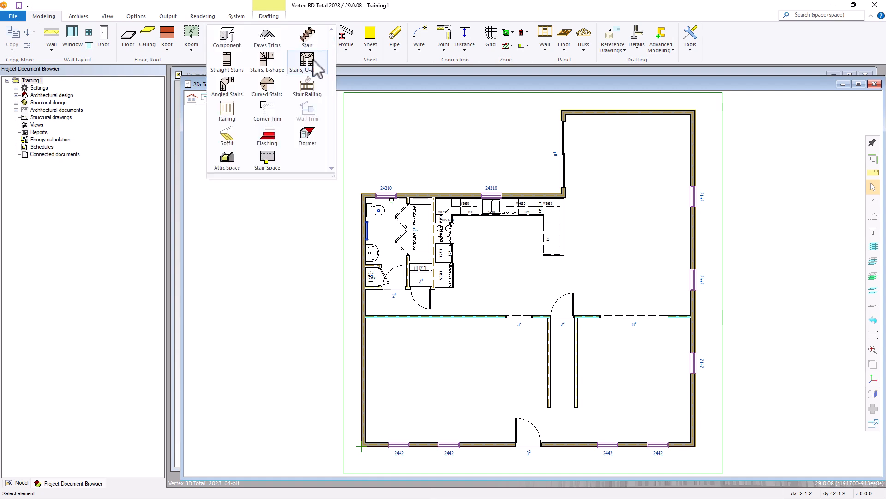
left_click(227, 115)
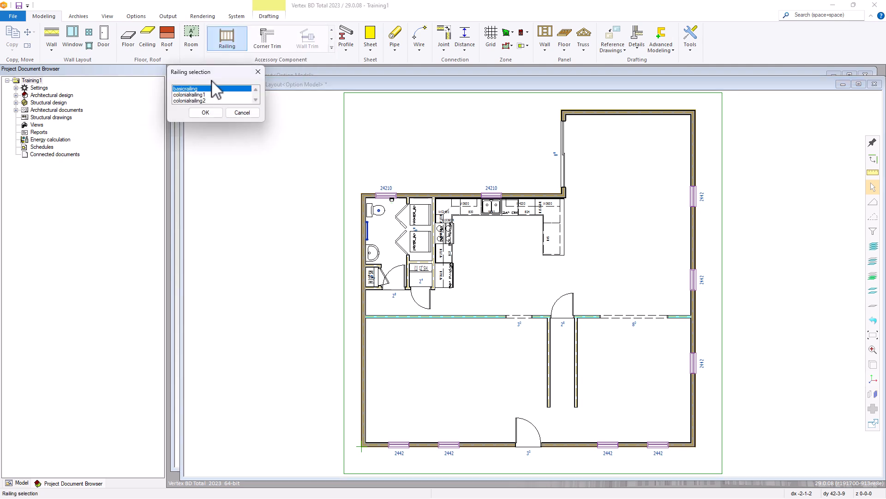
double_click(195, 90)
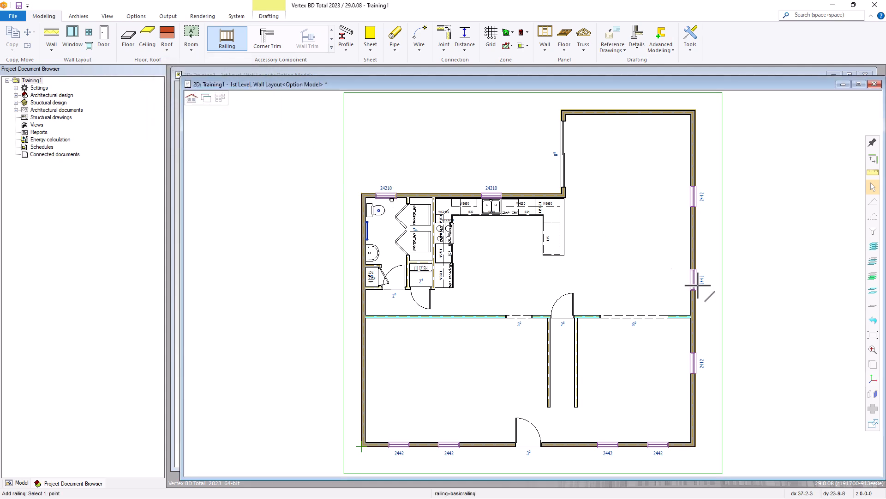
scroll(532, 289, "down", 2)
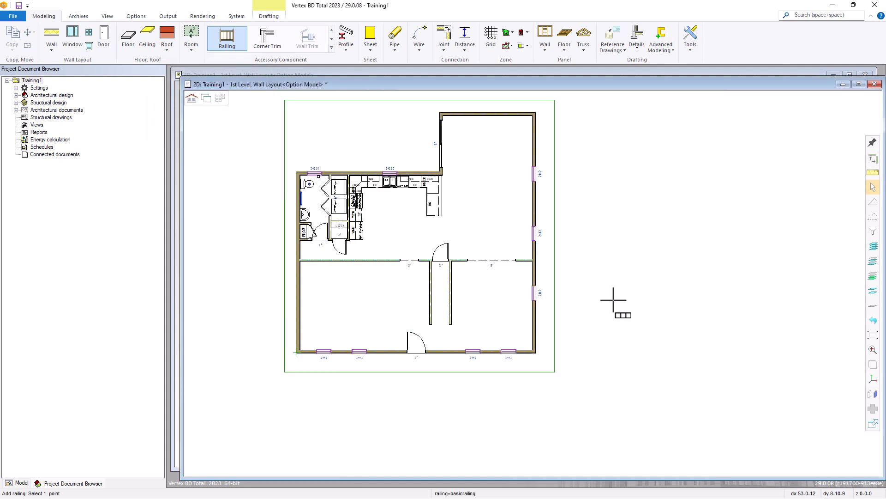
left_click(647, 309)
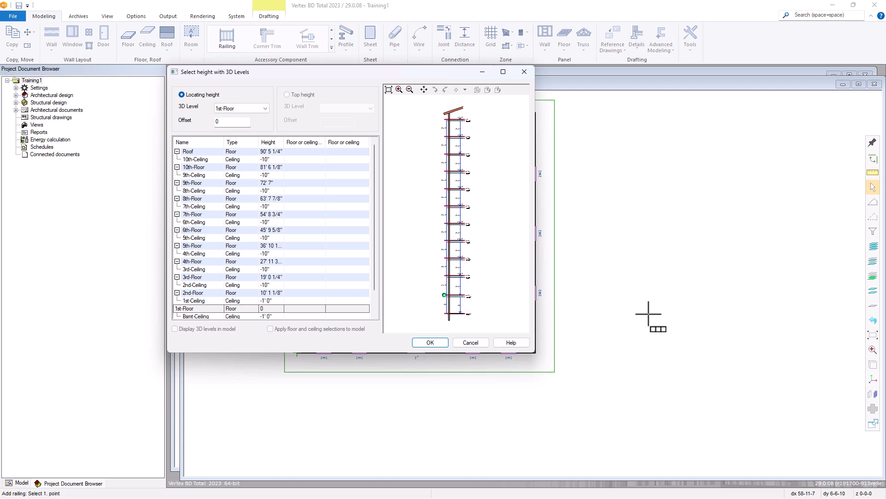
left_click(428, 342)
left_click(589, 307)
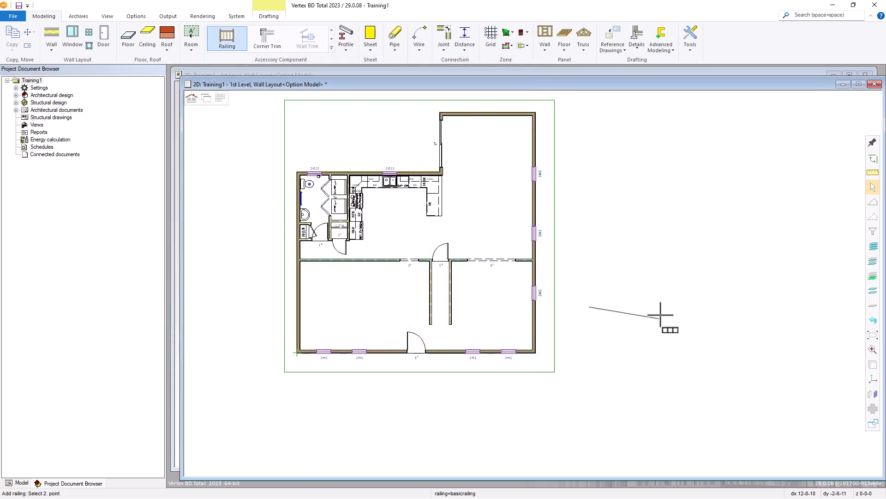
Step: Place the railing's second point horizontally across from the first at 2nd-Floor height and finish the railing
left_click(749, 316)
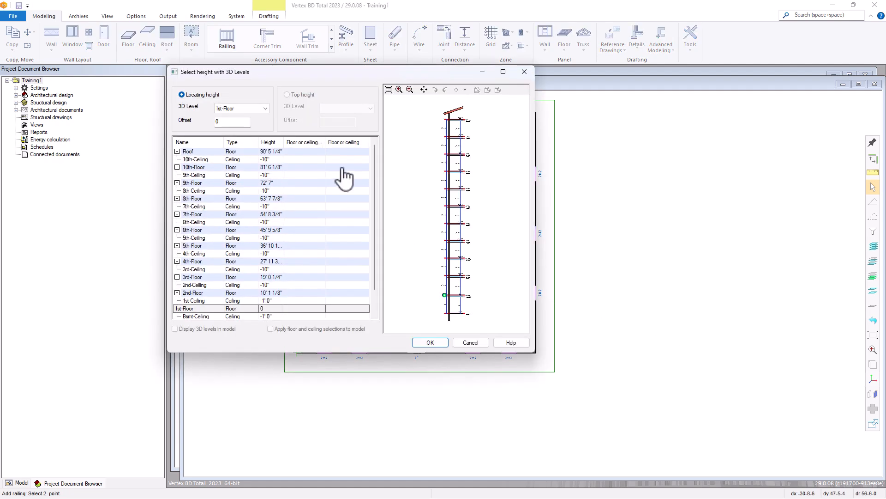
left_click(266, 109)
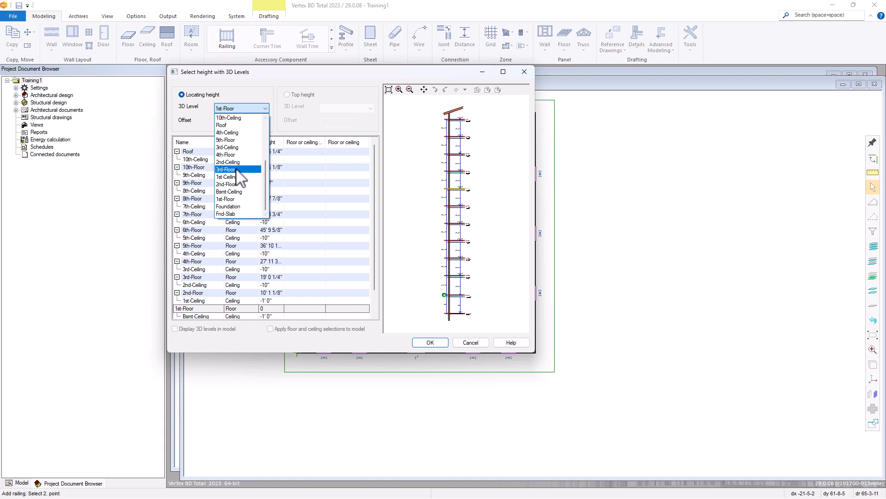
left_click(231, 184)
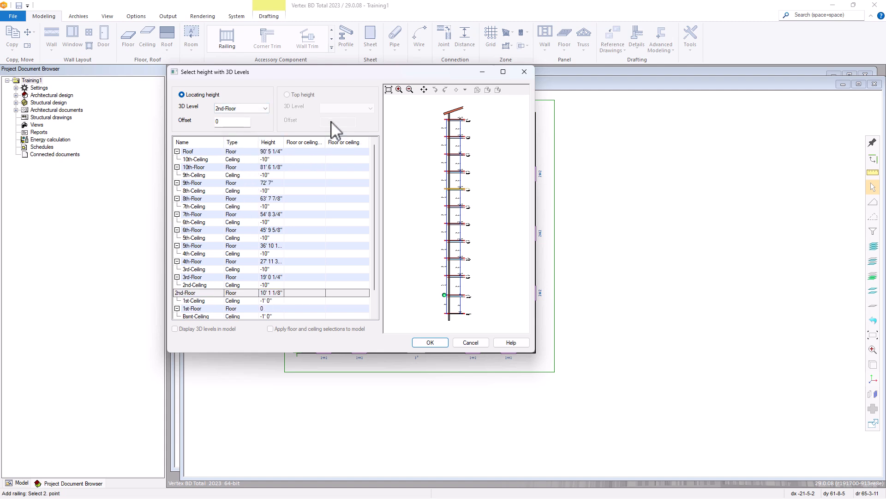
left_click(433, 342)
left_click(745, 306)
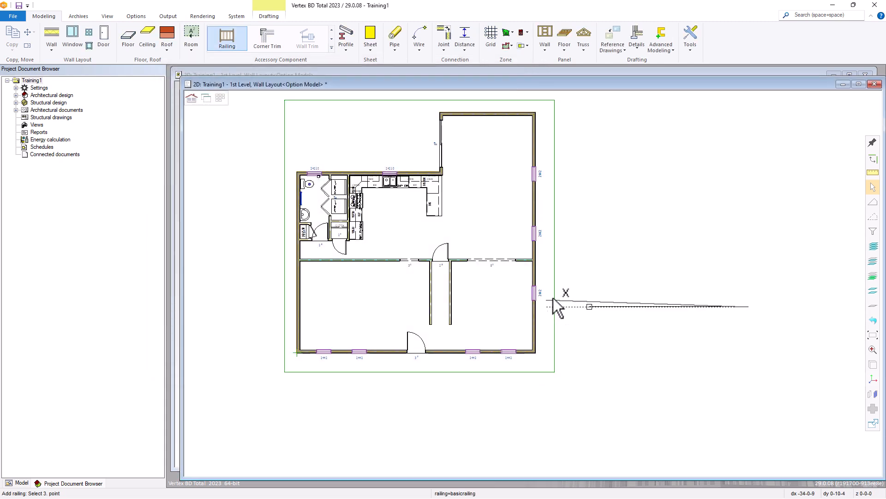
right_click(661, 289)
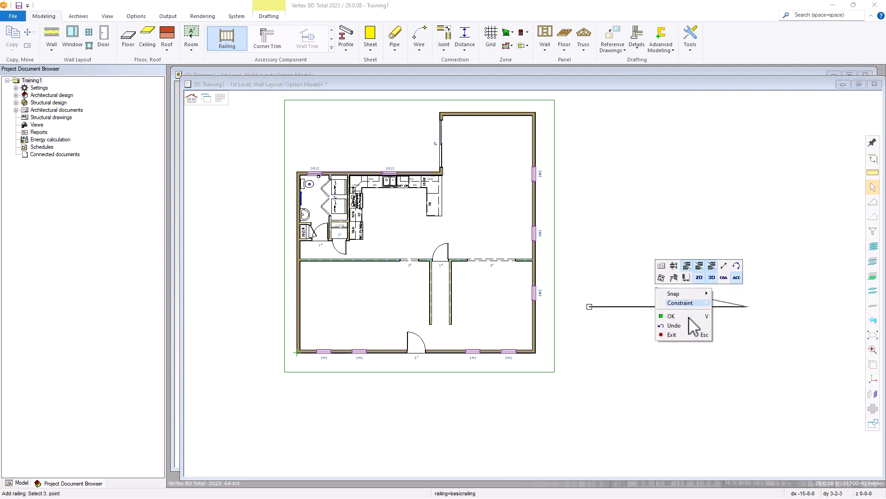
left_click(673, 316)
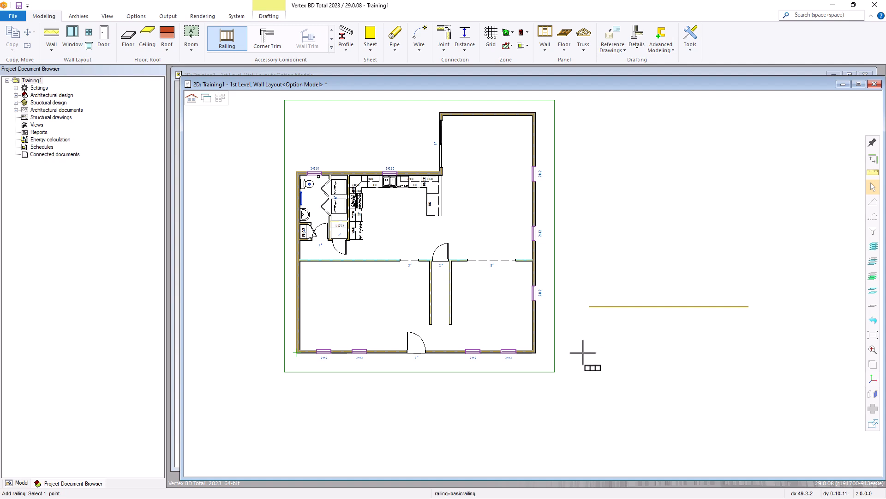
Step: Add a second horizontal basicrailing below the first one, with both its start and end points at 1st-Floor height
left_click(638, 356)
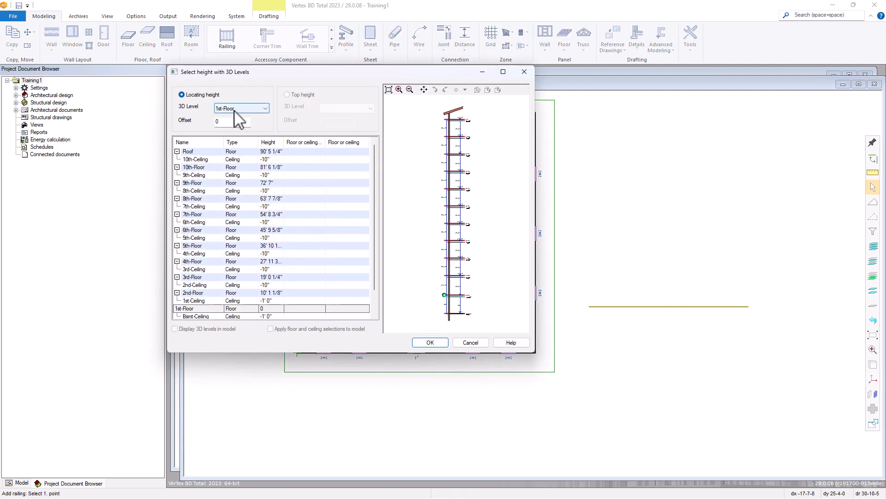
left_click(437, 342)
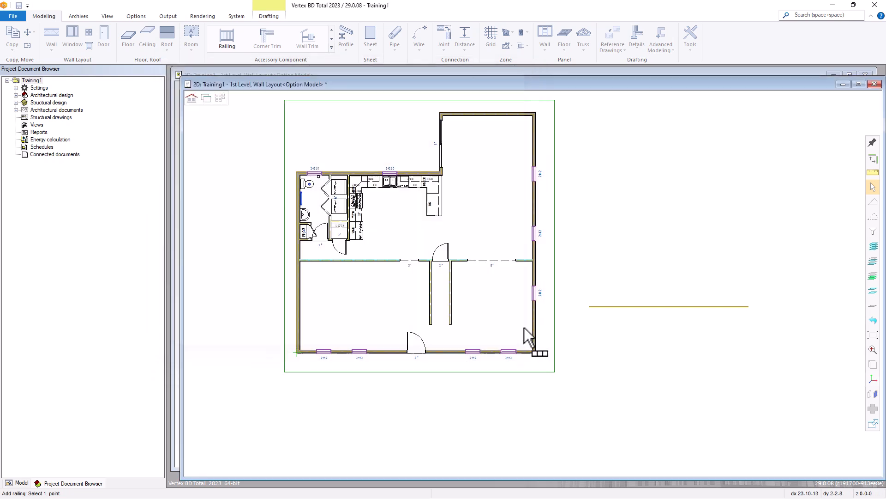
left_click(585, 343)
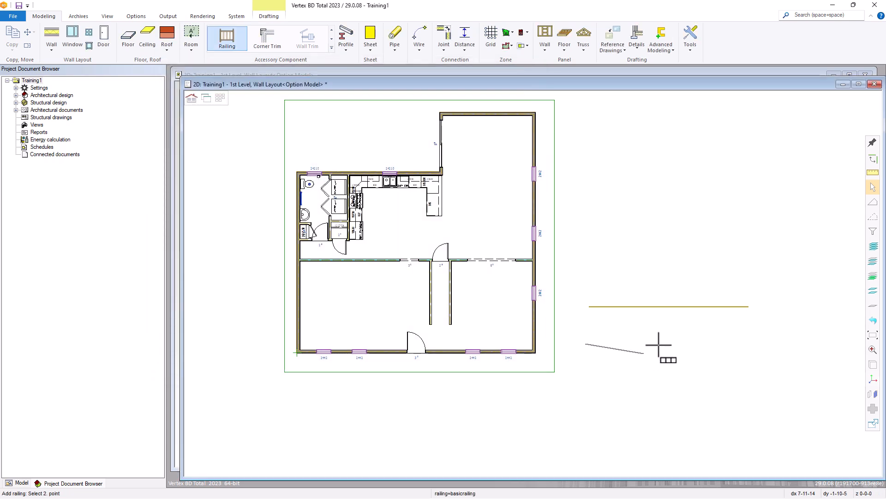
left_click(697, 344)
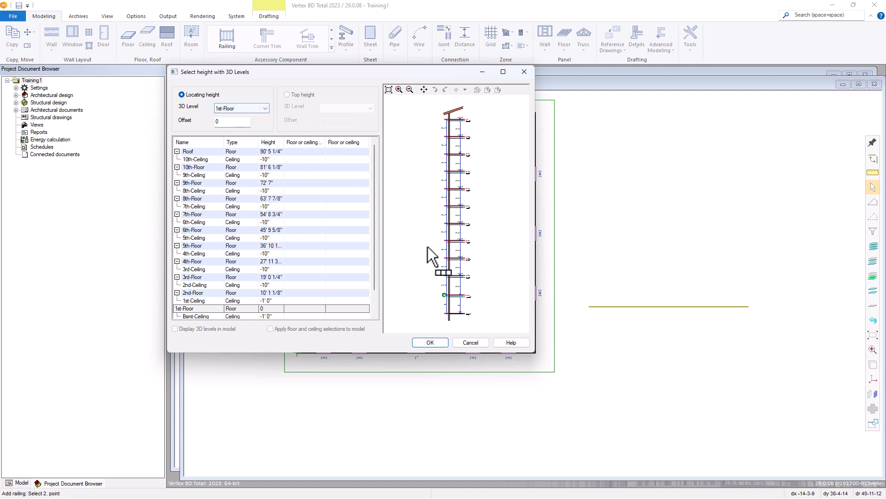
left_click(441, 343)
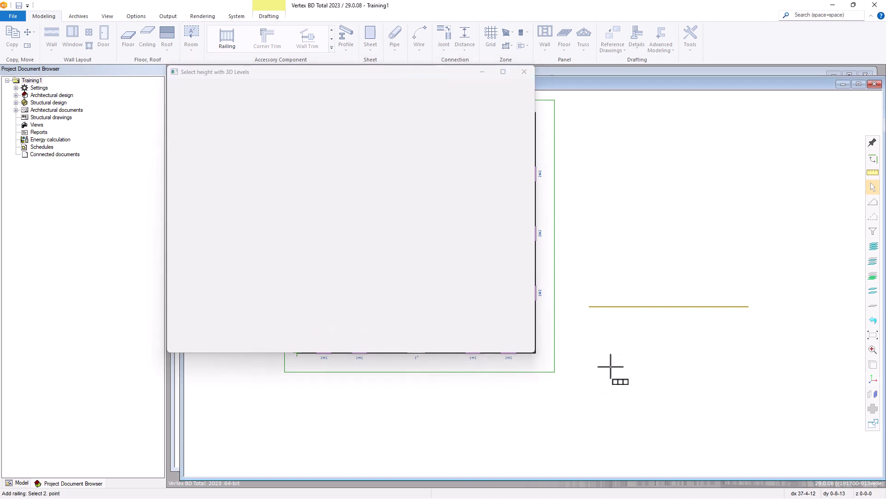
middle_click(637, 375)
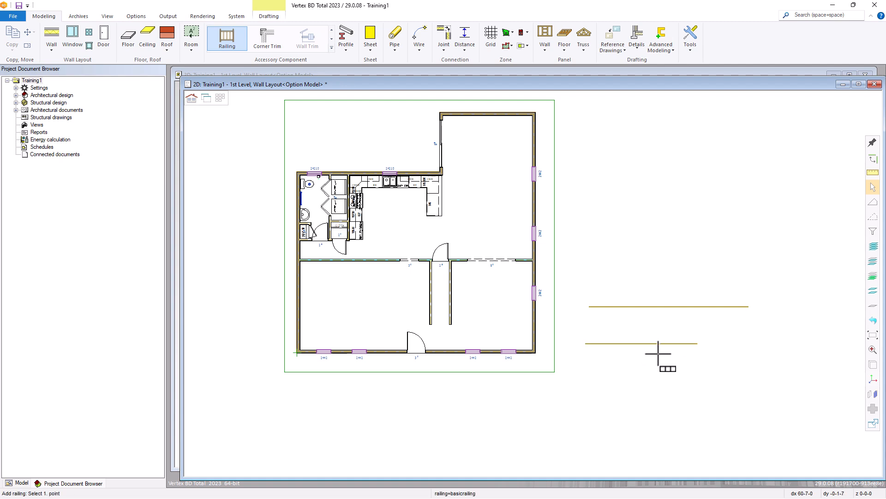
Step: Examine the sloped and the level railing from the side in the 3D model
key("ctrl+Tab")
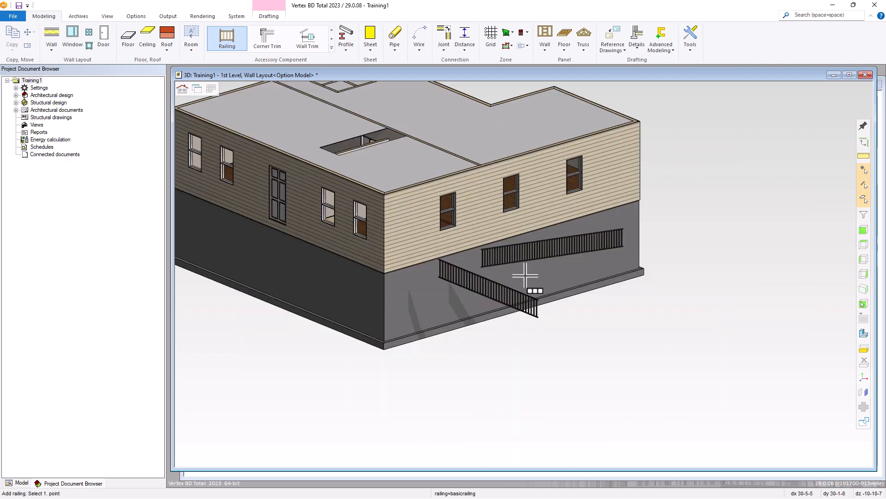
middle_click_drag(525, 275, 591, 260)
scroll(522, 273, "up", 4)
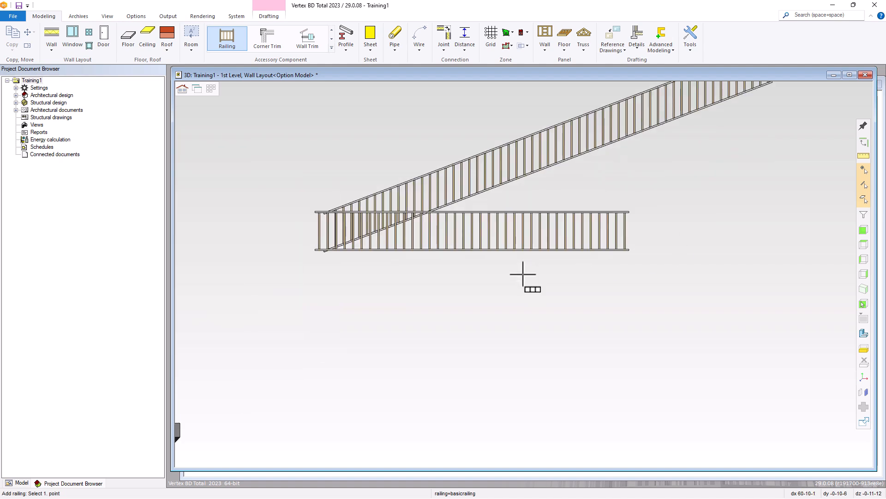
scroll(339, 230, "down", 1)
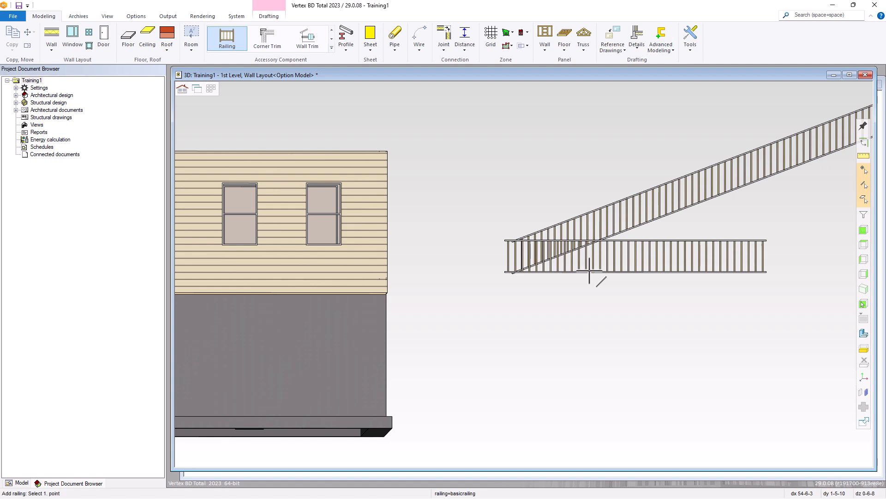
Step: Leave the railing command and delete both railings from the 3D model
key("Escape")
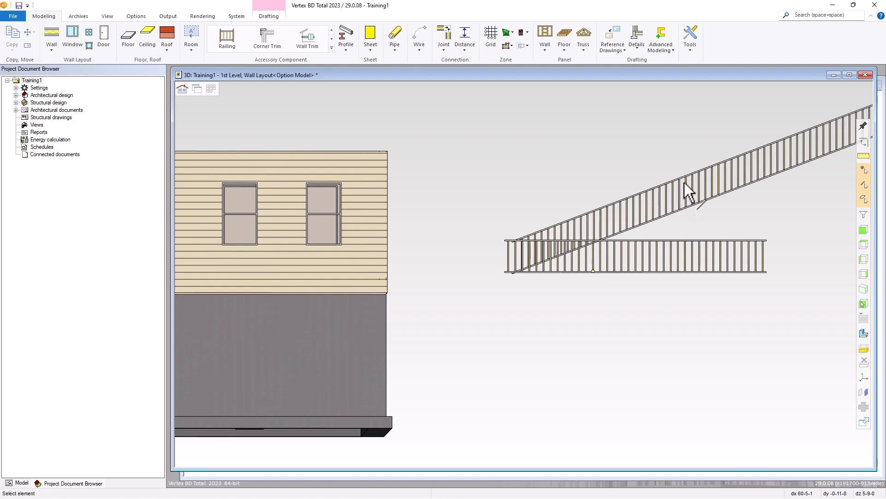
left_click_drag(731, 142, 494, 285)
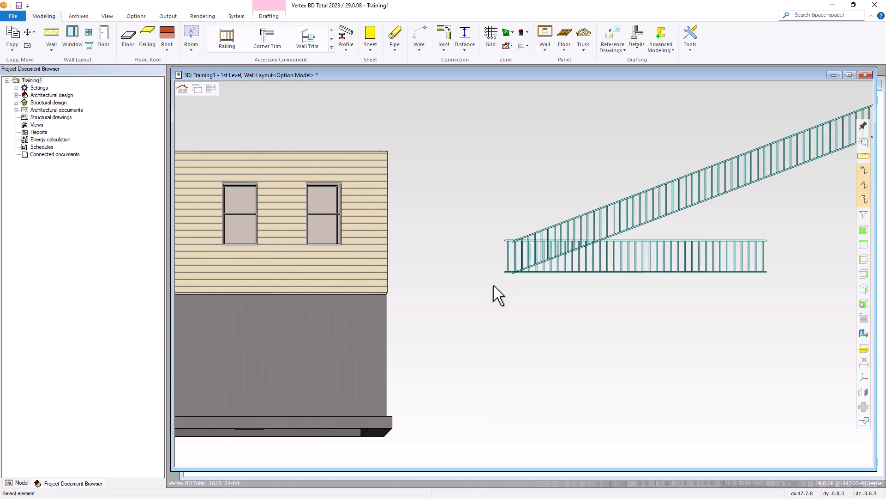
key("Delete")
Step: Start a new stair in the 2D 1st Level floor plan with Straight stair as its stair type
key("ctrl+Tab")
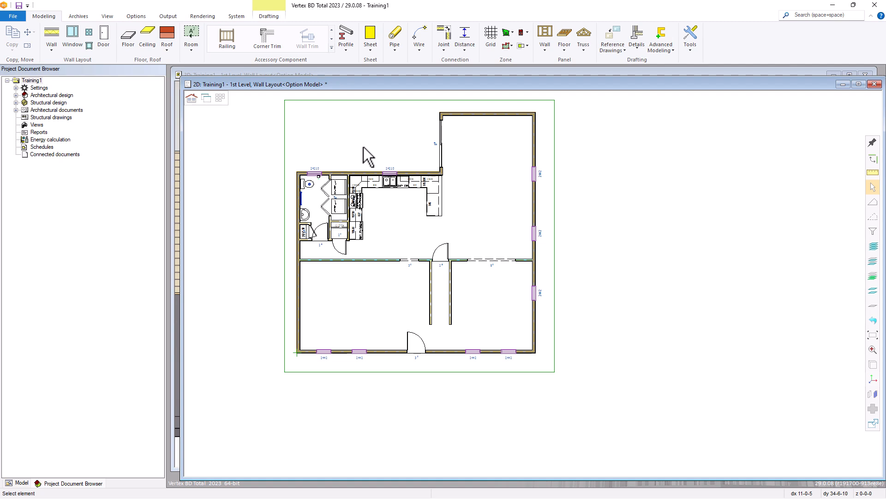
left_click(331, 48)
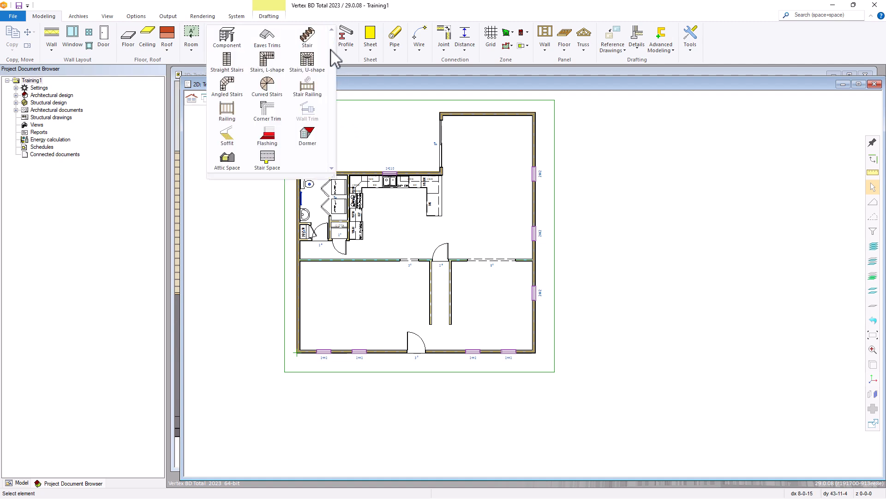
left_click(307, 39)
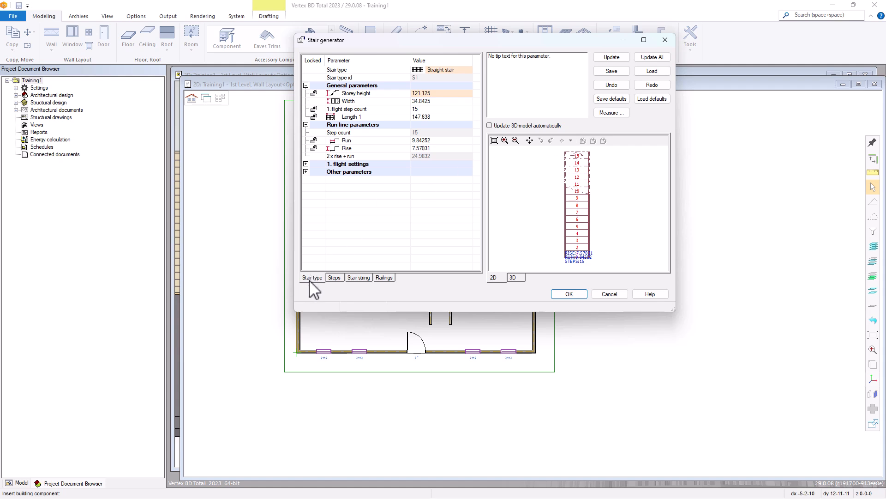
left_click(389, 70)
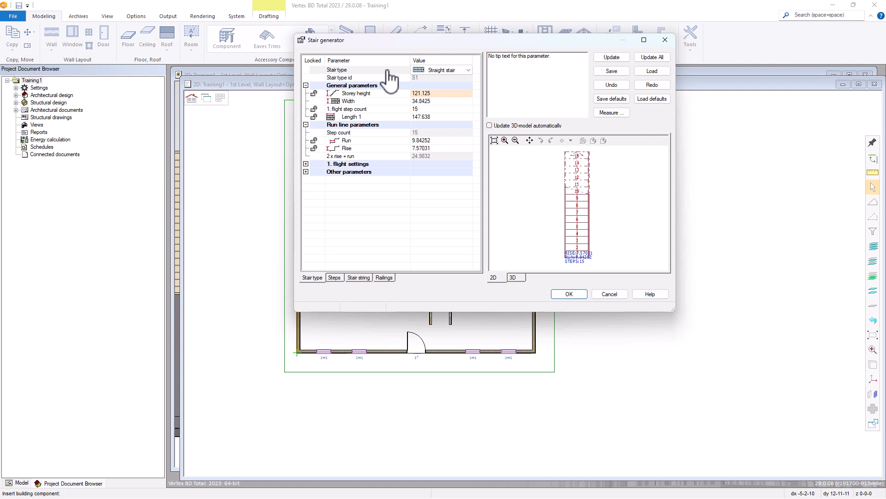
left_click(468, 70)
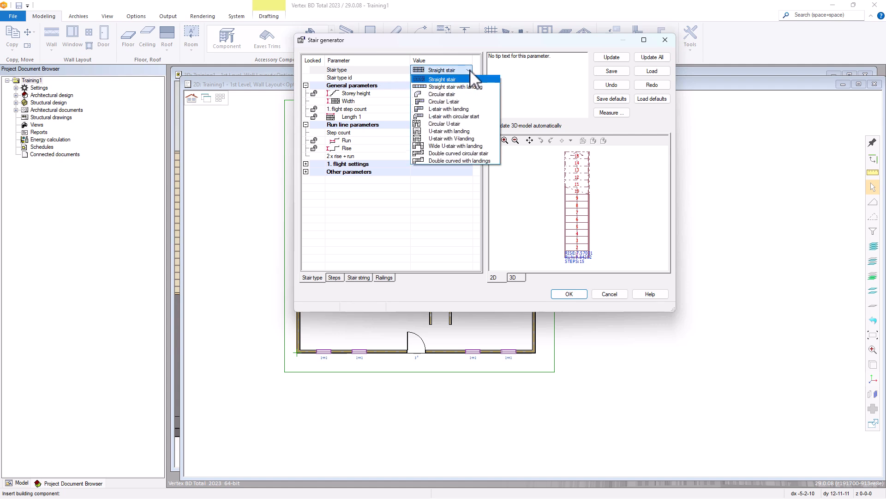
left_click(441, 80)
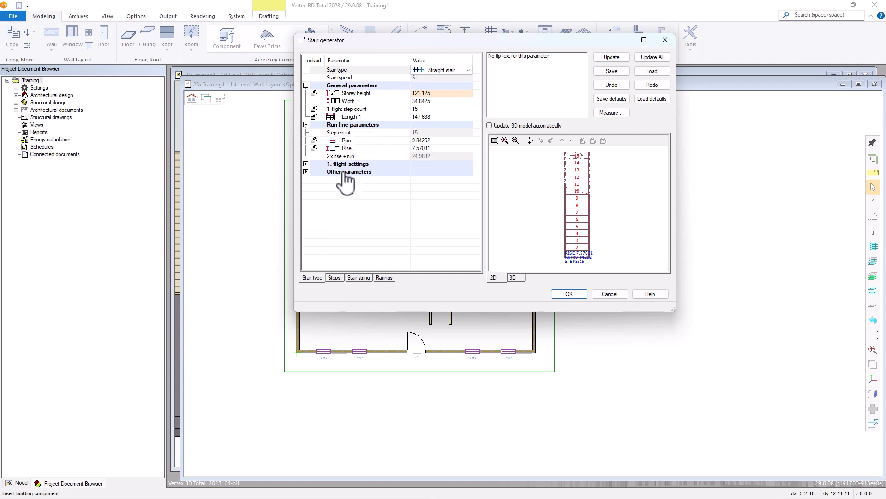
Step: Review the straight stair's flight, other, step, string and railing parameters, including the options for which sides get strings
left_click(306, 164)
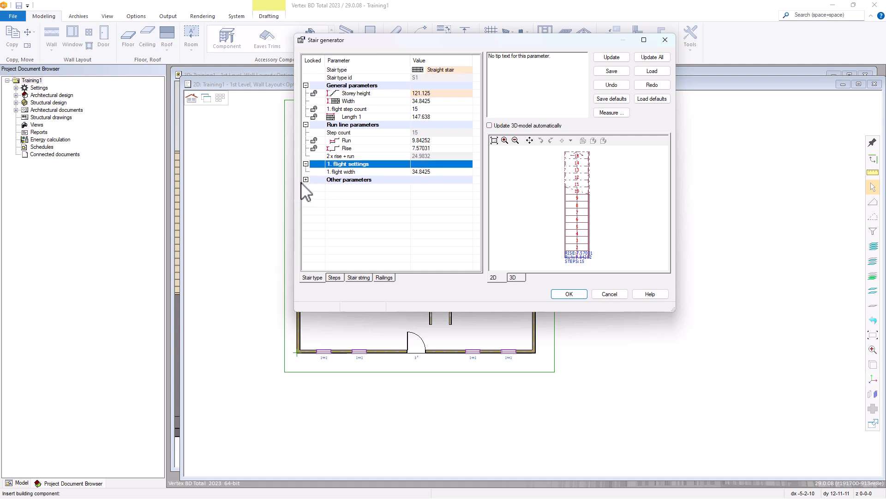
left_click(306, 179)
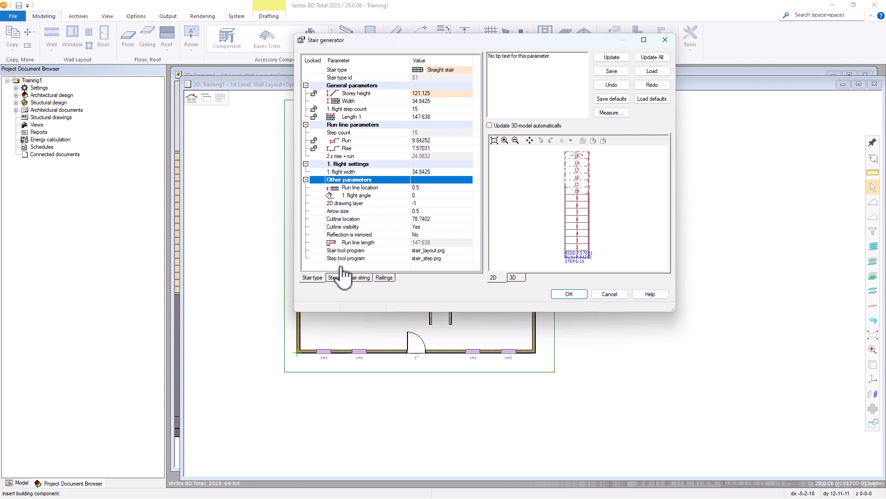
left_click(335, 278)
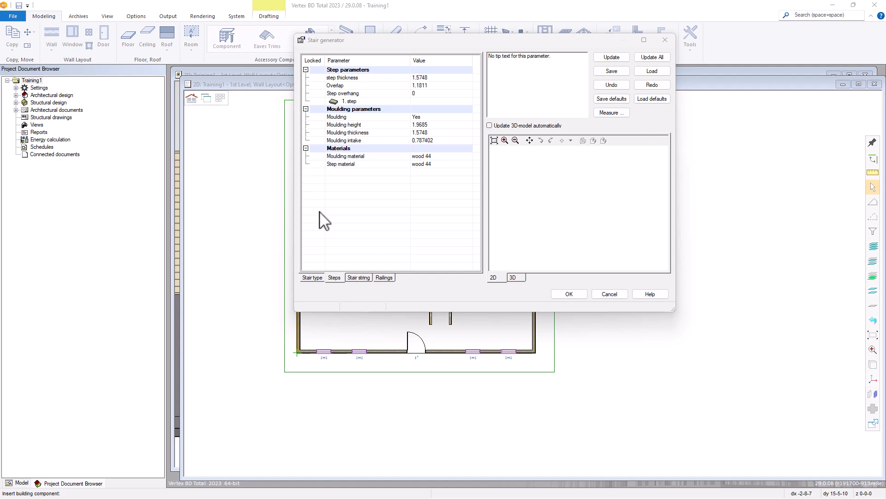
left_click(359, 278)
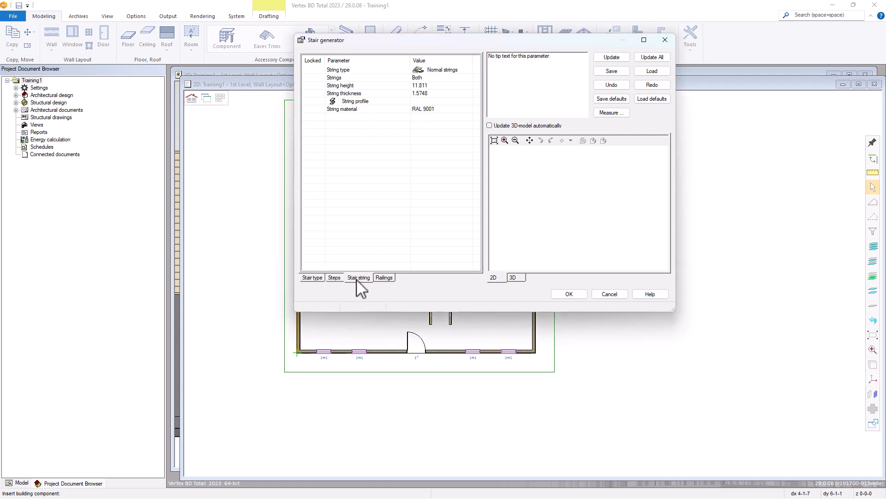
left_click(440, 78)
left_click(461, 78)
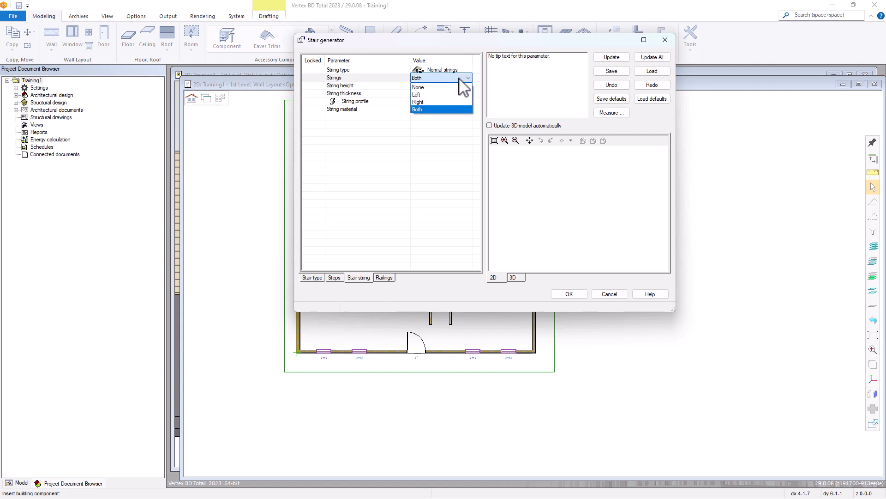
left_click(449, 78)
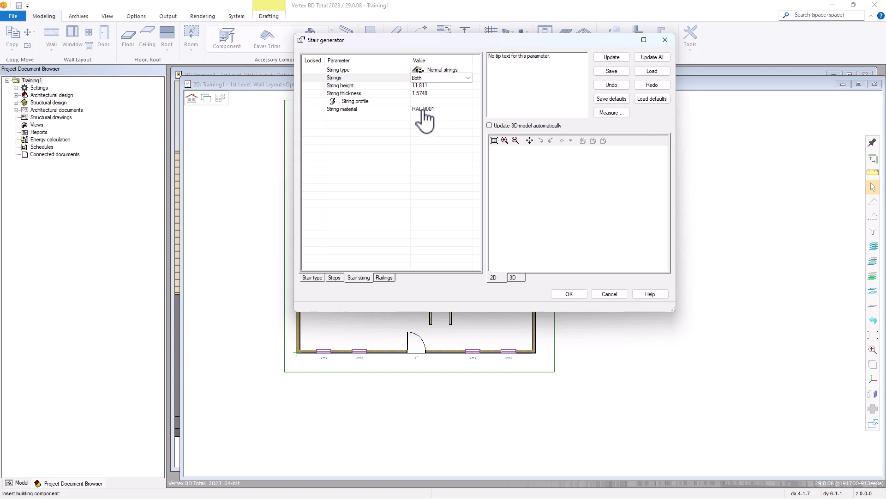
left_click(383, 278)
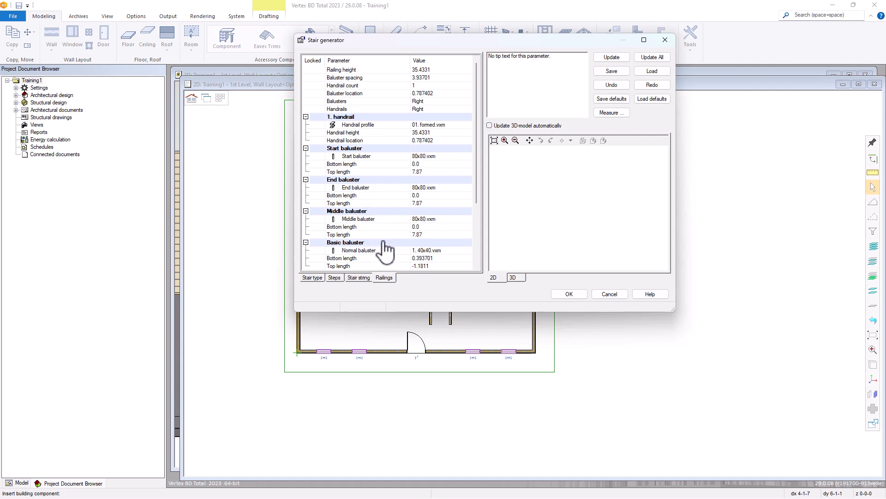
scroll(385, 251, "down", 2)
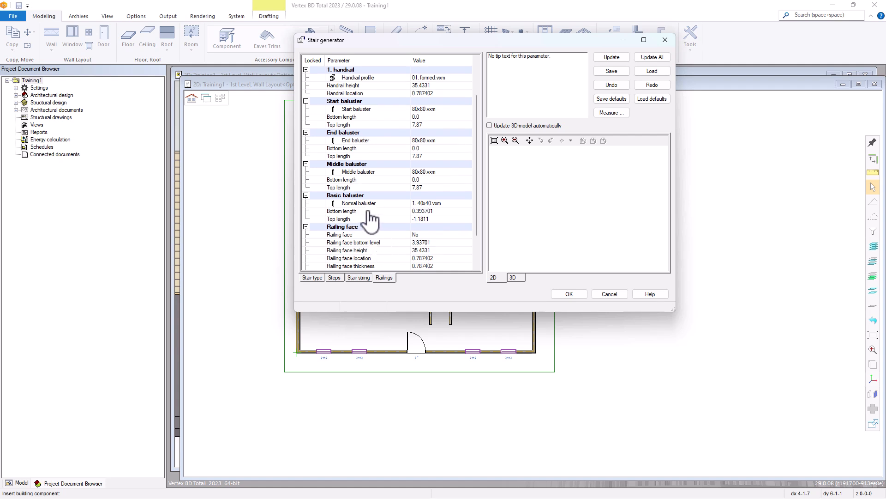
scroll(372, 216, "down", 2)
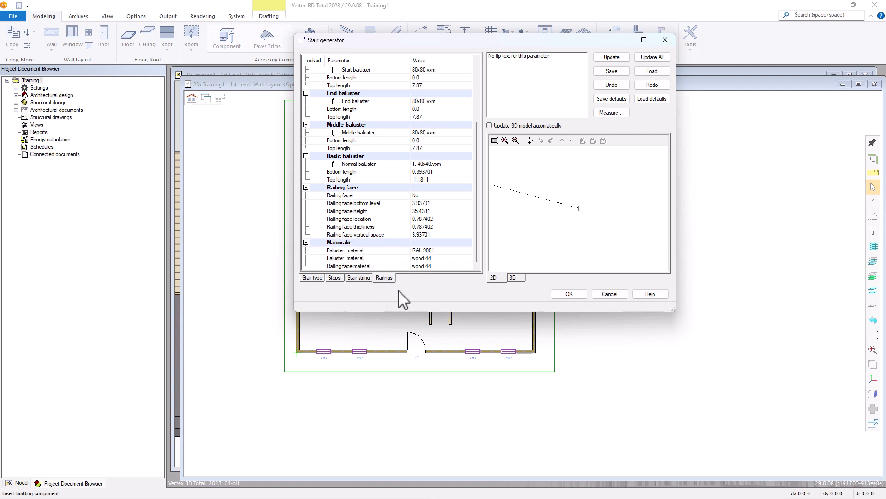
Step: Load the saved stair configuration TutorialStairs1.xml into the stair settings
left_click(651, 72)
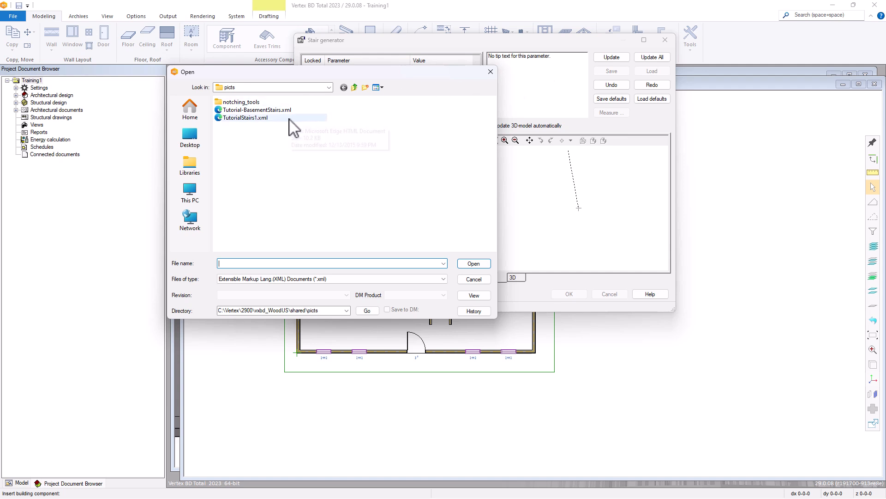
left_click(239, 118)
left_click(474, 263)
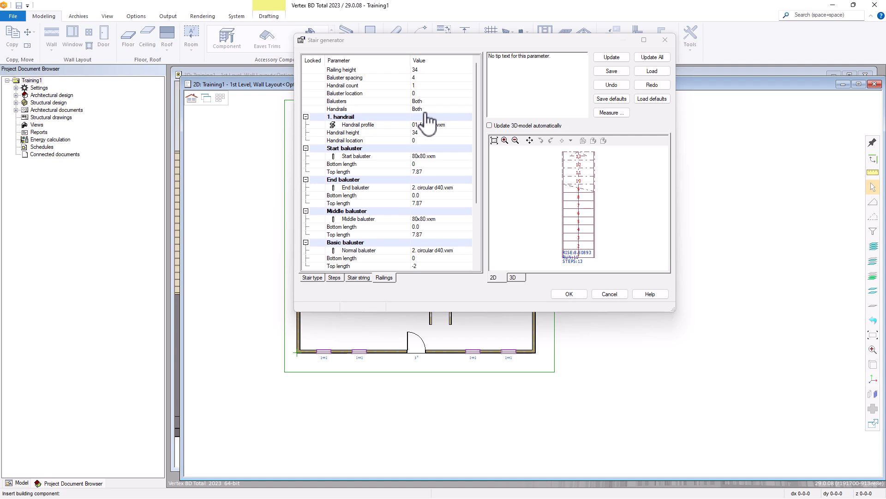
Step: Set the loaded stair's storey height to 121.125 and accept the stair settings
left_click(311, 278)
left_click(439, 94)
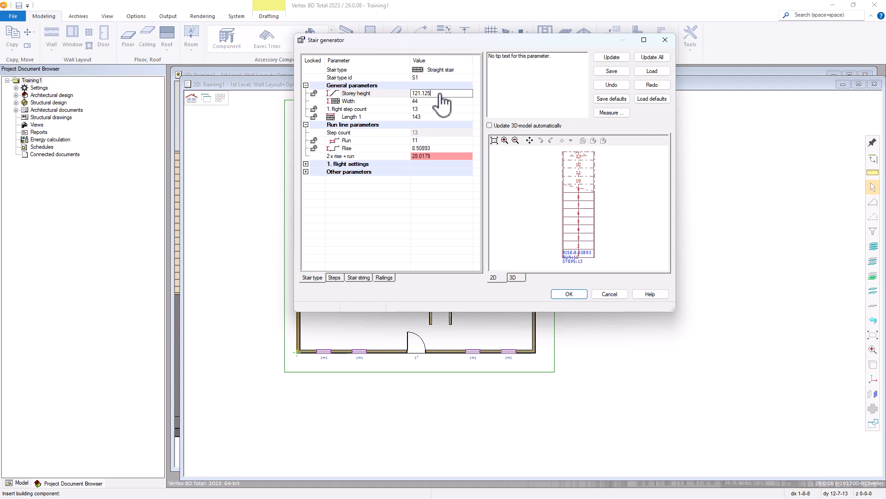
left_click(569, 294)
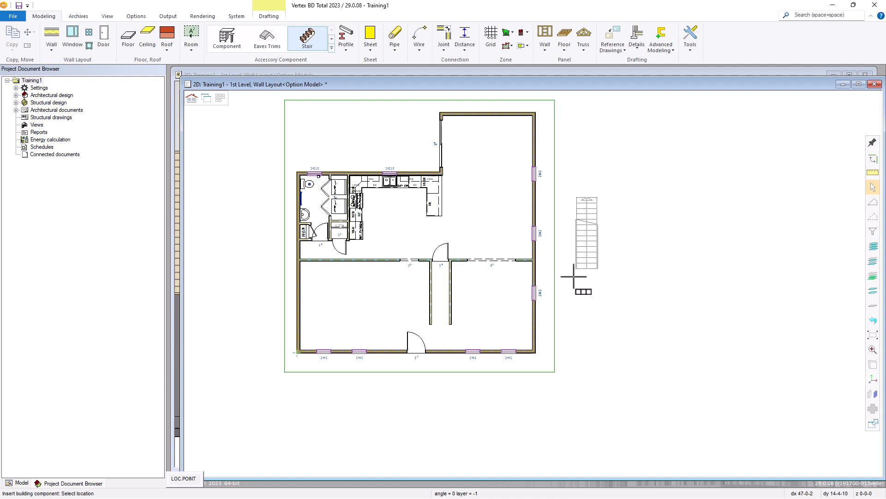
Step: Redefine the stair's reference point as the midpoint of its upper end, at step 13
right_click(578, 318)
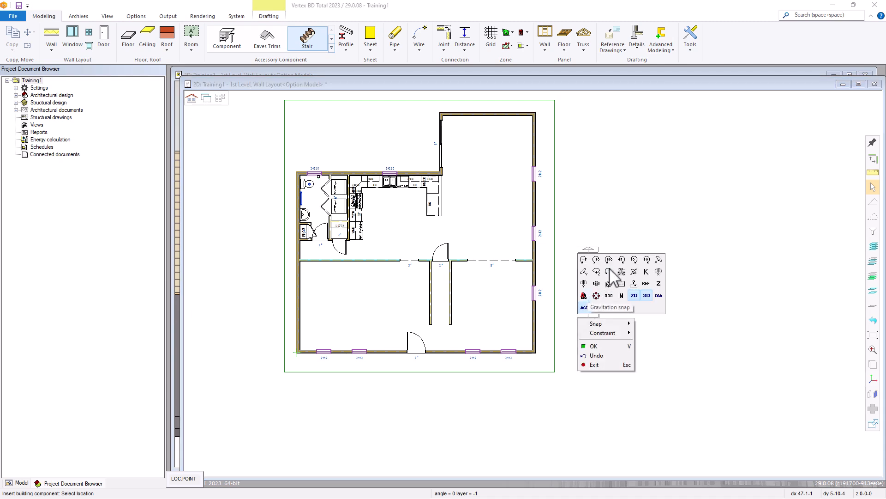
left_click(636, 285)
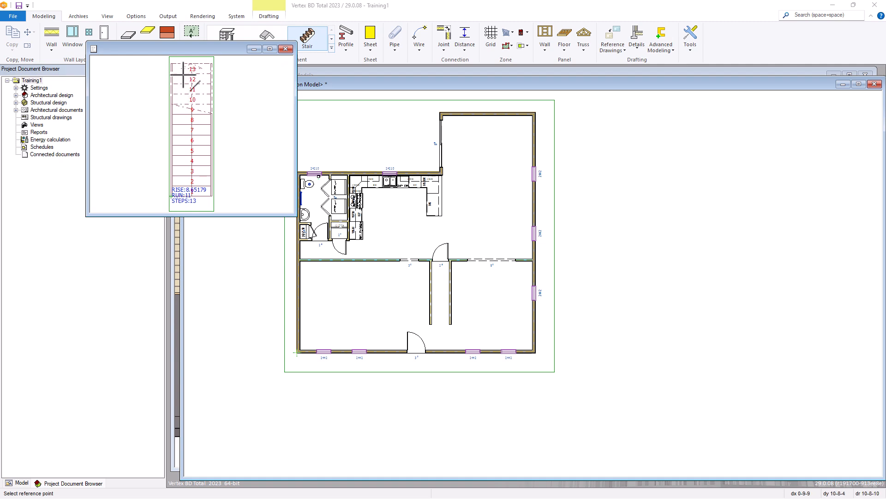
scroll(193, 86, "up", 3)
scroll(202, 131, "up", 2)
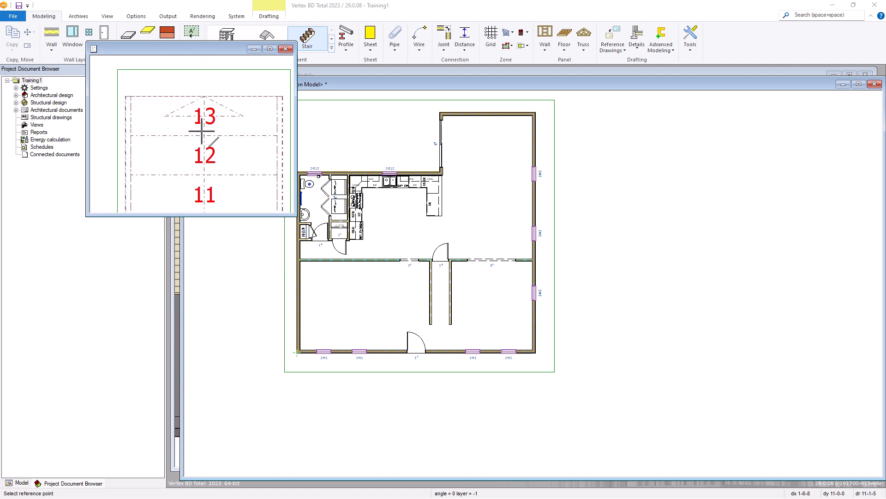
left_click(203, 97)
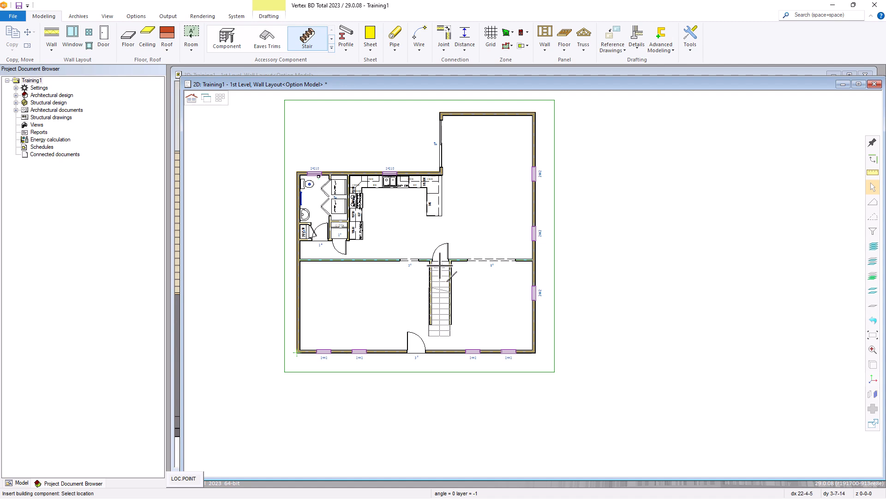
Step: Place the stair with the Middle snap, centred between the two lower corners of the 2-8 door opening at the head of the parallel walls
scroll(440, 266, "up", 6)
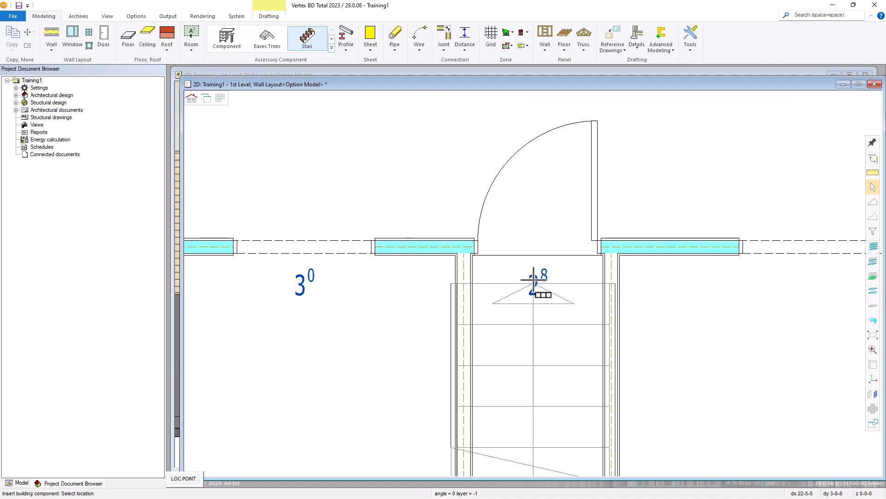
scroll(535, 277, "up", 2)
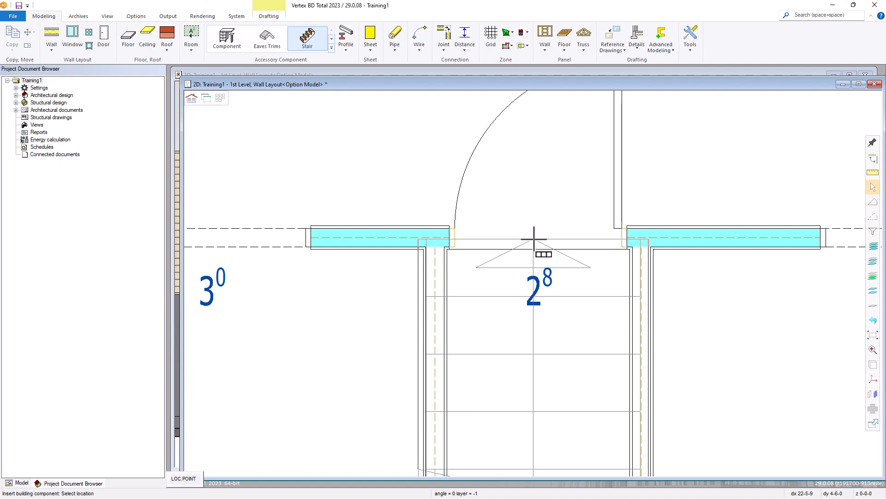
right_click(534, 240)
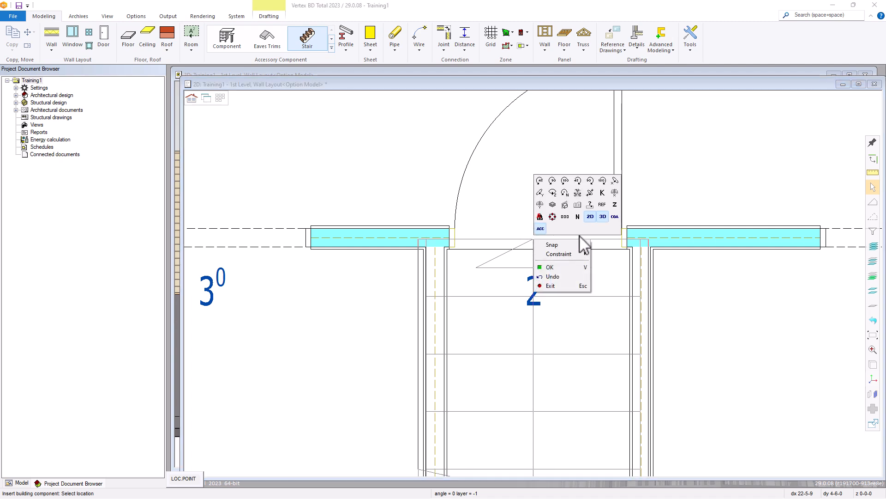
mouse_move(581, 244)
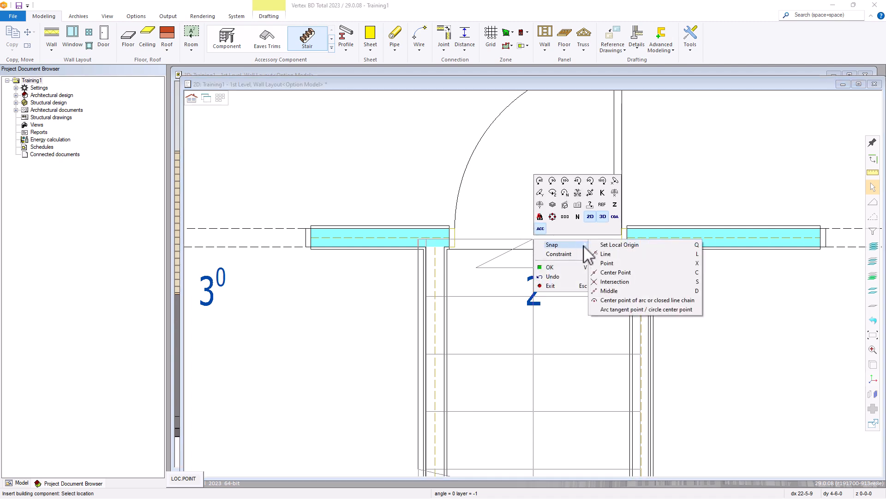
left_click(616, 292)
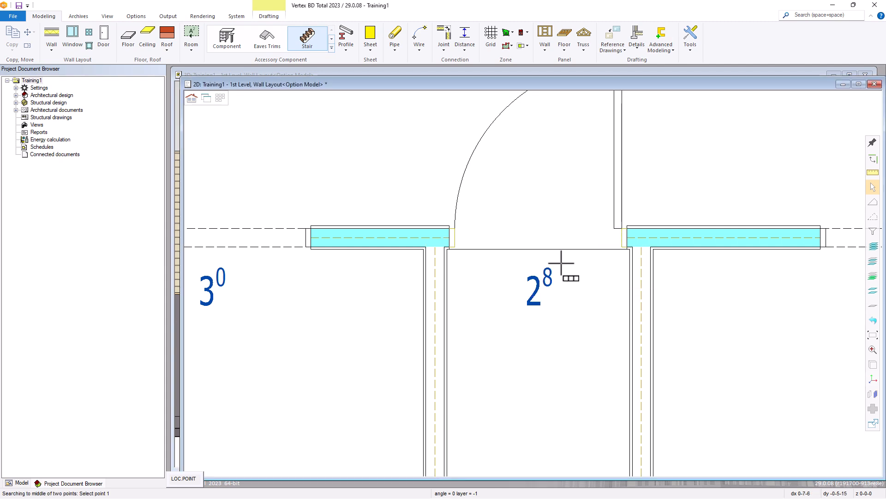
left_click(456, 246)
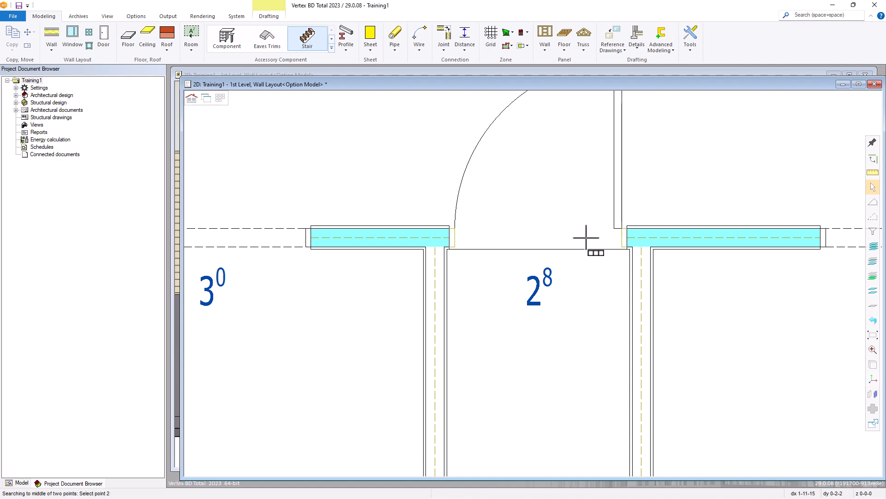
left_click(622, 246)
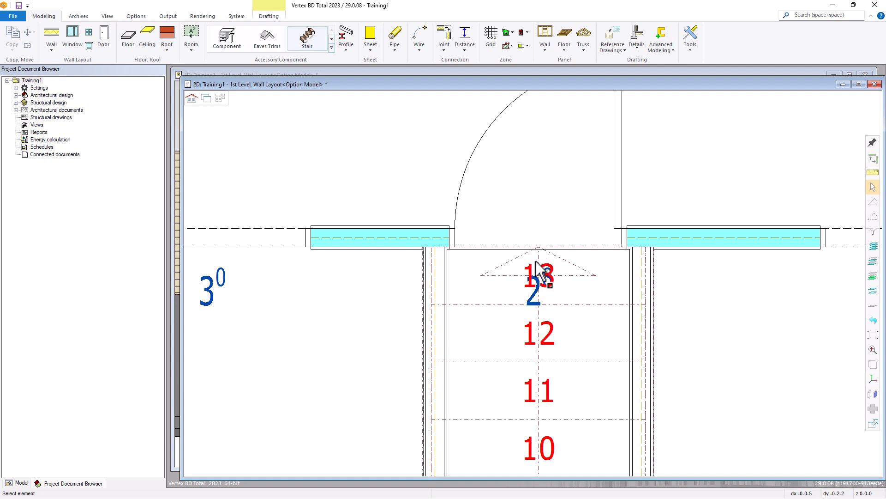
scroll(530, 276, "down", 3)
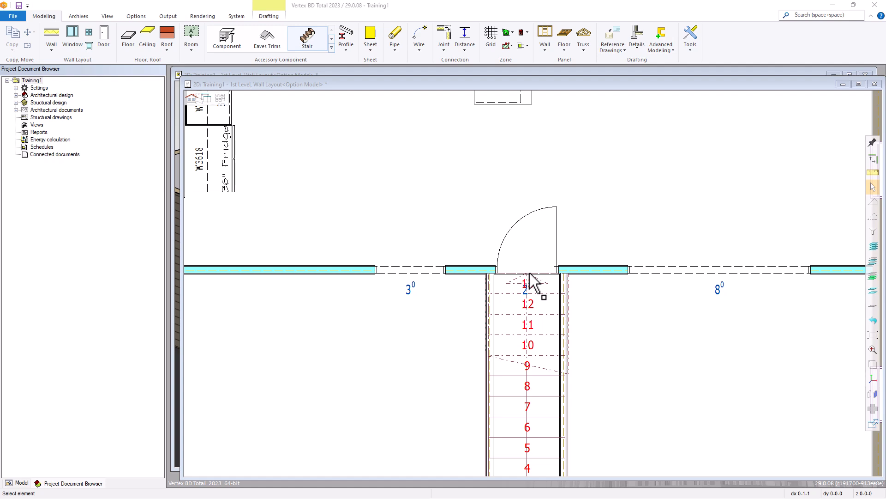
Step: Switch to the 3D model and hide the two 1st-level ceilings, above the stair area and above the kitchen
key("ctrl+Tab")
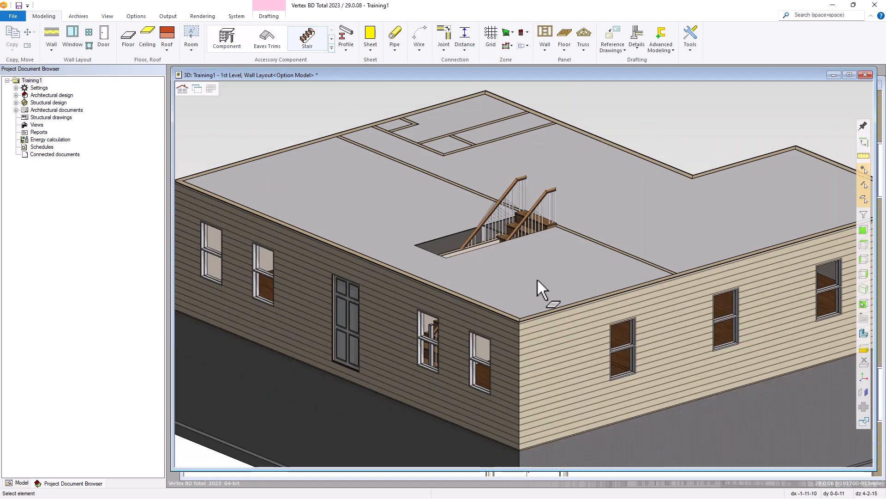
middle_click_drag(524, 272, 506, 287)
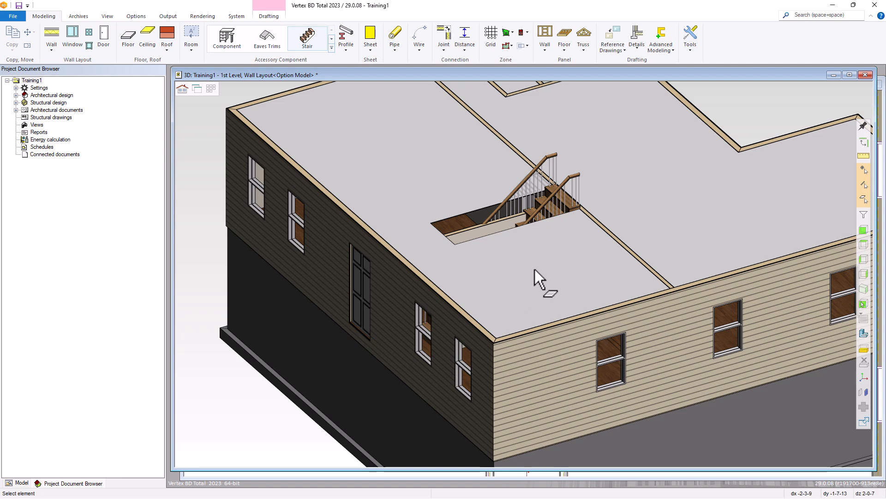
left_click(559, 257)
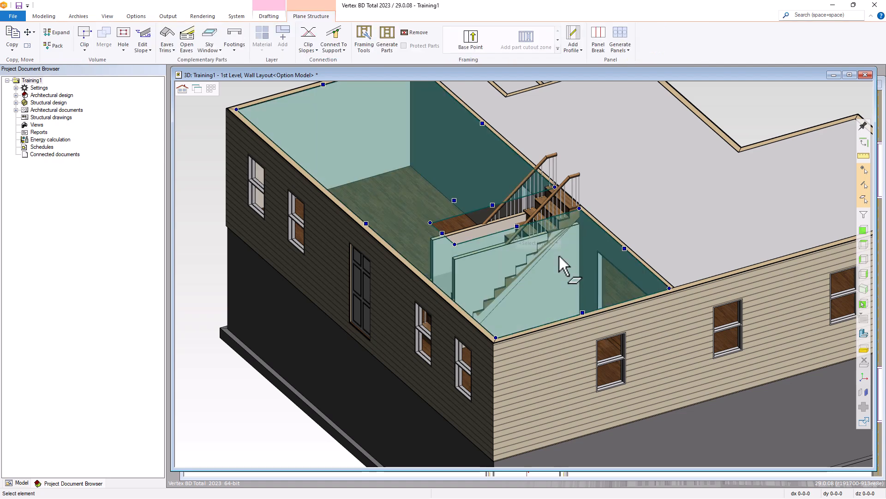
key("Escape")
left_click(630, 206)
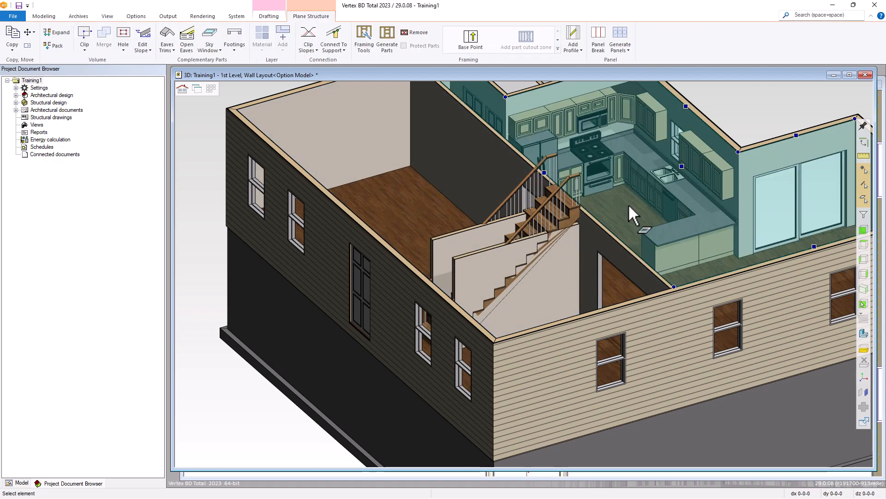
key("Delete")
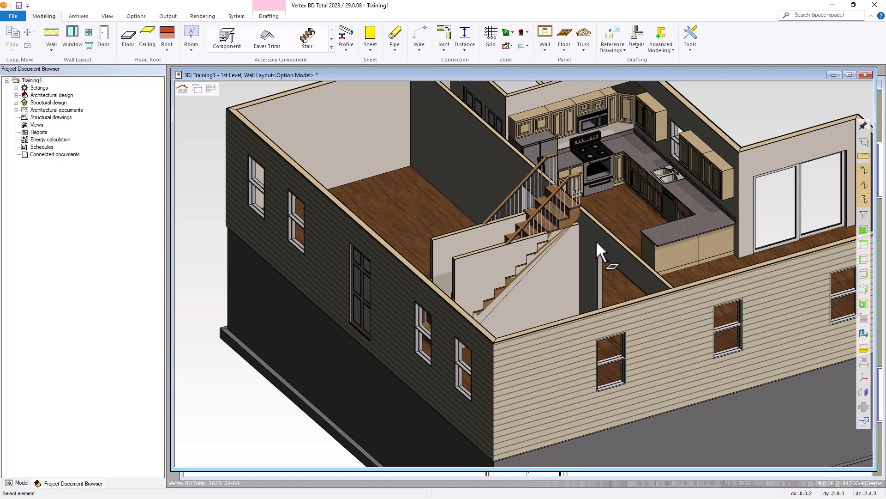
Step: Hide the long interior wall that separates the stair area from the kitchen
left_click(597, 231)
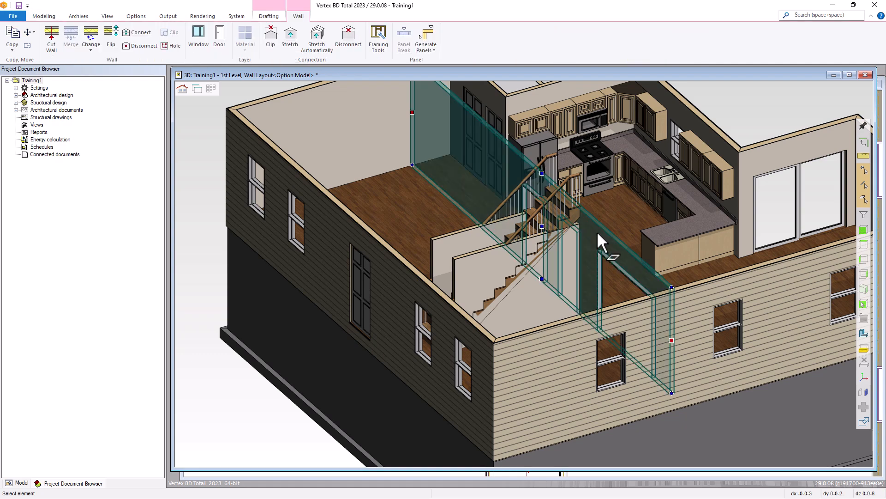
key("Delete")
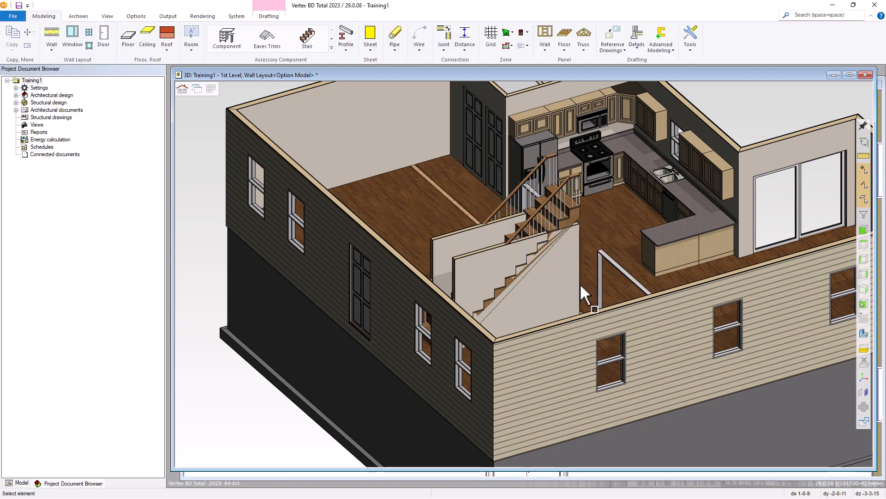
middle_click_drag(578, 283, 515, 296)
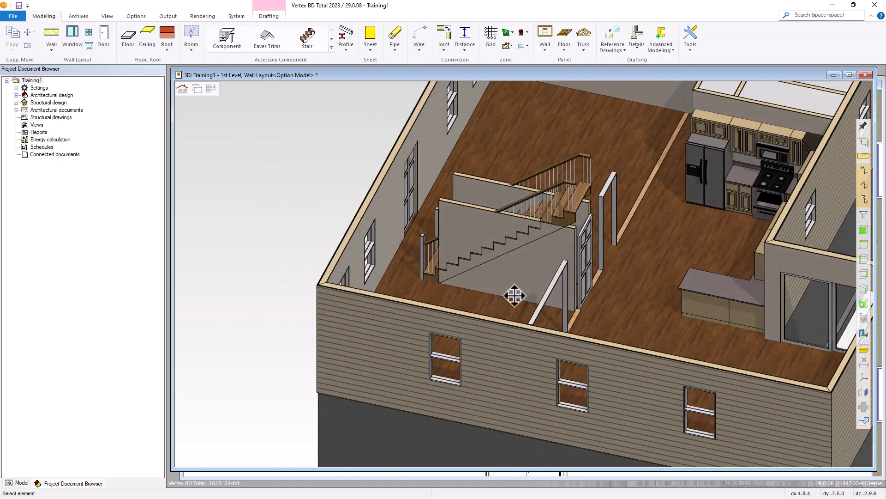
scroll(500, 262, "up", 2)
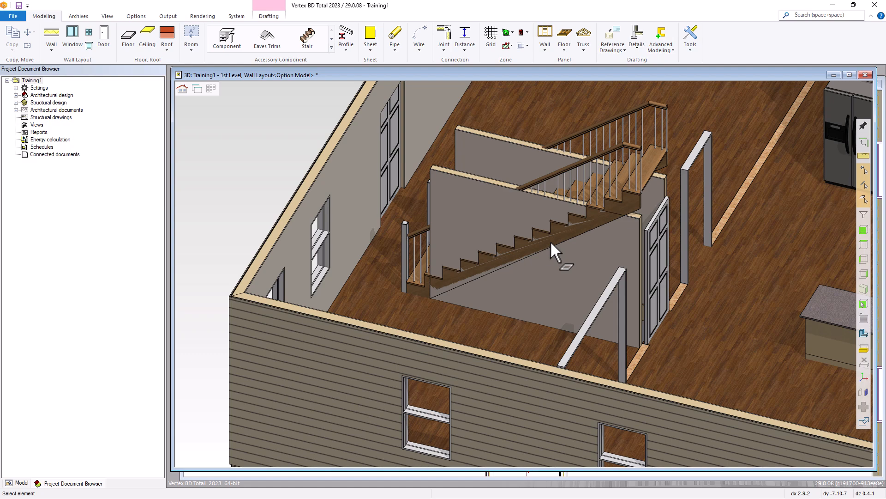
Step: Move the free end of the interior wall beside the stair to the point where the underside of the stair string meets the floor
left_click(545, 264)
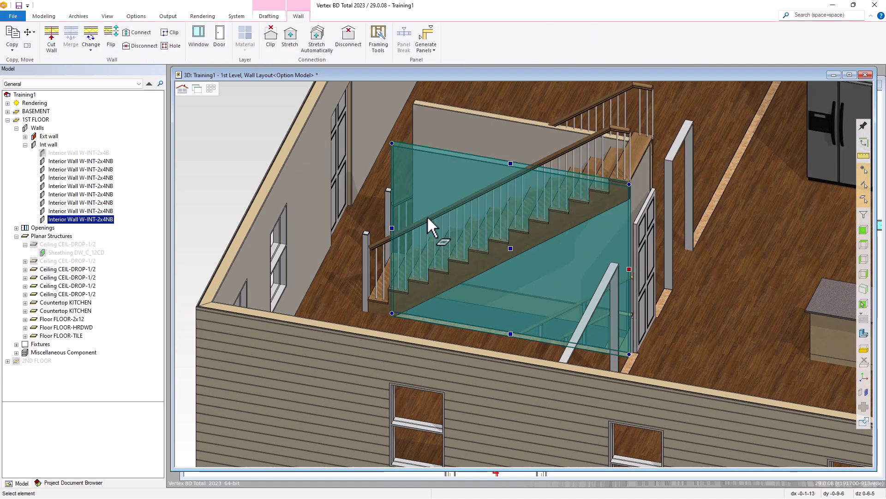
left_click(392, 228)
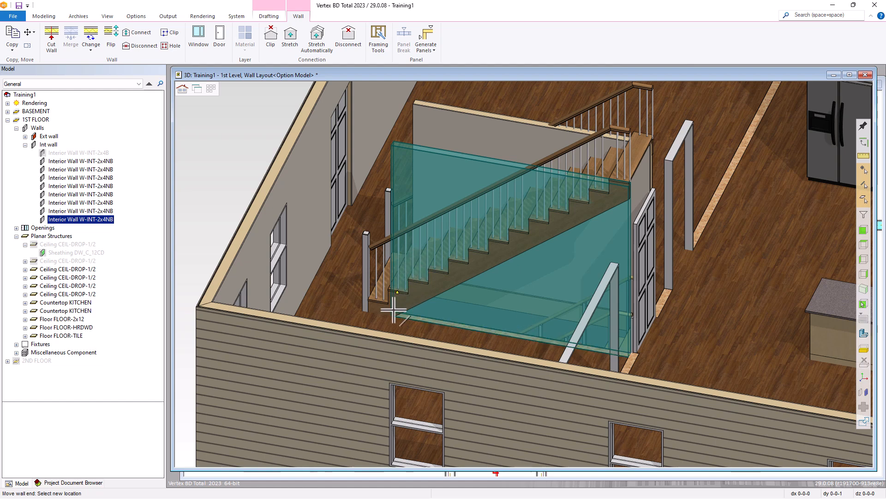
scroll(395, 319, "up", 6)
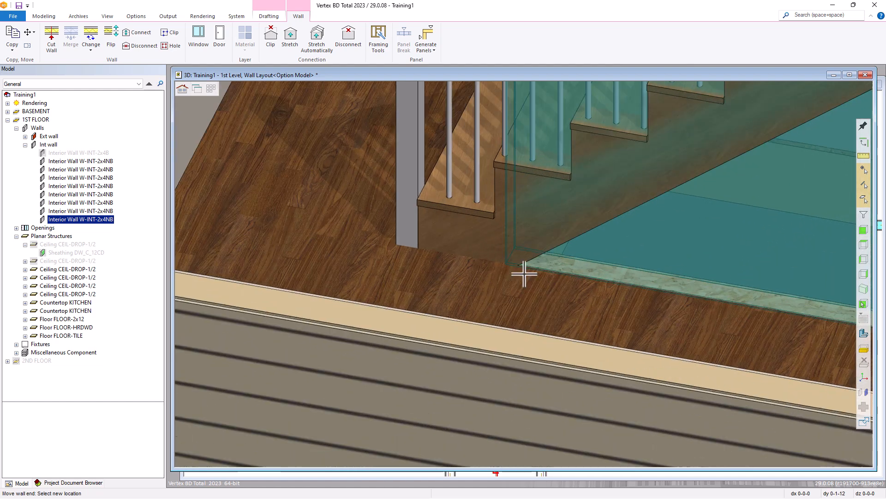
scroll(520, 269, "up", 3)
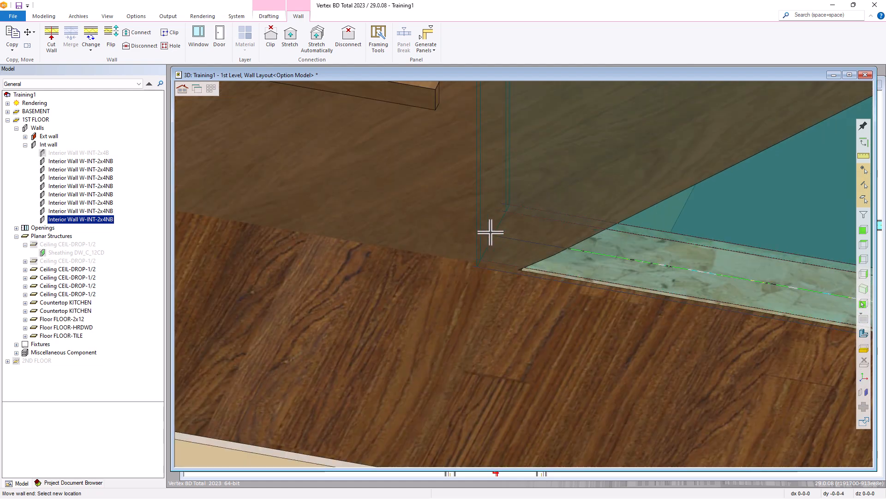
scroll(520, 280, "up", 4)
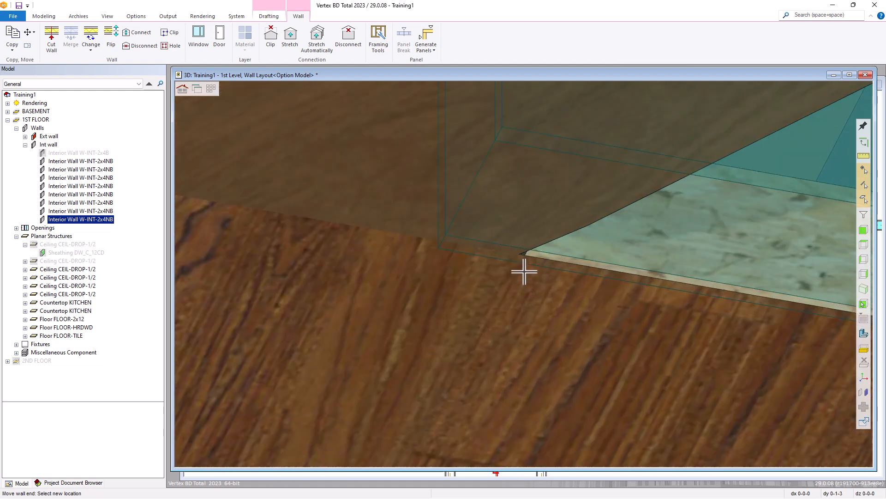
middle_click_drag(530, 250, 511, 248)
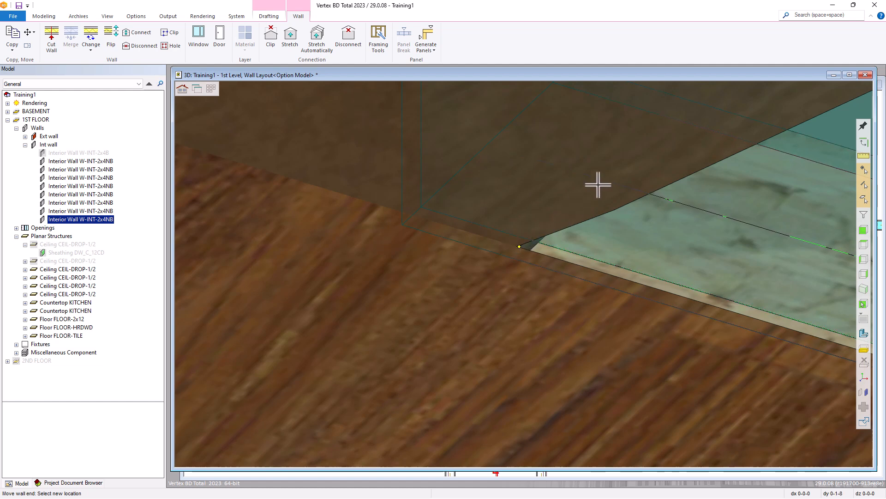
left_click(520, 246)
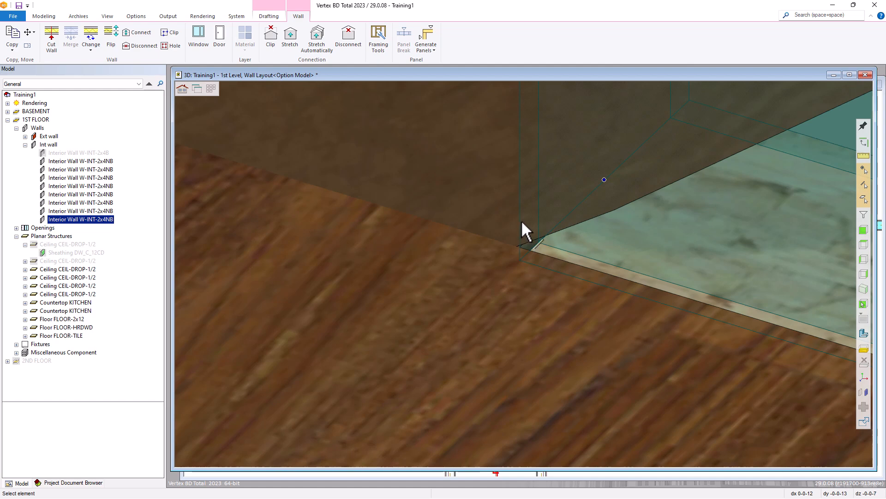
scroll(537, 211, "down", 3)
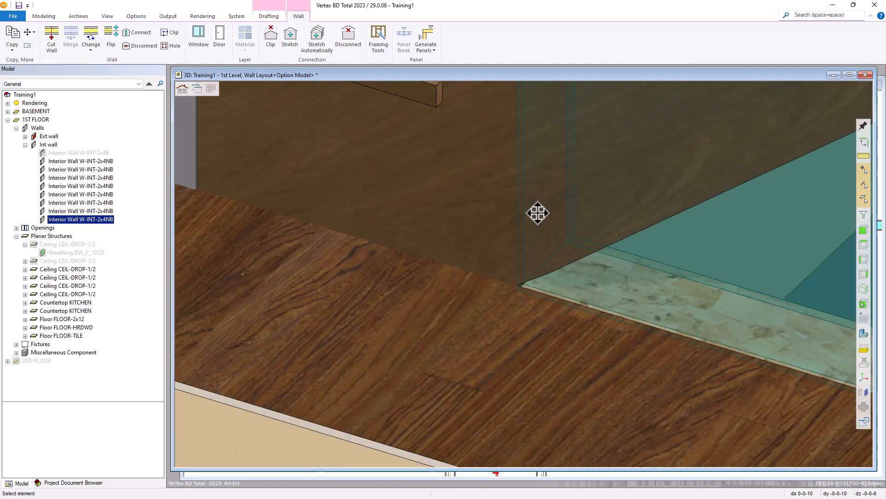
scroll(541, 222, "down", 5)
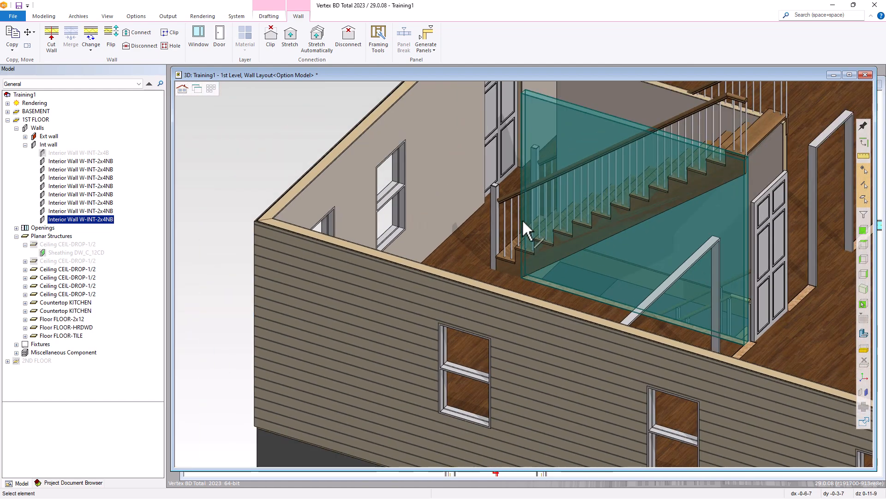
Step: Move the upper corner at that wall's free end down to the string's bottom corner, sloping the wall top beneath the stair
left_click(524, 91)
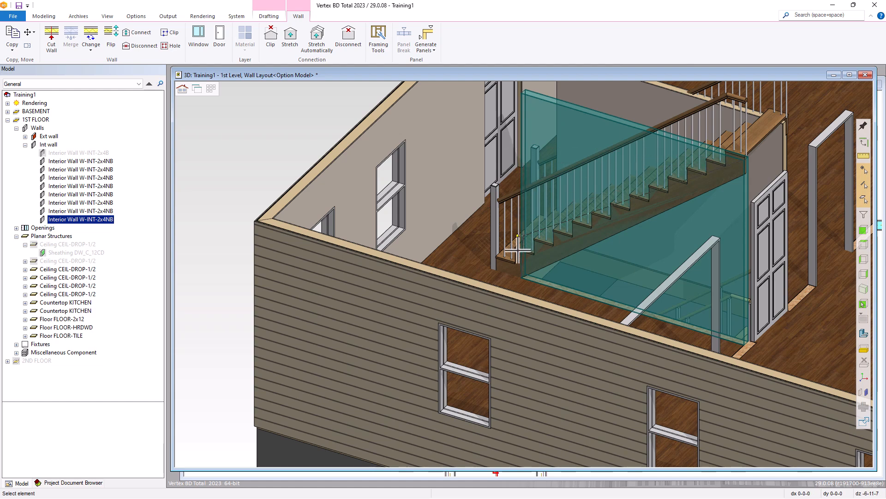
scroll(522, 281, "up", 10)
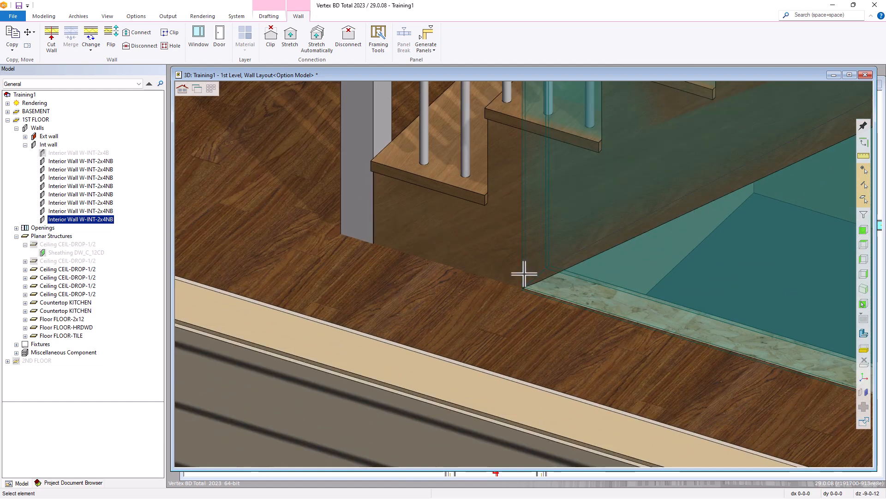
scroll(524, 300, "up", 3)
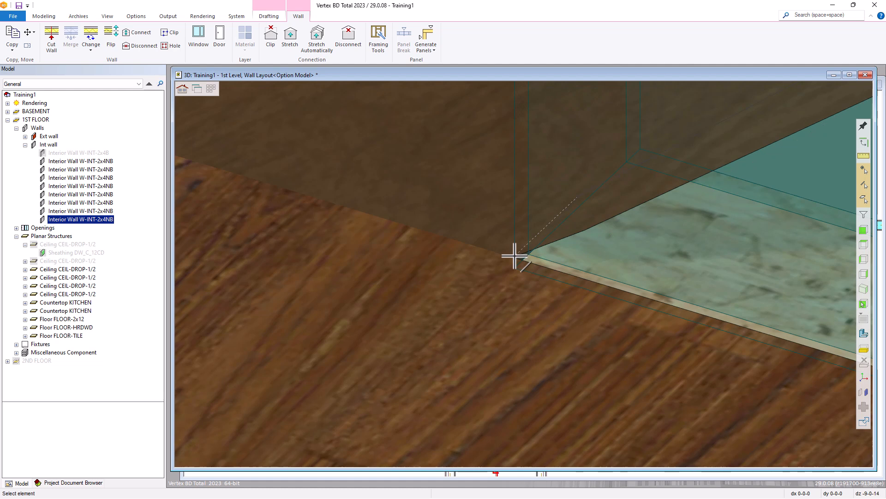
left_click(515, 255)
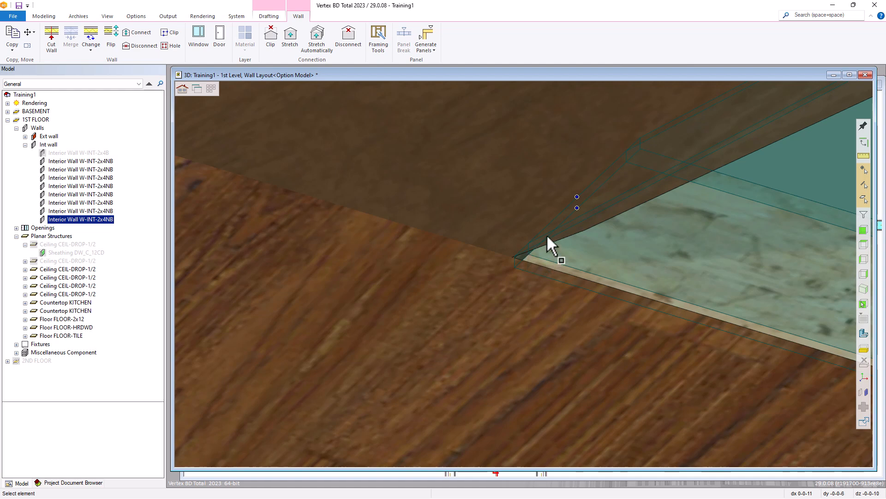
scroll(550, 217, "down", 5)
scroll(535, 271, "down", 8)
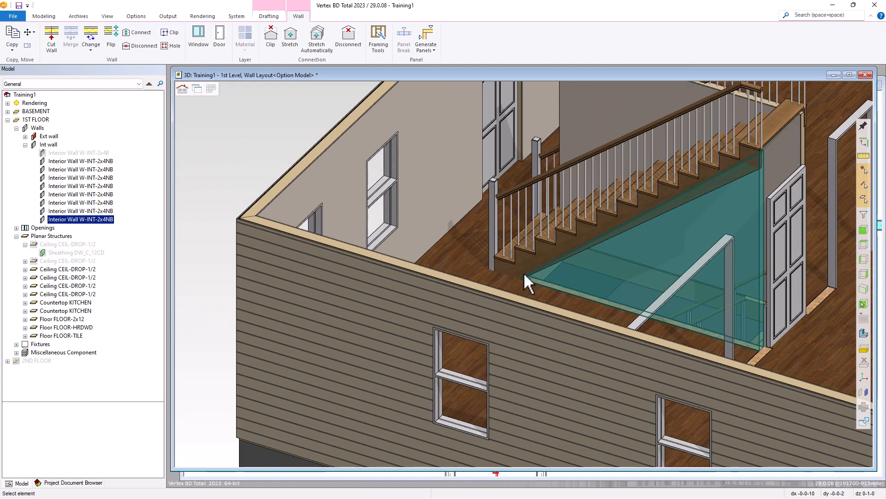
Step: Lower the upper corner at the door end of the wall beside the stair to the underside of the stair string
left_click(525, 274)
scroll(524, 270, "up", 5)
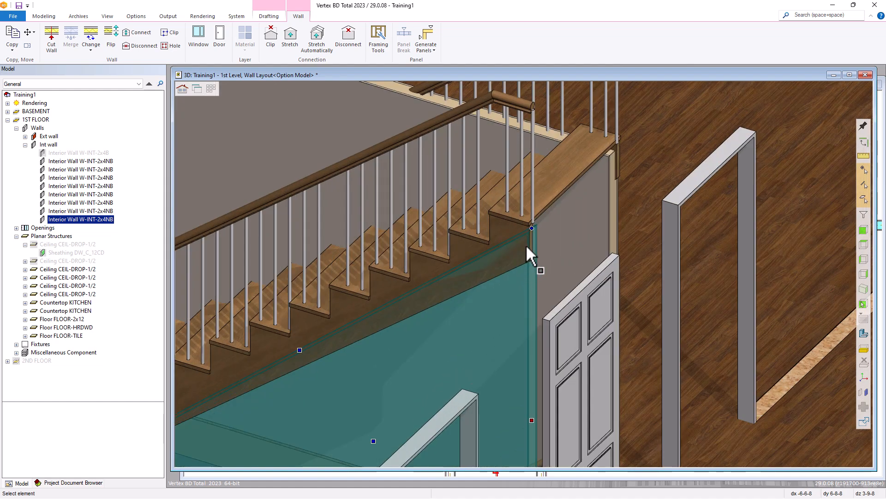
scroll(524, 272, "up", 3)
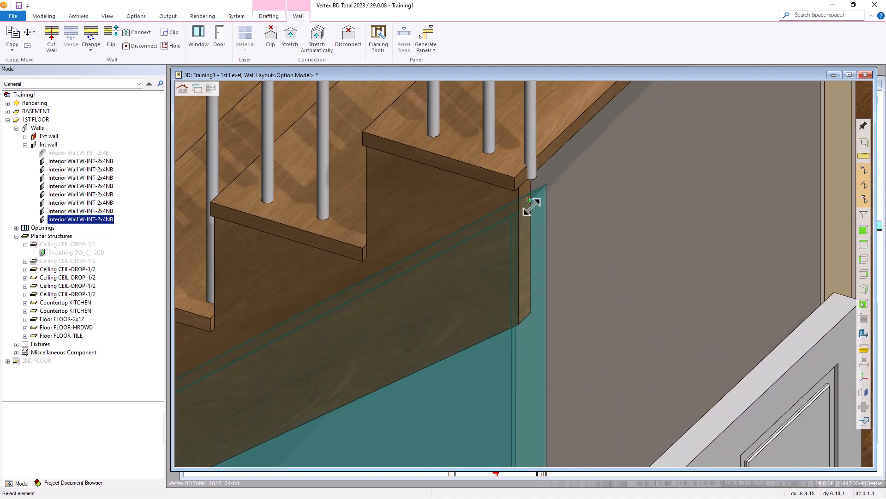
left_click(530, 200)
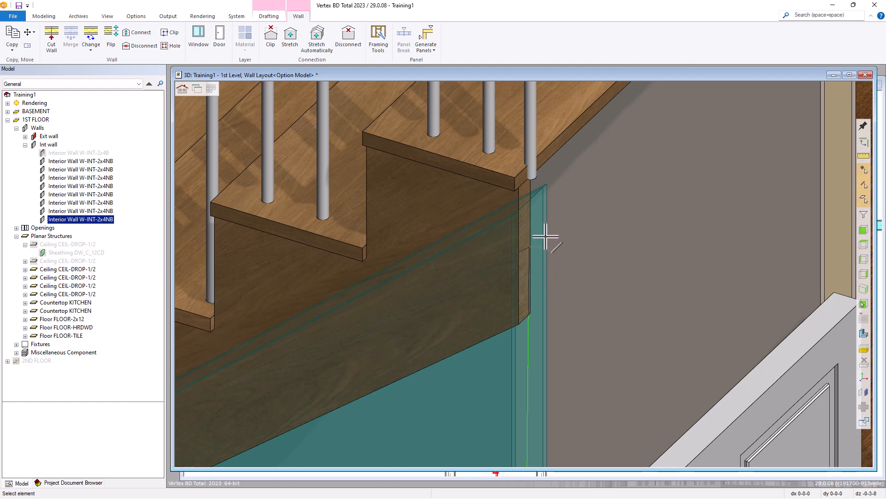
scroll(510, 164, "up", 2)
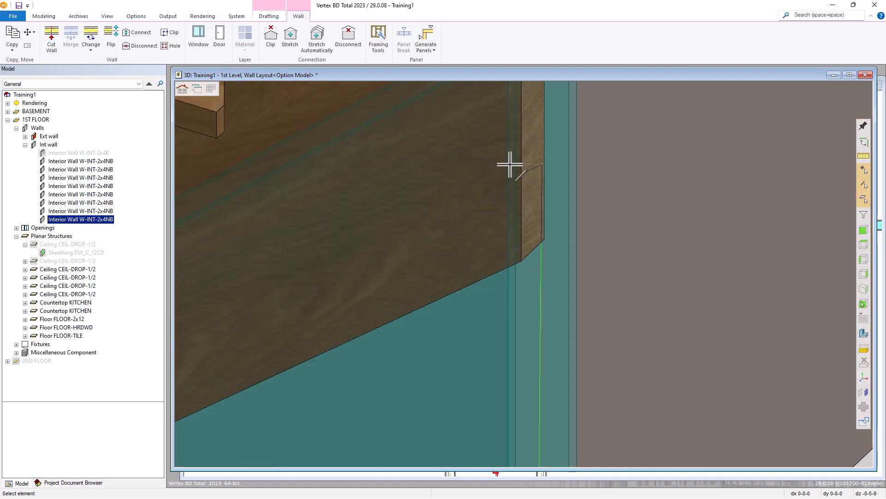
left_click(508, 267)
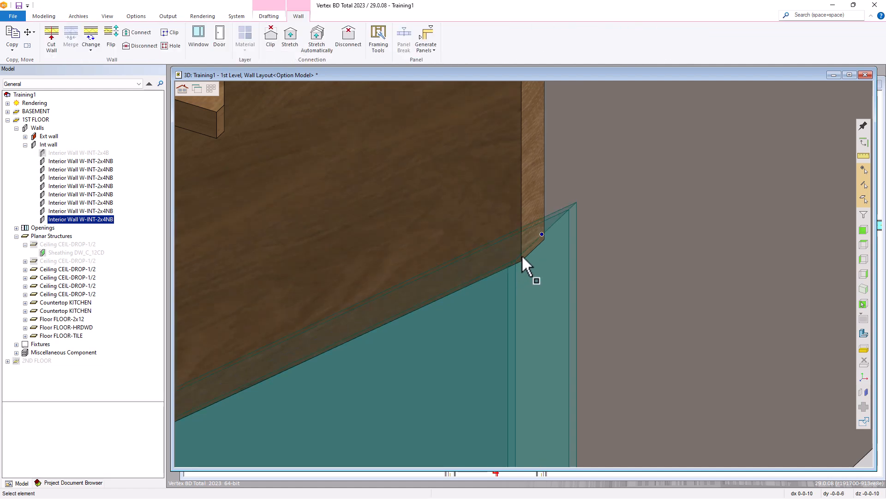
key("Escape")
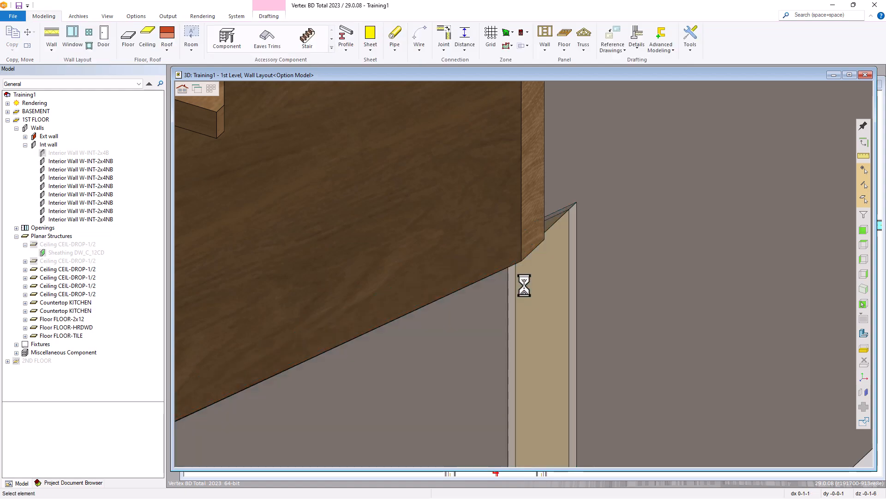
Step: Move the free end of the interior wall on the stair's other side to where the string's underside meets the floor
scroll(526, 251, "up", 1)
scroll(528, 294, "down", 10)
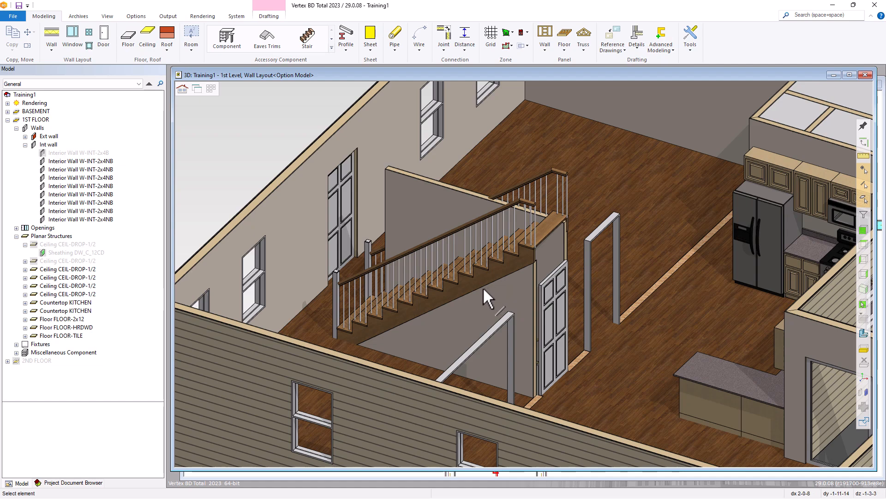
middle_click_drag(557, 236, 398, 244)
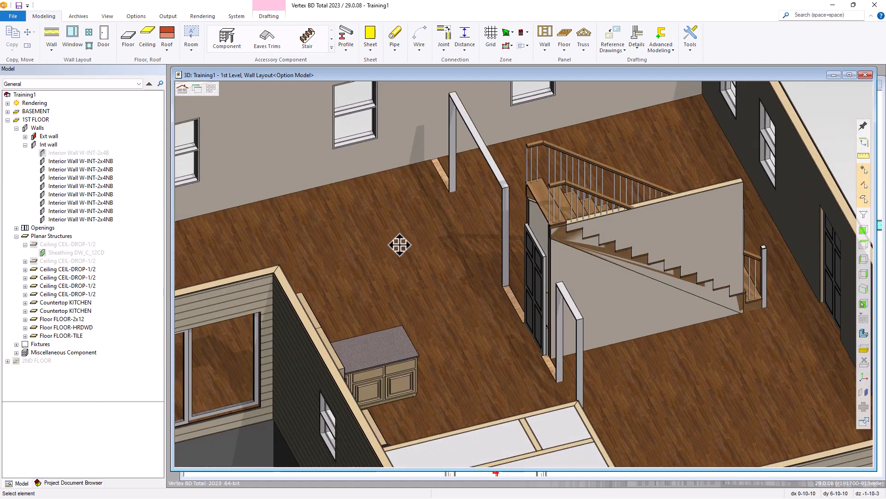
left_click(729, 251)
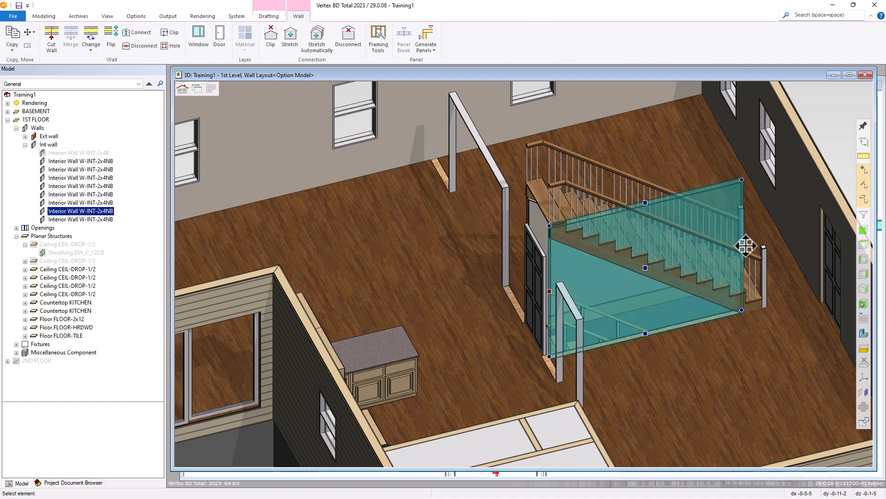
left_click(743, 244)
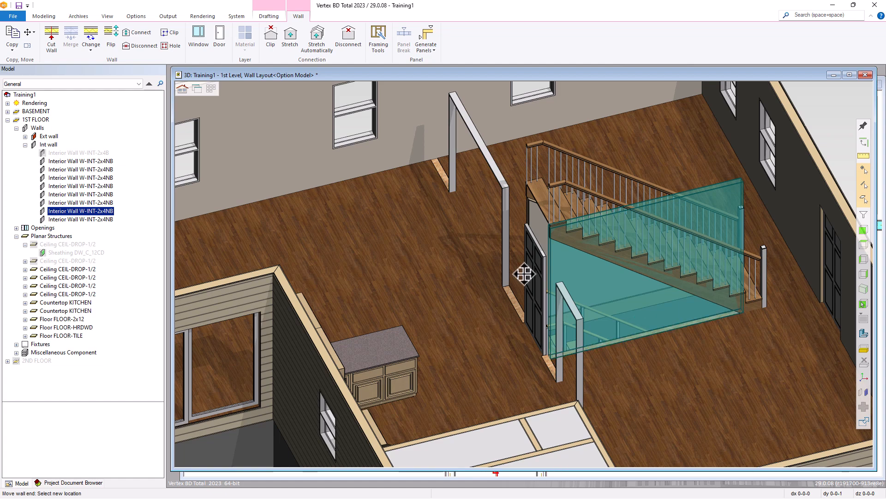
scroll(524, 273, "up", 8)
scroll(525, 274, "up", 4)
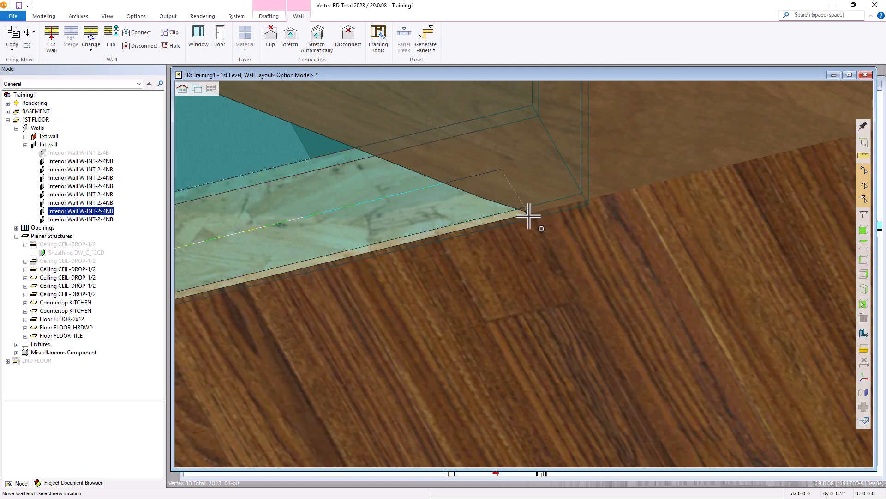
left_click(529, 216)
Step: Lower the upper corner at that second wall's free end to the string's bottom corner at the floor
scroll(530, 221, "down", 5)
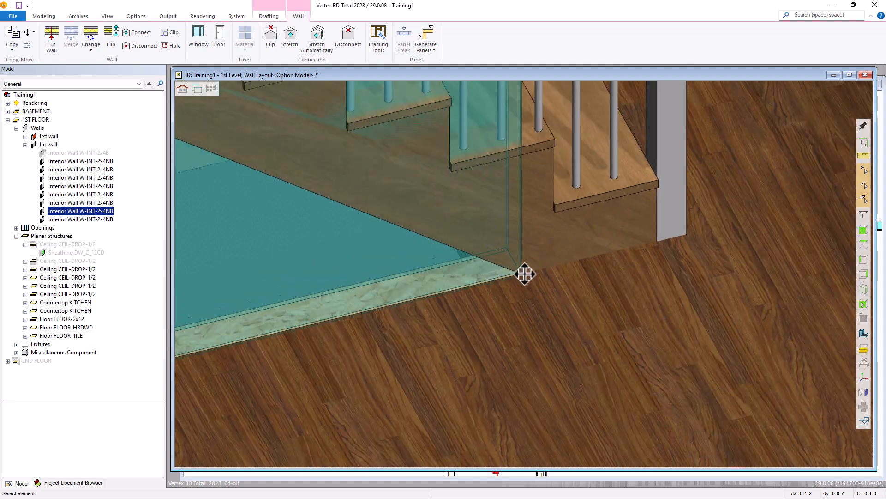
scroll(519, 206, "down", 4)
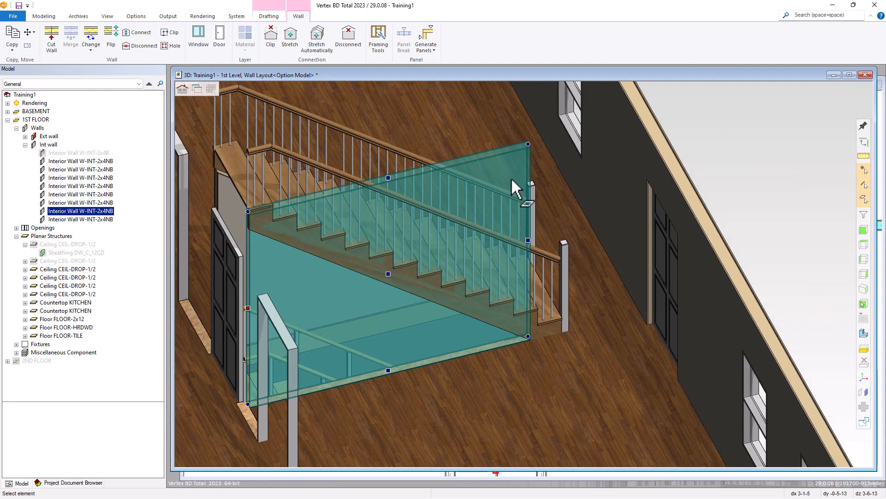
left_click(529, 144)
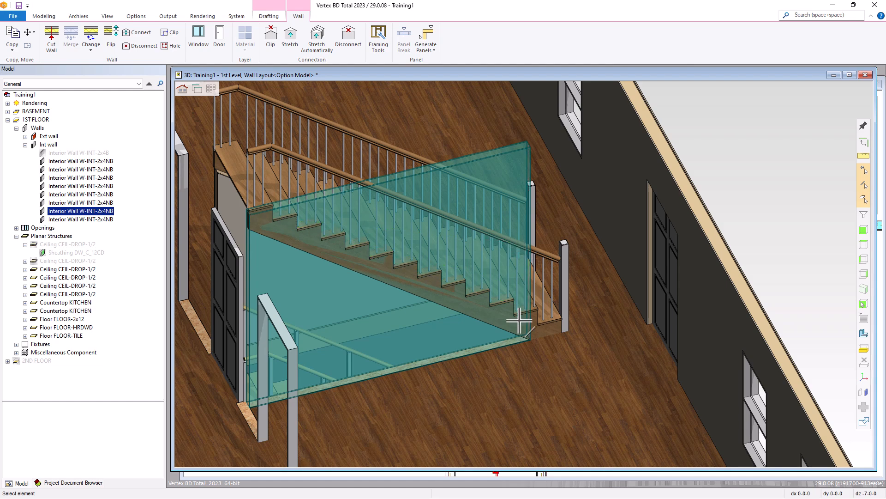
scroll(522, 334, "up", 6)
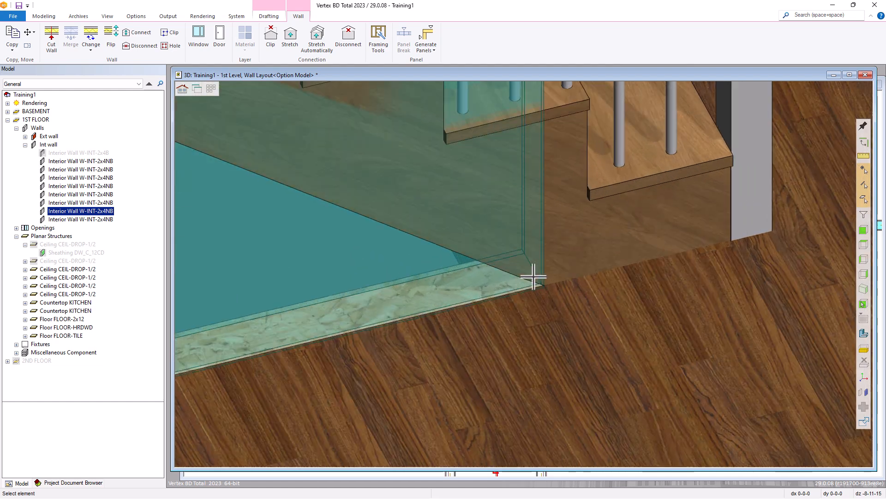
scroll(533, 277, "up", 2)
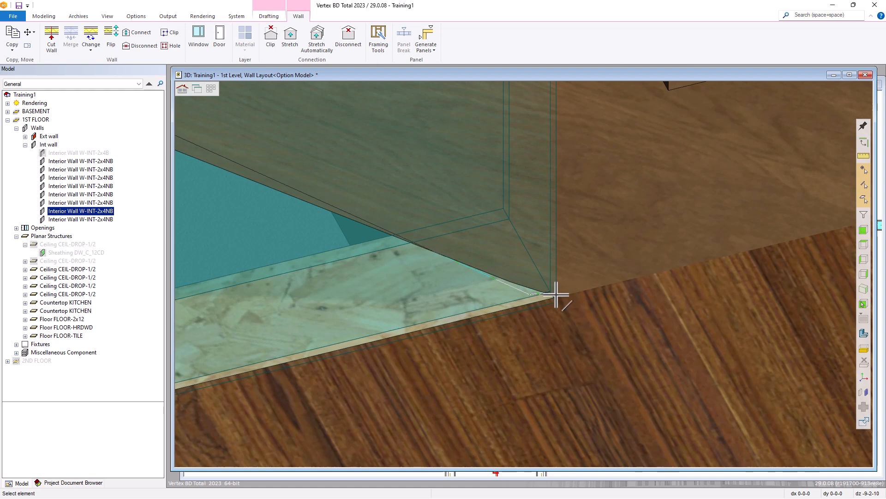
left_click(556, 295)
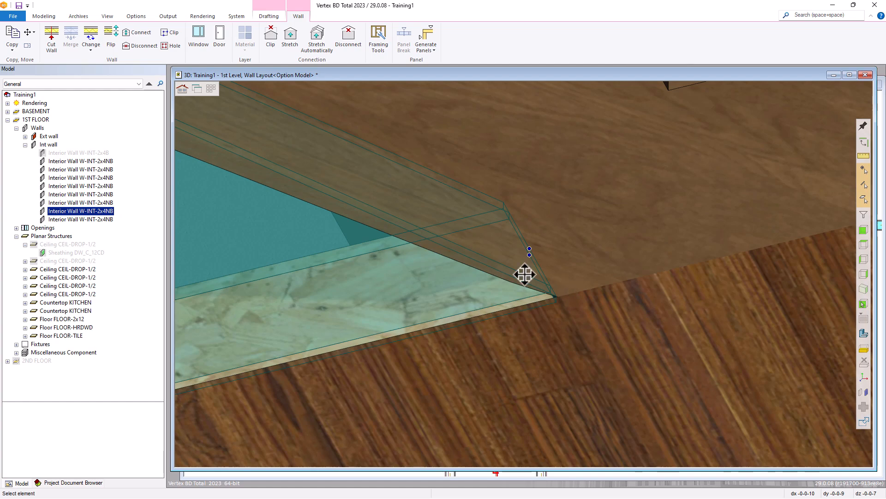
Step: Lower the upper corner at the second wall's door end to the underside of the stair string and finish editing the wall
scroll(545, 270, "down", 5)
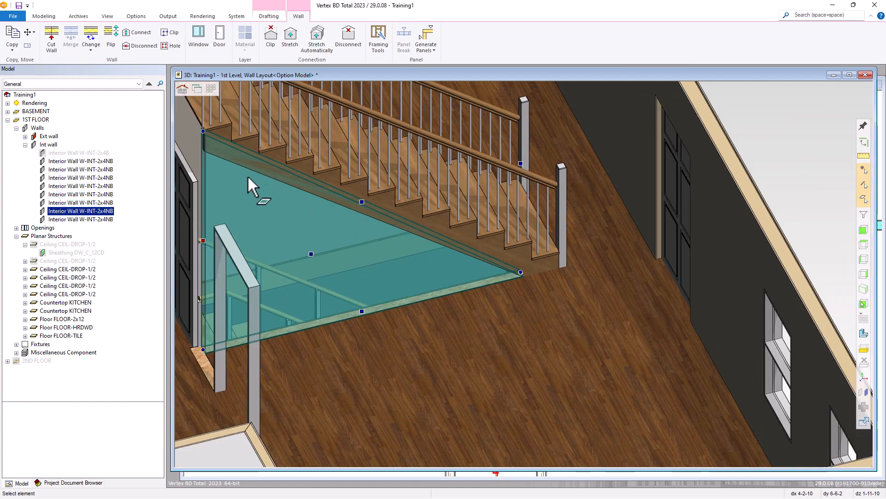
scroll(193, 168, "up", 5)
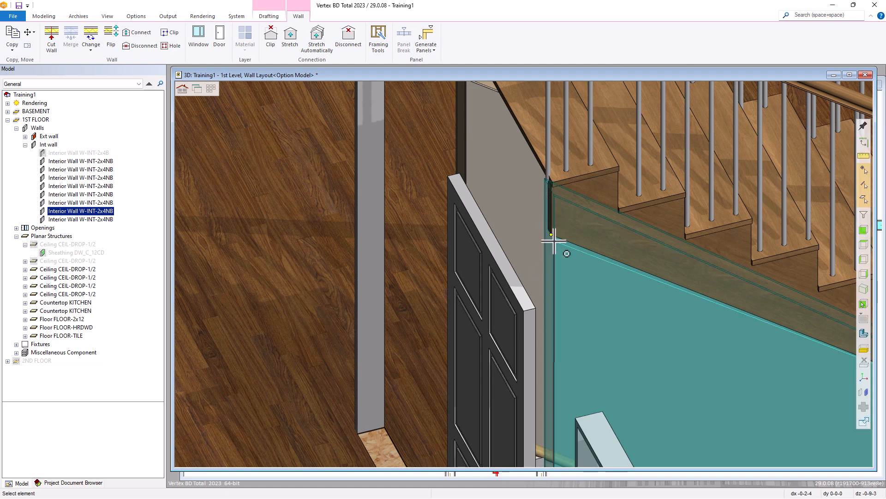
scroll(517, 215, "up", 2)
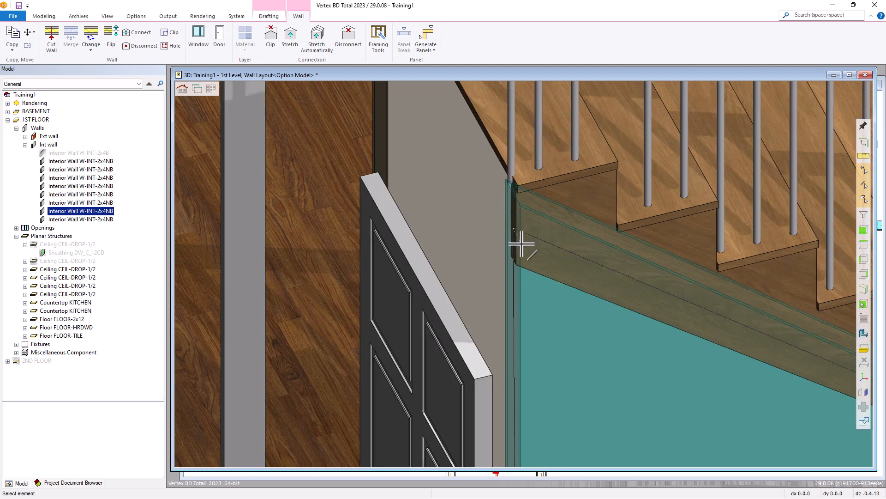
scroll(519, 271, "up", 3)
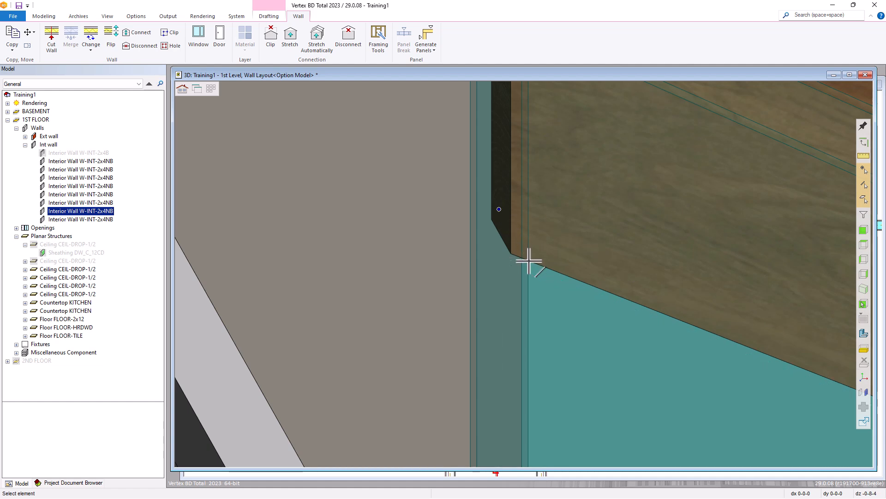
left_click(529, 261)
key("Escape")
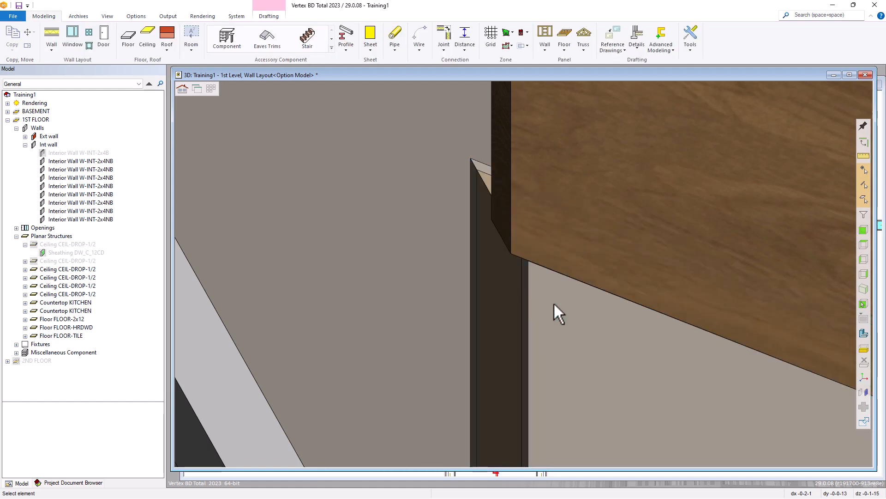
Step: Restore the hidden ceilings and interior wall in the 3D model
scroll(561, 299, "down", 4)
scroll(524, 274, "down", 4)
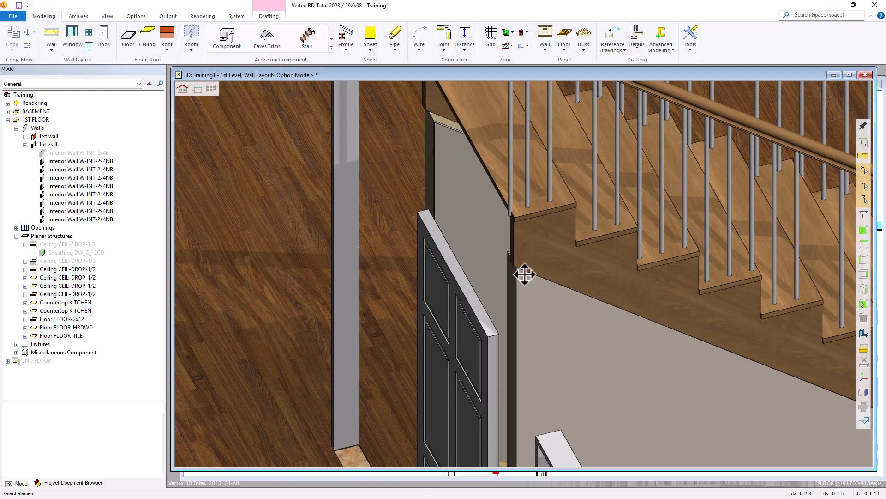
scroll(515, 283, "down", 3)
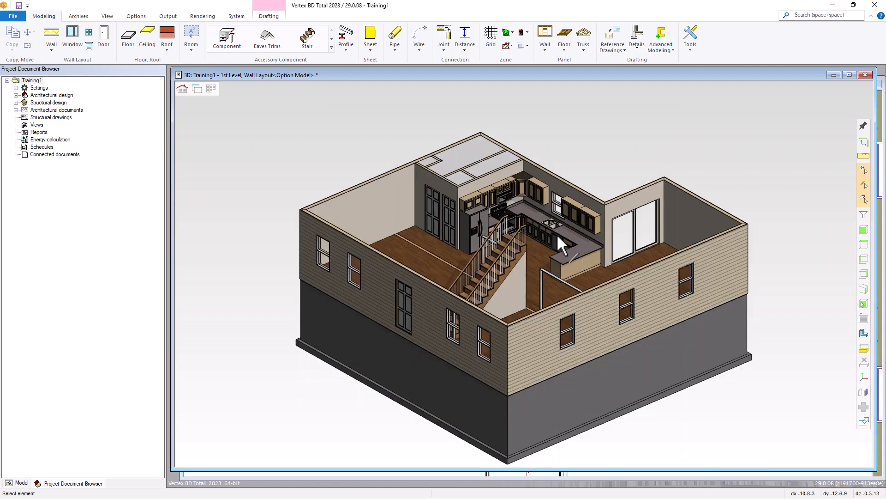
right_click(593, 141)
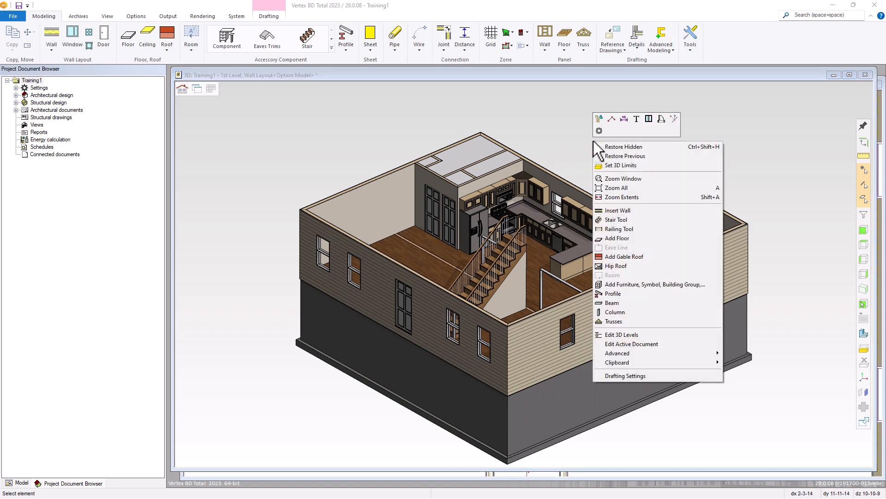
left_click(623, 147)
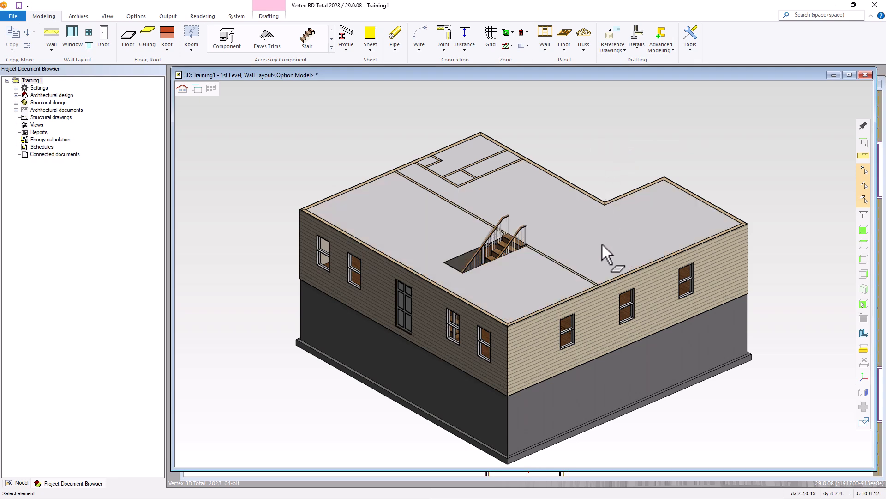
Step: Switch to the 2D drawing and load the Basement wall layout drawing-model pair
key("ctrl+Tab")
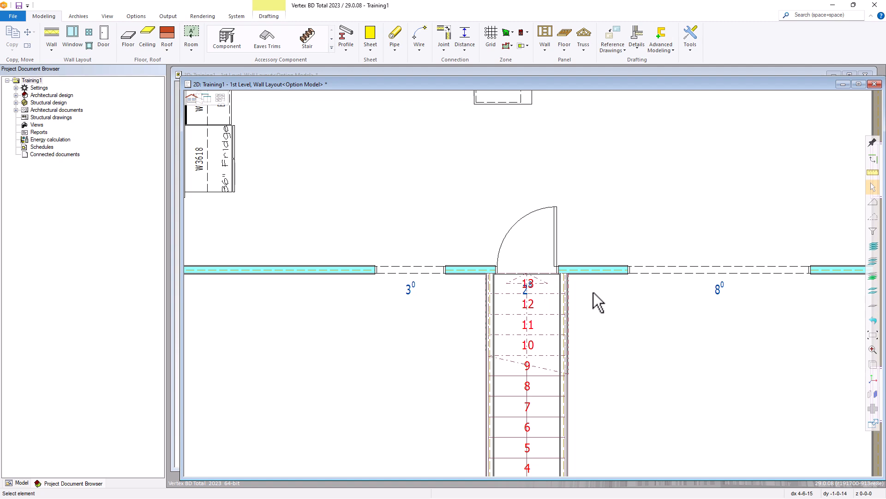
left_click(220, 98)
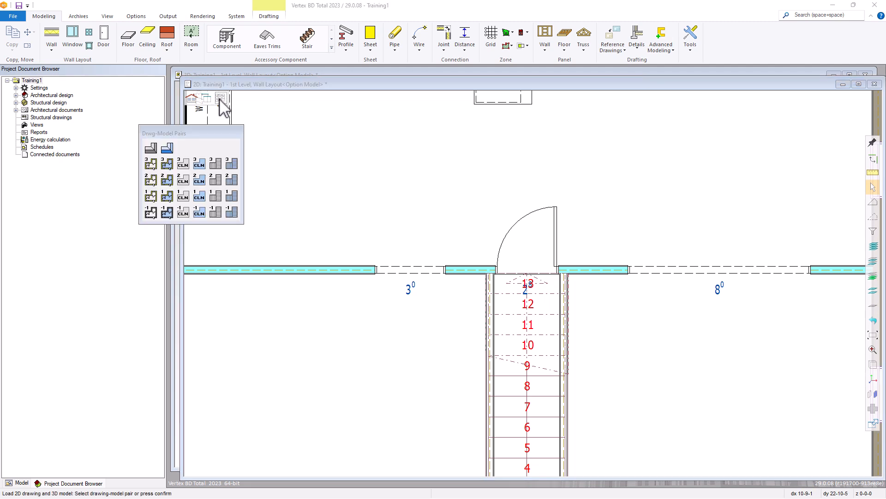
left_click(150, 212)
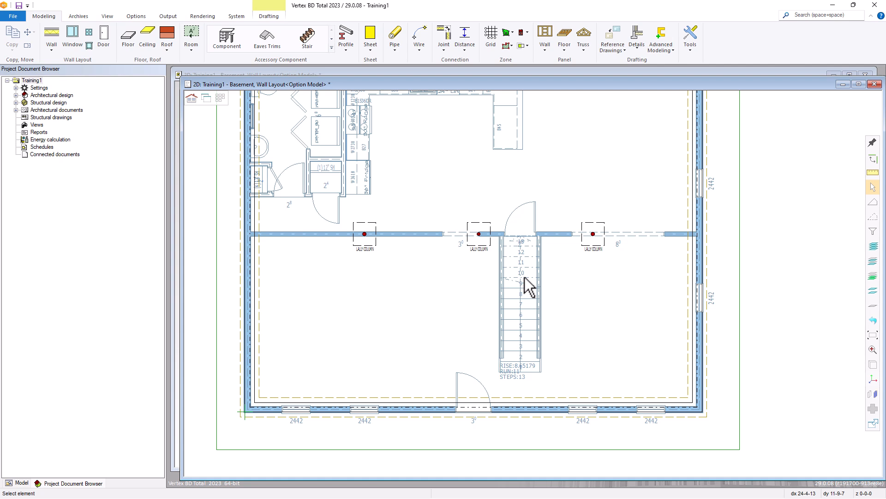
scroll(528, 287, "up", 3)
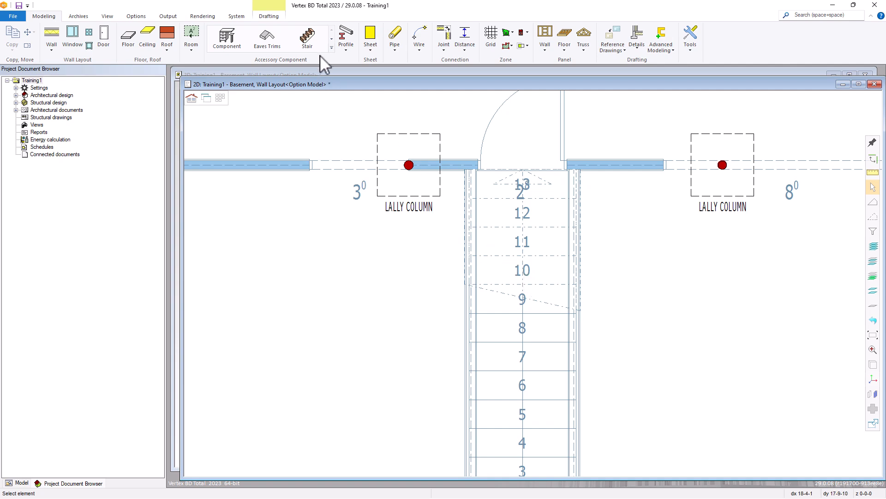
Step: Start a new stair and load its parameters from Tutorial-BasementStairs.xml
left_click(308, 39)
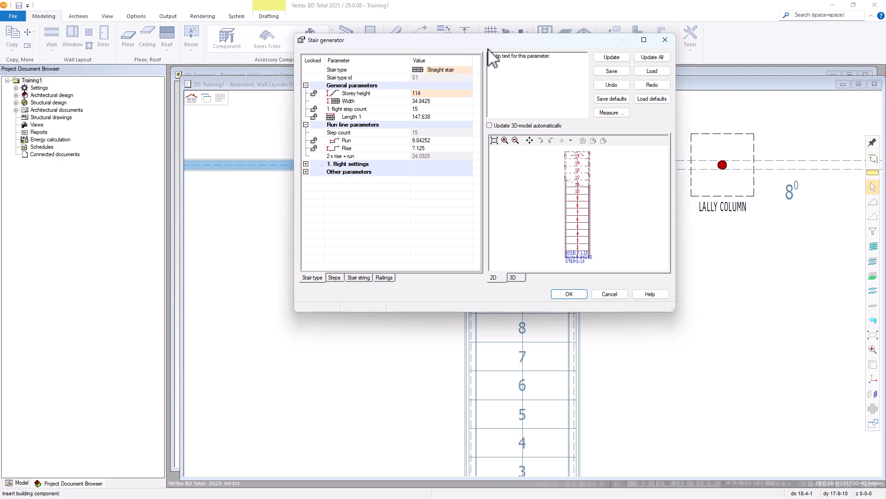
left_click(650, 72)
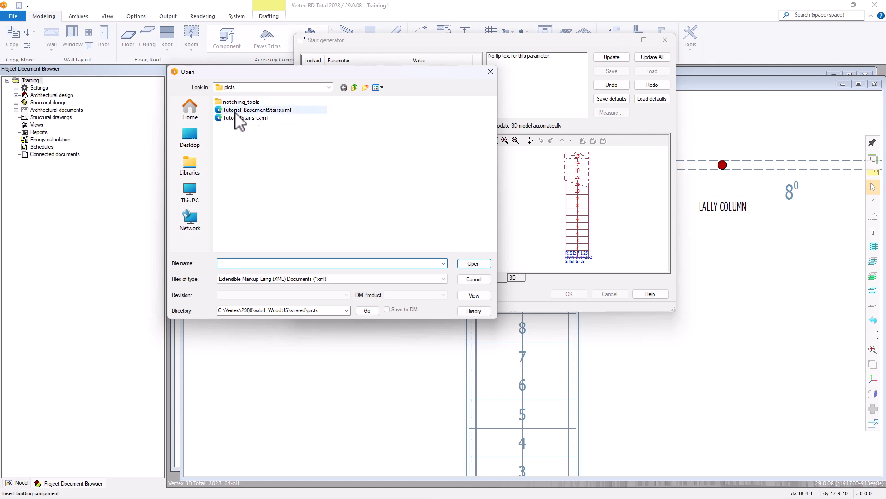
left_click(265, 110)
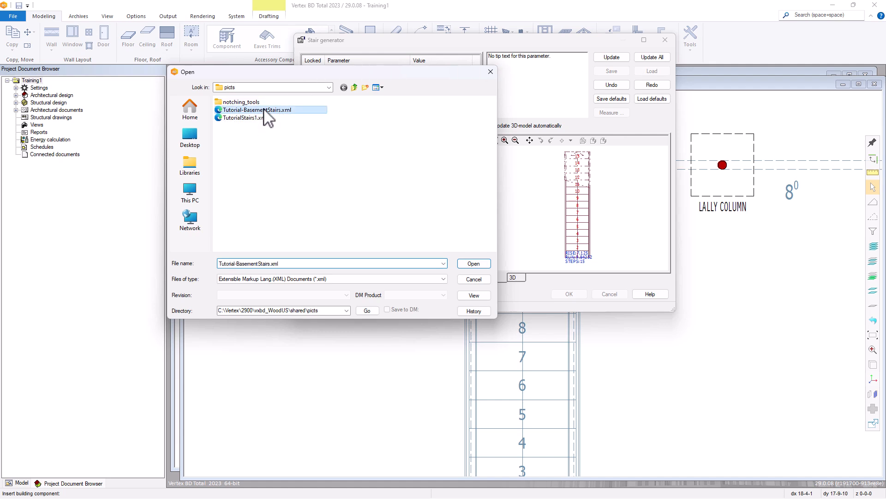
left_click(474, 264)
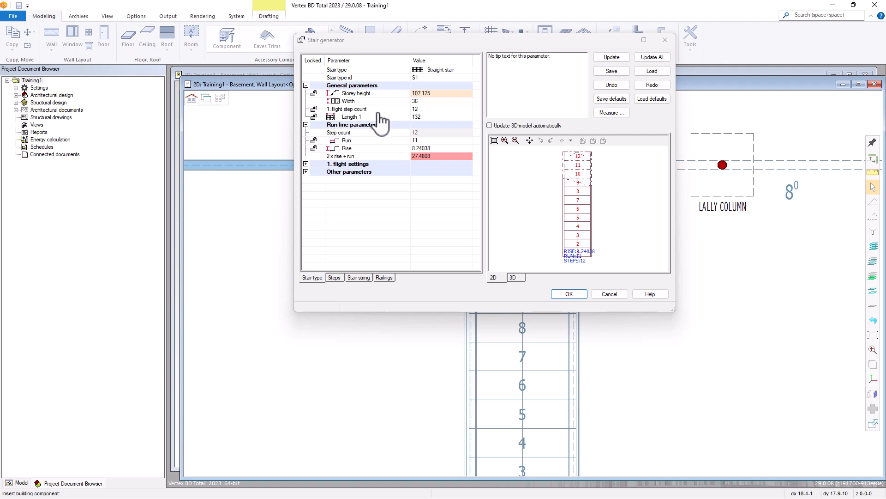
Step: Set the new stair's storey height to 114 and accept the stair parameters
left_click(440, 94)
left_click(440, 94)
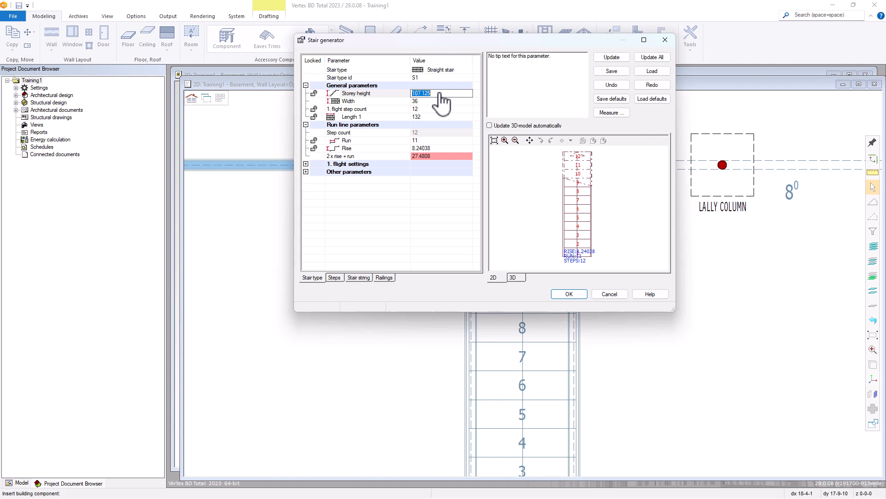
type("114")
type(".75")
key("BackSpace")
key("BackSpace")
key("BackSpace")
left_click(571, 293)
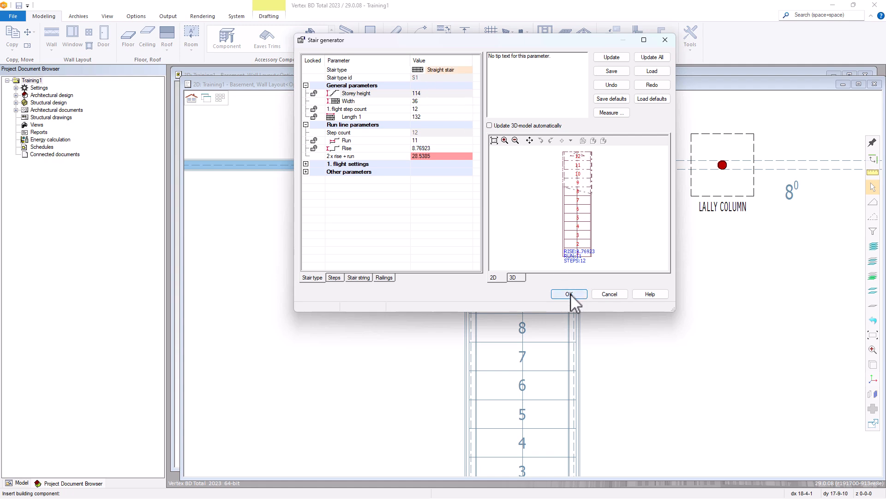
left_click(571, 294)
Step: Change the stair's placement reference point to the midpoint of its top edge
scroll(531, 289, "down", 1)
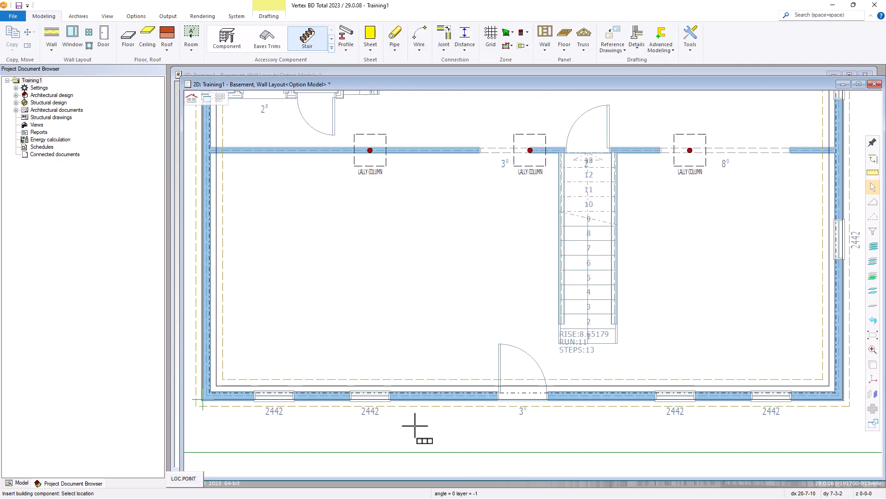
right_click(415, 297)
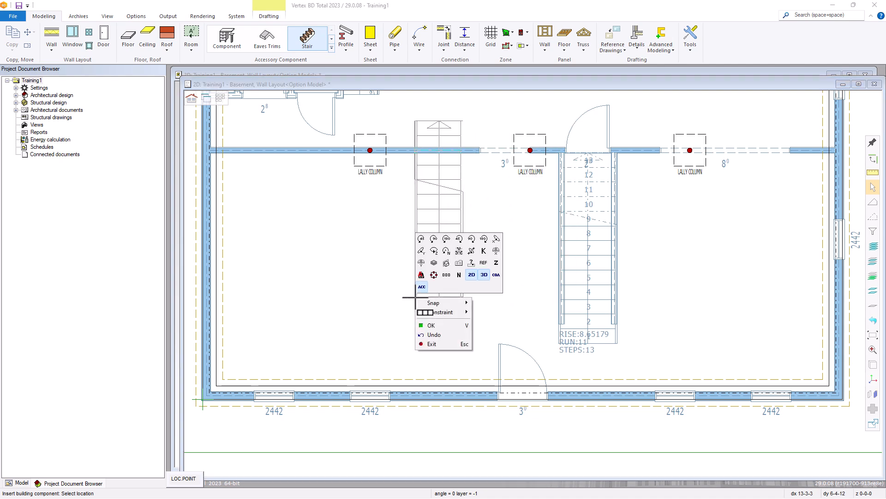
left_click(473, 271)
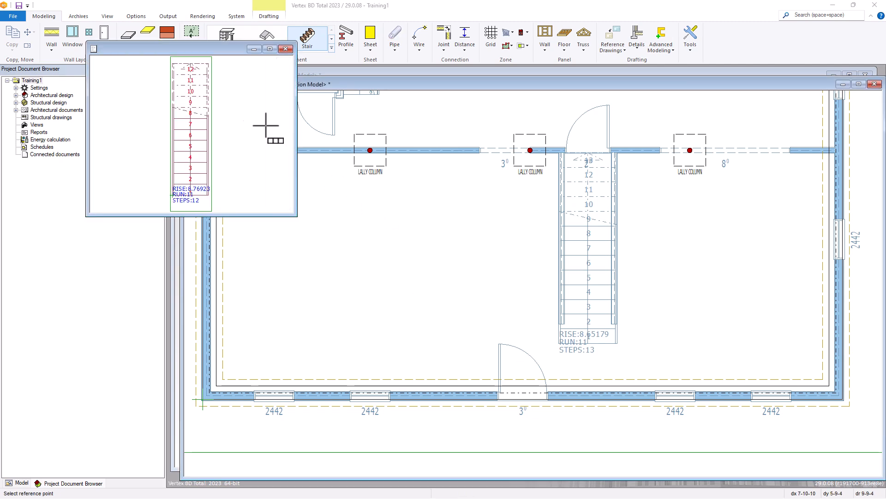
scroll(189, 74, "up", 3)
scroll(189, 74, "up", 2)
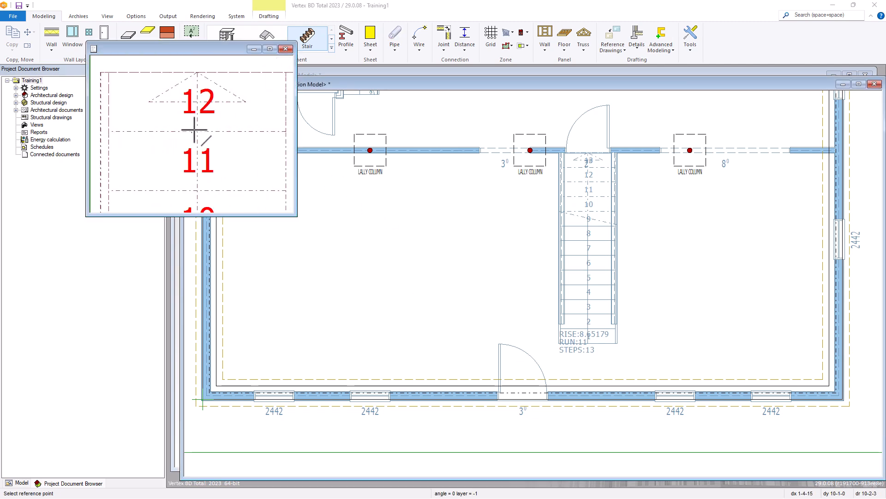
left_click(198, 72)
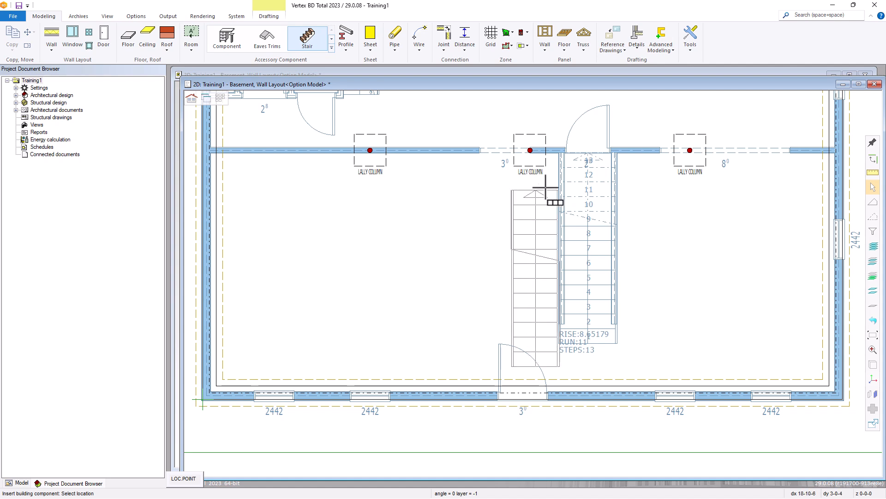
Step: Place the basement stair at the midpoint of the existing 1st-level stair's top edge, by the door
scroll(600, 164, "up", 1)
scroll(531, 284, "up", 4)
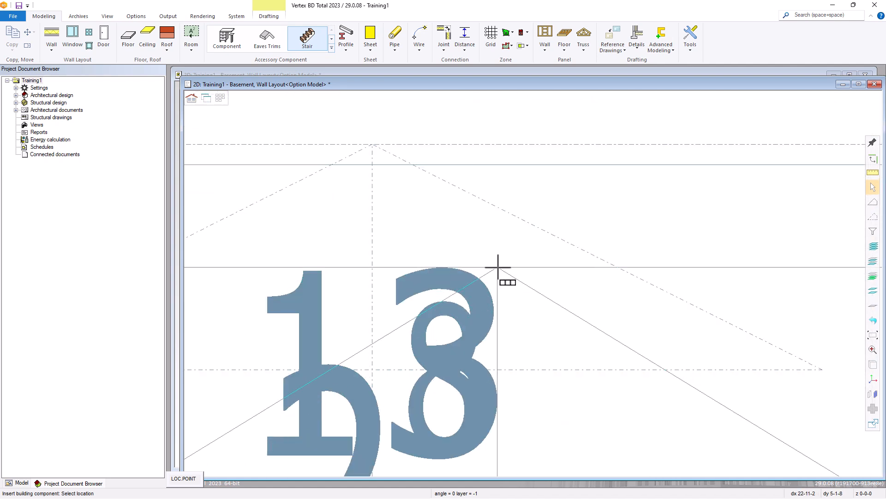
left_click(372, 144)
scroll(529, 306, "down", 3)
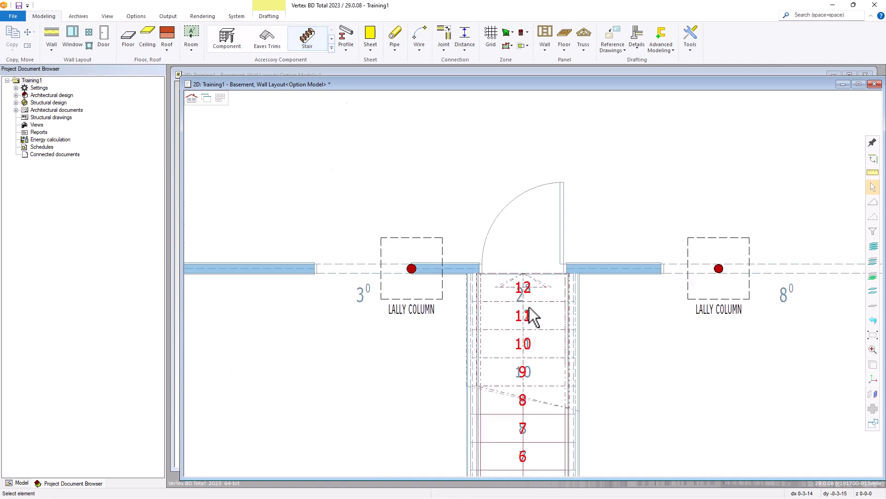
scroll(529, 307, "down", 5)
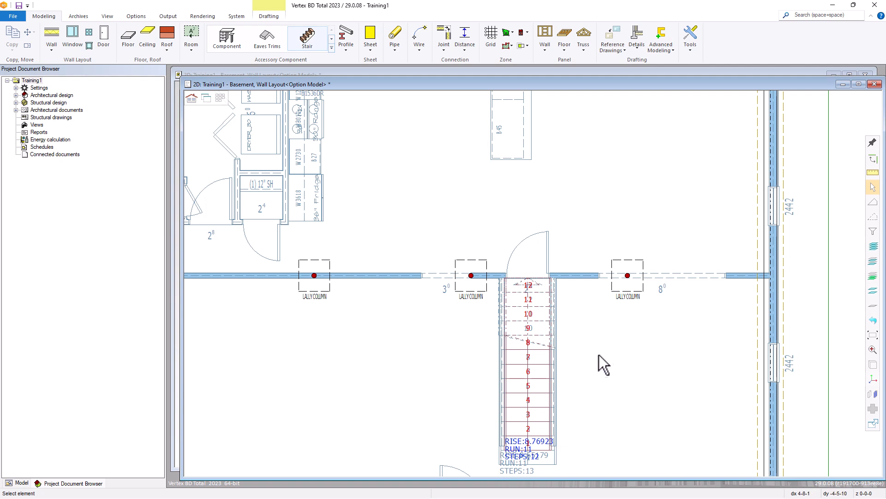
Step: Switch to the 3D model and set 3D limits, moving the side limiting plane inward to cut the house open beside the stairs
key("ctrl+Tab")
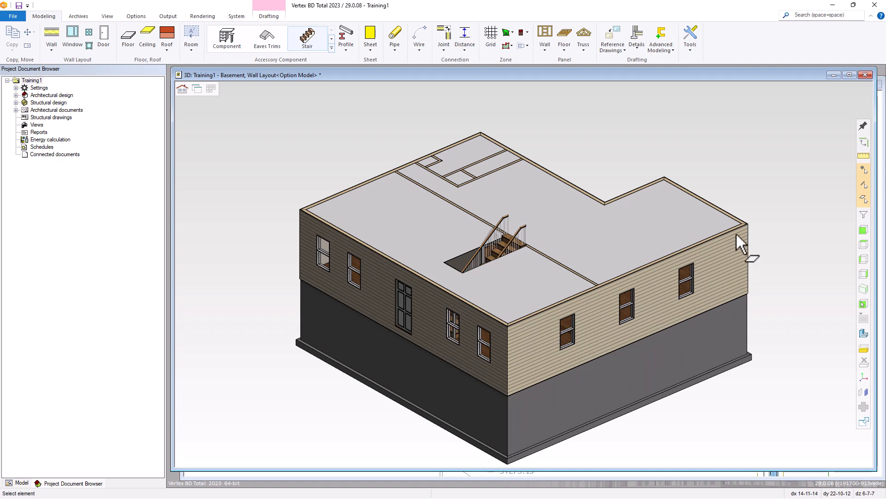
right_click(700, 137)
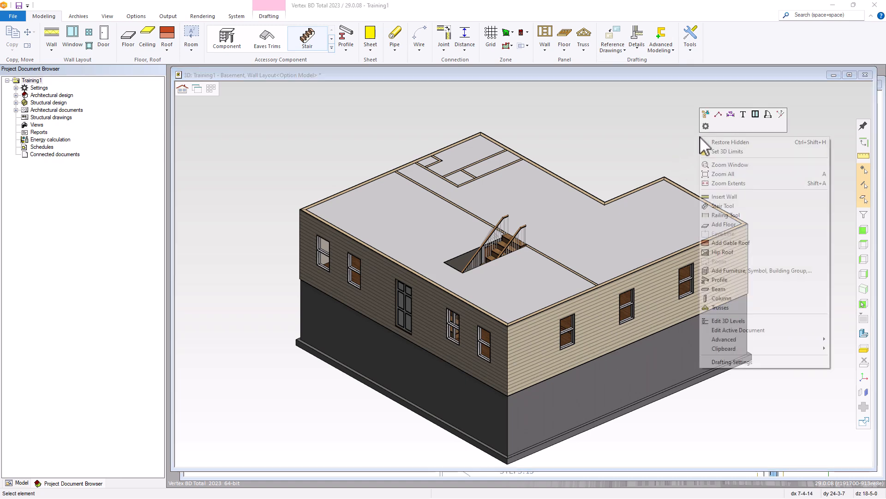
left_click(752, 180)
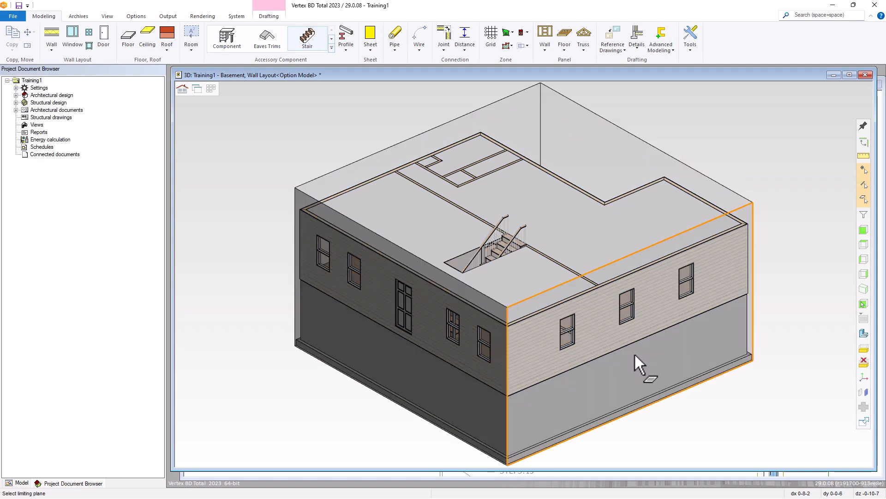
left_click(634, 353)
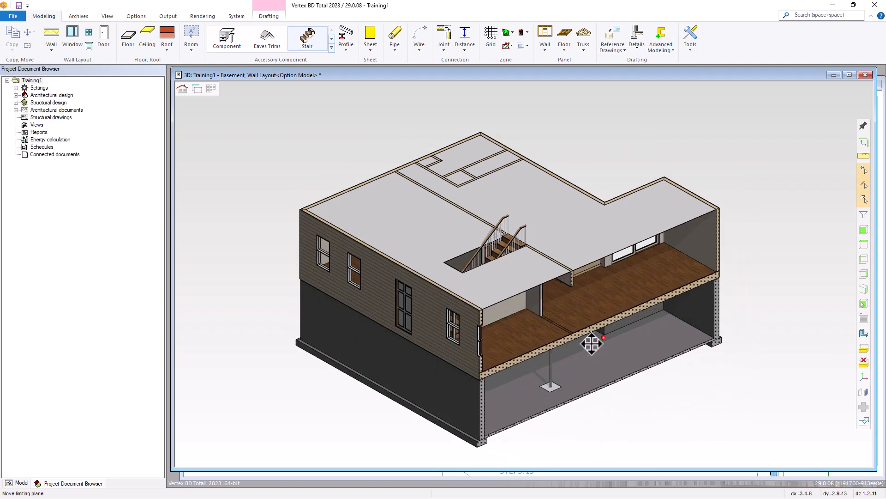
left_click(562, 342)
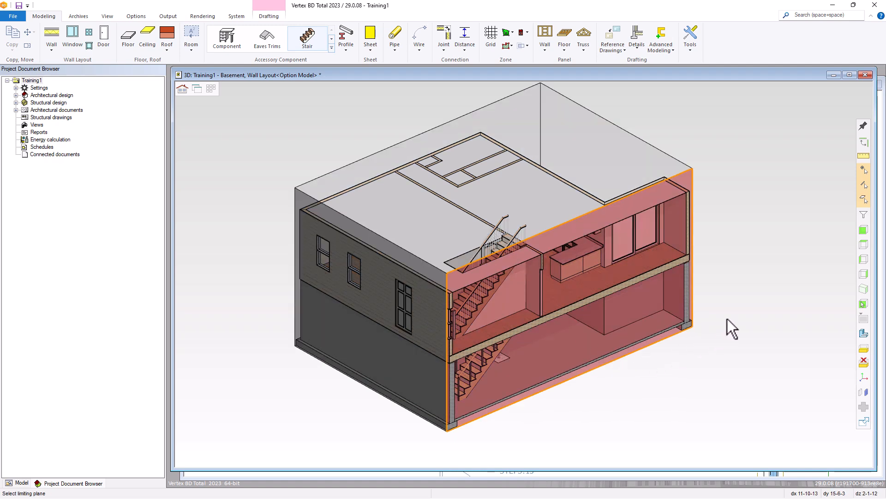
key("Escape")
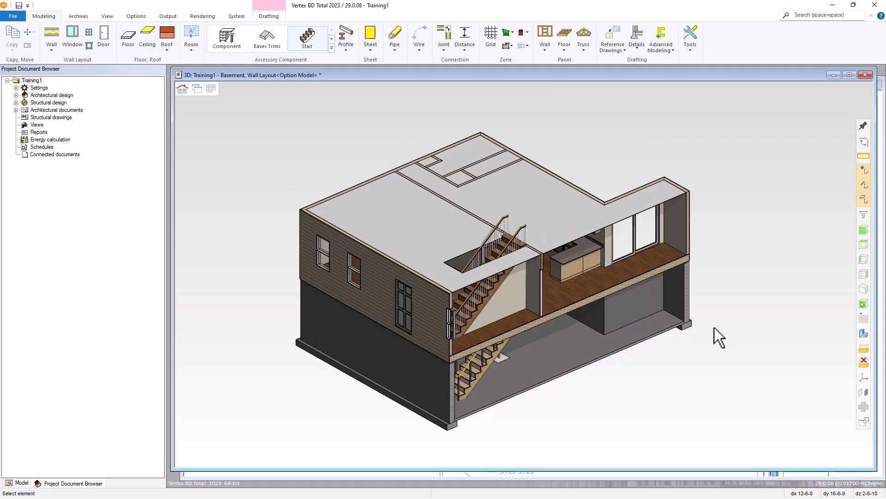
Step: Remove the near wall beneath the 1st-level stair from the 3D view to expose the basement stair's upper end
middle_click_drag(697, 346, 669, 336)
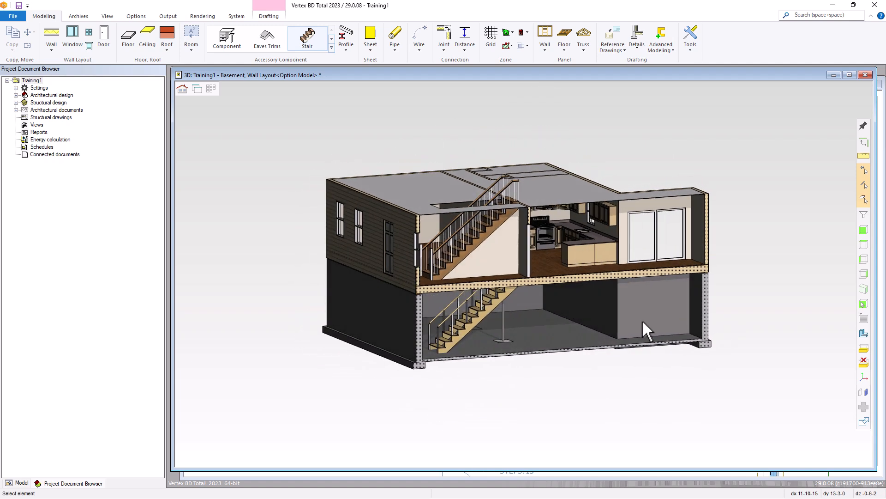
scroll(526, 284, "up", 5)
scroll(500, 272, "down", 3)
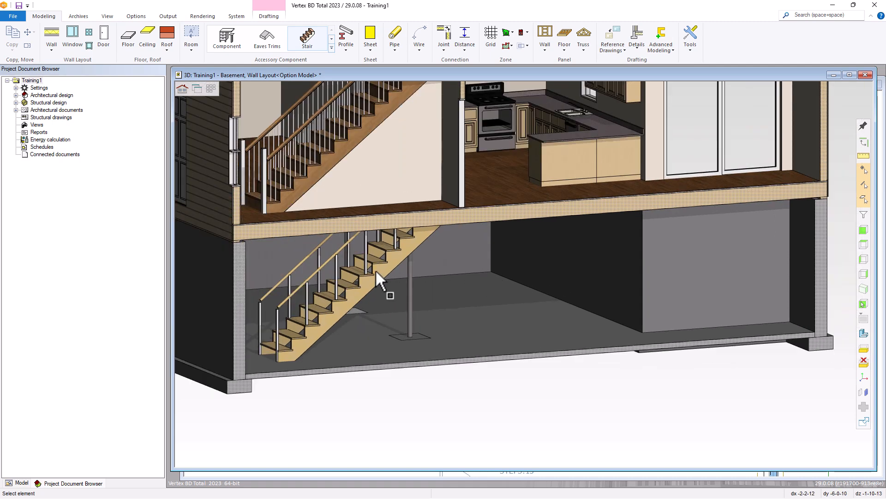
scroll(376, 272, "up", 3)
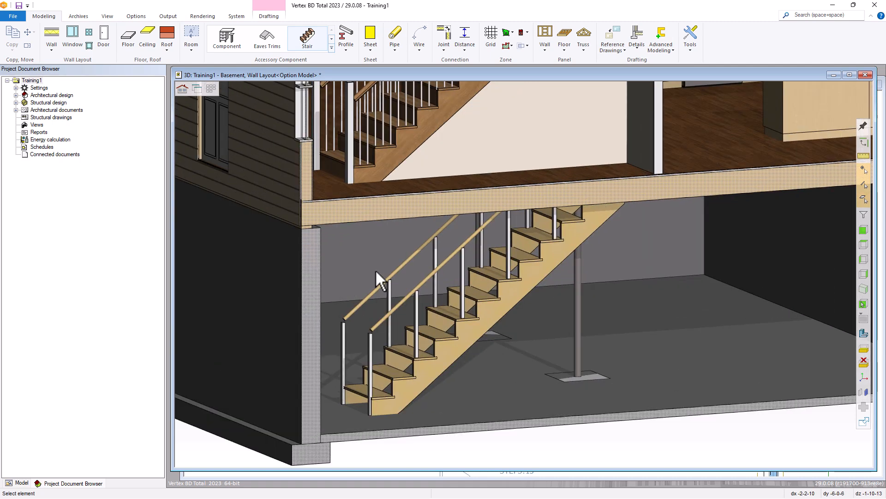
left_click(553, 140)
key("Delete")
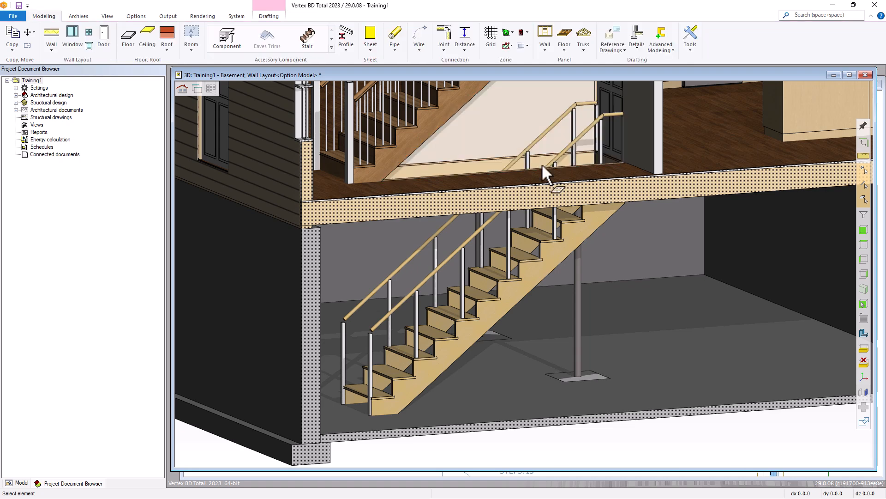
Step: Delete the 3D limits to show the whole house again
scroll(508, 262, "down", 2)
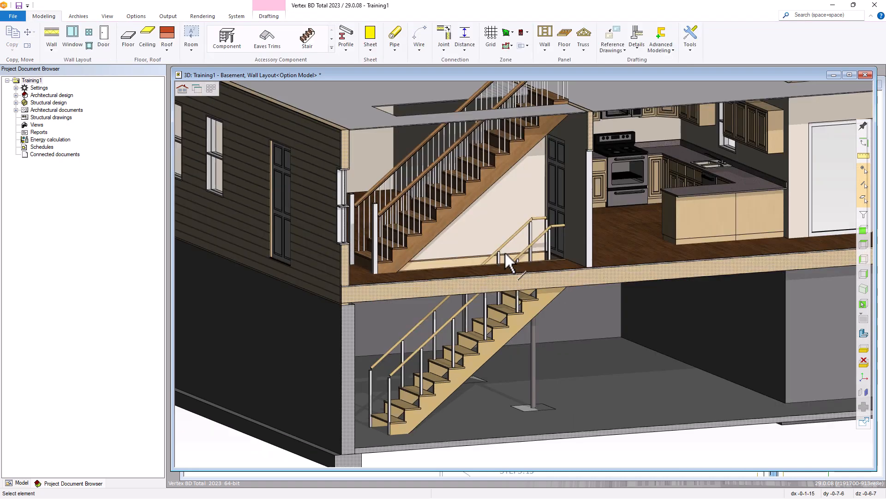
scroll(508, 256, "down", 2)
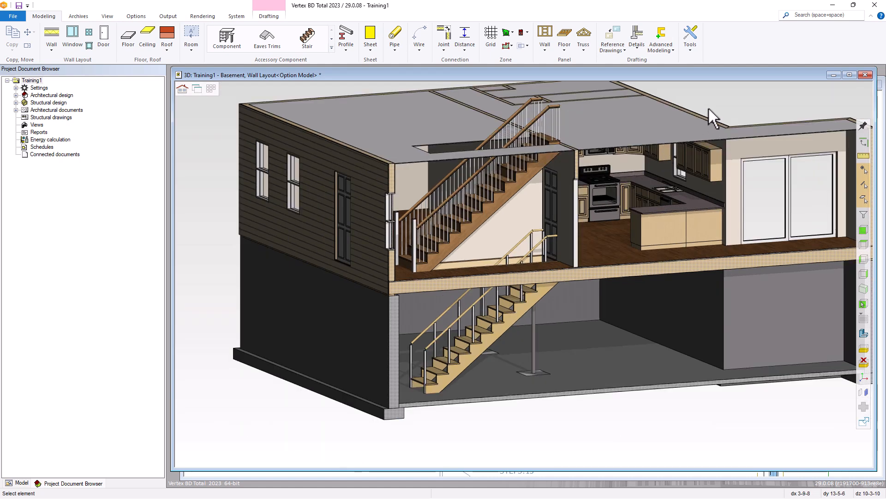
right_click(723, 102)
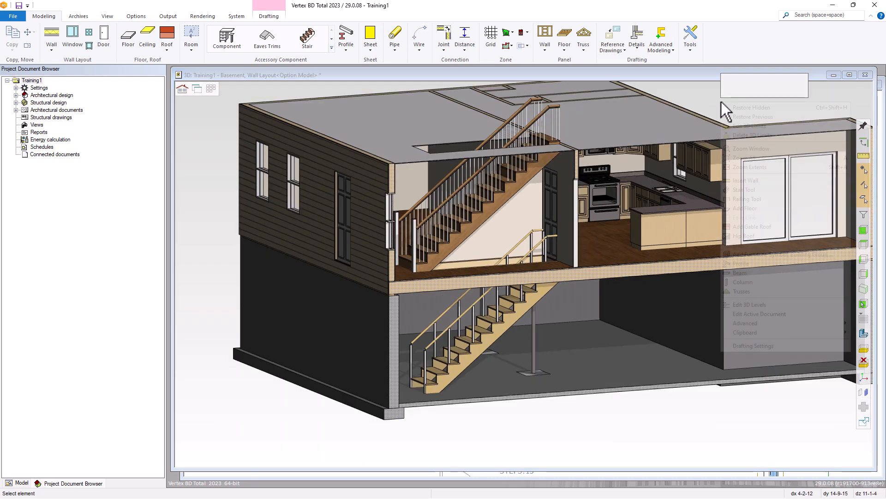
left_click(741, 136)
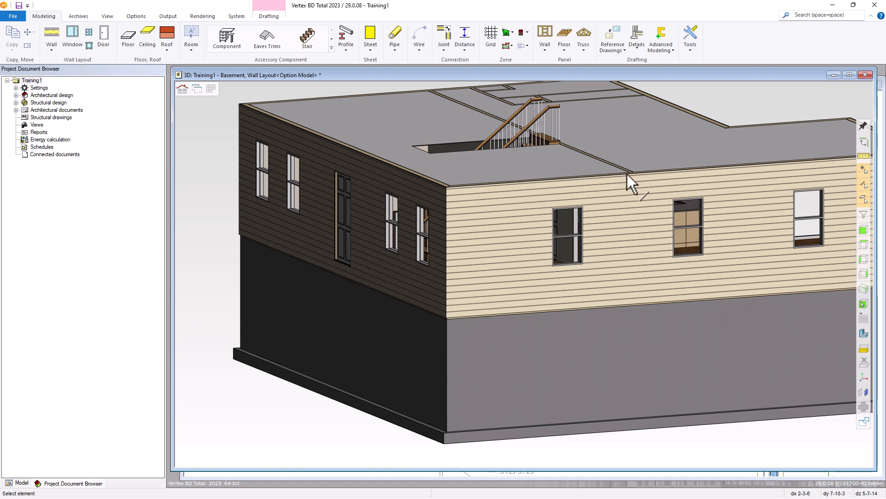
Step: Switch to the 2D drawing and load the 2nd Level wall layout drawing-model pair
key("ctrl+Tab")
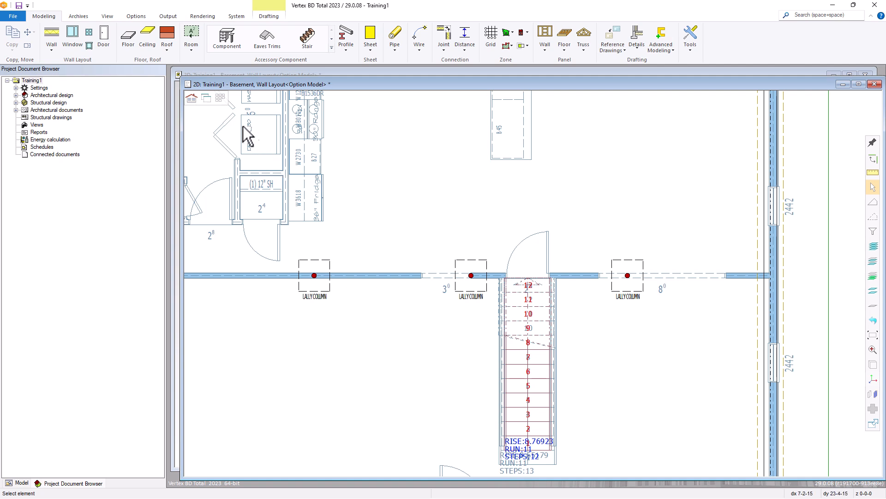
left_click(221, 98)
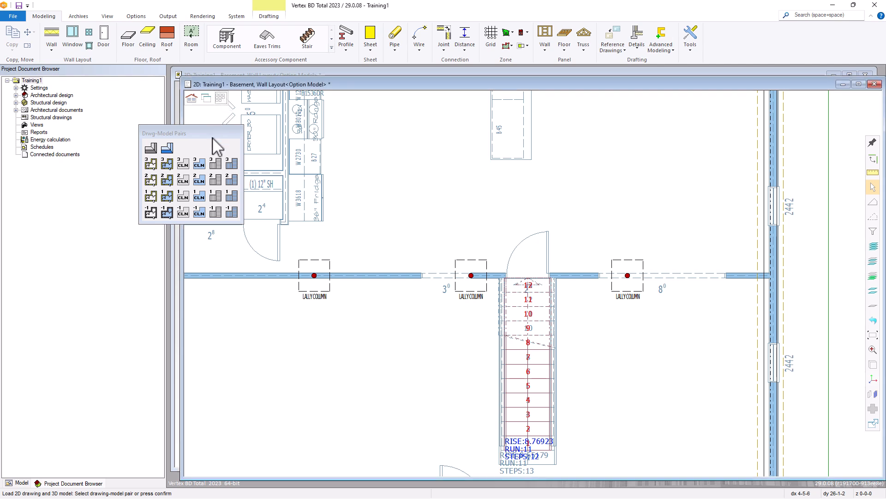
left_click(151, 179)
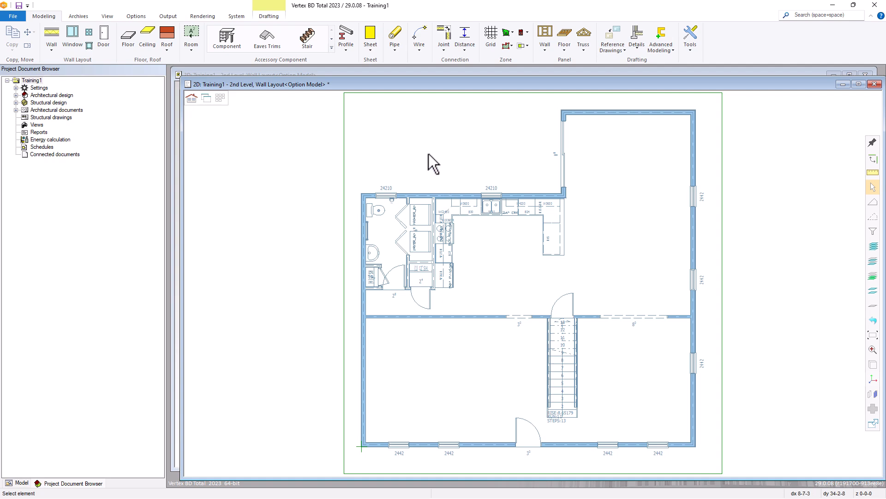
Step: Start a new wall with the type 2x6 Ext Bearing, Horizontal siding from the exterior framed walls
left_click(59, 35)
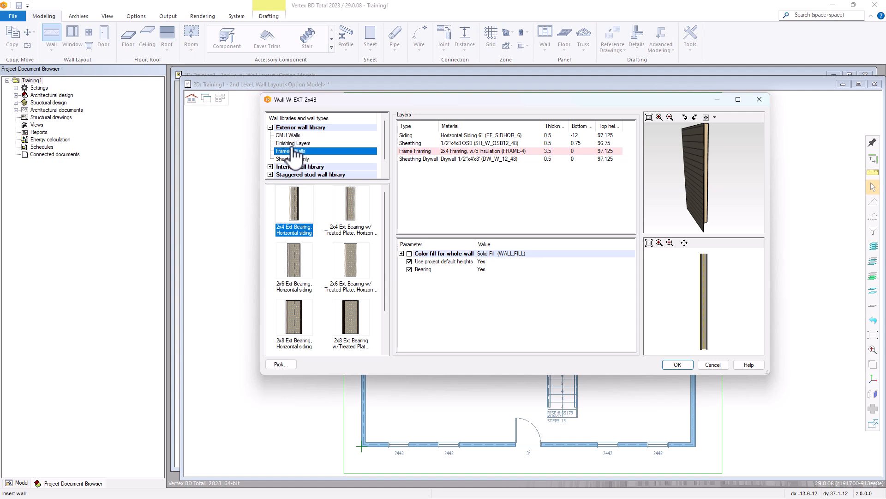
left_click(295, 153)
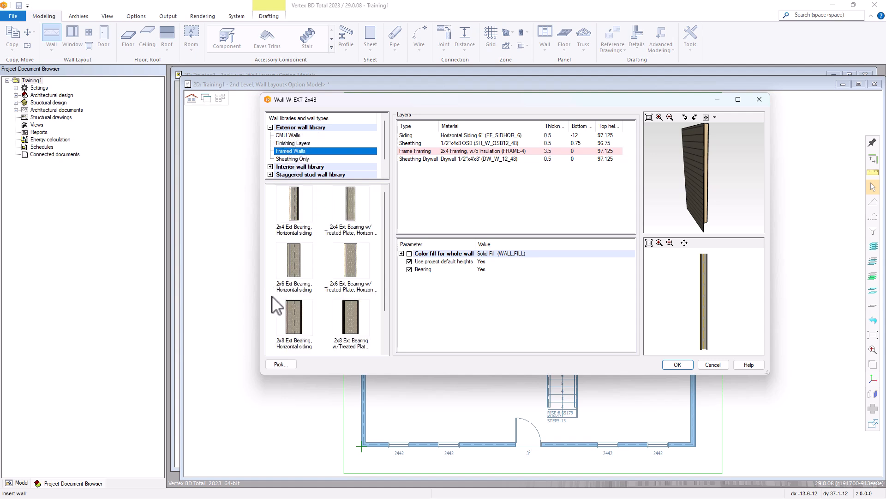
left_click(294, 266)
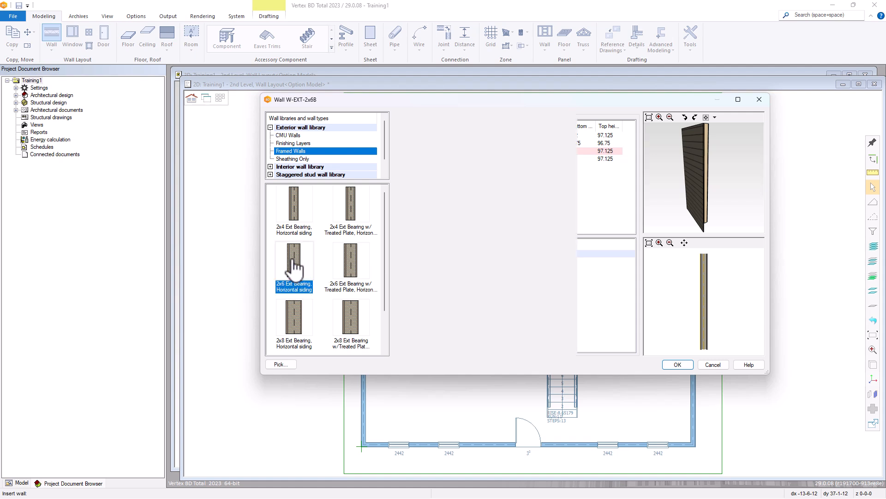
left_click(677, 365)
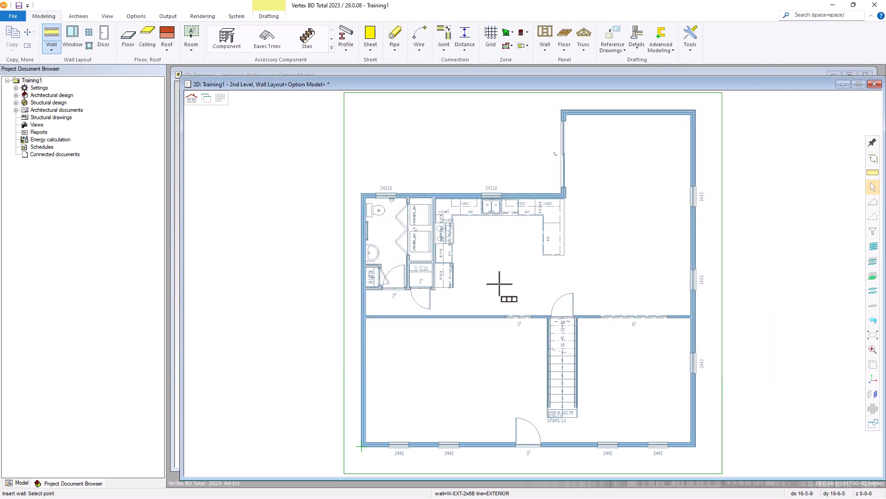
Step: Place rectangular exterior walls around the main house outline, from its upper-left outer corner to the lower-right outer corner, excluding the upper-right extension
right_click(501, 283)
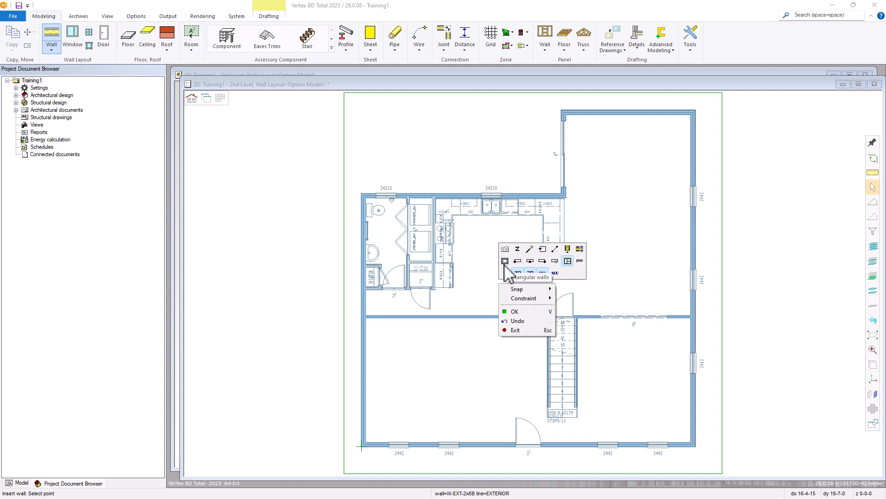
left_click(505, 262)
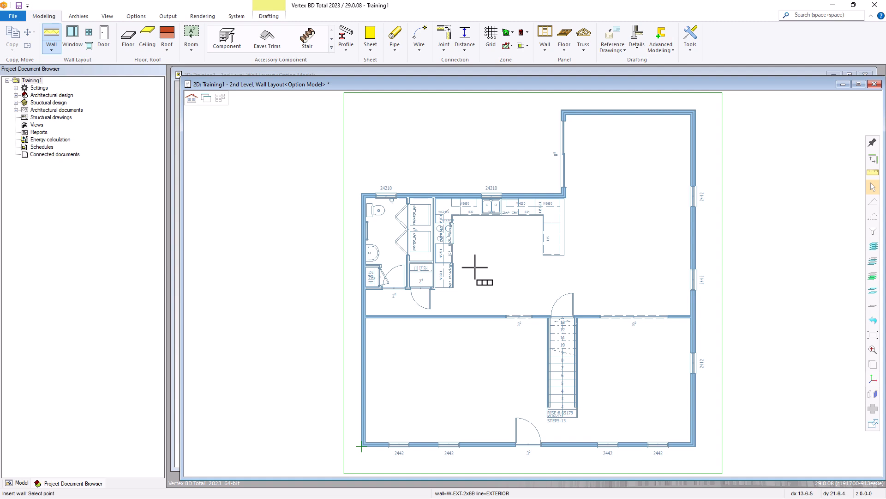
scroll(364, 198, "up", 2)
scroll(533, 283, "up", 3)
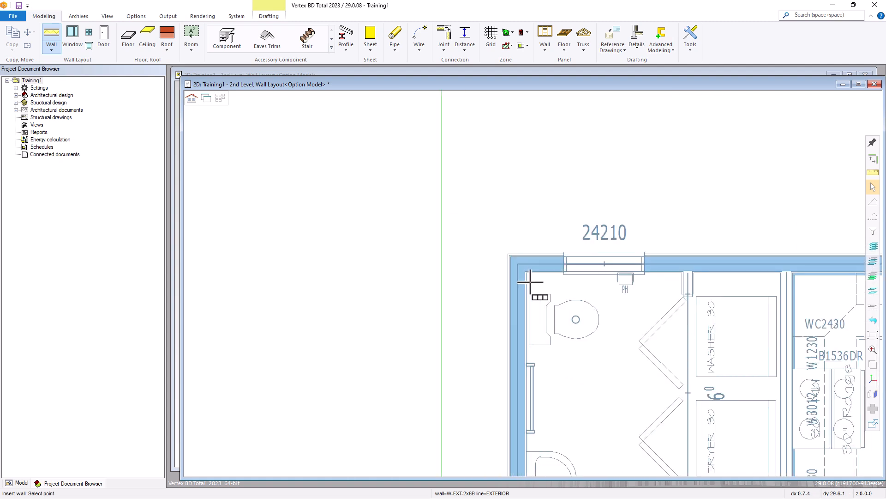
left_click(509, 255)
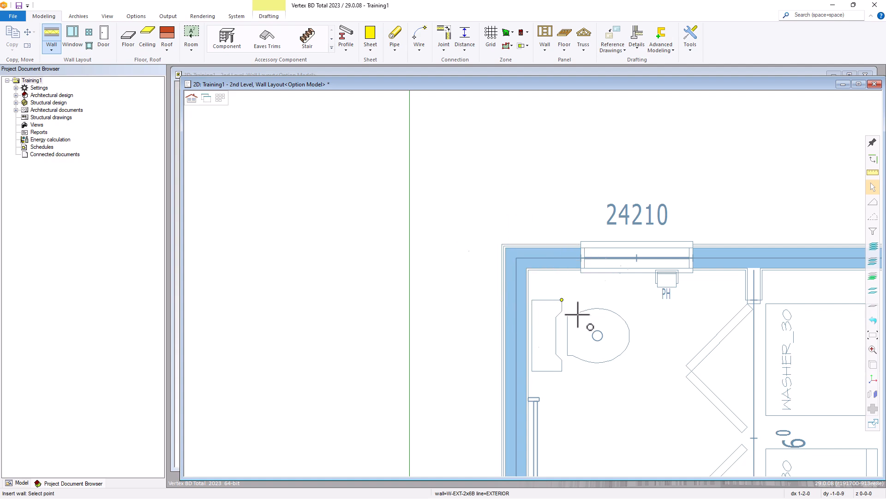
scroll(624, 369, "down", 5)
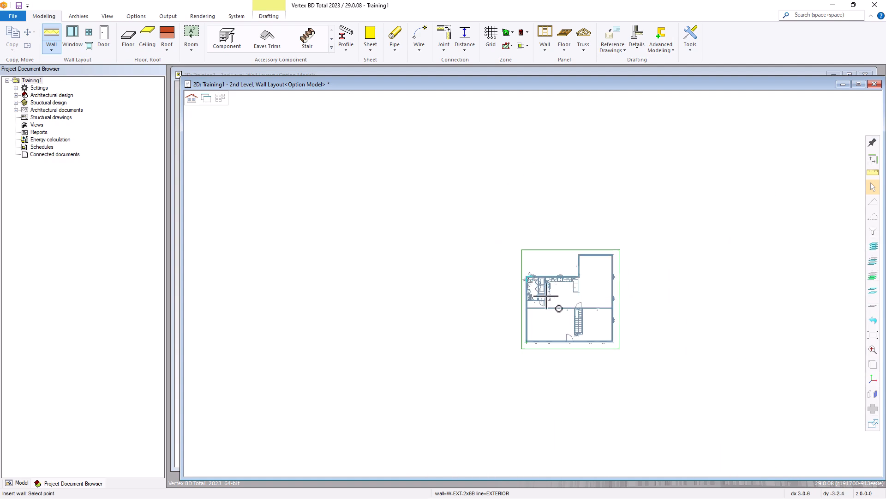
scroll(610, 345, "up", 5)
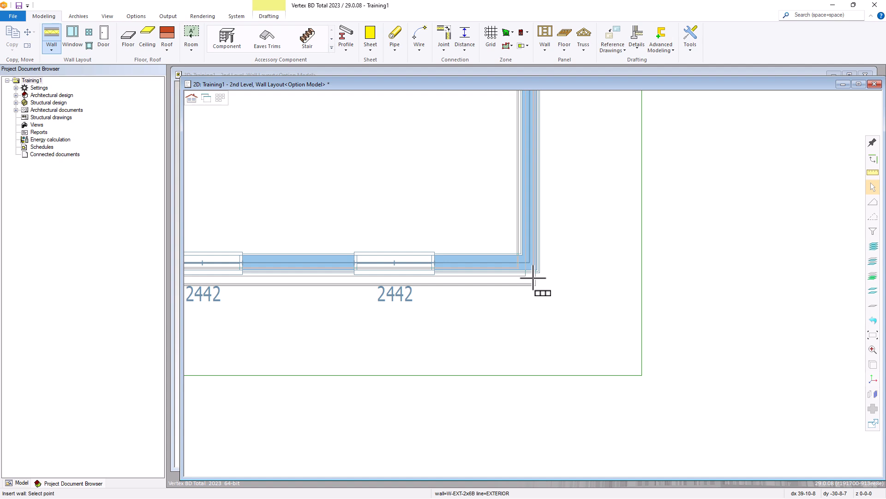
scroll(533, 278, "up", 4)
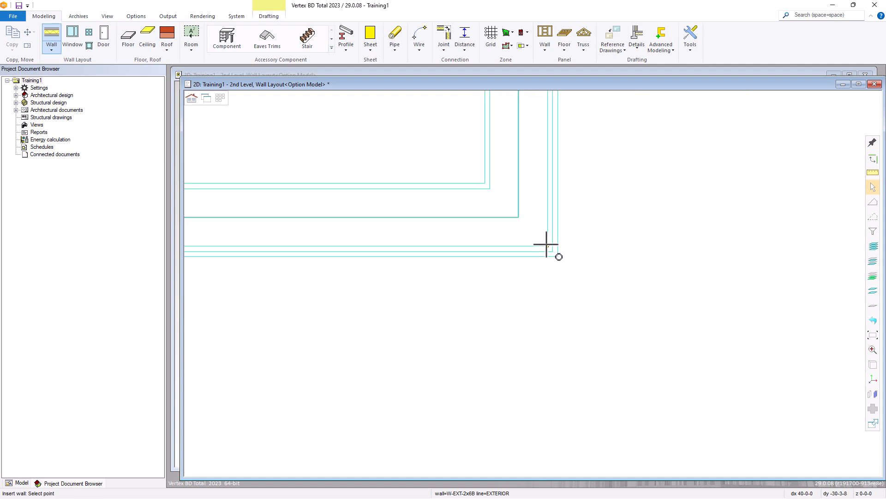
scroll(531, 289, "down", 3)
scroll(532, 282, "down", 4)
scroll(458, 236, "up", 3)
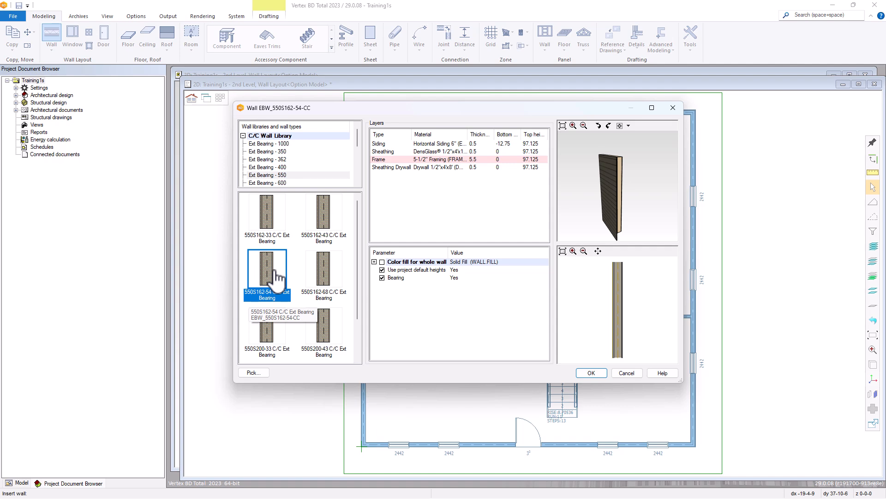
Step: Accept 550S162-54 C/C Ext Bearing as the exterior wall type in the Training1s project
left_click(593, 373)
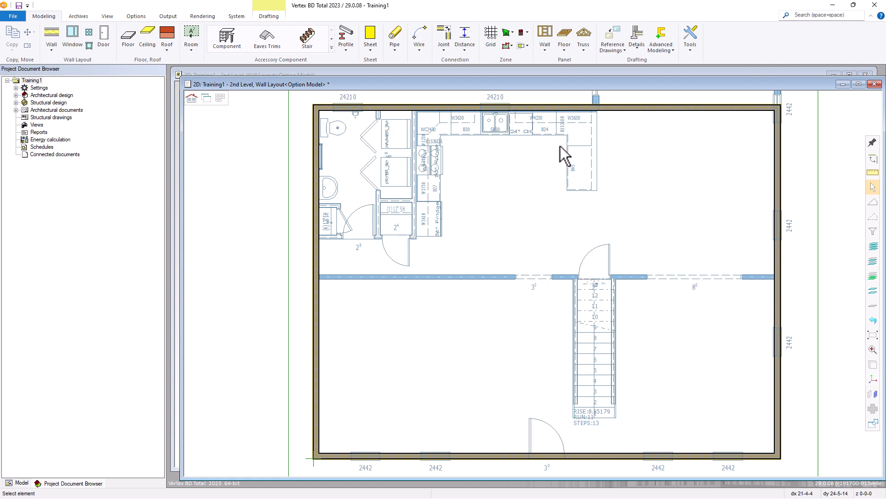
Step: Limit the reference drawing's visible layers to 11 Wall Rough Frame, 26 Openings Windows and 27 Openings Doors
left_click(613, 44)
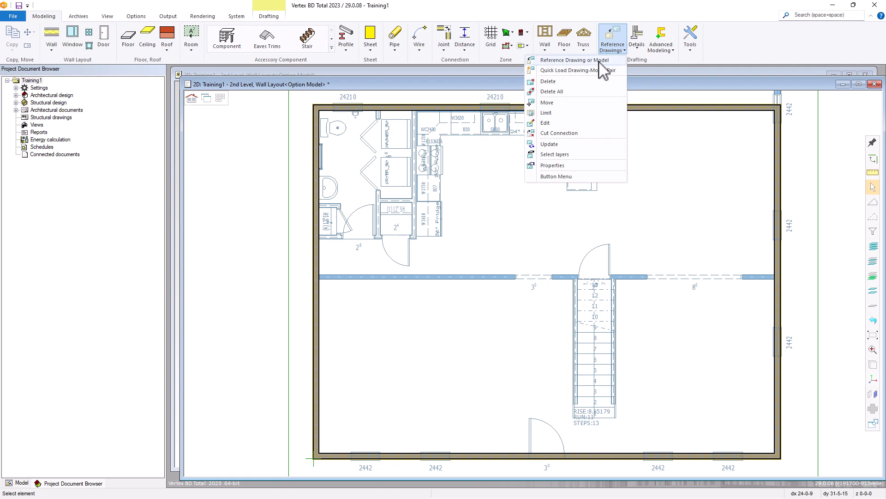
left_click(554, 154)
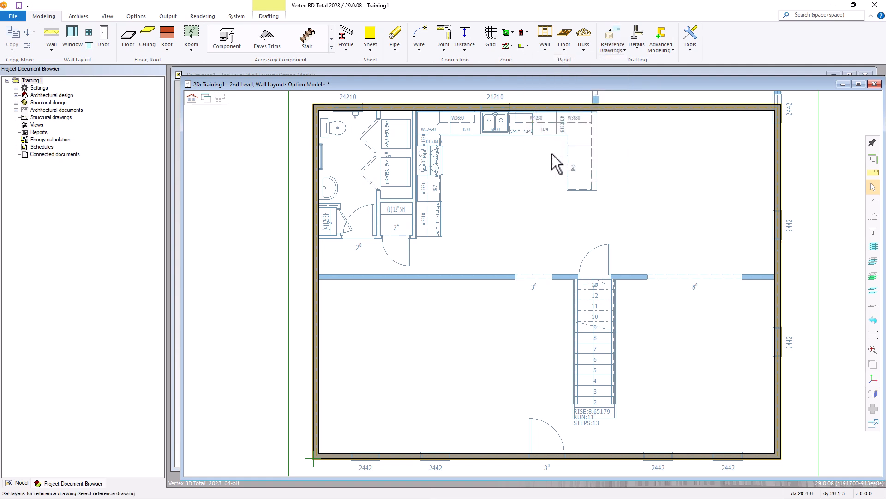
left_click(539, 136)
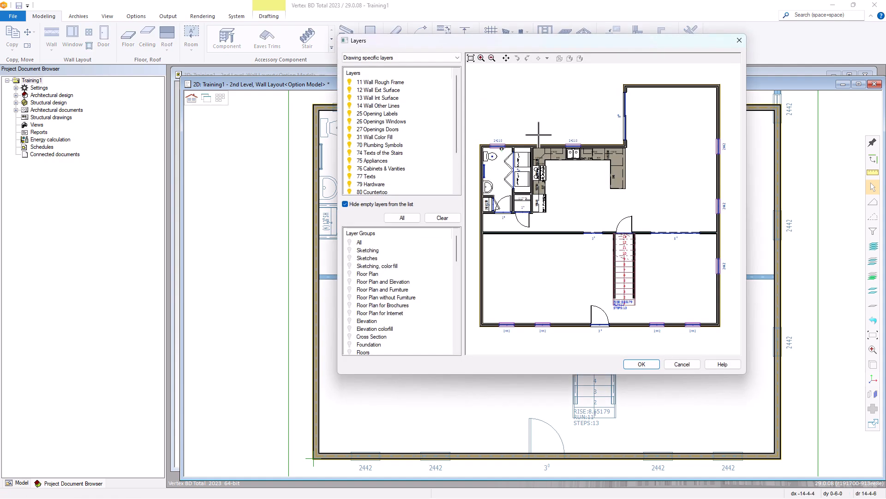
left_click_drag(517, 42, 530, 39)
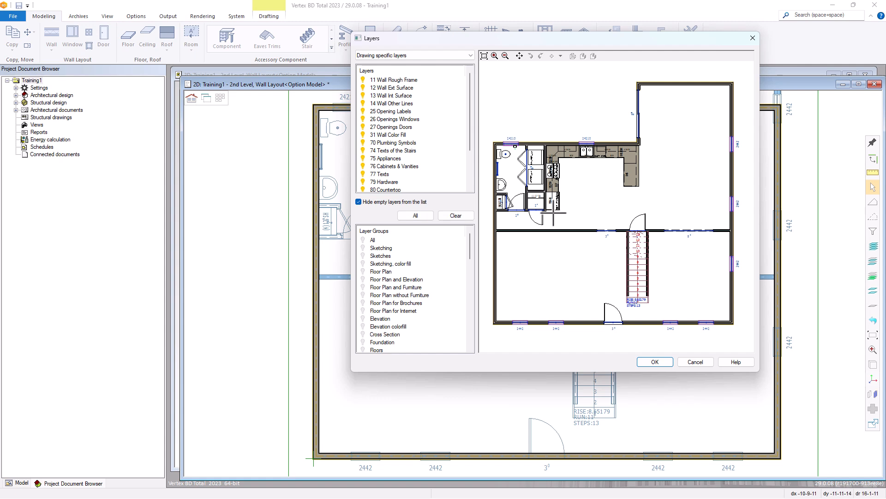
left_click(459, 216)
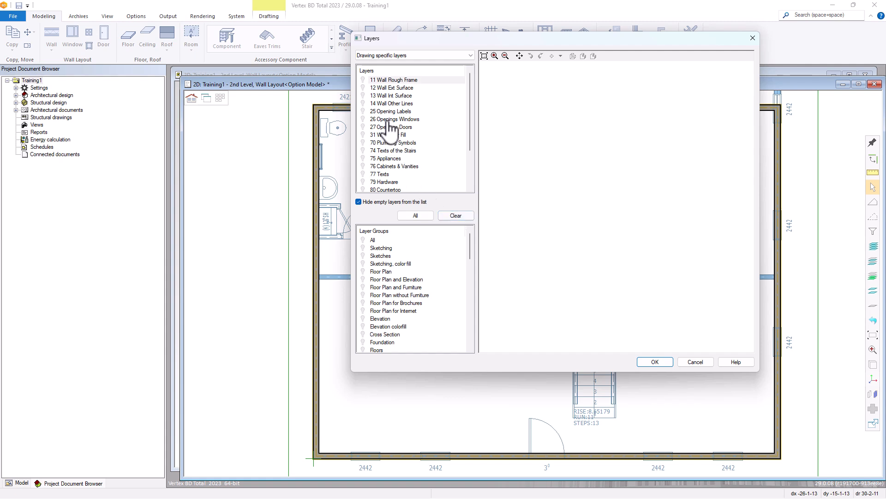
left_click(363, 80)
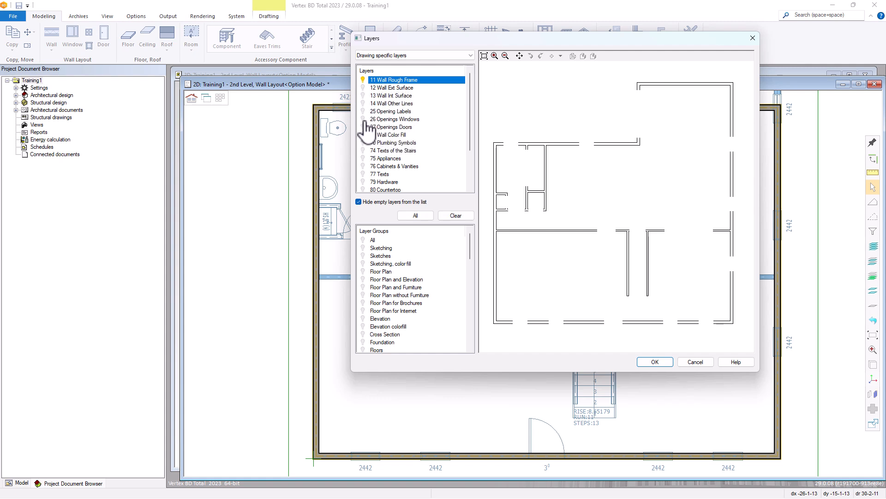
left_click(363, 119)
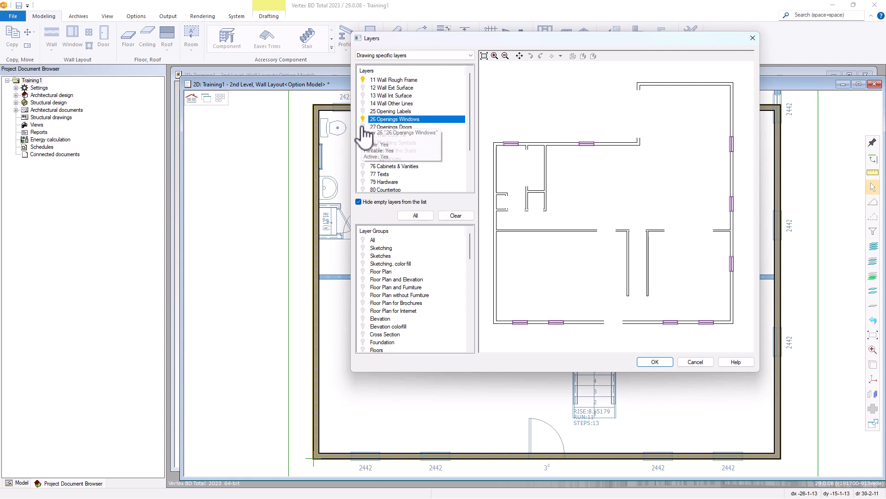
left_click(363, 127)
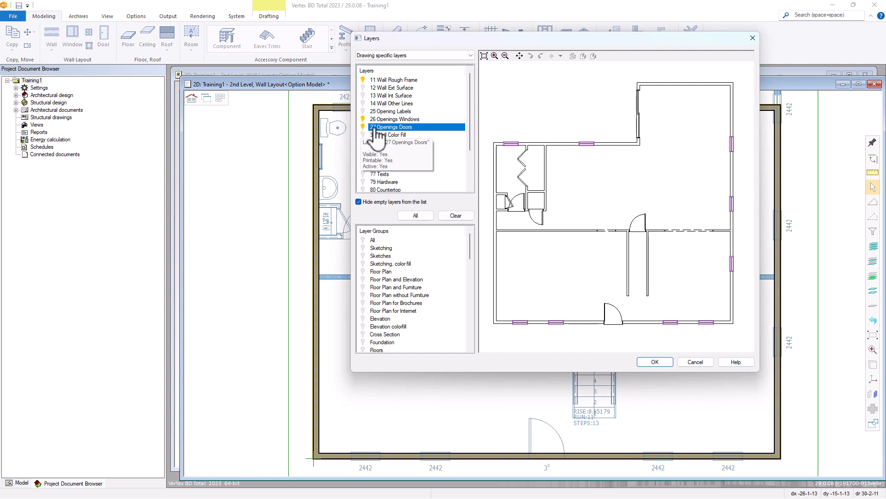
left_click(647, 361)
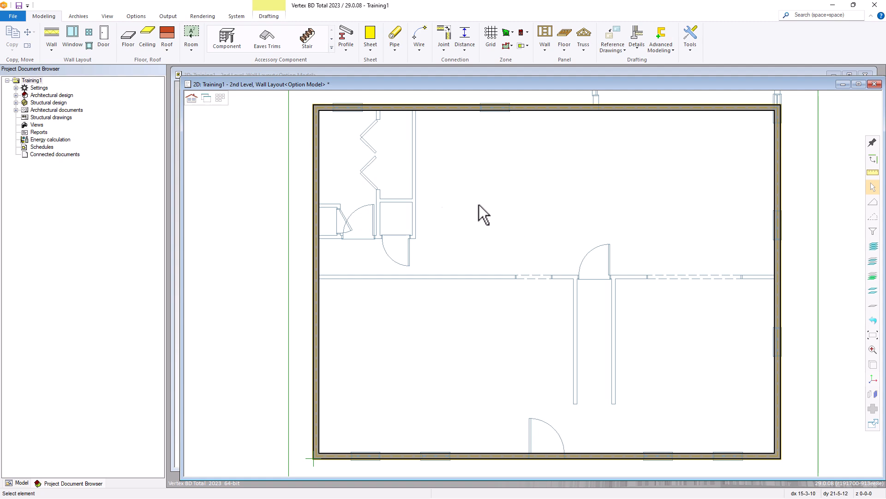
Step: Start a new wall with the type 2x4 Int Non Bearing from the interior framed walls
left_click(49, 48)
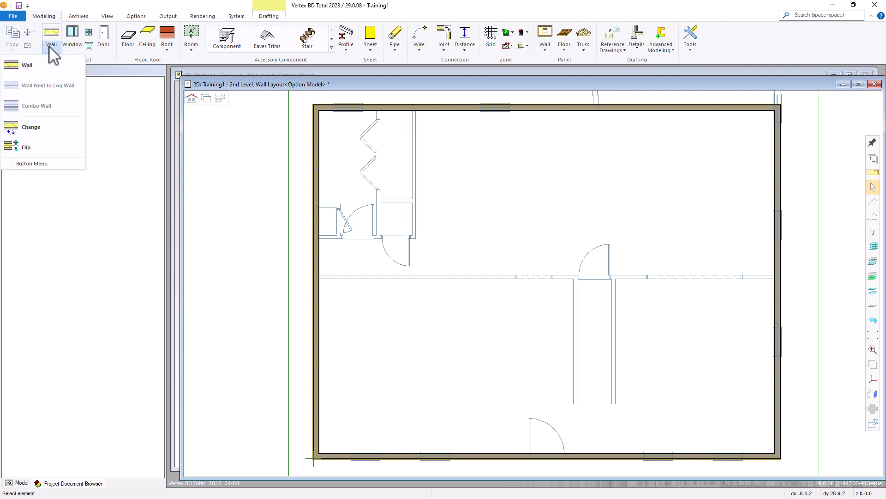
left_click(28, 66)
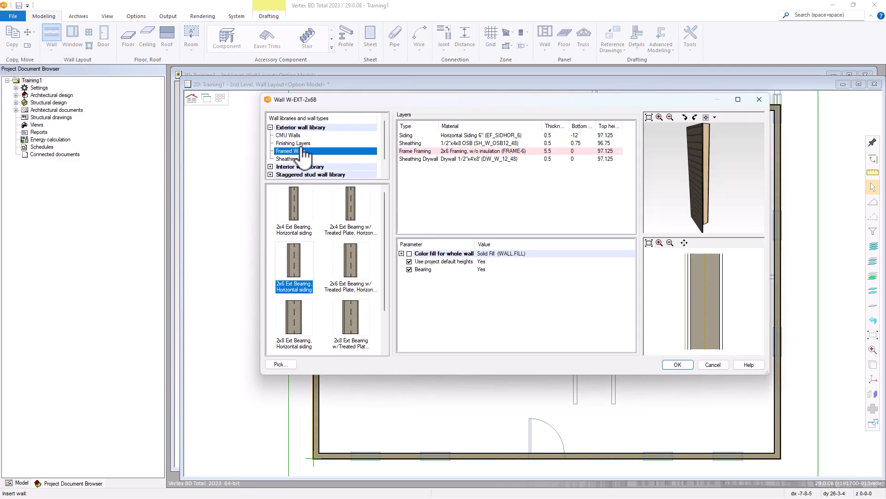
left_click(271, 127)
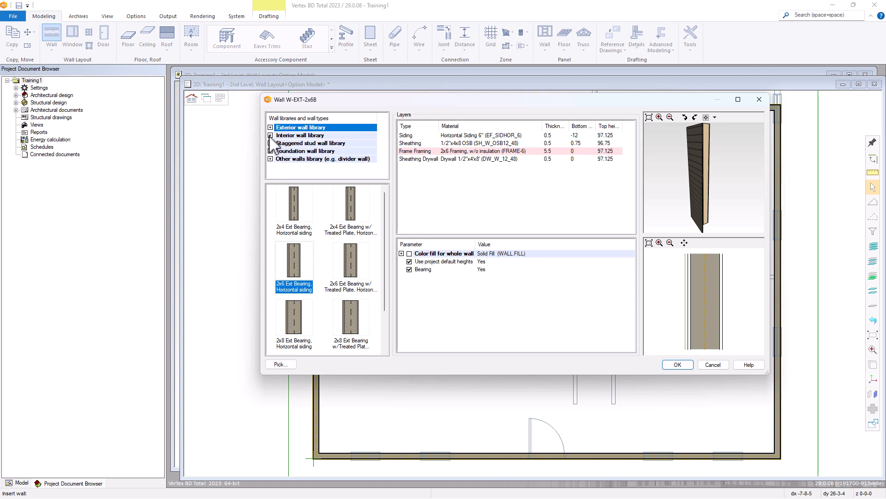
left_click(271, 135)
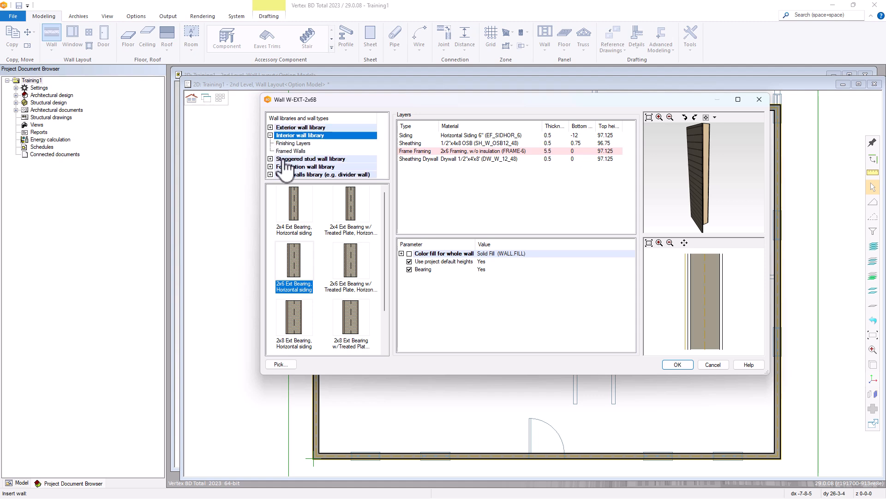
left_click(287, 152)
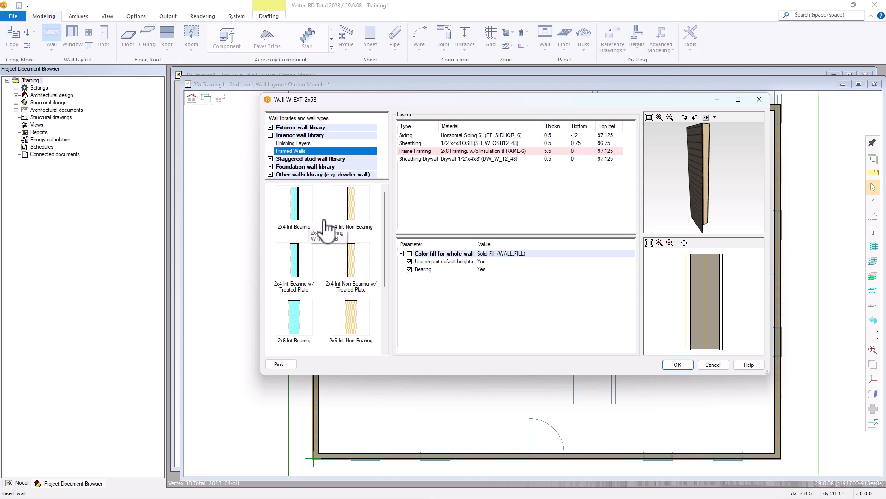
left_click(353, 210)
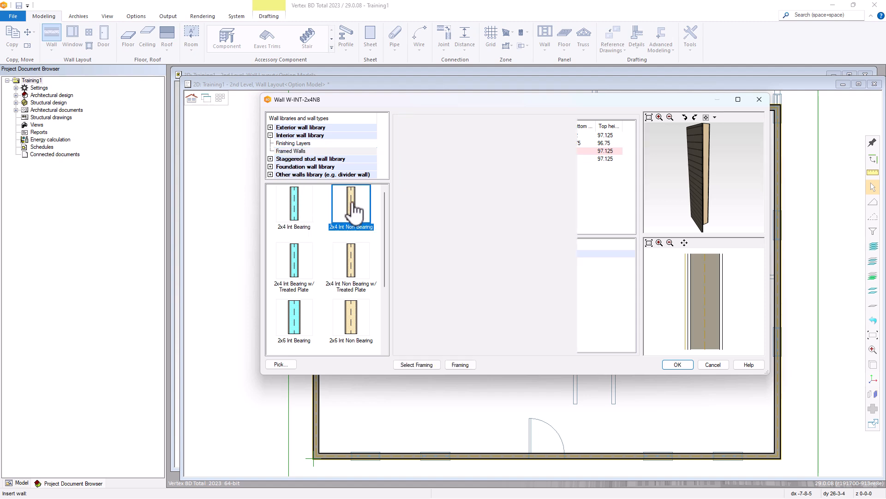
left_click(678, 364)
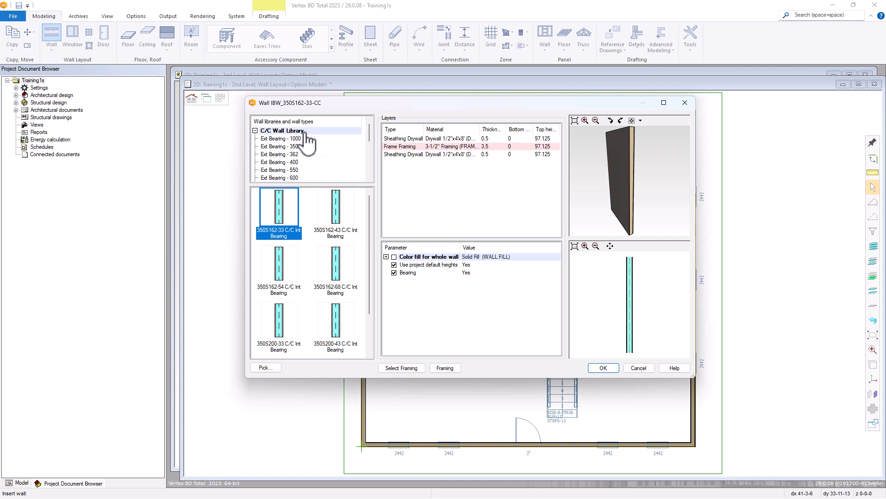
Step: Choose the wall type 350S162-33 C/C Int NB from the C/C library's Int Non Bearing group in the Training1s project
left_click_drag(369, 126, 370, 166)
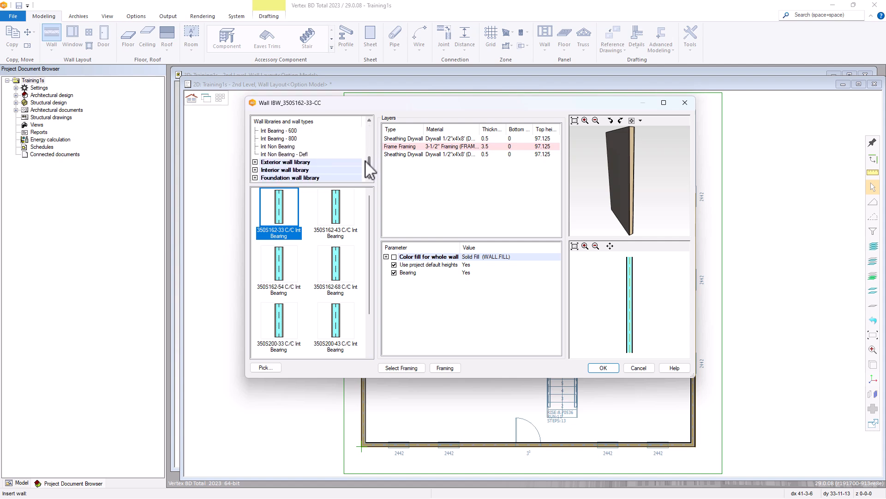
left_click(273, 147)
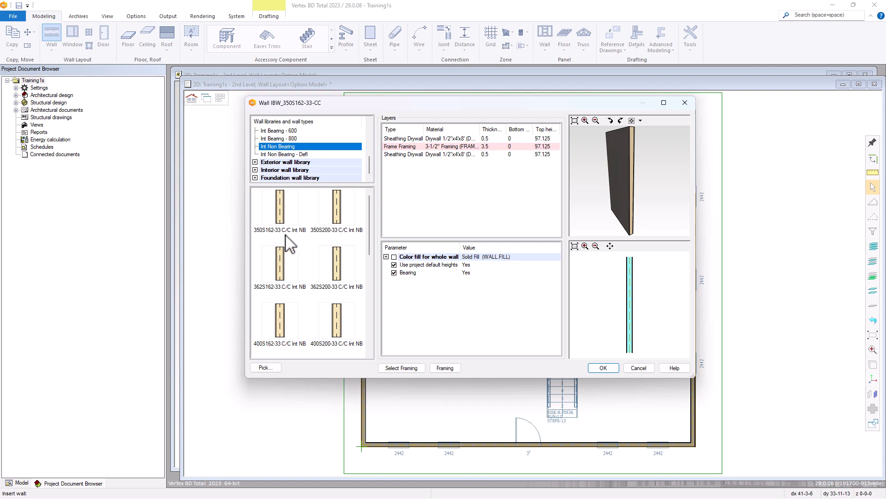
left_click(295, 225)
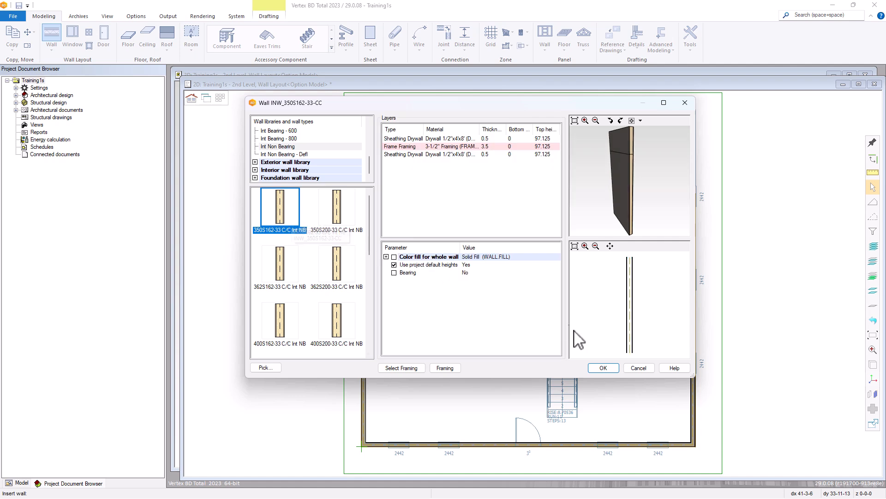
left_click(600, 368)
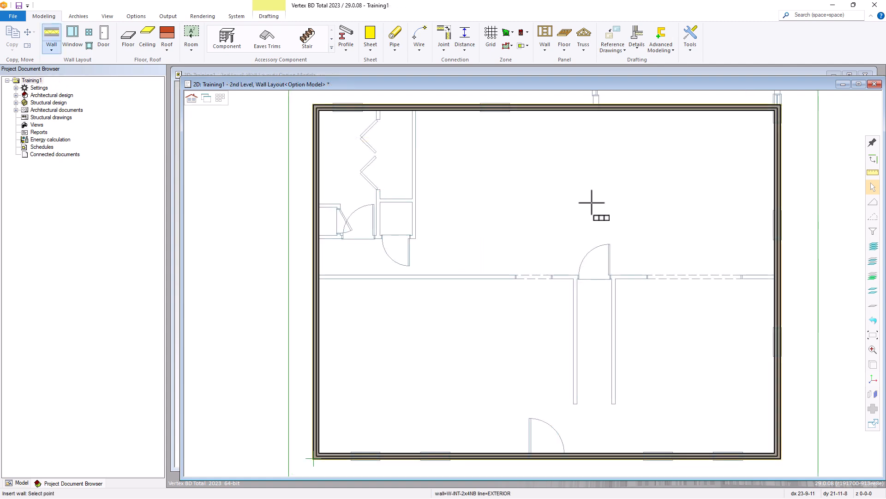
Step: Draw a single interior wall on its INTERIOR line along the stair's right side, from the reference hallway wall to the lower exterior wall
right_click(591, 203)
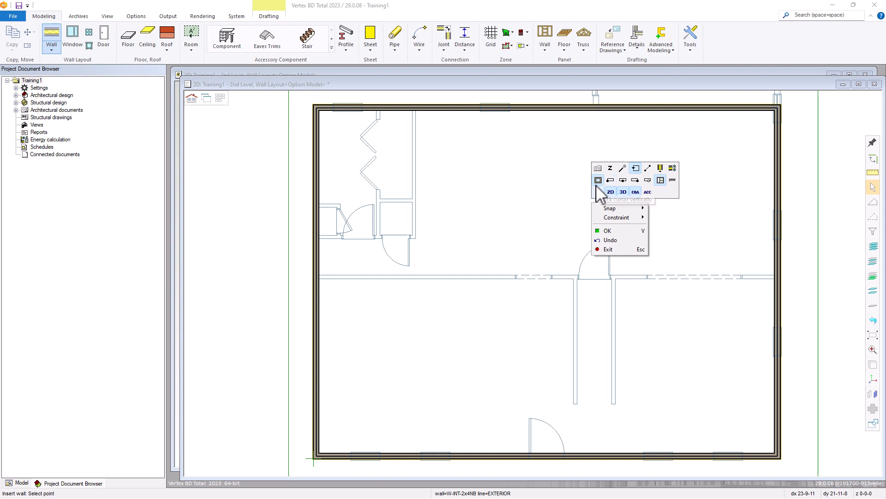
left_click(598, 181)
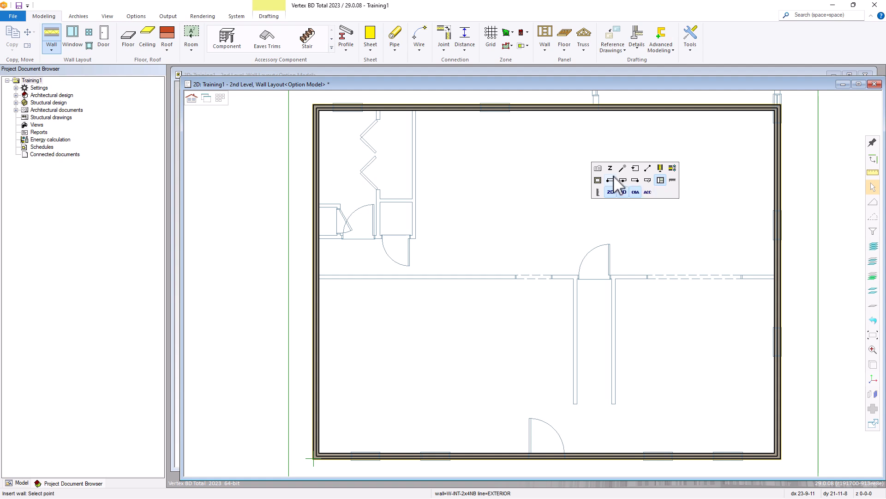
scroll(588, 267, "down", 1)
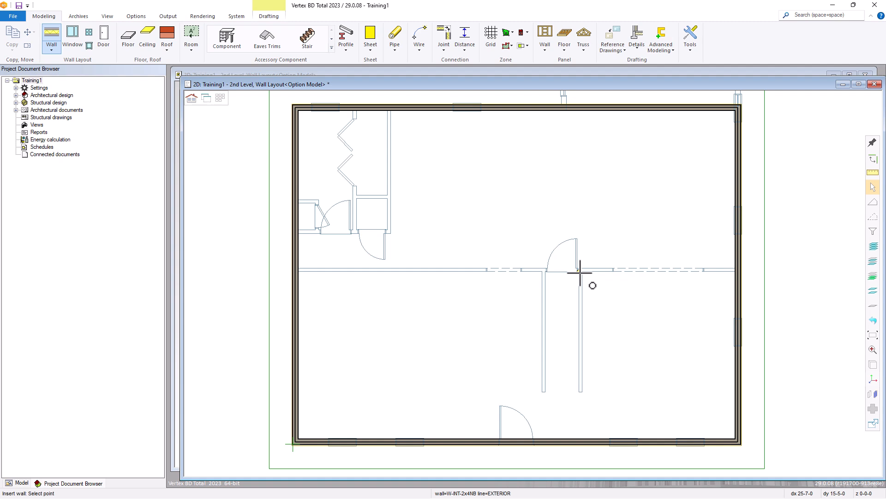
scroll(580, 273, "up", 4)
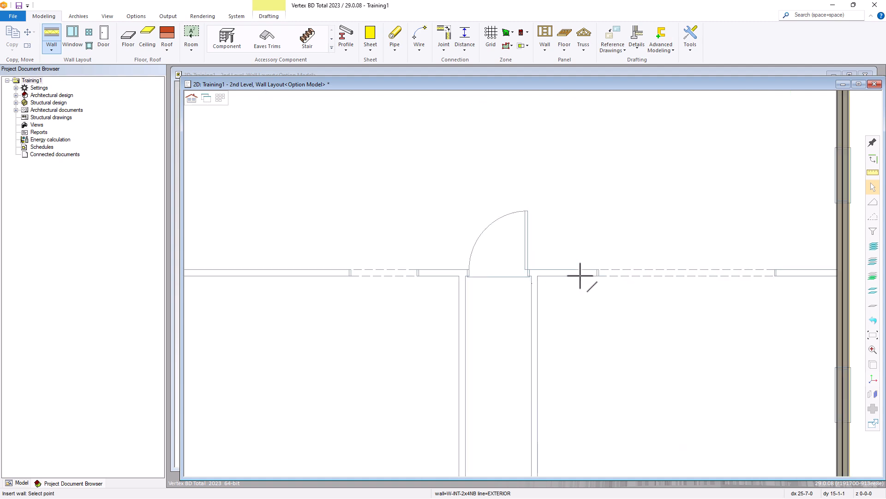
left_click(531, 272)
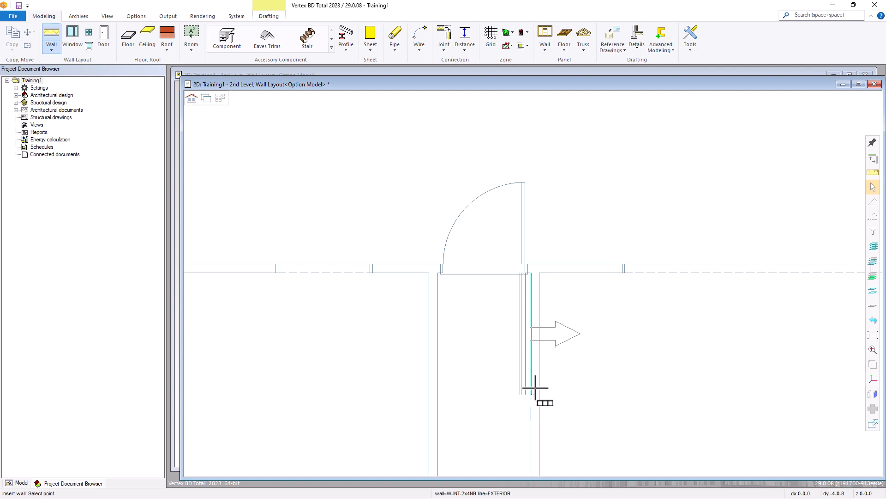
scroll(534, 388, "down", 2)
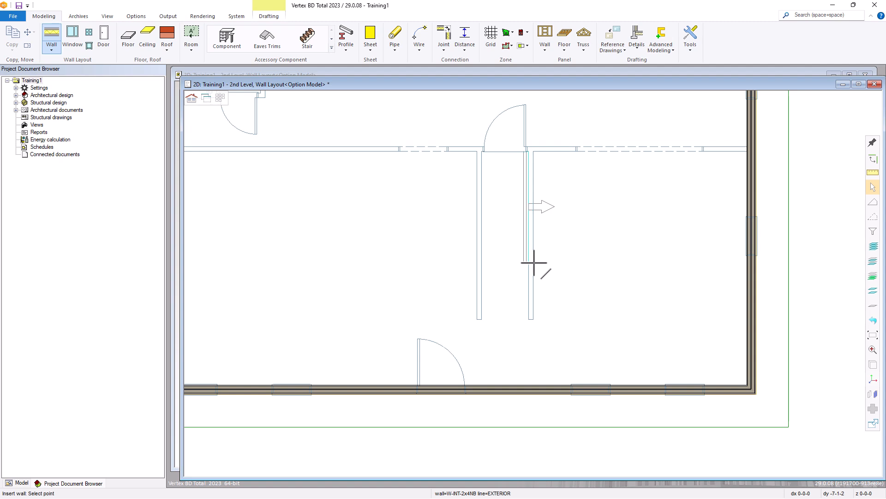
scroll(534, 262, "up", 1)
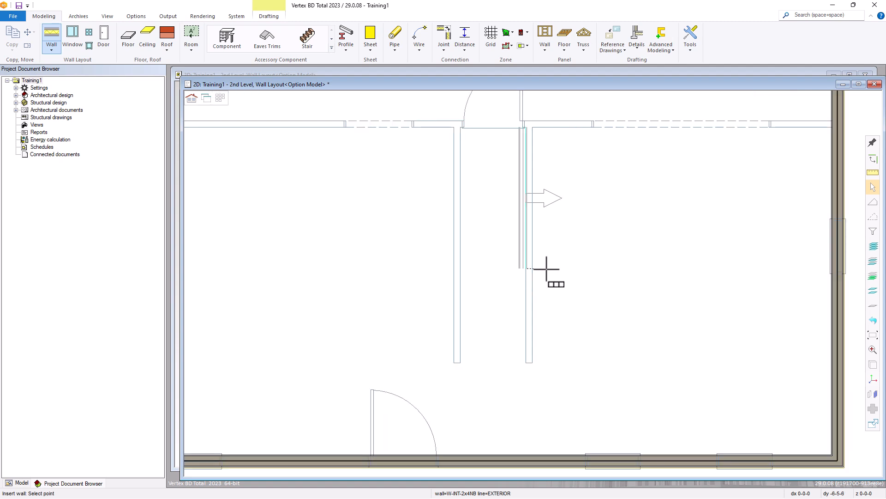
right_click(546, 269)
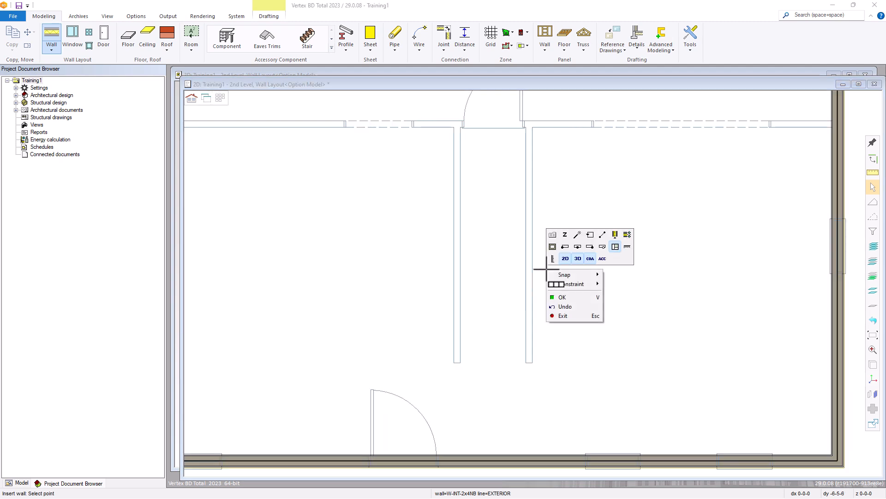
left_click(590, 247)
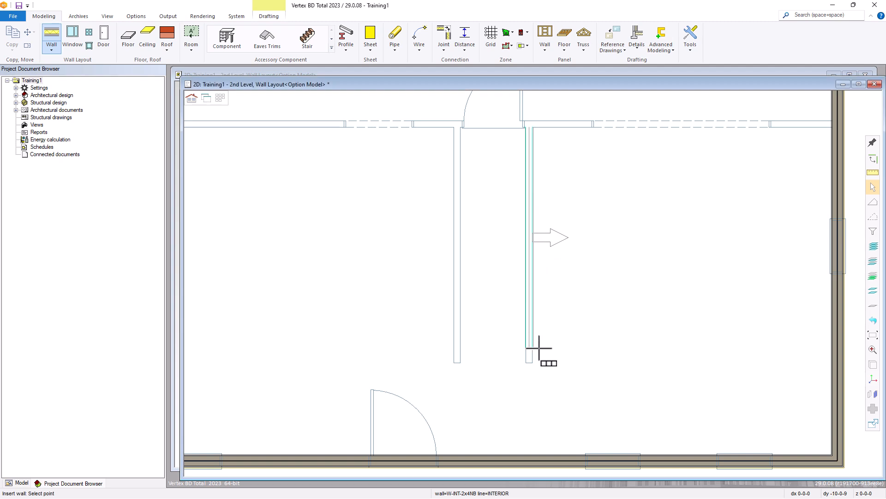
left_click(533, 457)
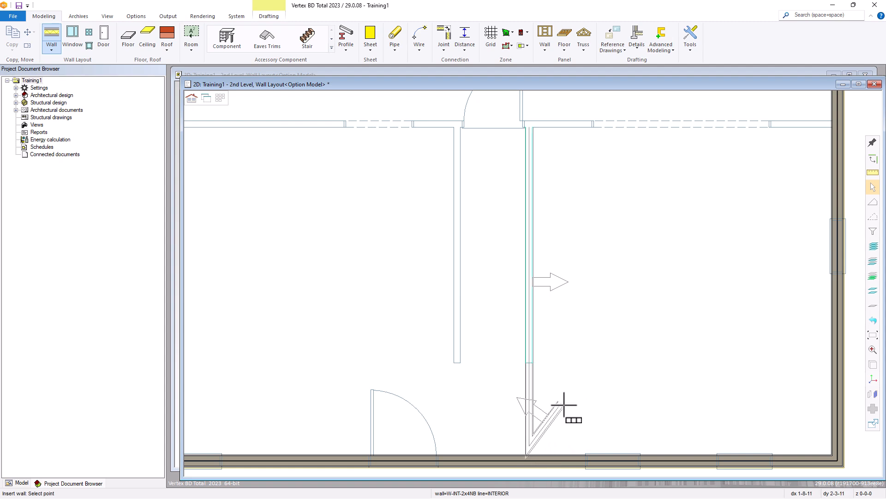
key("Escape")
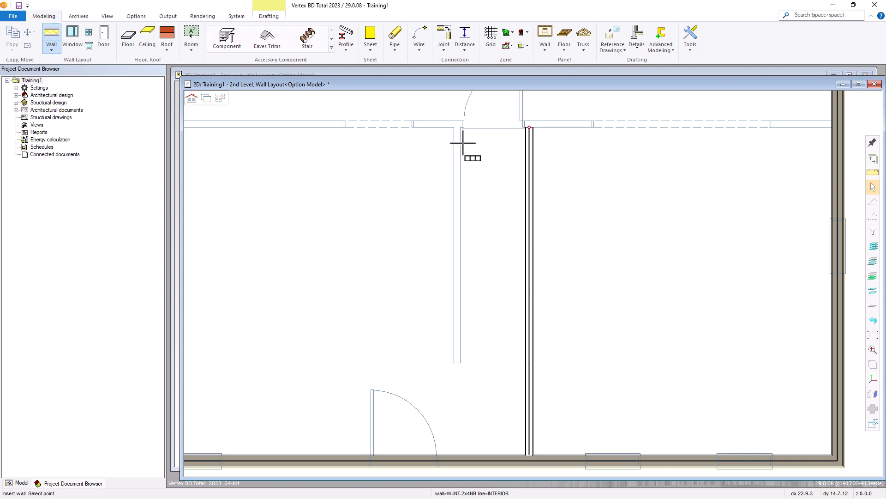
Step: Draw an L-shaped interior wall on its EXTERIOR line down the stair's left side and across its lower end to the right stair wall
left_click(460, 129)
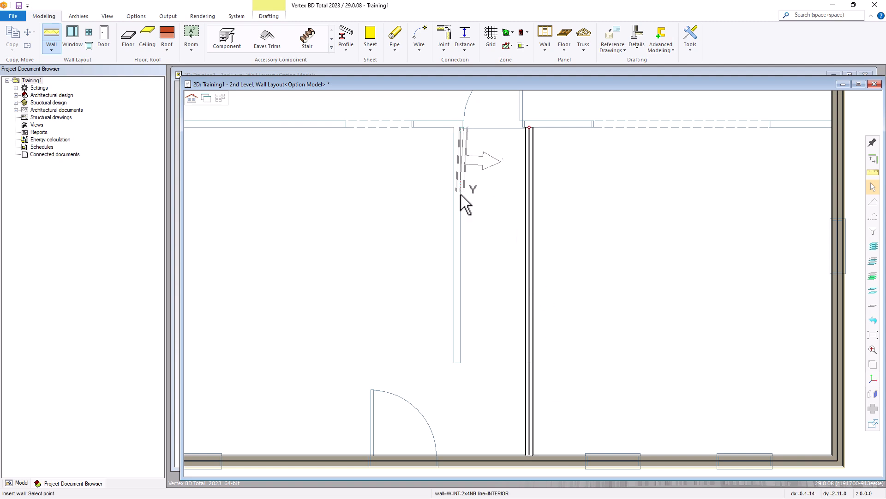
right_click(468, 257)
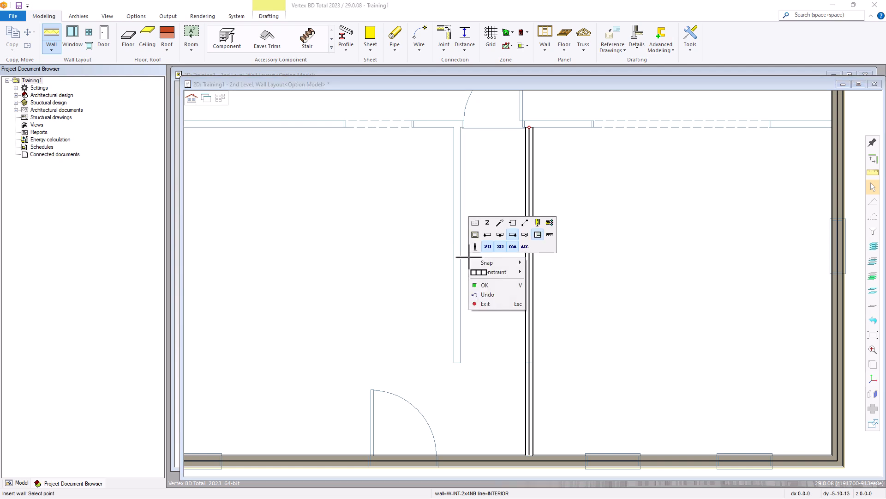
left_click(488, 235)
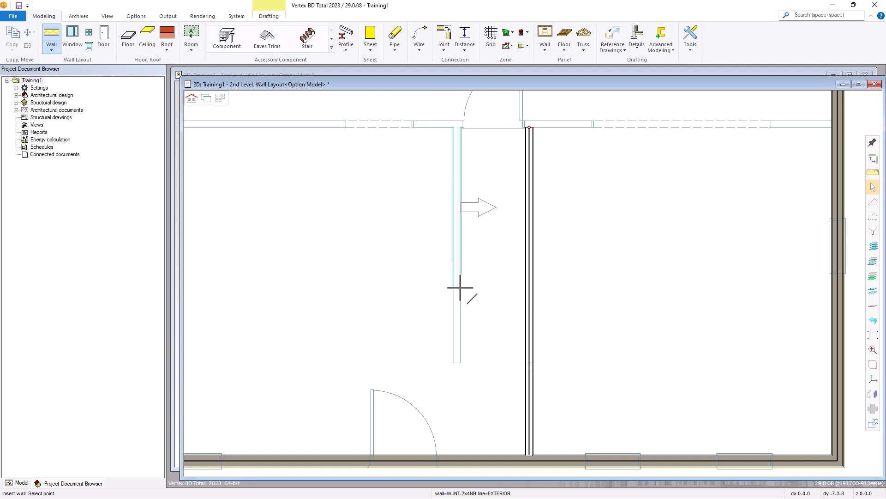
left_click(464, 363)
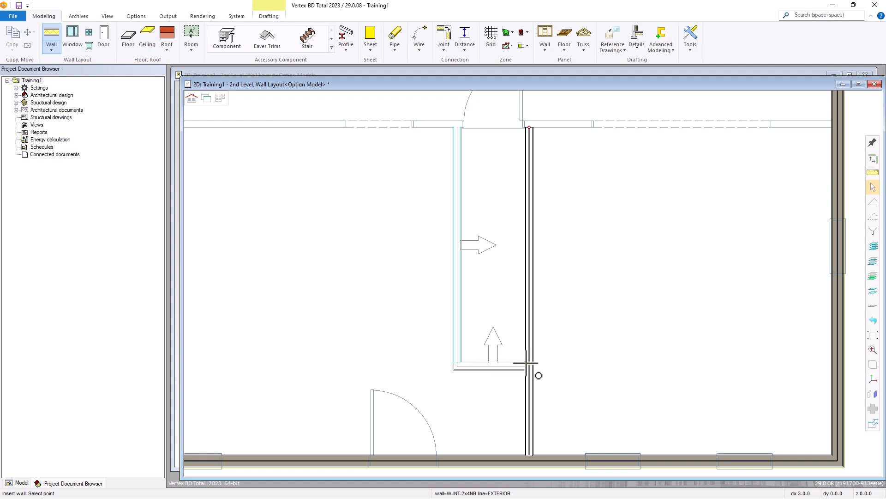
middle_click(516, 334)
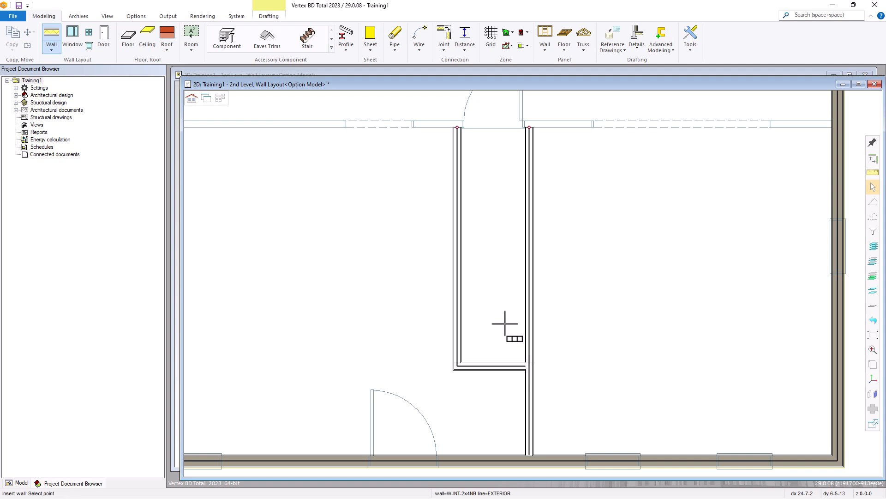
Step: Start an interior wall on the right exterior wall's inner face, 8'10 below the upper-right inside corner
scroll(505, 324, "down", 3)
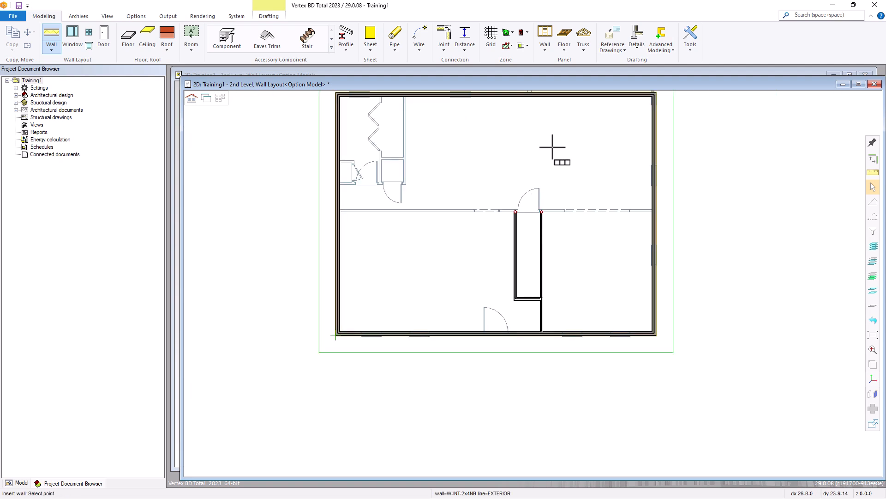
scroll(559, 149, "up", 2)
scroll(527, 303, "up", 1)
scroll(531, 303, "down", 1)
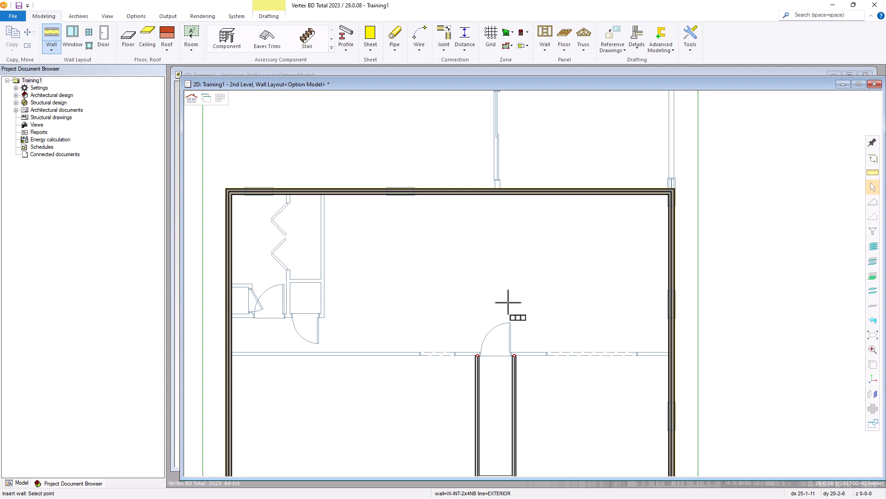
scroll(656, 210, "up", 2)
scroll(533, 282, "up", 2)
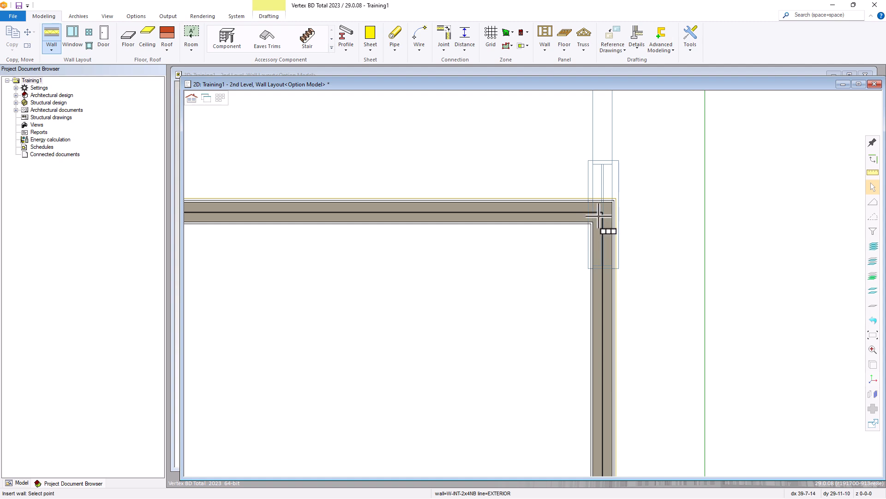
scroll(534, 296, "up", 1)
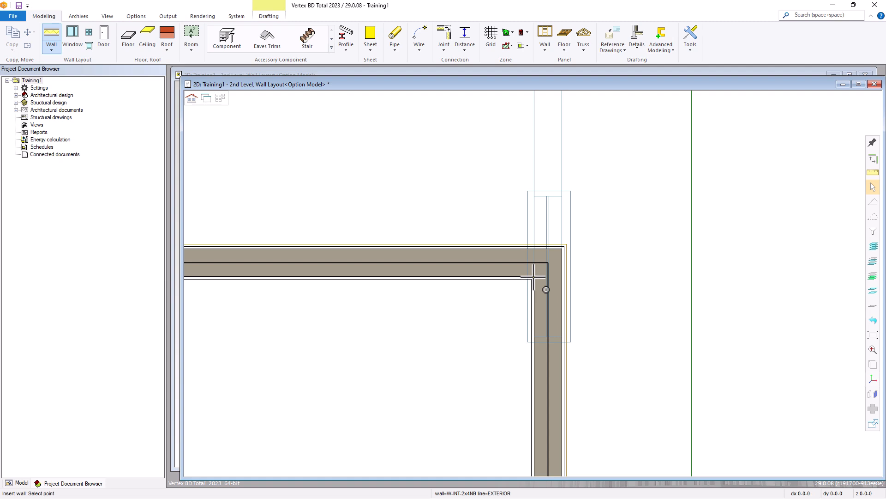
scroll(531, 286, "down", 4)
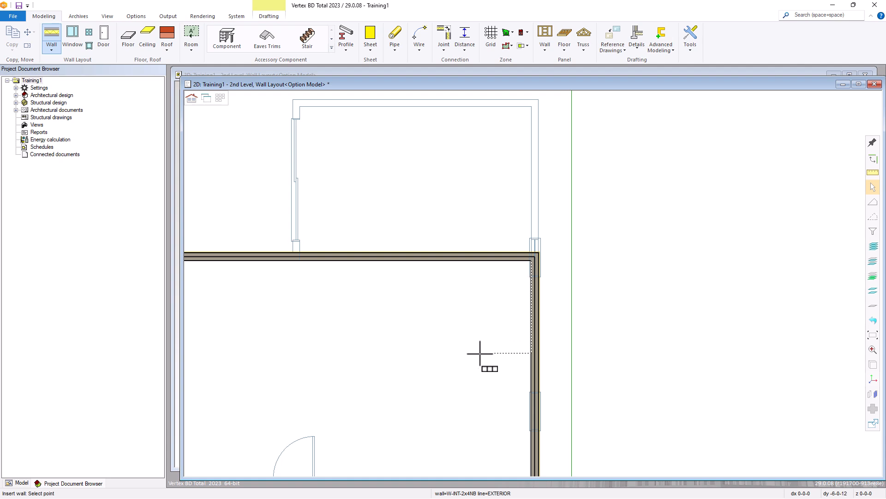
type("8'10")
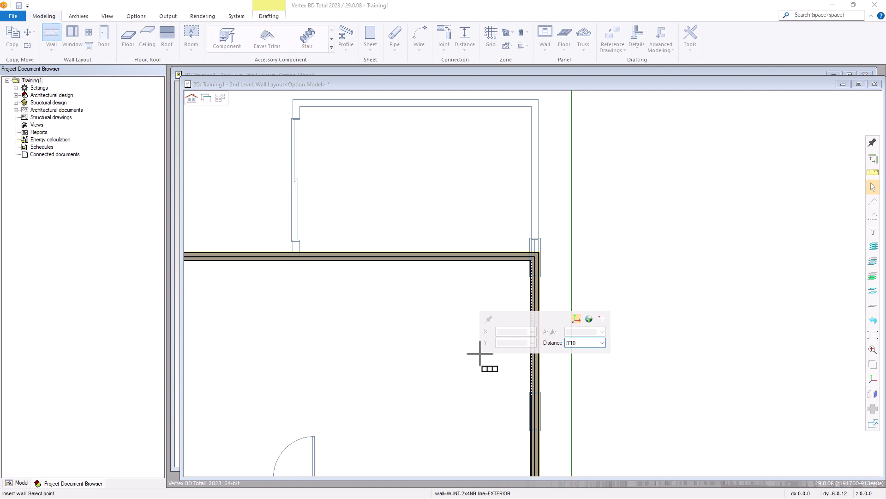
key("Return")
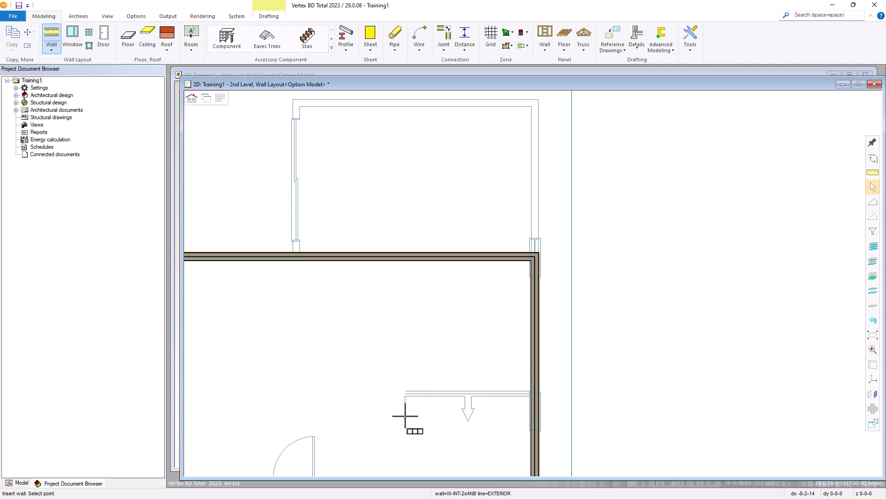
Step: Switch the wall's placement to its INTERIOR line and run it horizontally to a point 8'6 from the left exterior wall's inner face
scroll(409, 400, "up", 2)
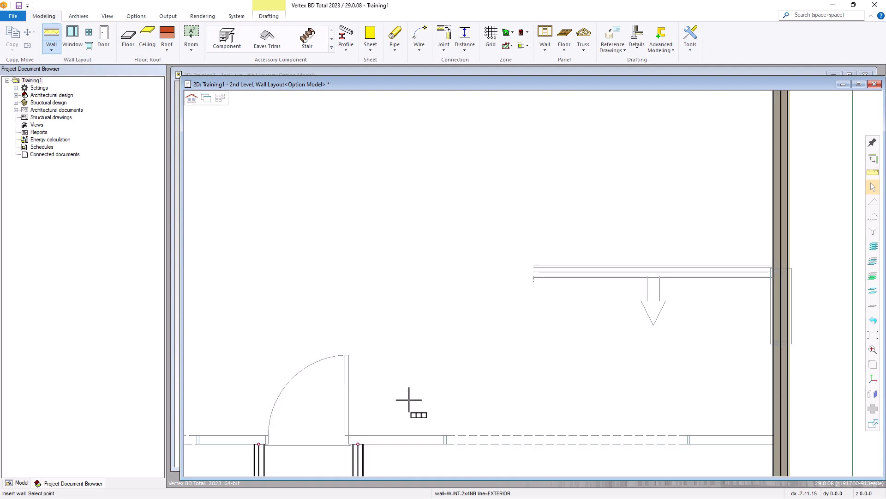
right_click(516, 283)
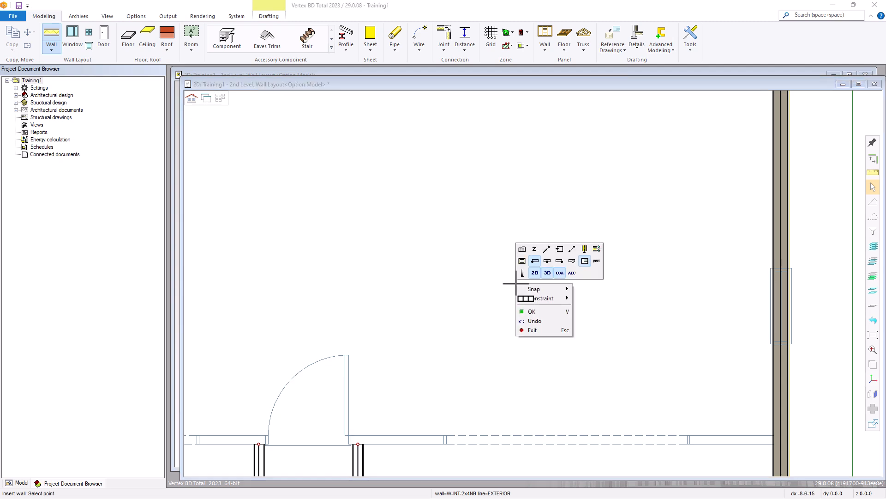
left_click(560, 261)
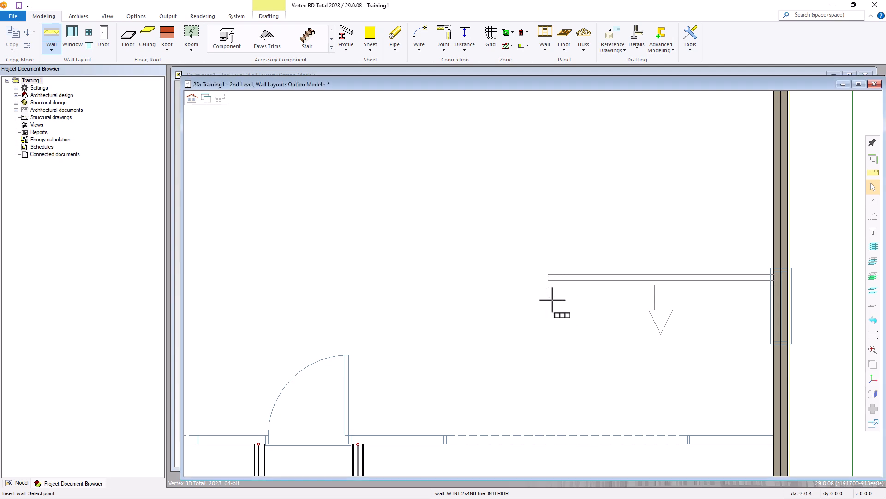
scroll(575, 311, "down", 5)
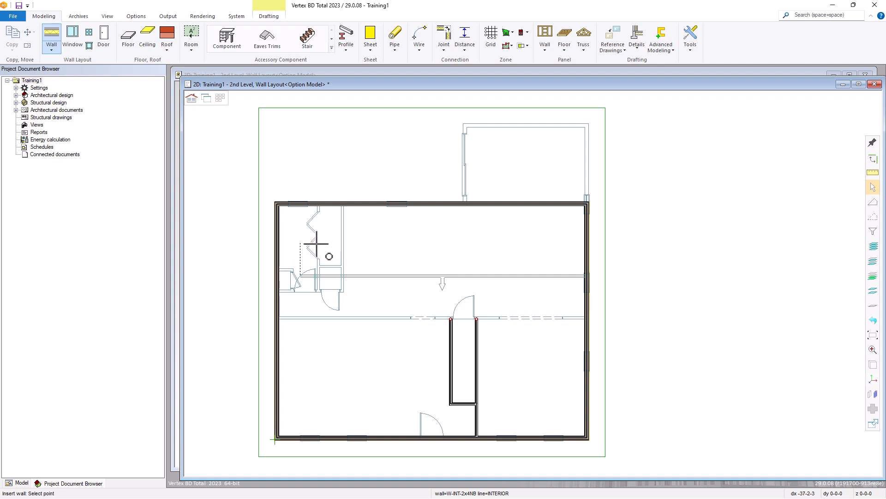
scroll(284, 214, "up", 3)
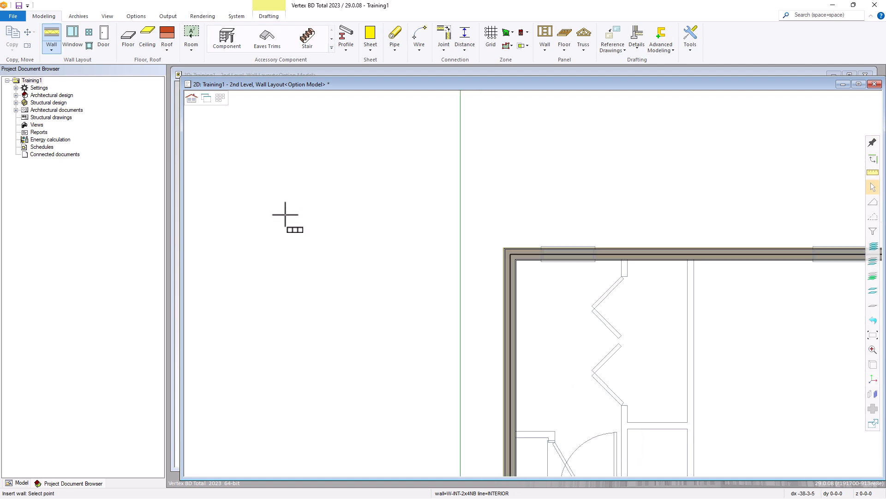
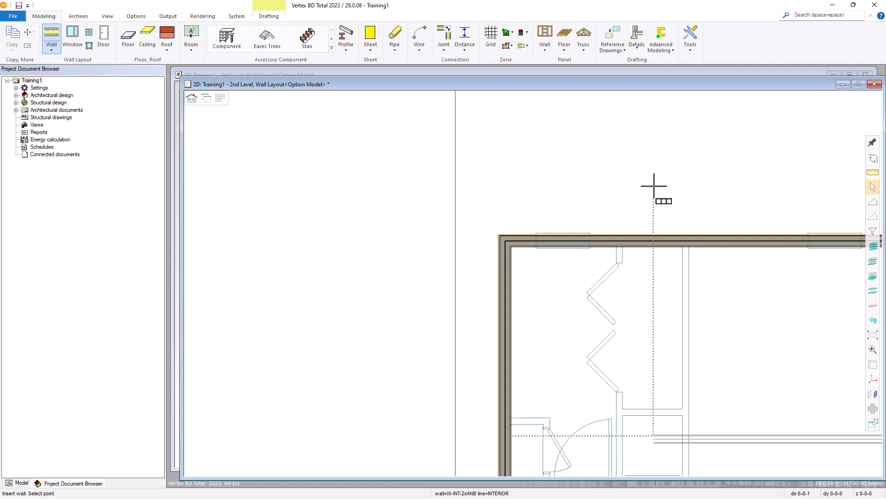
type("8'6")
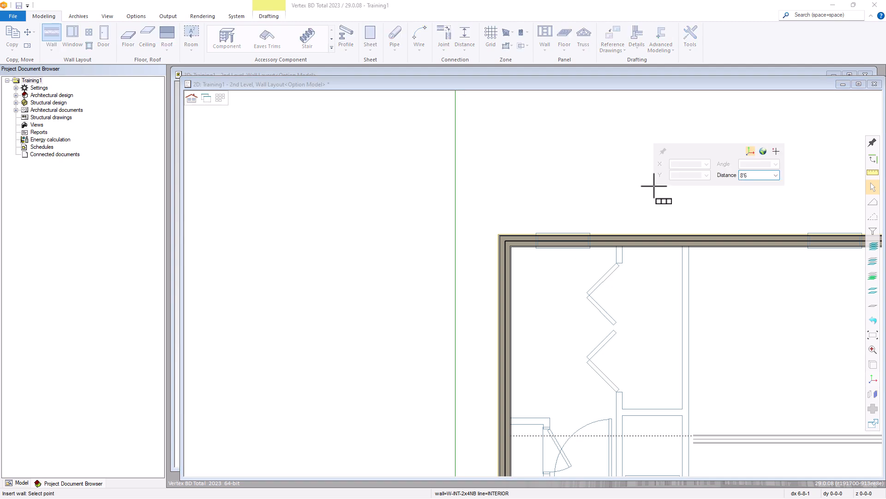
key("Return")
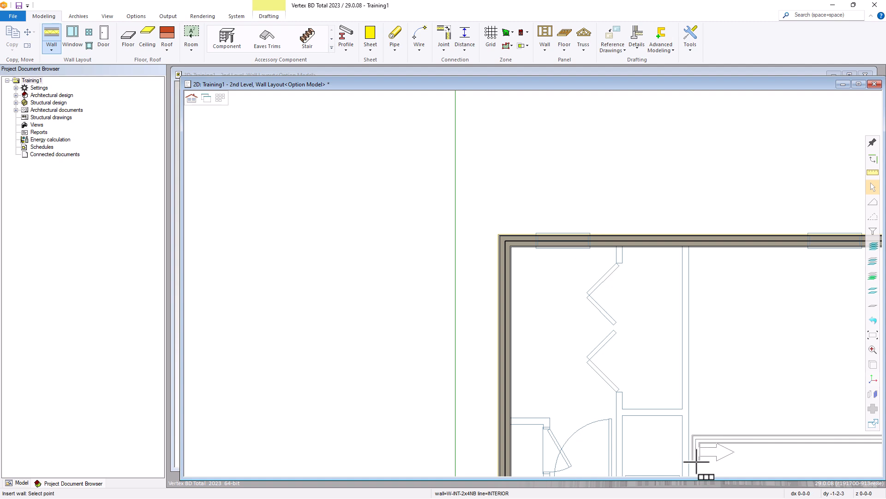
Step: Continue the wall with a downward return ending just below the reference hallway wall, and finish the L-shaped wall
scroll(696, 462, "down", 3)
left_click(533, 278)
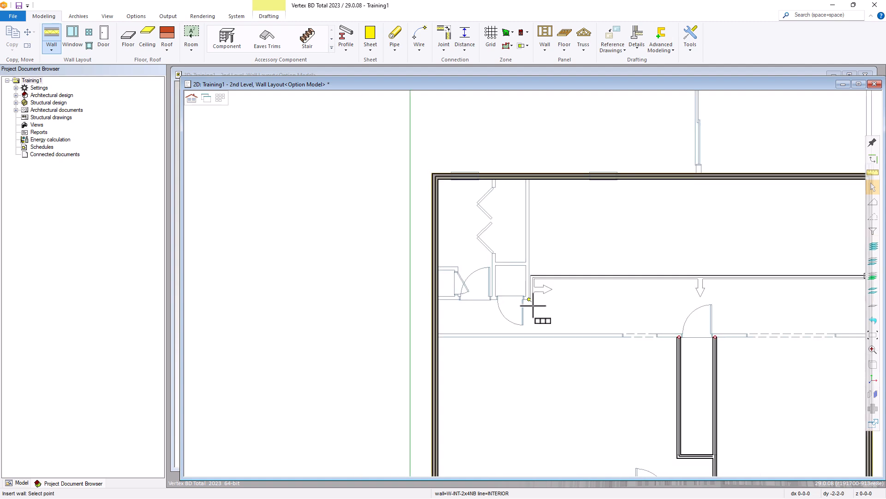
left_click(539, 352)
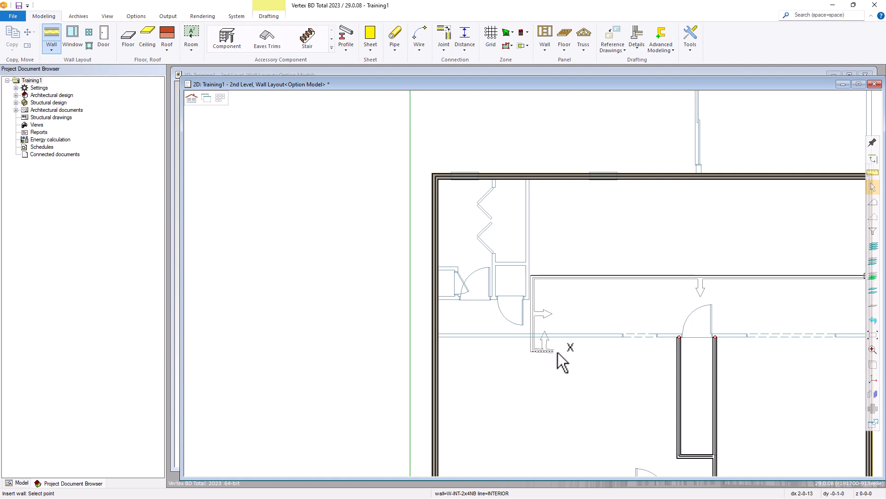
middle_click(557, 353)
scroll(558, 365, "down", 1)
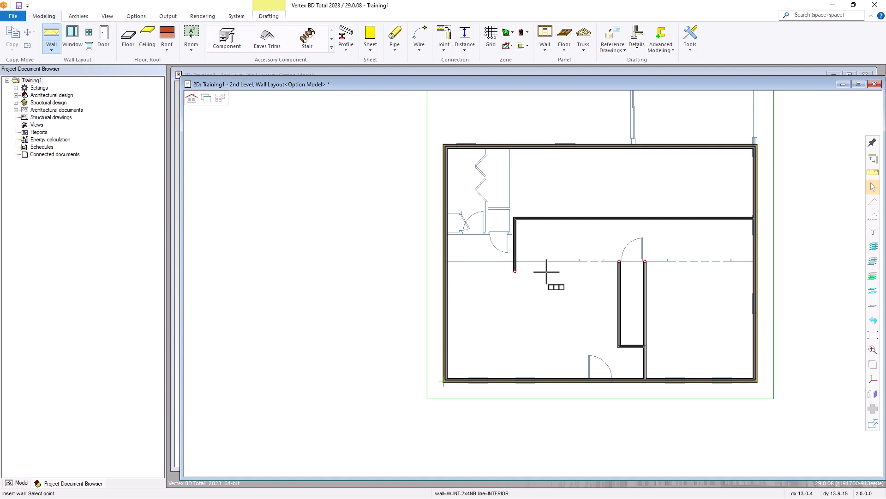
scroll(533, 284, "up", 1)
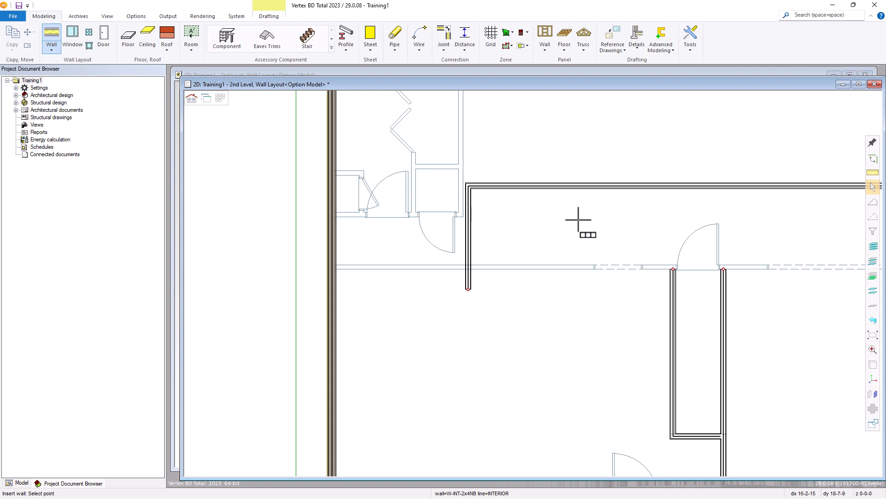
Step: Draw a horizontal interior wall from 4' below the L-shaped wall's inside corner to the left exterior wall's inner face
scroll(586, 222, "up", 2)
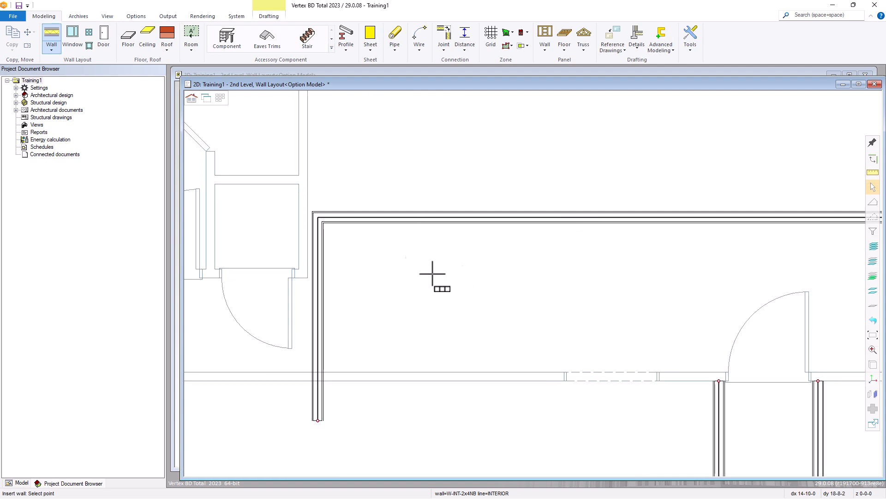
left_click(323, 221)
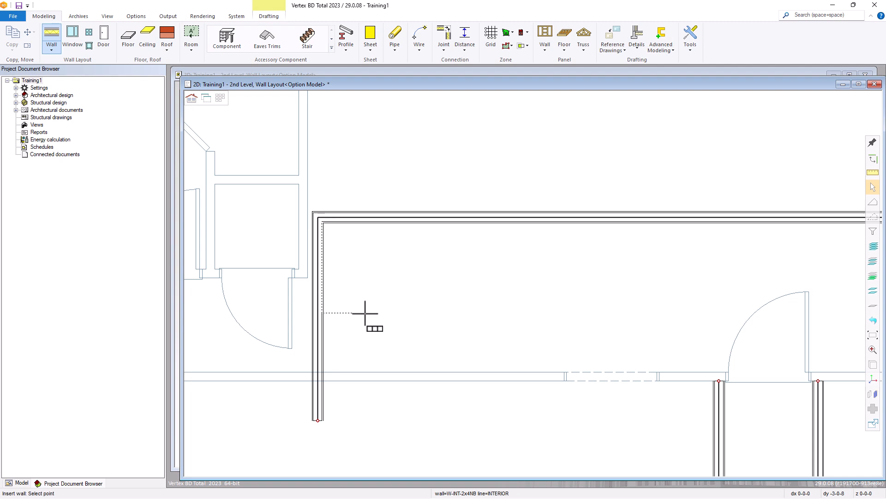
type("4")
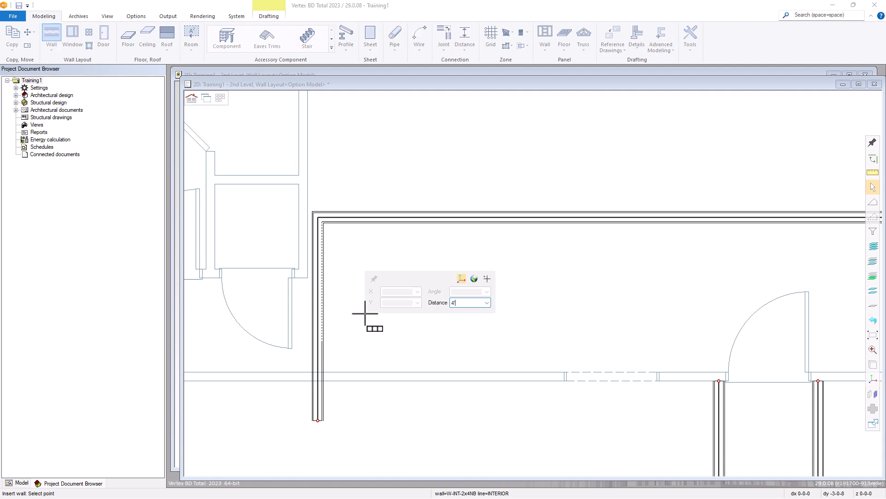
key("Return")
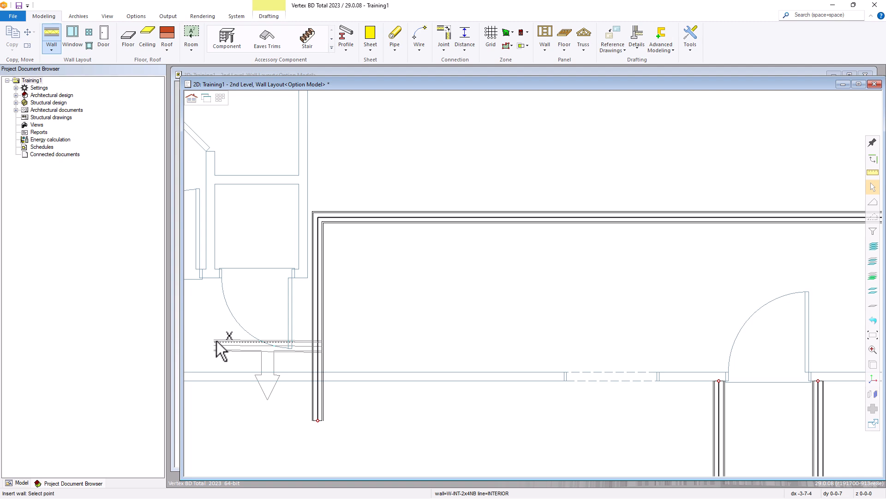
scroll(217, 341, "down", 1)
scroll(533, 282, "up", 1)
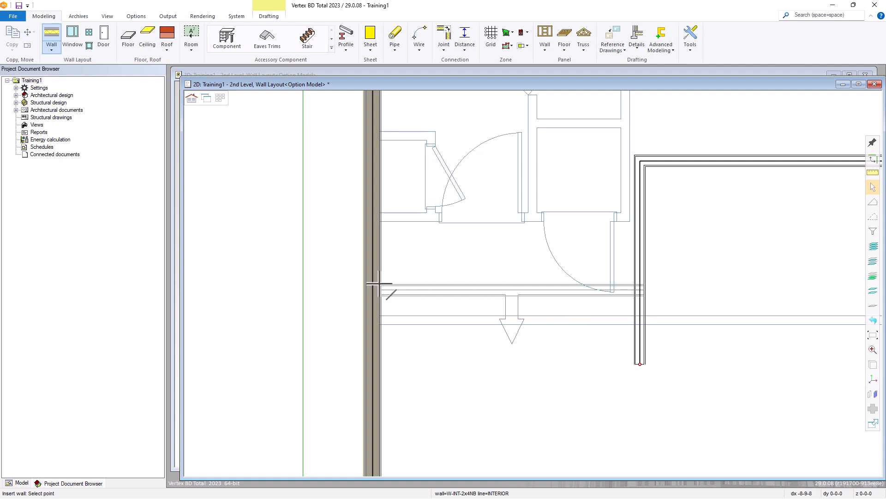
right_click(456, 270)
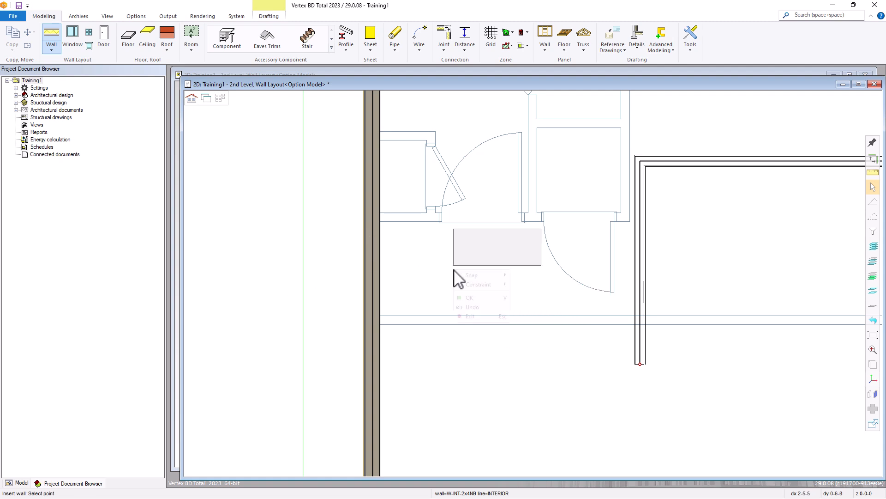
mouse_move(469, 275)
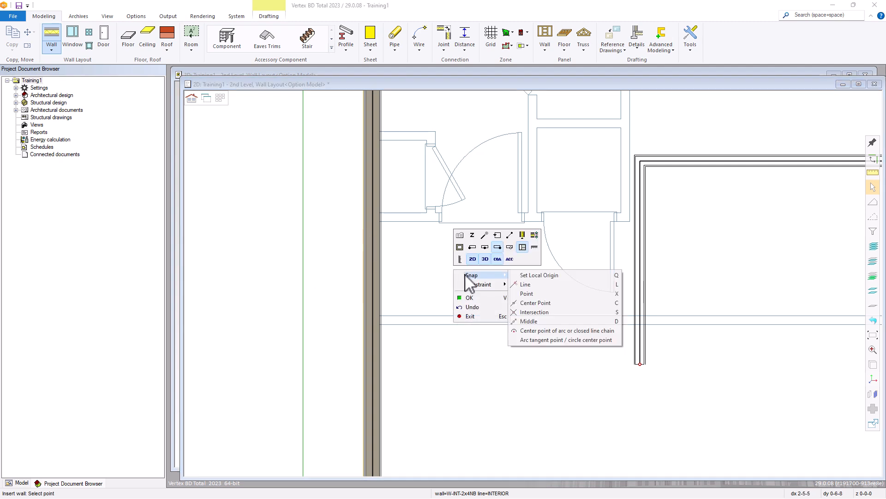
left_click(476, 298)
Step: Draw a parallel interior wall on its EXTERIOR line 2'4 above the short horizontal wall, from the vertical return to the left exterior wall
scroll(531, 314, "down", 2)
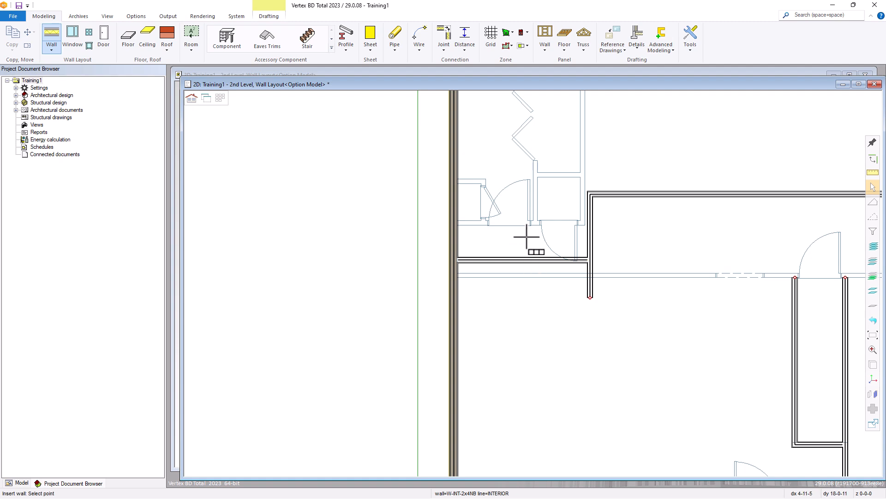
scroll(554, 250, "up", 1)
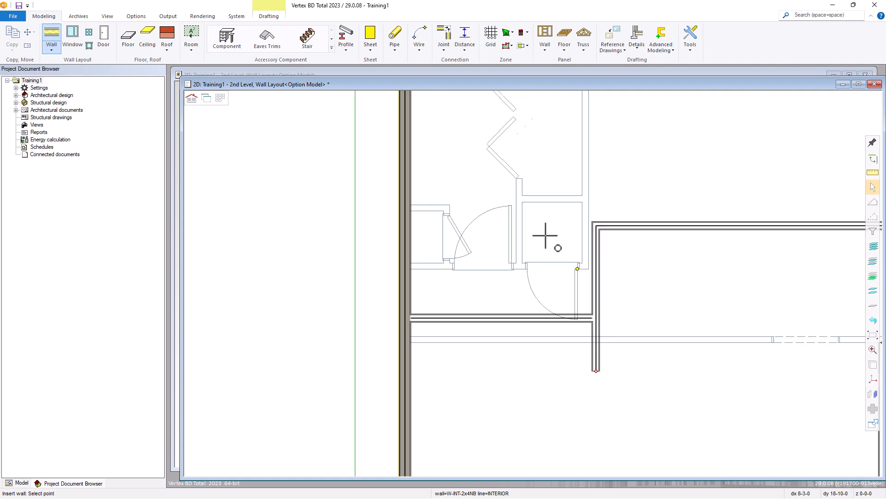
scroll(573, 310, "up", 1)
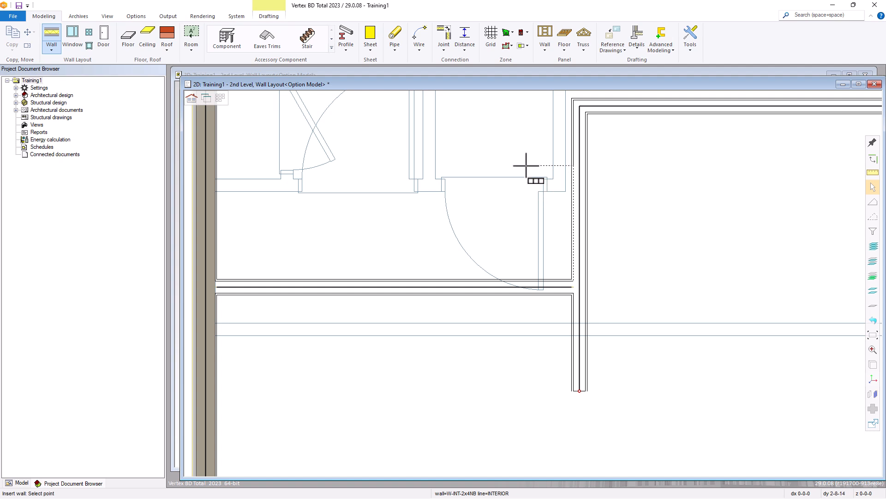
type("2'4")
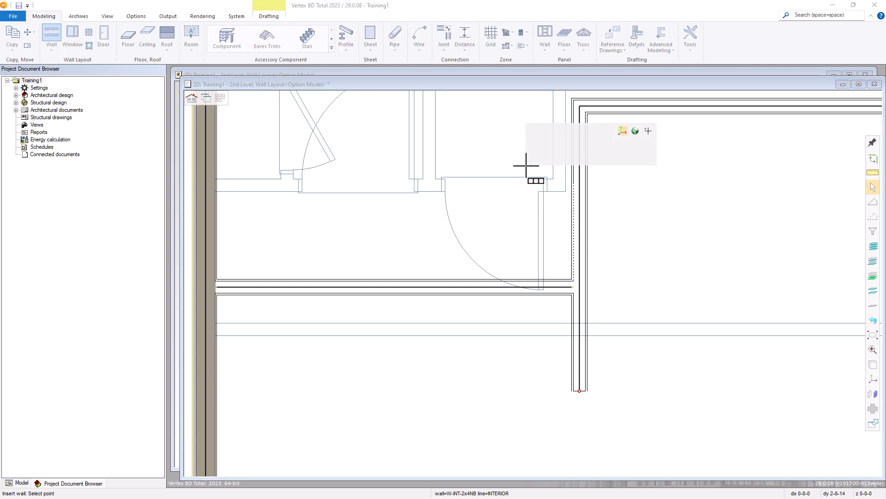
key("Return")
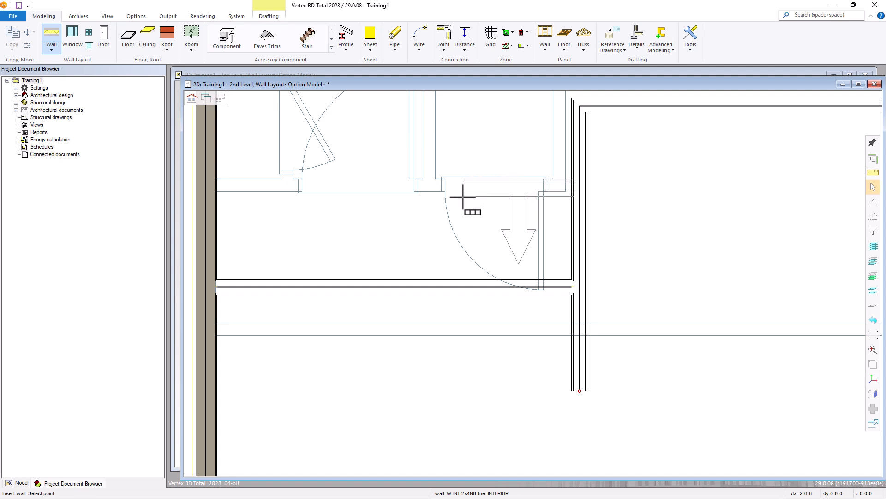
right_click(459, 180)
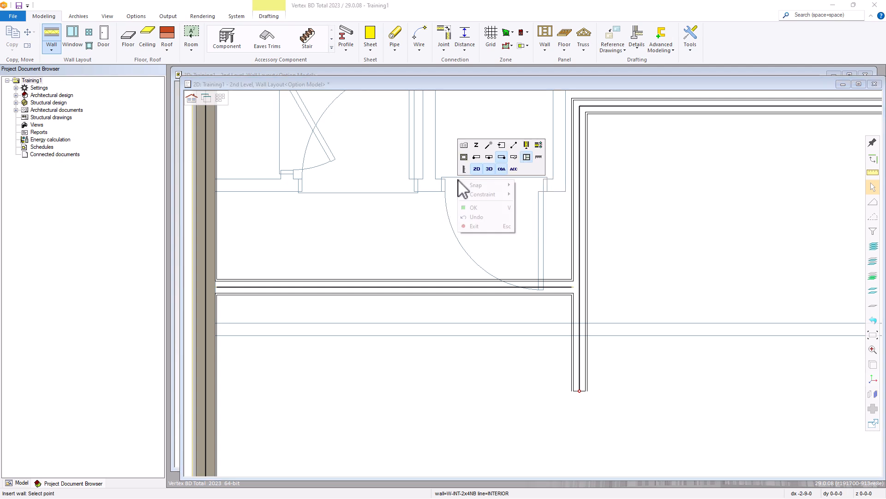
left_click(478, 158)
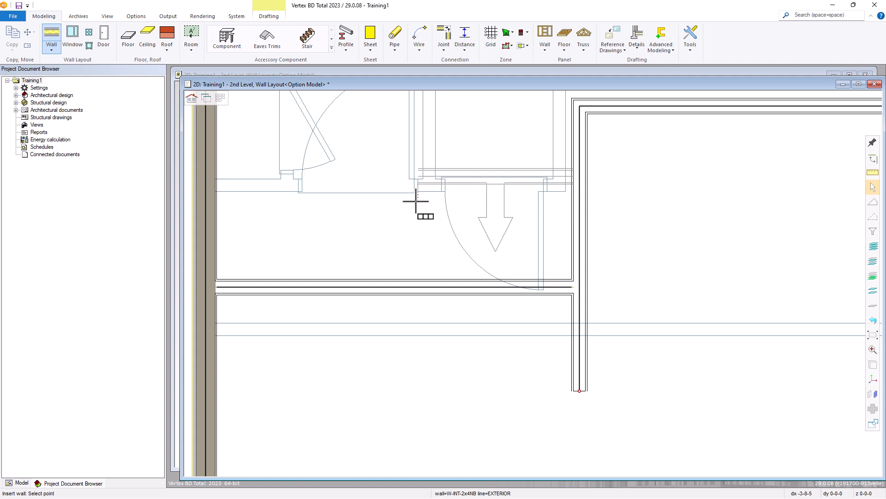
left_click(214, 182)
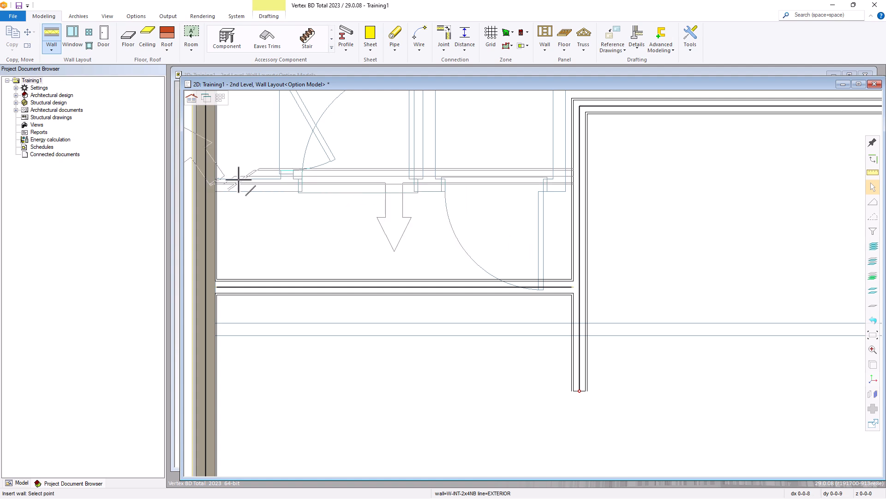
middle_click(269, 150)
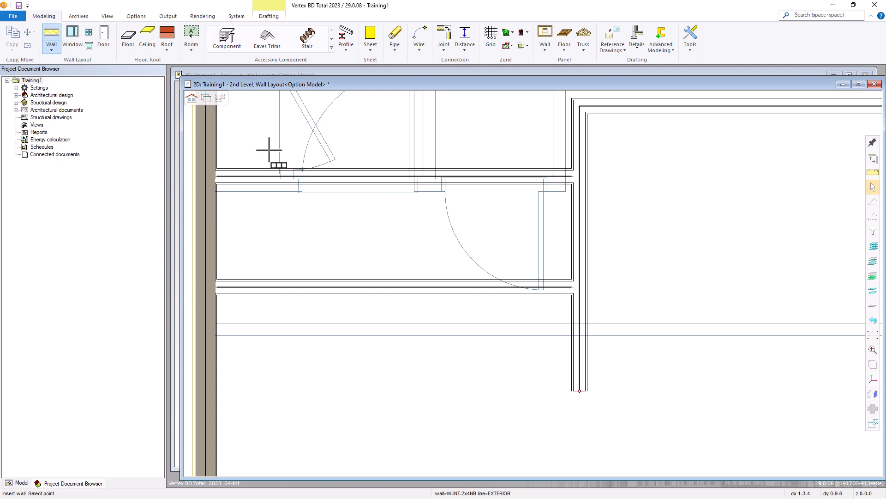
Step: Start an interior wall on the lower exterior wall's inner face, 12'1.5 from the lower-left inside corner
scroll(447, 247, "down", 2)
scroll(448, 247, "down", 1)
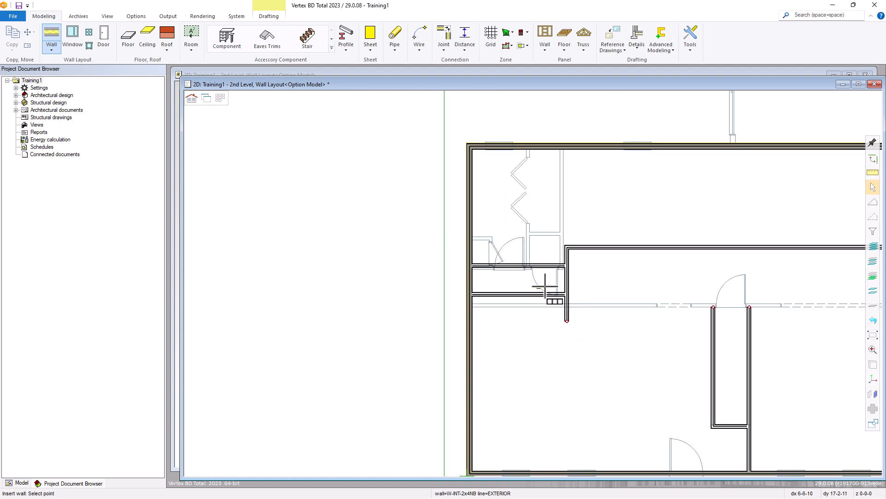
scroll(544, 283, "down", 1)
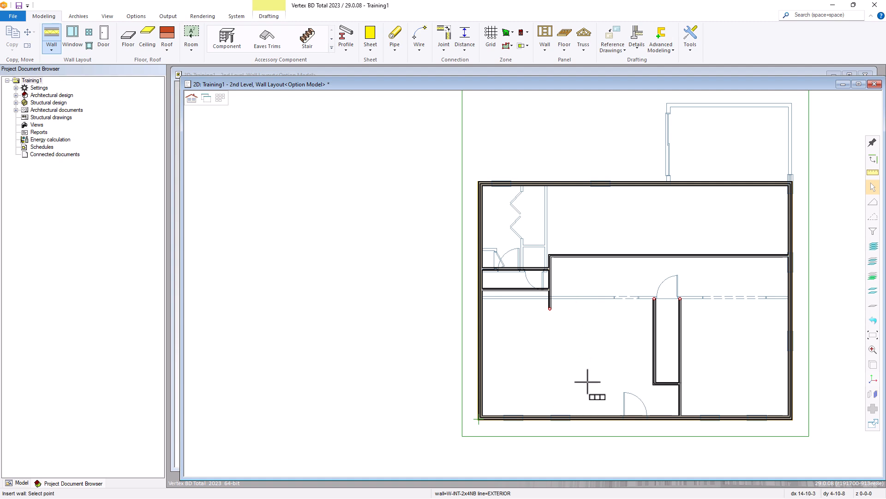
scroll(527, 406, "up", 2)
scroll(524, 346, "up", 1)
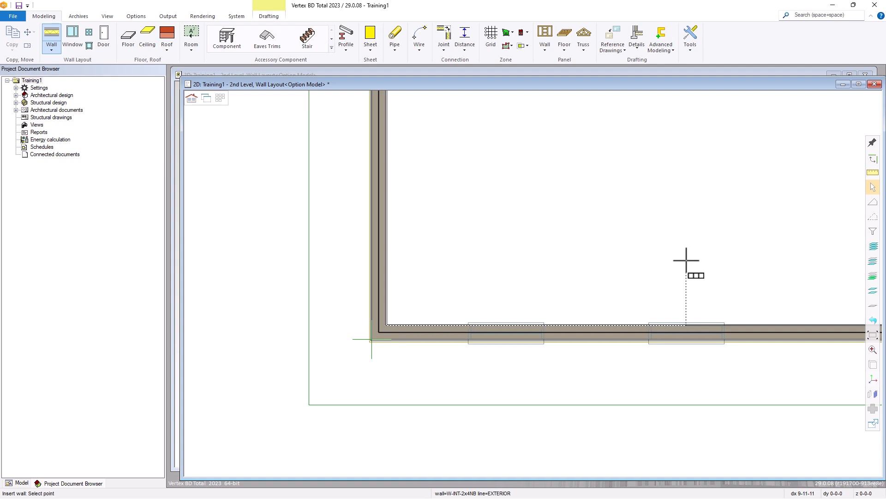
type("12'1")
key("BackSpace")
key("BackSpace")
key("BackSpace")
key("BackSpace")
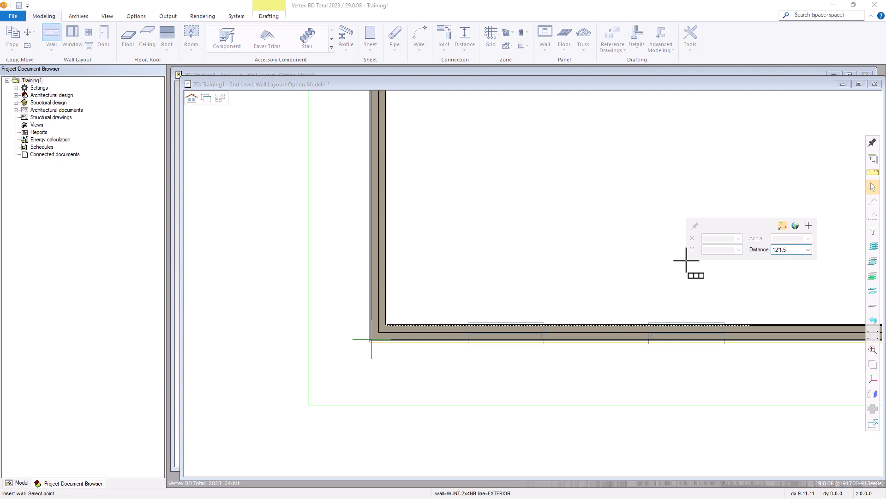
key("Return")
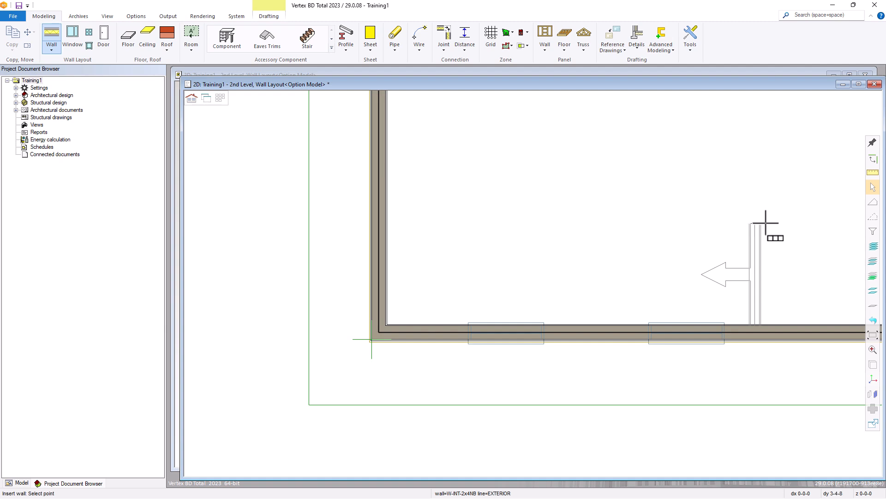
Step: Run the wall vertically up to the level of the lower short horizontal wall's bottom face and finish it there
scroll(742, 219, "down", 3)
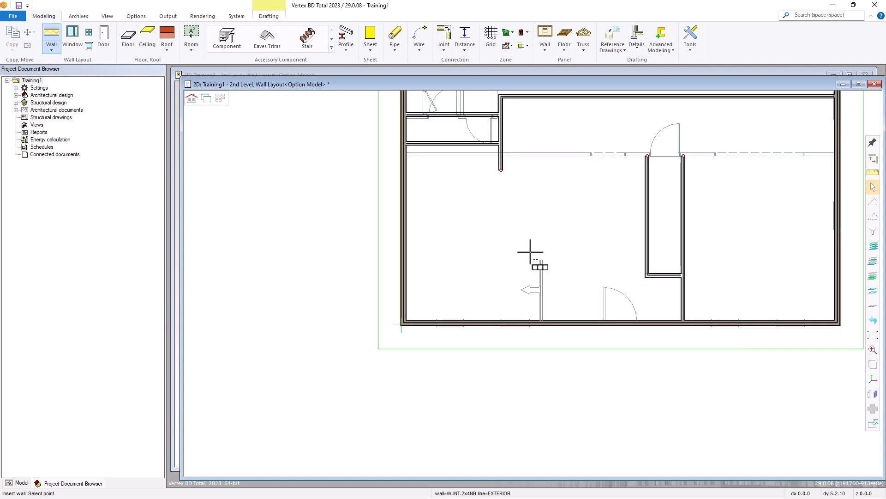
scroll(530, 194, "up", 2)
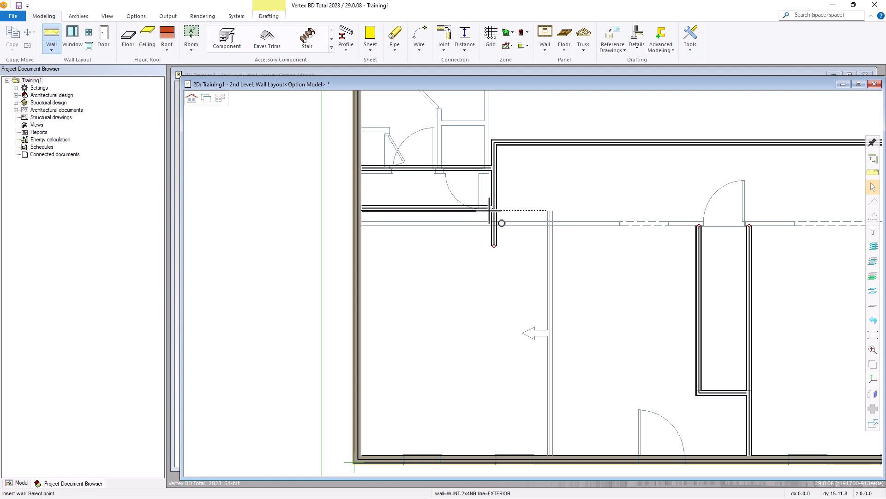
scroll(540, 291, "up", 2)
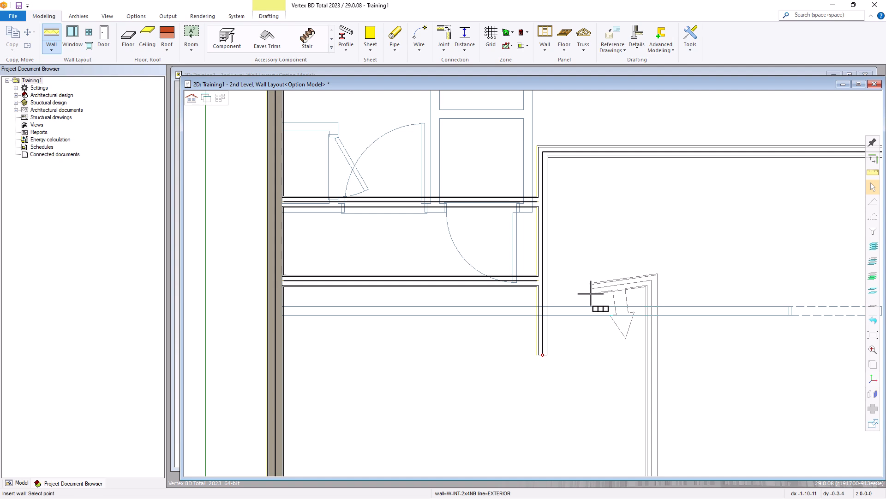
left_click(597, 284)
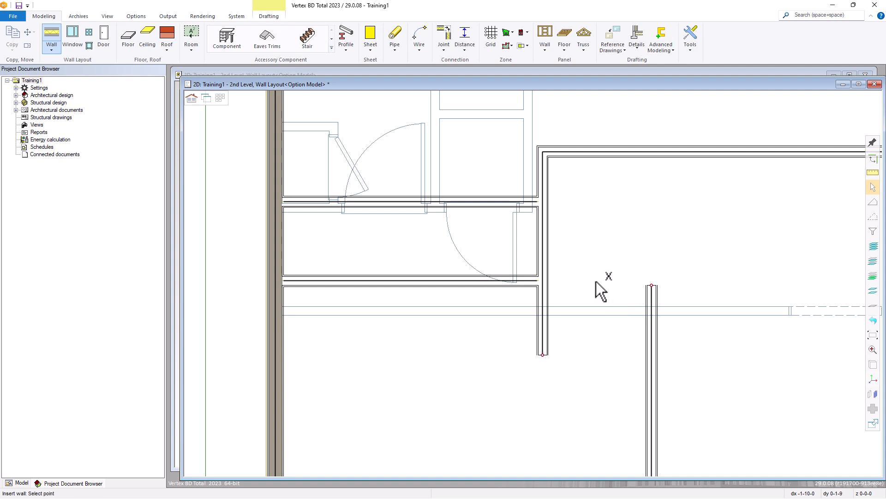
Step: Start another interior wall on the upper exterior wall's inner face, 12'1.5 from the upper-left inside corner
scroll(533, 284, "down", 2)
scroll(533, 284, "down", 1)
scroll(554, 277, "down", 1)
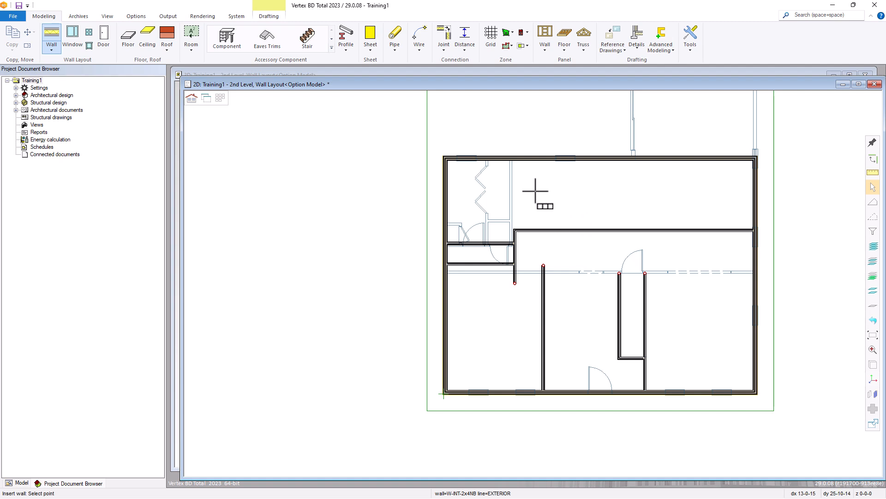
scroll(545, 258, "up", 1)
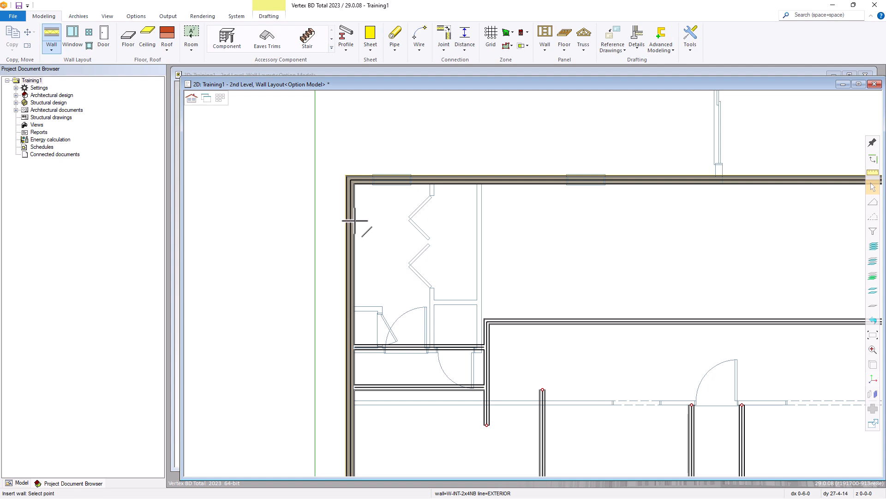
scroll(351, 180, "up", 1)
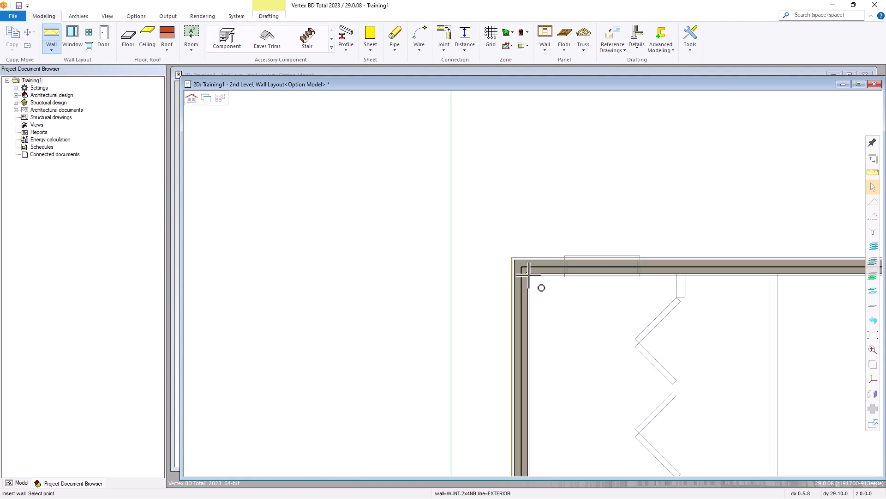
left_click(527, 274)
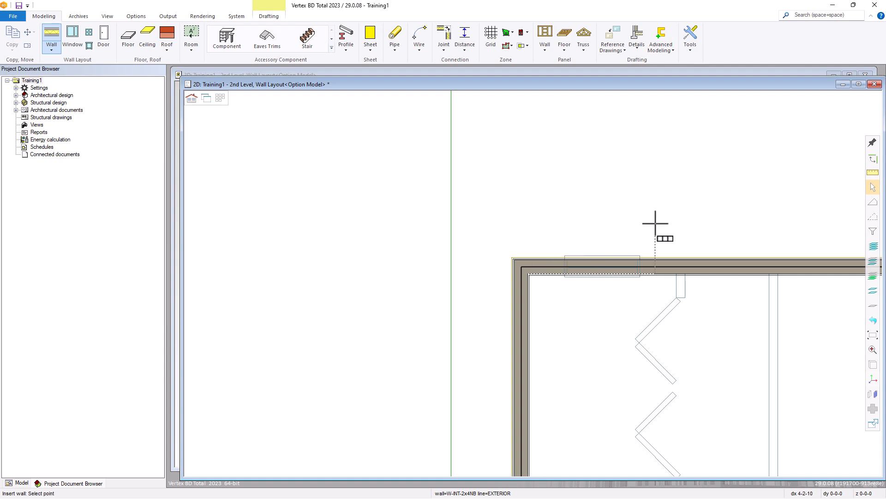
type("12'1")
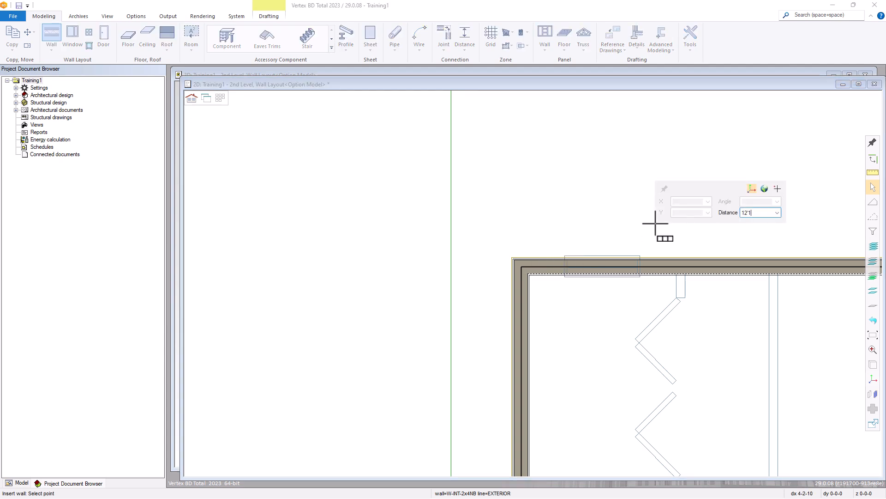
type(".5")
key("Return")
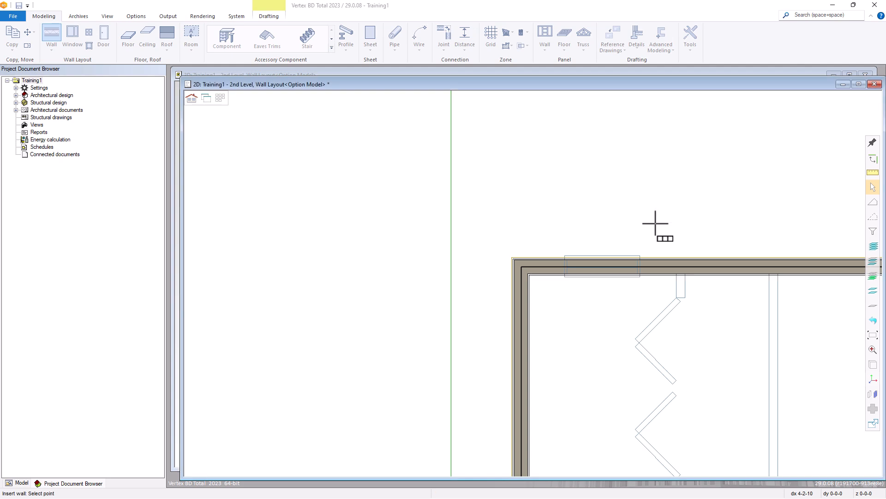
Step: Run the interior wall on its INTERIOR line vertically down to the long horizontal hallway wall and finish it there
scroll(758, 376, "down", 2)
scroll(534, 281, "up", 3)
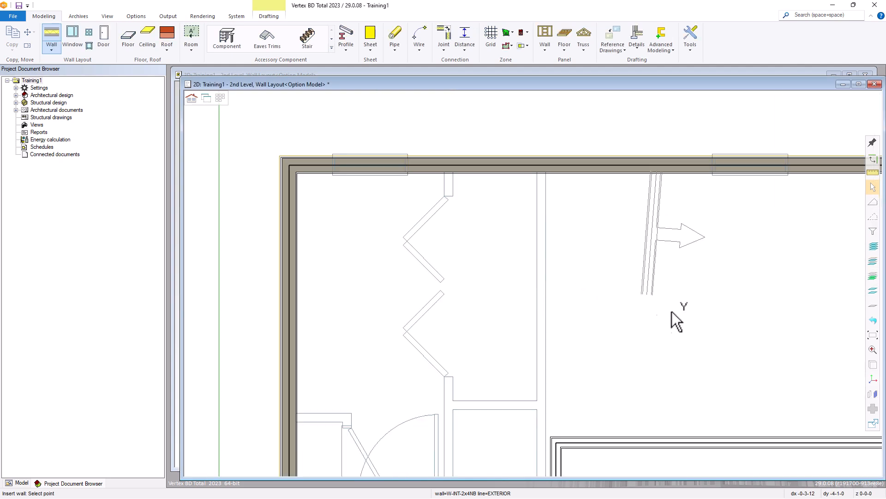
scroll(668, 319, "down", 2)
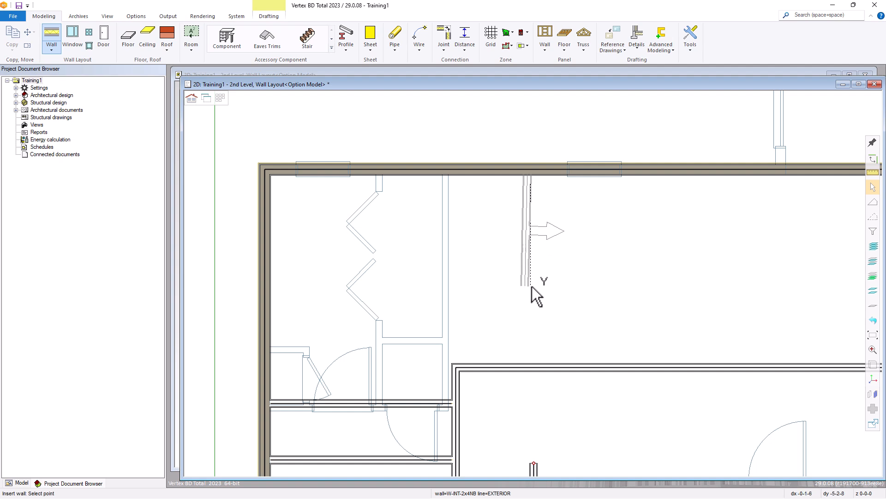
right_click(532, 286)
left_click(573, 265)
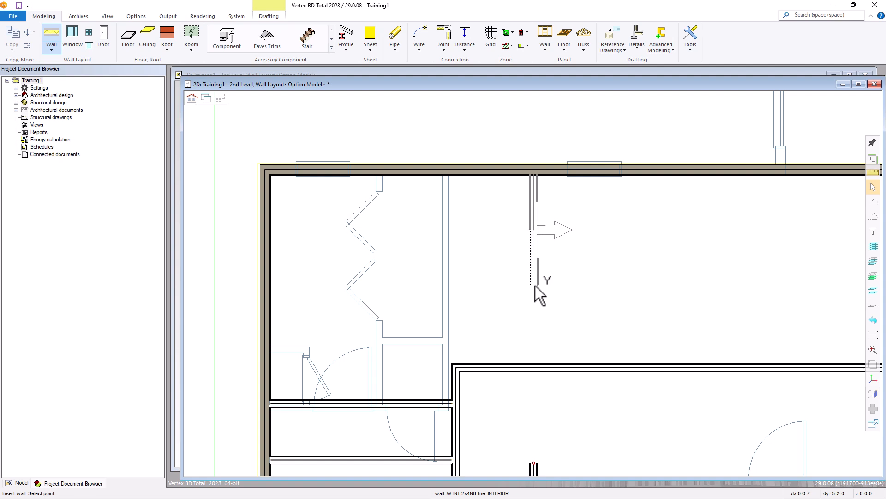
left_click(532, 365)
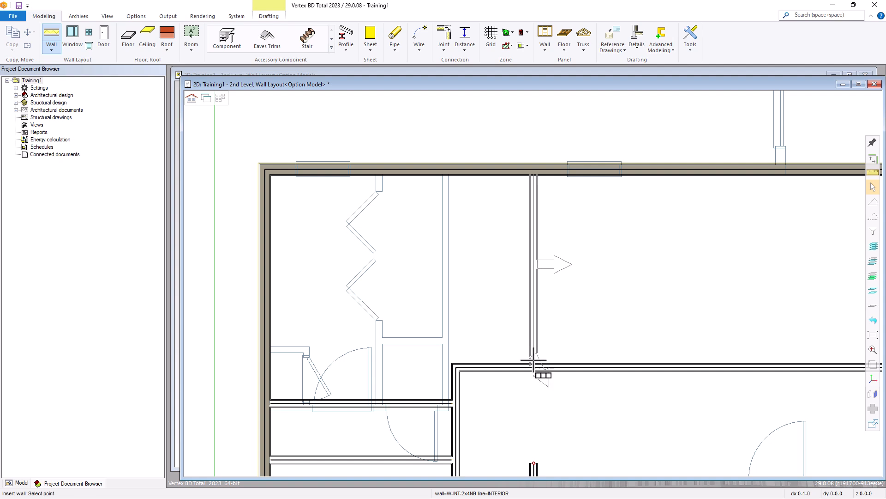
middle_click(591, 309)
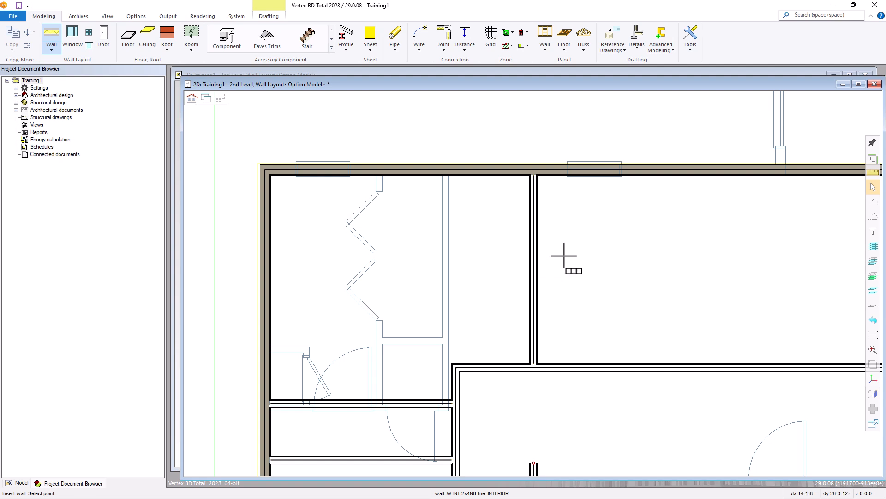
Step: Draw a parallel interior wall 2'4 to the right of the new vertical wall, from the upper exterior wall down to the hallway wall
scroll(526, 258, "up", 1)
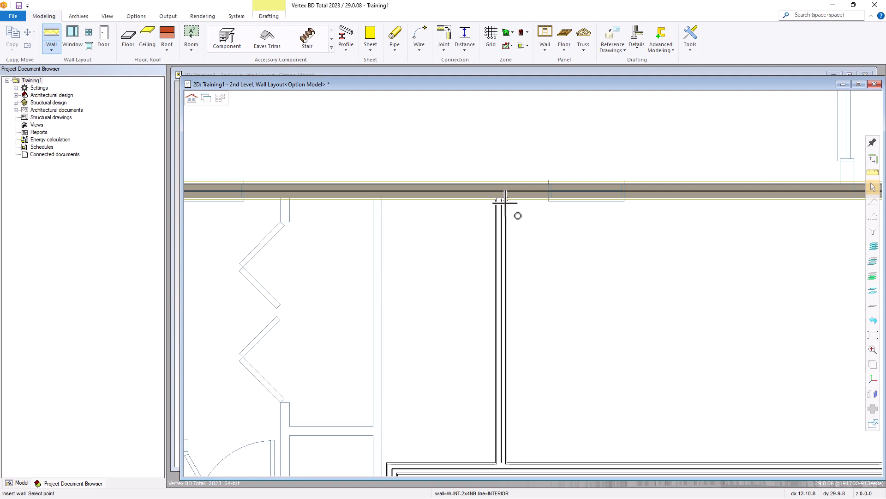
scroll(507, 200, "up", 1)
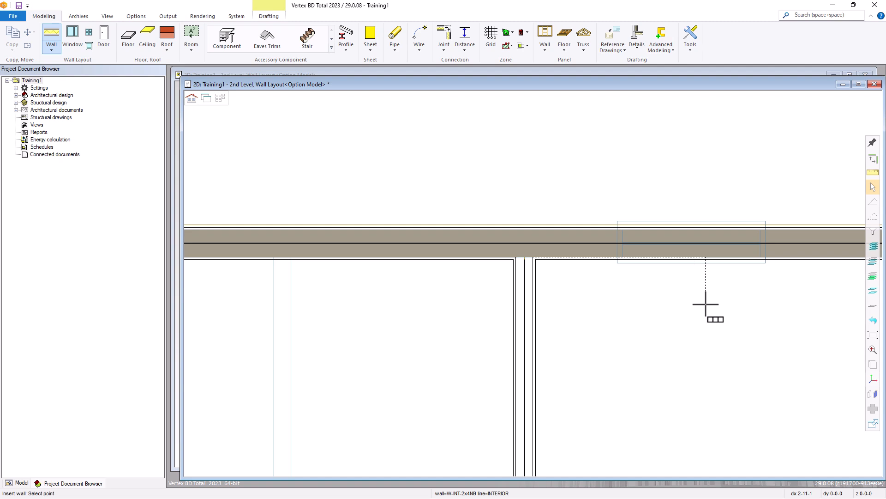
type("2'4")
key("Return")
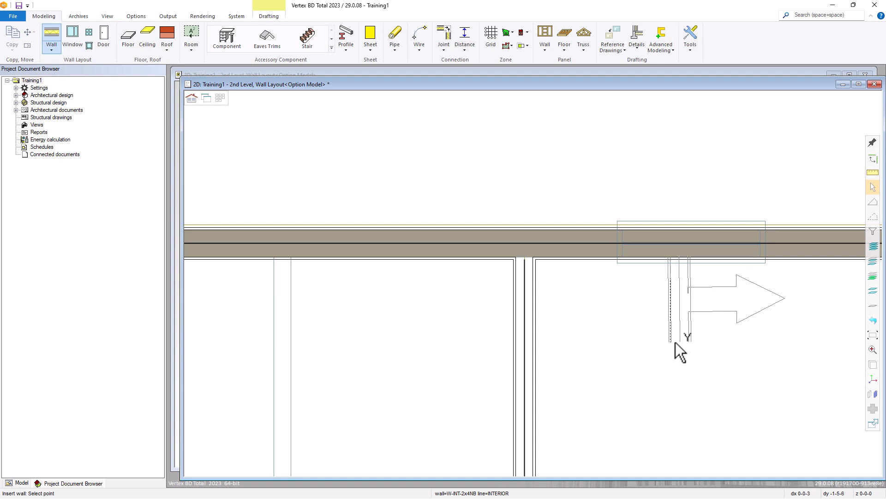
scroll(534, 284, "down", 3)
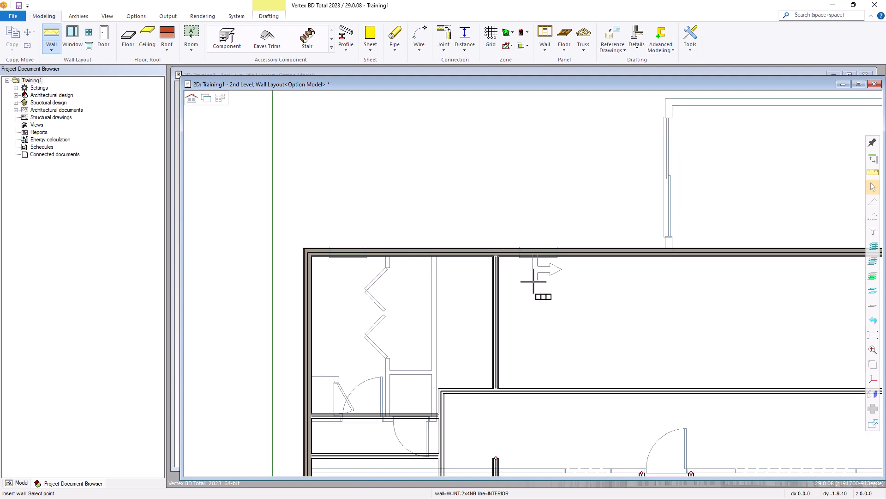
scroll(535, 395, "up", 3)
scroll(532, 277, "up", 2)
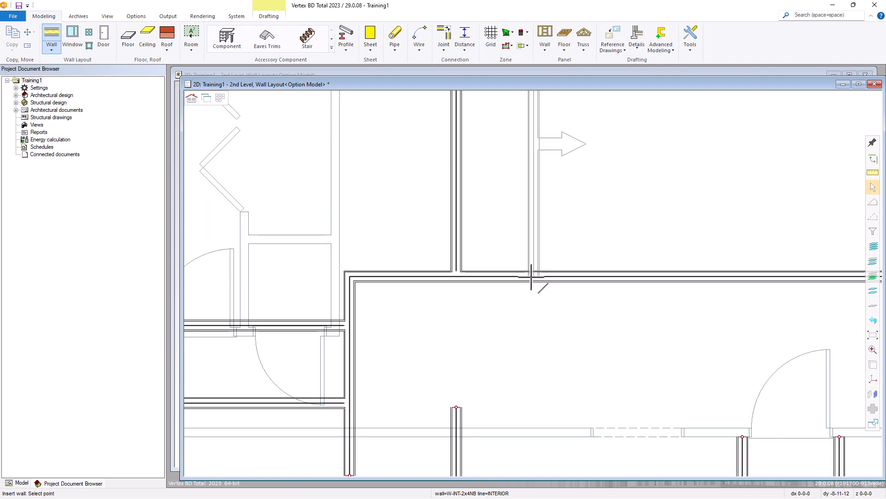
left_click(529, 275)
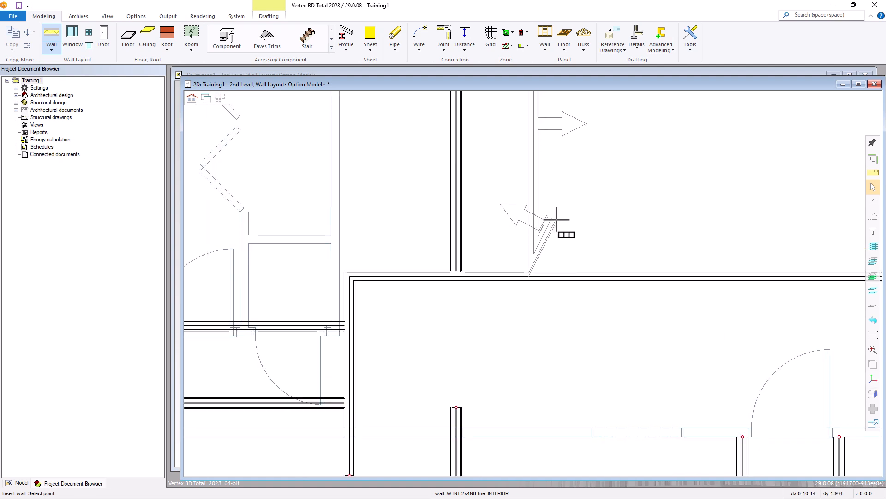
key("Escape")
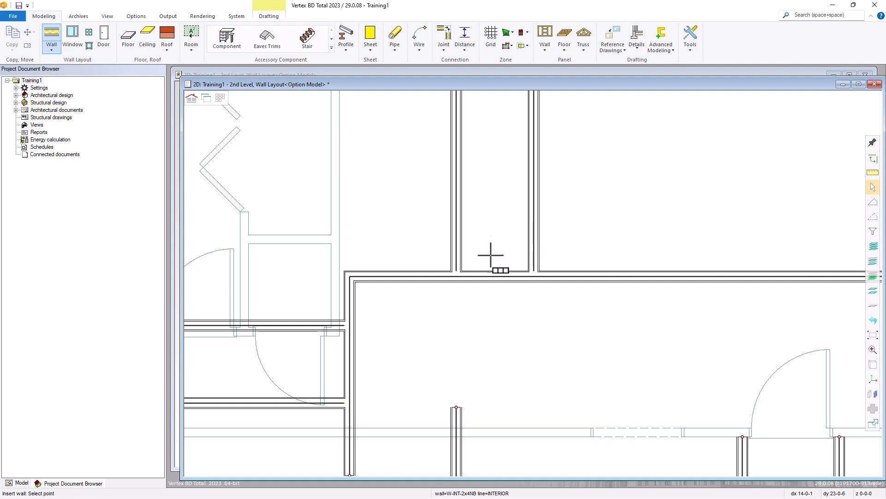
Step: Draw a short horizontal interior wall between the two parallel vertical walls, 2'4 above the hallway wall
left_click(461, 274)
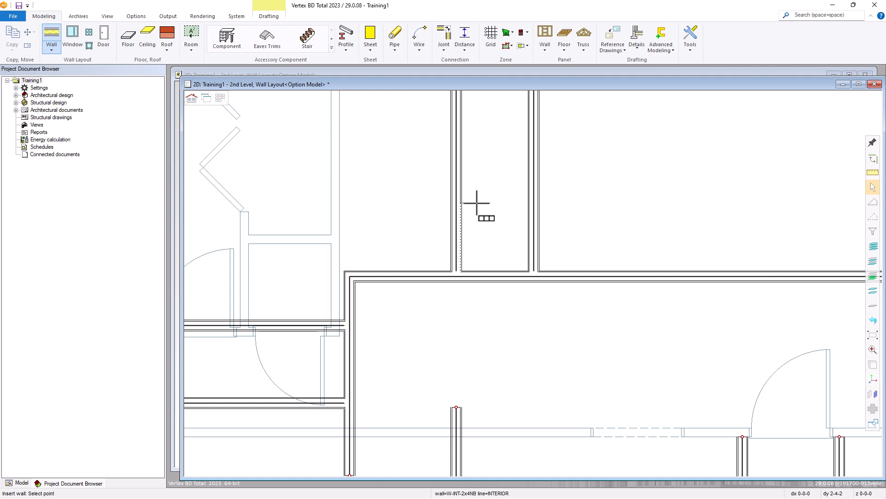
type("2'4")
key("Return")
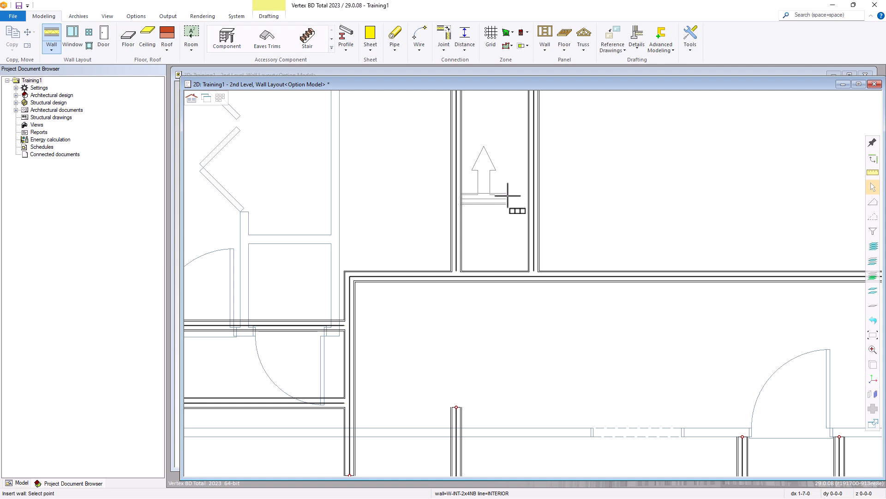
left_click(529, 202)
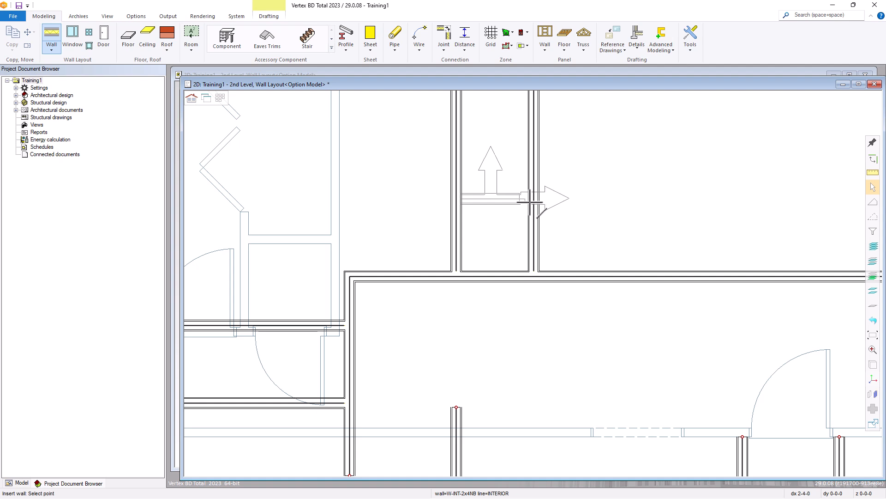
middle_click(509, 220)
Step: Start an interior wall on its EXTERIOR line from the hallway wall's upper face, 2'6 right of the right-hand parallel wall
scroll(550, 242, "down", 1)
middle_click_drag(550, 242, 483, 298)
scroll(484, 298, "up", 1)
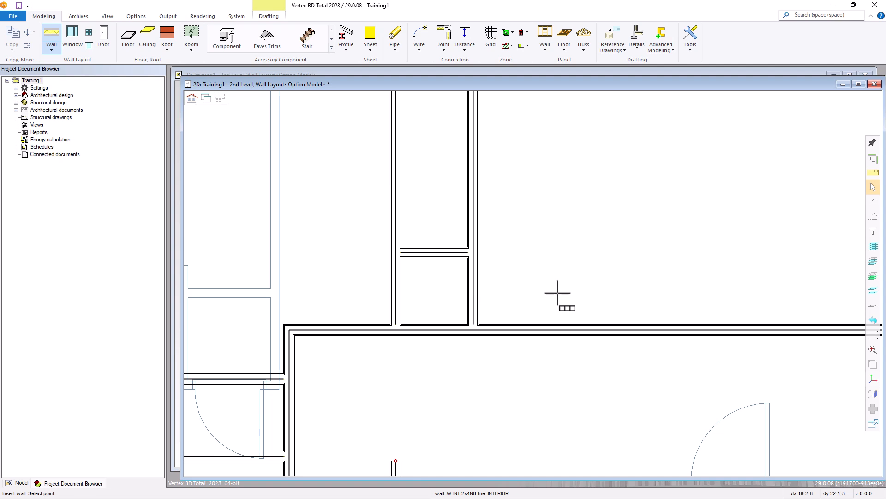
left_click(478, 327)
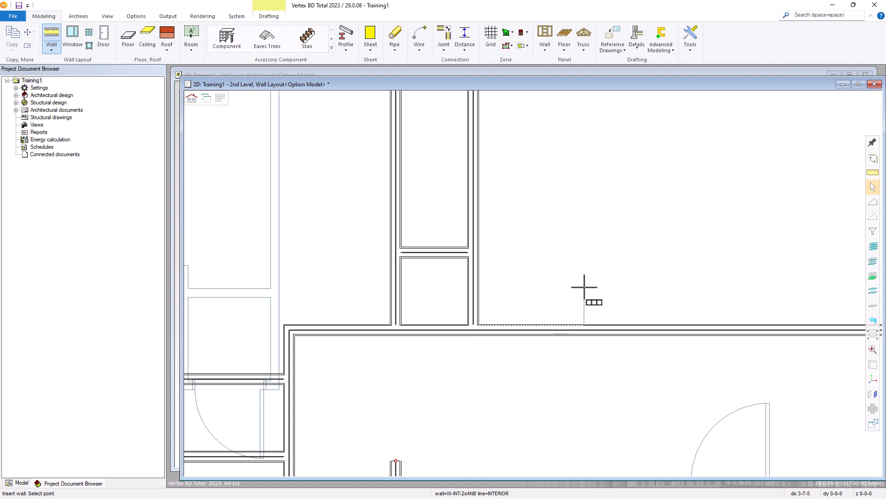
type("2'6")
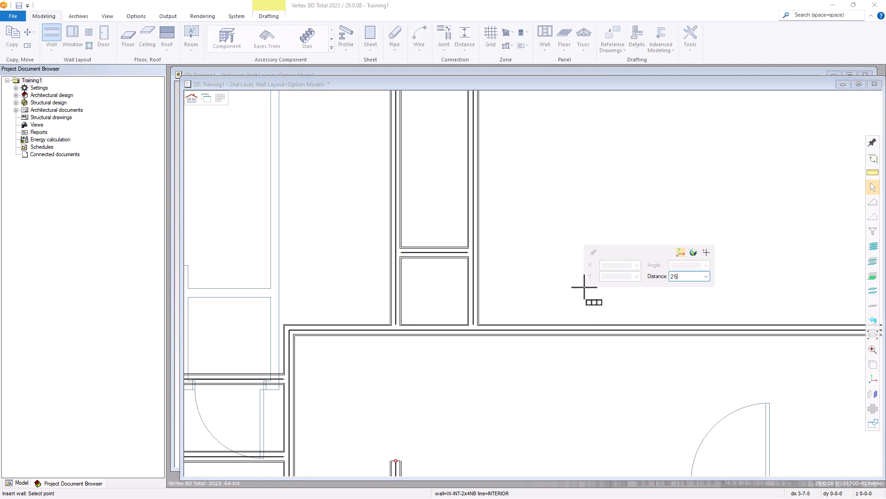
key("Return")
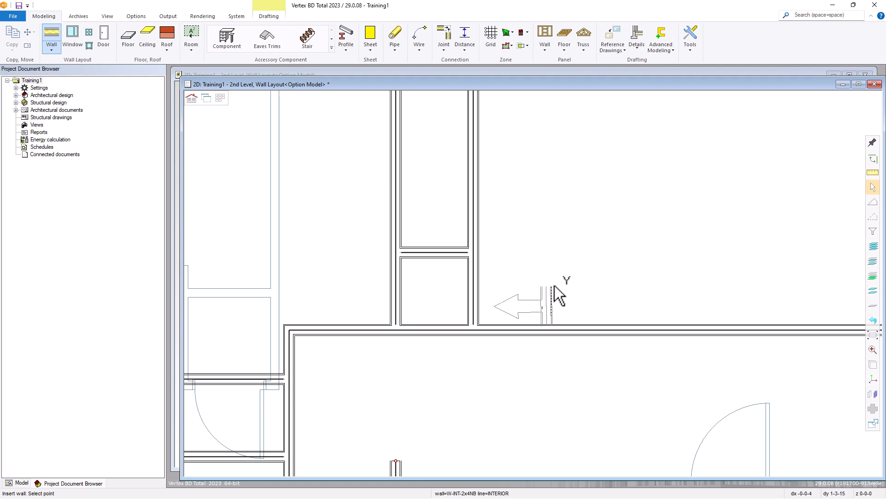
right_click(555, 281)
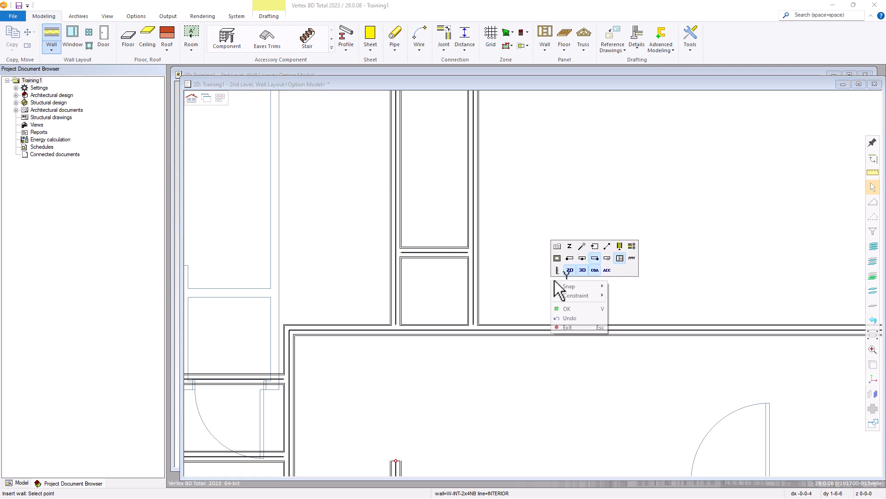
left_click(569, 257)
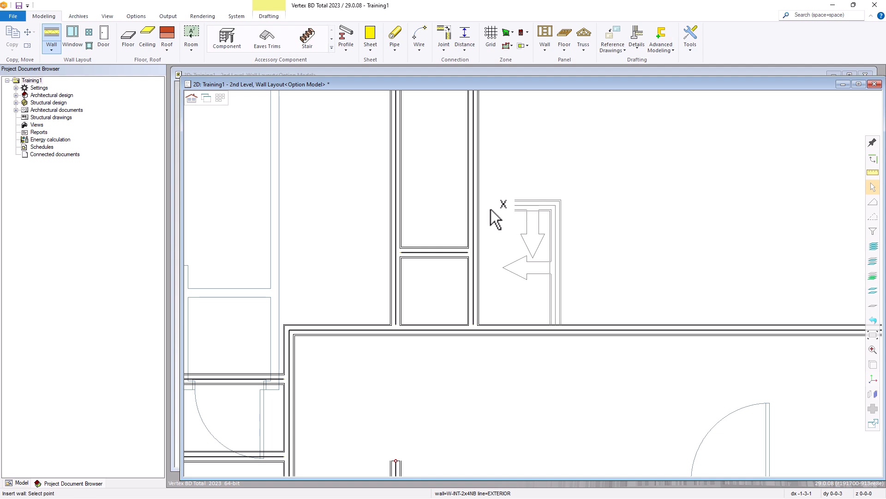
Step: Run the wall up and return it horizontally left to the right-hand parallel wall, enclosing a small closet, and end wall insertion
right_click(495, 238)
left_click(512, 266)
scroll(531, 283, "down", 4)
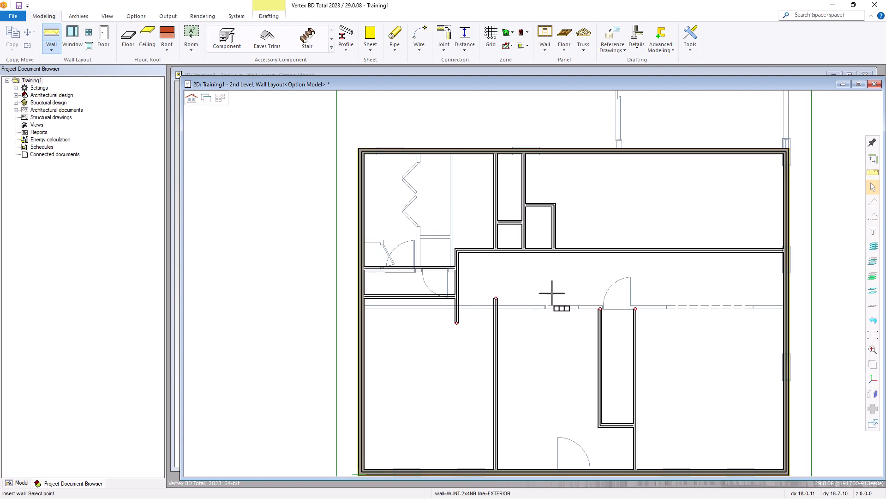
scroll(554, 295, "up", 2)
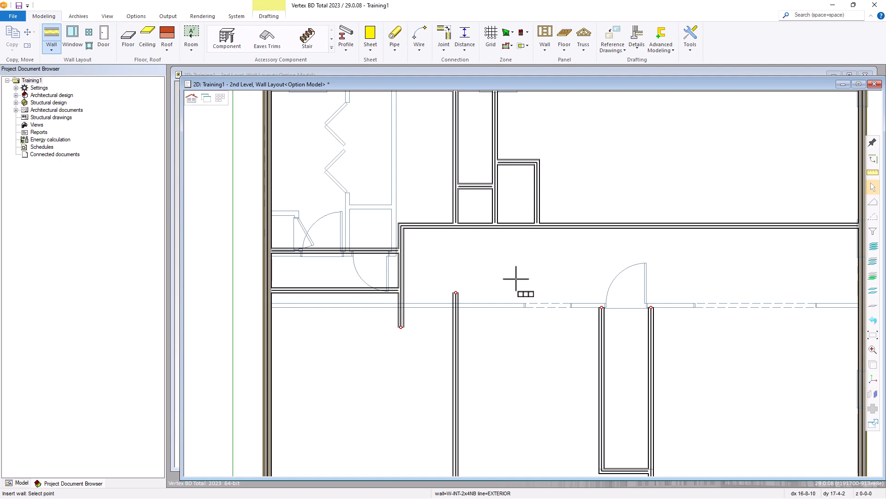
key("Escape")
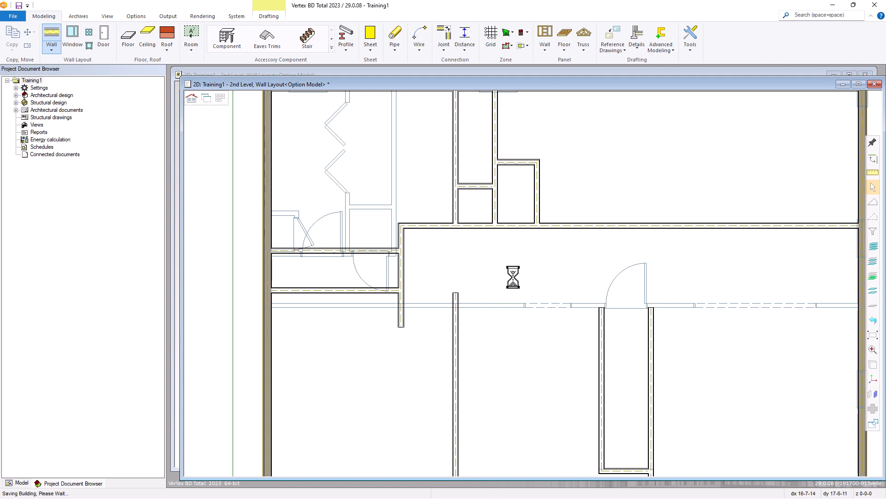
Step: Move the closet's upper horizontal wall by its upper-left corner to 5'1 below the upper exterior wall's inner face
scroll(510, 291, "down", 2)
scroll(536, 236, "up", 5)
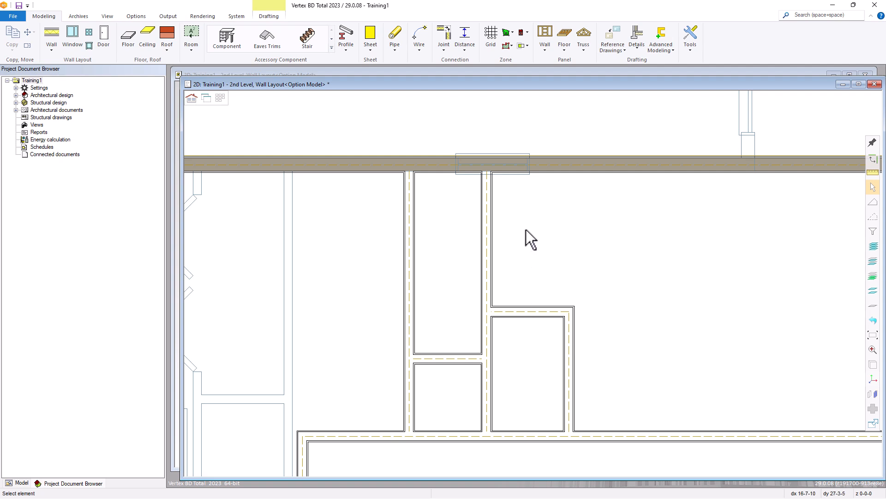
left_click(523, 313)
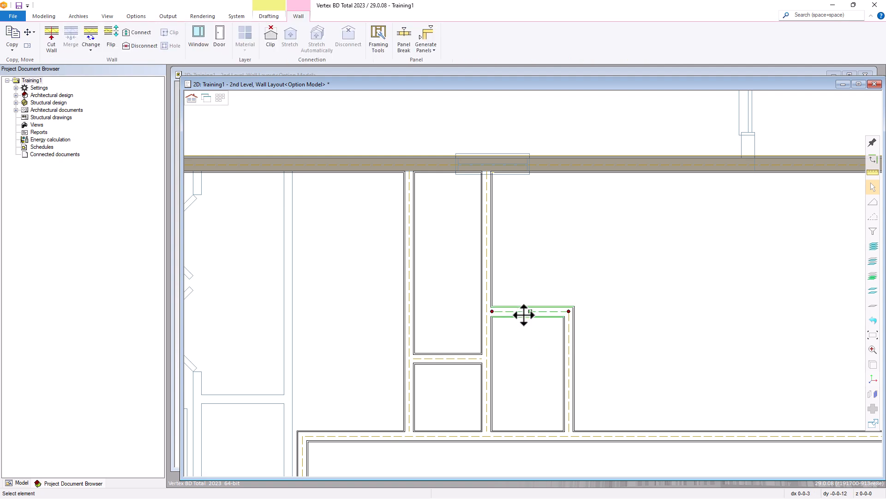
right_click(525, 325)
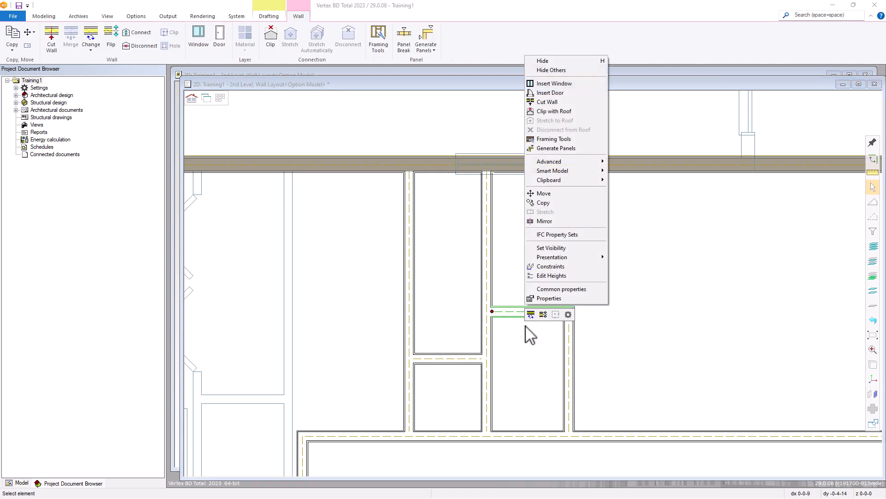
left_click(545, 194)
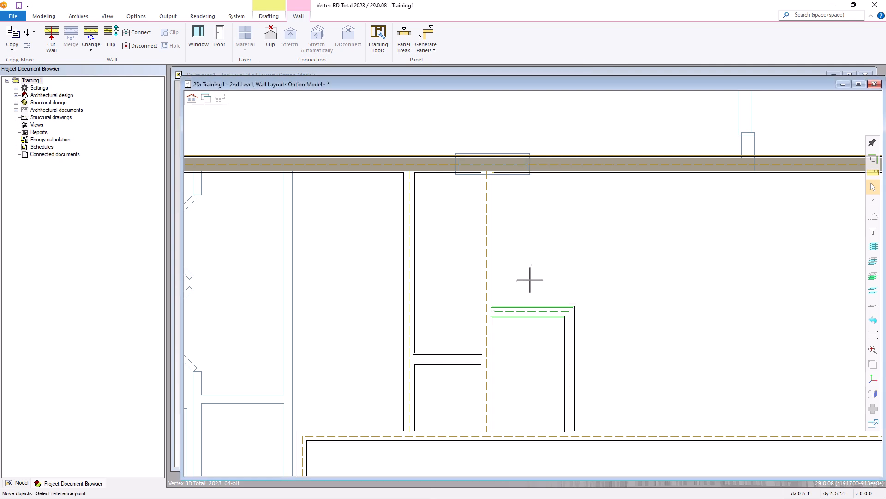
left_click(490, 306)
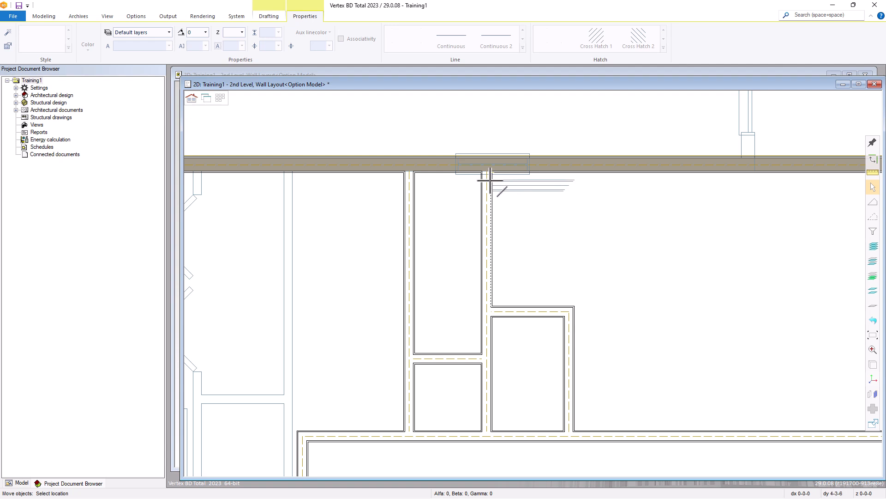
scroll(490, 182, "up", 2)
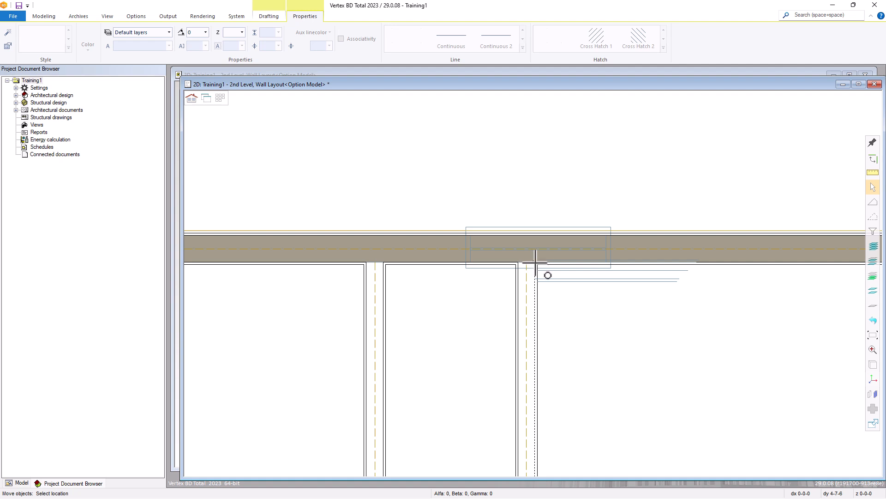
left_click(536, 262)
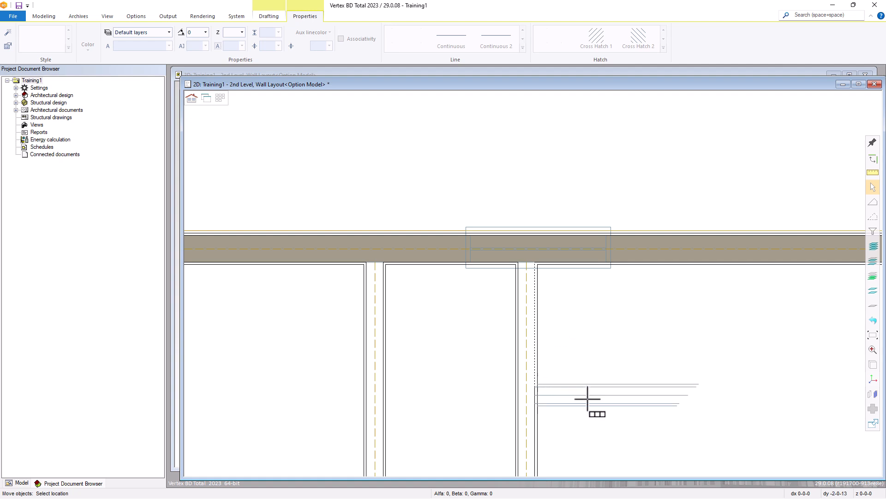
type("5'1")
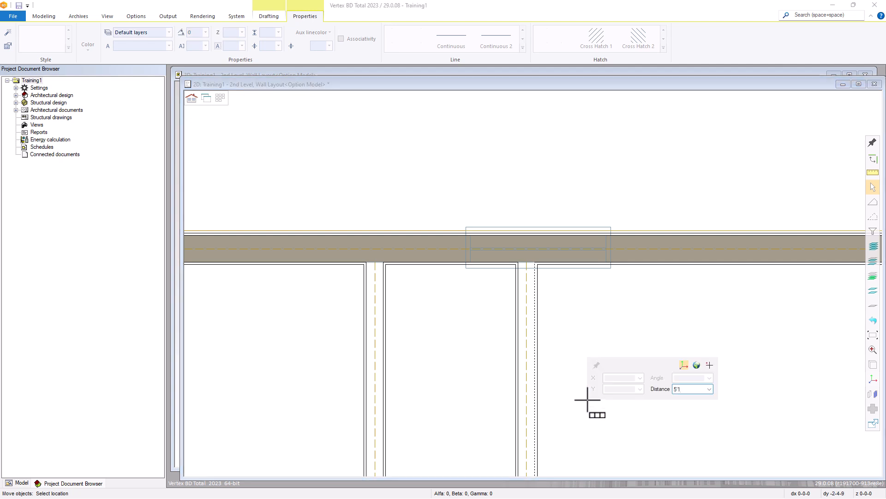
key("Return")
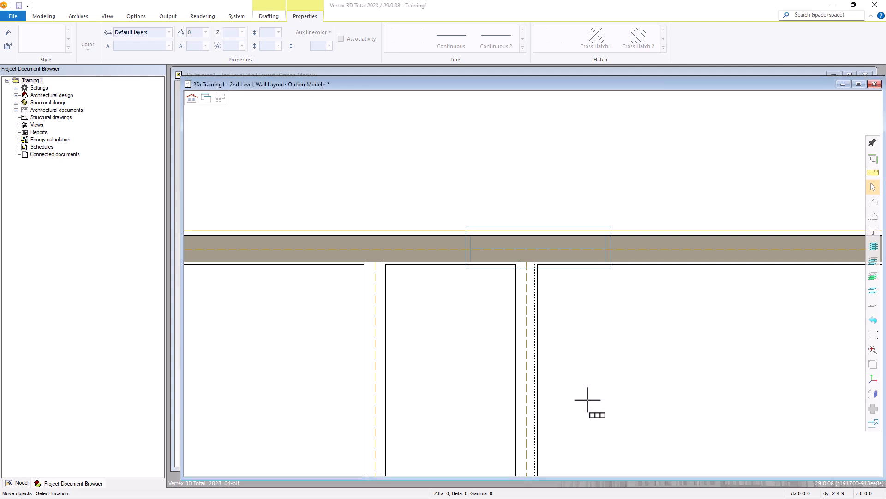
scroll(588, 400, "down", 3)
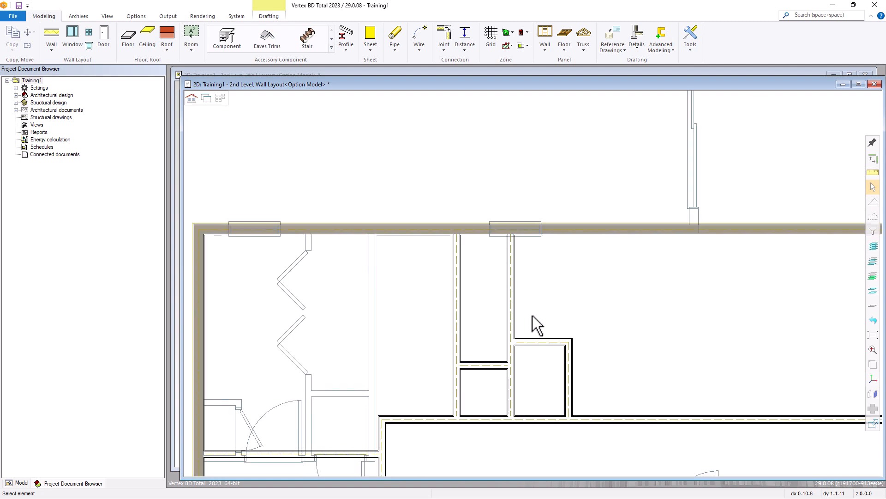
scroll(532, 315, "up", 2)
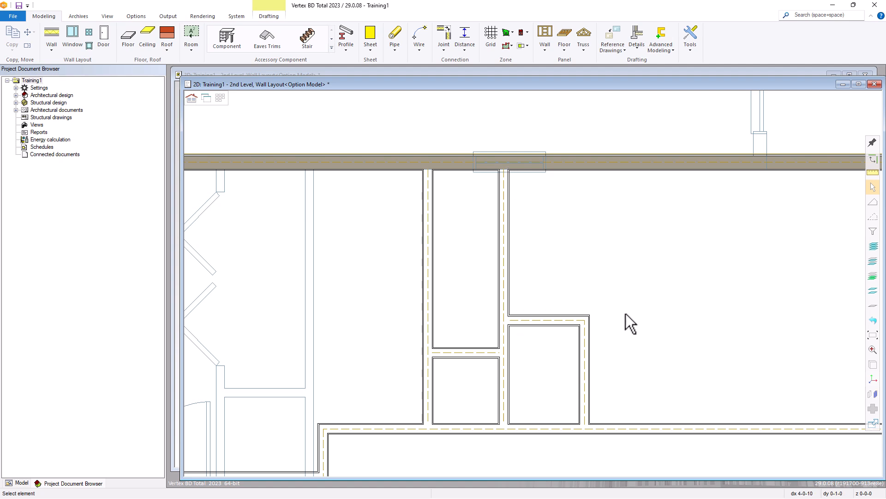
Step: Measure the distance from the small closet's upper-left outer corner up to the upper exterior wall's framing face
left_click(870, 176)
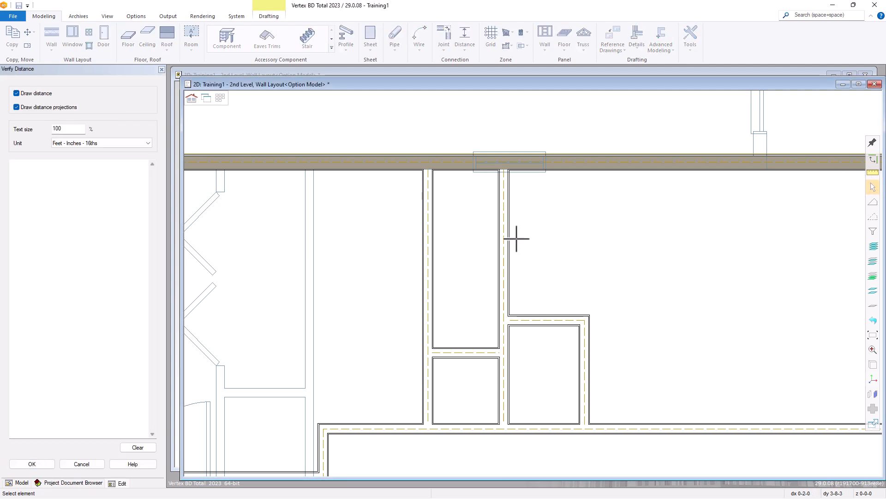
left_click(509, 318)
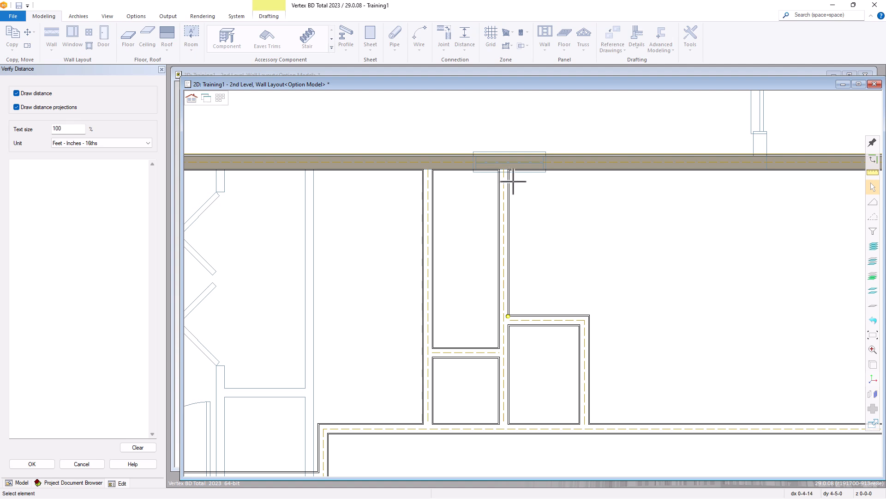
scroll(511, 178, "up", 2)
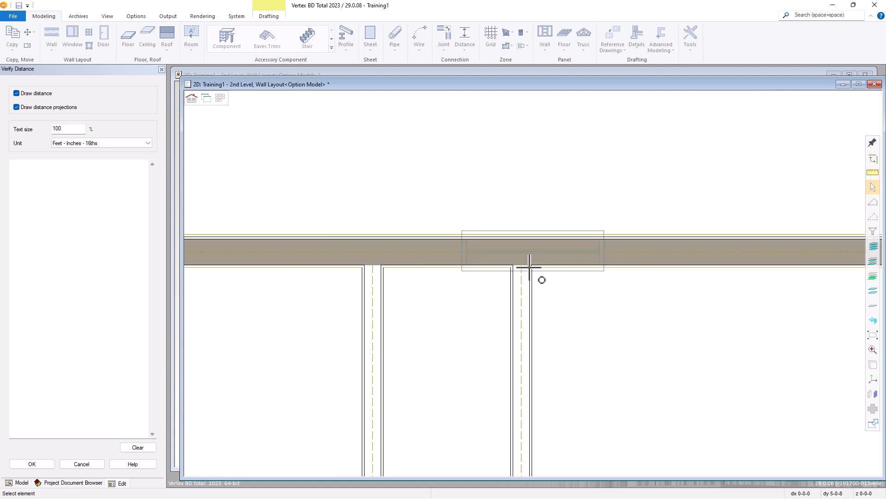
scroll(531, 267, "up", 2)
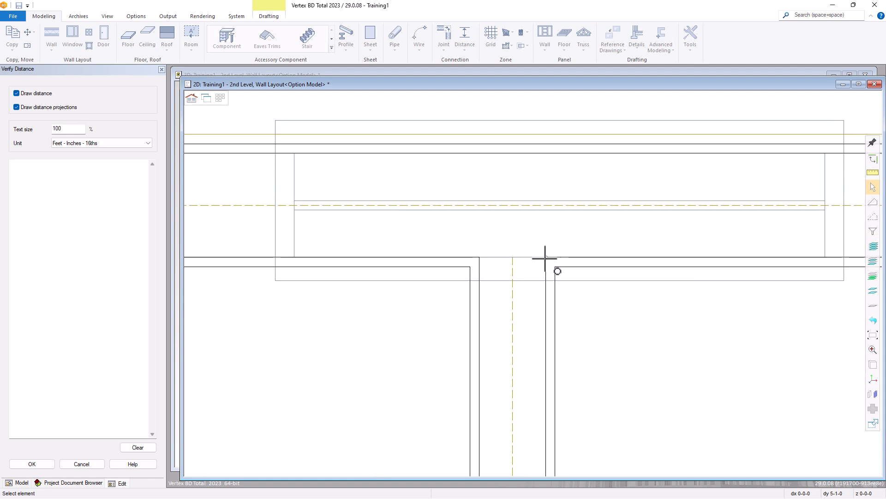
left_click(546, 258)
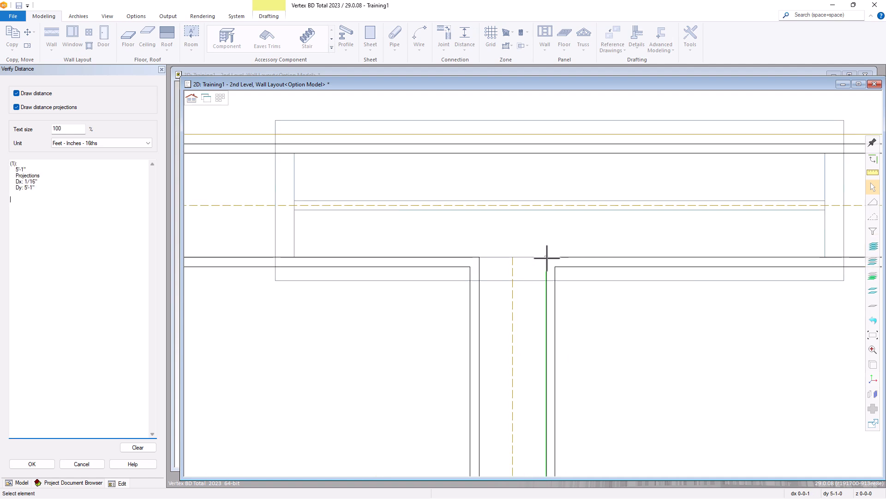
scroll(533, 281, "down", 1)
scroll(534, 280, "down", 2)
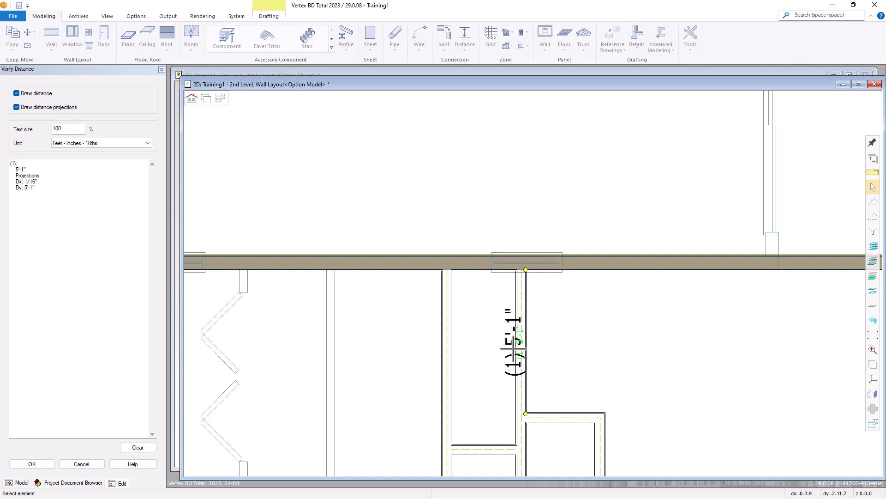
scroll(543, 377, "down", 2)
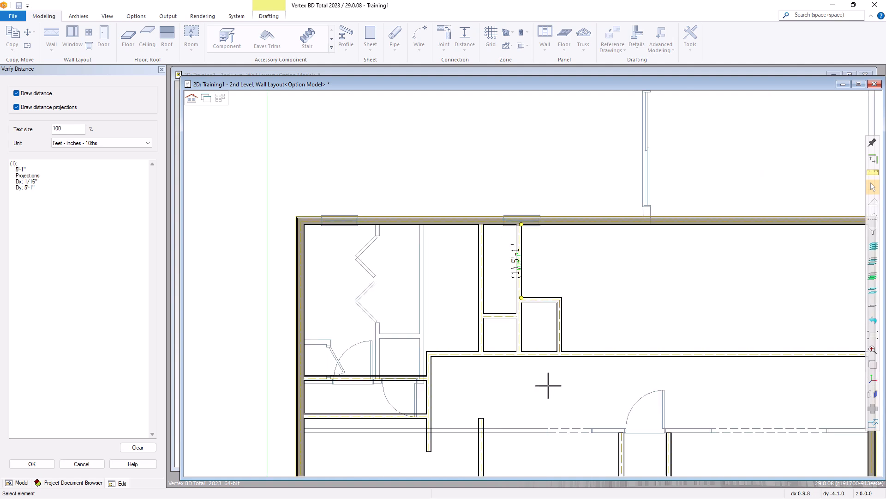
scroll(553, 340, "down", 1)
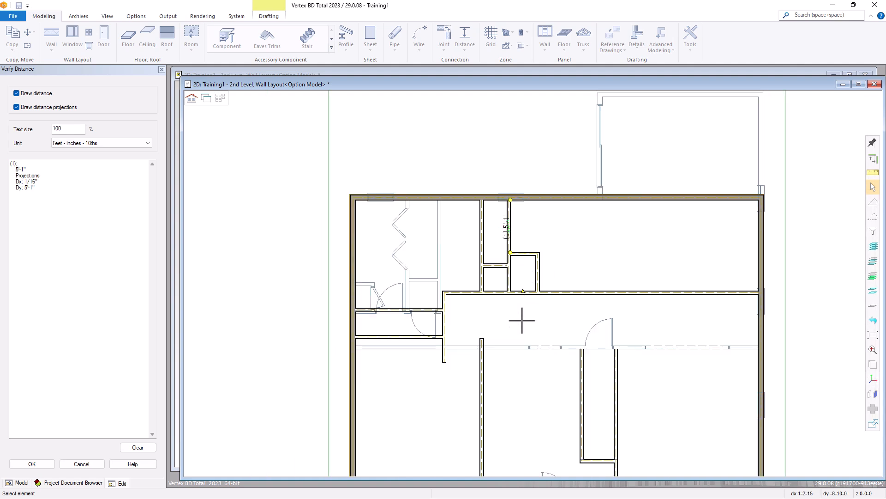
key("Escape")
Step: Disconnect the right end of the lower horizontal stair wall and extend it right to the tall narrow closet's left wall line
scroll(526, 380, "up", 3)
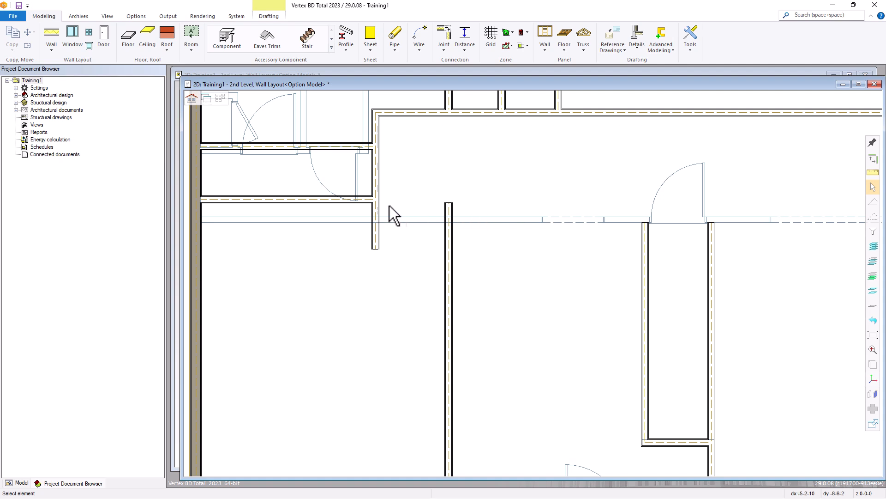
left_click(327, 199)
left_click(375, 200)
left_click(634, 188)
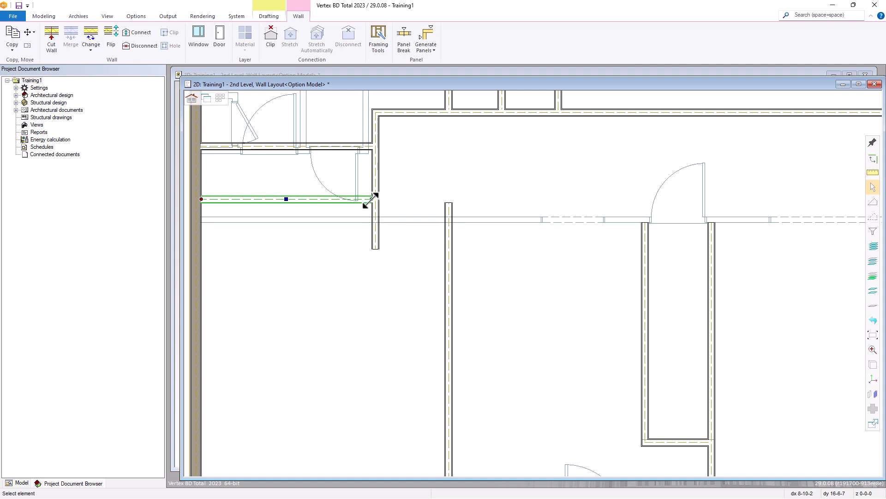
mouse_move(371, 200)
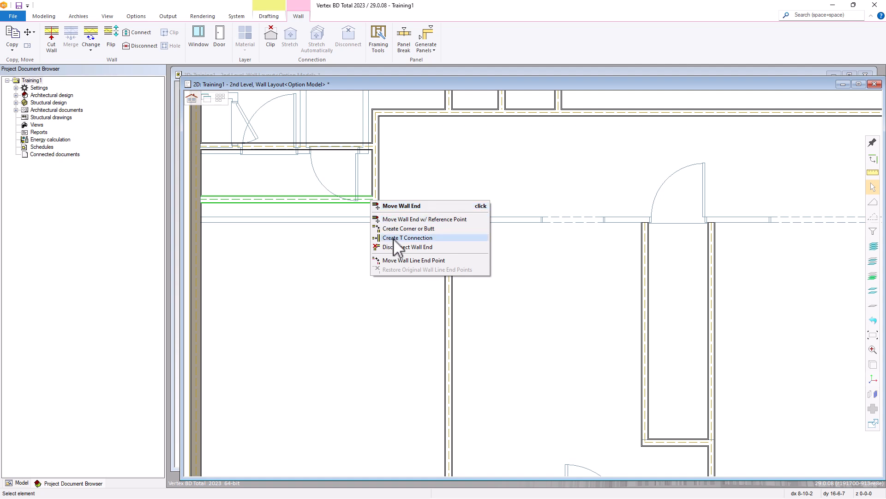
left_click(401, 248)
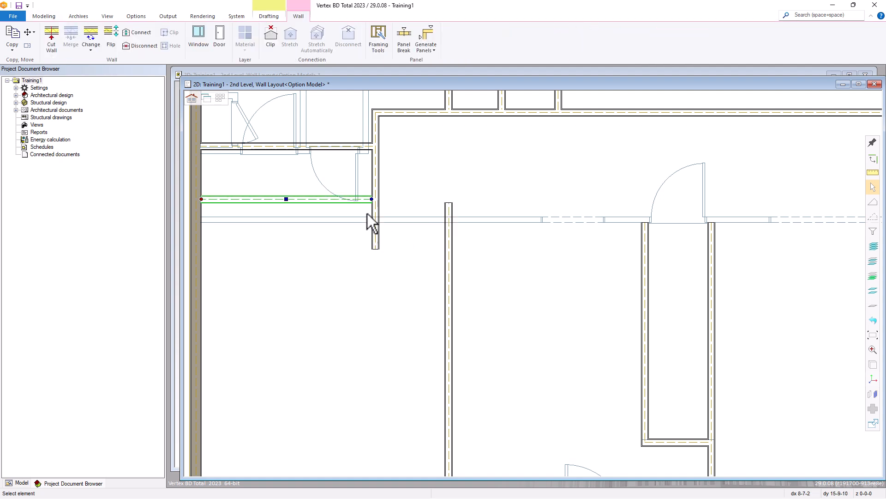
left_click(370, 200)
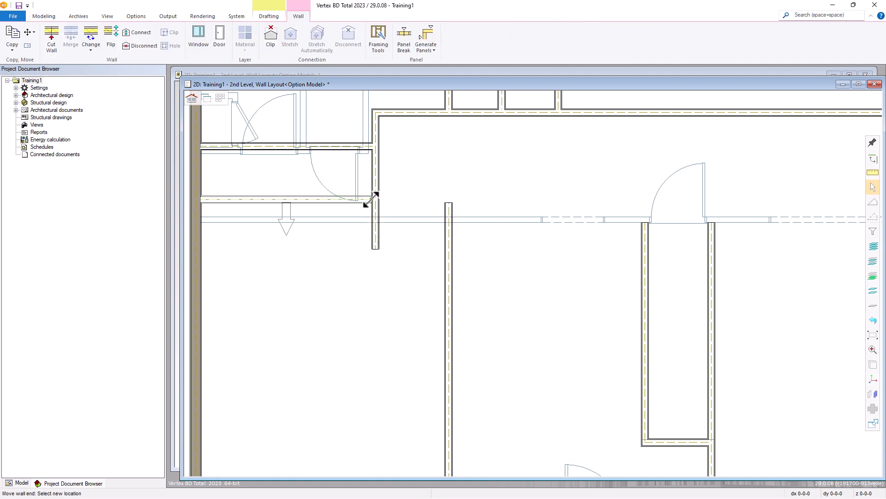
left_click(643, 188)
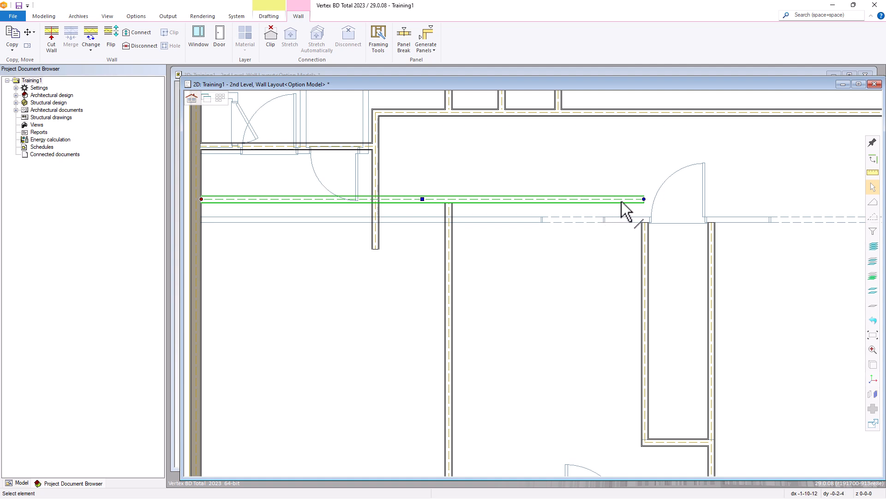
Step: Join the extended horizontal wall's right end to the tall narrow closet's left wall with a corner connection
mouse_move(644, 198)
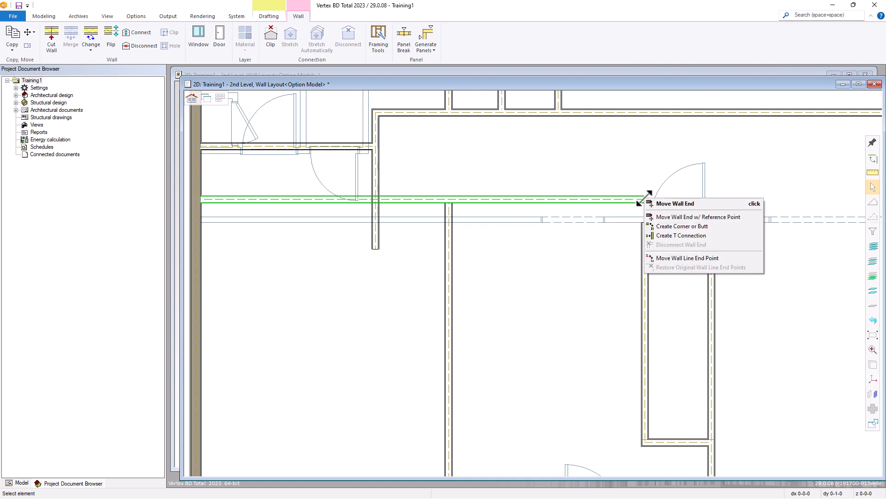
left_click(671, 227)
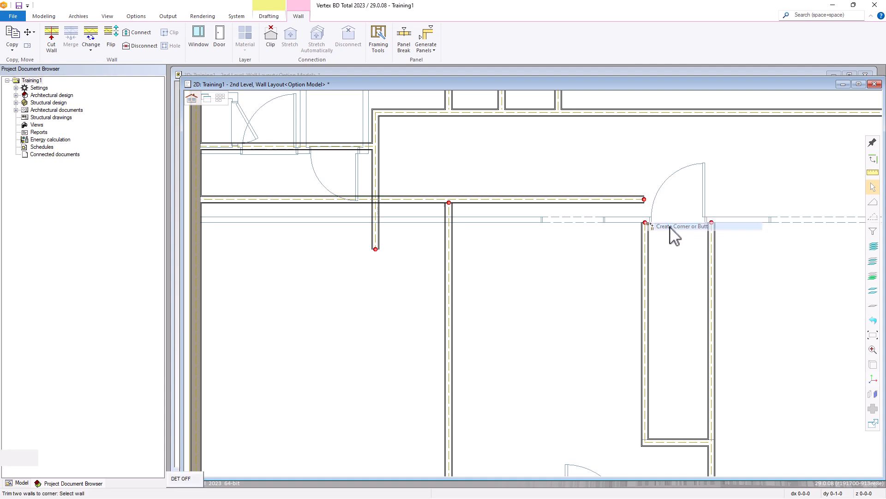
left_click(646, 249)
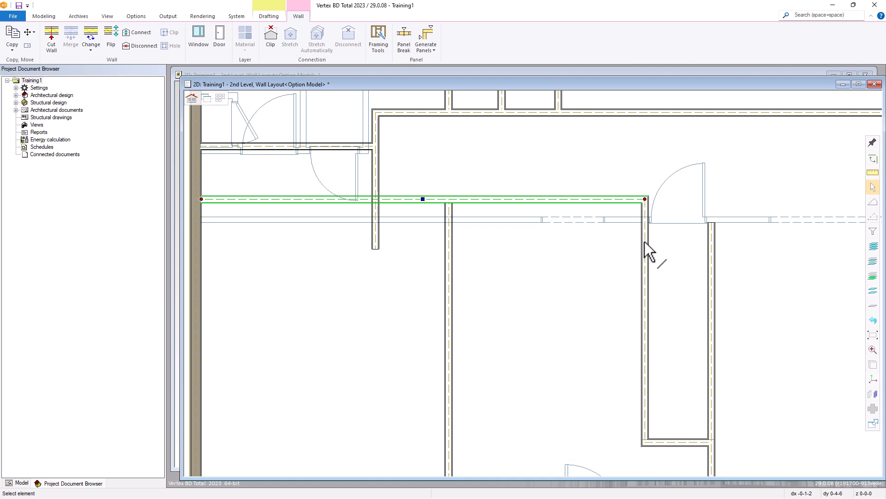
Step: Create a T connection between the upper end of the vertical room-dividing wall and the extended horizontal wall
left_click(450, 217)
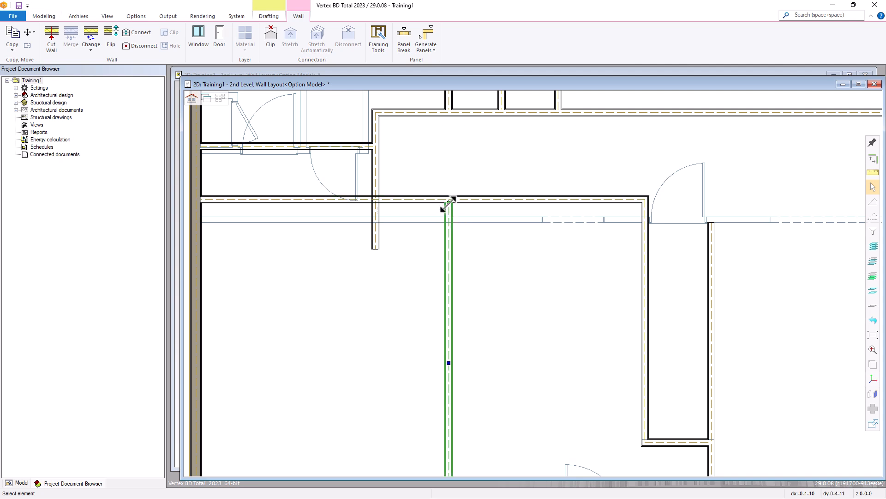
mouse_move(446, 204)
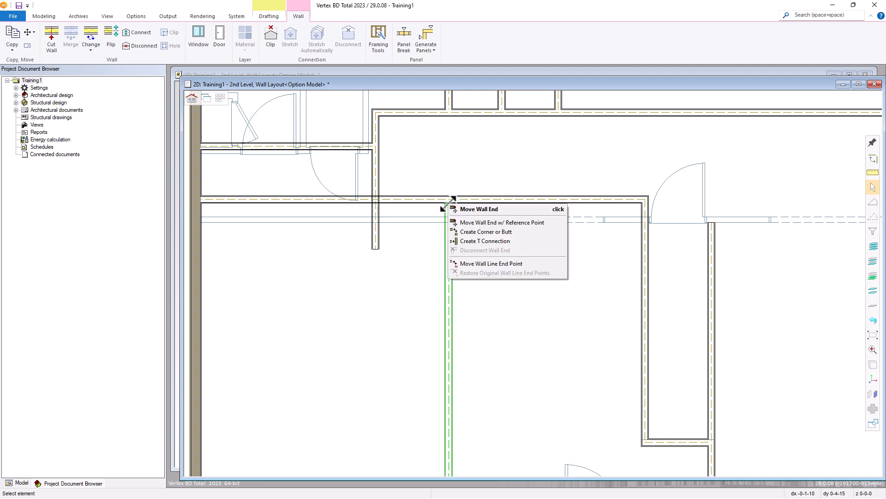
left_click(473, 240)
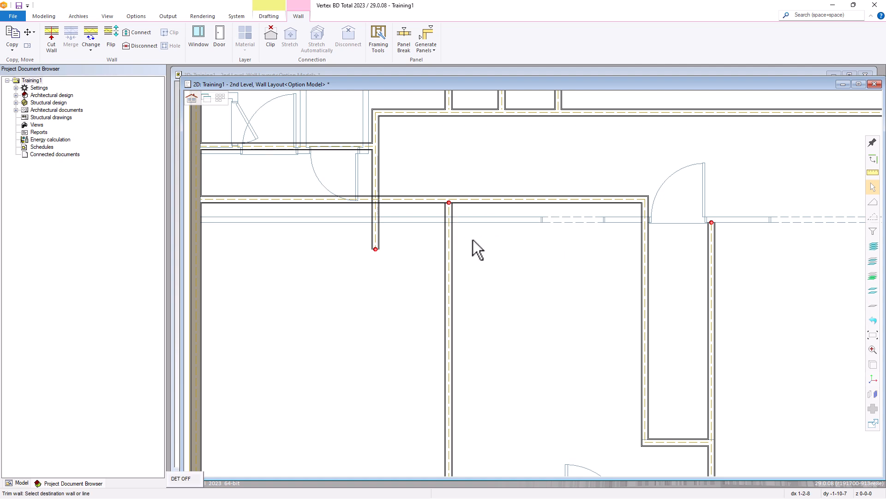
left_click(469, 199)
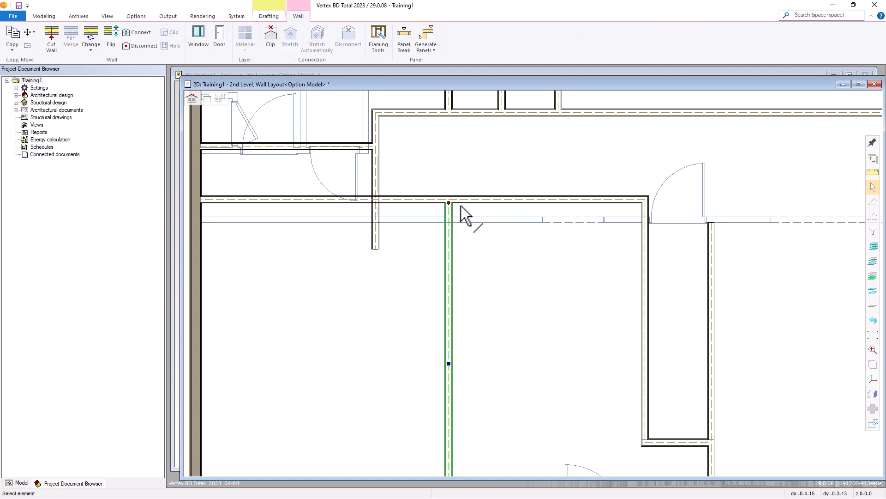
Step: Trim the lower end of the short vertical wall beside the stair to the extended horizontal wall with a T connection
left_click(378, 236)
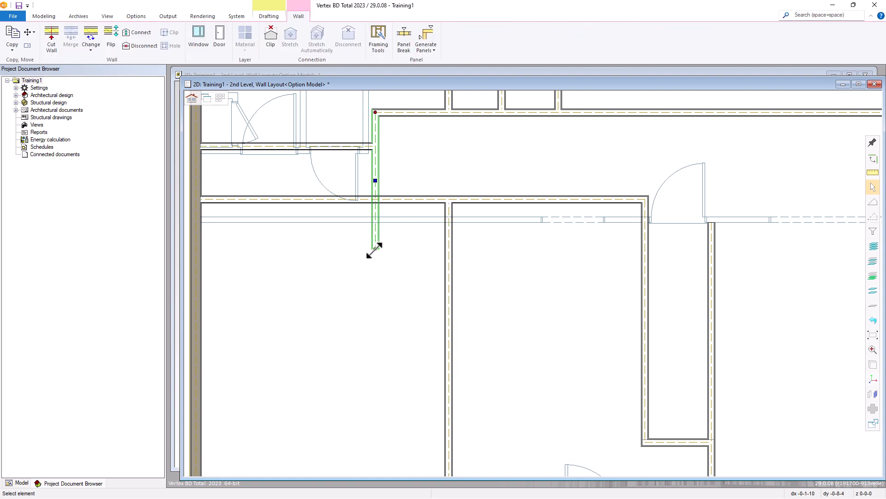
right_click(375, 250)
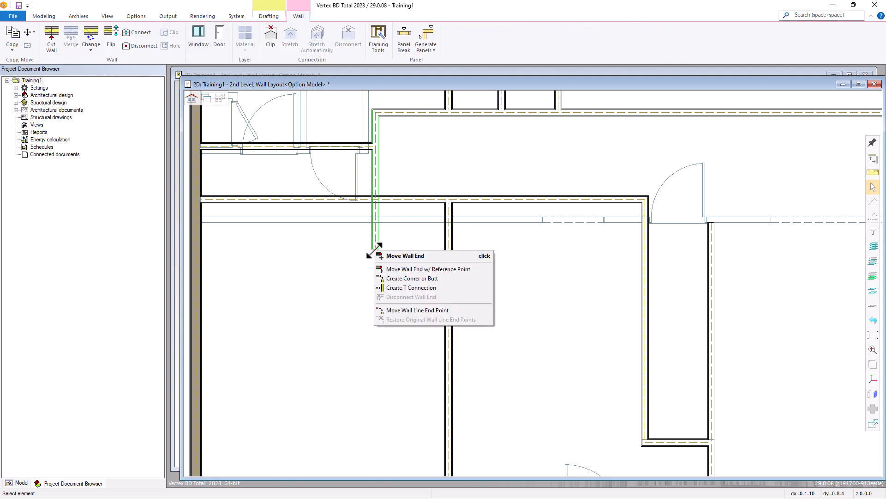
left_click(406, 288)
left_click(393, 200)
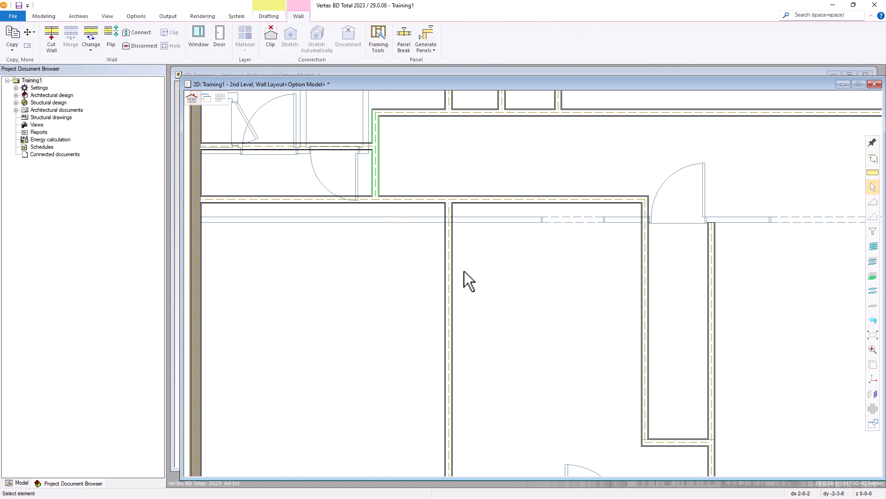
Step: Start inserting another 2x4 Int Non Bearing wall near the tall narrow closet, choosing to copy its data from an existing wall
scroll(464, 263, "down", 2)
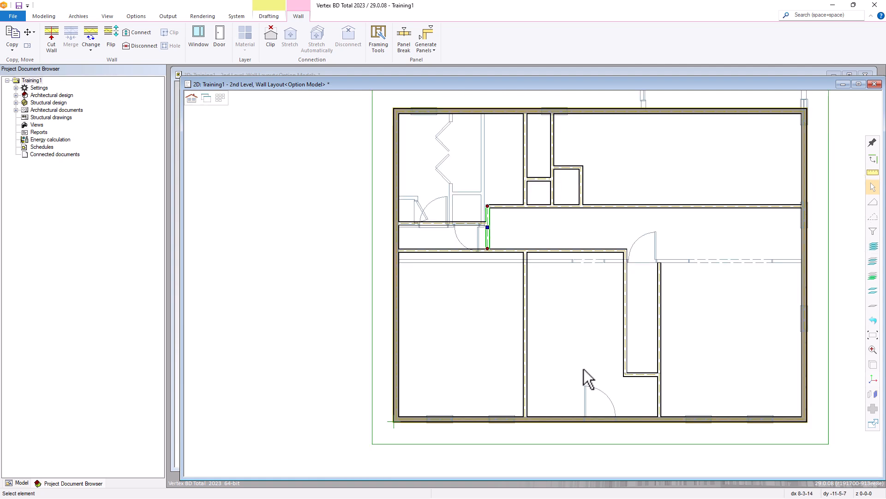
scroll(585, 372, "up", 2)
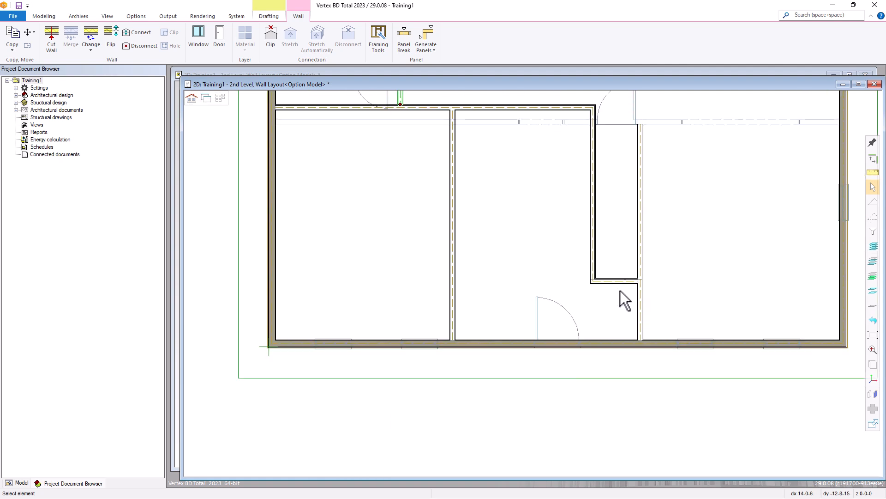
scroll(543, 238, "down", 2)
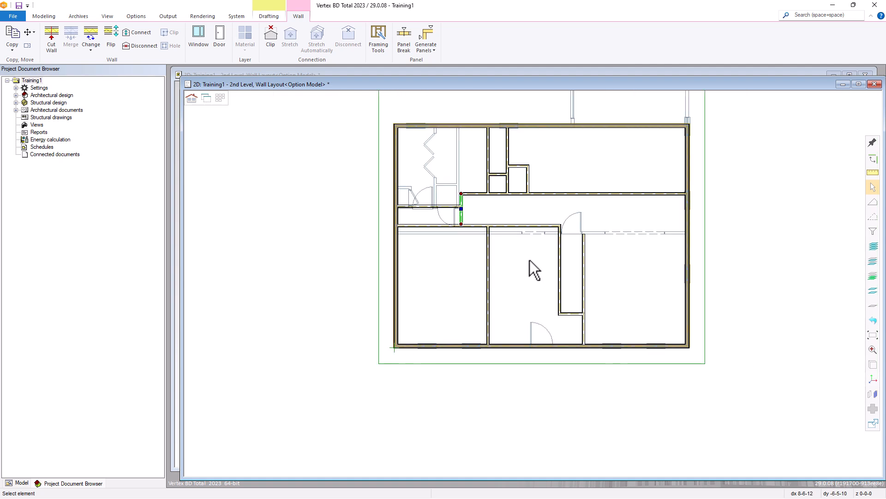
scroll(517, 212, "up", 2)
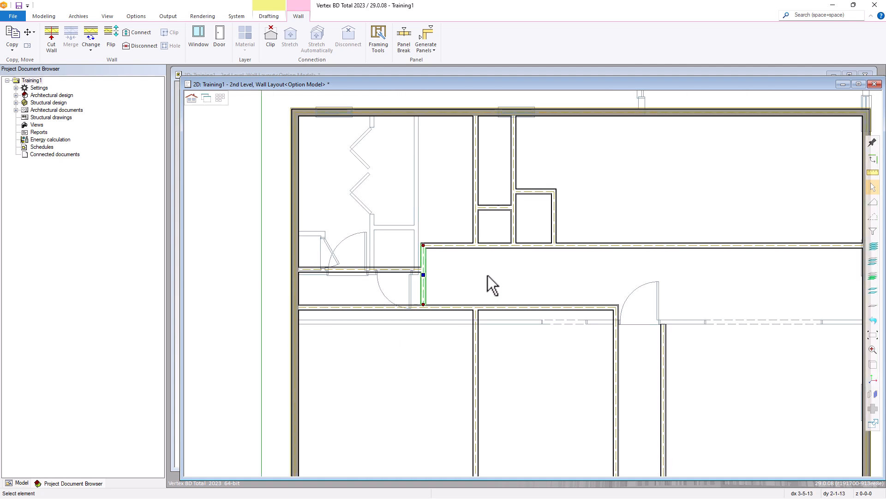
scroll(535, 286, "up", 2)
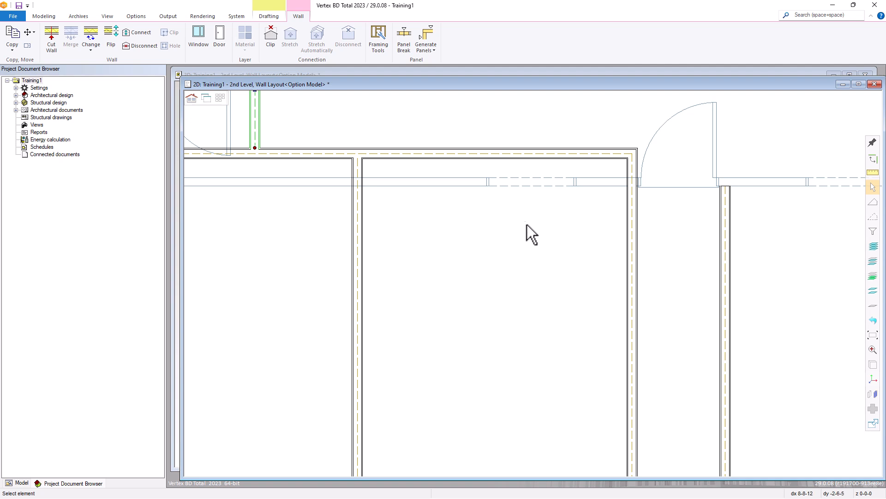
key("Escape")
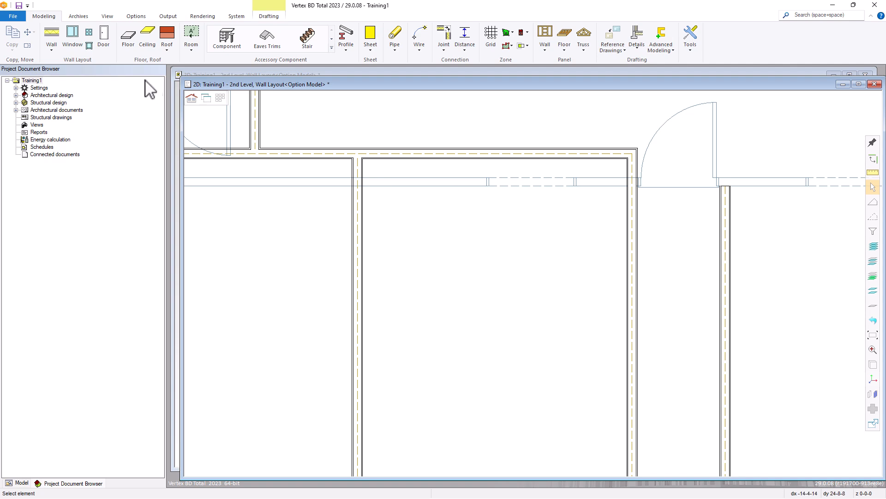
left_click(50, 37)
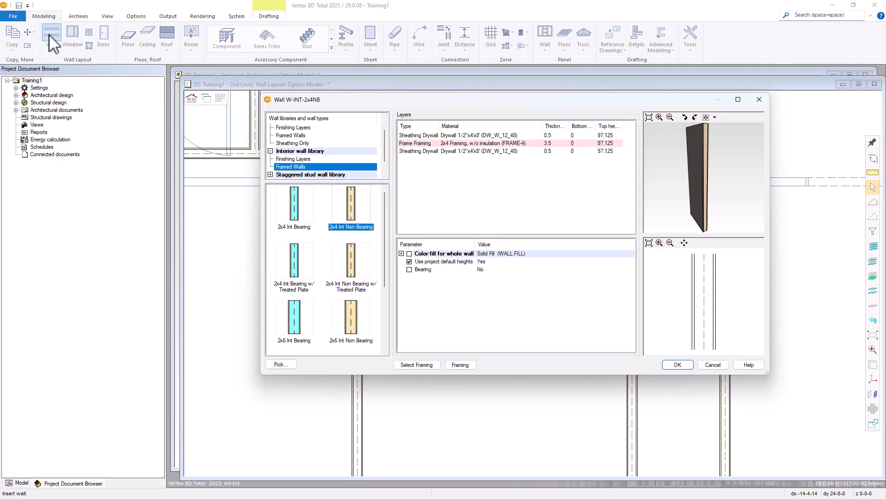
left_click(285, 365)
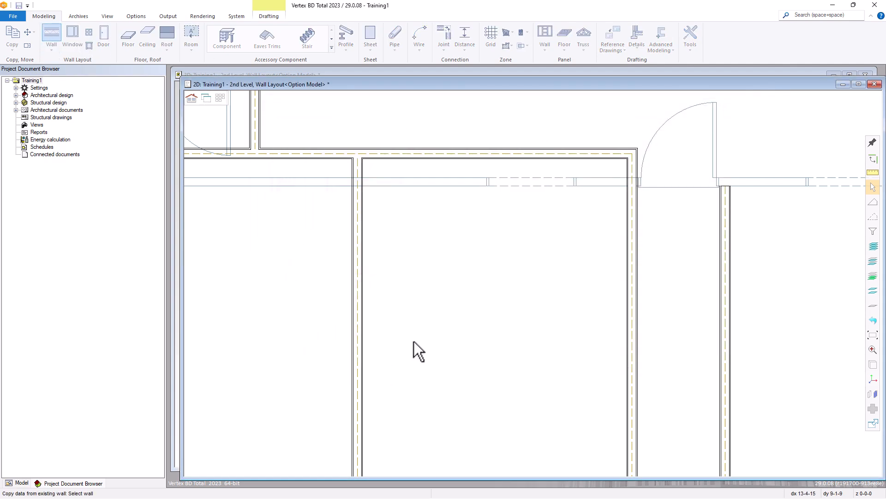
Step: Insert an L-shaped closet wall copying the existing interior wall's data, starting 5'4.5" from the middle room's upper-right inner corner, 2'4" down, then across to the right wall
left_click(378, 155)
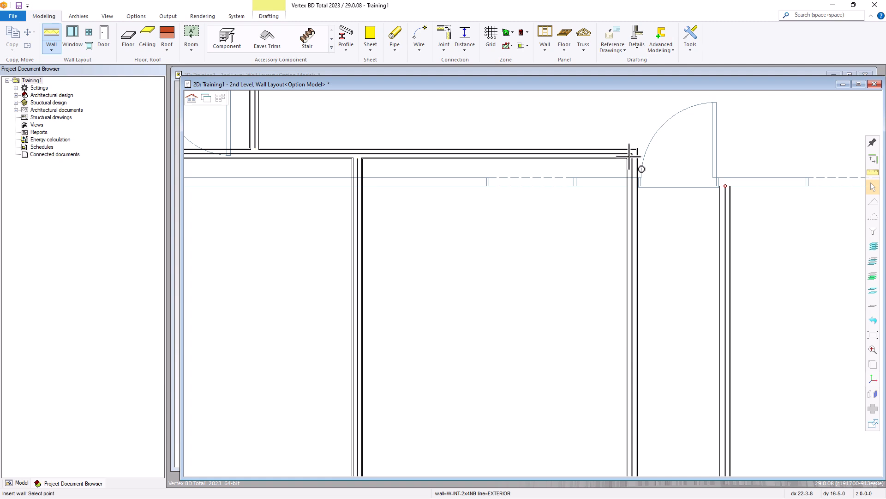
left_click(629, 156)
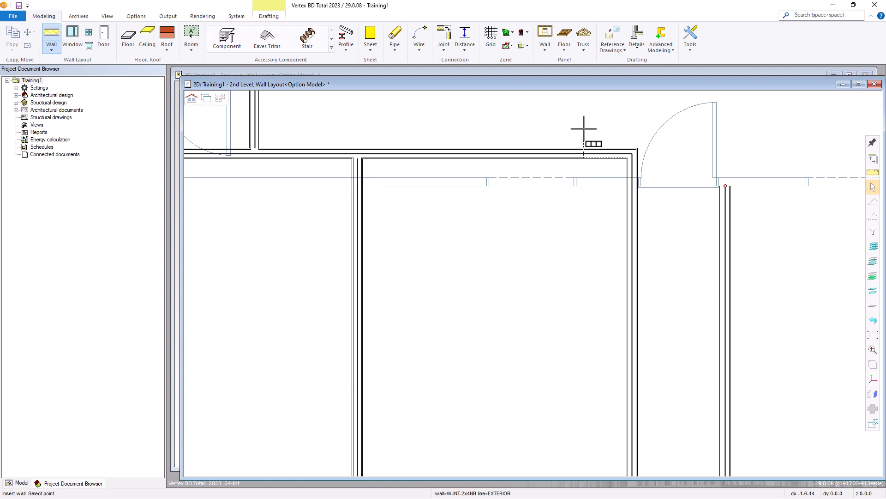
type("5'4")
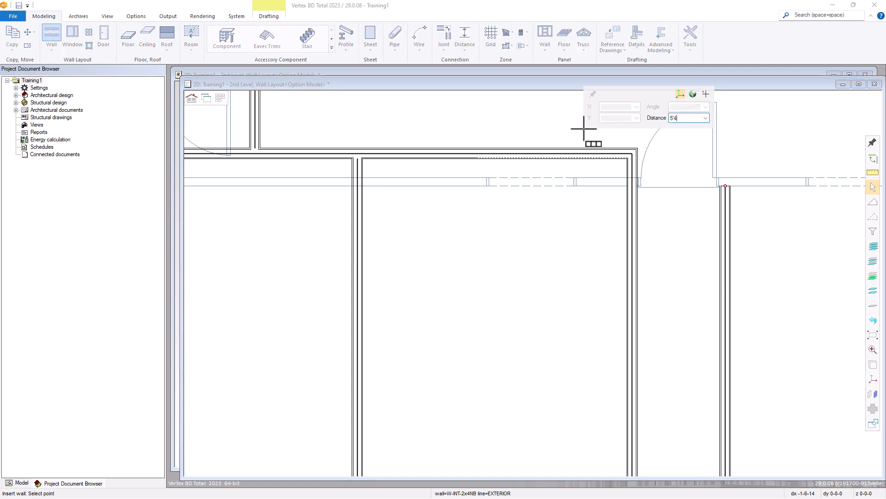
type(".5")
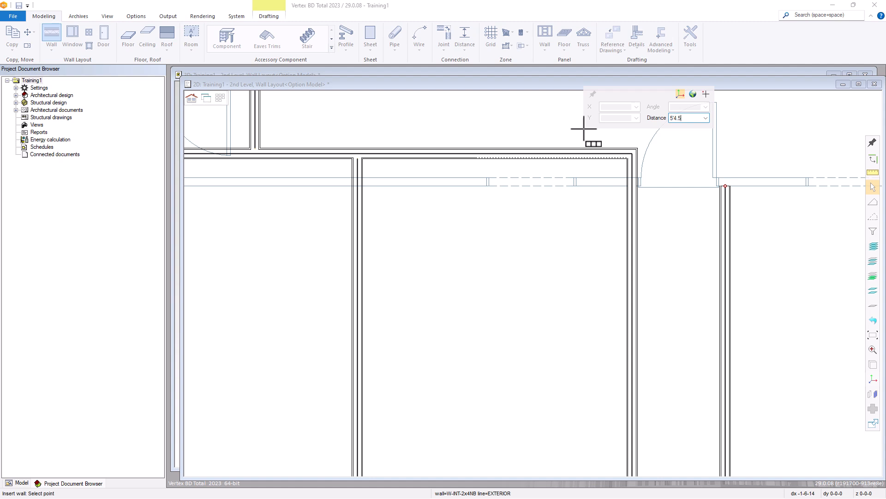
key("Return")
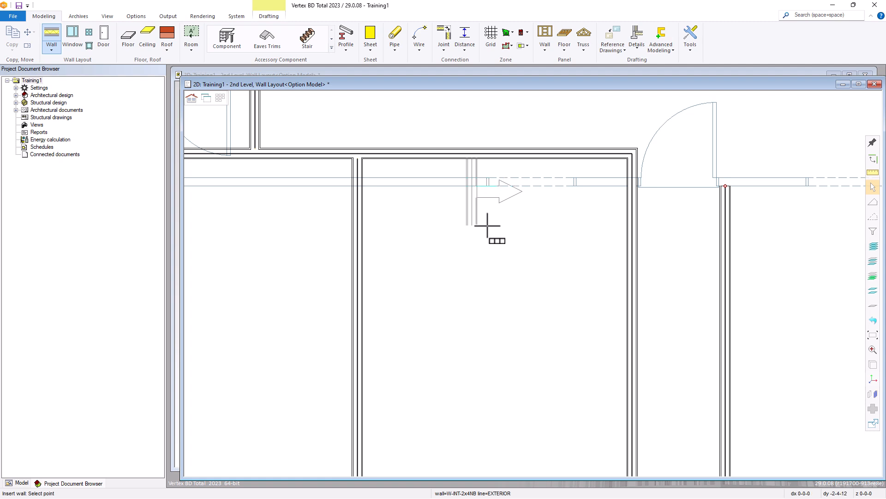
type("2'4")
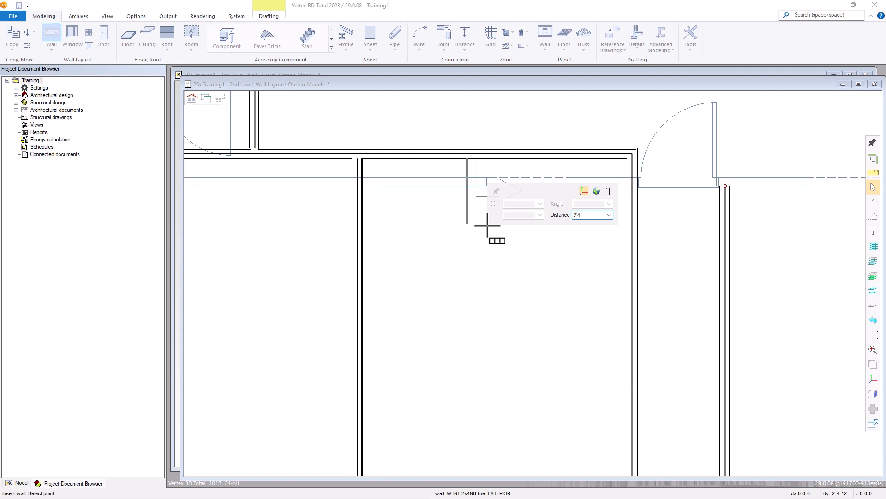
key("Return")
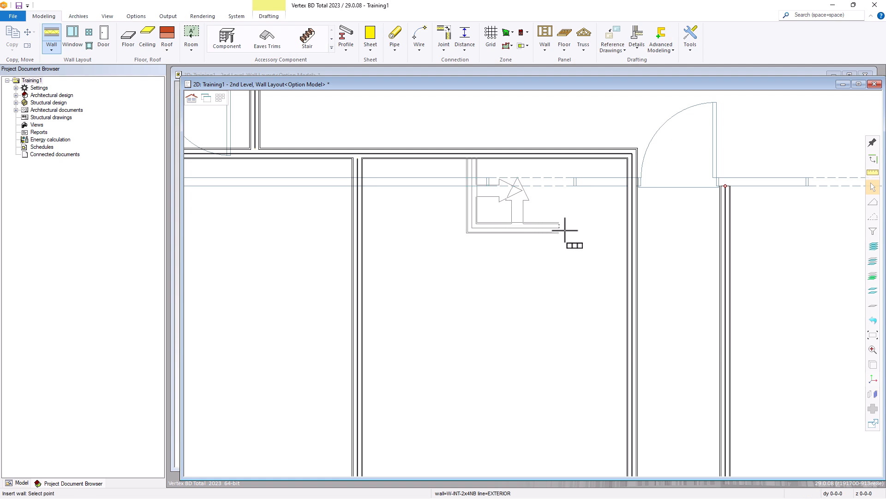
left_click(630, 222)
middle_click(614, 249)
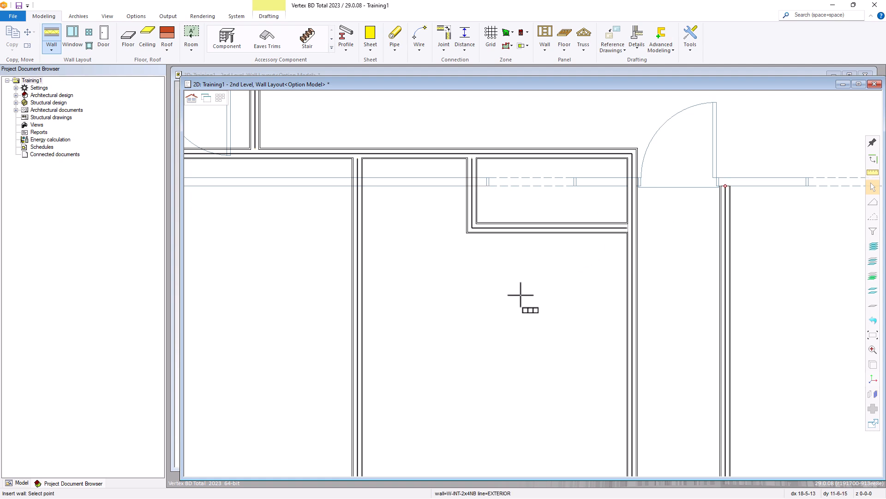
Step: Insert a vertical W-INT-2x4NB partition in the upper-right room, from the upper exterior wall down to the hallway wall
scroll(520, 286, "down", 2)
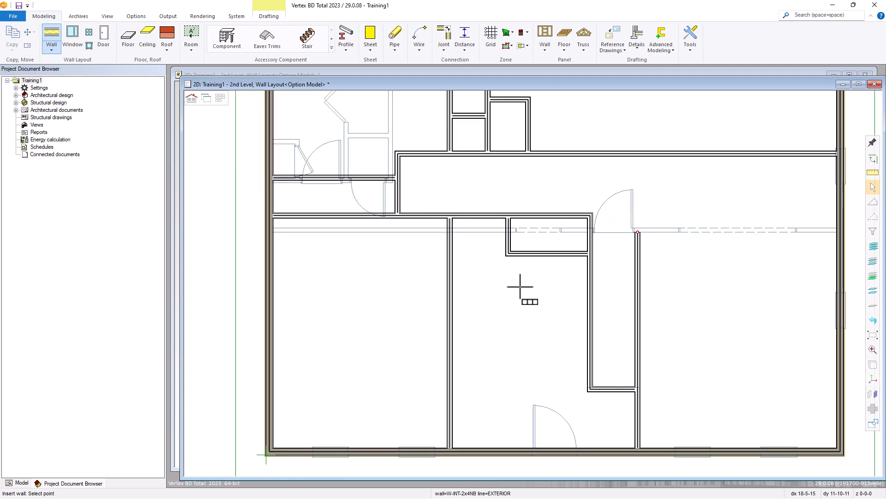
scroll(521, 286, "down", 1)
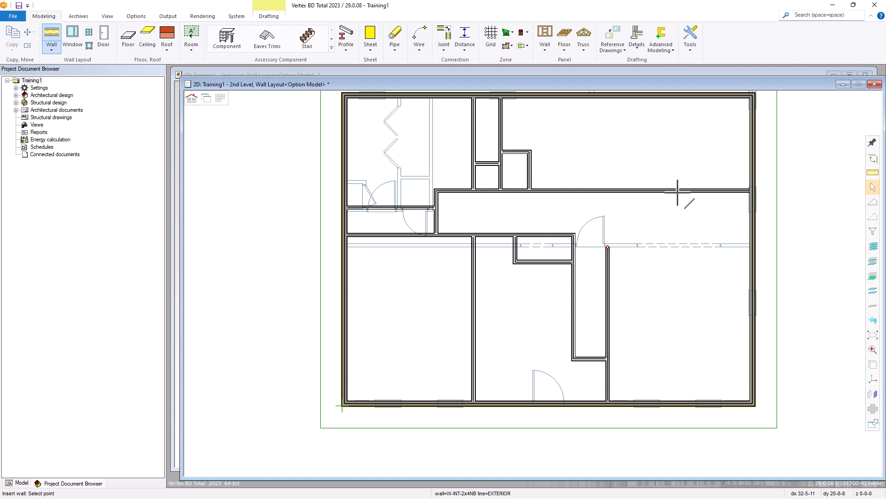
scroll(697, 175, "up", 2)
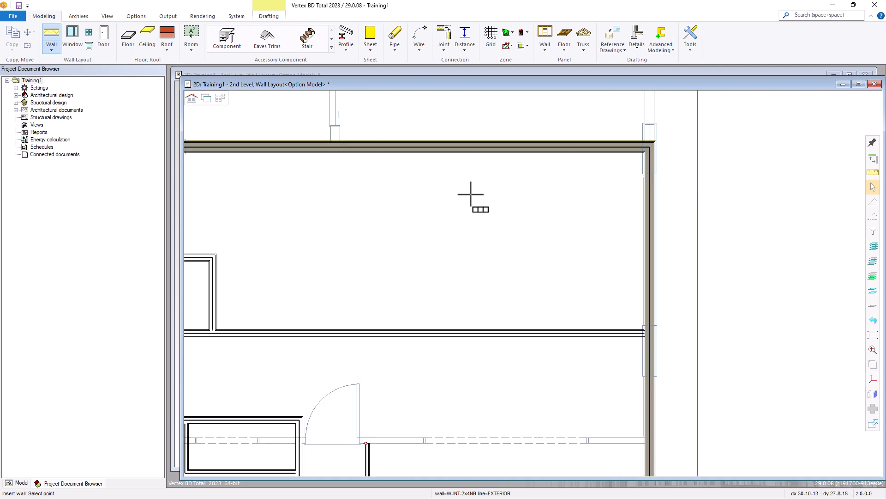
left_click(520, 153)
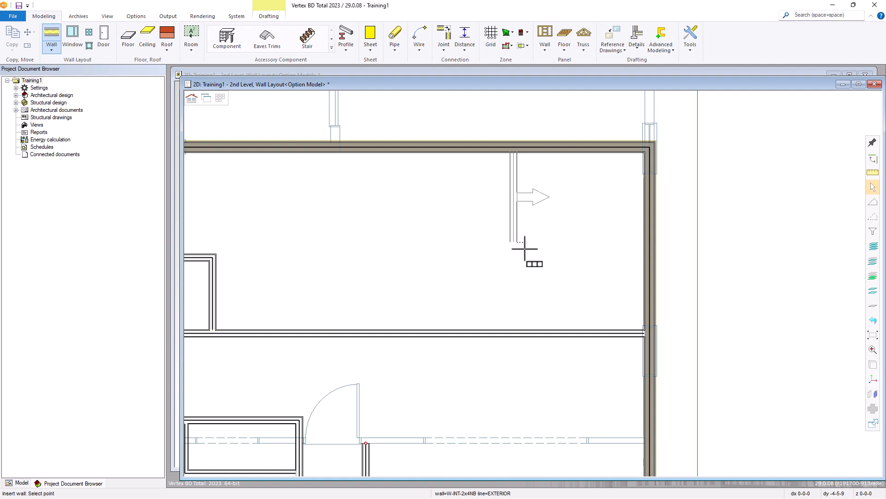
left_click(520, 331)
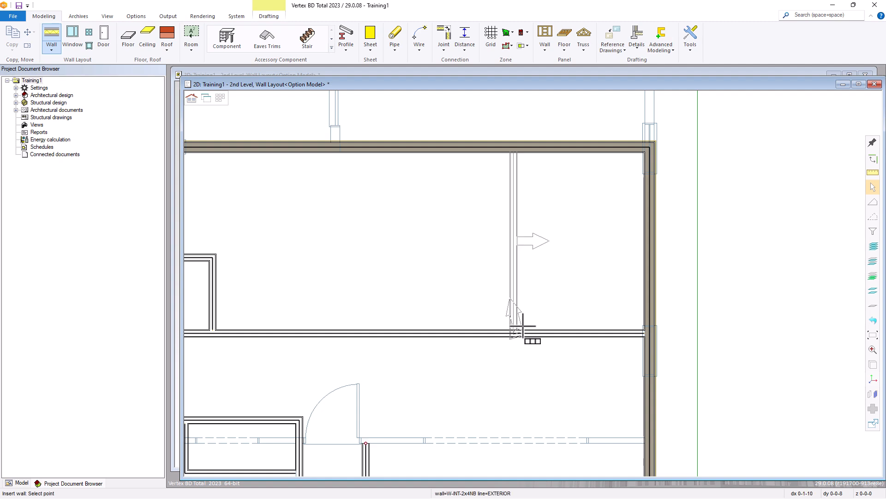
middle_click(555, 301)
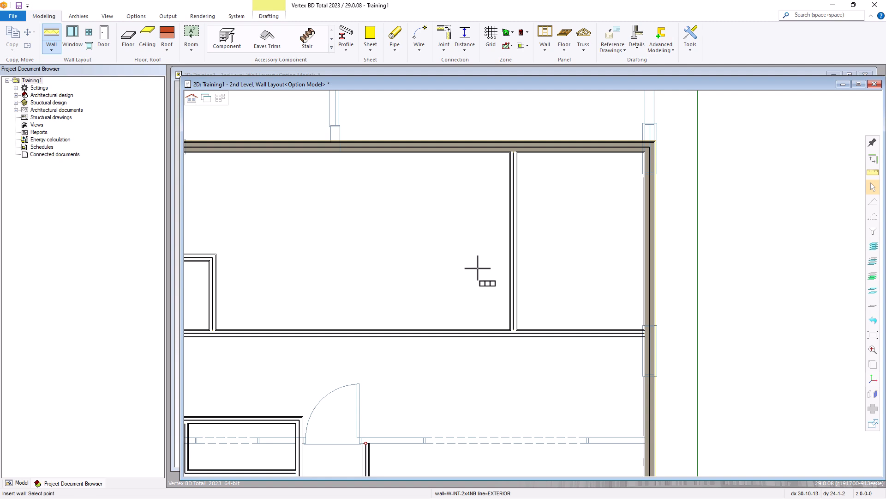
Step: Insert a short wall about 3'-1" long up from the hallway wall and a full-depth partition to its left
left_click(453, 278)
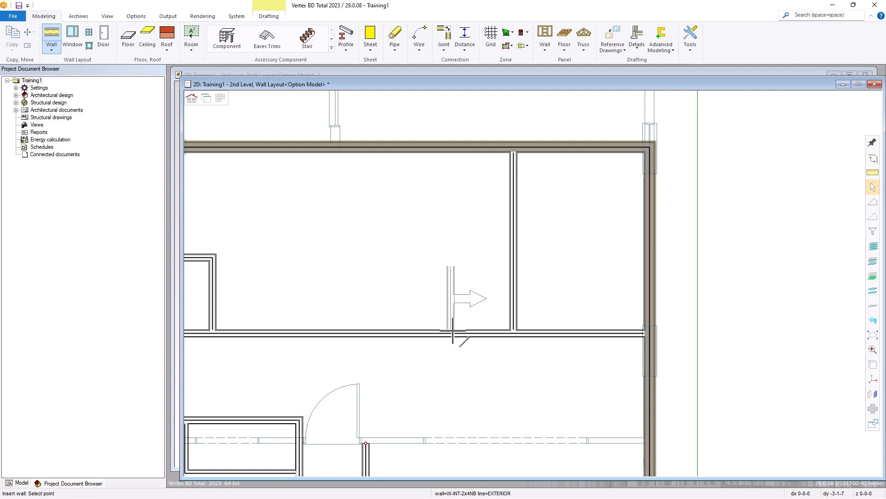
left_click(476, 301)
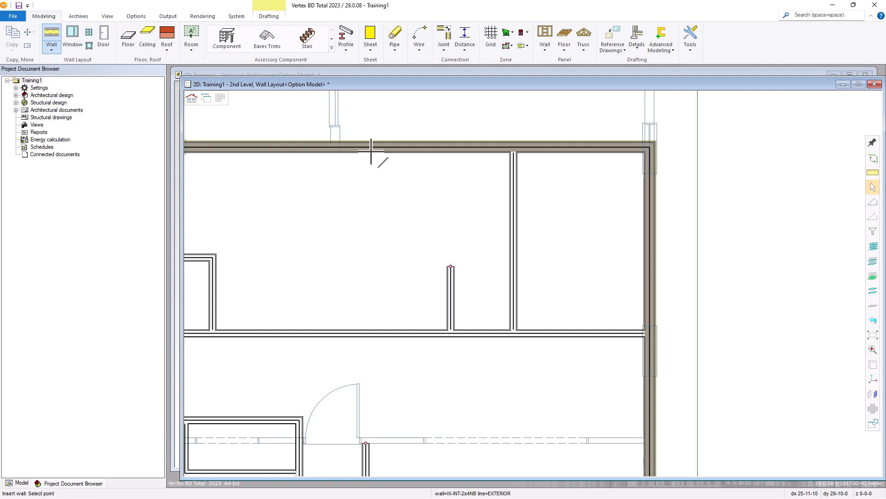
left_click(375, 164)
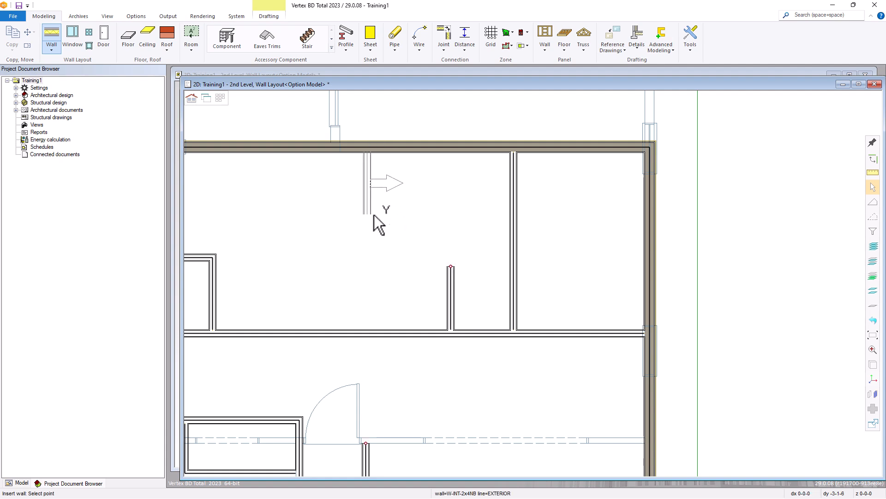
left_click(366, 334)
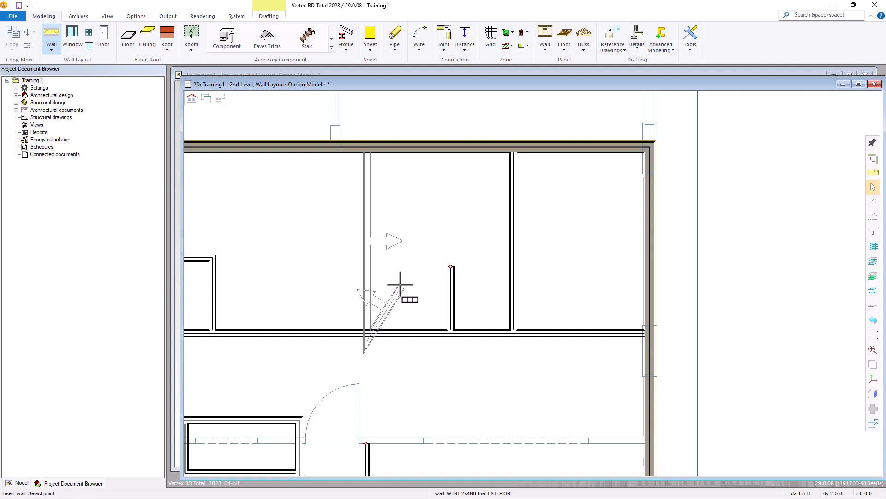
middle_click(401, 284)
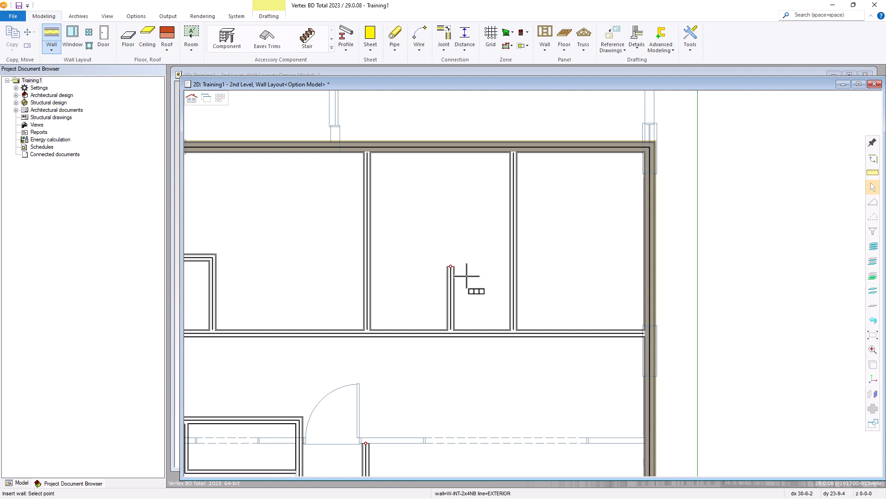
Step: Insert a horizontal wall from the short wall's upper end to the full-depth partition on its right, enclosing a closet
scroll(465, 275, "up", 2)
left_click(460, 264)
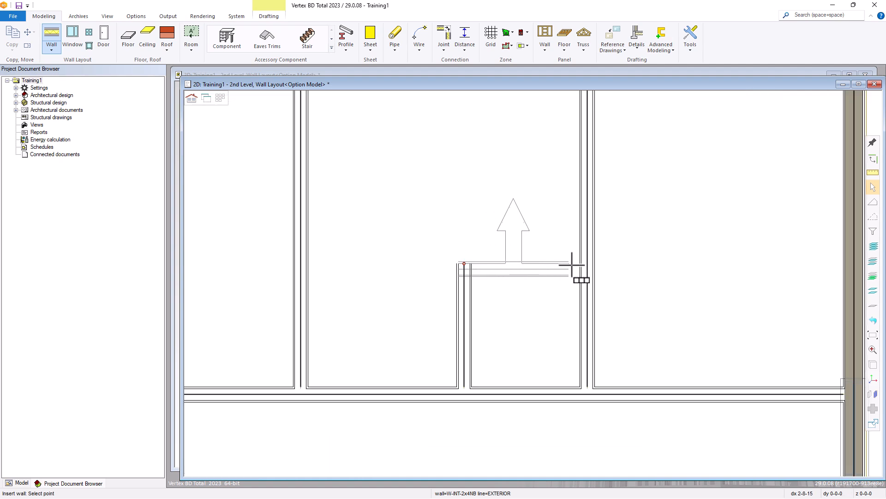
left_click(557, 266)
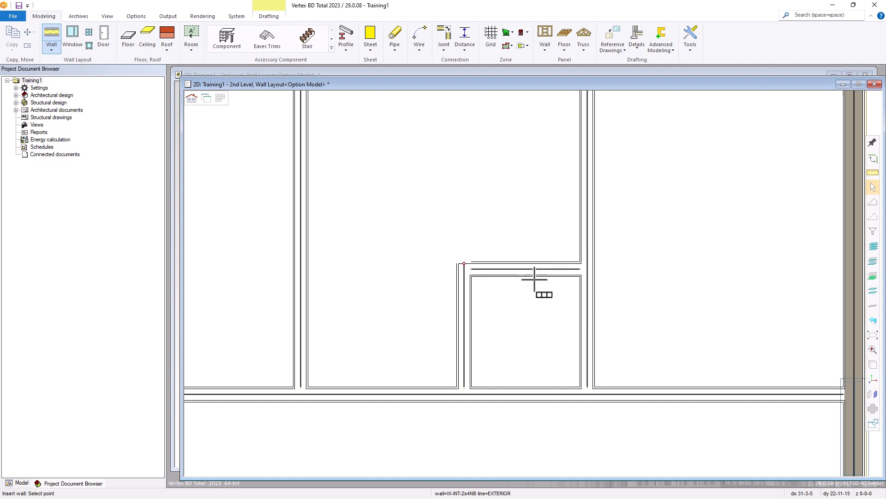
key("Escape")
Step: Join the left end of the closet's horizontal wall to the short vertical wall with a corner connection, and save the drawing
left_click(486, 270)
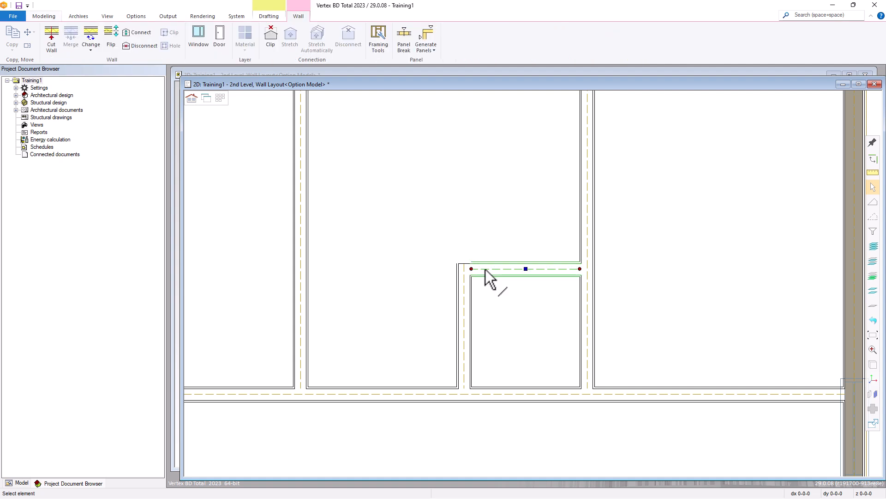
right_click(471, 269)
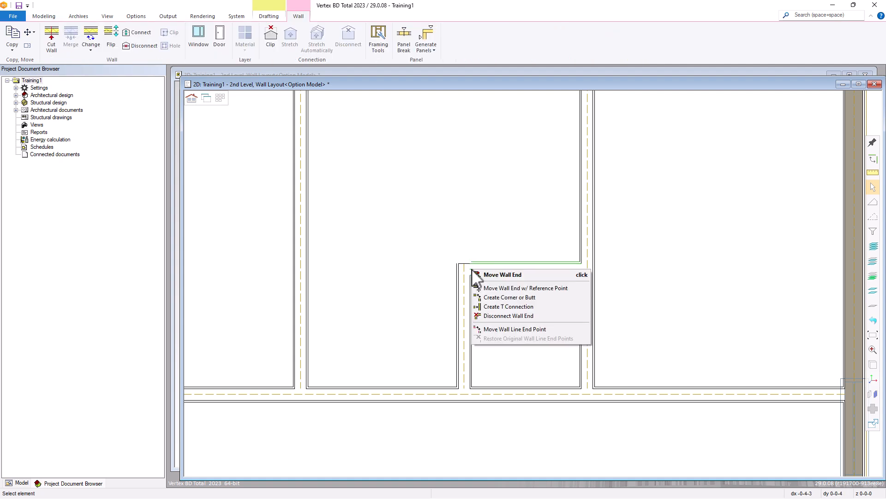
left_click(493, 298)
left_click(463, 299)
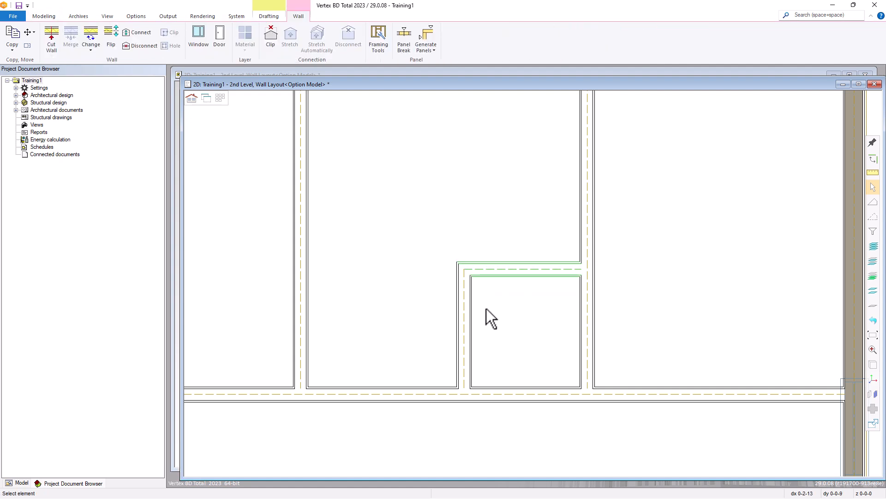
scroll(492, 326, "down", 3)
scroll(540, 263, "up", 1)
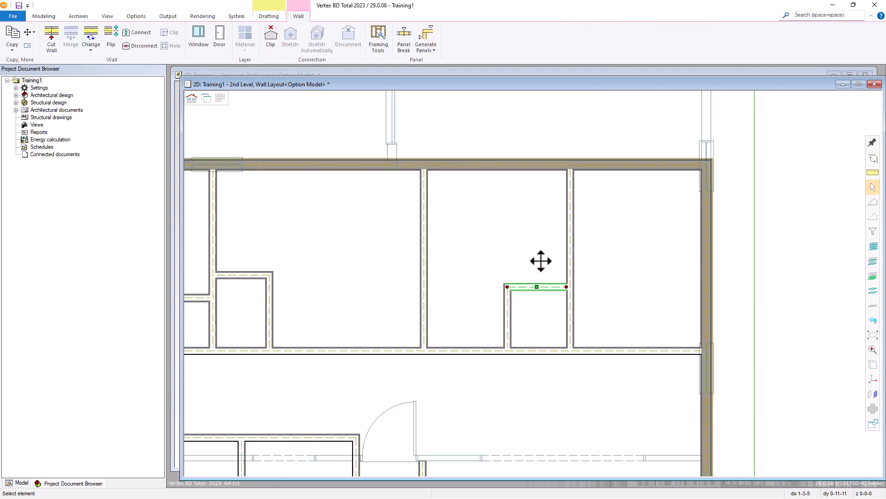
key("Escape")
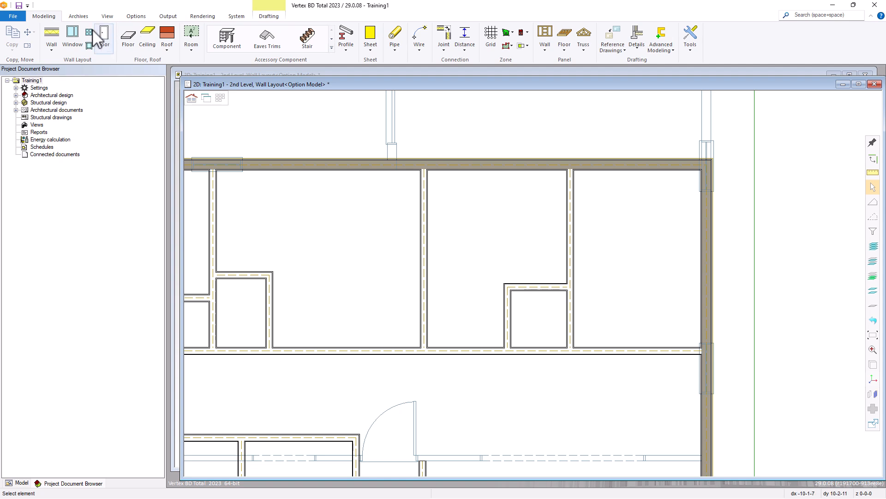
left_click(19, 5)
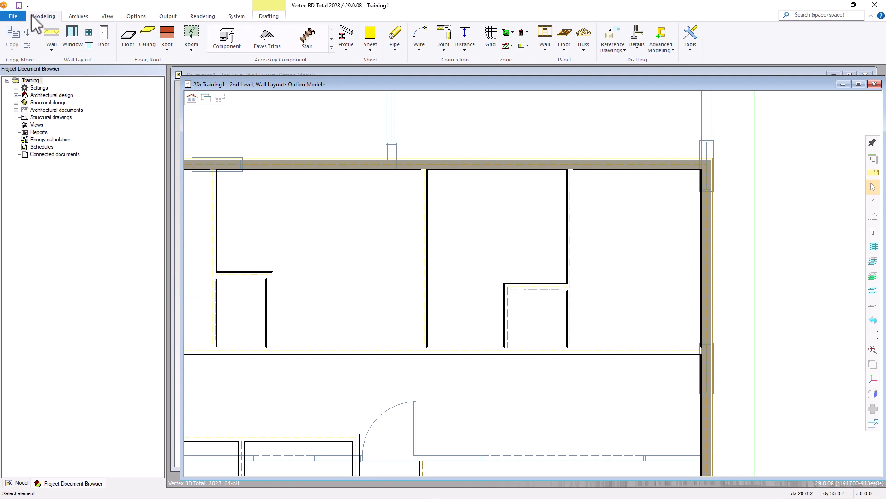
Step: Check the 2D constraint manager and automatic constraints settings in the usage preferences for drawings and models
left_click(14, 15)
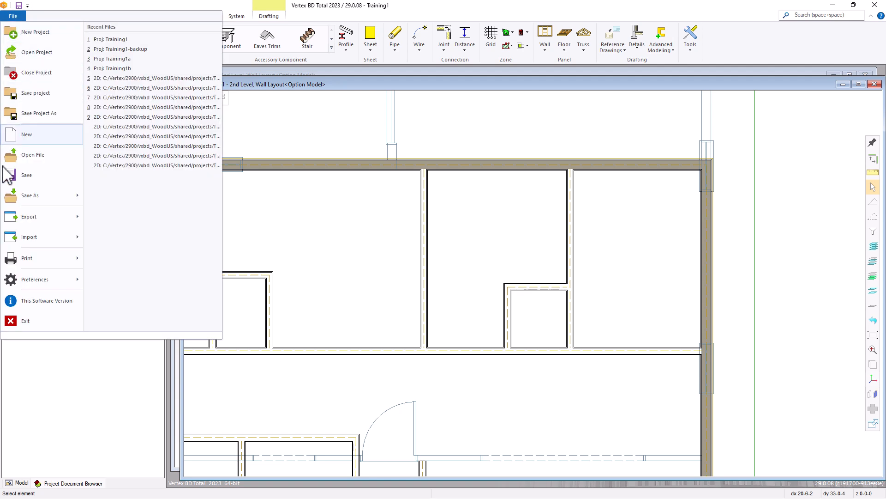
mouse_move(28, 284)
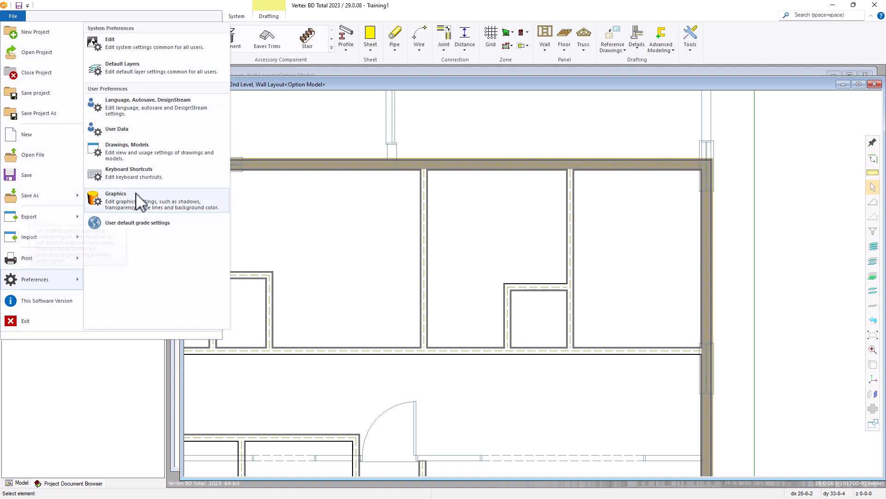
left_click(140, 151)
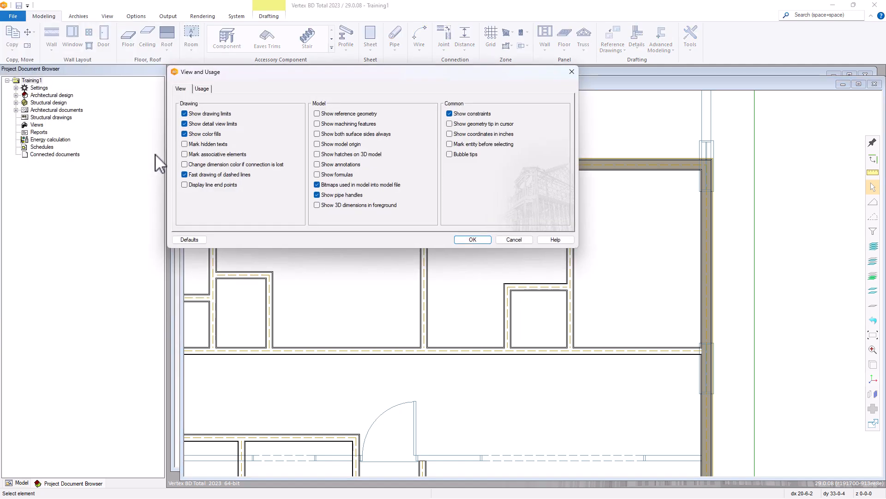
left_click(203, 89)
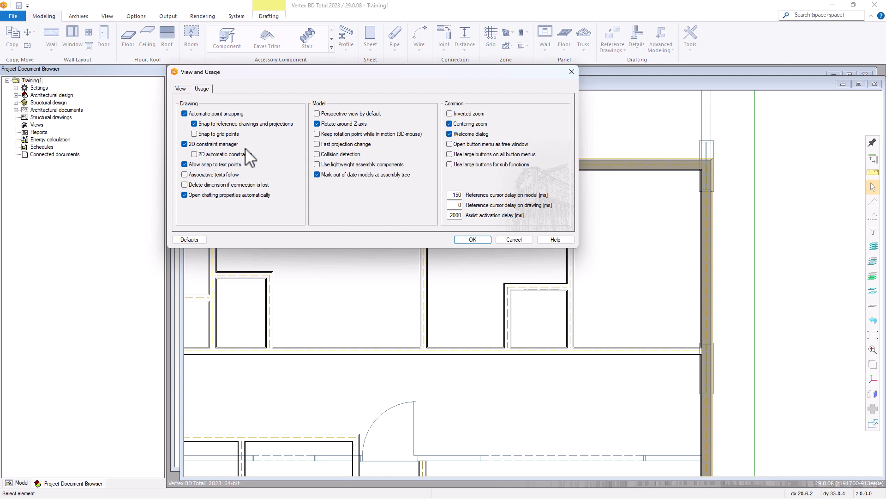
left_click(480, 240)
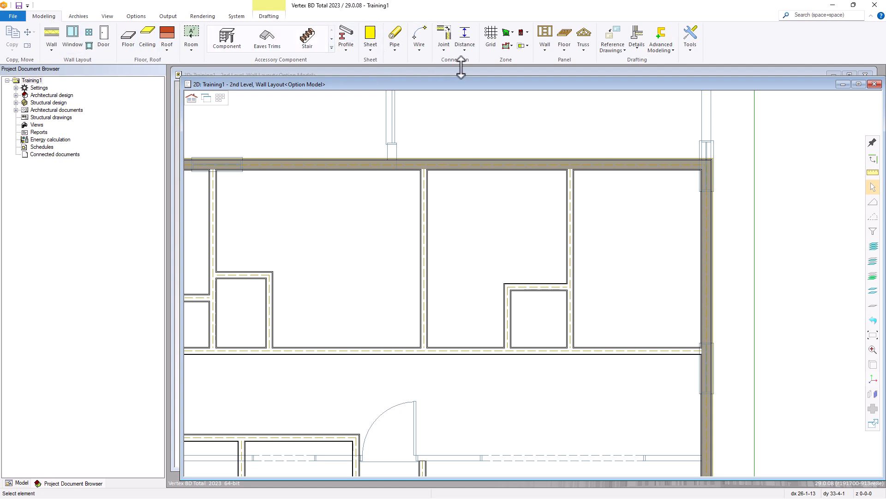
Step: Add a distance constraint of 6'-6" between the right exterior wall's inner face and the nearest full-depth partition
left_click(267, 17)
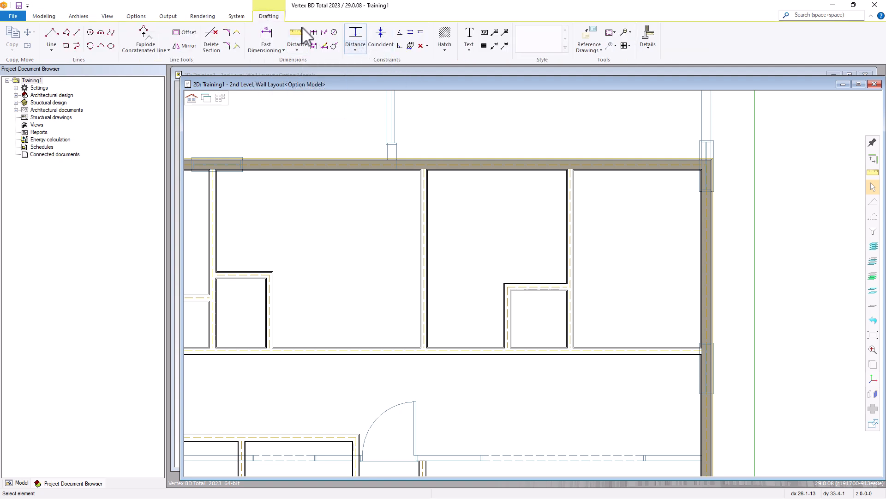
left_click(356, 37)
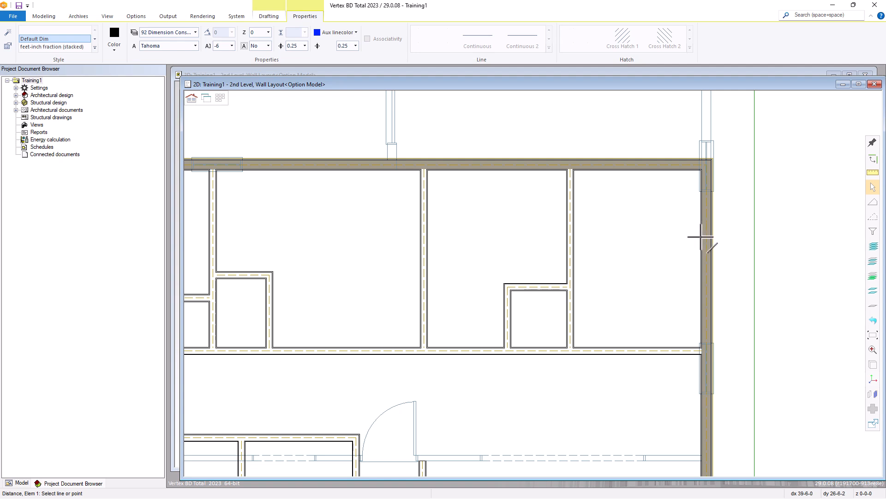
left_click(702, 229)
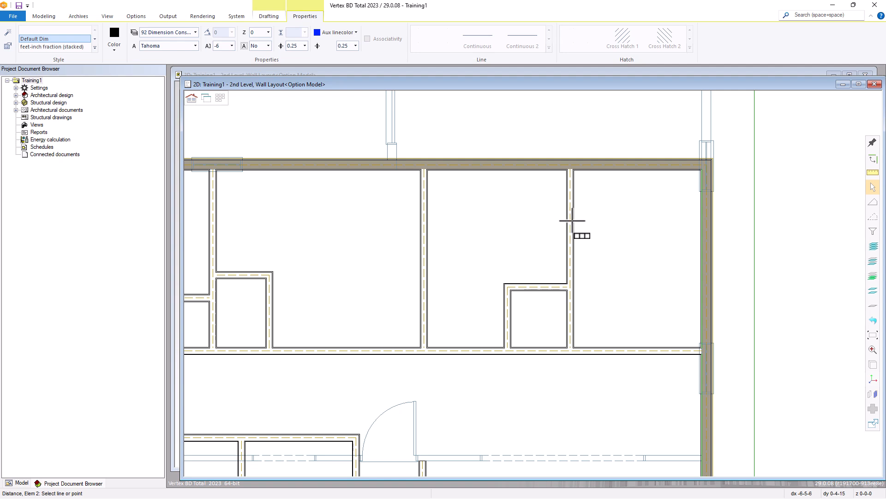
left_click(572, 220)
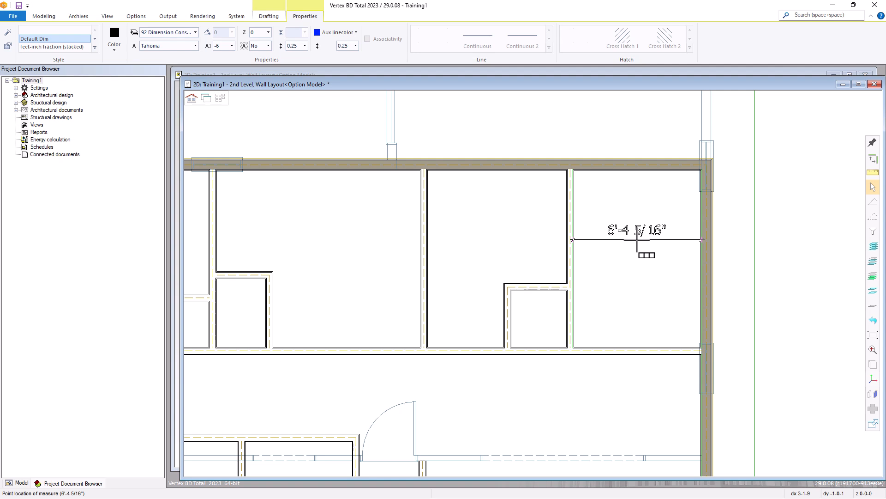
left_click(637, 240)
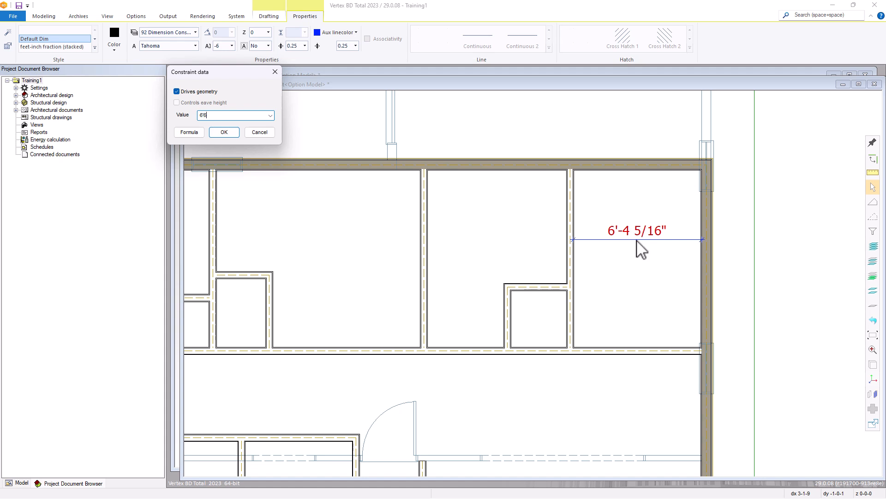
left_click(224, 132)
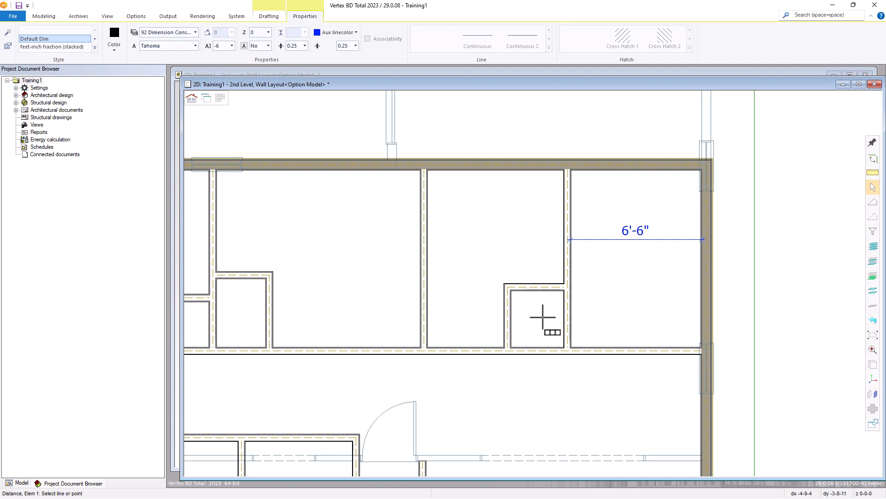
Step: Constrain the inside width of the closet beside that partition to 2'-6", measured between its two vertical walls
scroll(549, 324, "up", 1)
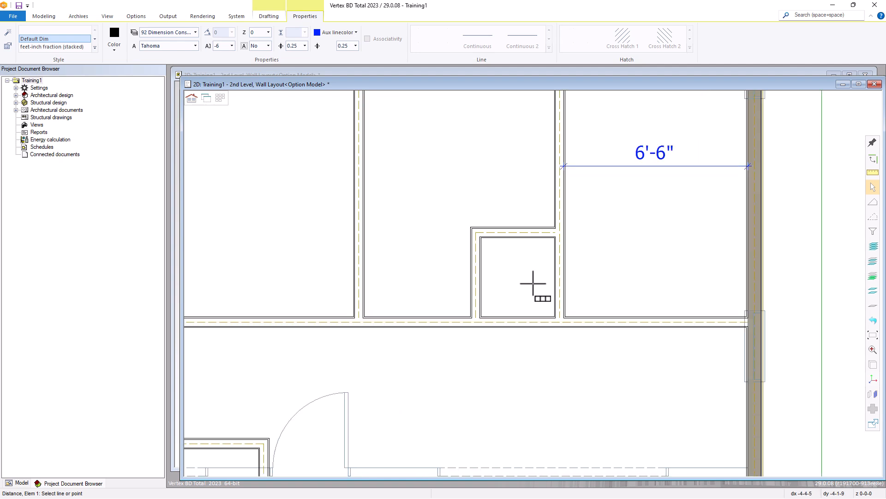
left_click(555, 270)
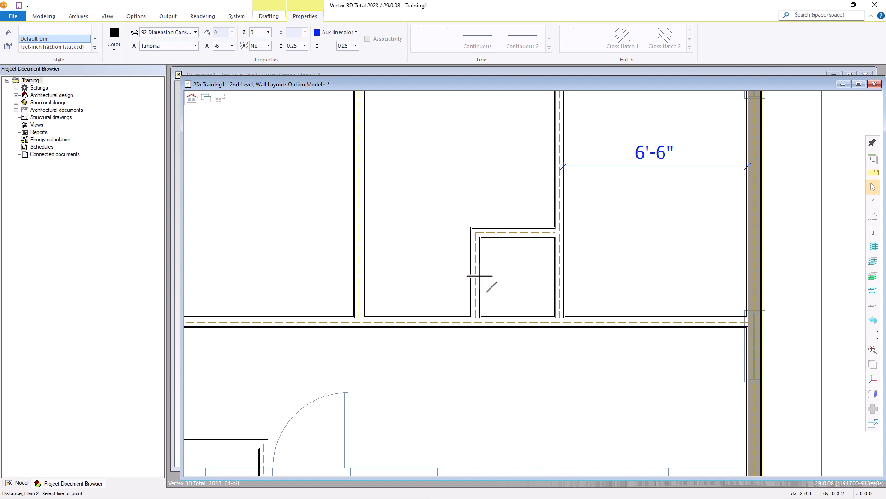
left_click(479, 276)
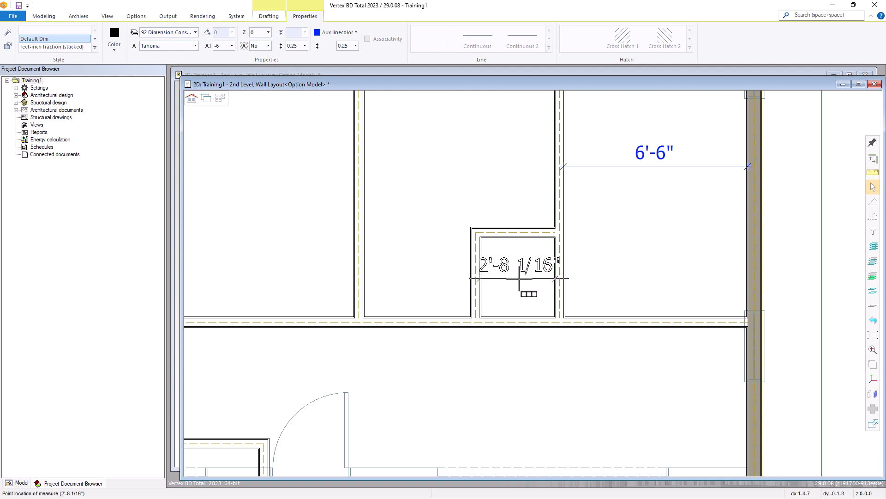
left_click(519, 278)
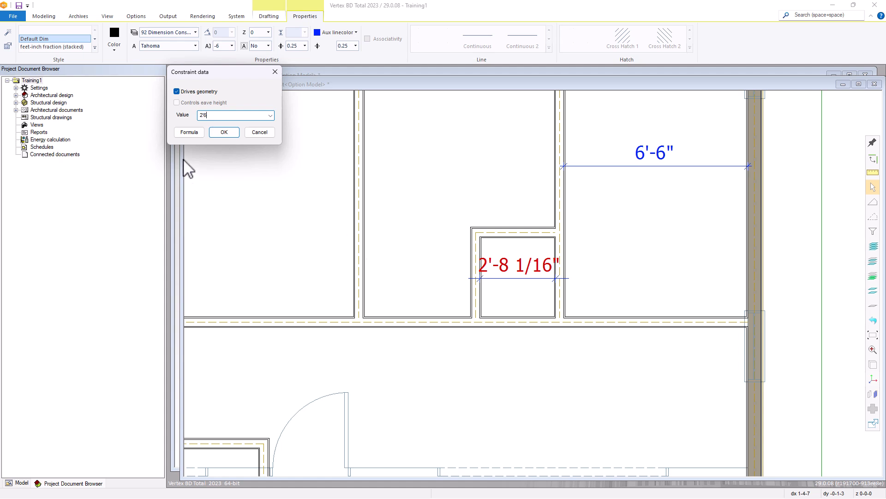
left_click(224, 132)
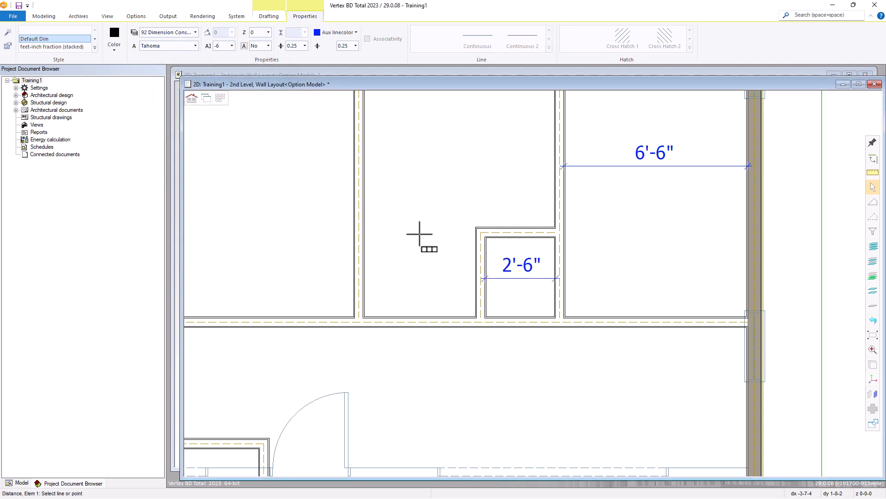
Step: Add a 5'-8 1/2" distance constraint between the closet's left wall face and the full-depth partition to its left
scroll(420, 235, "down", 2)
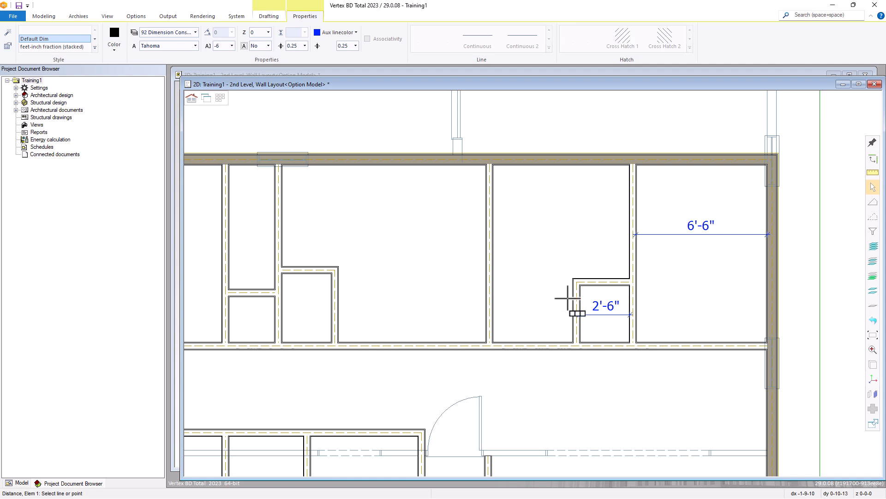
scroll(554, 314, "up", 1)
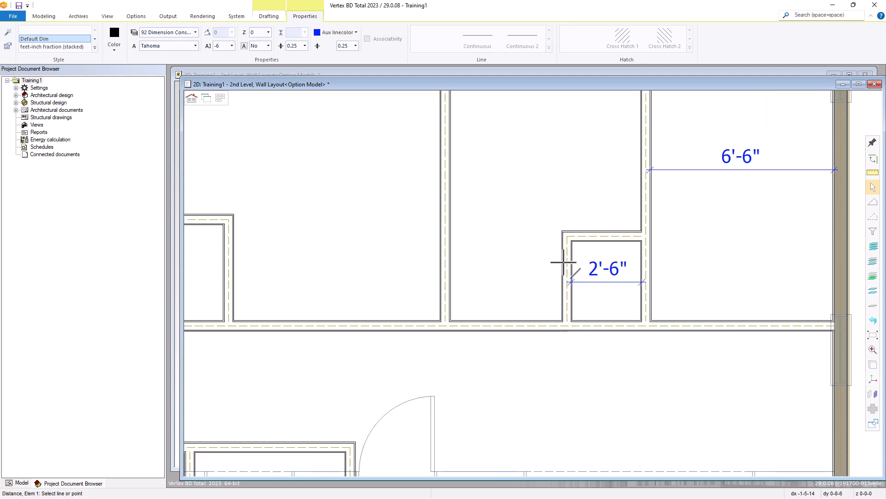
left_click(563, 261)
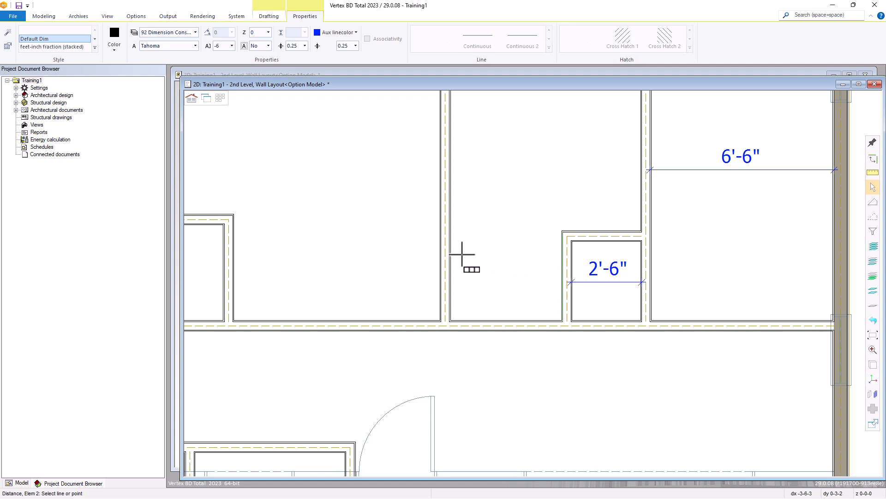
left_click(449, 257)
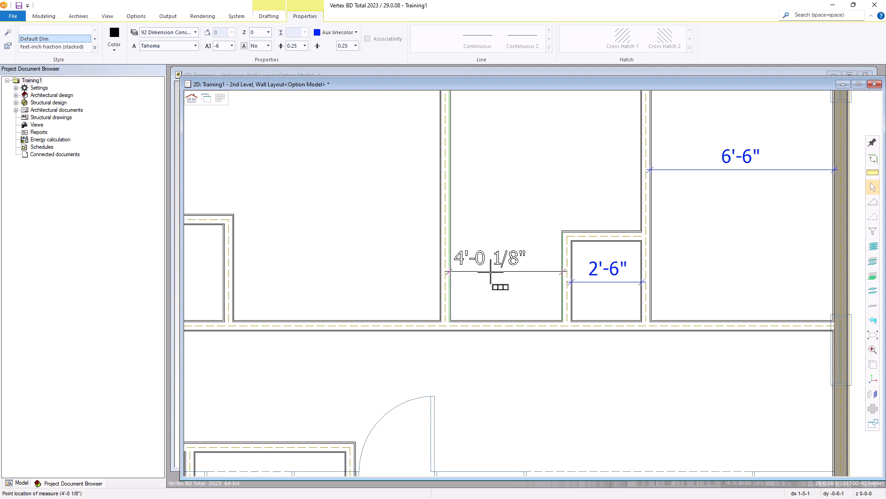
left_click(503, 269)
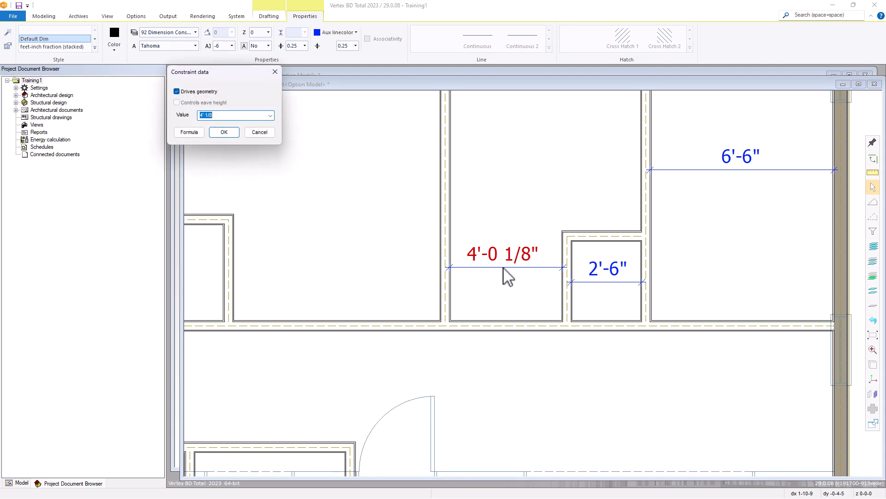
type("5'8.5")
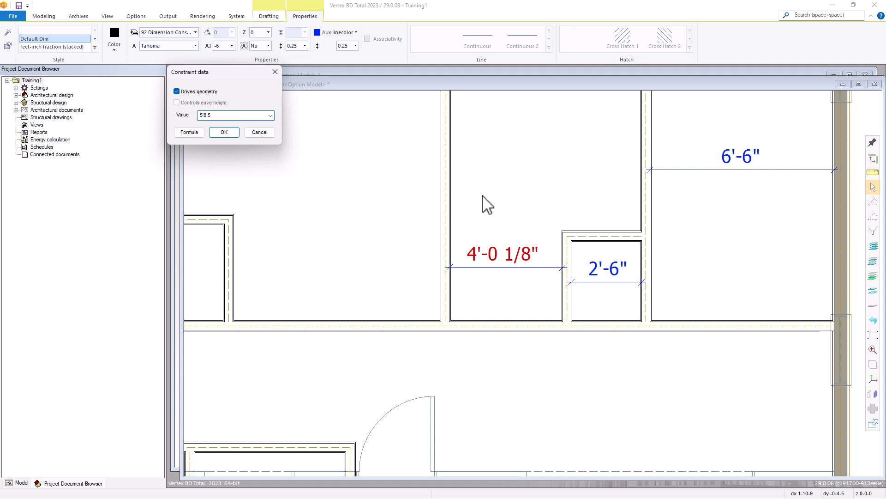
left_click(225, 133)
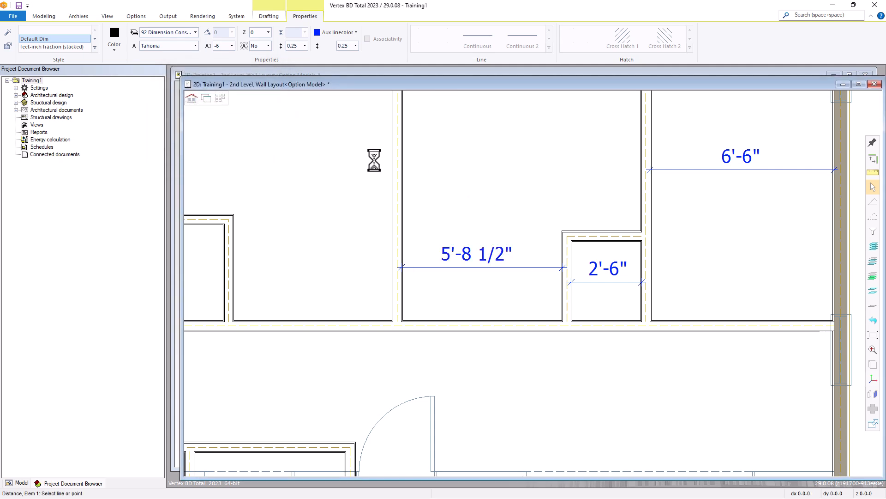
Step: Constrain the distance from the upper exterior wall's inner face to the closet's horizontal wall to 5'-1", and end the constraint command
scroll(468, 204, "down", 1)
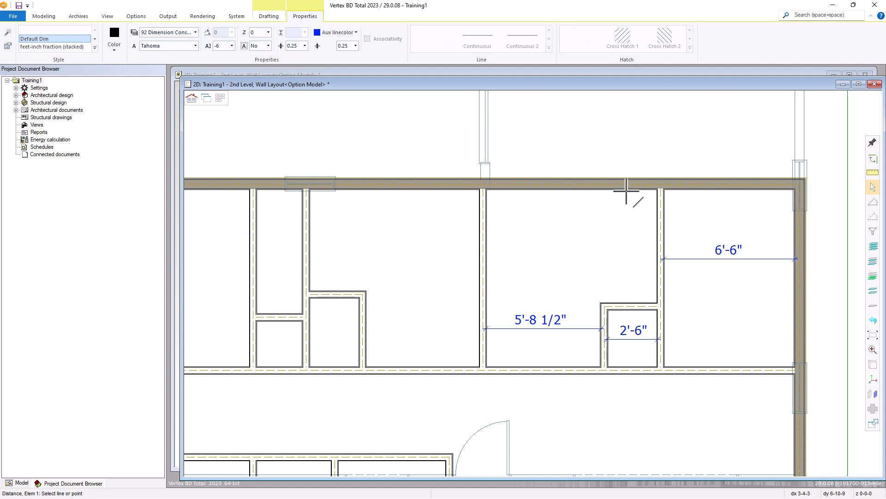
left_click(627, 188)
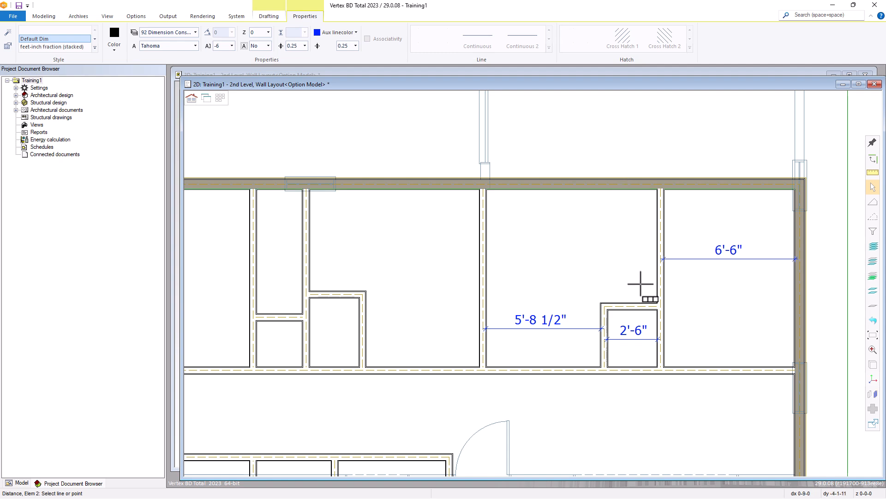
left_click(631, 304)
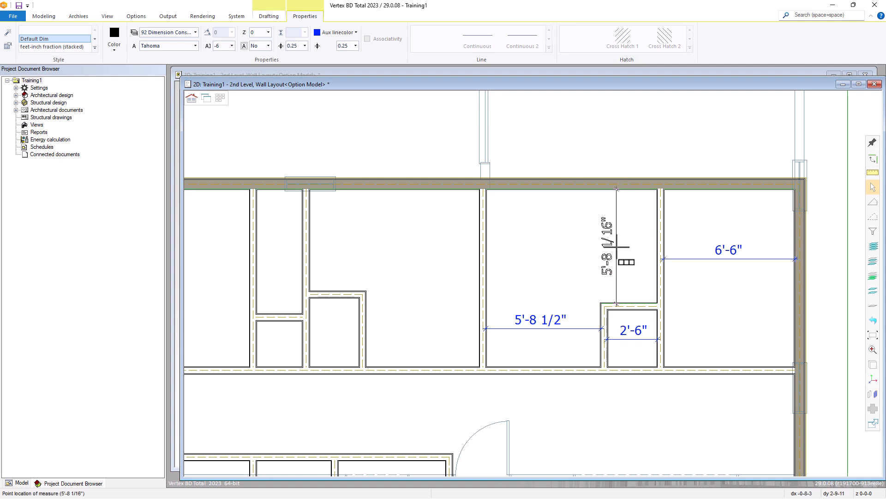
left_click(622, 246)
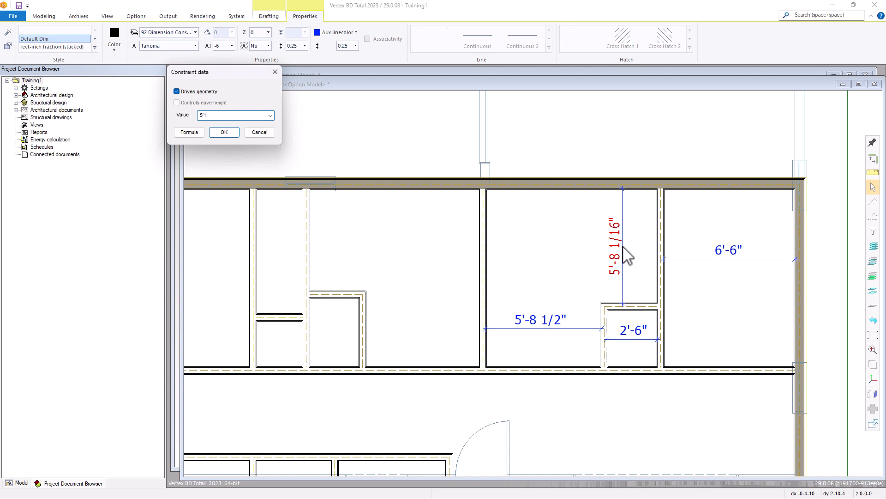
key("Return")
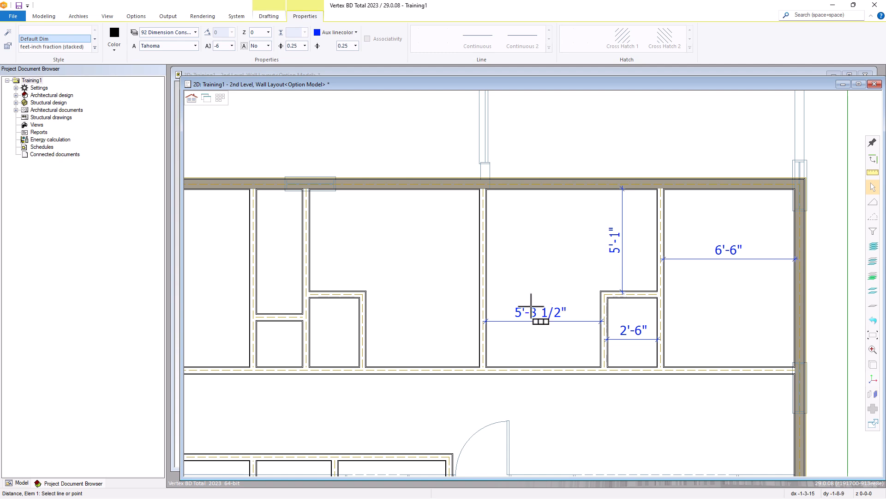
key("Escape")
Step: Extend the upper end of the vertical wall beside the door opening to the hallway's upper wall with a T connection
middle_click_drag(589, 316, 518, 310)
scroll(517, 309, "down", 5)
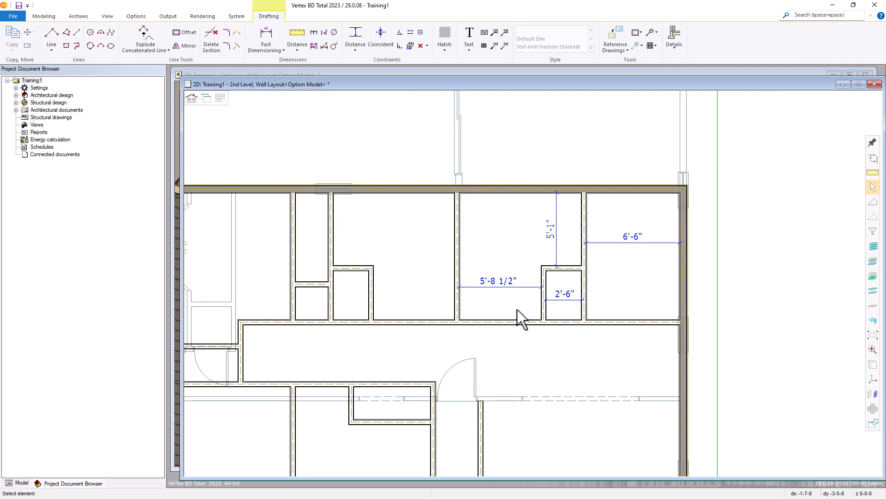
scroll(517, 313, "up", 4)
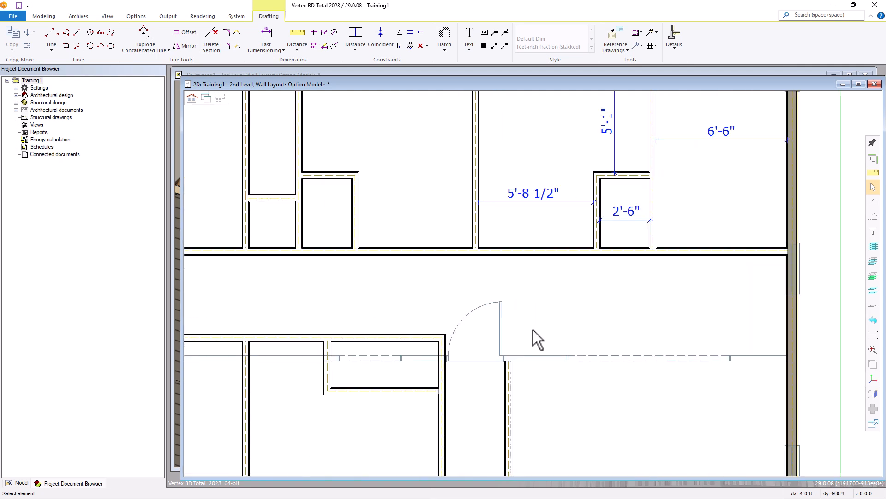
left_click(510, 373)
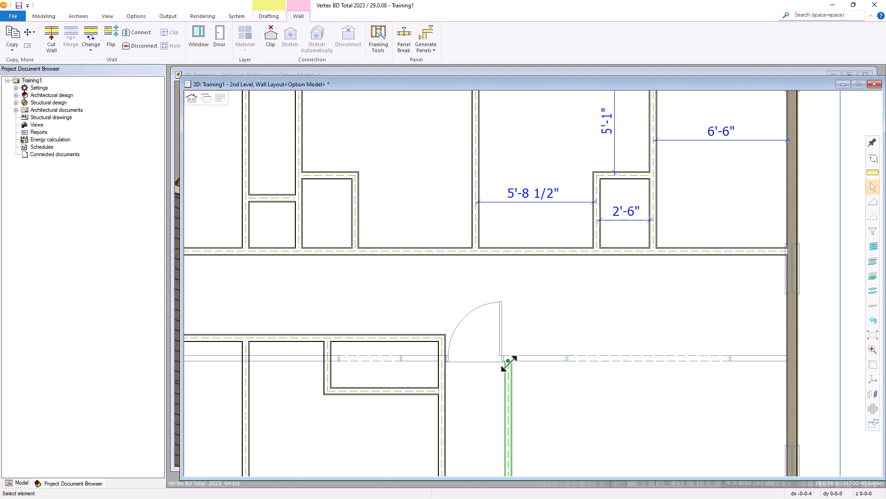
mouse_move(508, 362)
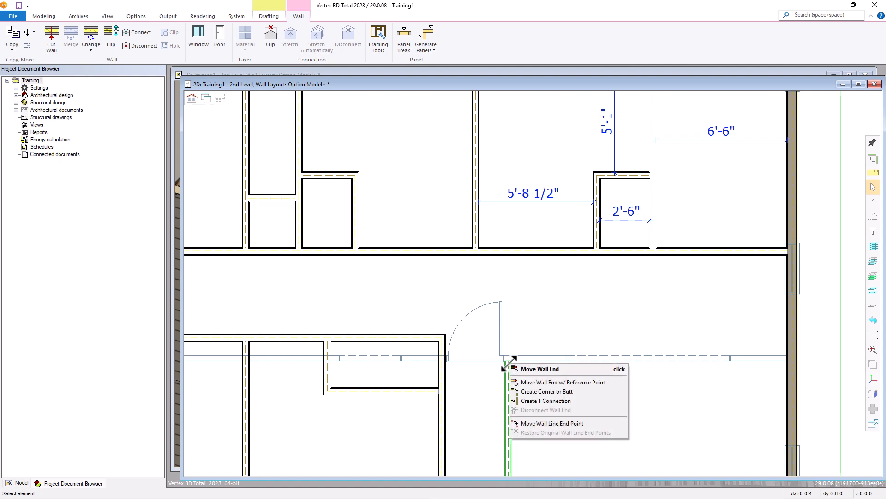
left_click(534, 400)
left_click(512, 253)
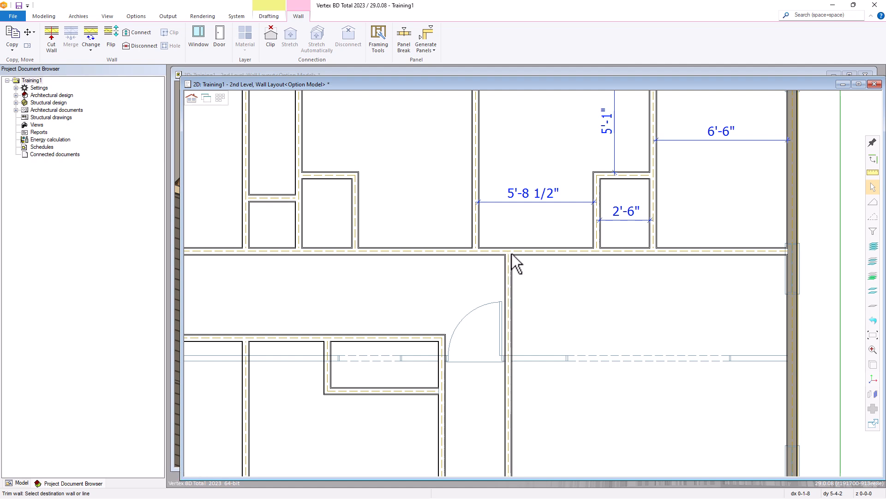
key("Escape")
Step: Start a door insertion using the Interior - 6 Panel door 2/8ISW6-R with its default parameters
scroll(603, 320, "down", 5)
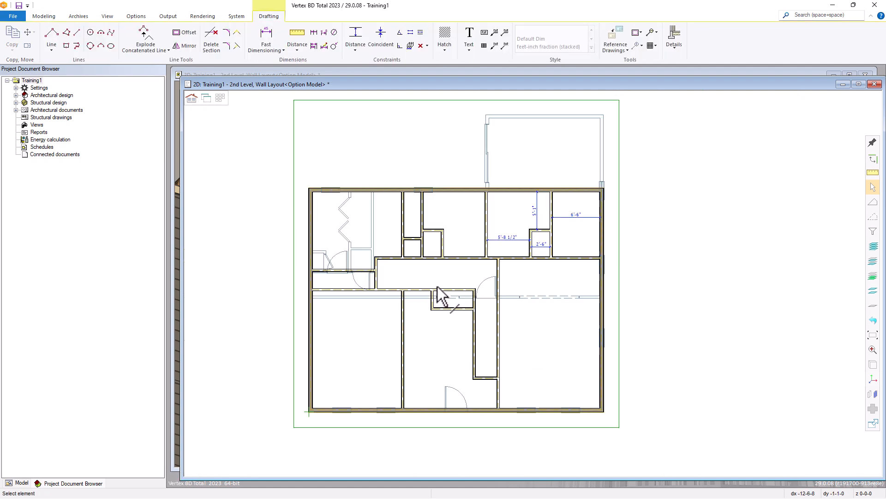
scroll(439, 297, "up", 2)
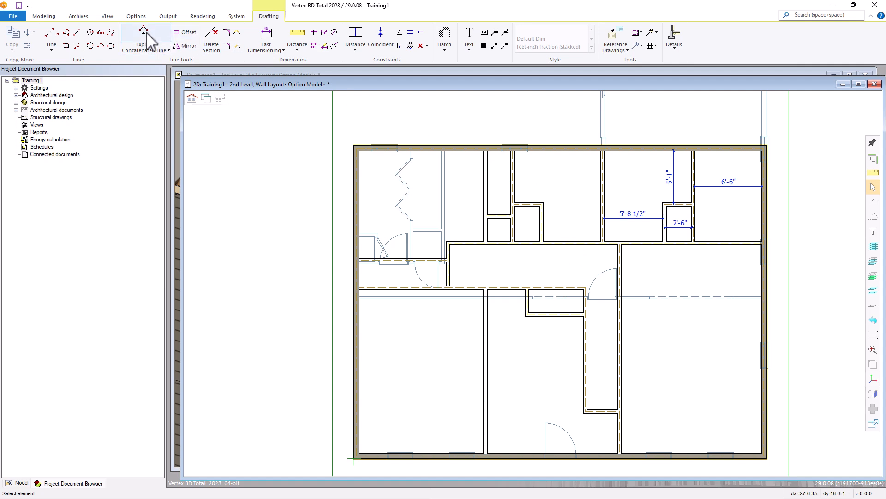
left_click(46, 17)
left_click(104, 39)
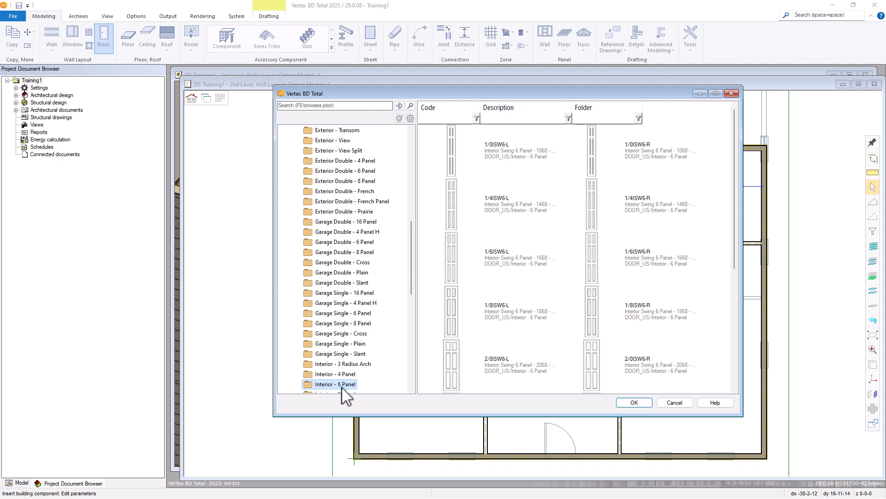
scroll(702, 281, "down", 3)
scroll(737, 315, "down", 1)
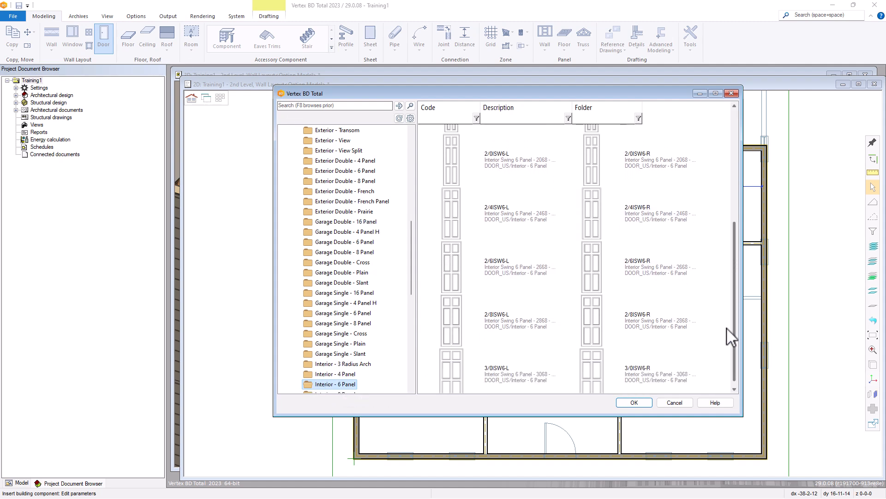
left_click(639, 325)
double_click(645, 337)
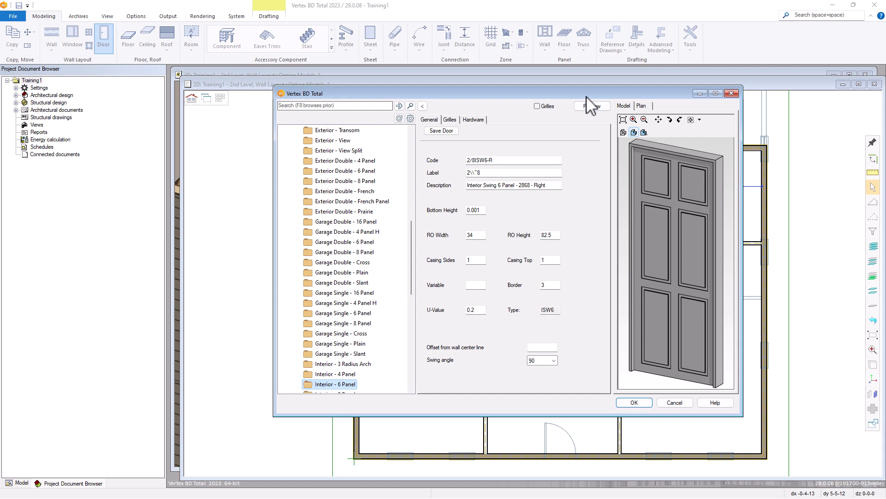
left_click(634, 402)
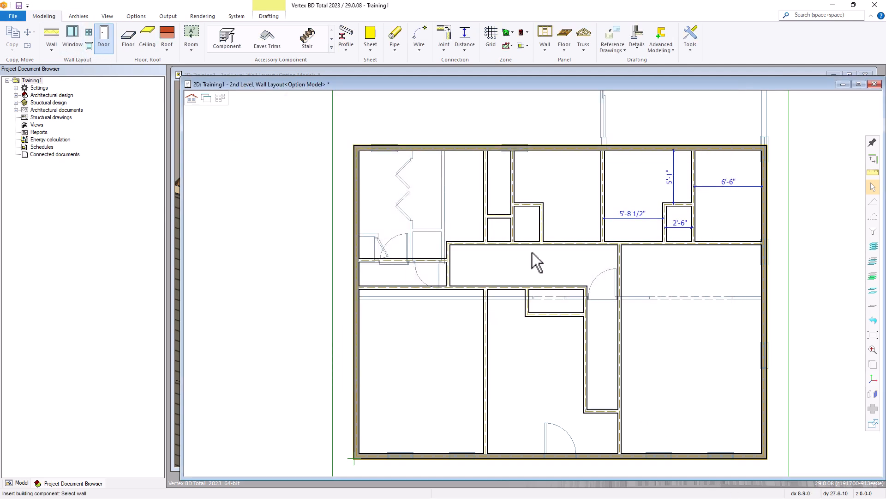
Step: Pick the hallway's lower wall for the door, mirror and invert its swing, and use its right edge as the reference point
scroll(569, 283, "up", 1)
left_click(550, 262)
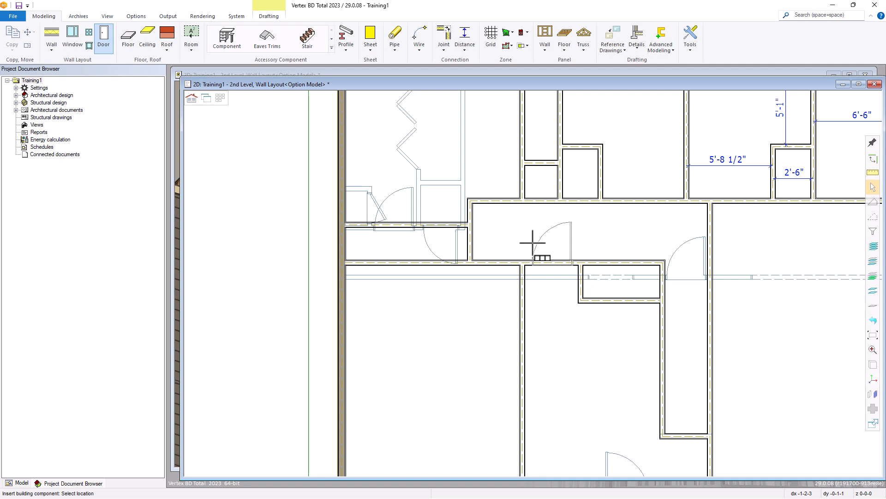
right_click(532, 242)
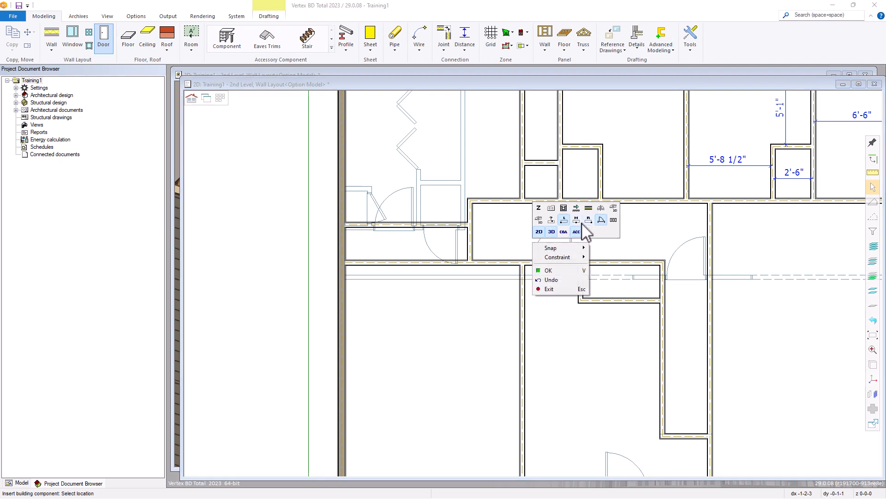
left_click(601, 208)
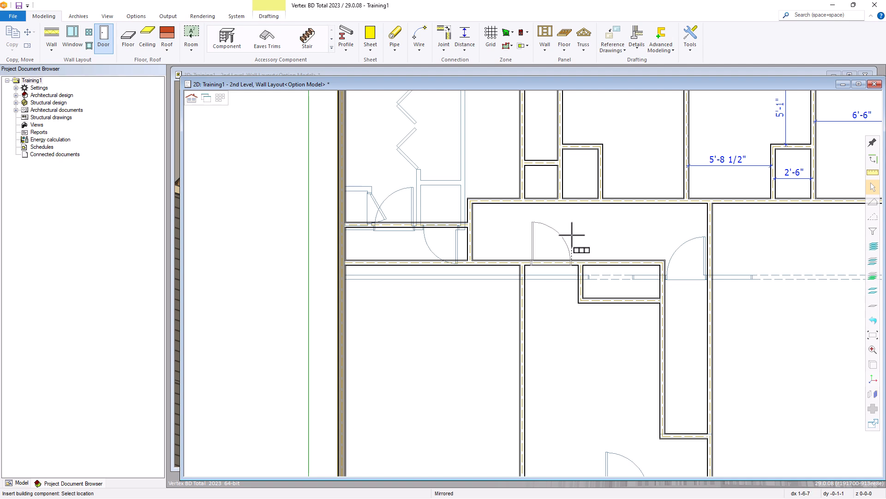
right_click(572, 235)
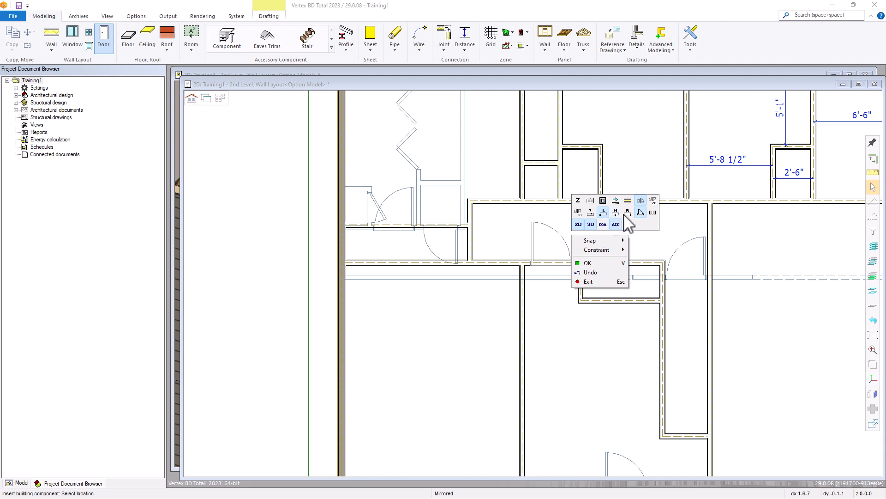
left_click(628, 215)
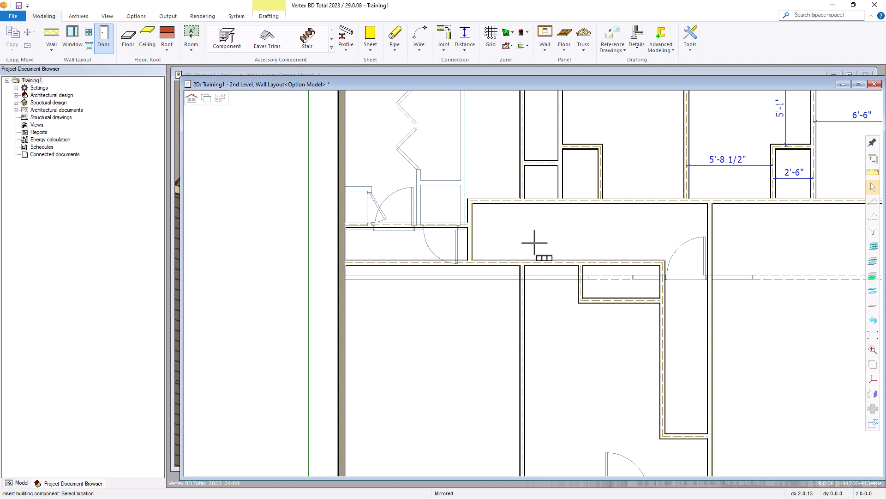
right_click(535, 245)
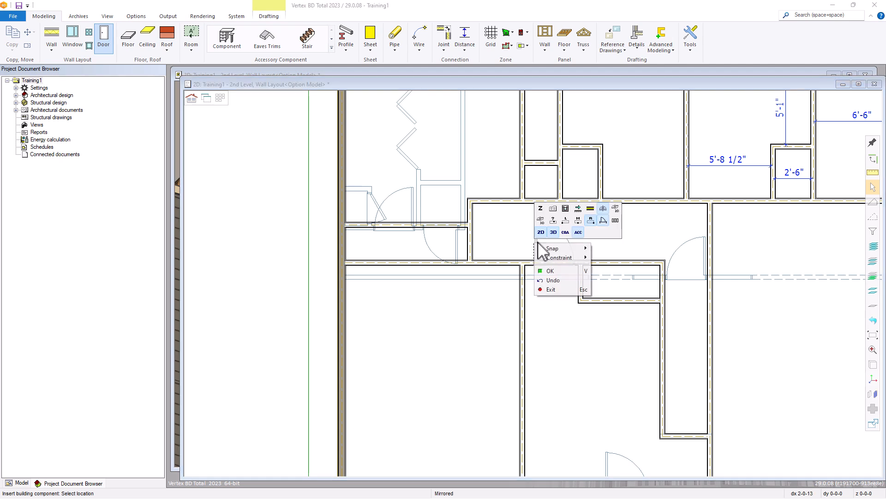
left_click(616, 209)
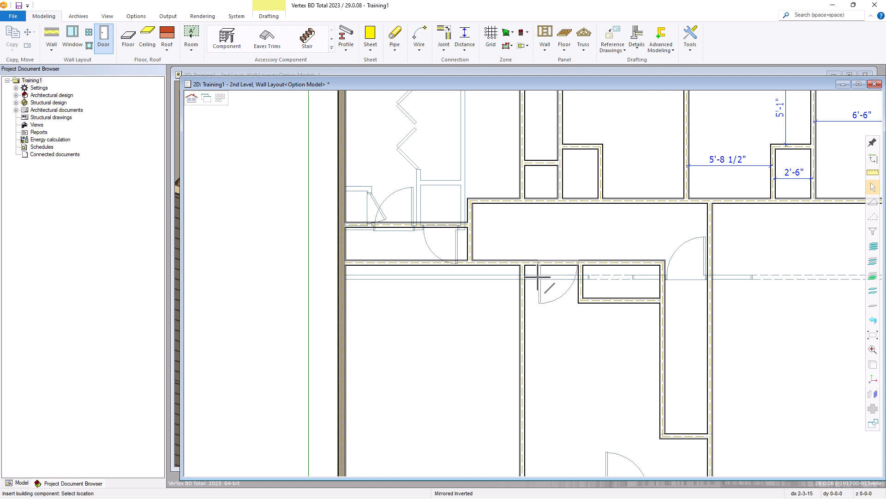
Step: Place the door 3" to the right of the vertical partition that meets the hallway's lower wall
scroll(534, 275, "up", 3)
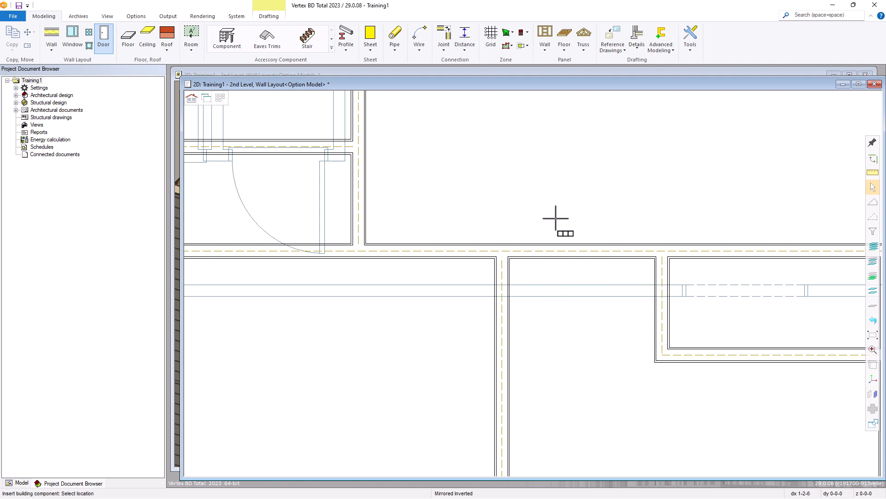
type("3")
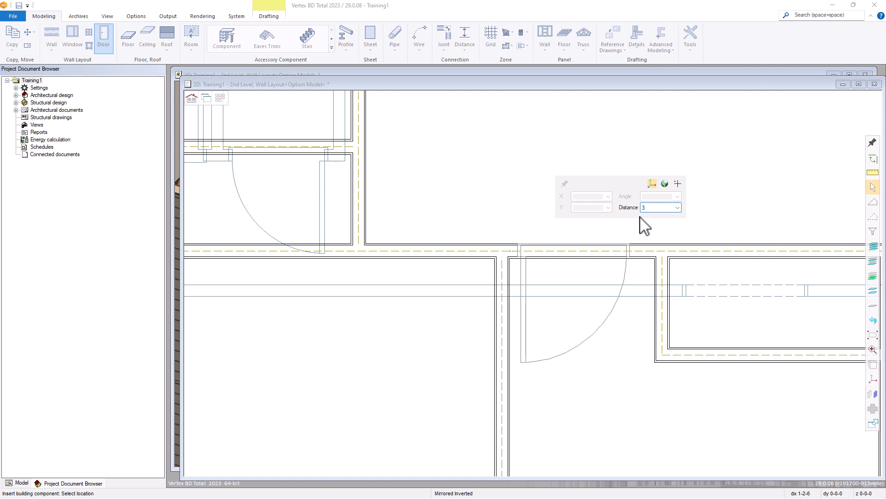
key("Return")
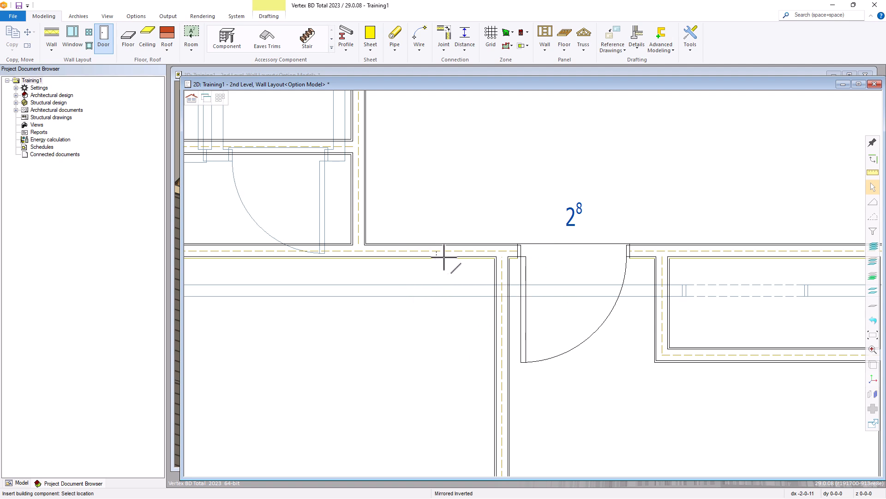
Step: Turn off mirroring and insert a second 2/8 door 3" to the left of the same partition, swinging into the left room
right_click(460, 202)
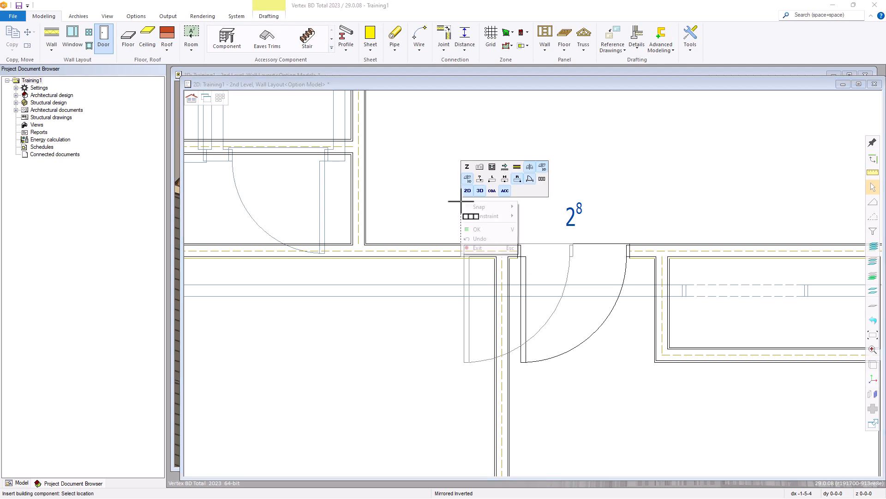
left_click(541, 168)
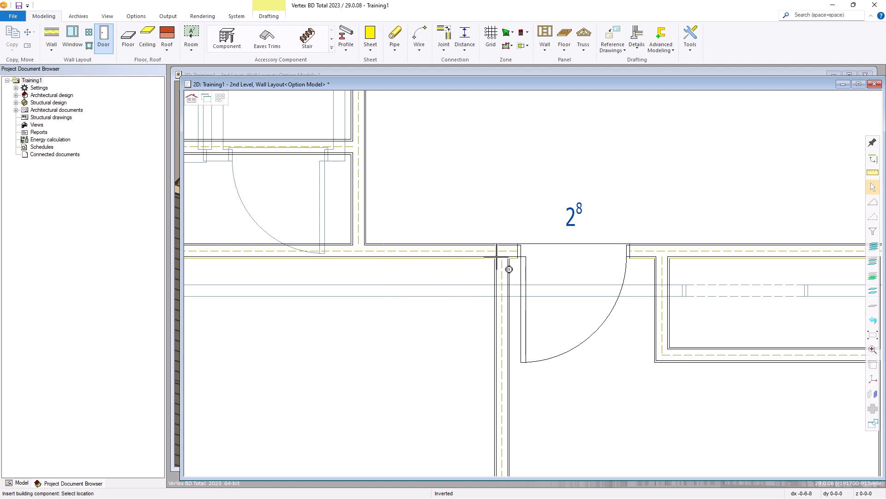
left_click(427, 220)
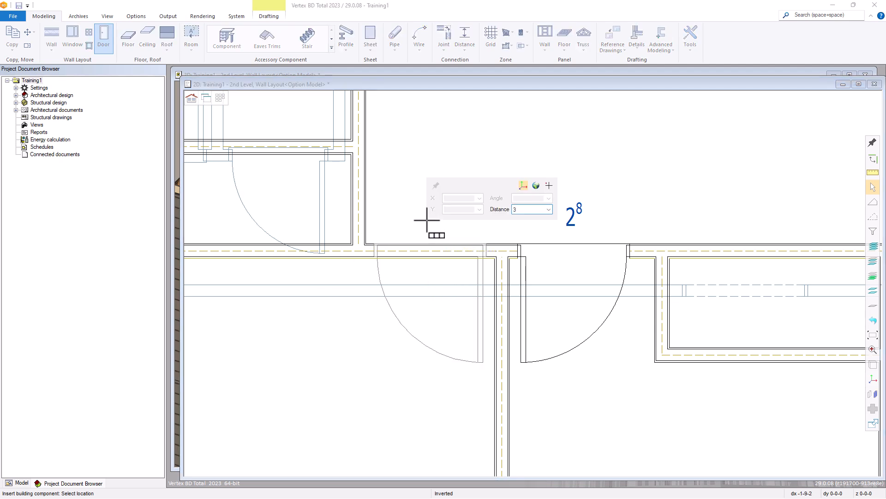
key("Return")
Step: Insert a 2/8 door in the hallway's upper wall, swinging into the upper-left room, 3" left of the adjoining vertical partition
scroll(531, 263, "down", 4)
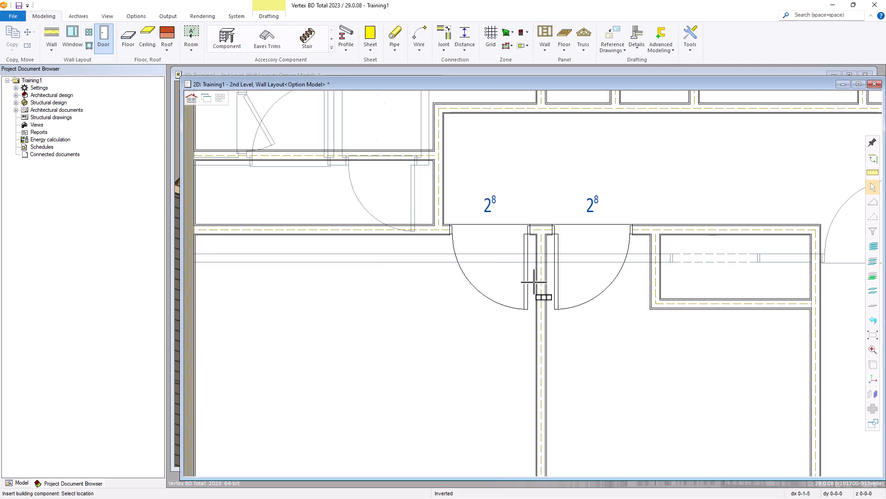
scroll(530, 263, "down", 5)
scroll(478, 272, "up", 7)
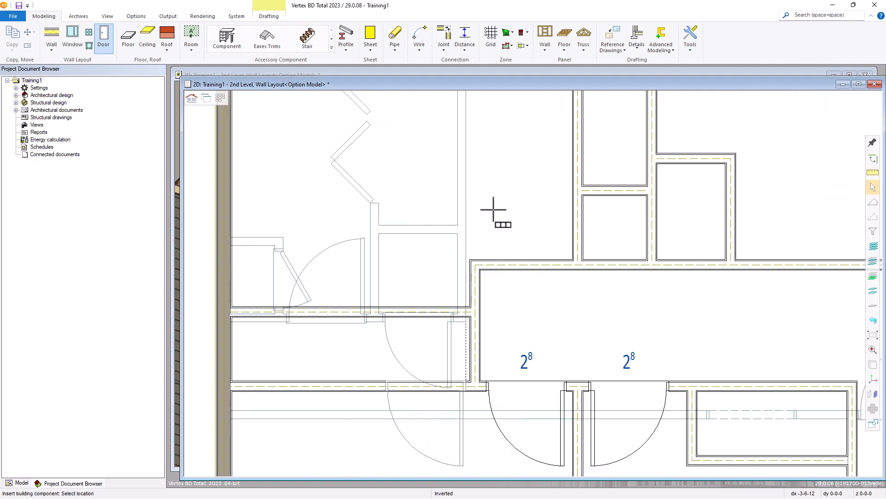
right_click(535, 208)
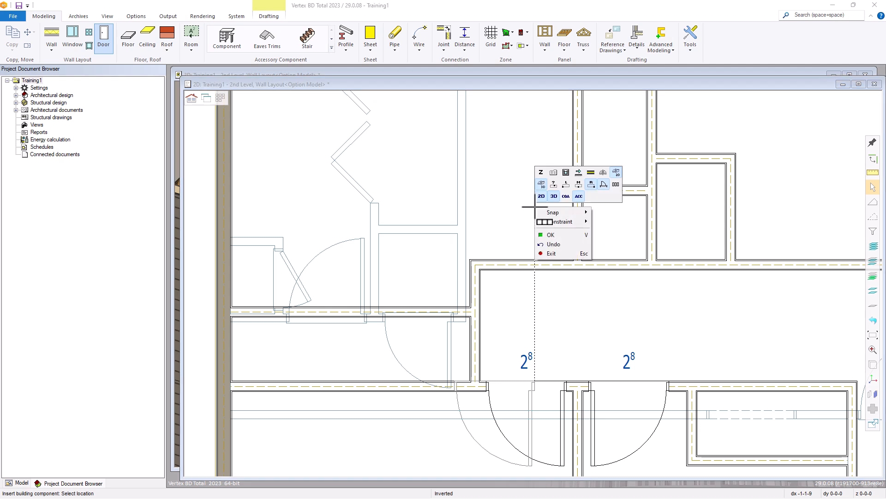
left_click(592, 174)
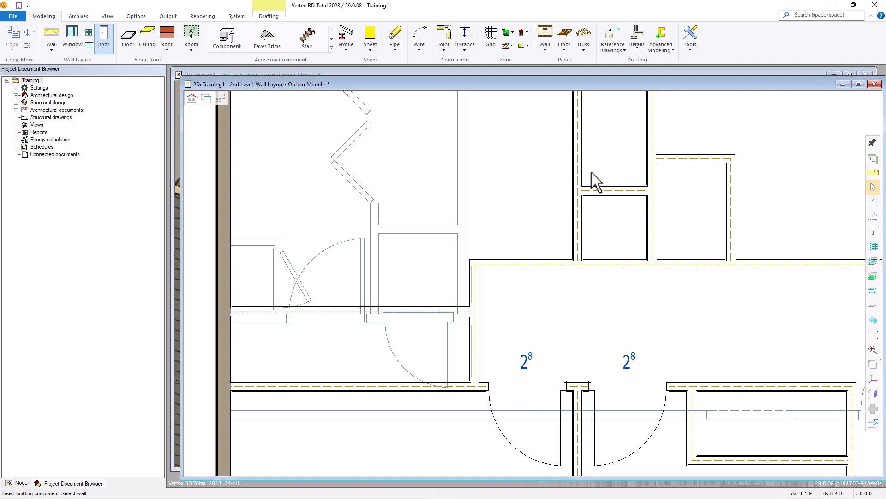
left_click(534, 266)
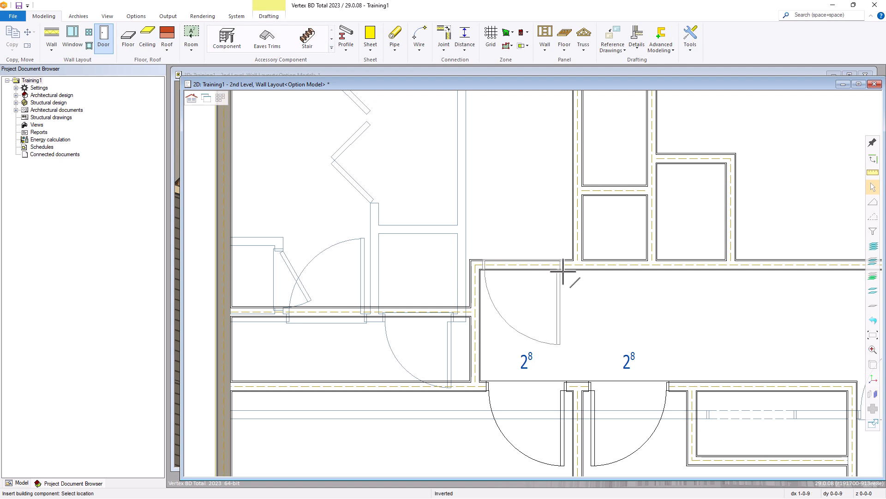
right_click(559, 225)
left_click(636, 195)
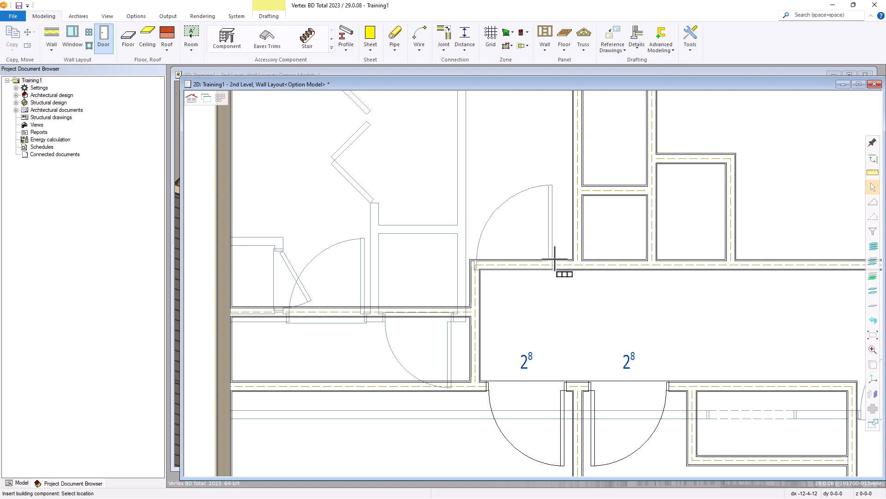
scroll(567, 280, "up", 1)
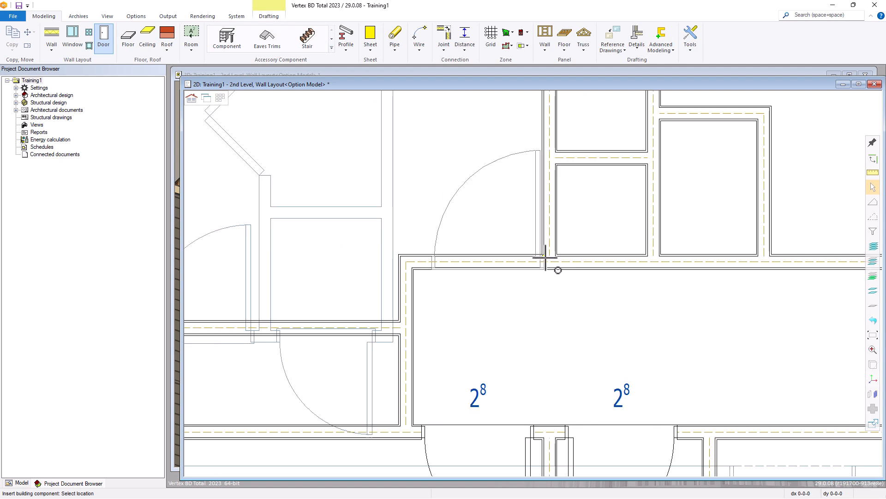
left_click(507, 239)
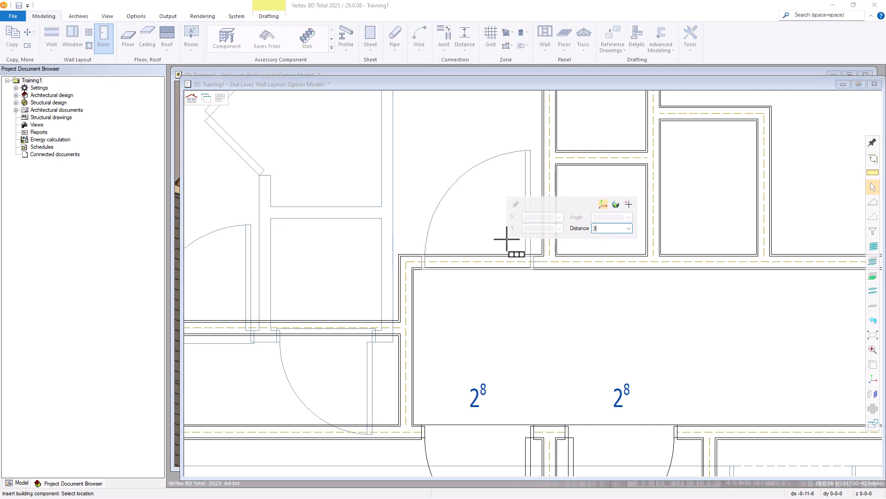
key("Return")
Step: Insert a 2/8 door in the vertical wall at the hallway's right end, swinging into the right room, 6" below the hallway's upper wall
scroll(748, 311, "down", 2)
scroll(533, 283, "up", 2)
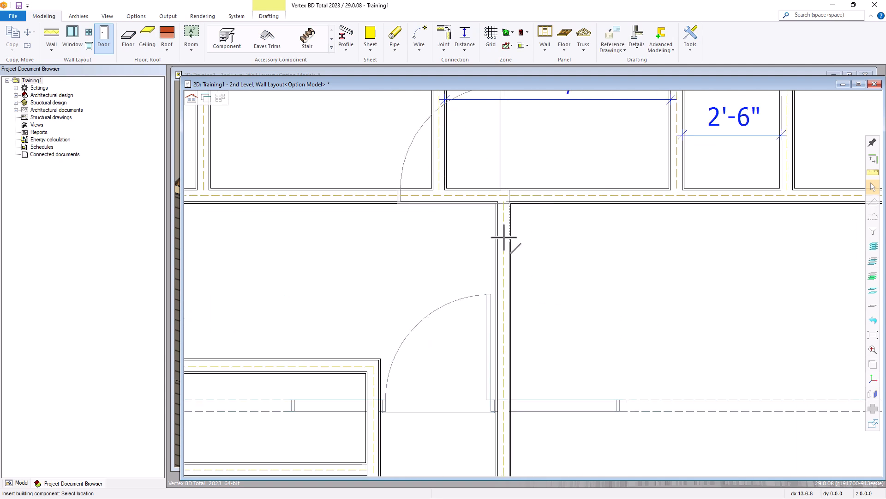
left_click(550, 234)
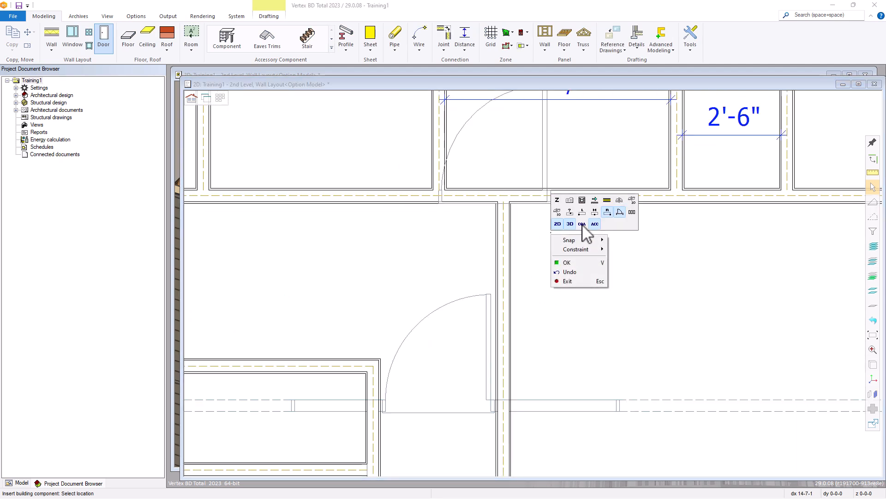
left_click(610, 203)
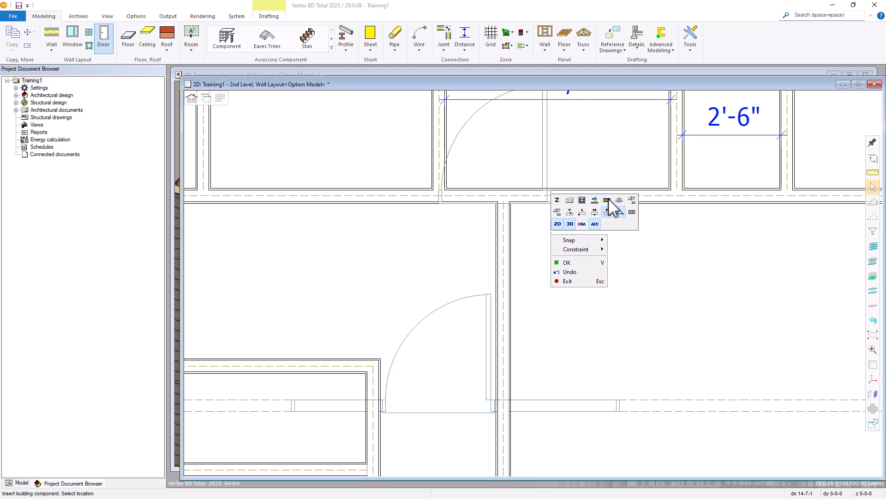
left_click(505, 245)
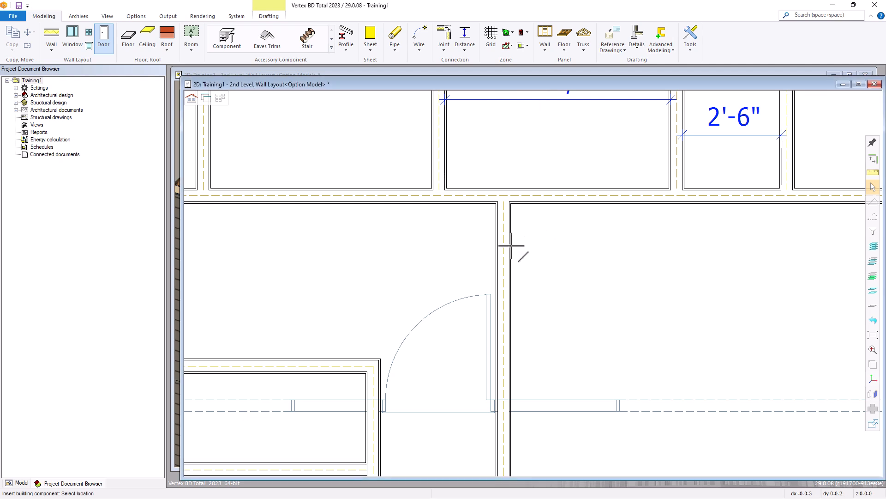
right_click(531, 227)
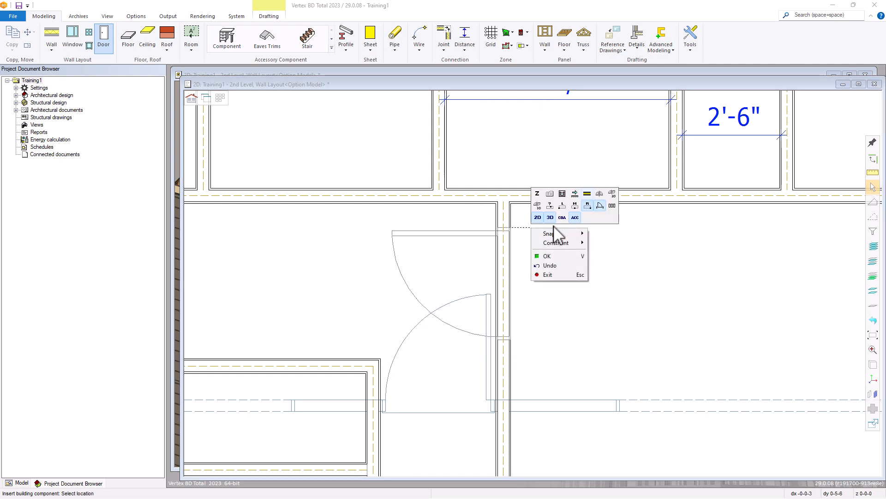
left_click(613, 194)
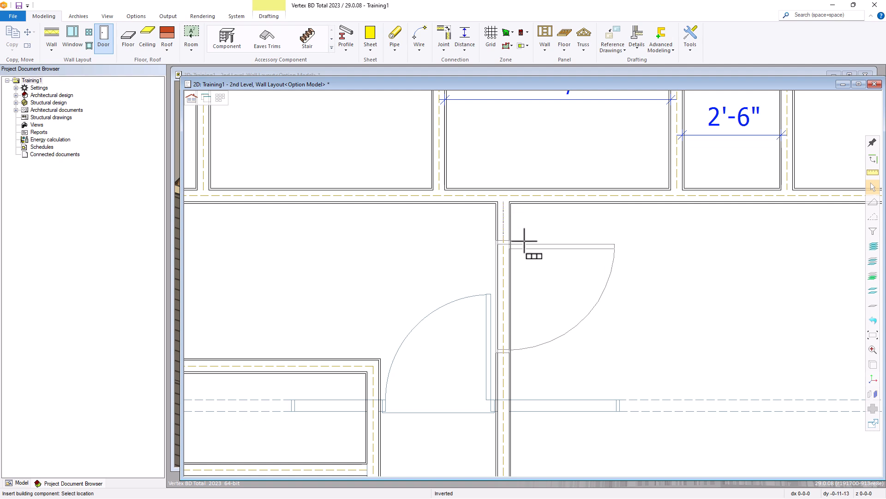
left_click(525, 241)
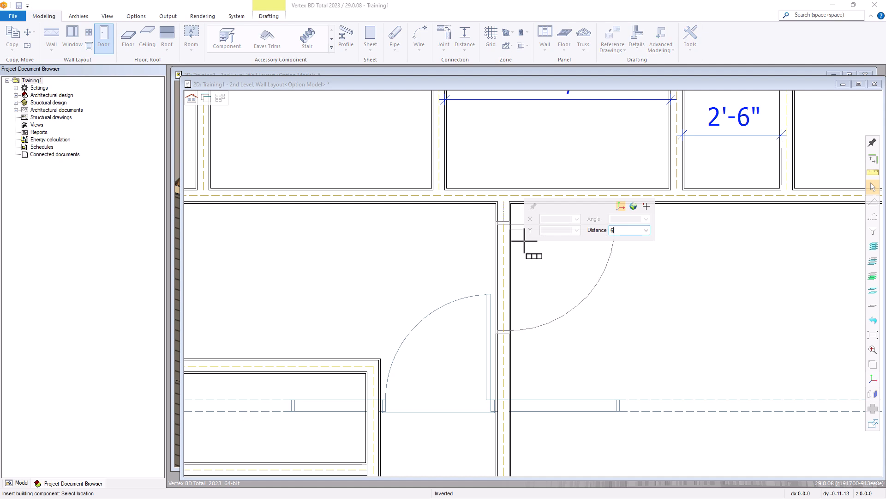
key("Return")
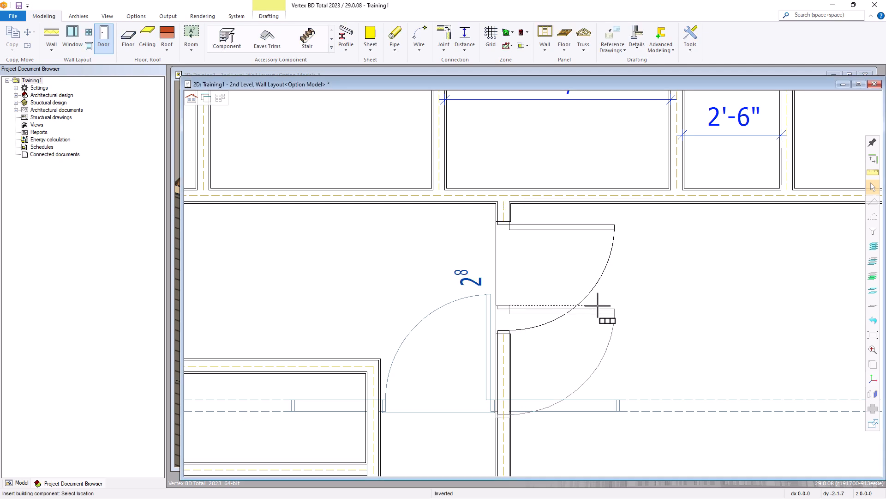
Step: End the 2/8 door insertion and choose the 2/6 right-swing door 2/6ISW6-R from Interior - 6 Panel
scroll(594, 298, "down", 2)
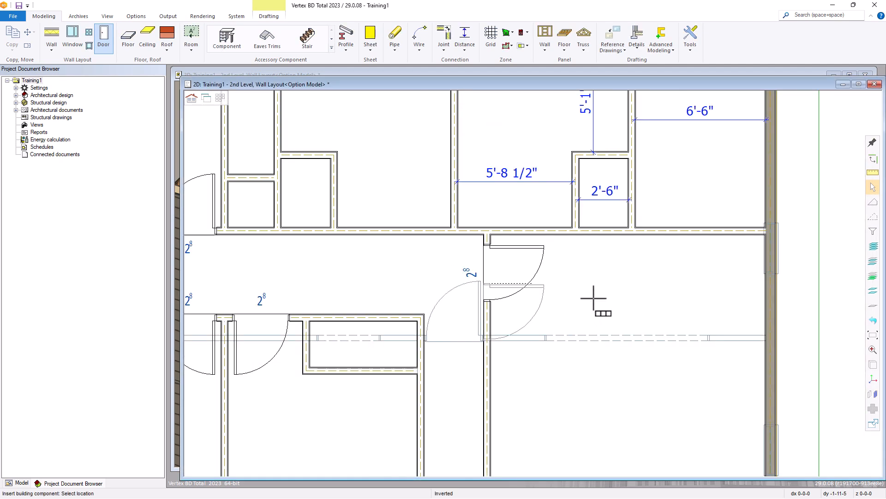
key("Escape")
scroll(517, 269, "down", 2)
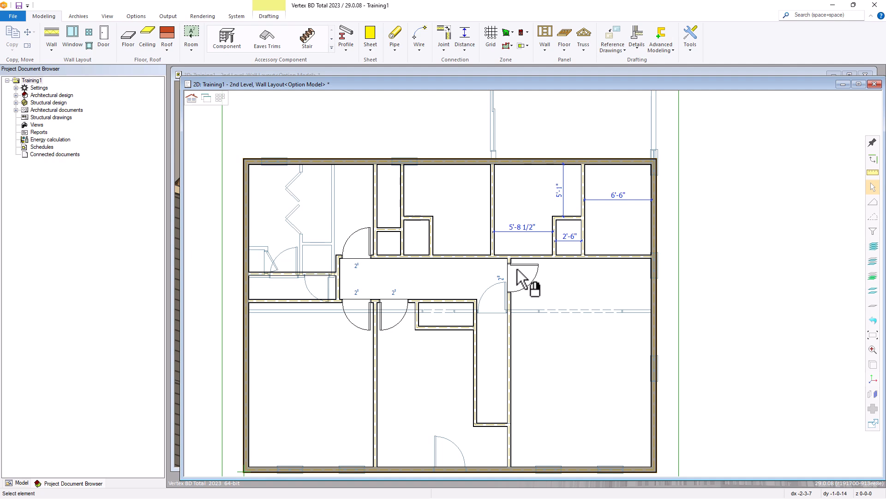
left_click(104, 33)
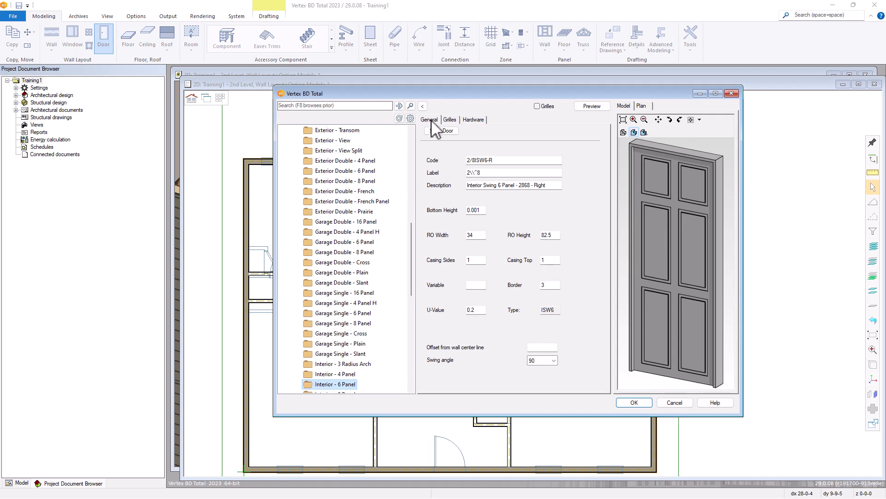
left_click(423, 106)
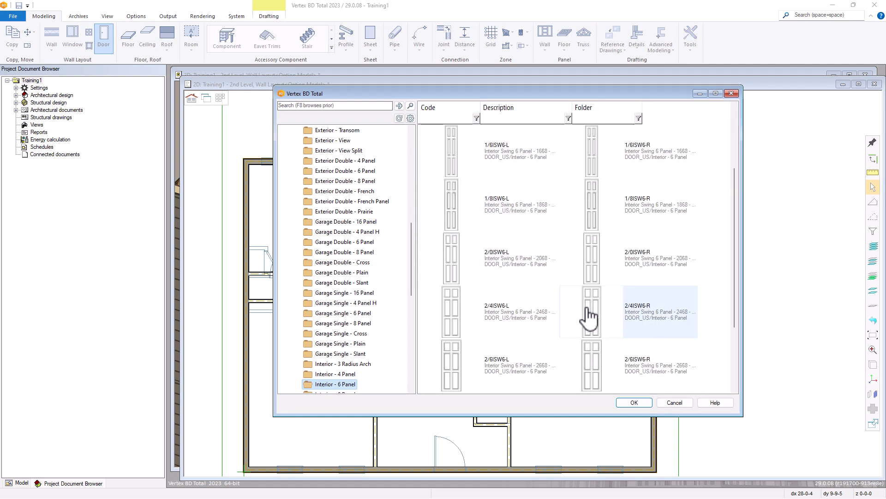
double_click(631, 274)
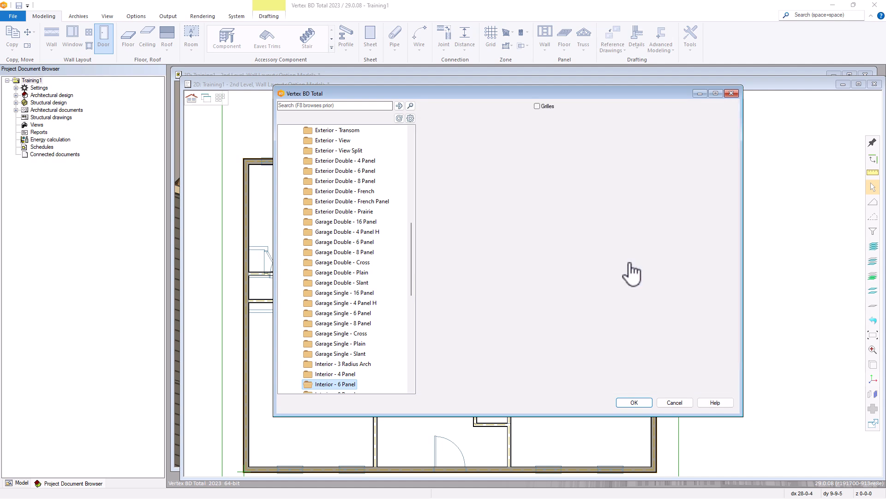
left_click(642, 403)
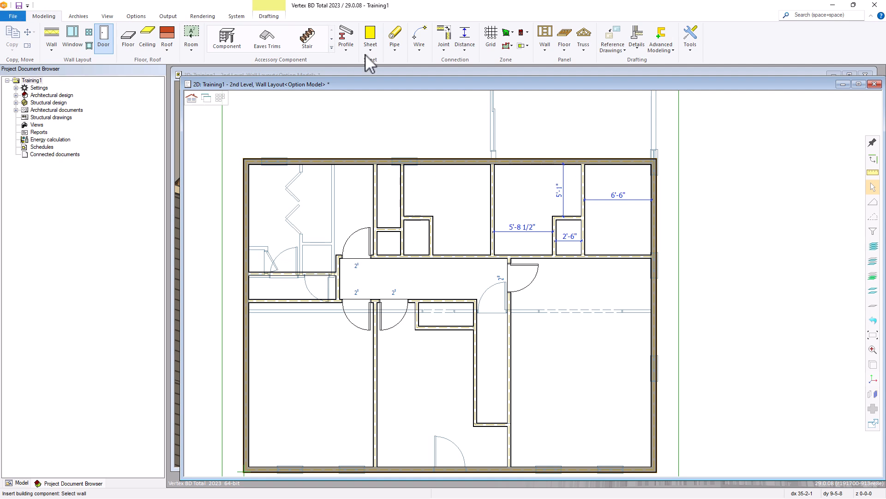
Step: Insert the 2/6 door mirrored in the hallway's upper wall, 3" right of the closet partition, swinging into the upper-middle room
left_click(467, 257)
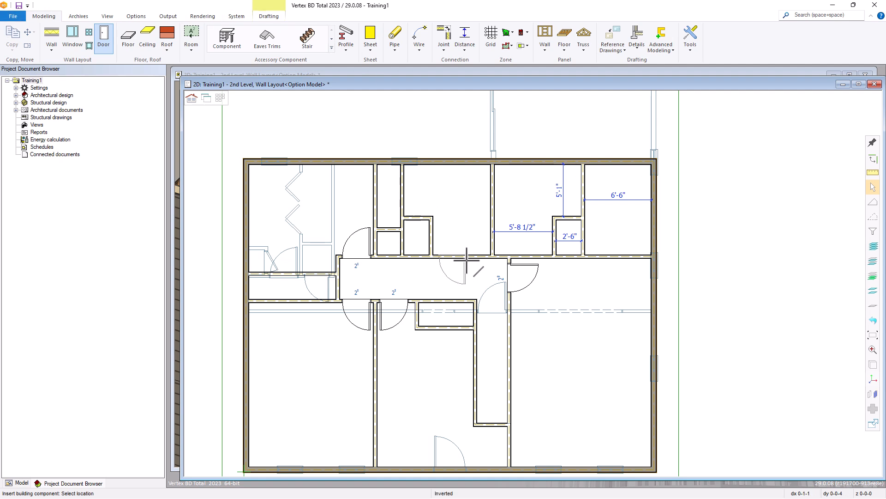
scroll(467, 260, "up", 4)
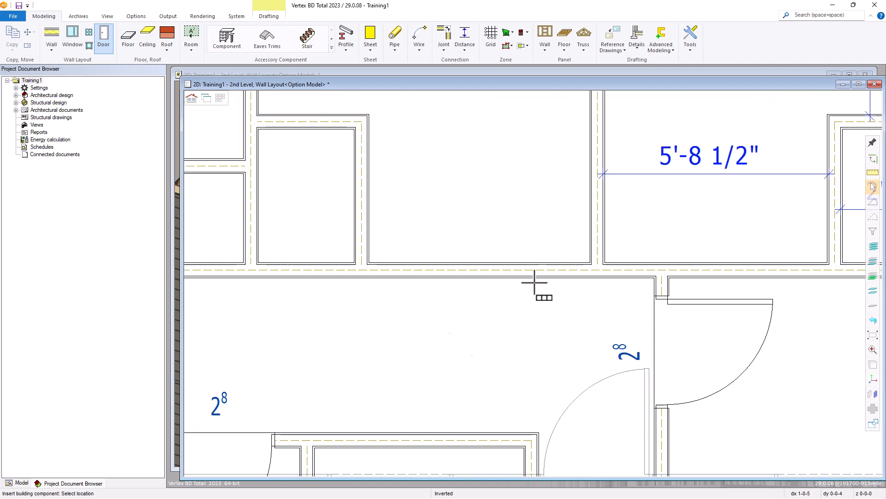
right_click(505, 273)
left_click(586, 238)
left_click(573, 239)
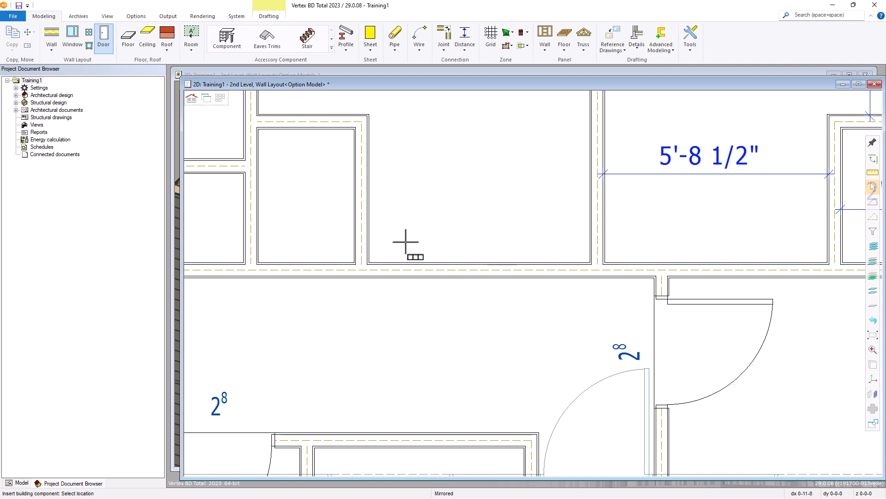
type("3")
key("Return")
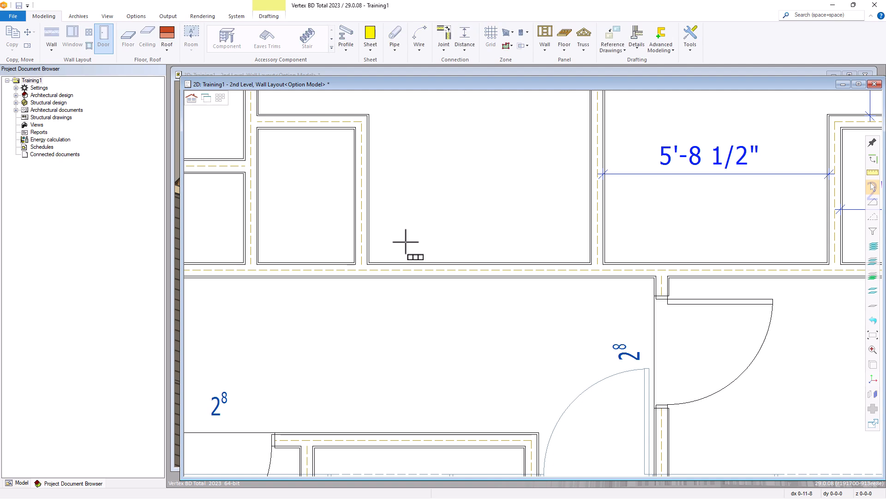
left_click(427, 291)
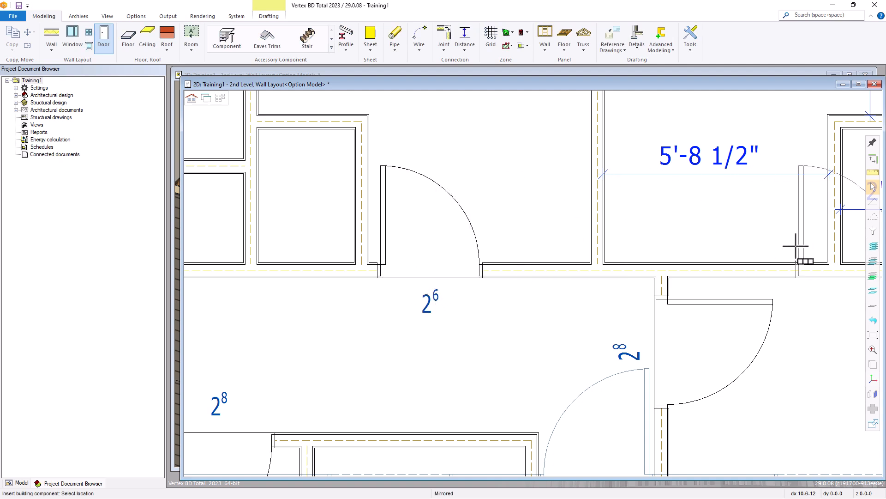
Step: Turn off mirroring and insert a 2/6 door 3" left of the 2'-6" closet, swinging into the adjacent upper room
right_click(717, 230)
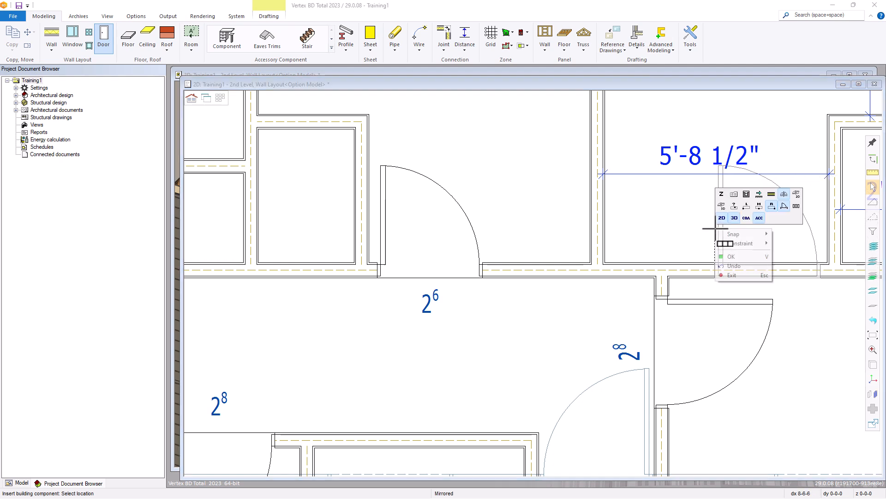
left_click(784, 195)
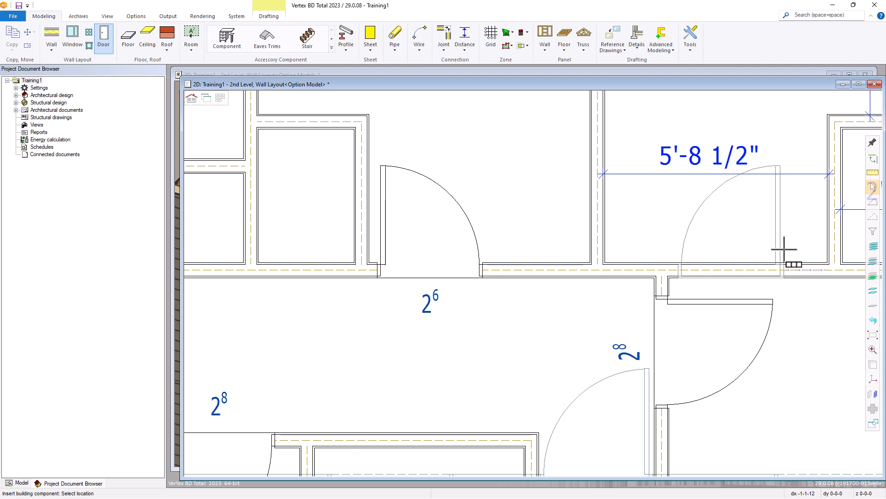
type("3")
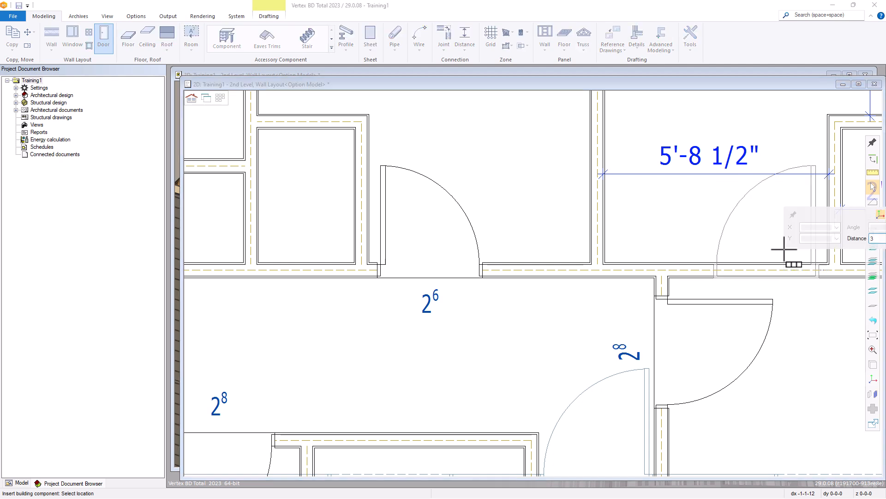
key("Return")
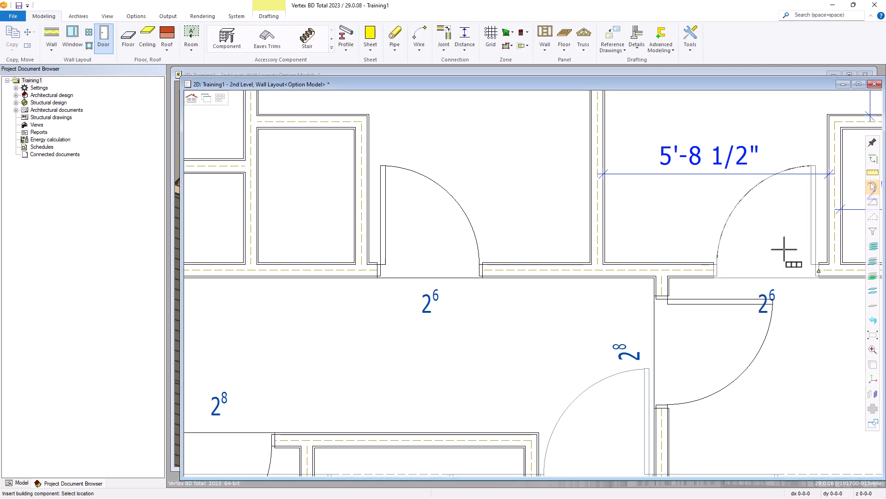
Step: Set the door's reference point to its middle and insert a 2/6 door centered in the lower wall of the 6'-6" upper-right room
scroll(791, 323, "down", 3)
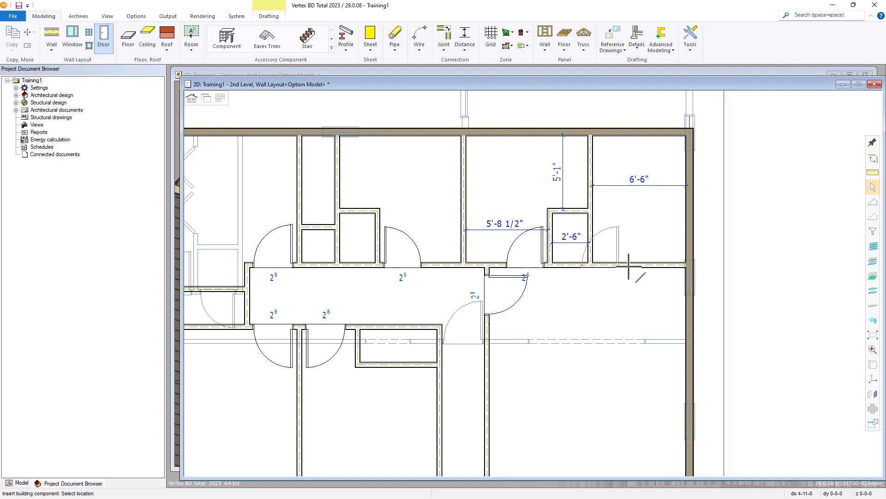
scroll(688, 256, "up", 3)
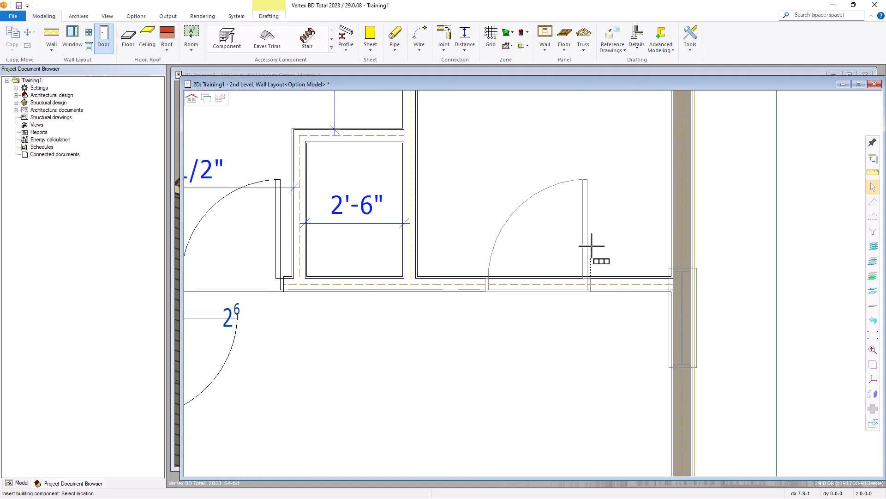
right_click(591, 241)
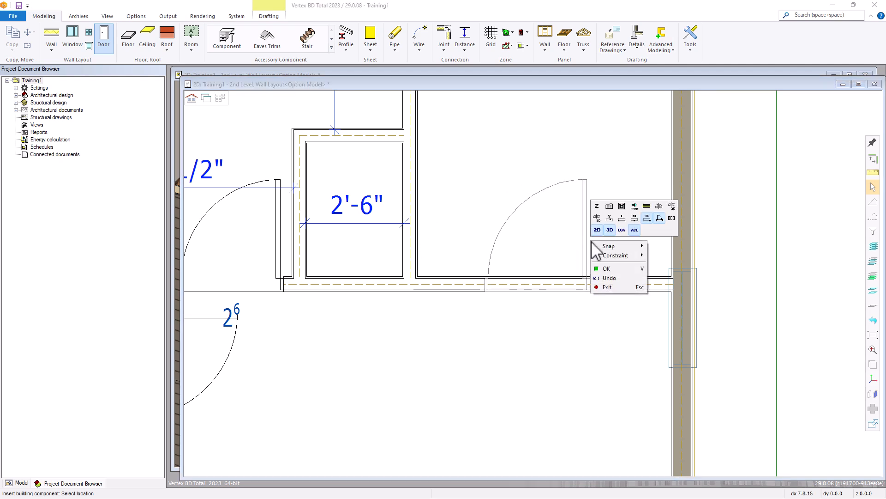
left_click(636, 221)
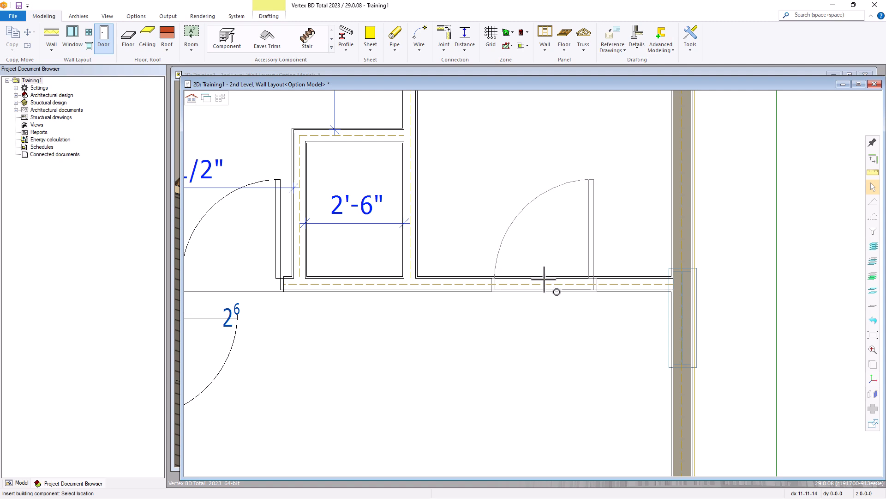
left_click(544, 279)
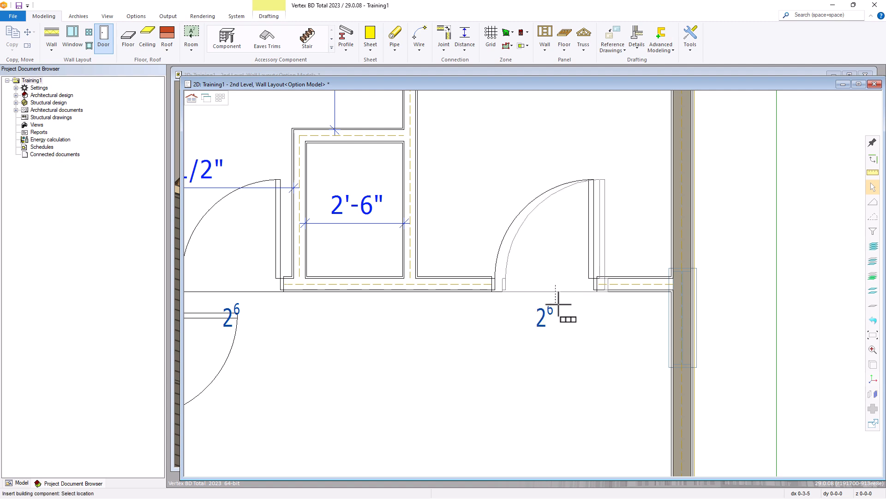
Step: Change the door being inserted to the 2/0 right-swing 6-panel door 2/0ISW6-R with a swing angle of 30
scroll(536, 283, "down", 3)
scroll(535, 282, "down", 3)
scroll(530, 277, "up", 4)
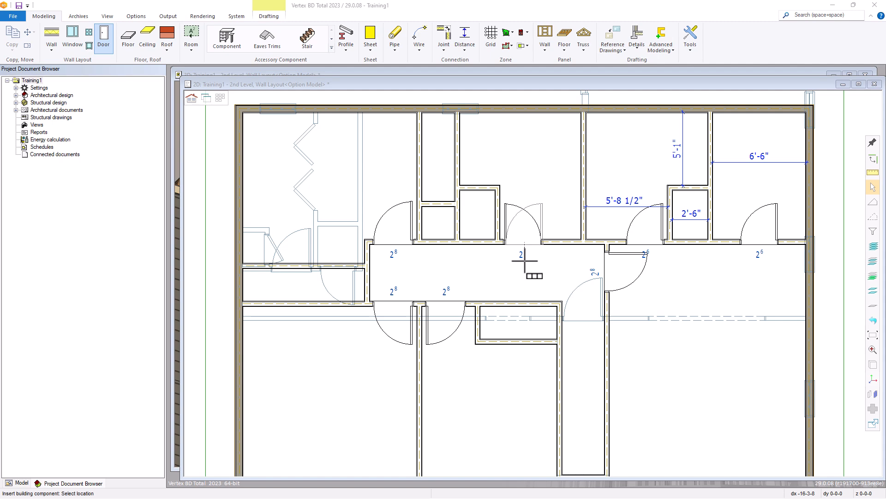
right_click(533, 231)
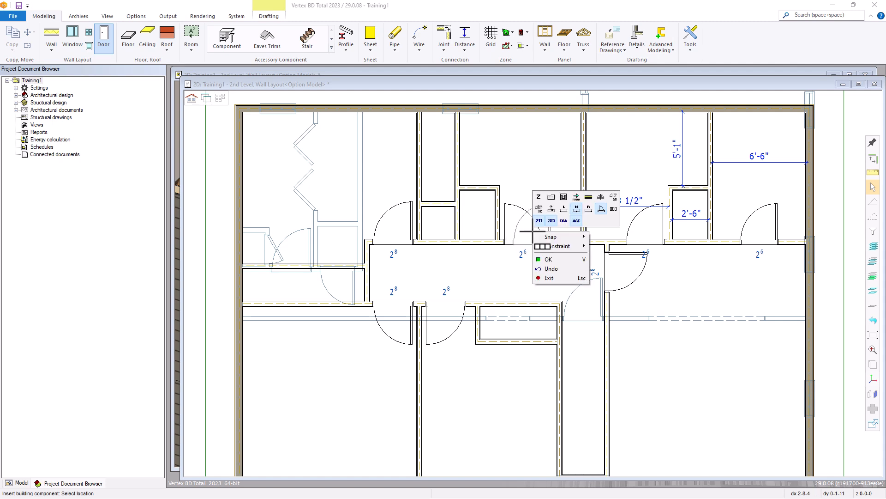
left_click(552, 198)
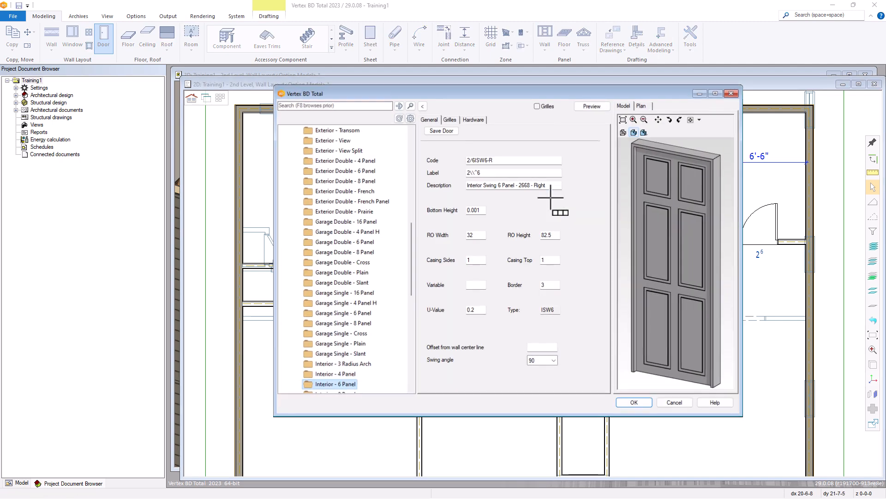
left_click(422, 105)
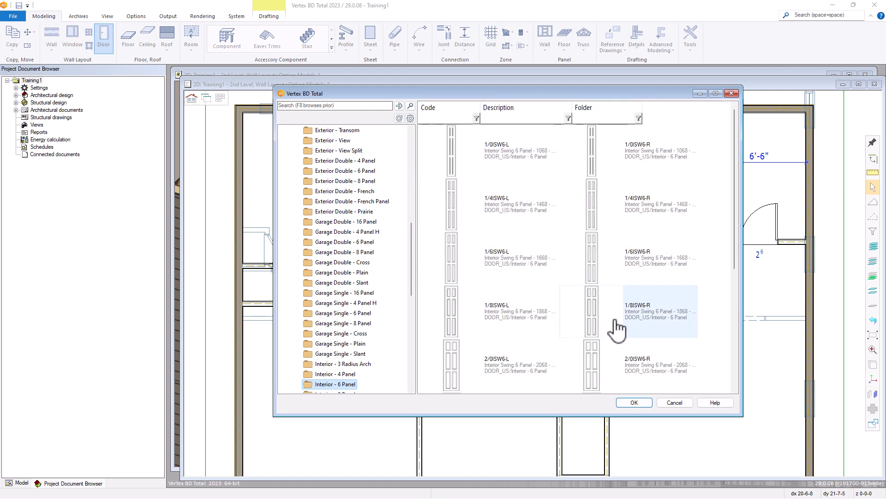
double_click(637, 369)
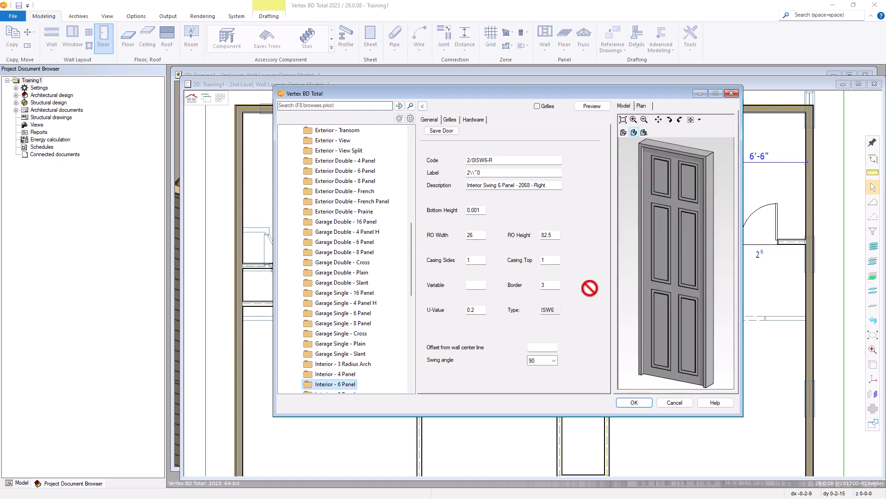
left_click(554, 361)
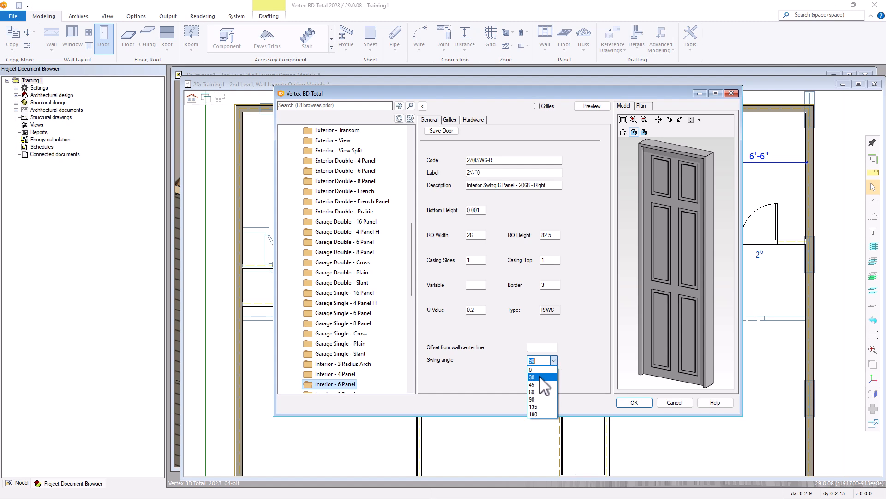
left_click(540, 377)
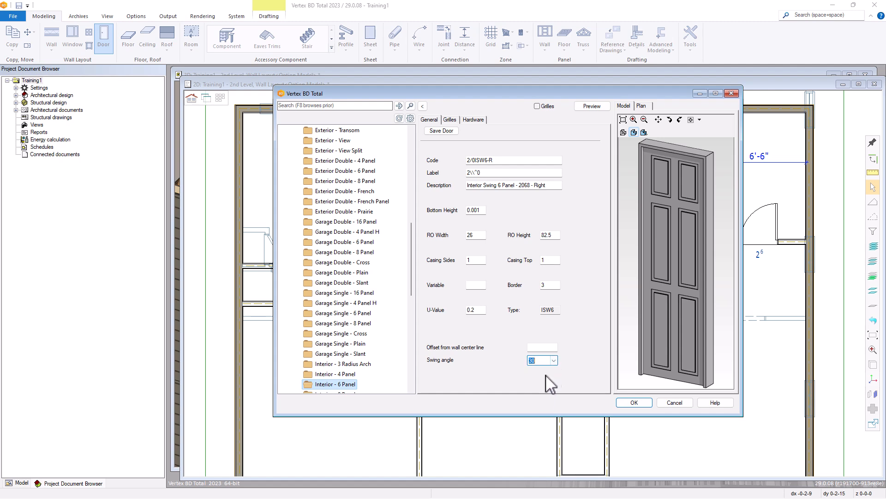
left_click(634, 402)
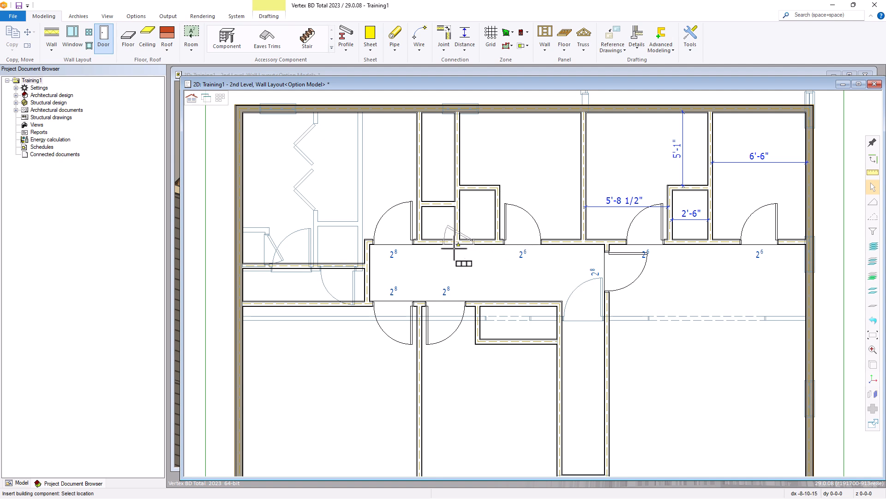
Step: Flip the 2/0 door to mirrored and inverted, and insert it centered in the small closet's hallway wall, swinging into the hallway
scroll(444, 249, "up", 1)
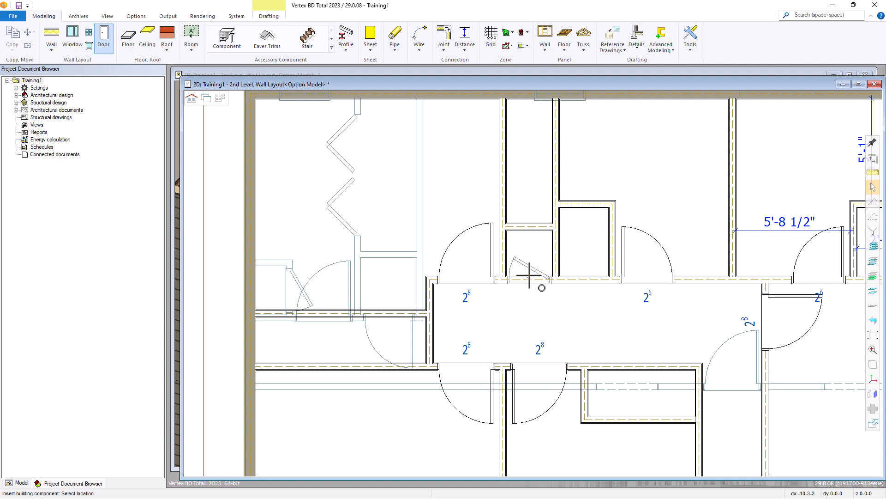
right_click(530, 274)
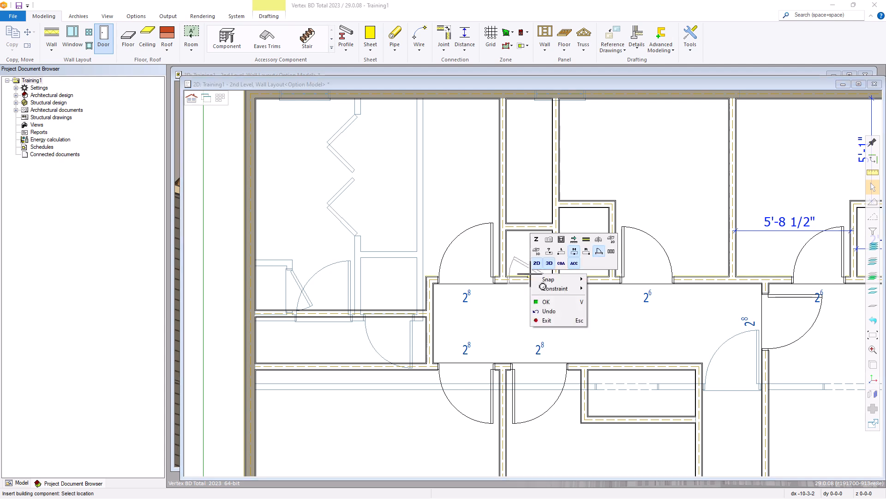
left_click(610, 238)
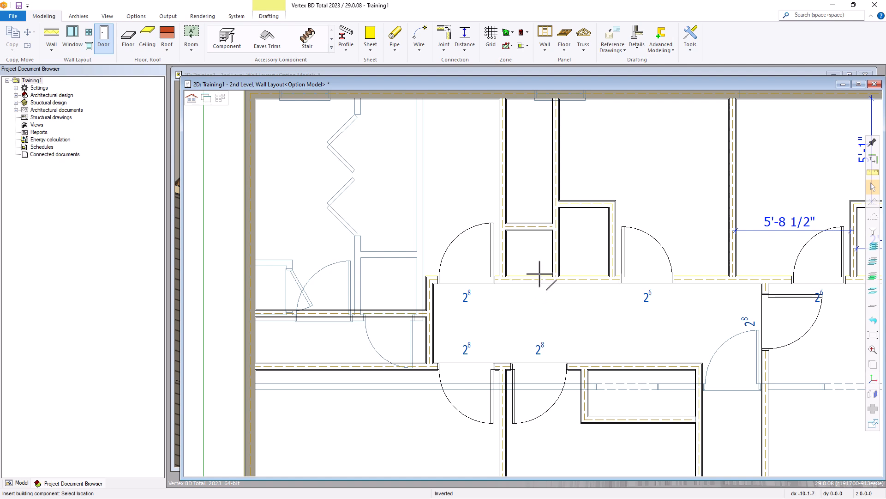
right_click(533, 257)
left_click(599, 224)
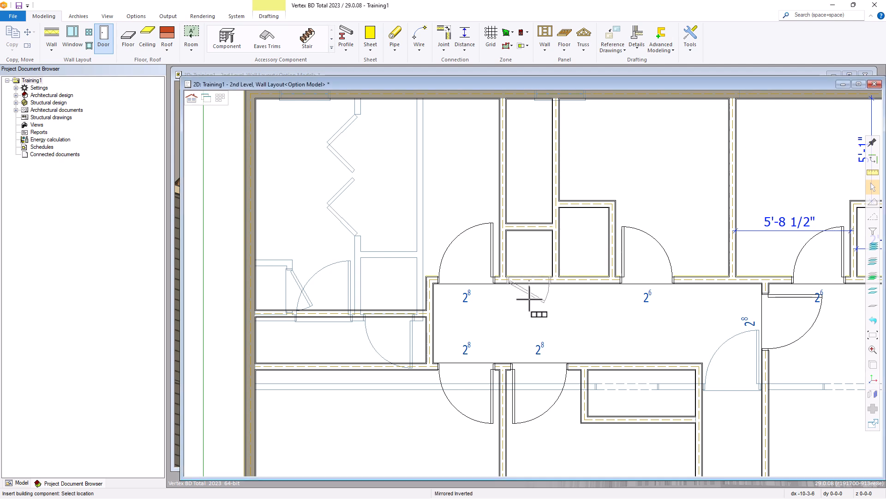
left_click(527, 276)
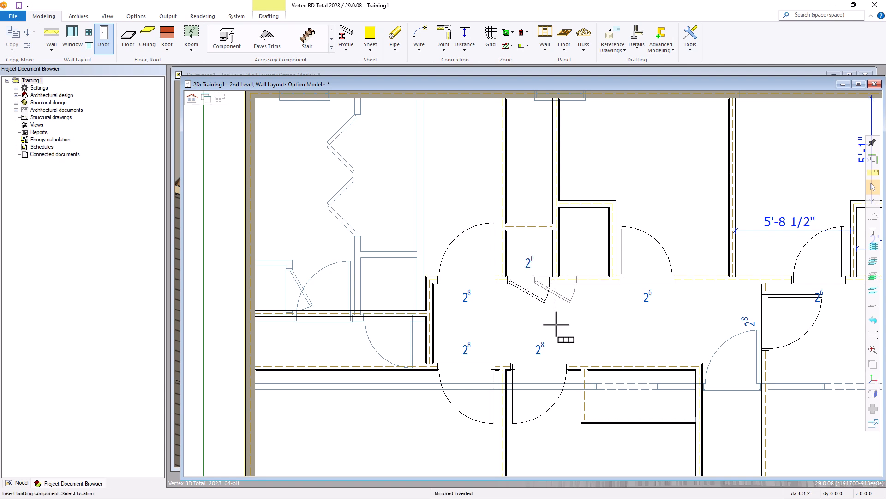
Step: Turn off inversion and mirroring and insert the 2/0 door centered in the right wall of the upper-middle room's closet, swinging into the room
right_click(612, 236)
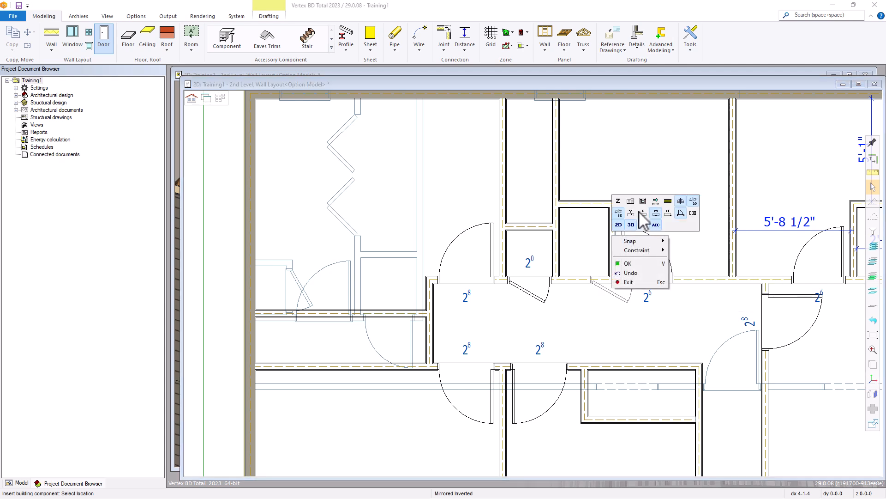
left_click(667, 202)
left_click(615, 232)
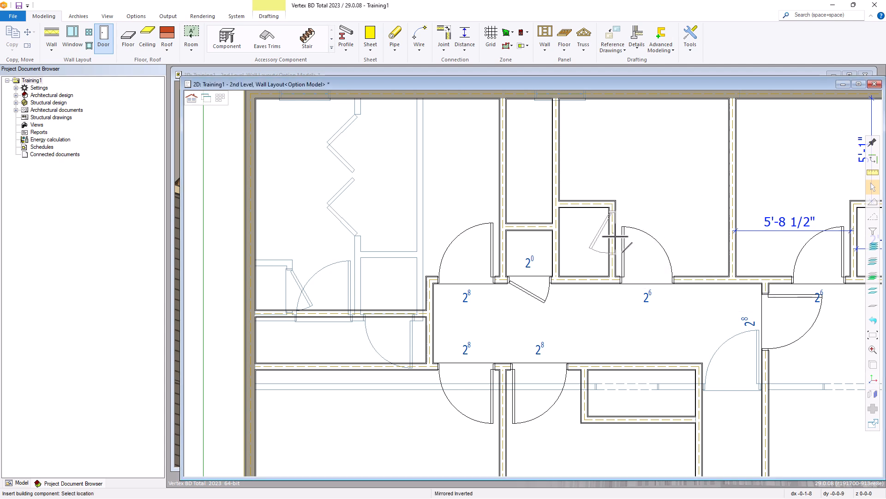
right_click(615, 244)
key("Escape")
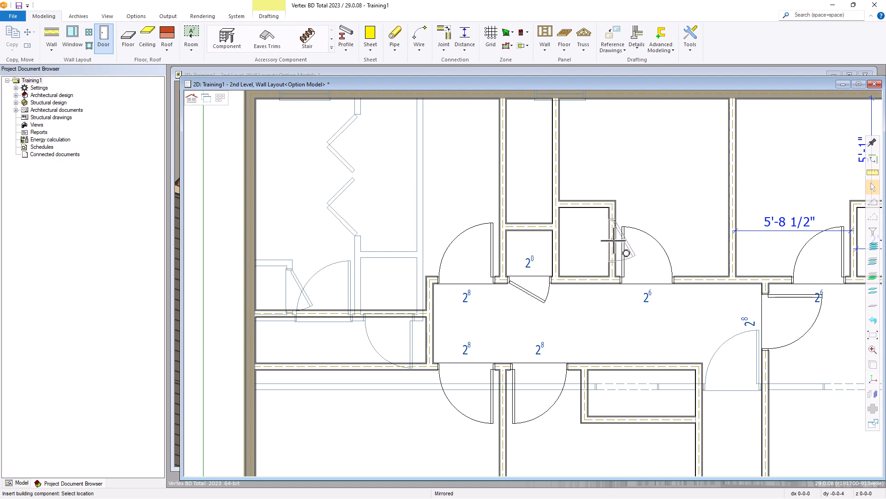
right_click(615, 240)
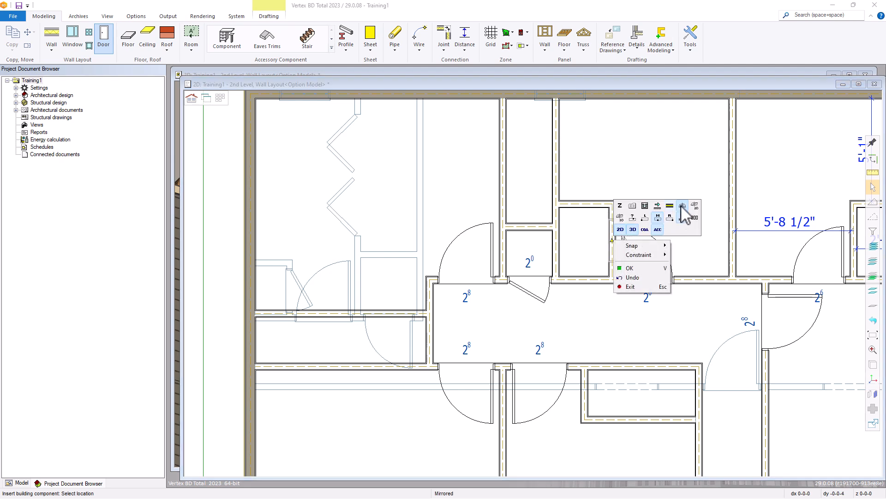
left_click(682, 206)
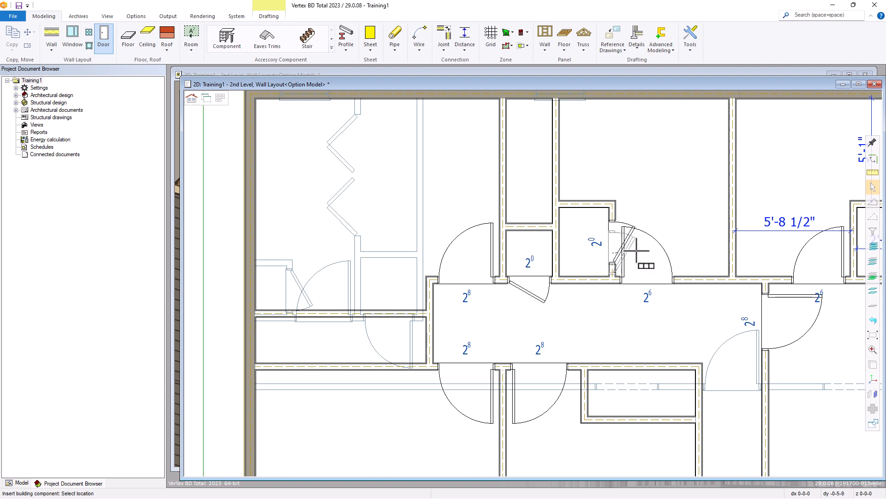
Step: Insert a 2/0 door centered in the left wall of the 2'-6" closet, swinging into the adjacent room
scroll(657, 251, "down", 1)
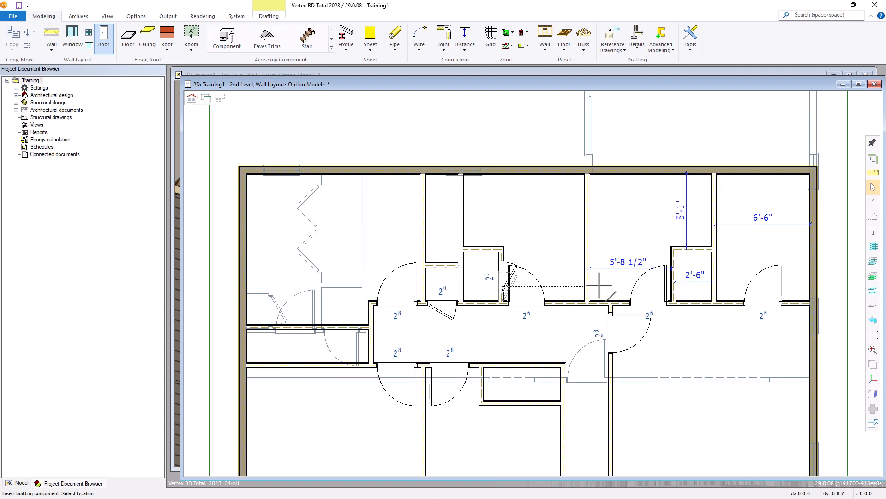
right_click(675, 267)
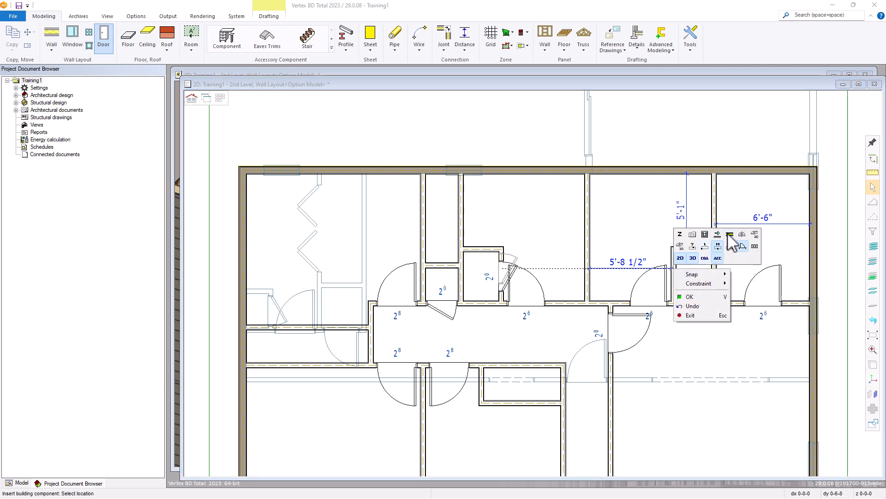
left_click(729, 235)
left_click(674, 262)
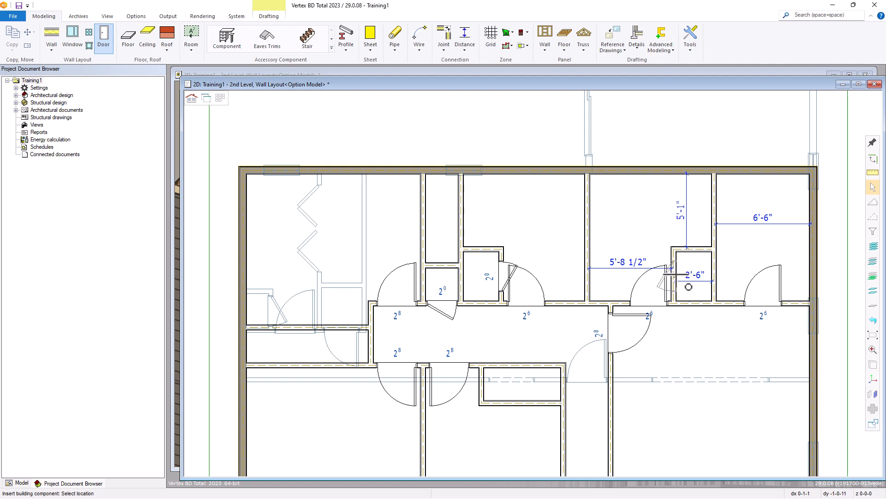
scroll(674, 274, "up", 3)
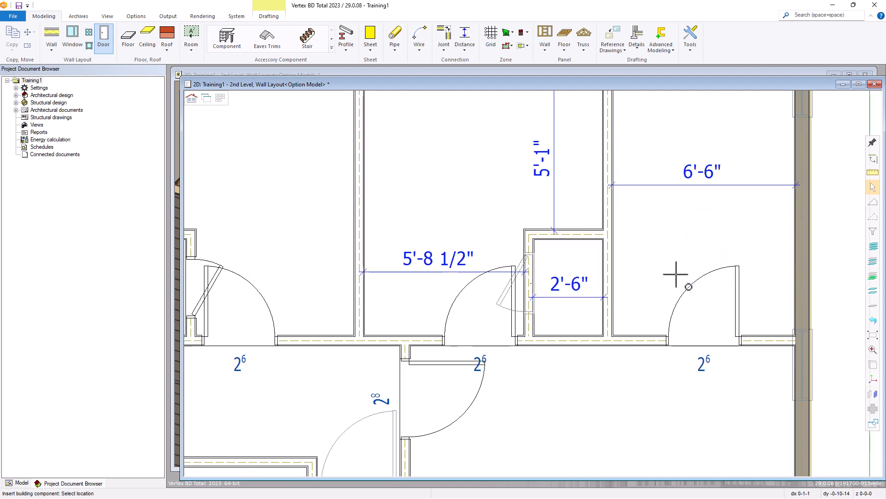
left_click(532, 289)
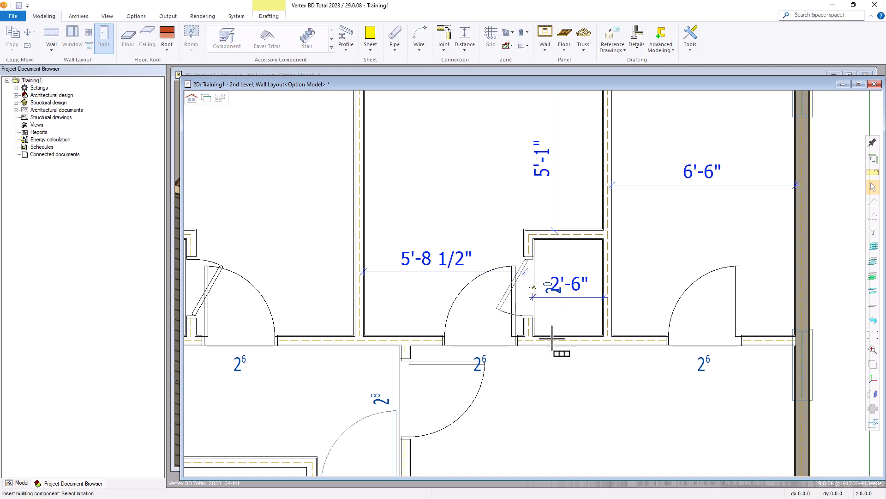
Step: Change the door being inserted to the 5/0 louver bi-fold 5/0BFL from the Interior - Bi-Fold 4 Panel folder
scroll(542, 339, "down", 2)
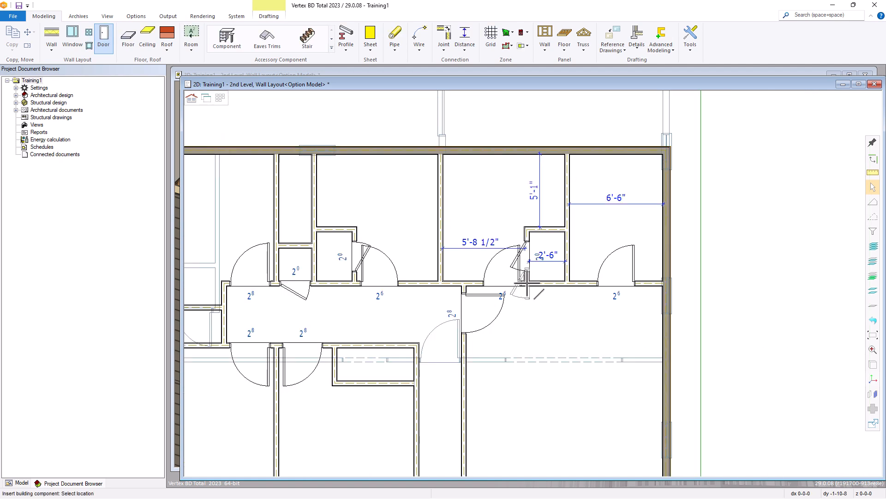
right_click(459, 266)
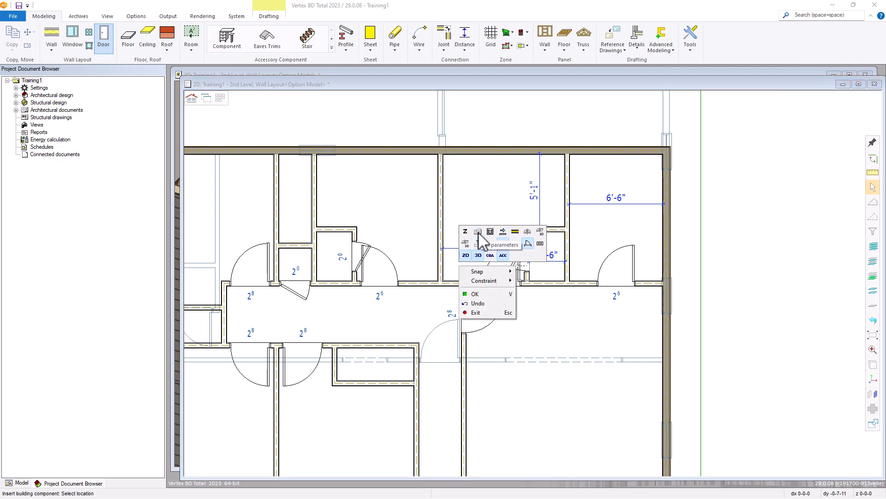
left_click(478, 232)
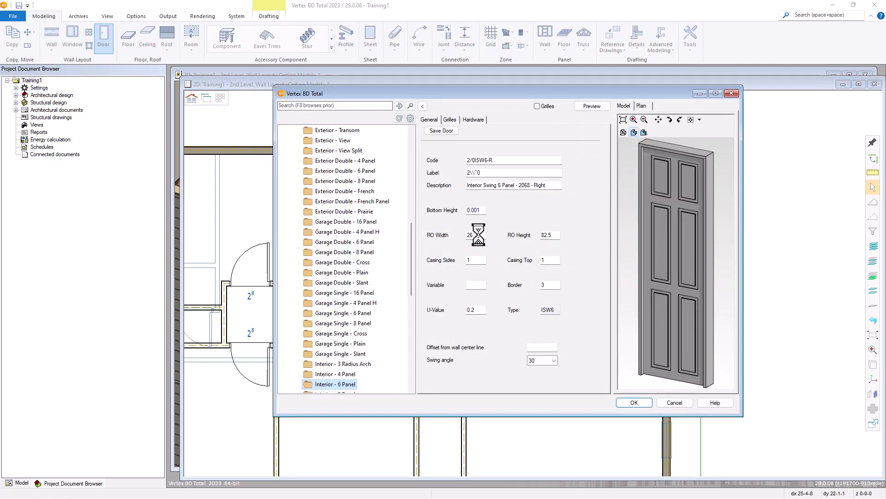
left_click(423, 107)
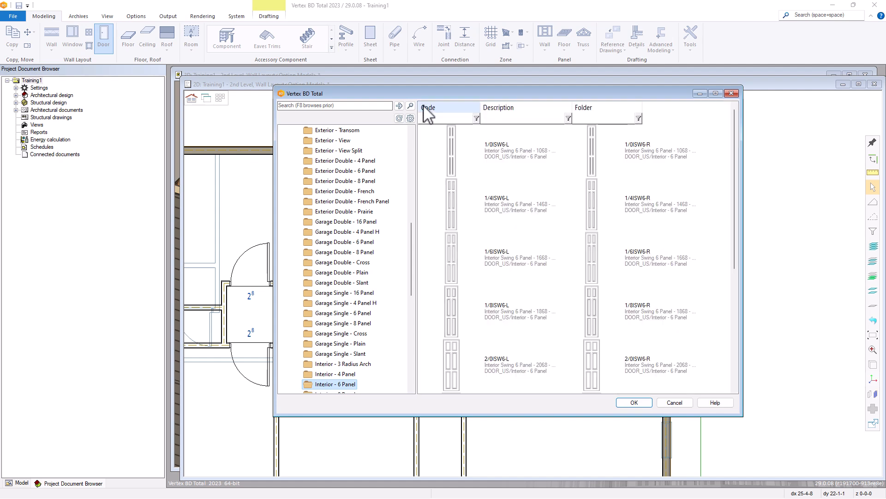
scroll(413, 268, "down", 5)
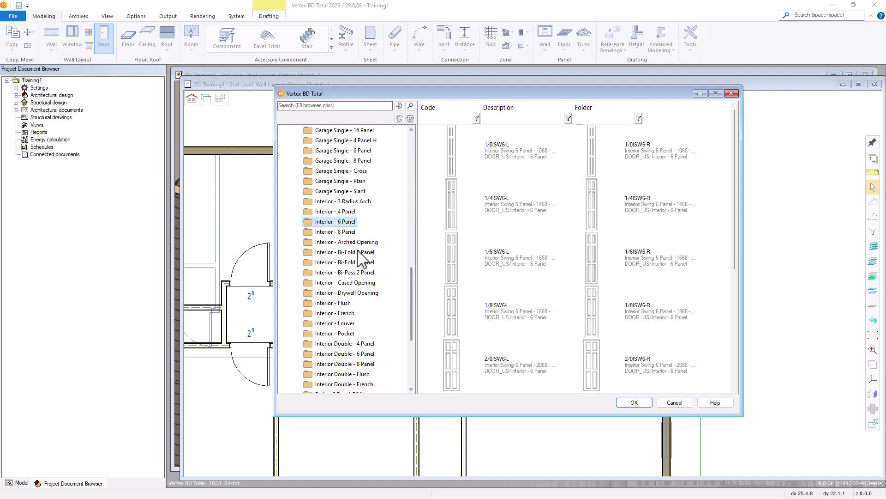
left_click(350, 265)
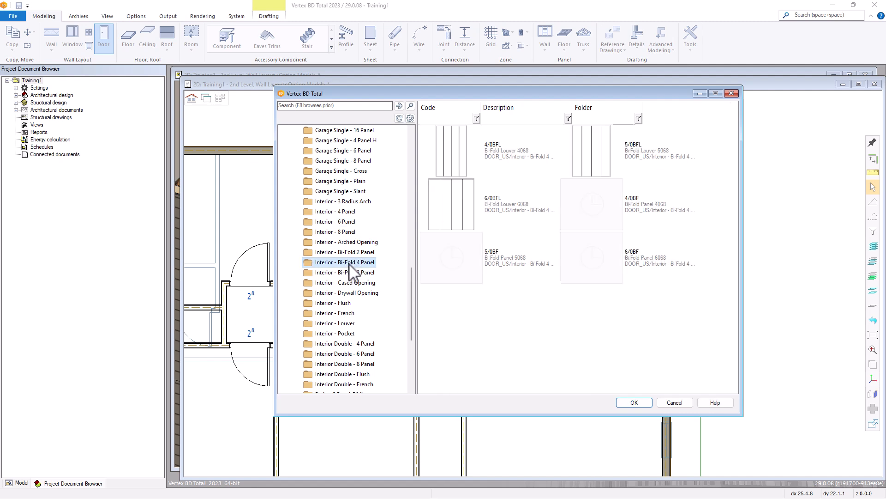
double_click(597, 164)
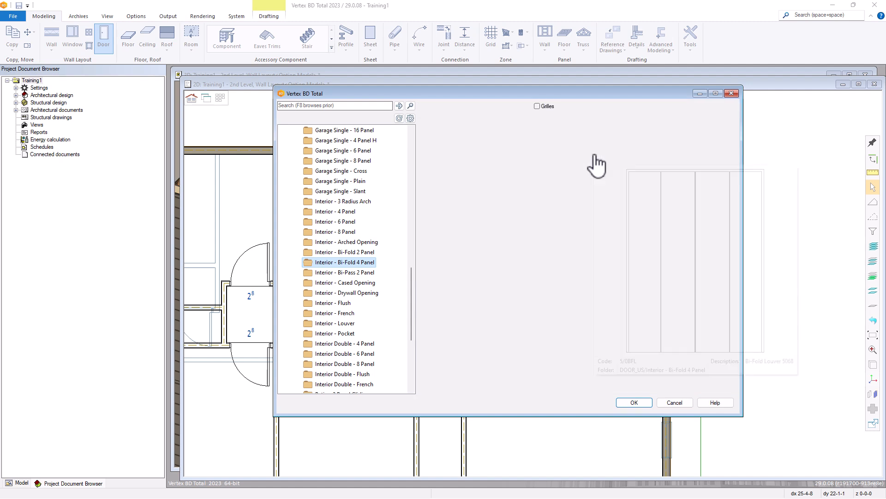
left_click(634, 402)
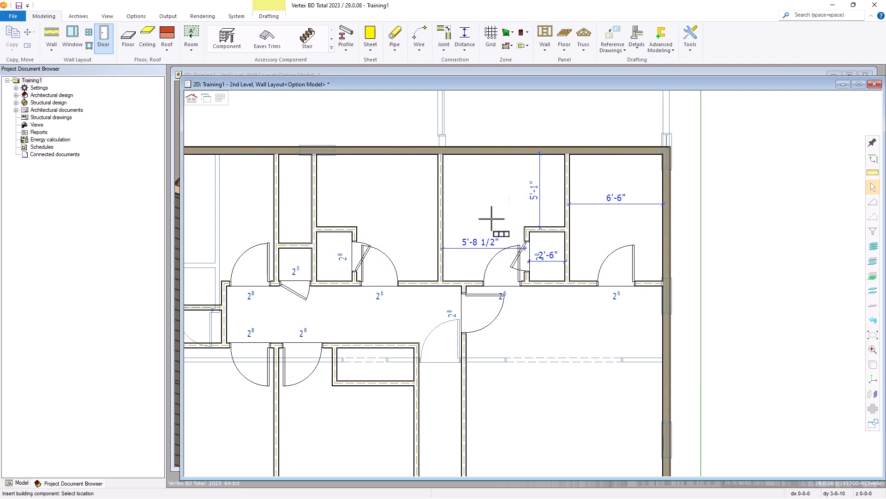
Step: Insert the 5/0 bi-fold door centered in the lower wall of the lower-middle room's closet, folding into the room
scroll(484, 201, "down", 5)
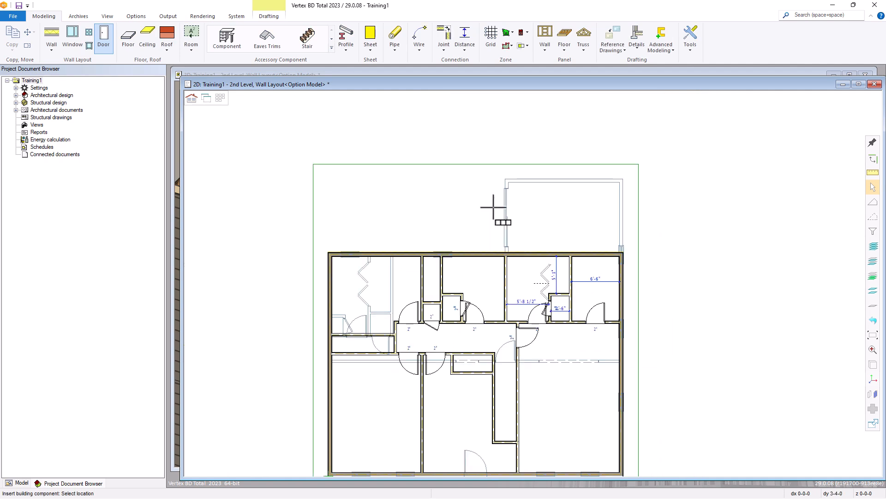
scroll(572, 368, "up", 5)
scroll(572, 368, "up", 2)
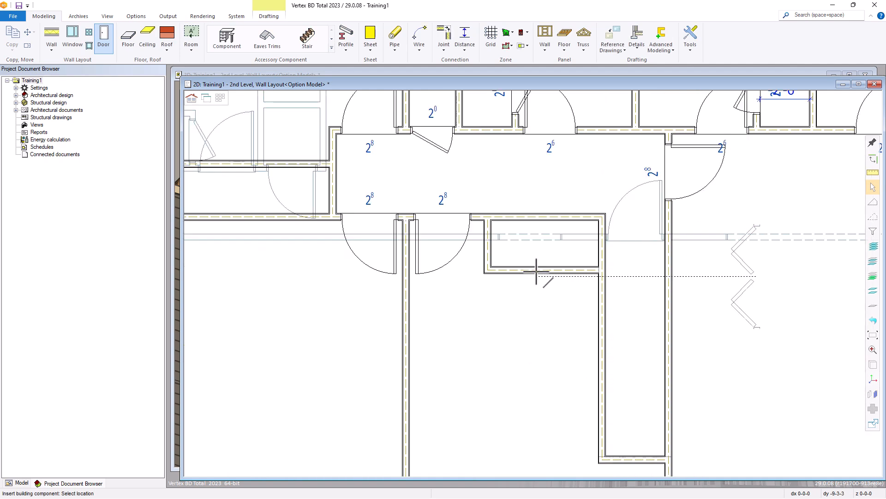
right_click(542, 253)
left_click(599, 219)
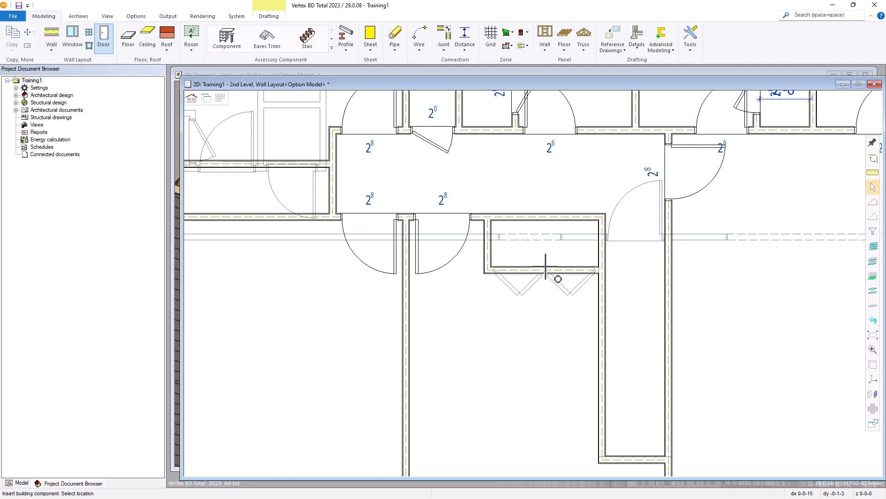
scroll(546, 267, "up", 4)
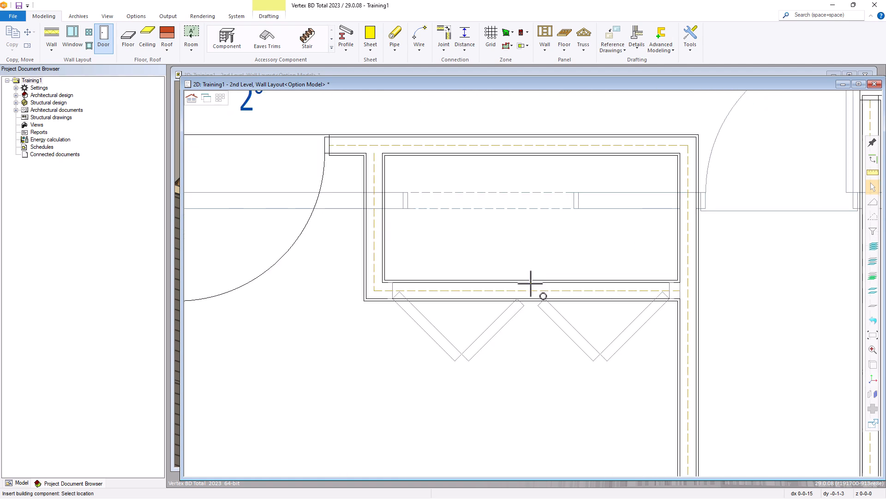
left_click(531, 282)
Step: Invert the 5/0 bi-fold door and insert it centered in the lower wall of the left closet, folding into the lower-left room
scroll(538, 265, "down", 4)
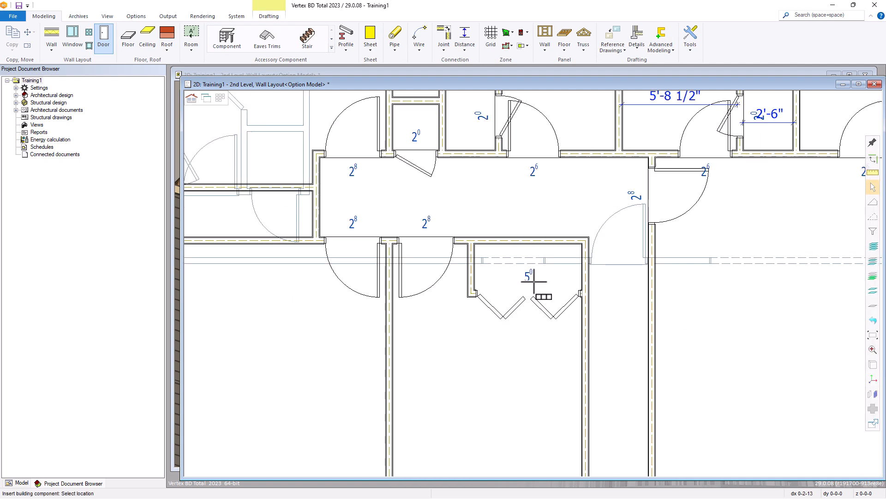
right_click(516, 226)
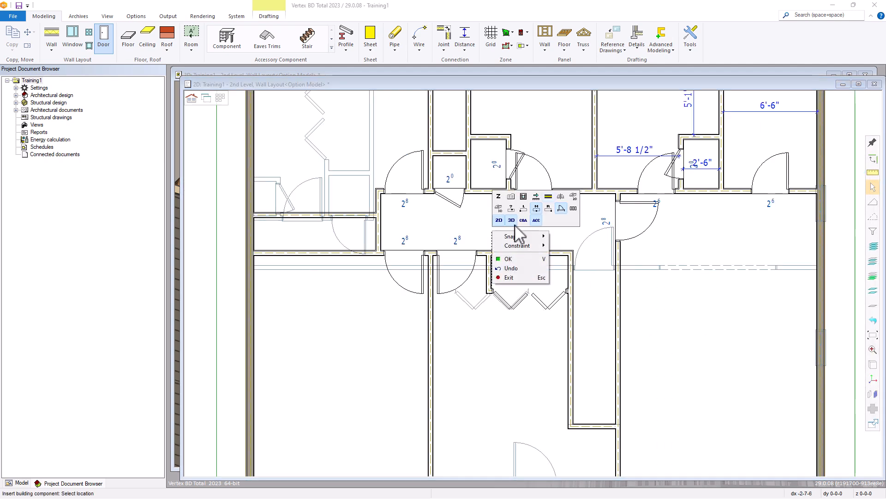
left_click(547, 201)
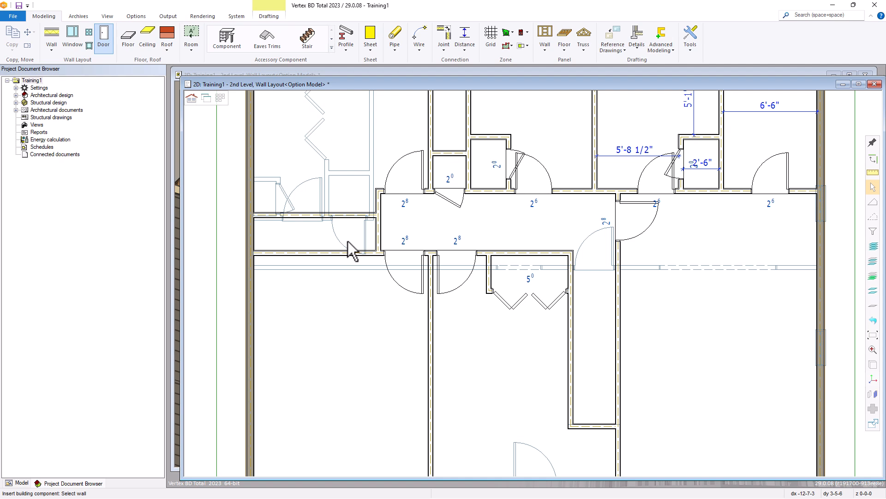
left_click(317, 253)
right_click(318, 258)
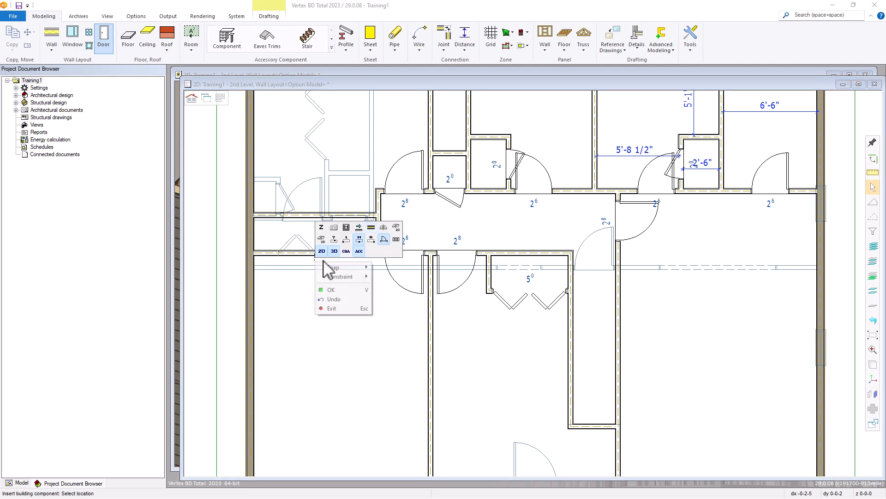
left_click(396, 227)
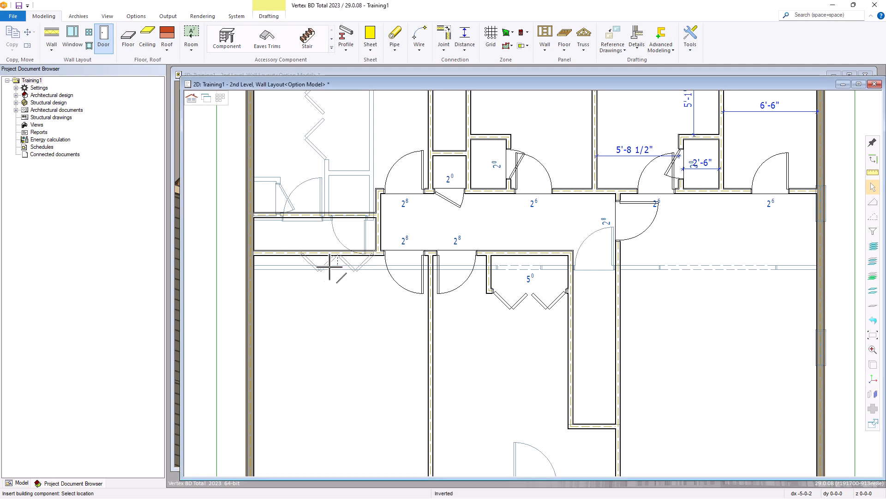
scroll(312, 267, "up", 4)
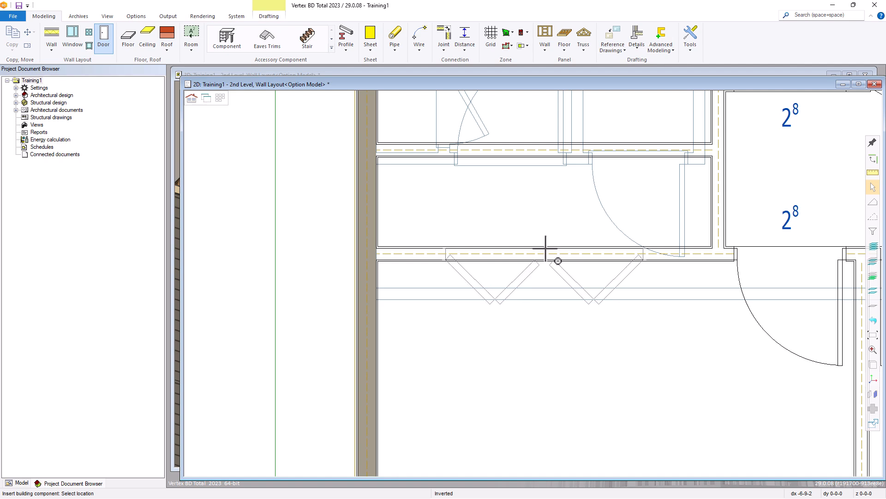
left_click(545, 248)
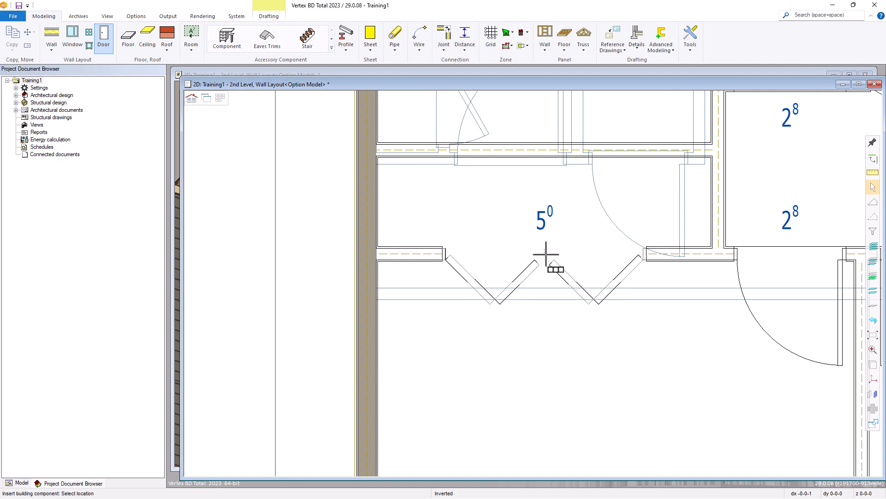
Step: Insert an inverted 5/0 bi-fold door centered in the left wall of the tall upper closet, folding into the upper-left room
scroll(553, 287, "down", 1)
scroll(552, 290, "down", 3)
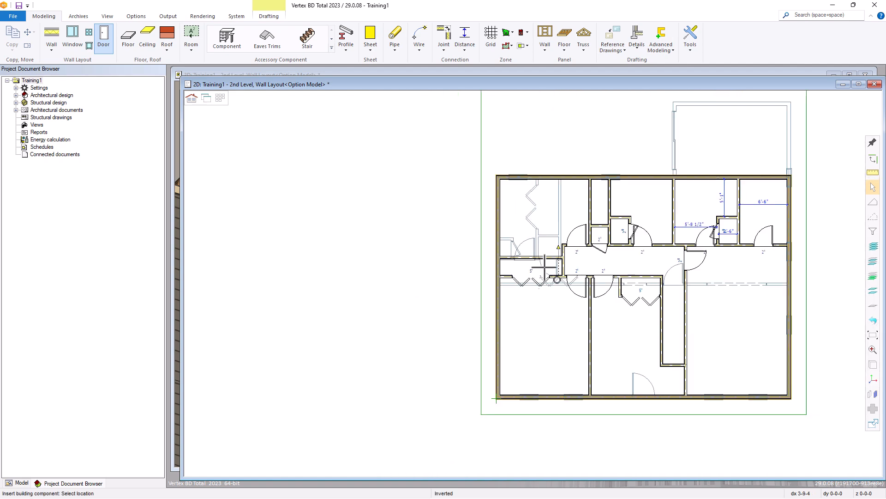
scroll(577, 187, "up", 2)
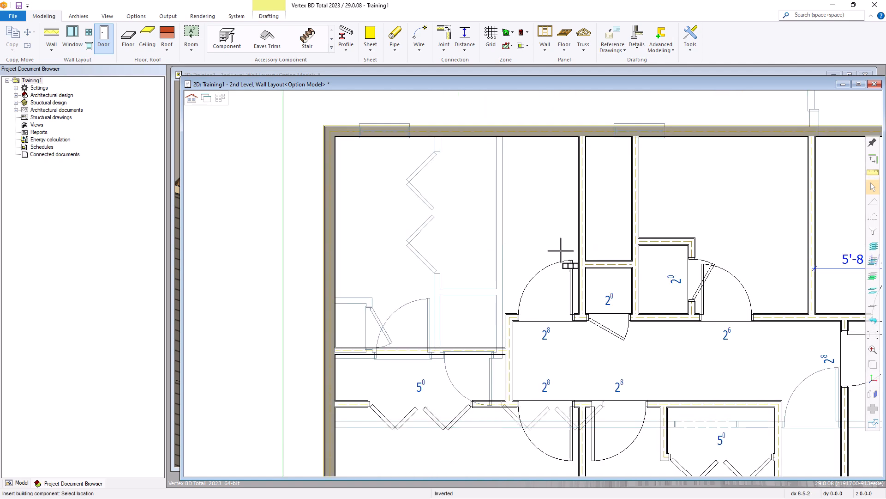
right_click(584, 184)
left_click(631, 160)
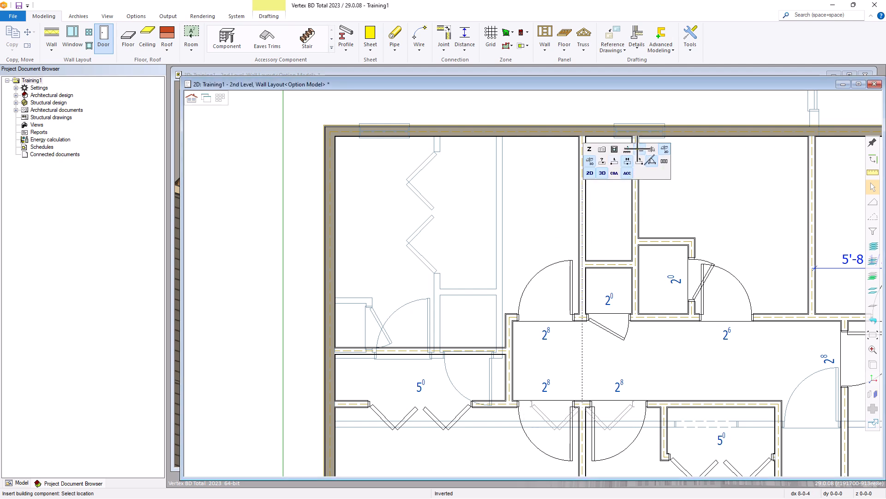
right_click(584, 193)
left_click(660, 160)
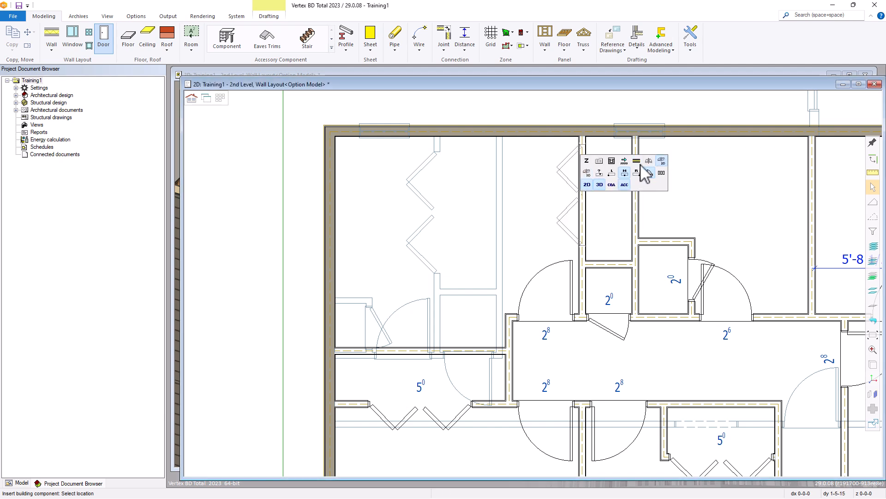
left_click(585, 198)
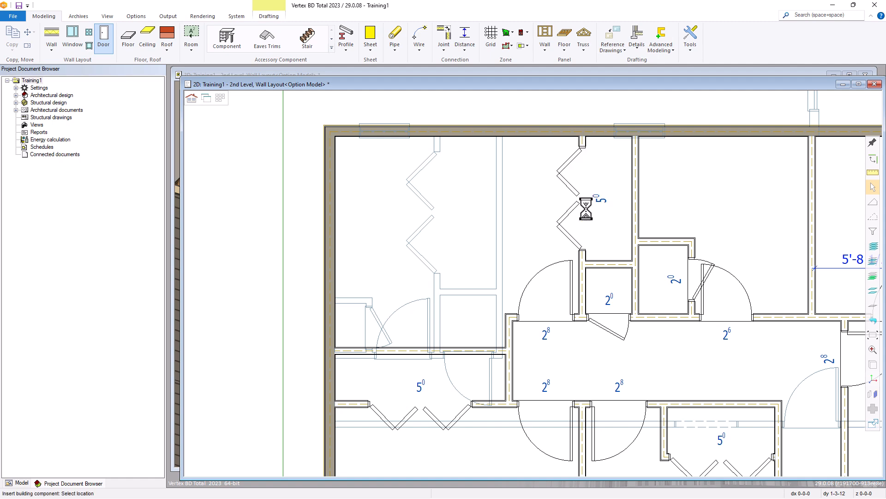
scroll(510, 277, "down", 3)
scroll(535, 282, "up", 2)
scroll(535, 283, "down", 1)
scroll(531, 246, "up", 1)
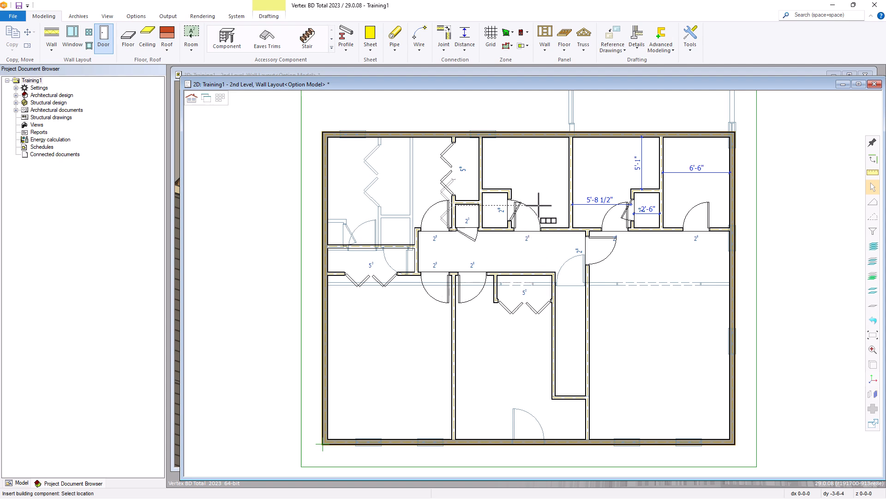
Step: Finish inserting doors and choose the Toilet component from the Bathroom Fixture folder for insertion
key("Escape")
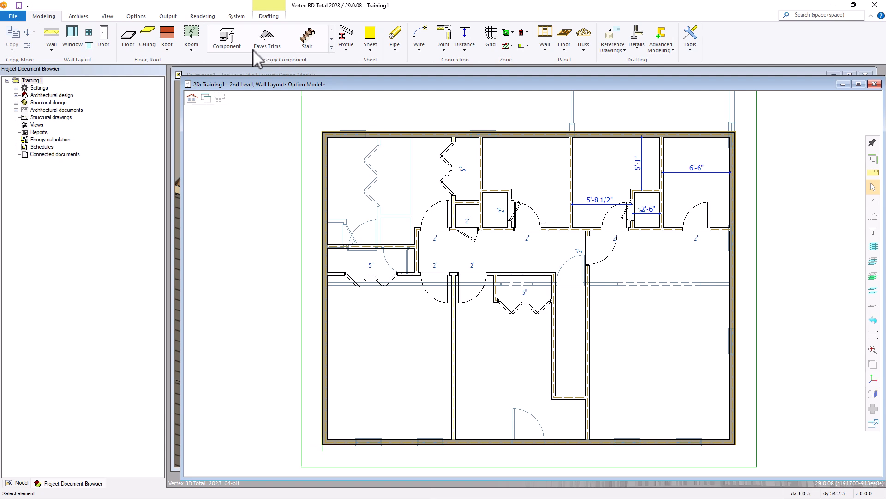
left_click(227, 44)
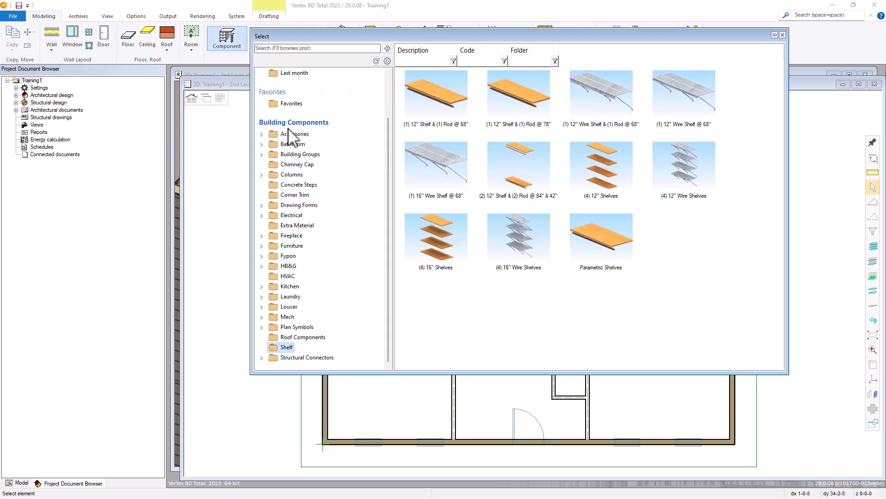
double_click(262, 145)
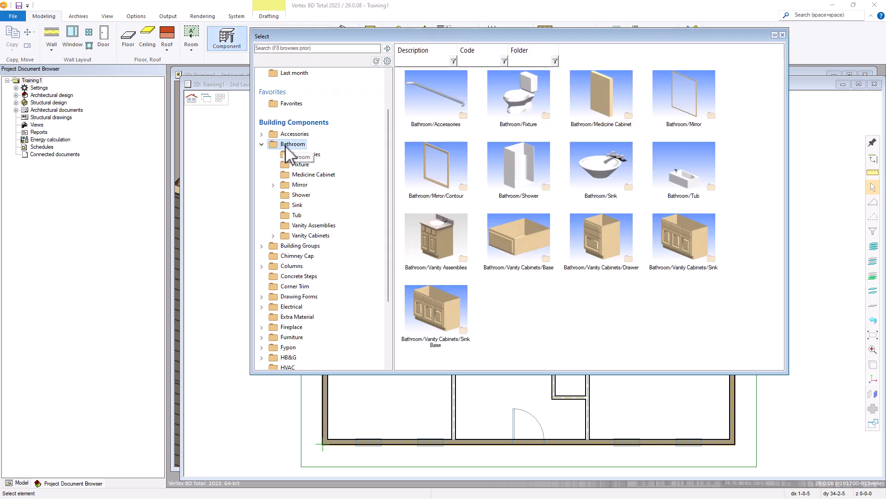
left_click(298, 165)
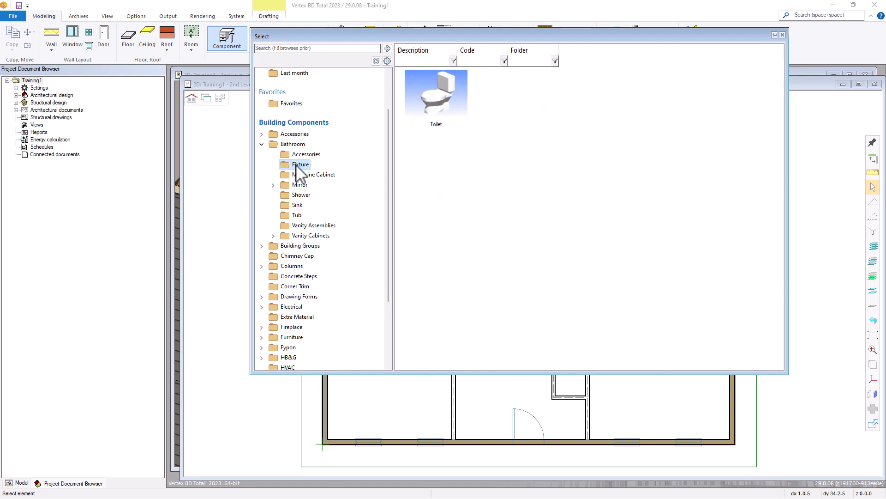
double_click(439, 114)
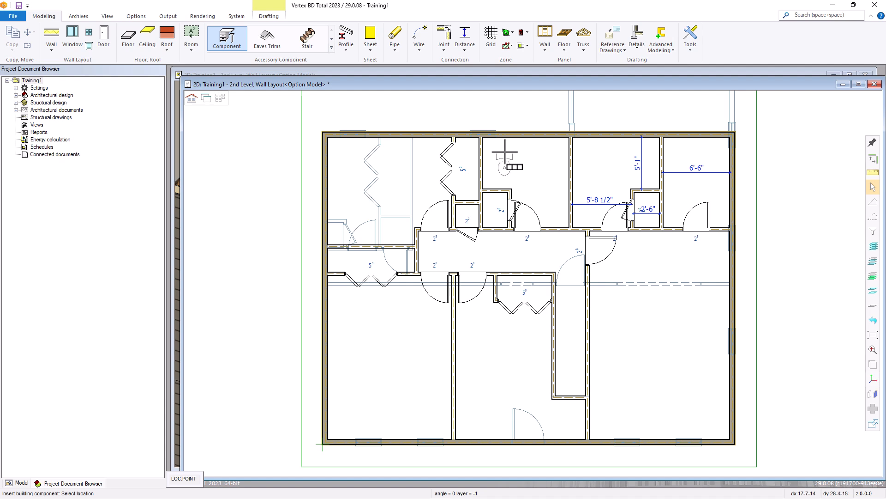
Step: Rotate the toilet to -90 degrees and place it against the left face of the partition between the bathrooms, 16" below the exterior wall corner
scroll(501, 149, "up", 3)
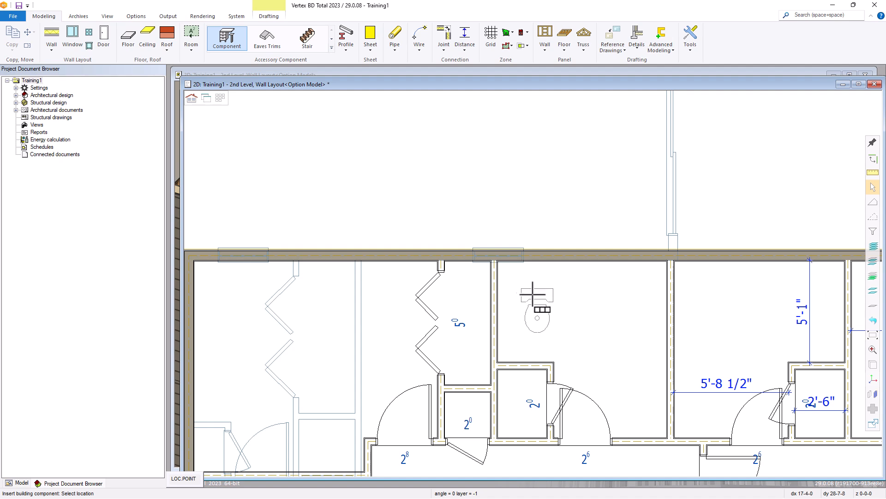
scroll(476, 298, "up", 3)
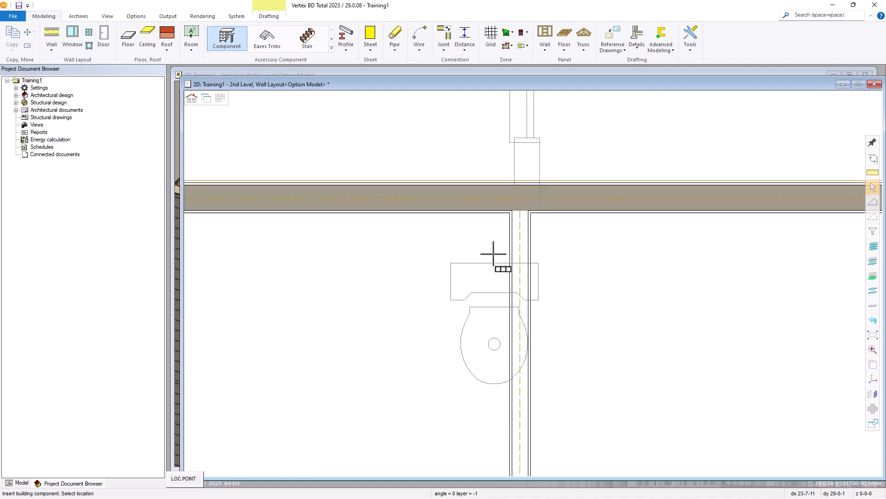
right_click(456, 246)
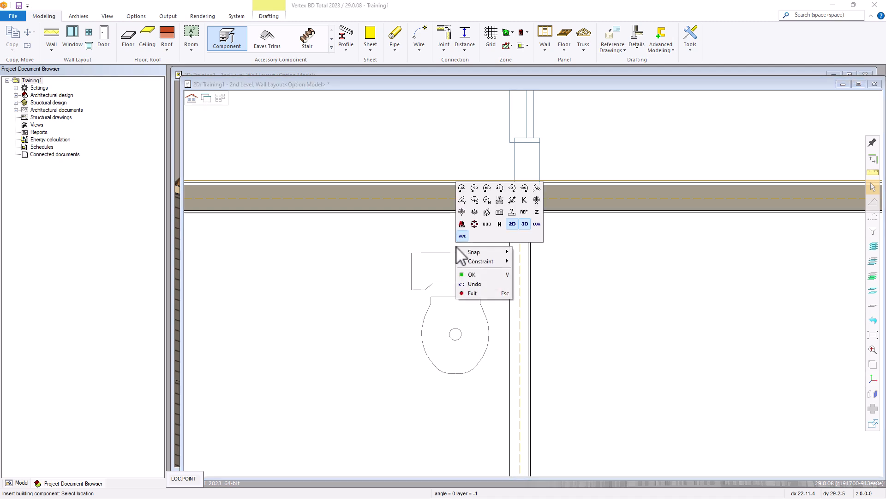
left_click(513, 188)
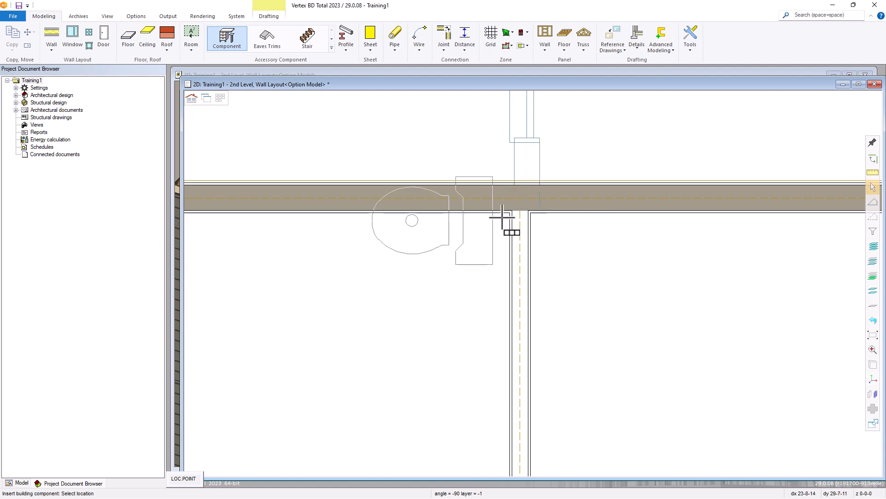
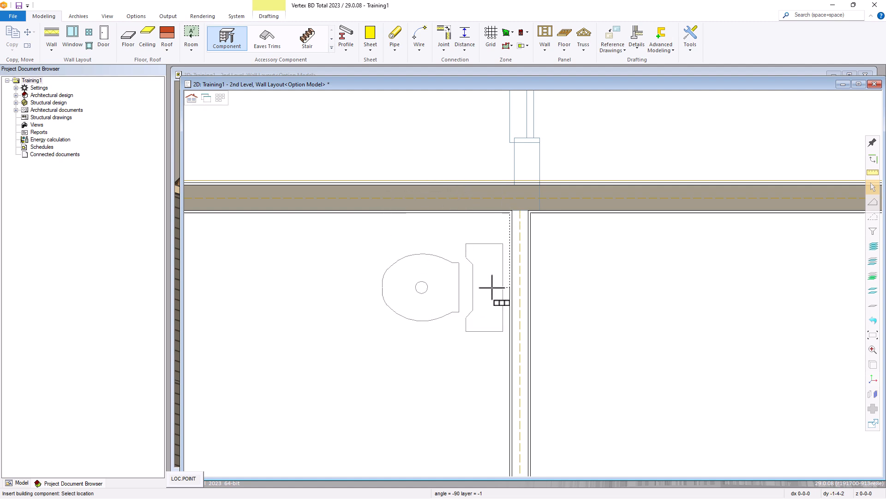
type("16")
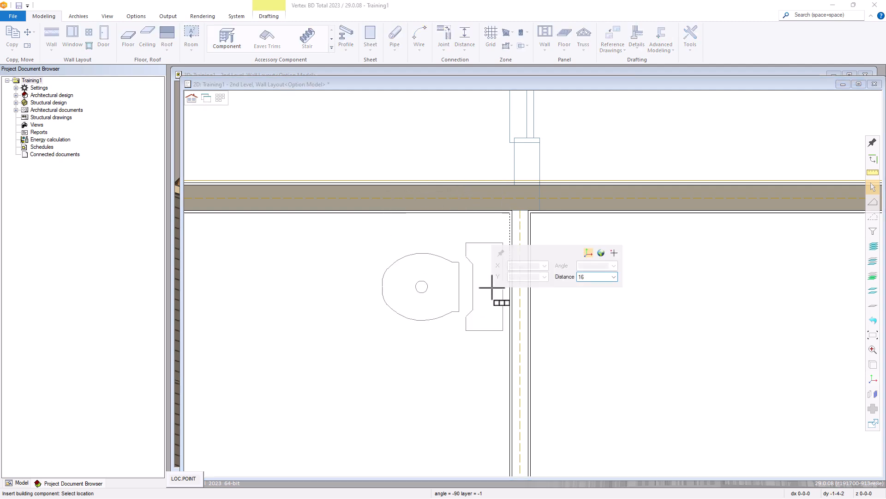
key("Return")
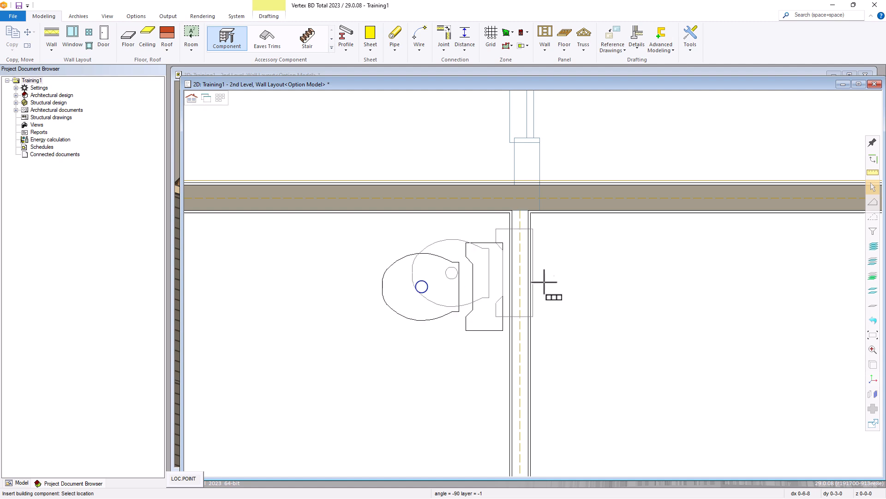
Step: Rotate the toilet to 90 degrees and place a second one on the partition's right face, 16" below the exterior wall corner
right_click(590, 281)
left_click(622, 222)
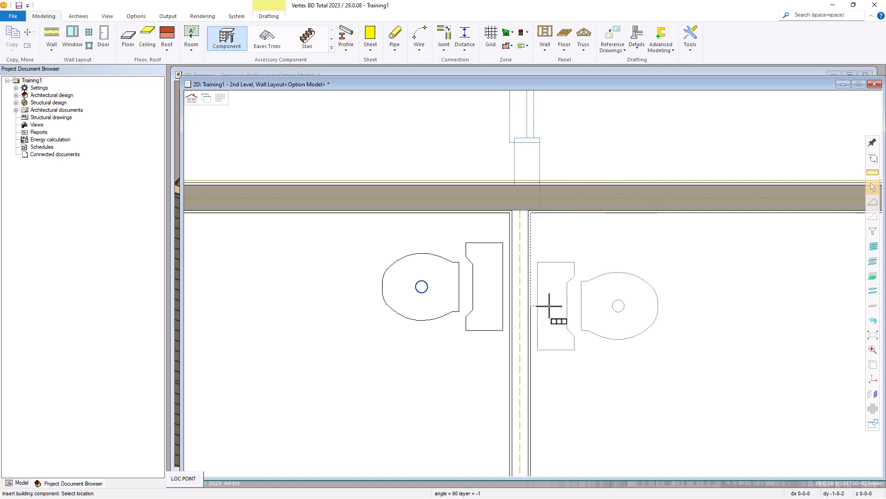
type("16")
key("Return")
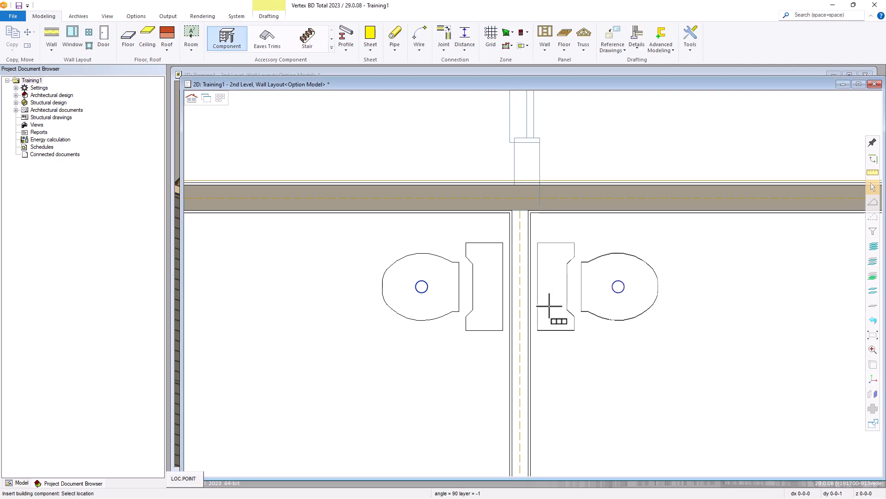
scroll(553, 340, "down", 2)
scroll(551, 341, "down", 2)
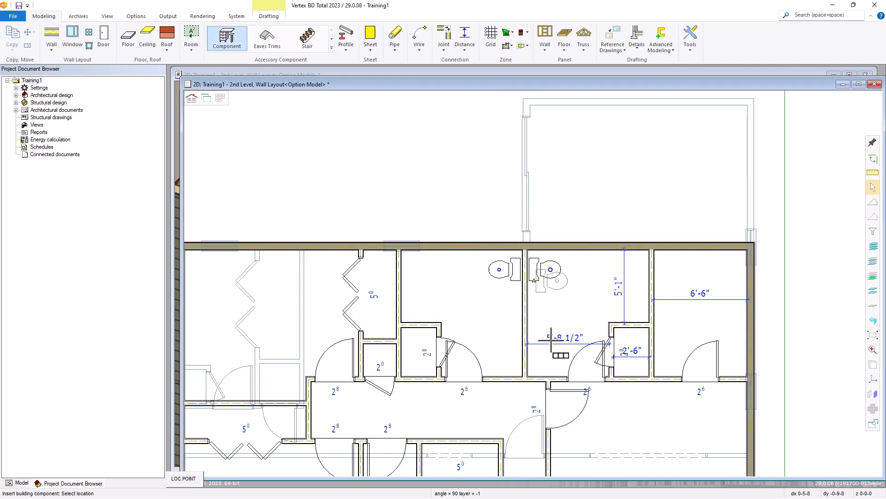
key("Escape")
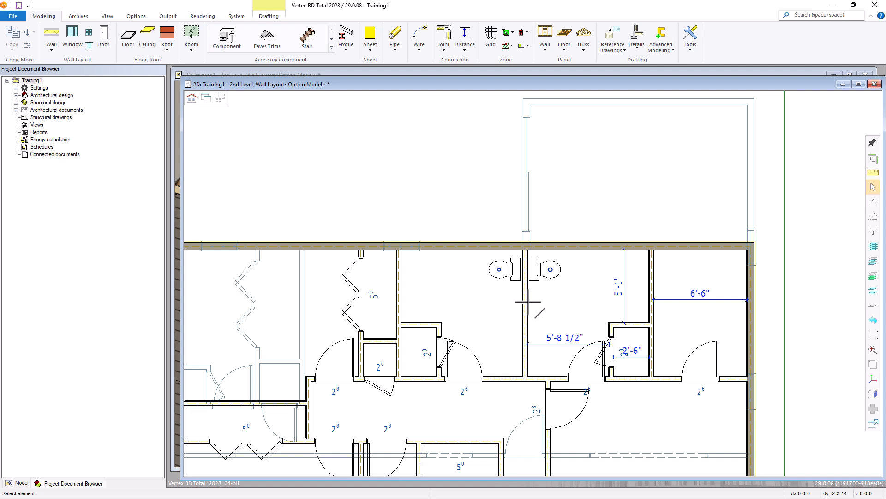
Step: Insert the Shower & Tub component from the Bathroom Tub folder in the left bathroom's alcove, at its lower-left corner above the closet
left_click(227, 41)
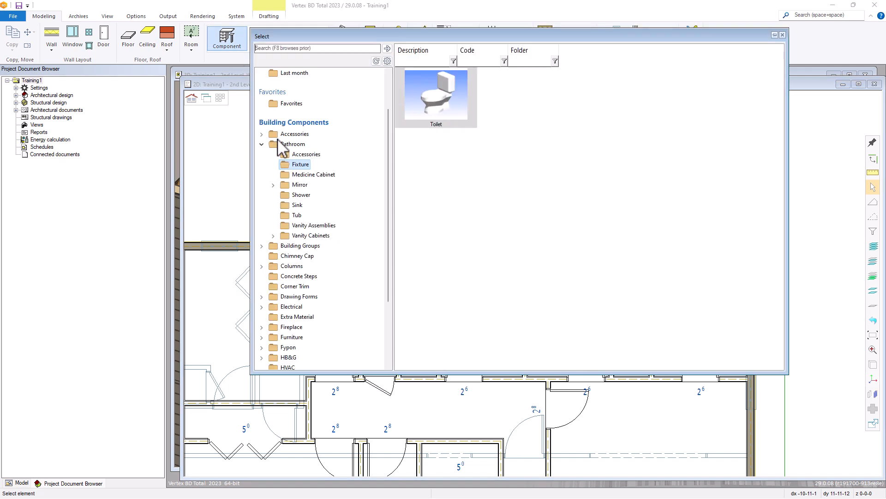
left_click(296, 215)
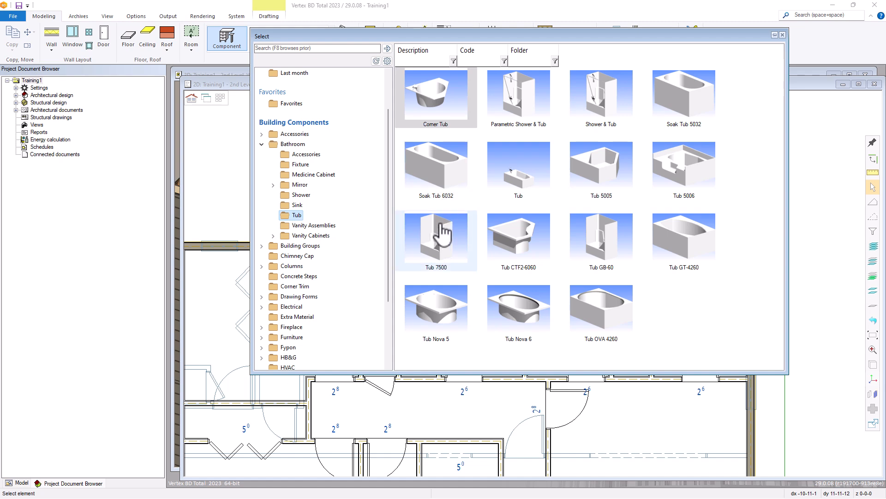
double_click(606, 111)
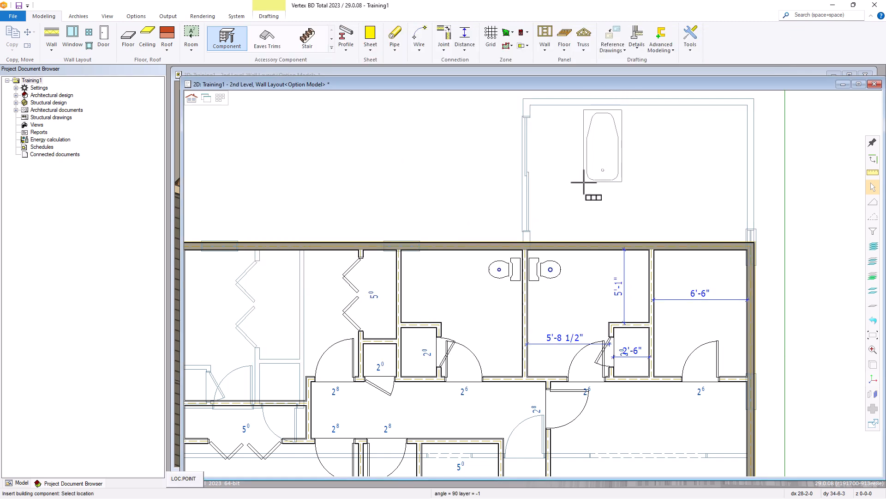
scroll(529, 286, "up", 5)
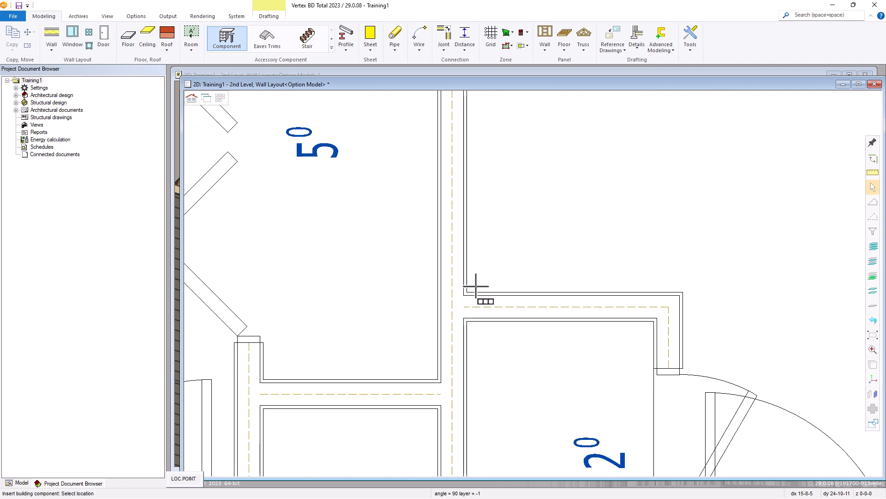
scroll(470, 291, "down", 2)
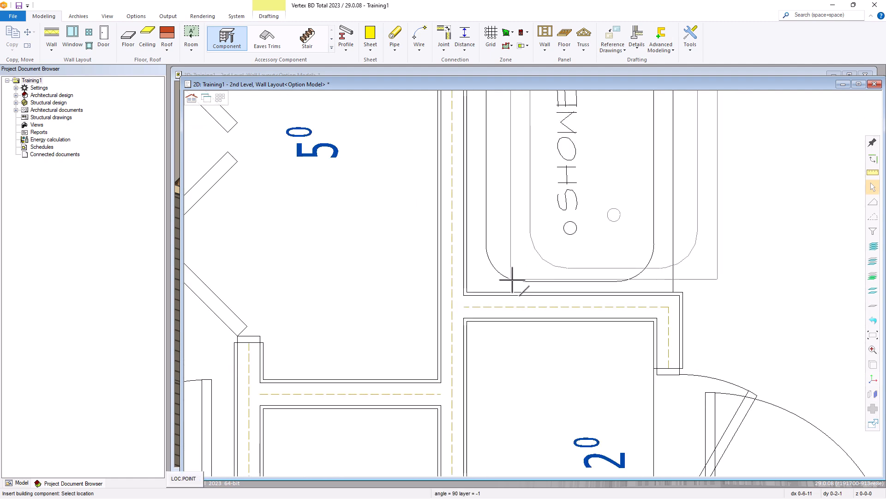
scroll(512, 279, "down", 3)
scroll(512, 280, "down", 3)
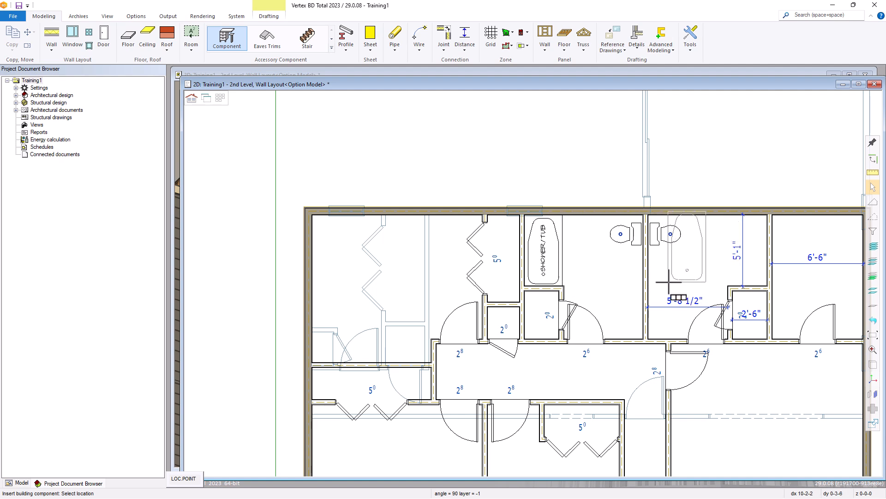
Step: Move the tub's reference point to its lower-right corner and insert it in the right bathroom's alcove, at the lower-right corner above the closet
right_click(669, 282)
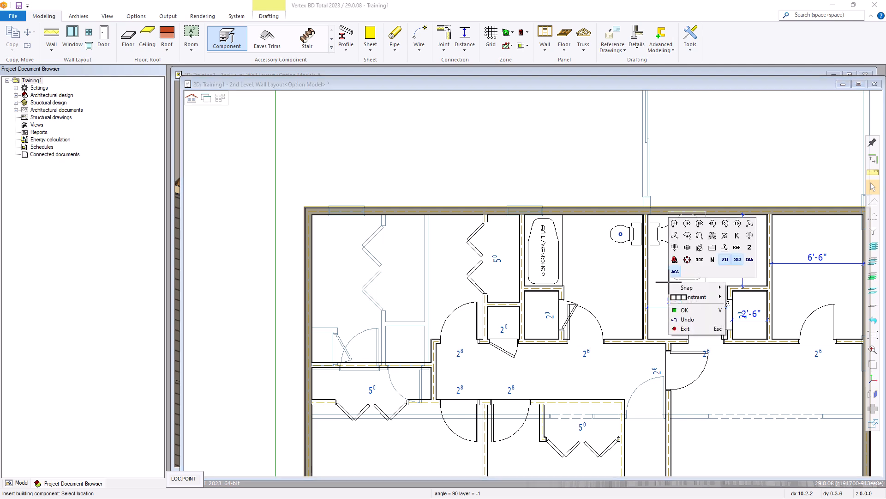
left_click(725, 248)
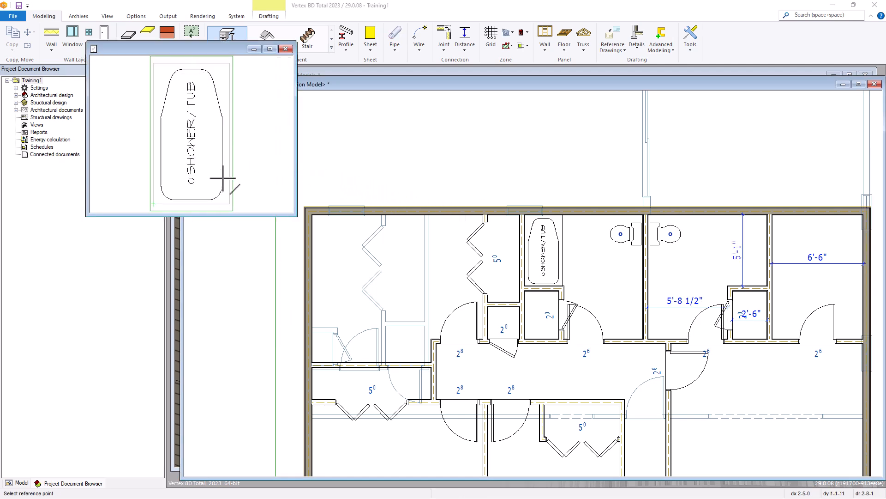
left_click(226, 204)
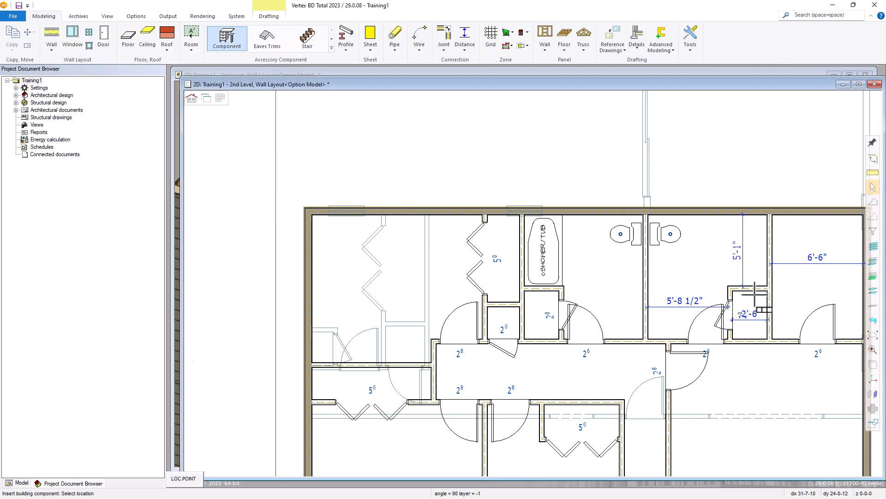
scroll(743, 300, "up", 5)
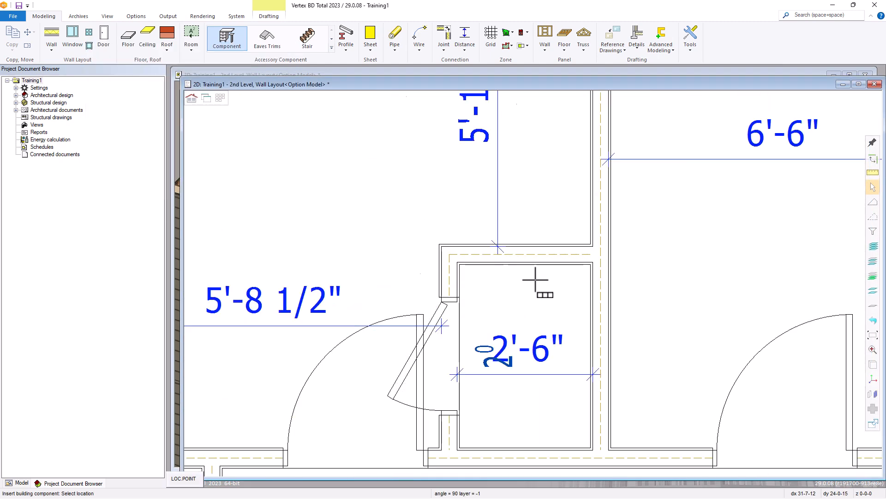
left_click(589, 241)
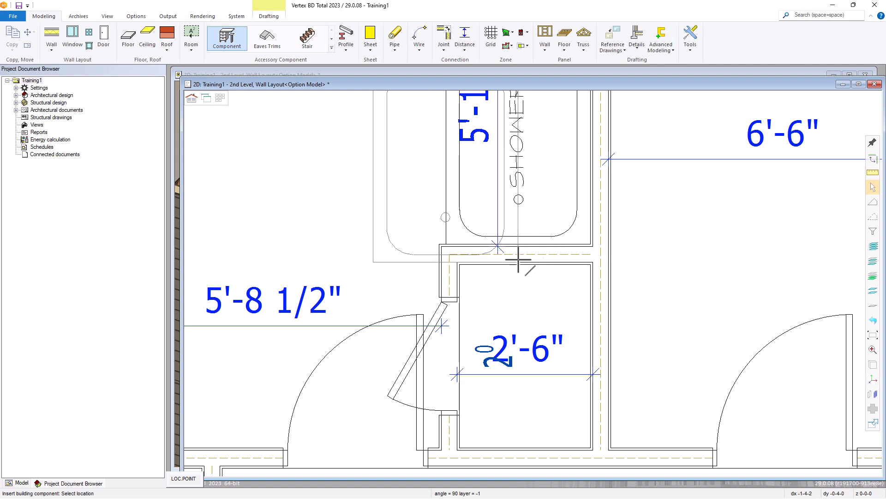
key("Escape")
Step: Examine the toilets and shower/tubs of both bathrooms in the 3D model
scroll(530, 284, "down", 8)
scroll(530, 290, "up", 3)
key("ctrl+Tab")
scroll(528, 279, "down", 6)
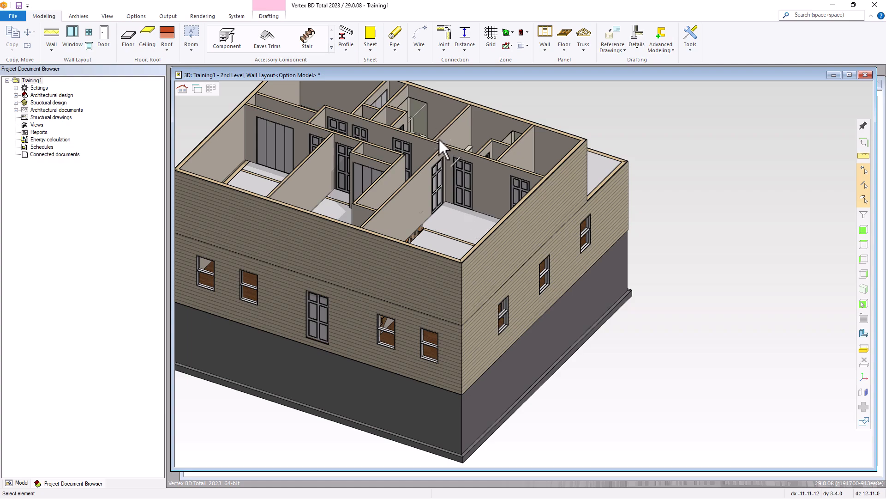
scroll(564, 284, "up", 5)
middle_click_drag(602, 284, 471, 269)
scroll(520, 265, "up", 5)
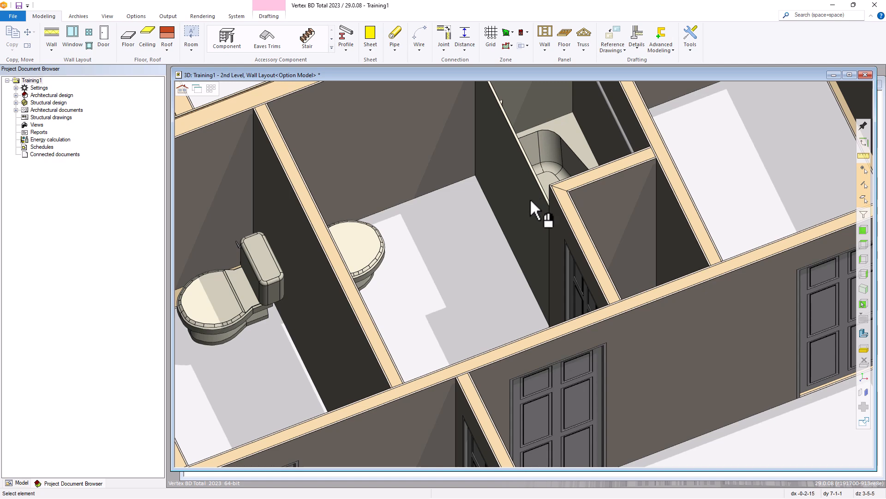
Step: Mirror the right bathroom's shower/tub about its vertical centerline without keeping the original geometry, and check it in the 3D model
key("ctrl+Tab")
scroll(534, 279, "up", 4)
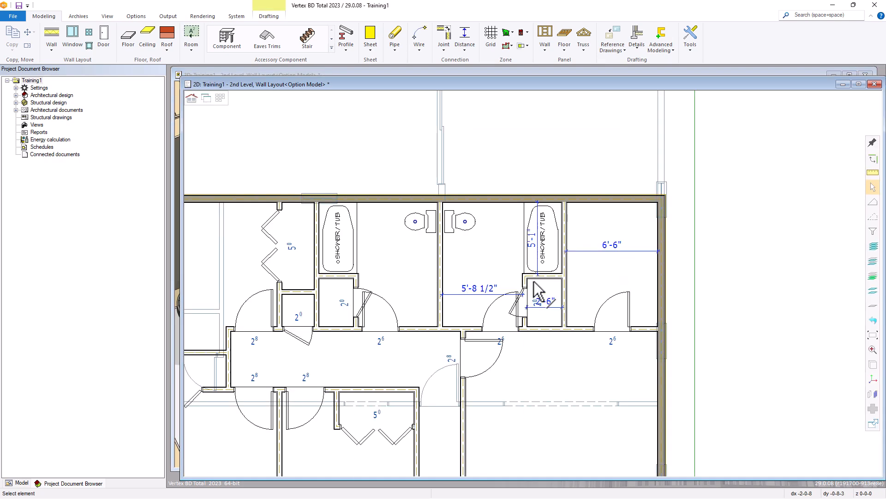
left_click(576, 167)
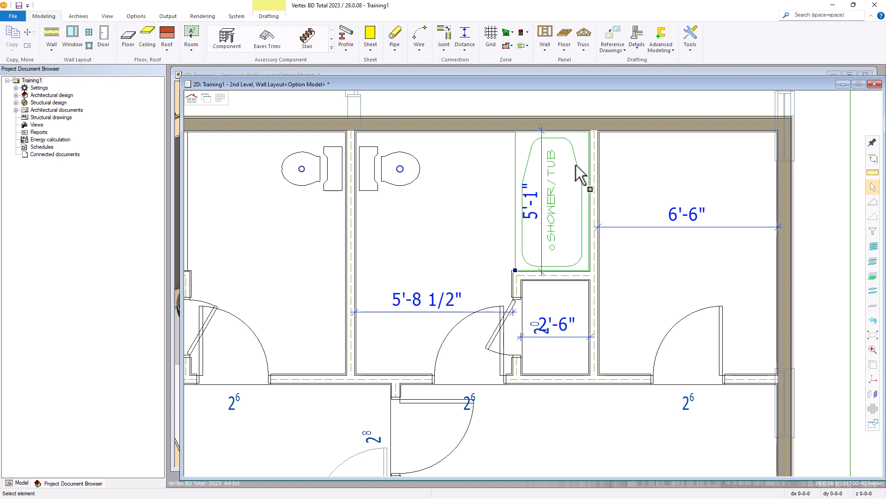
right_click(564, 184)
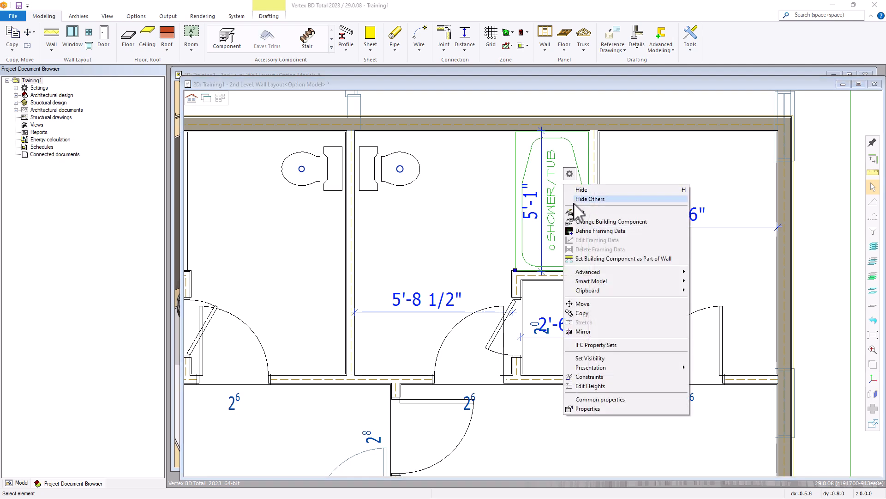
left_click(586, 331)
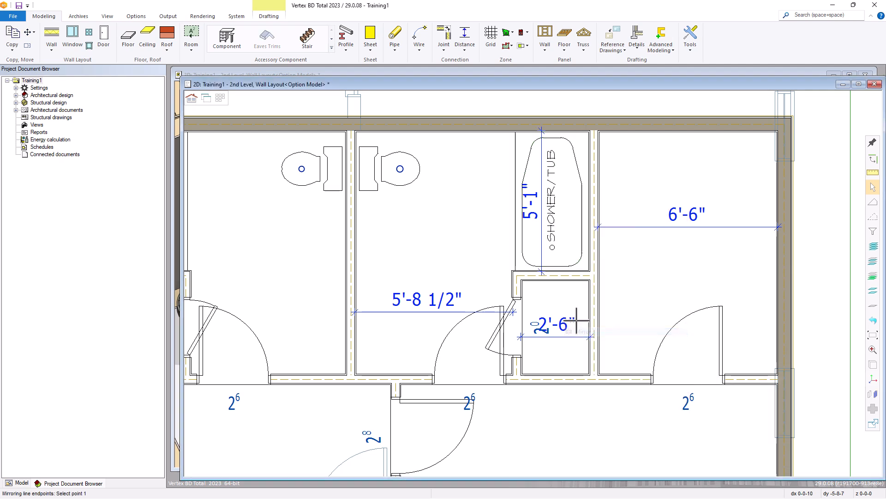
left_click(552, 267)
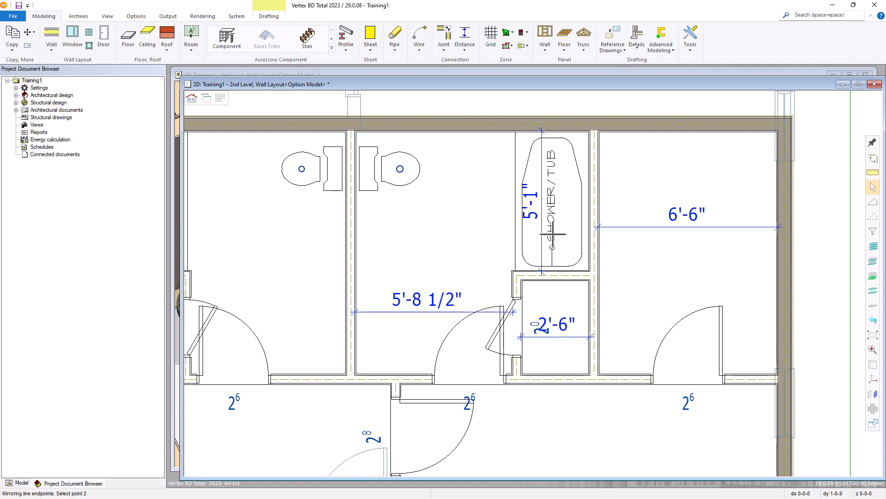
left_click(562, 177)
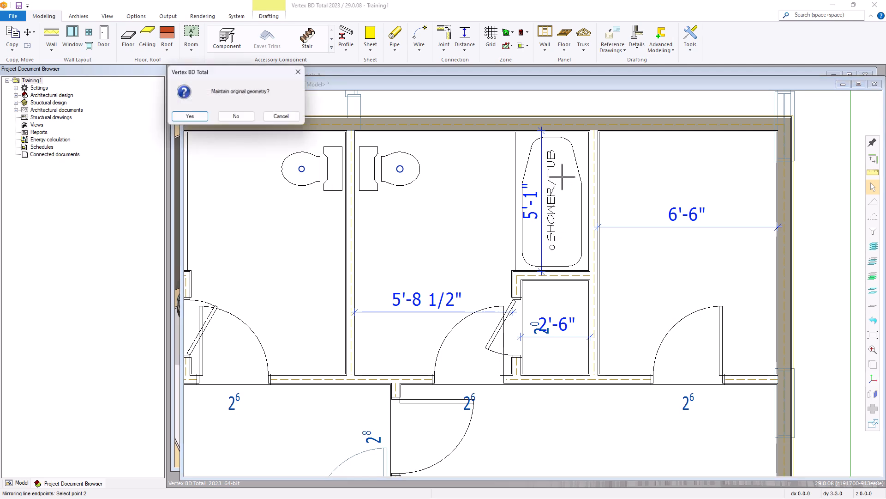
left_click(235, 117)
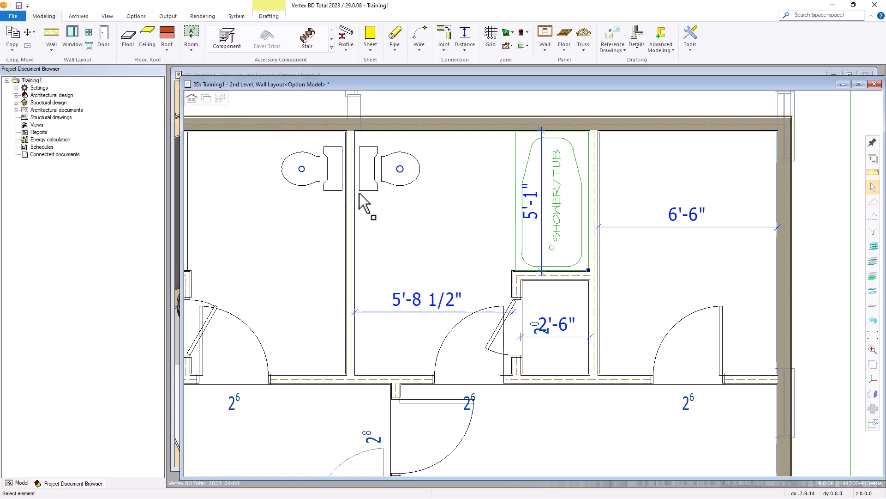
left_click(400, 217)
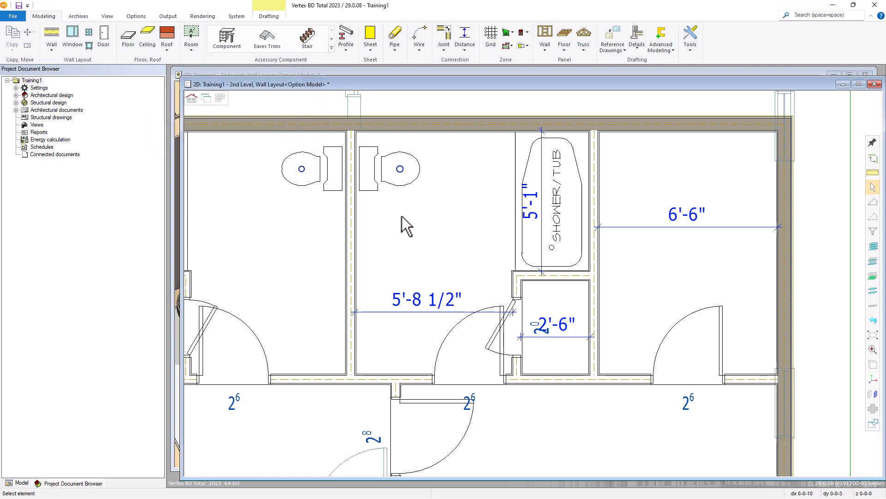
key("ctrl+Tab")
scroll(445, 245, "down", 2)
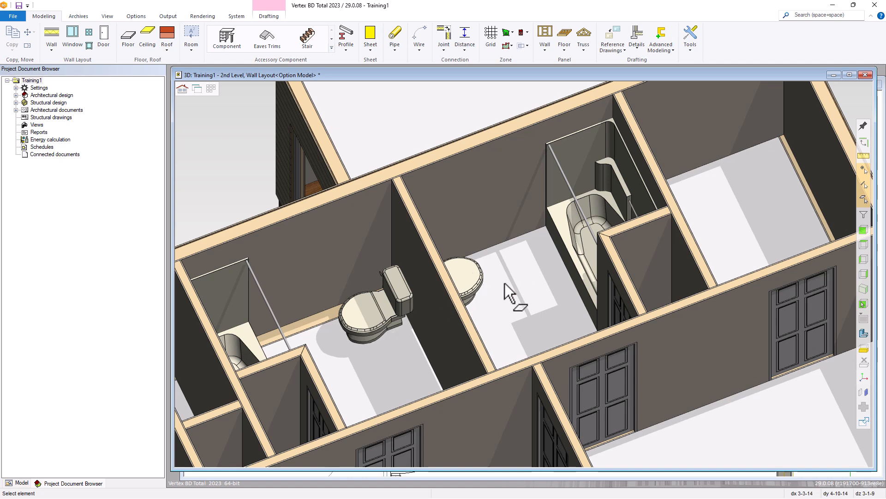
Step: Insert the 36" Single Sink Bathroom Vanity from Vanity Assemblies, rotated 90 degrees, in the right bathroom's lower-left corner against the partition
key("ctrl+Tab")
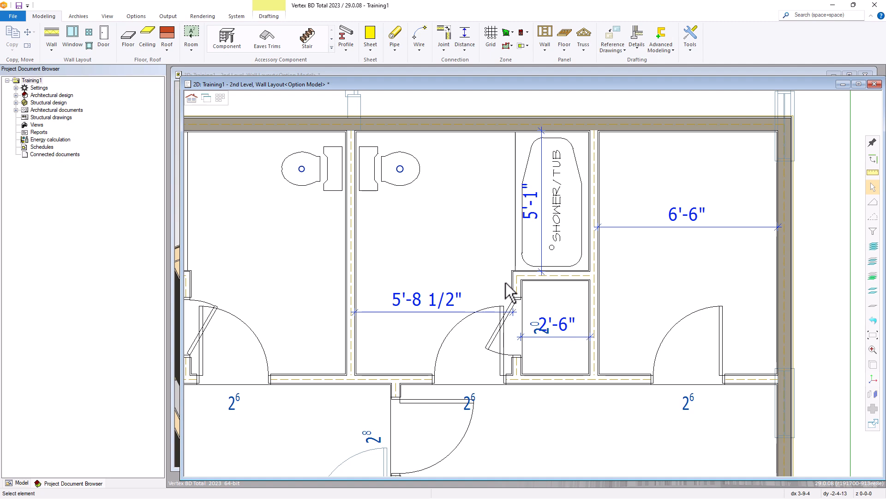
scroll(499, 308, "down", 1)
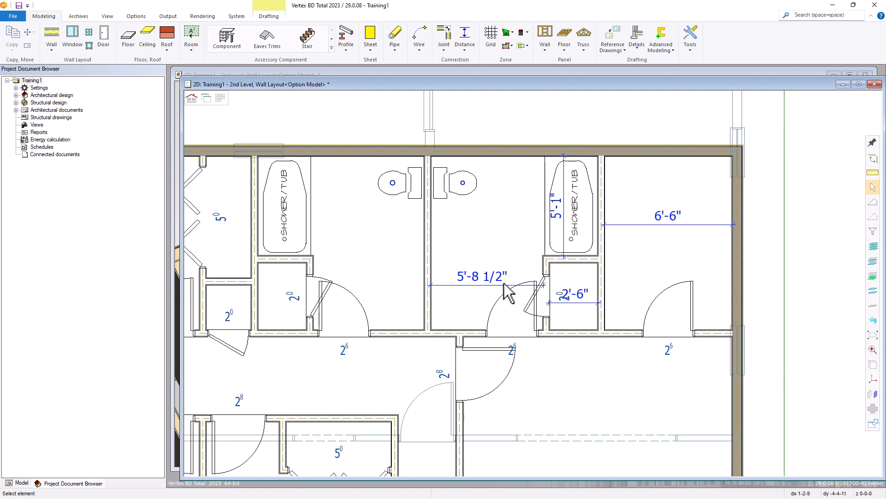
scroll(447, 303, "up", 1)
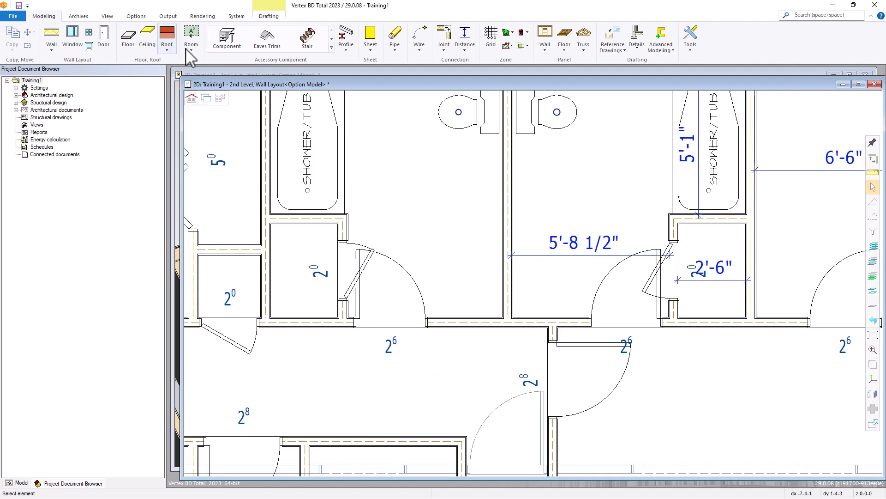
left_click(226, 40)
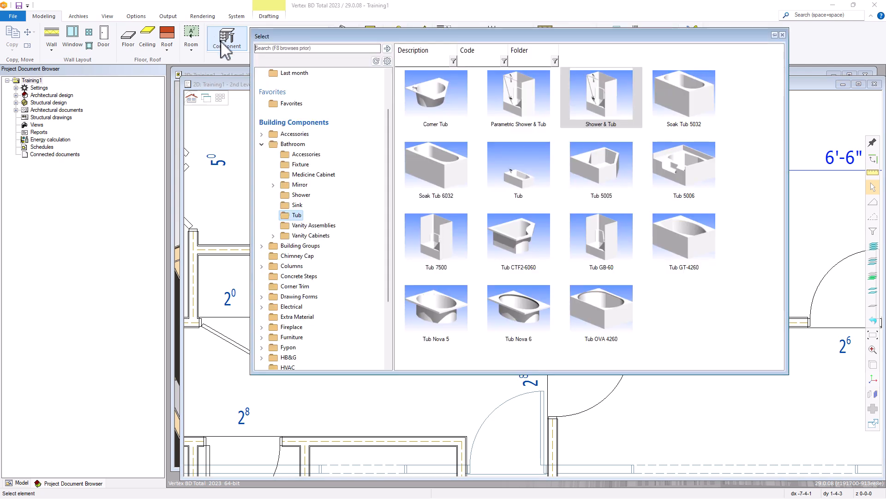
left_click(301, 226)
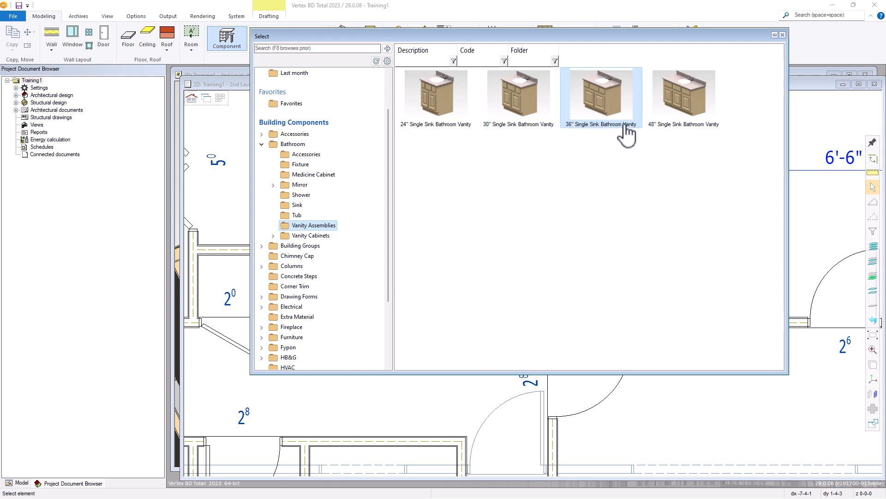
double_click(609, 121)
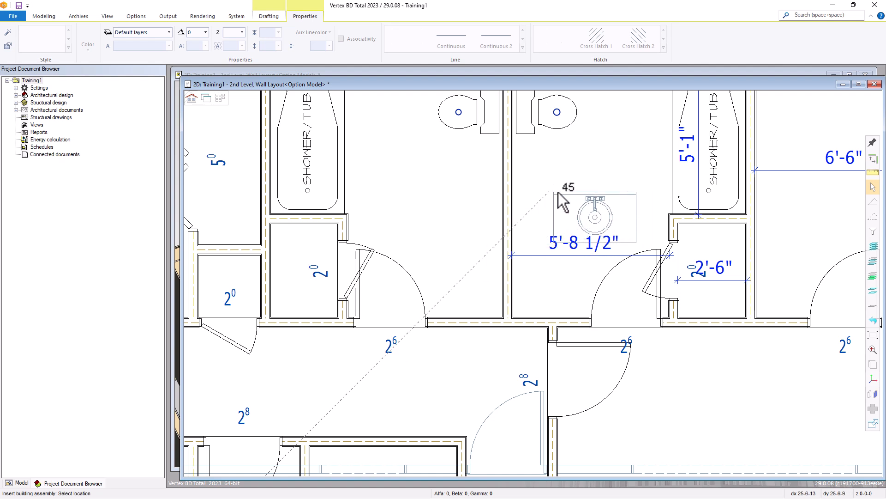
right_click(557, 194)
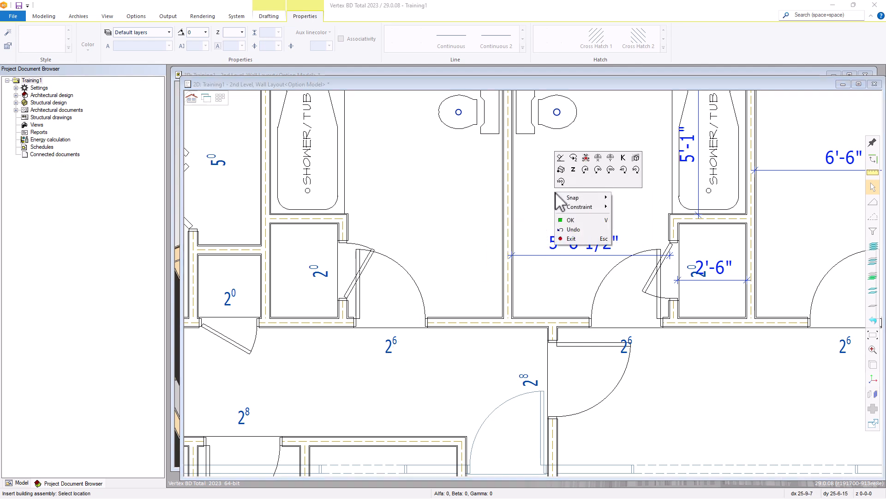
left_click(598, 170)
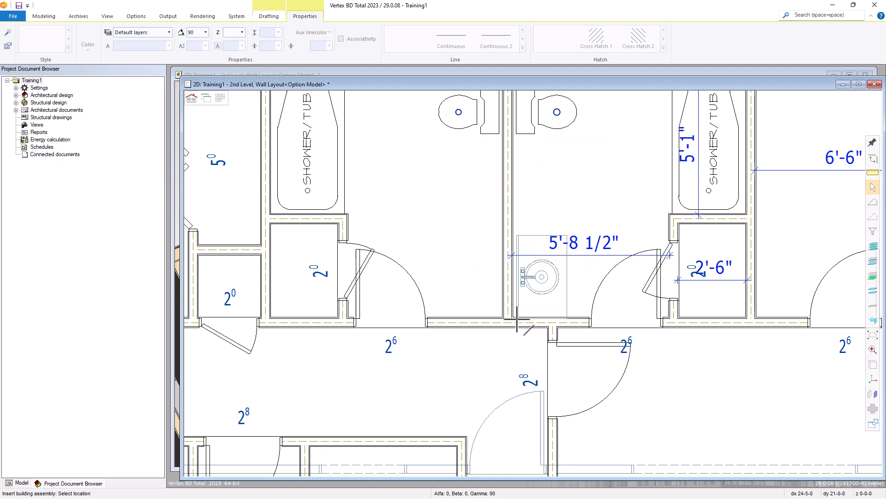
scroll(516, 316, "up", 3)
left_click(525, 280)
Step: Rotate the vanity another 180 degrees to 270 and move its reference point to its other back corner
scroll(558, 244, "down", 4)
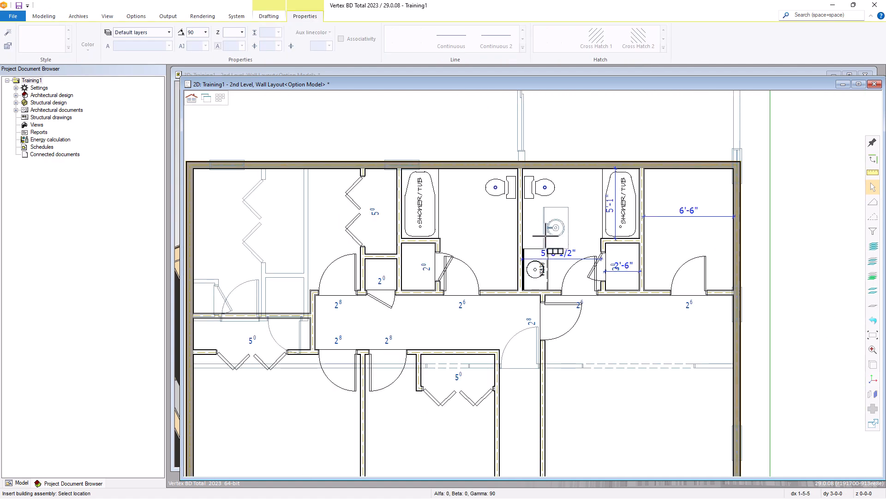
right_click(486, 255)
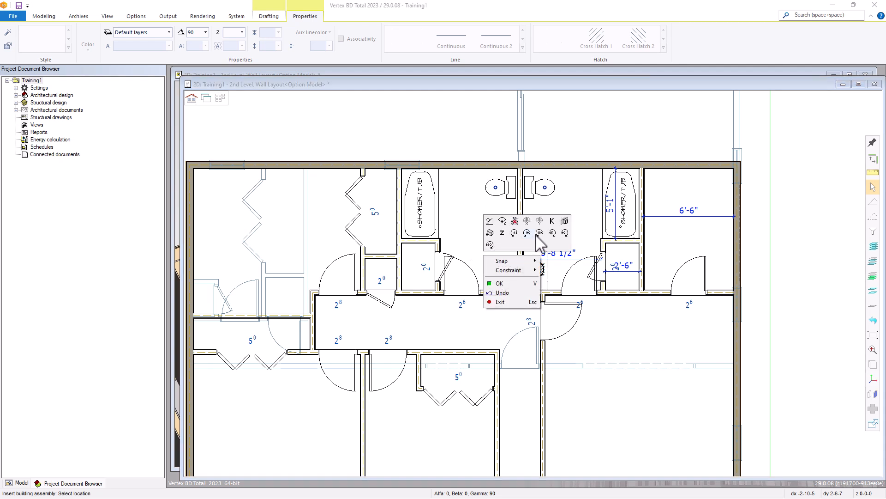
left_click(538, 233)
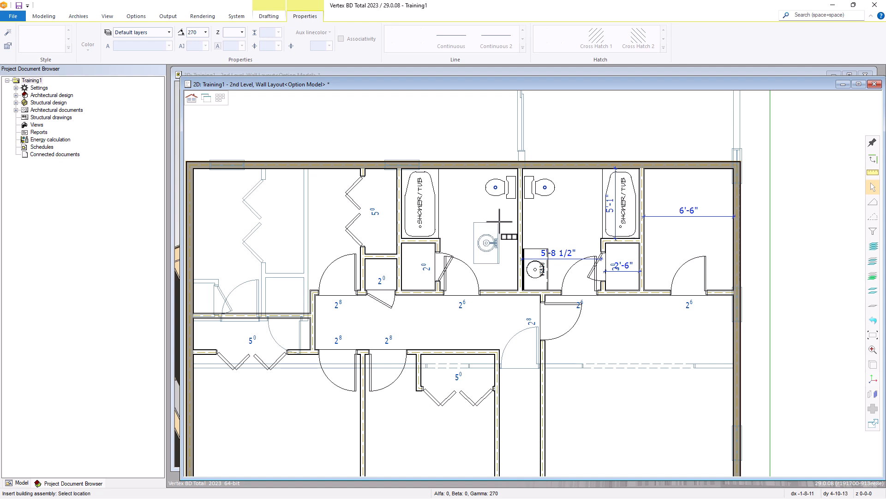
right_click(499, 222)
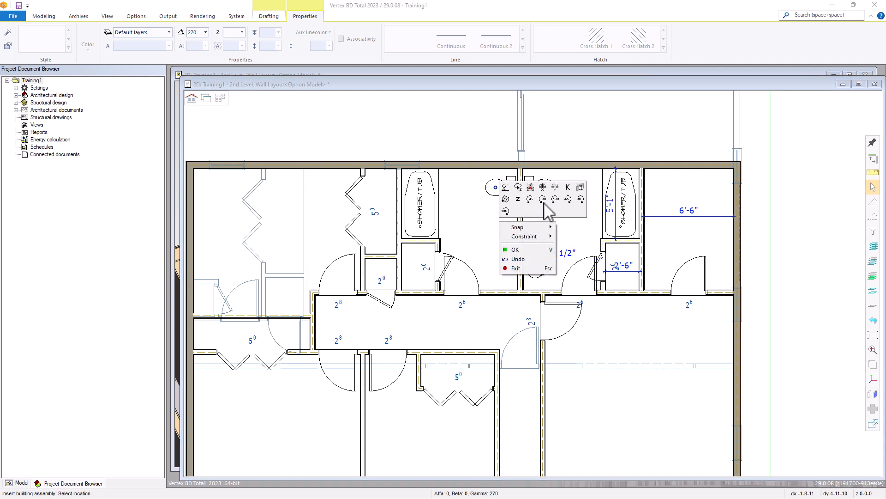
left_click(506, 199)
scroll(233, 207, "up", 2)
left_click(198, 127)
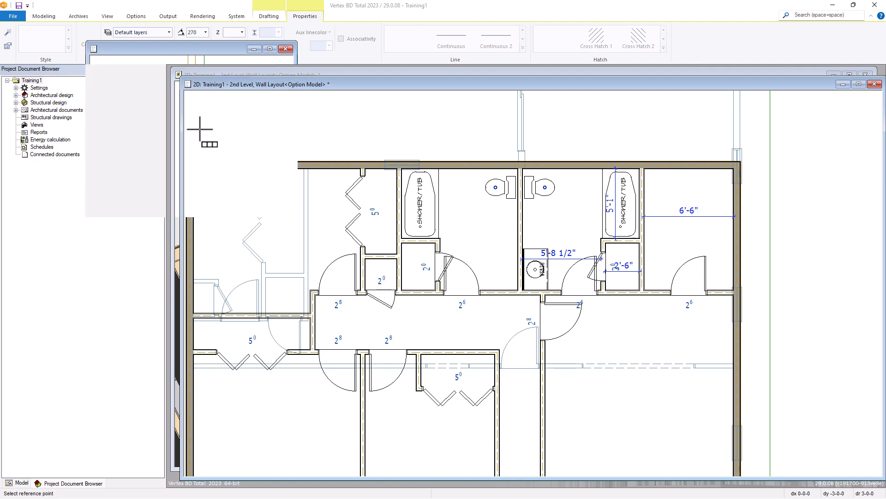
Step: Place the second vanity in the left bathroom's lower-right corner against the partition and end the insertion
scroll(512, 291, "up", 3)
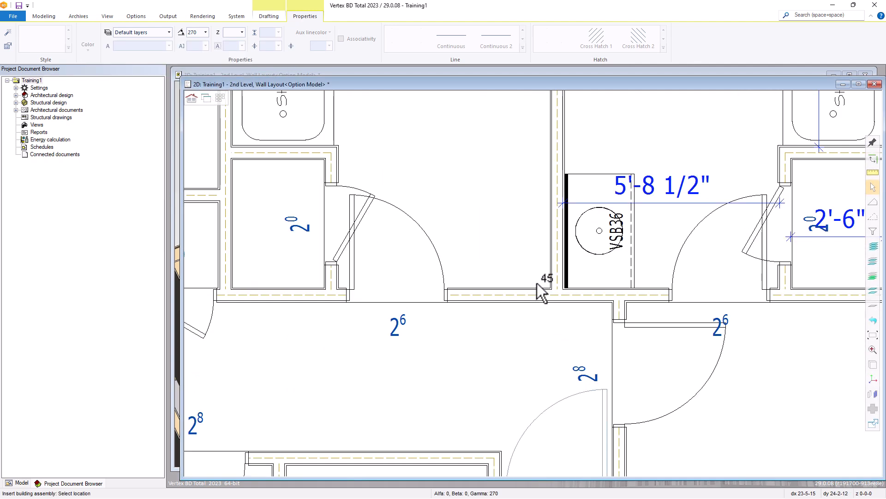
left_click(552, 287)
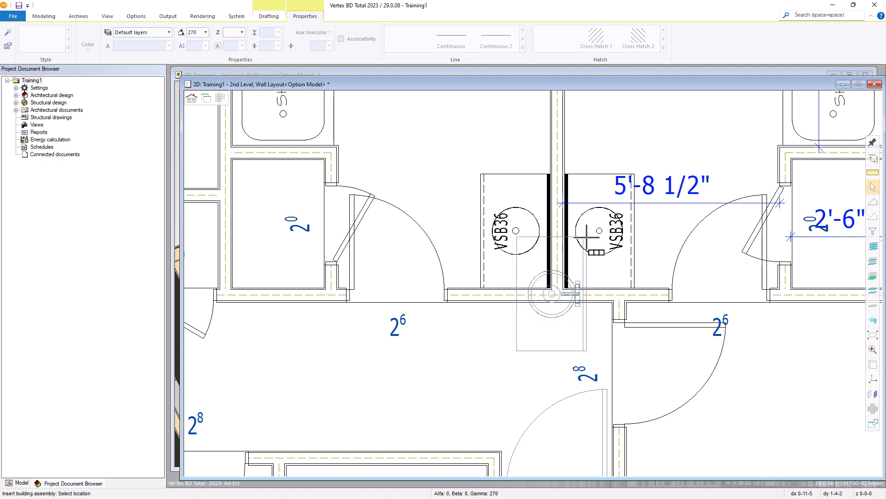
scroll(586, 239, "down", 1)
scroll(533, 260, "down", 1)
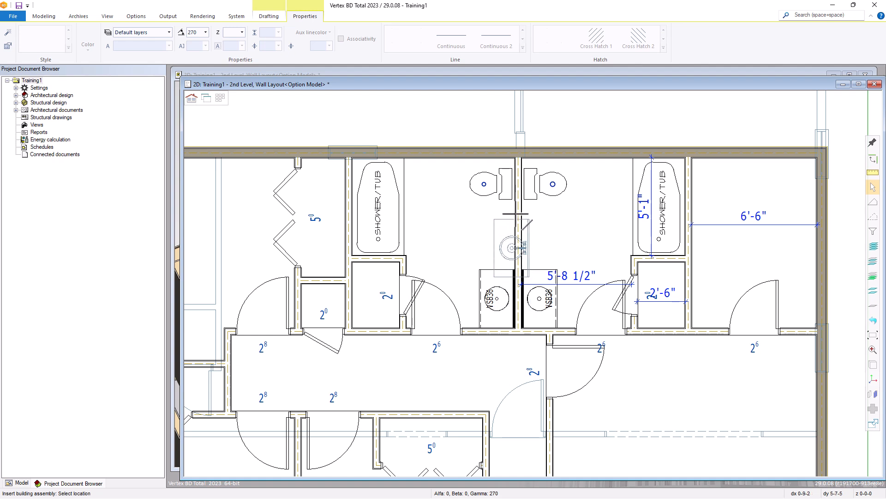
right_click(540, 216)
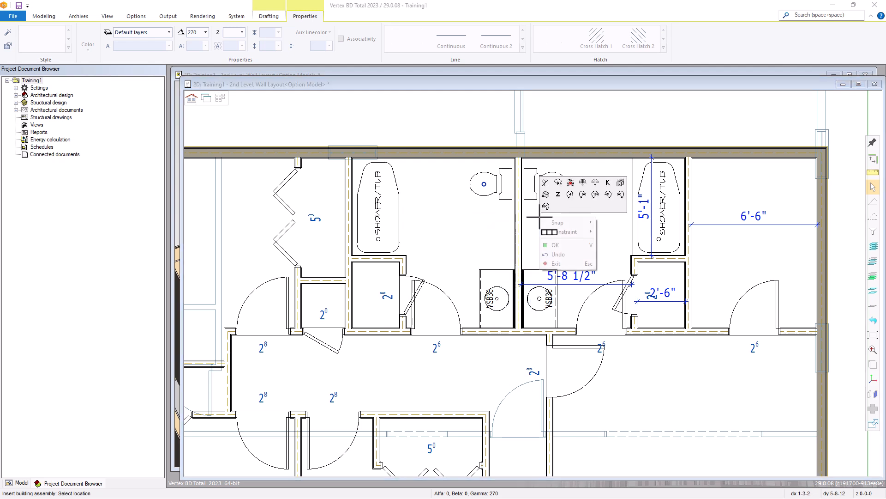
left_click(563, 266)
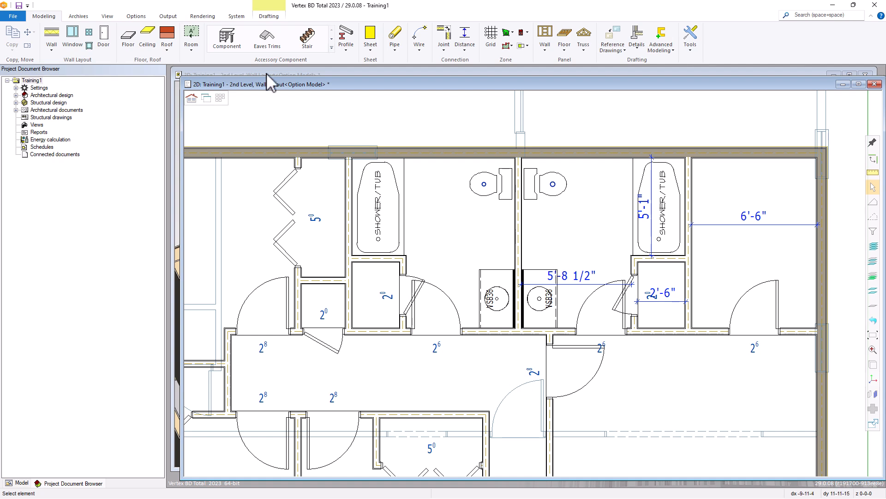
Step: Insert the Bathroom Accessories towel bar sized between 18" and 30" on the partition's left face, between the left bathroom's toilet and vanity
left_click(222, 46)
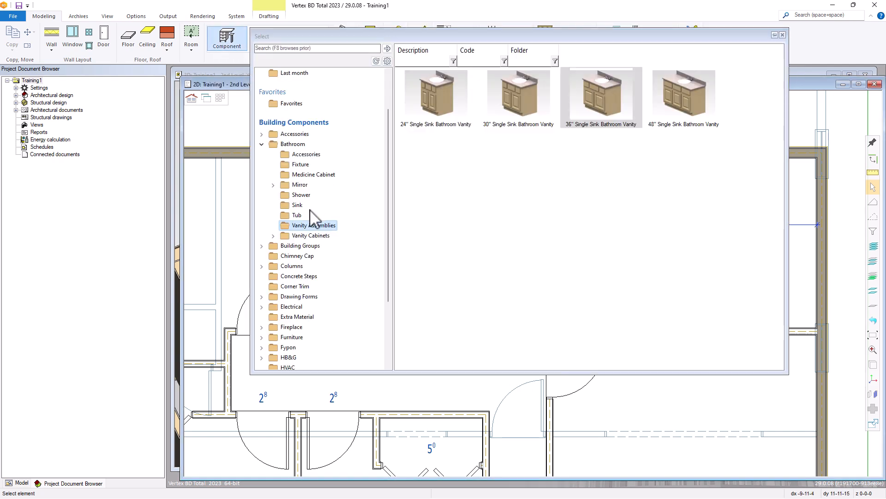
left_click(300, 155)
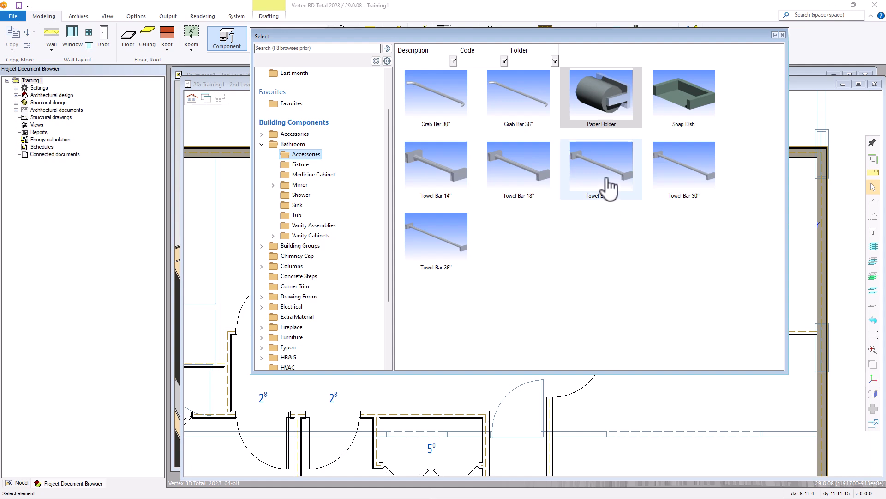
double_click(603, 185)
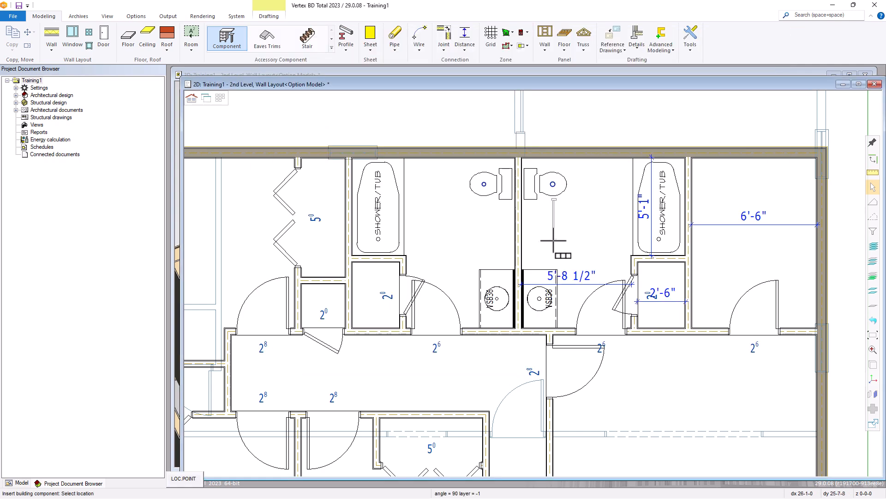
scroll(503, 233, "up", 3)
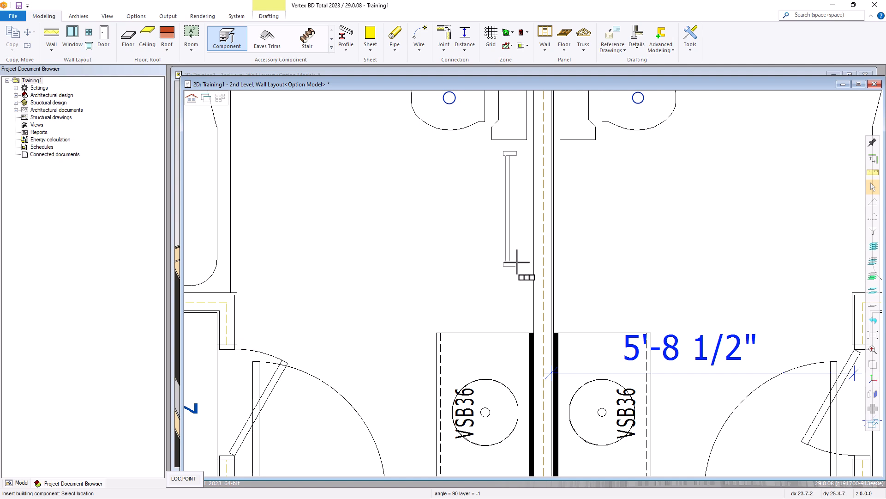
left_click(533, 291)
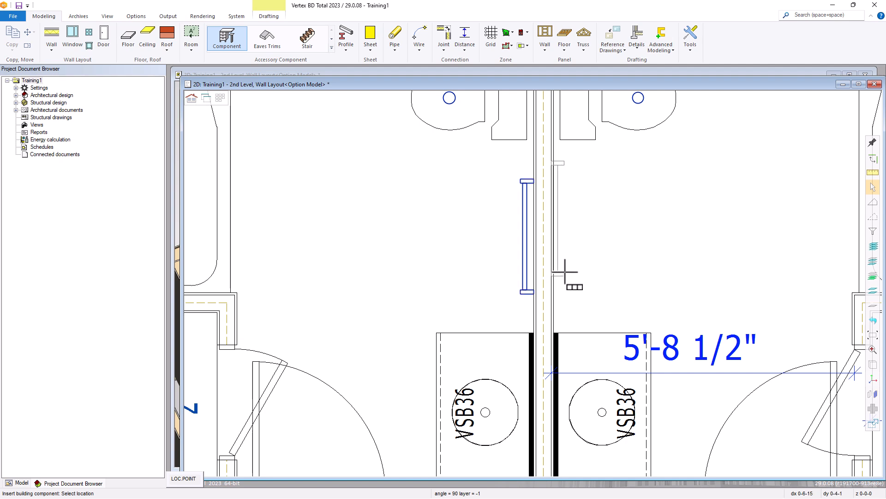
Step: Rotate the towel bar 180 degrees to -90 and place a second one on the partition's right face, opposite the first
right_click(586, 233)
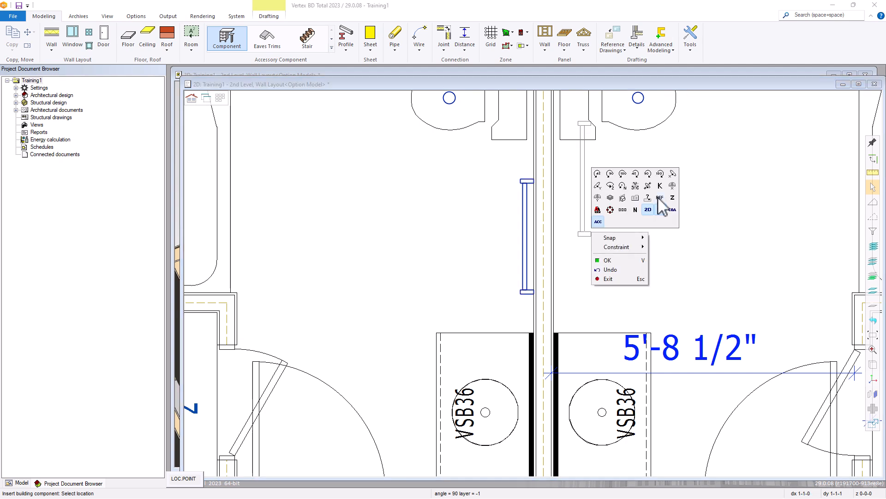
left_click(622, 174)
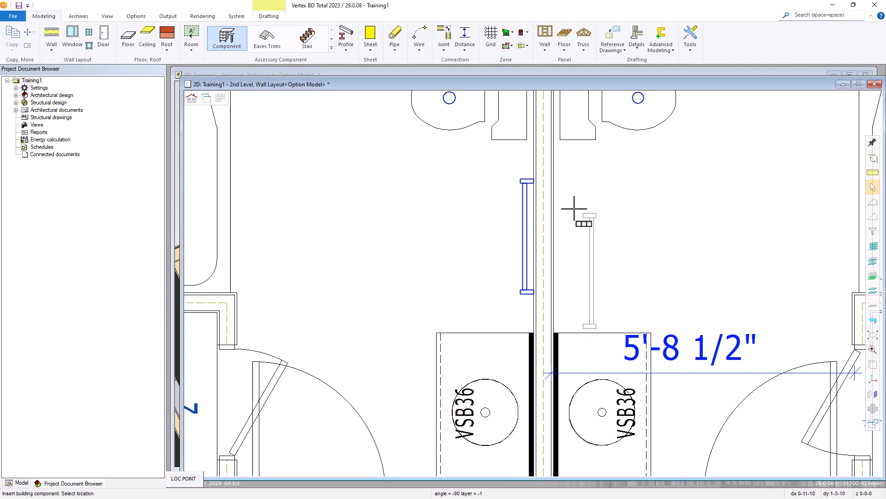
left_click(555, 184)
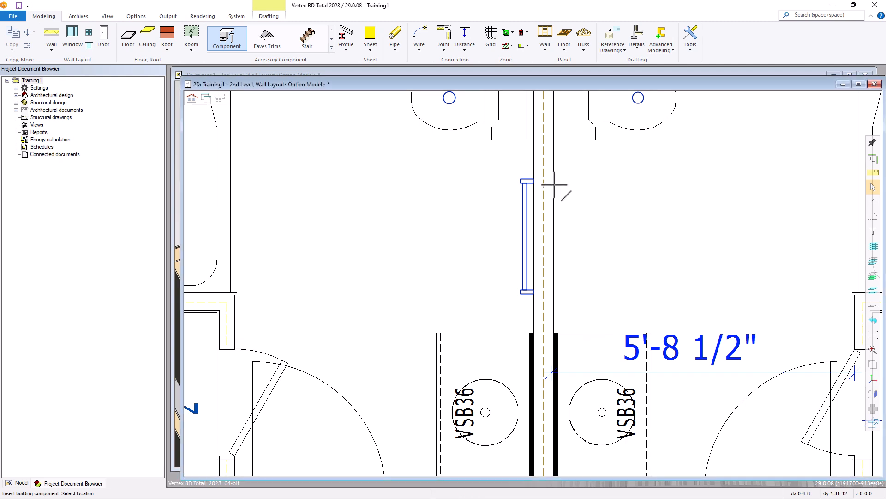
Step: End the towel bar insertion and move the partition's right-hand towel bar level with the left-hand one
right_click(586, 217)
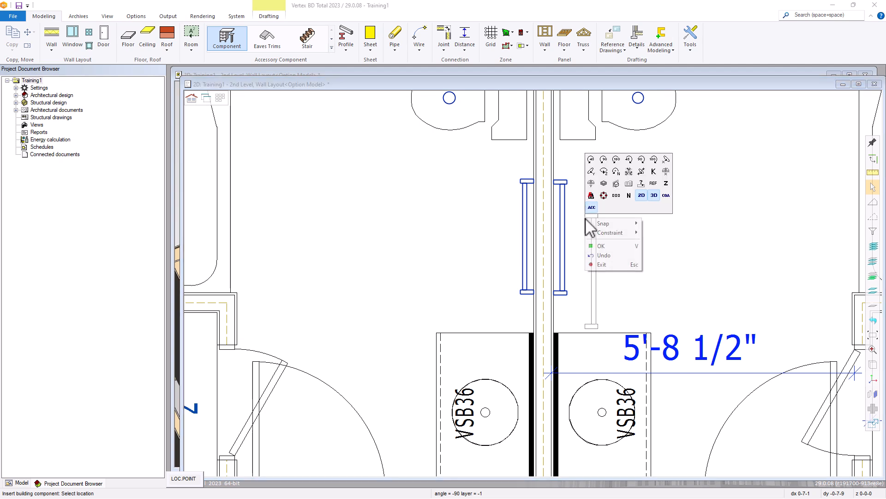
left_click(605, 269)
left_click(561, 202)
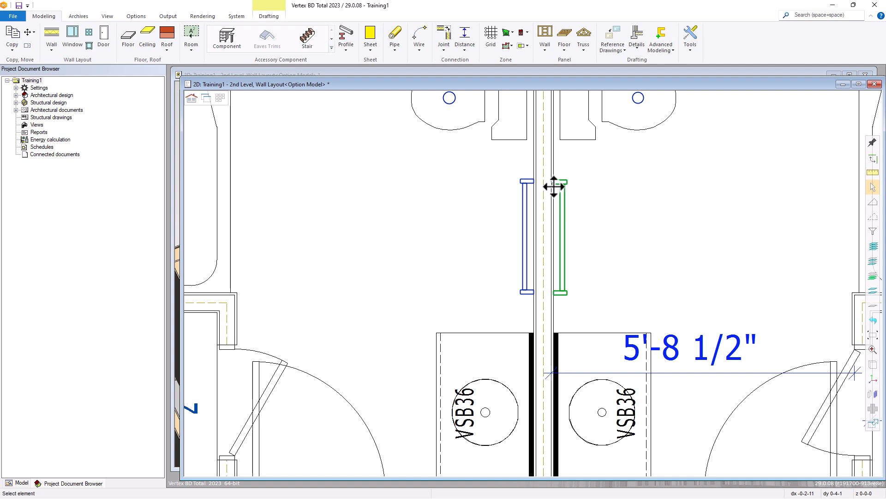
left_click(560, 193)
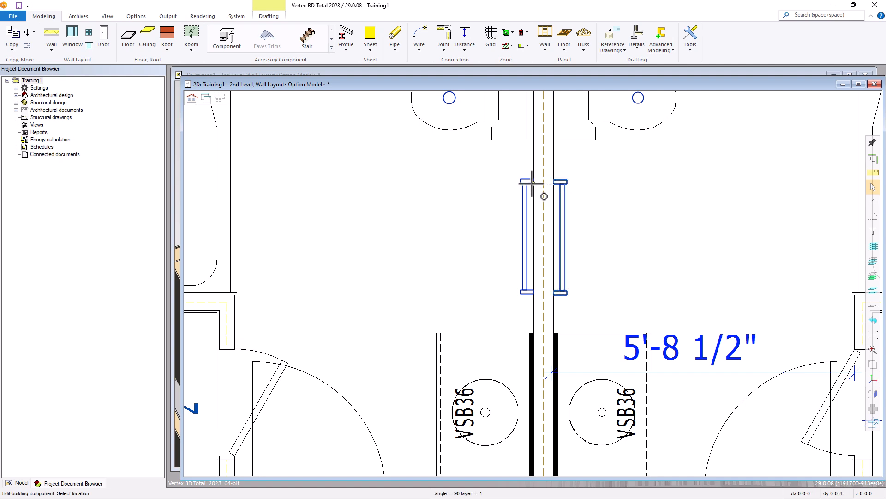
left_click(533, 184)
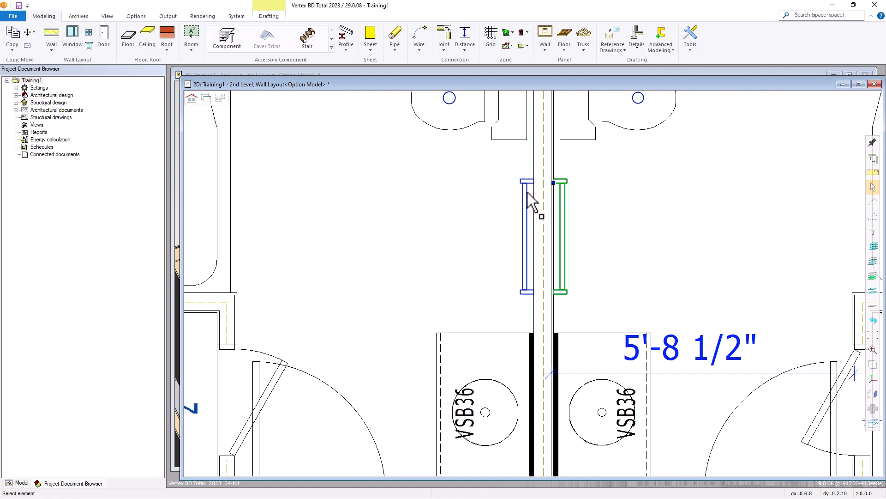
left_click(595, 211)
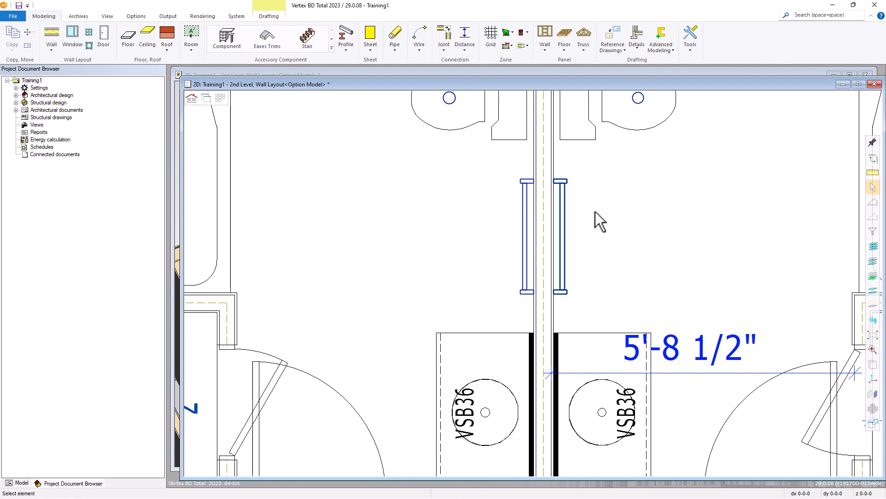
Step: Start a window insertion with the 2442 double hung window from the Clad Double Hung 1x library folder
scroll(534, 283, "down", 5)
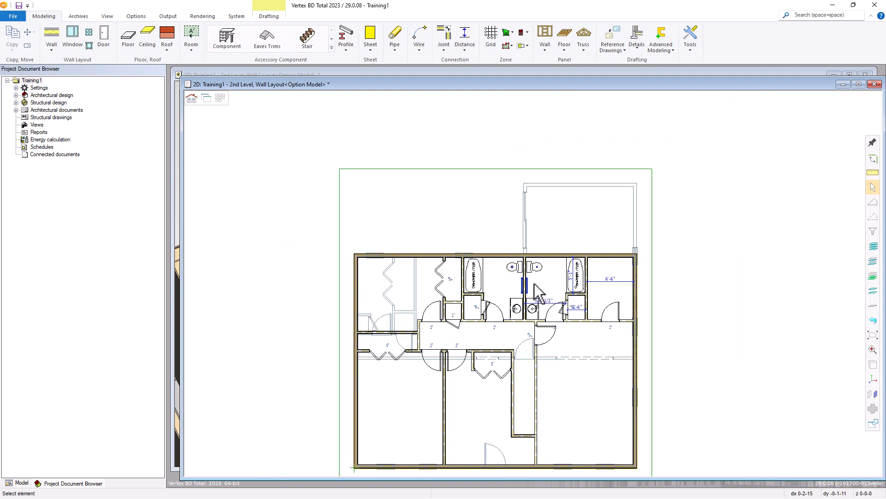
scroll(516, 306, "up", 3)
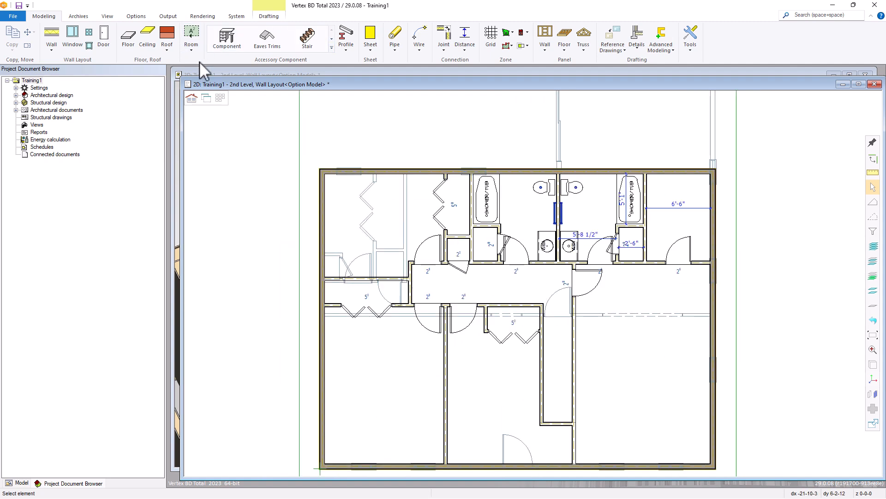
left_click(76, 33)
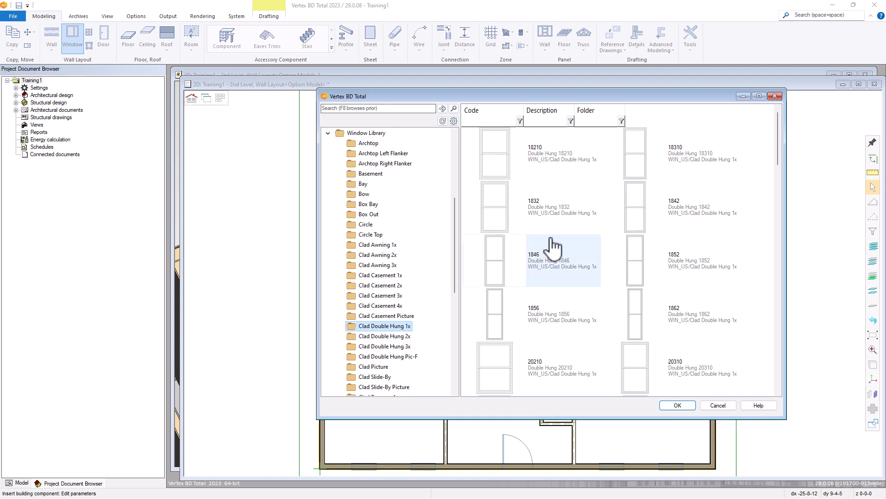
left_click_drag(627, 93, 601, 66)
left_click_drag(752, 114, 754, 196)
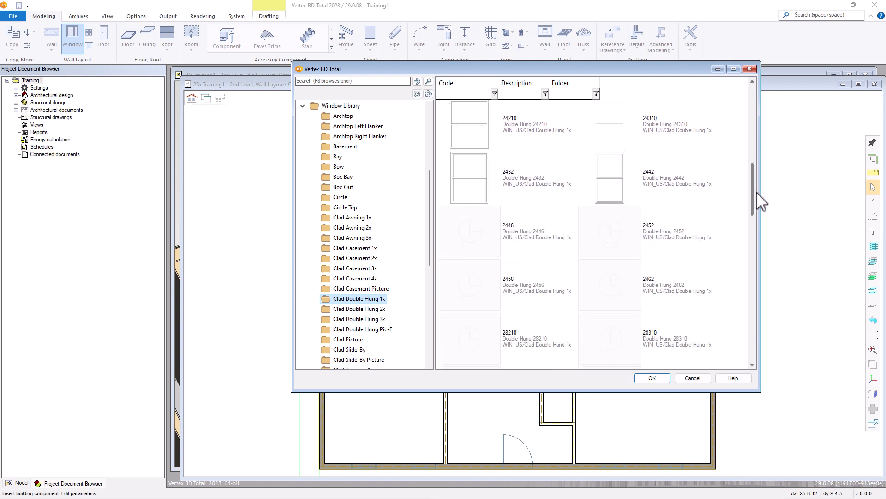
double_click(654, 186)
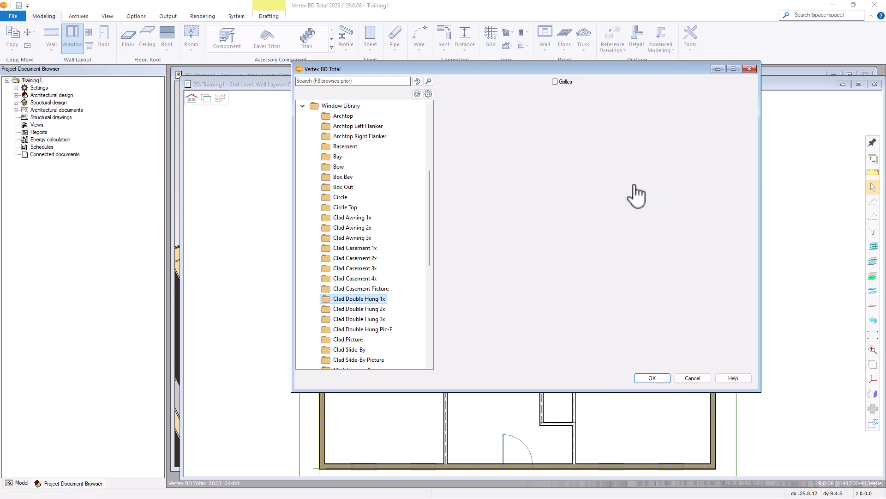
left_click(654, 380)
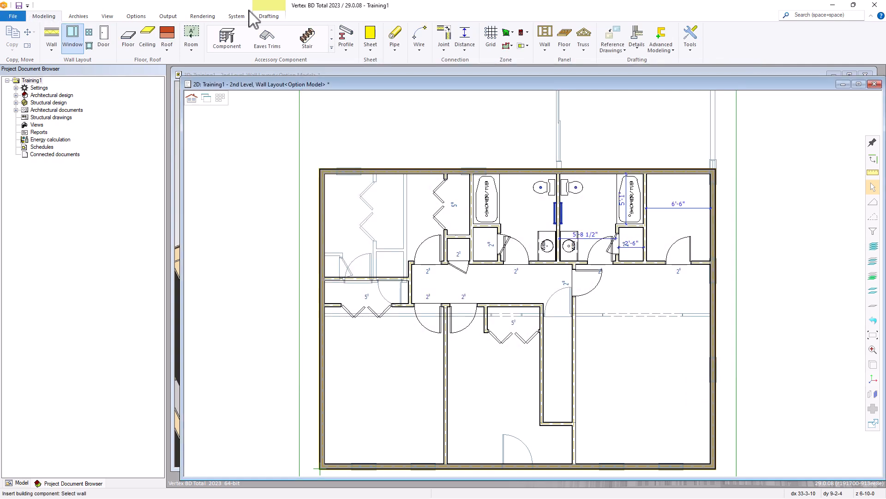
Step: Place five 2442 windows in the plan's lower exterior wall, four over the underlying level's windows and one centred on its door
scroll(543, 236, "down", 2)
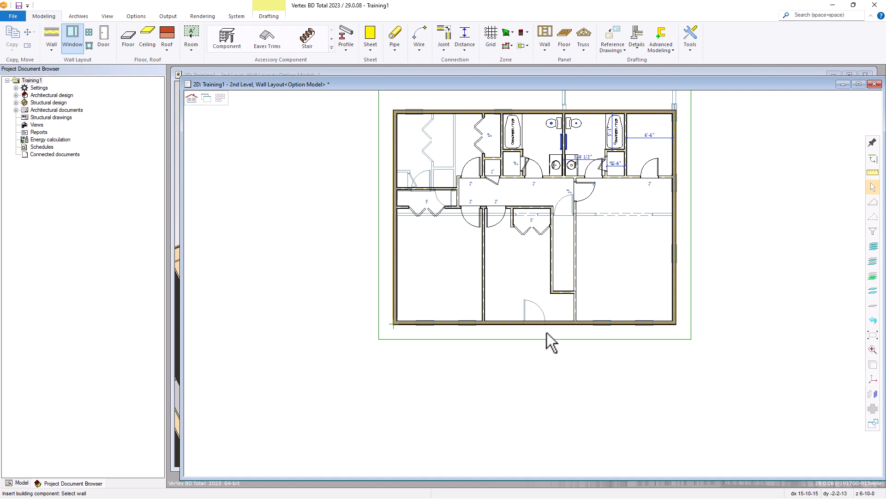
scroll(539, 340, "up", 2)
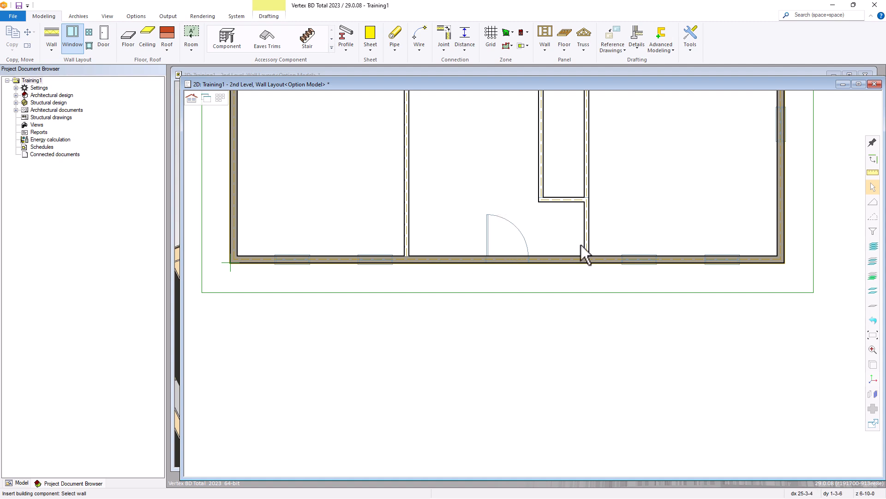
left_click(576, 260)
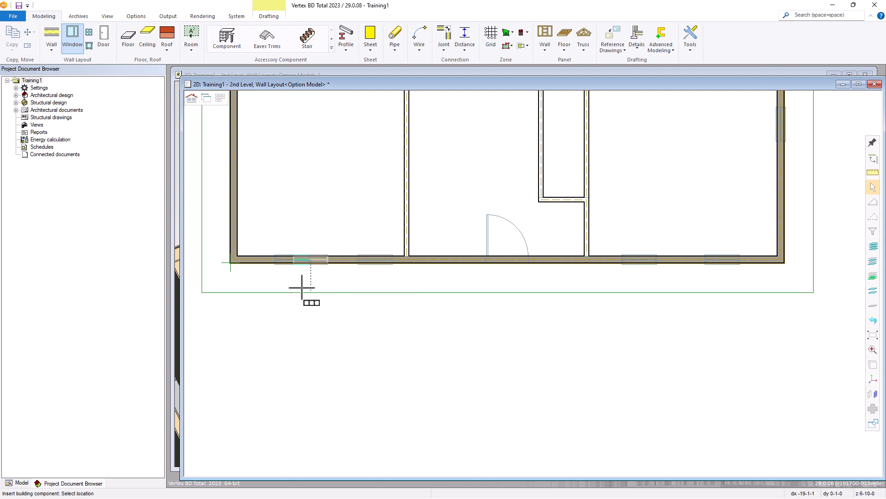
left_click(293, 265)
left_click(377, 266)
left_click(639, 266)
left_click(725, 266)
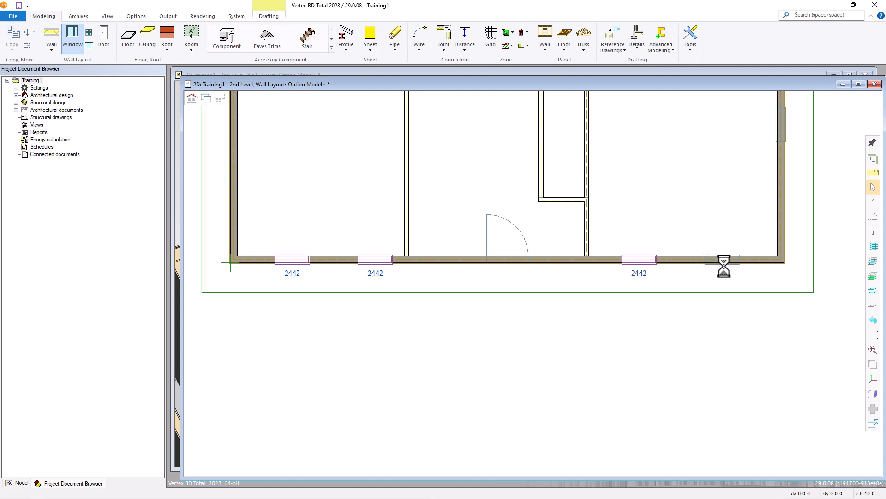
left_click(507, 260)
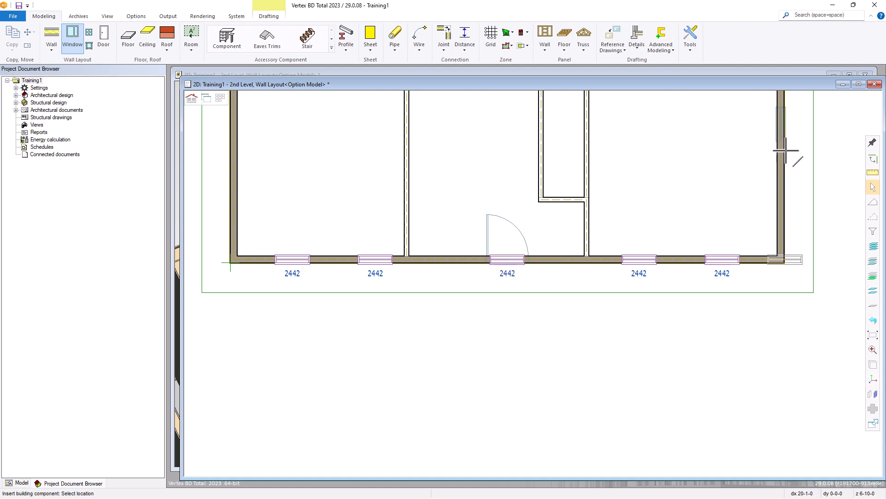
Step: Switch the window insertion to the right exterior wall and place a 2442 window in the large lower-right room
scroll(736, 198, "down", 5)
scroll(537, 285, "up", 3)
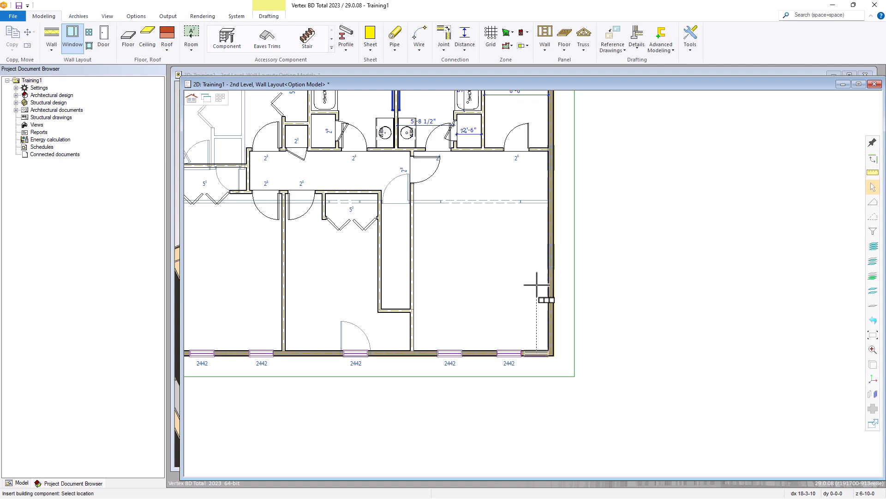
right_click(508, 267)
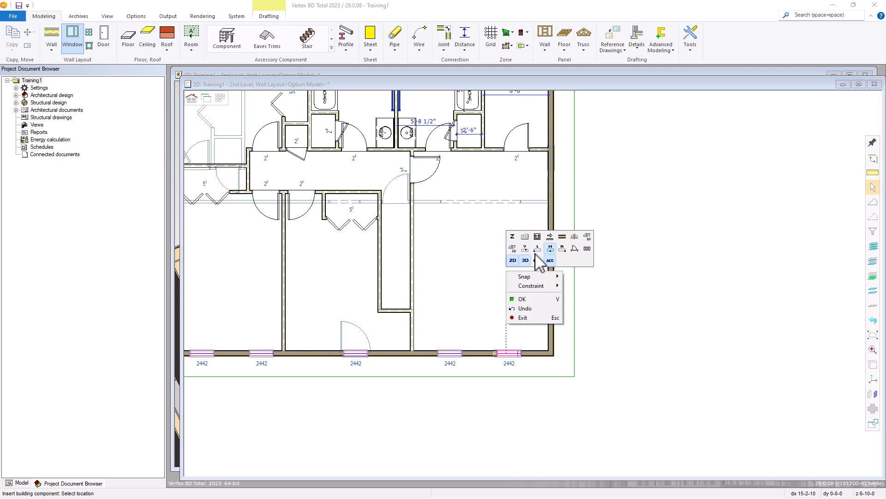
left_click(562, 236)
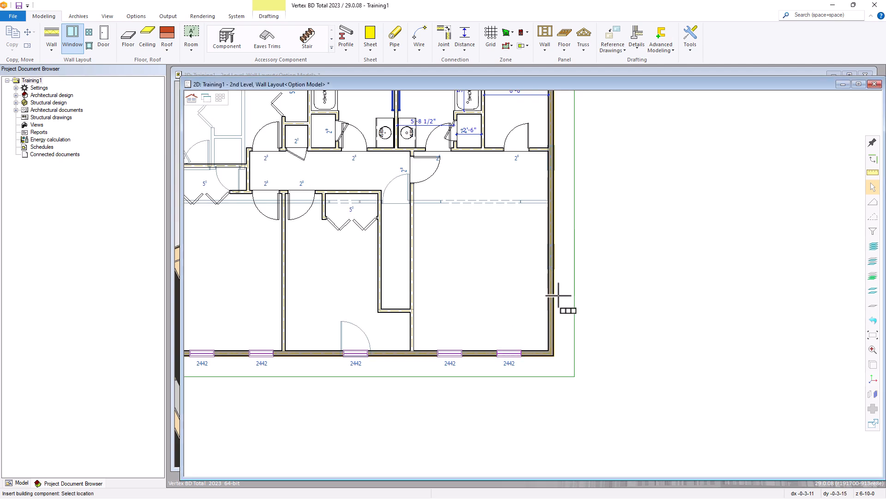
left_click(555, 257)
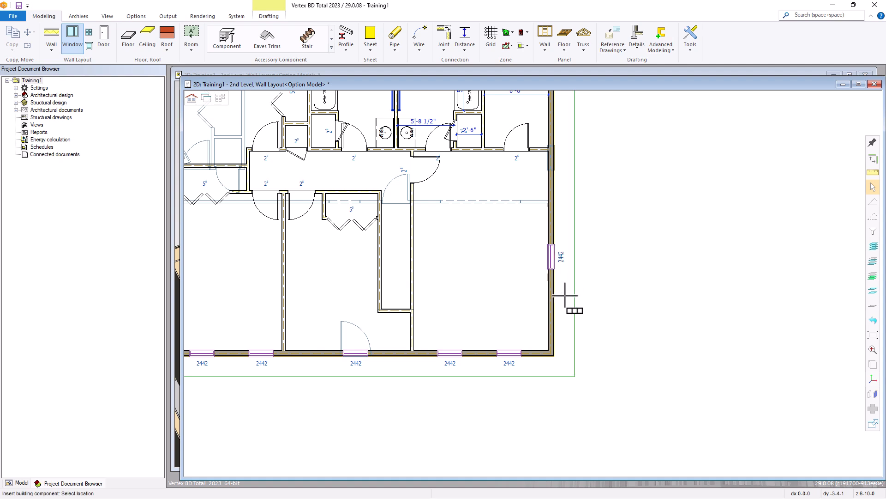
Step: Switch to the upper exterior wall and place a 2442 window over the underlying upper-left window and another 7' to its right
scroll(528, 299, "down", 3)
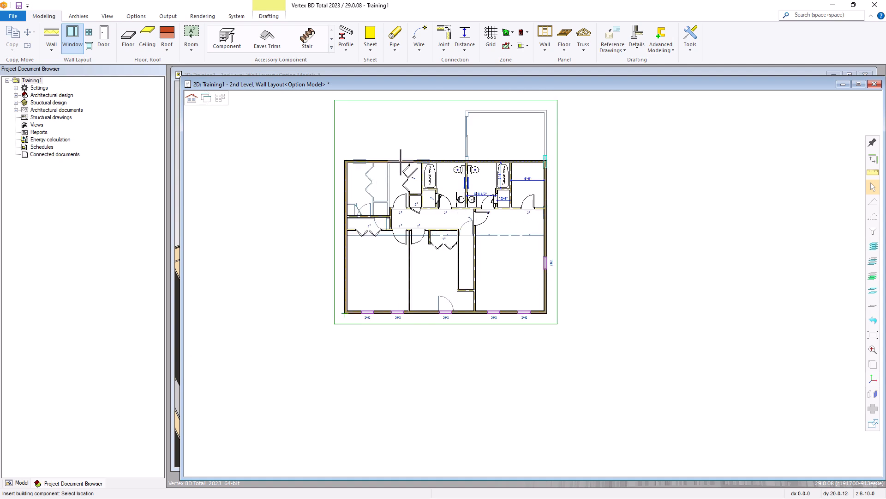
right_click(511, 243)
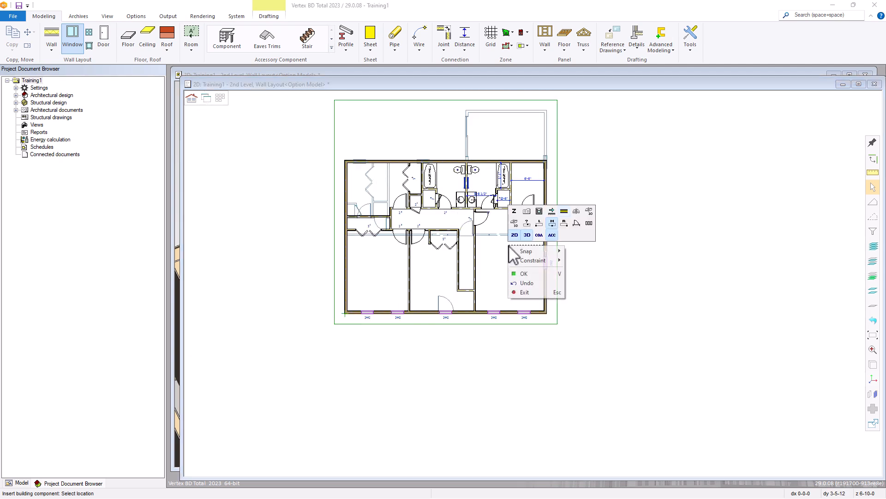
left_click(563, 211)
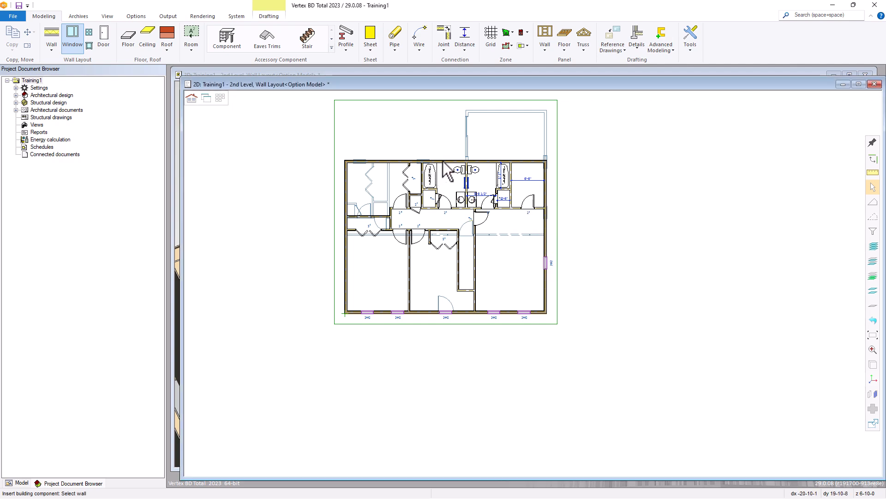
scroll(386, 180, "up", 3)
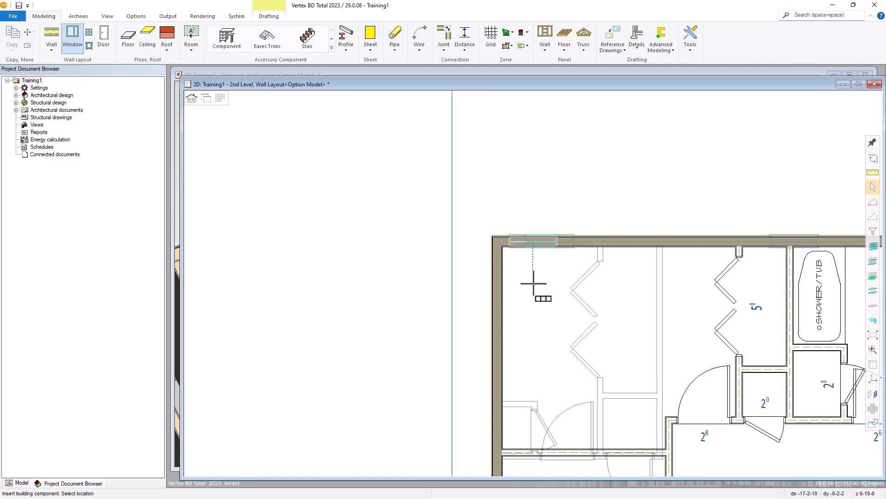
left_click(550, 240)
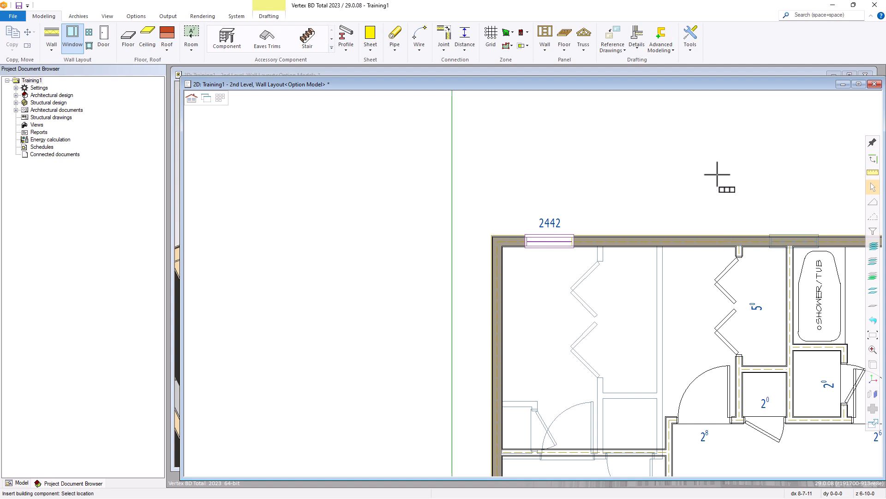
type("7")
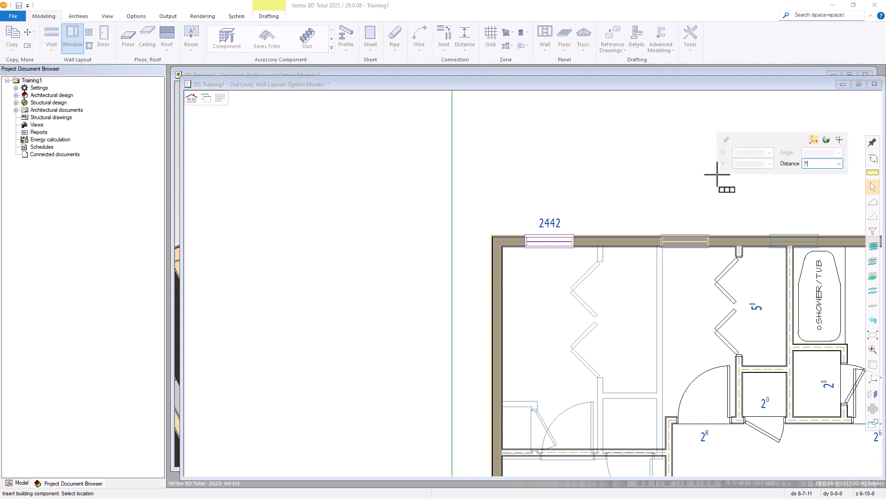
key("Return")
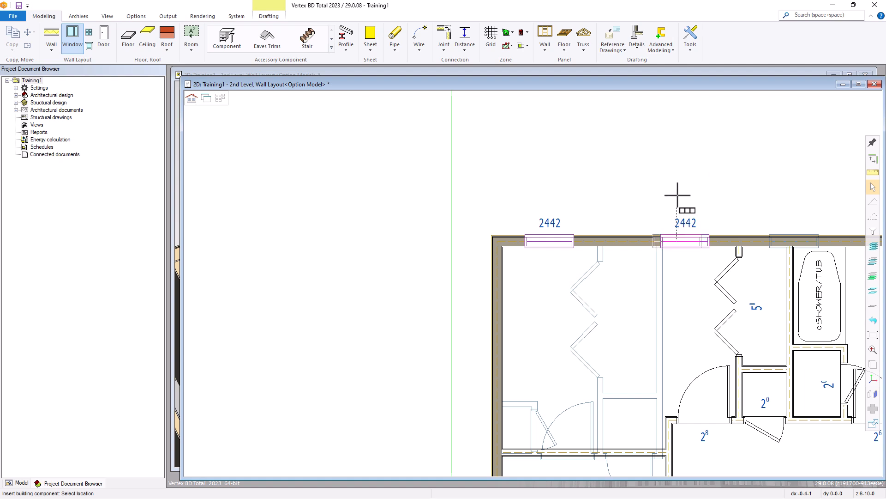
Step: Change the window type to Clad Double Hung 24210 and place one 10'6" from the second upper-wall window, in the left bathroom
right_click(678, 195)
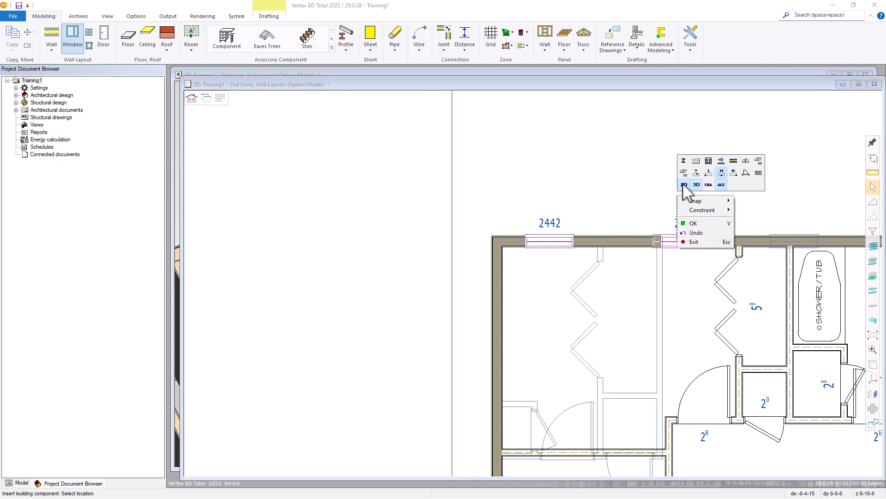
left_click(697, 161)
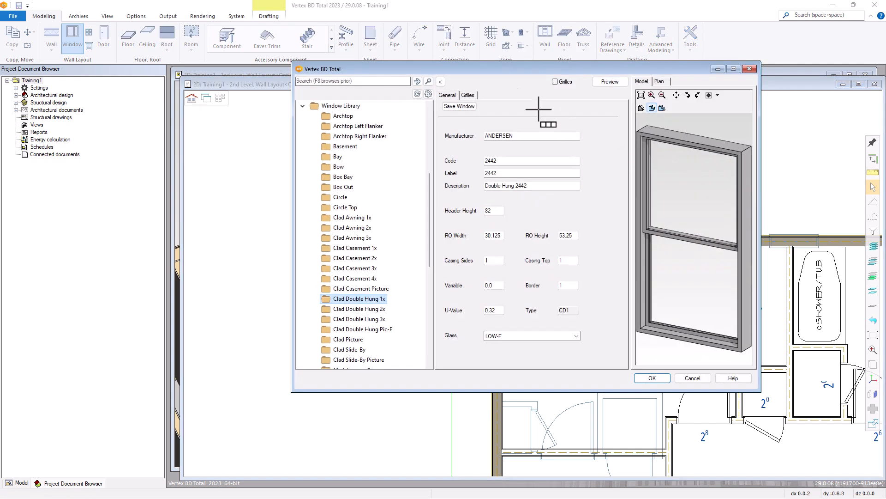
left_click(440, 82)
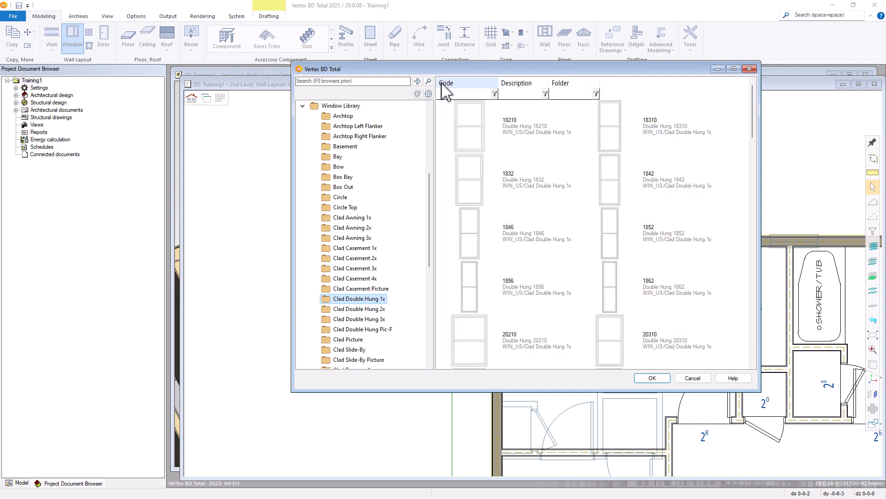
left_click_drag(752, 117, 751, 185)
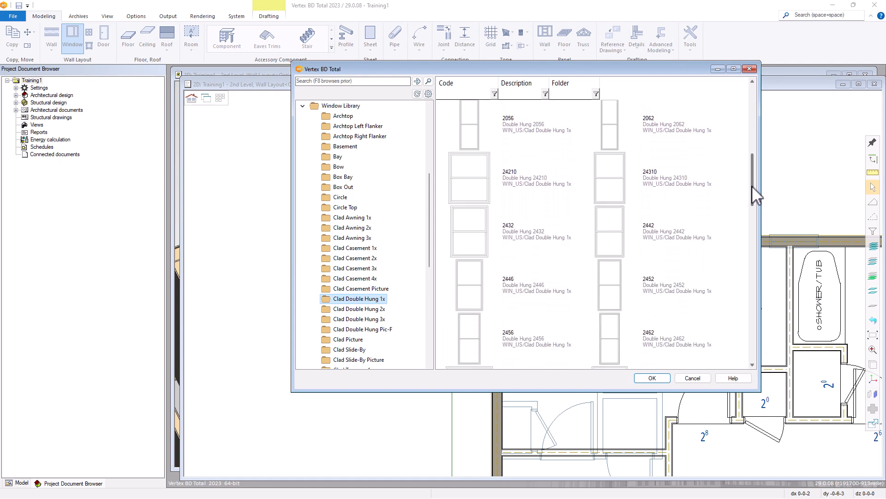
double_click(521, 181)
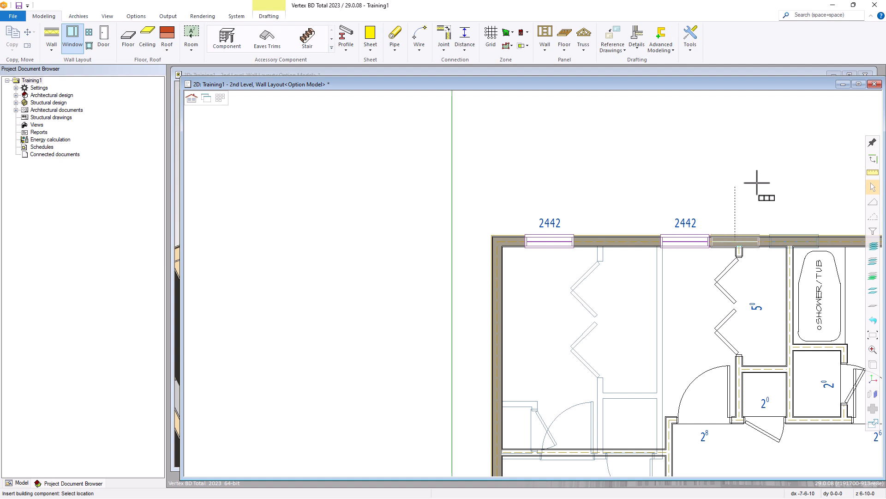
right_click(808, 179)
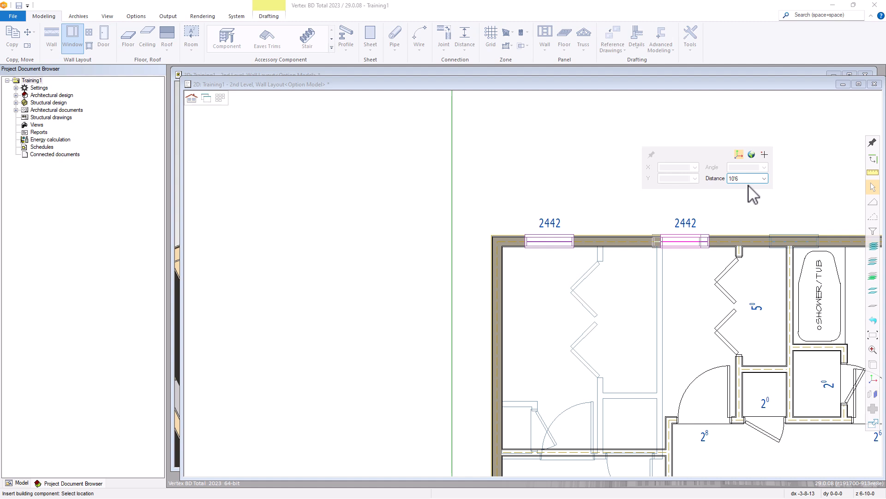
key("Return")
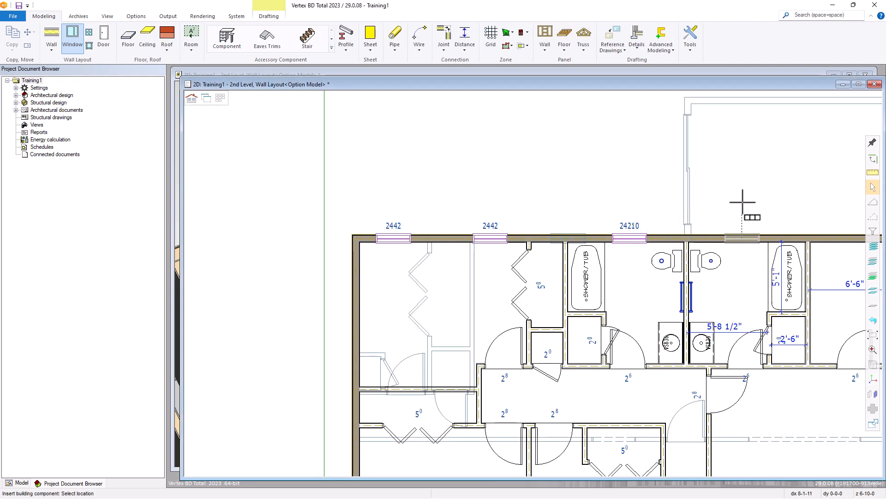
Step: Place a second Clad Double Hung 24210 window in the upper exterior wall, 7'6" from the previous one, in the right bathroom
type("76")
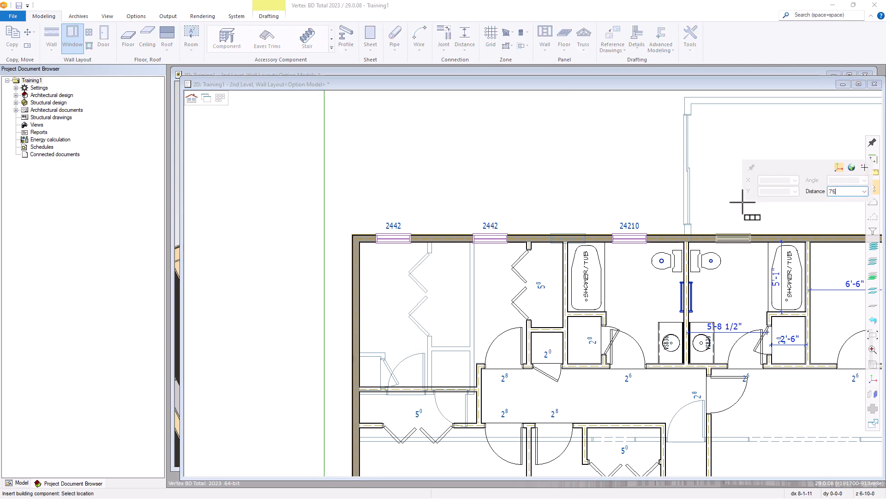
key("Return")
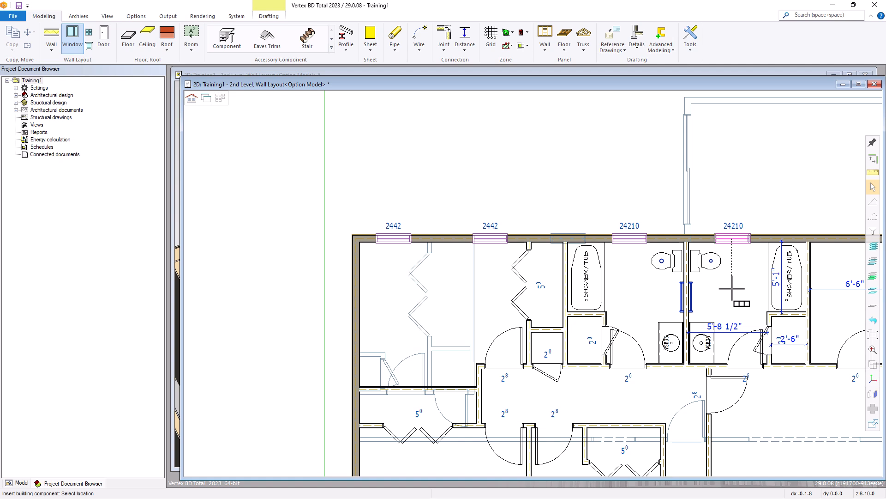
key("Escape")
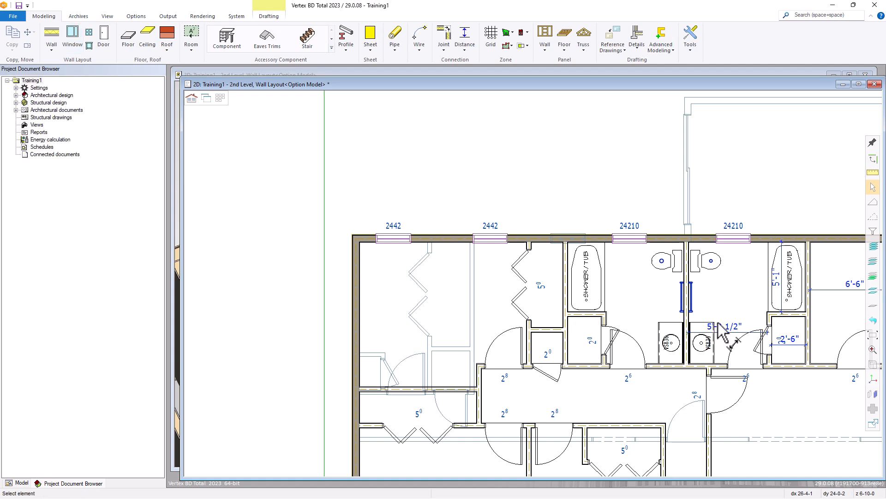
Step: Choose the (1) 12" Shelf & (1) Rod @ 68" building component from the Shelf library folder
scroll(692, 344, "down", 2)
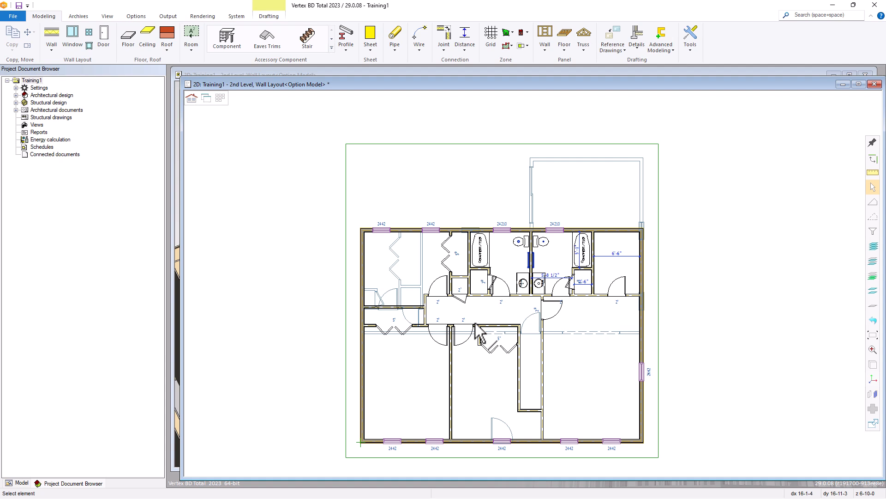
left_click(228, 40)
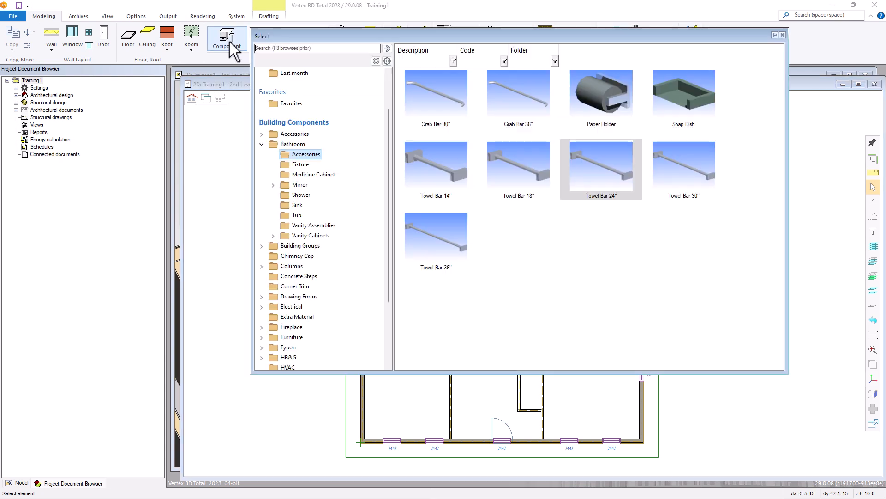
left_click(262, 144)
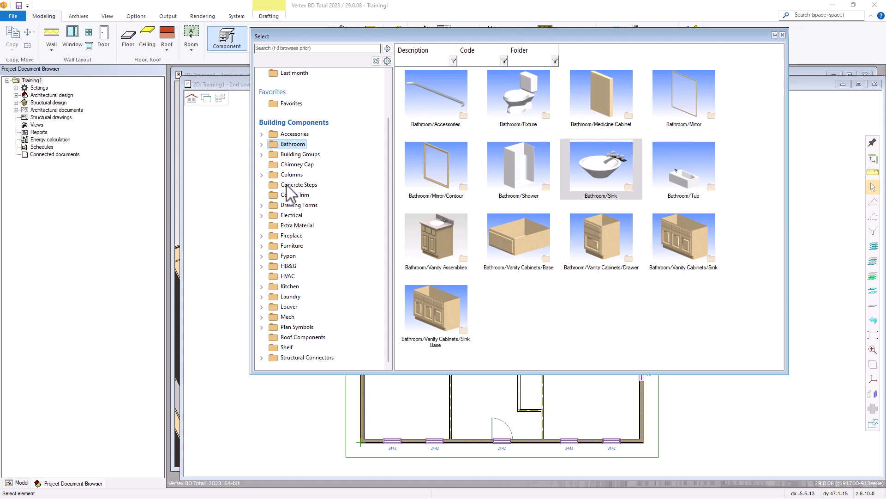
left_click(287, 347)
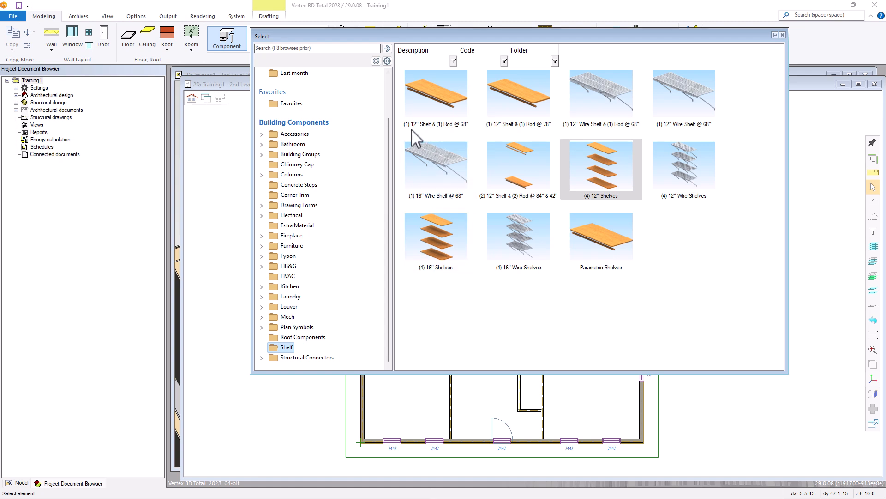
double_click(446, 108)
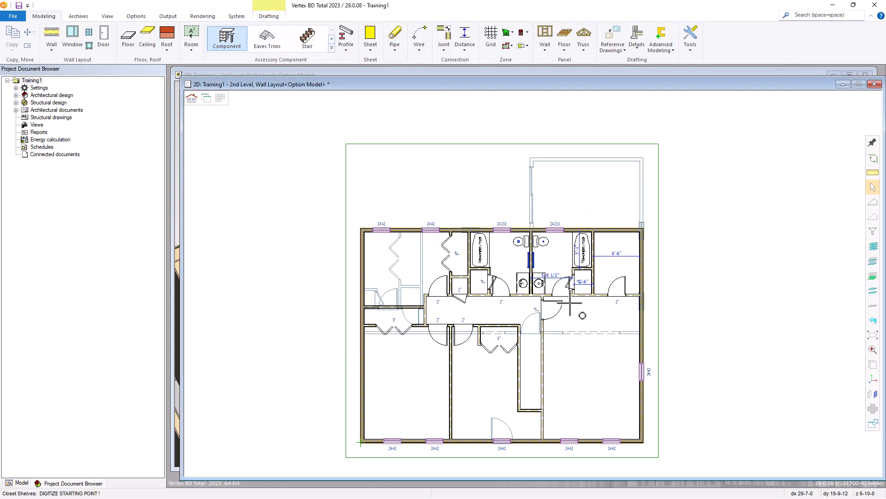
Step: Define the closet shelf's length from the lower to the upper inside corner along the left wall of the upper-right walk-in closet
scroll(619, 274, "up", 4)
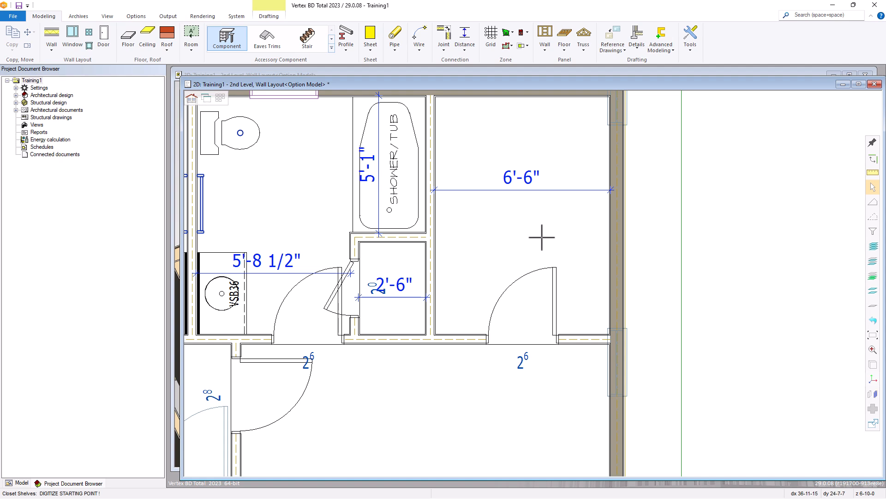
scroll(531, 277, "down", 1)
scroll(534, 281, "up", 1)
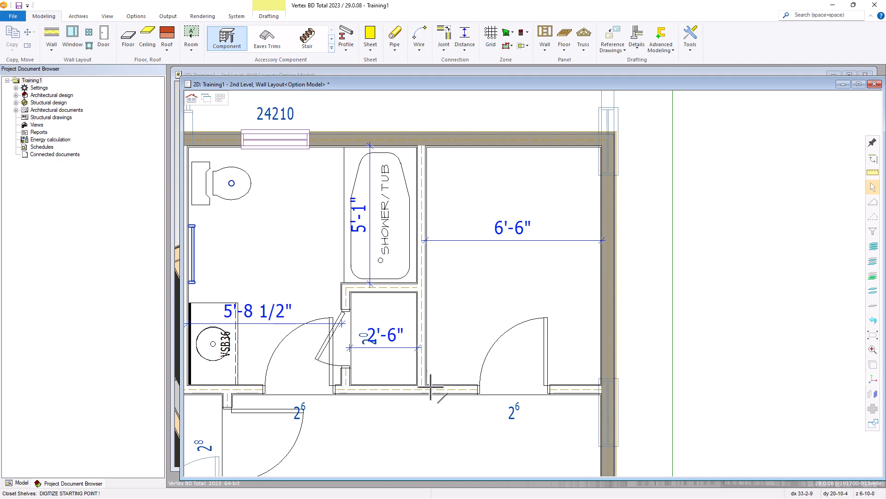
scroll(428, 388, "up", 1)
left_click(531, 280)
scroll(548, 220, "down", 2)
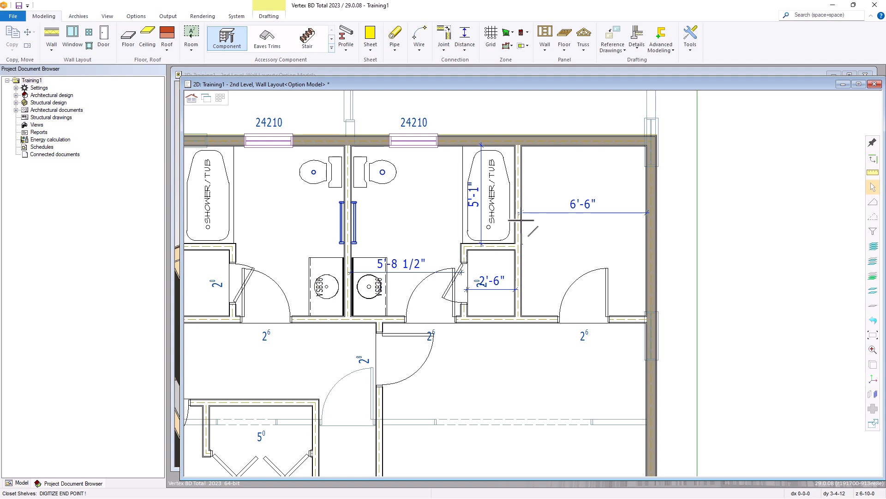
scroll(527, 145, "up", 3)
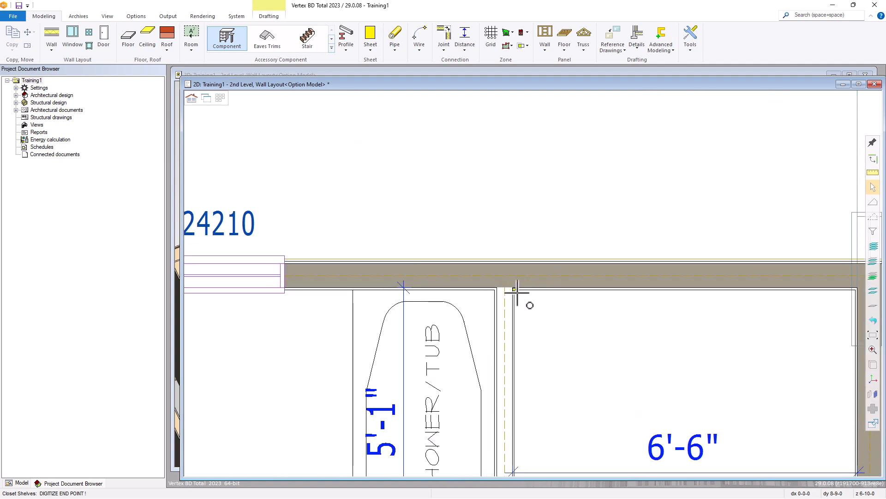
left_click(517, 291)
scroll(544, 344, "down", 2)
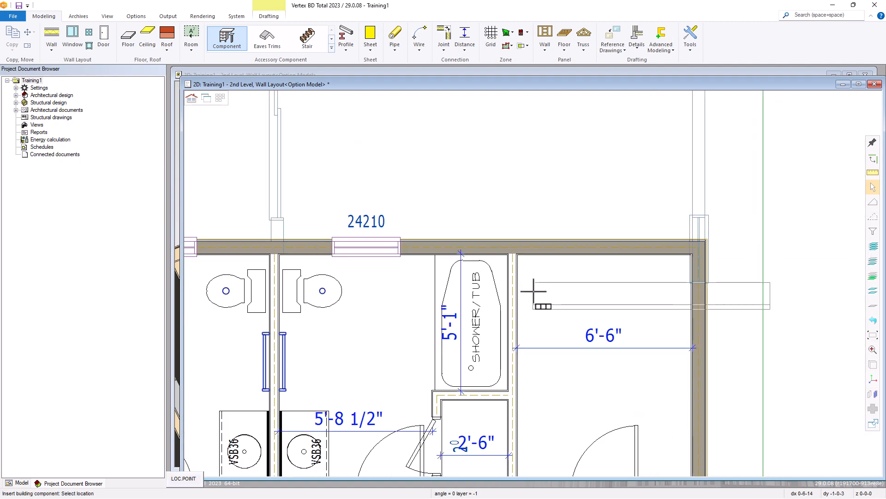
Step: Rotate the shelf 90° and place it along the left wall of the upper-right walk-in closet
right_click(554, 300)
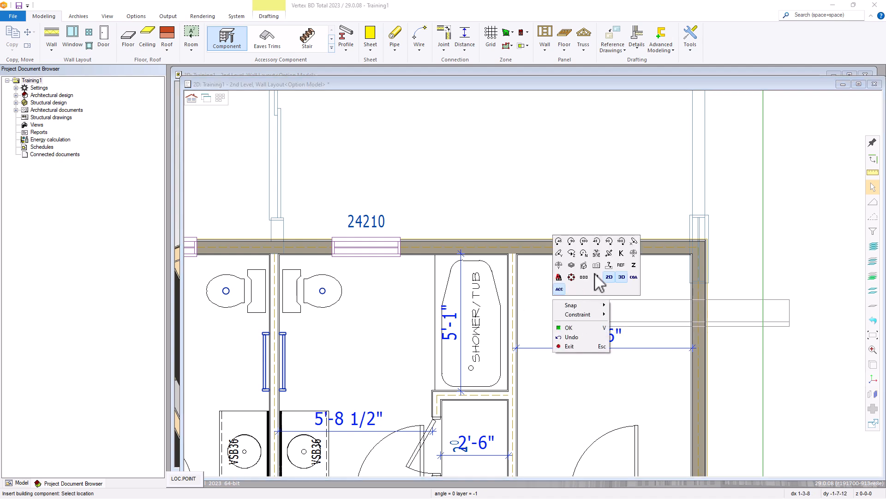
left_click(571, 240)
scroll(543, 249, "down", 3)
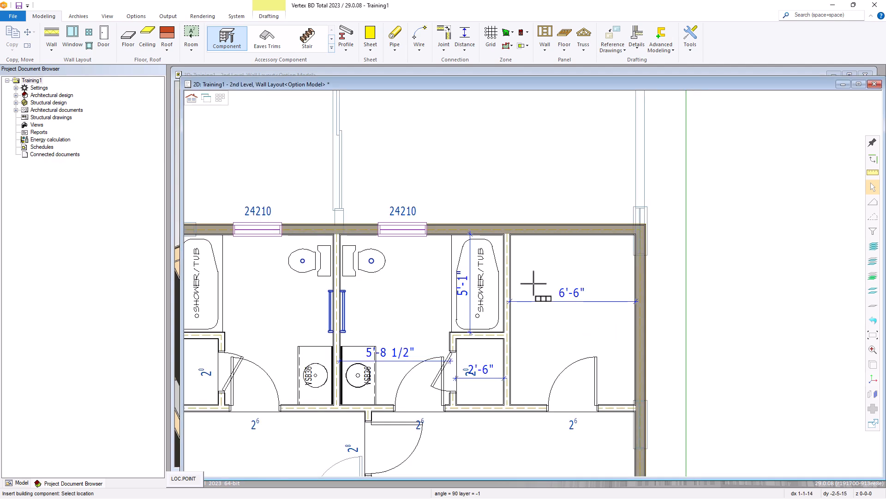
scroll(525, 381, "up", 5)
scroll(533, 283, "up", 3)
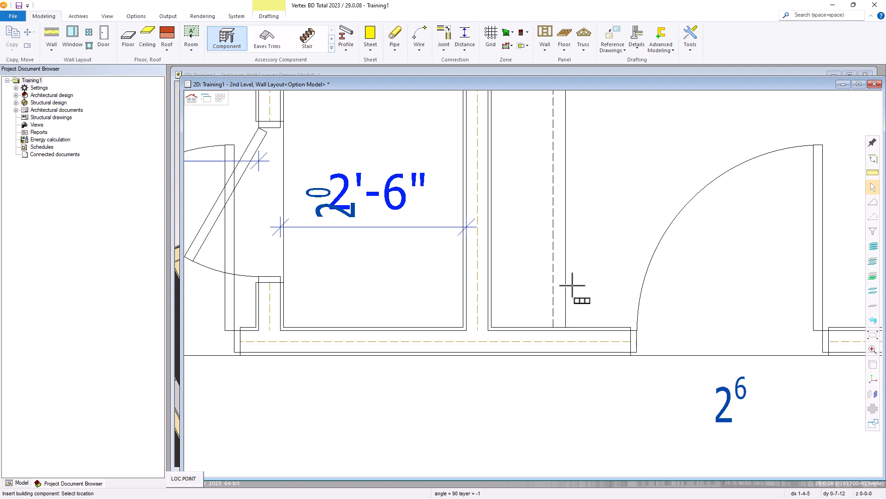
scroll(575, 284, "down", 1)
scroll(535, 303, "up", 1)
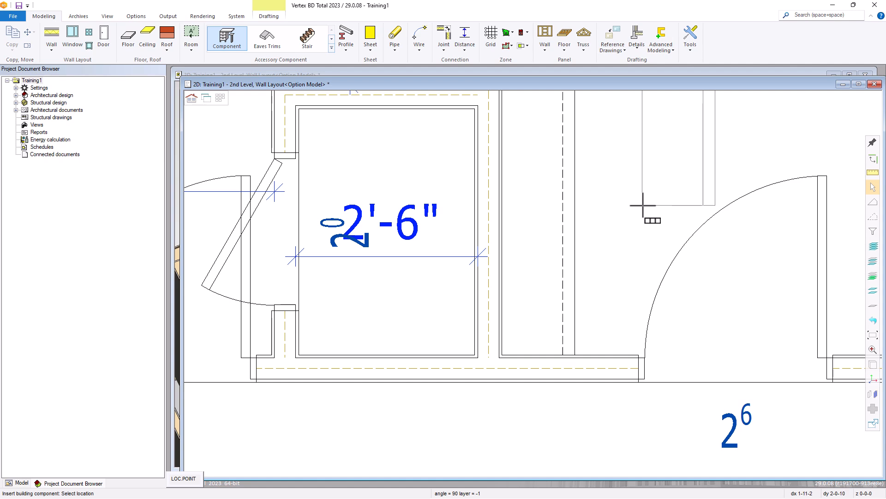
scroll(642, 212, "down", 4)
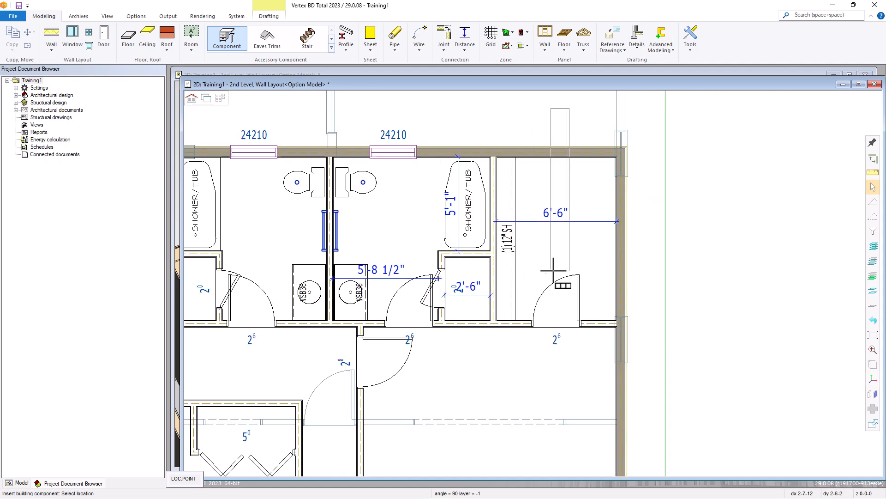
Step: Rotate the shelf 180°, place a second one along the walk-in closet's right exterior wall, and end this shelf's placement
right_click(586, 198)
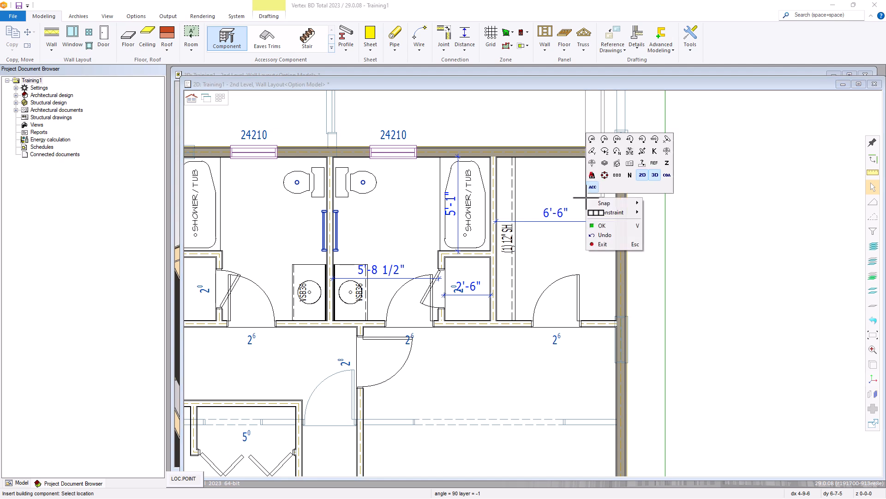
left_click(618, 140)
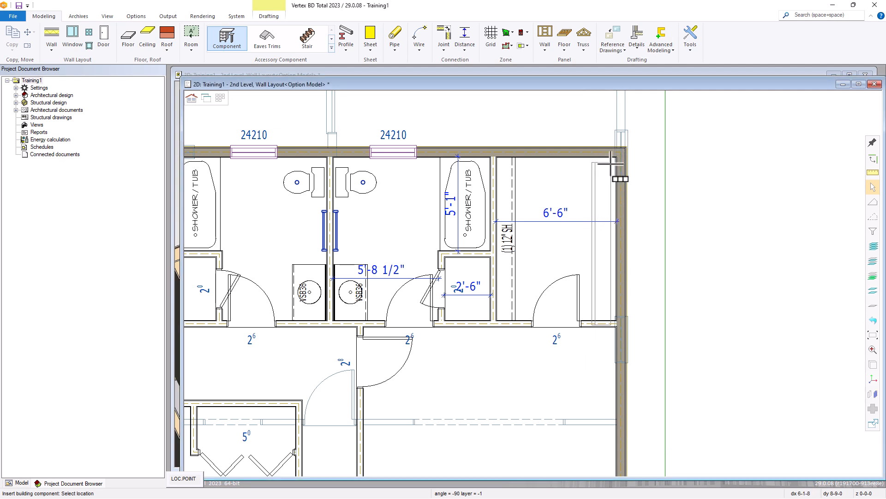
scroll(610, 163, "up", 5)
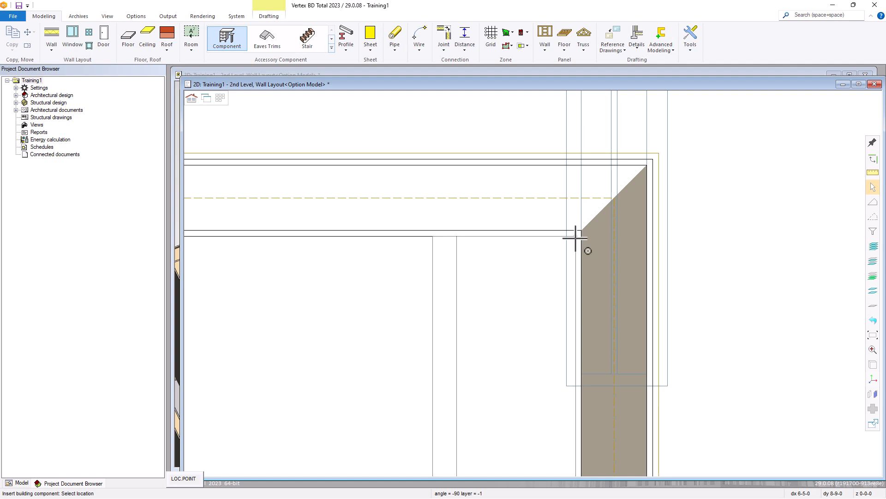
scroll(514, 337, "down", 3)
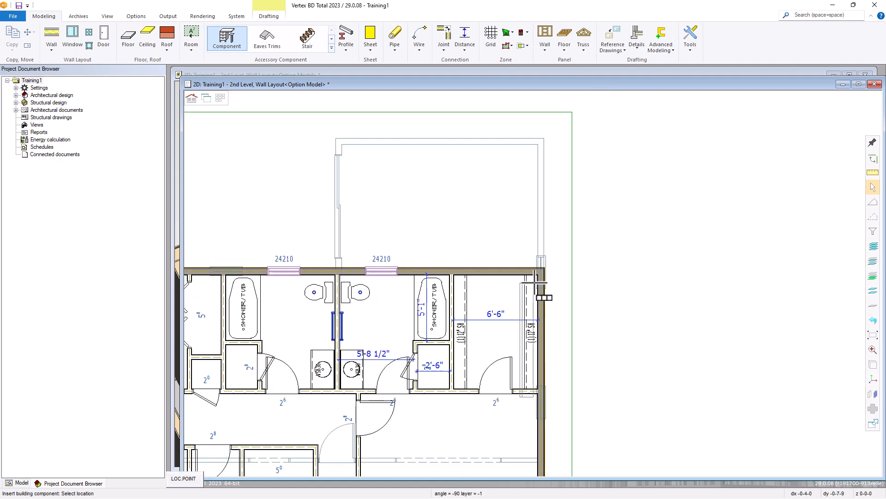
scroll(566, 222, "up", 2)
right_click(569, 217)
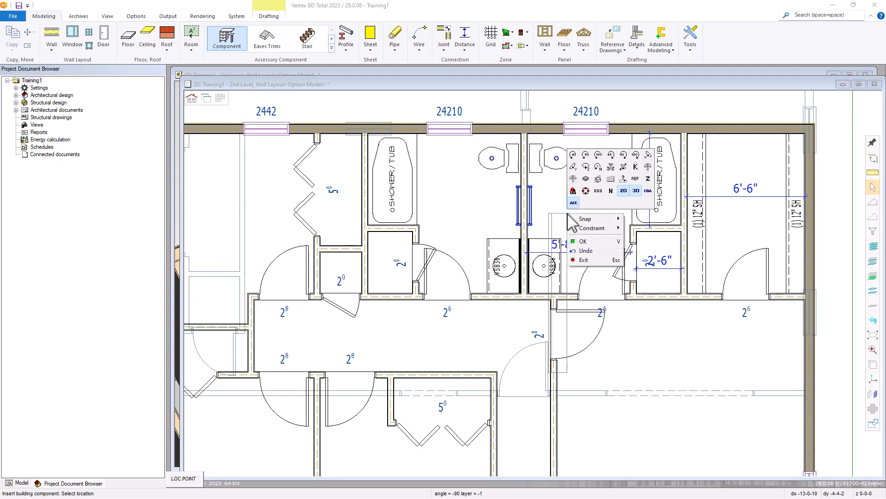
left_click(593, 260)
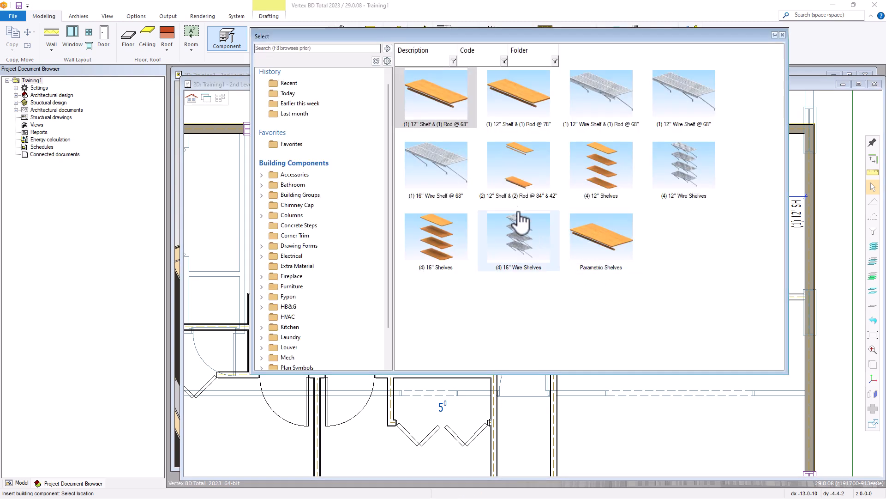
Step: Choose (1) 12" Shelf & (1) Rod @ 68" again and define its length along the back wall of the upper 5'0" closet beside the left bathroom
double_click(439, 108)
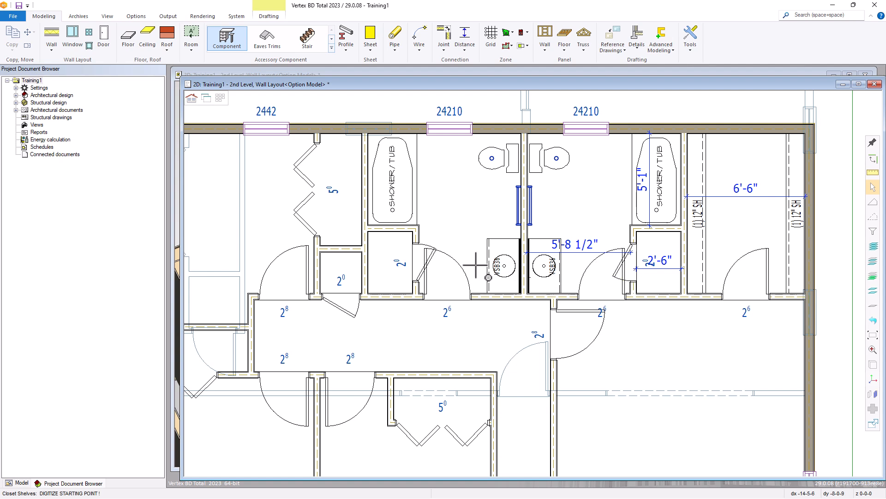
scroll(309, 228, "up", 2)
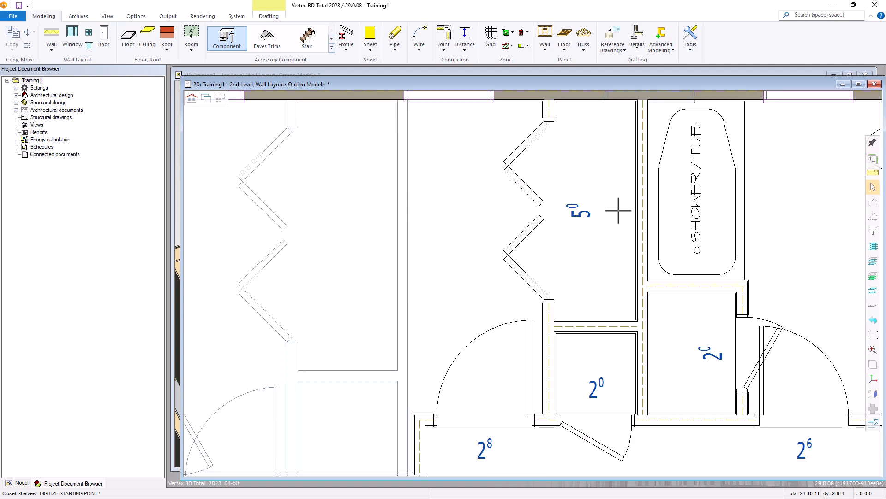
left_click(634, 319)
scroll(635, 114, "up", 3)
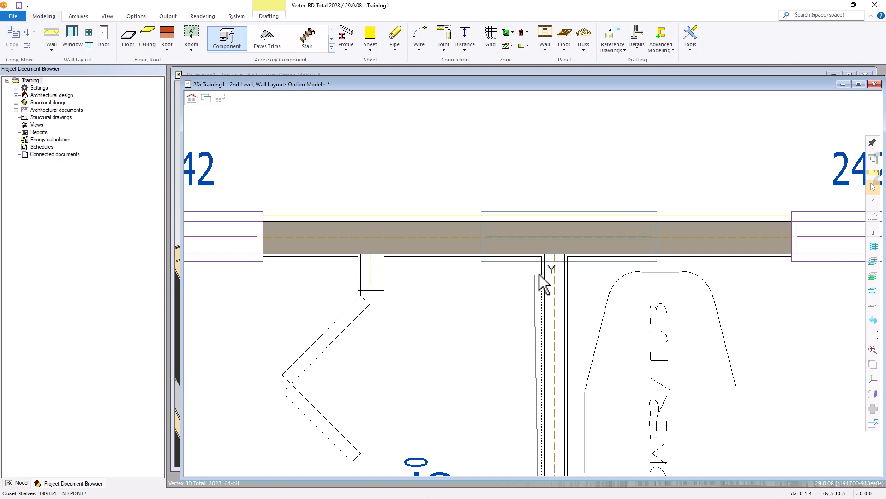
left_click(541, 257)
scroll(532, 281, "down", 2)
scroll(532, 282, "down", 2)
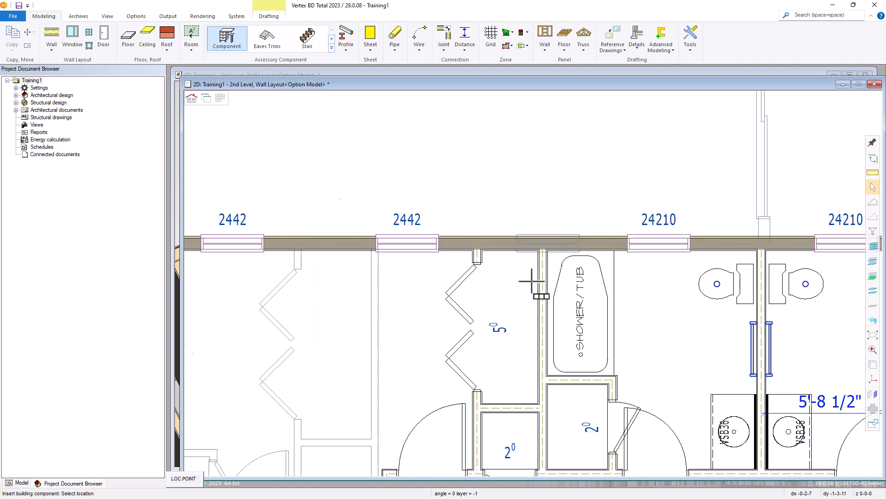
Step: Rotate the shelf -90° and place it against the back wall of the upper 5'0" closet, starting at its upper inside corner
scroll(511, 174, "up", 2)
right_click(510, 174)
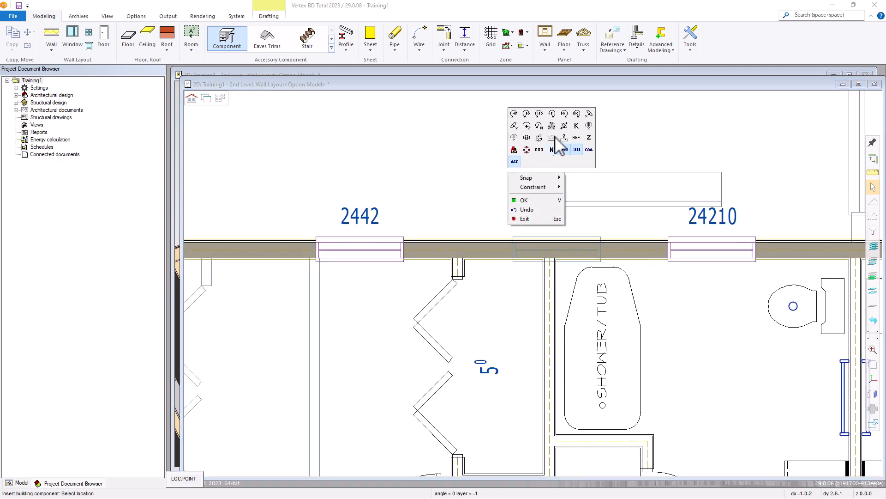
left_click(565, 114)
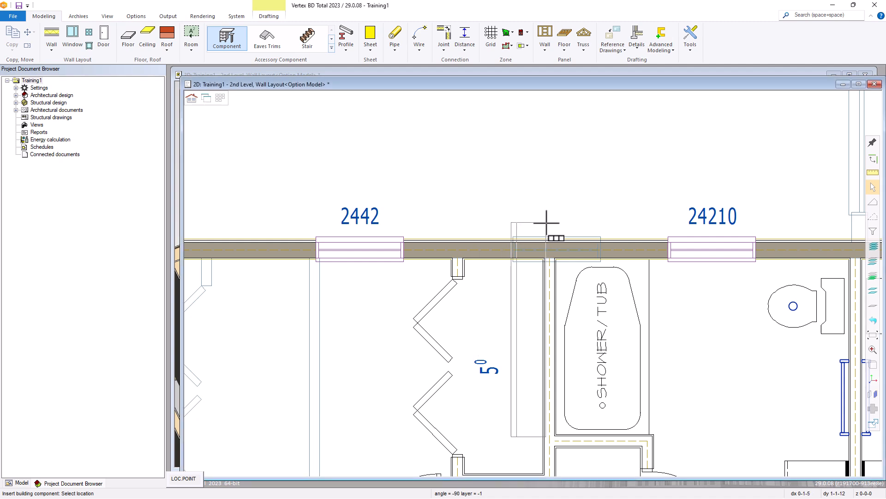
scroll(539, 298, "up", 5)
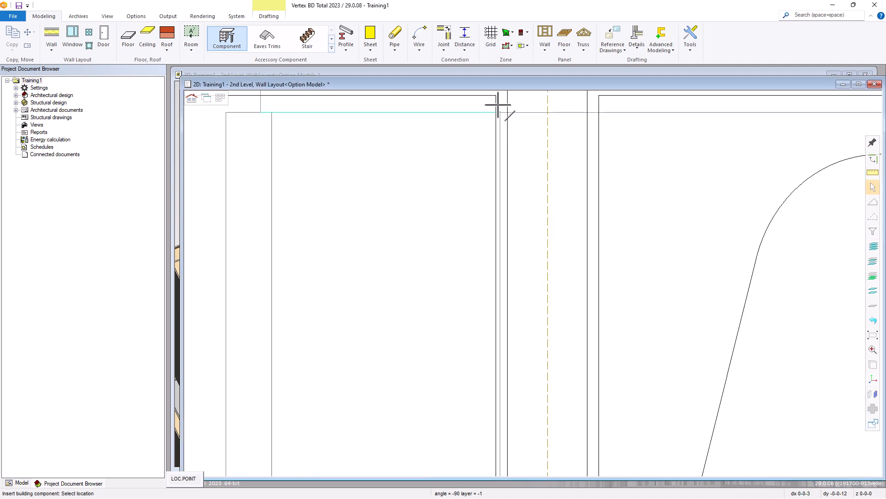
left_click(496, 98)
scroll(534, 283, "down", 4)
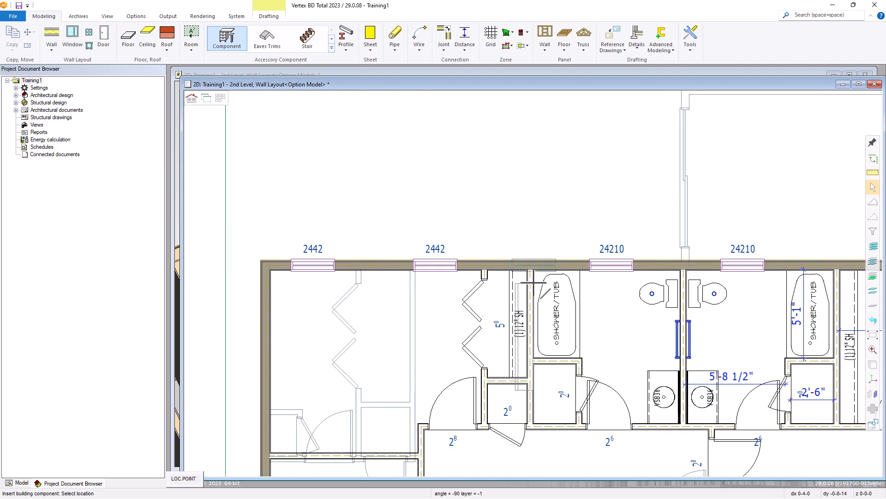
Step: Insert a (1) 12" Shelf & (1) Rod @ 68" spanning the full back wall of the lower-left bedroom's 5'0" closet
scroll(534, 283, "down", 1)
middle_click(392, 428)
scroll(560, 277, "up", 4)
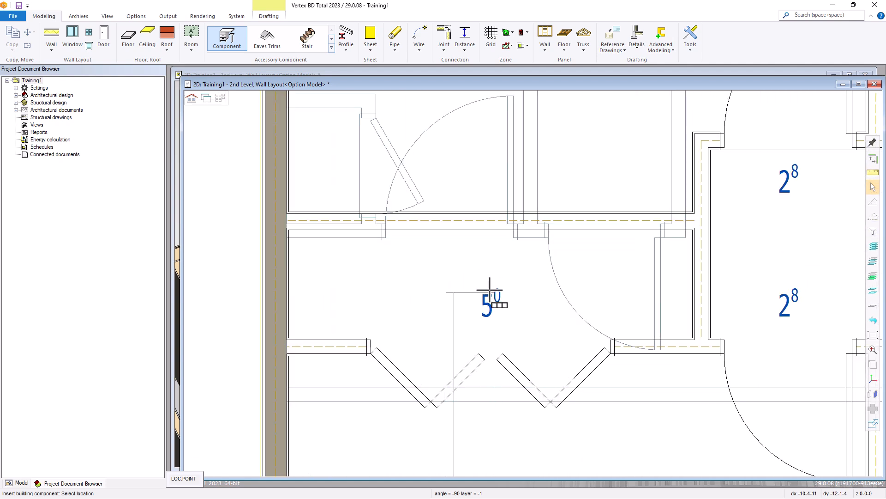
right_click(458, 263)
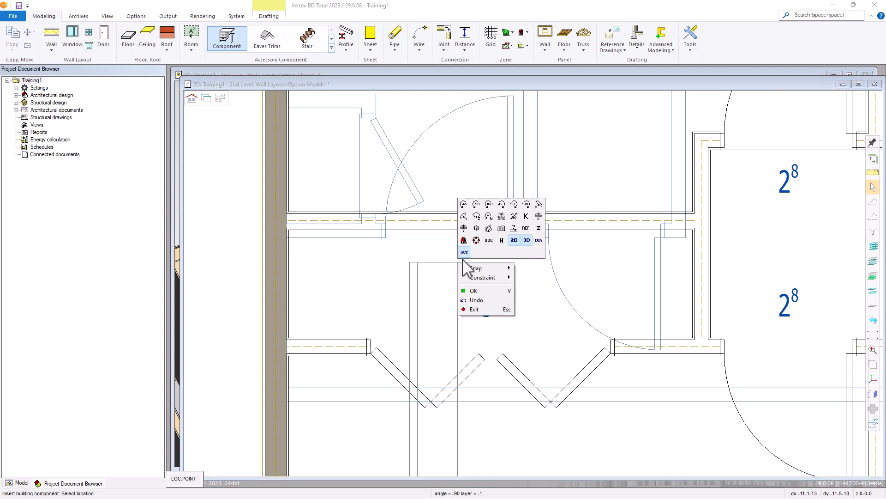
left_click(486, 290)
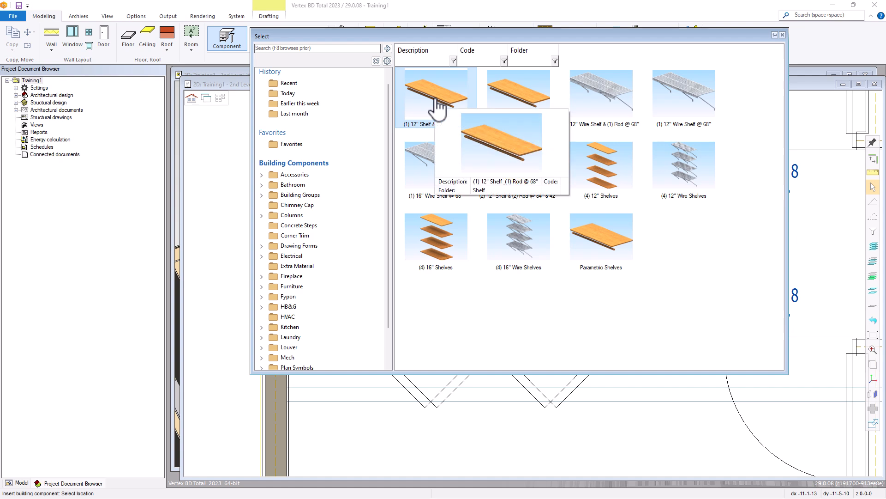
double_click(436, 107)
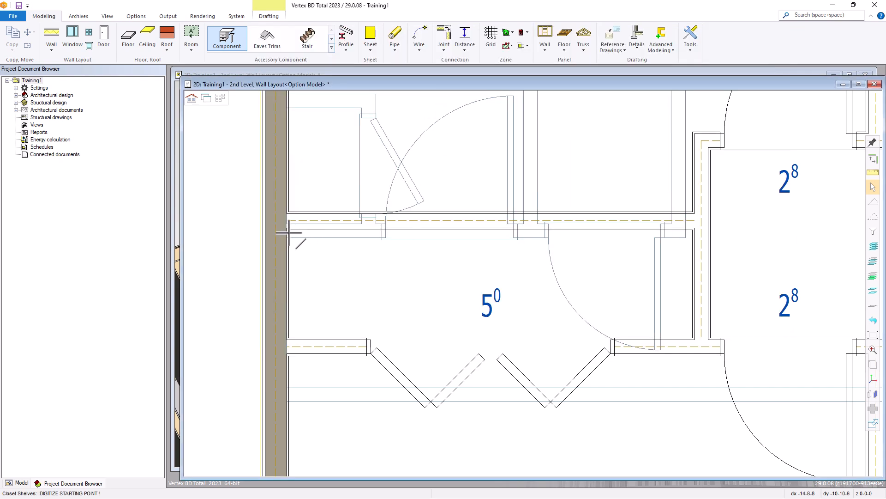
left_click(300, 241)
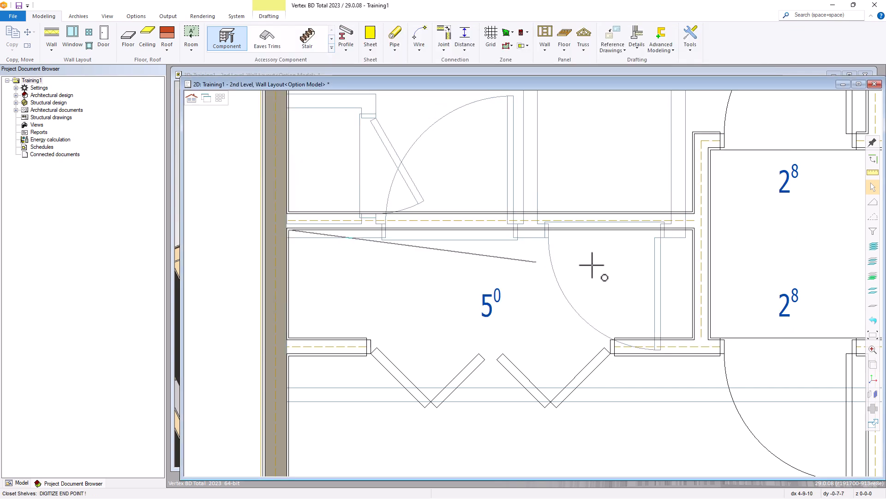
left_click(694, 232)
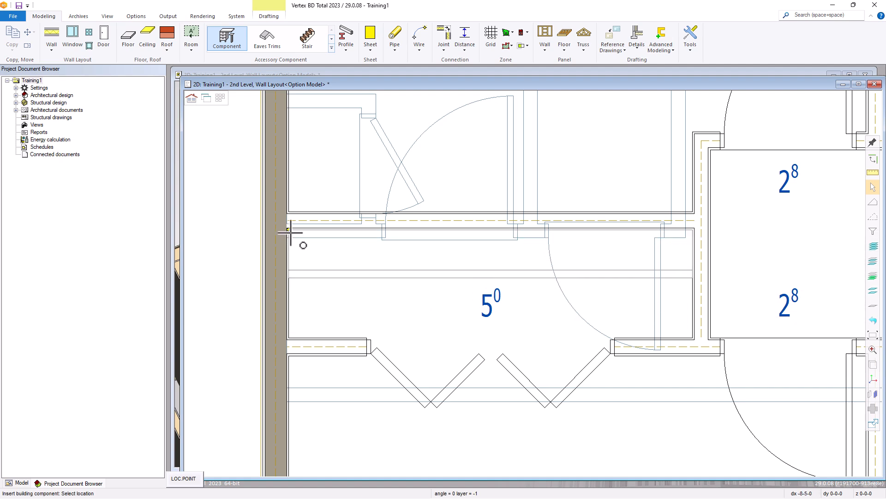
left_click(384, 280)
Step: Insert another (1) 12" Shelf & (1) Rod @ 68" along the full back wall of the lower-middle bedroom's 5'0" closet
scroll(425, 297, "down", 5)
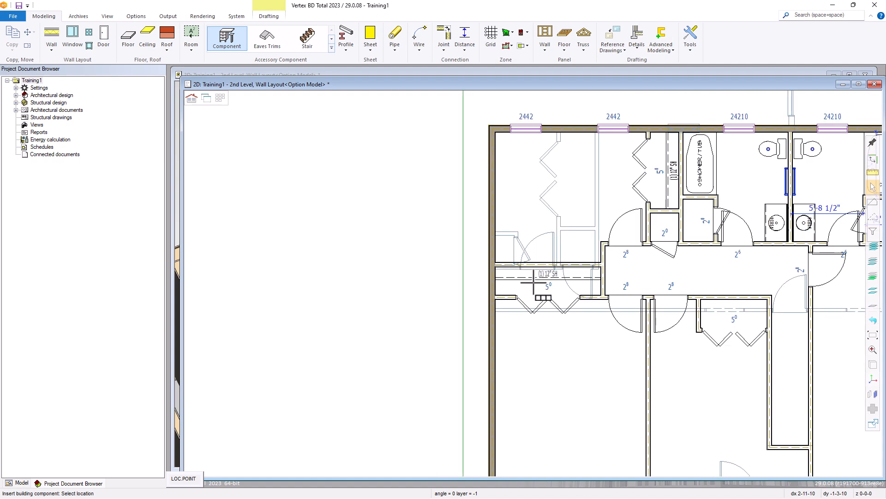
scroll(673, 305, "up", 5)
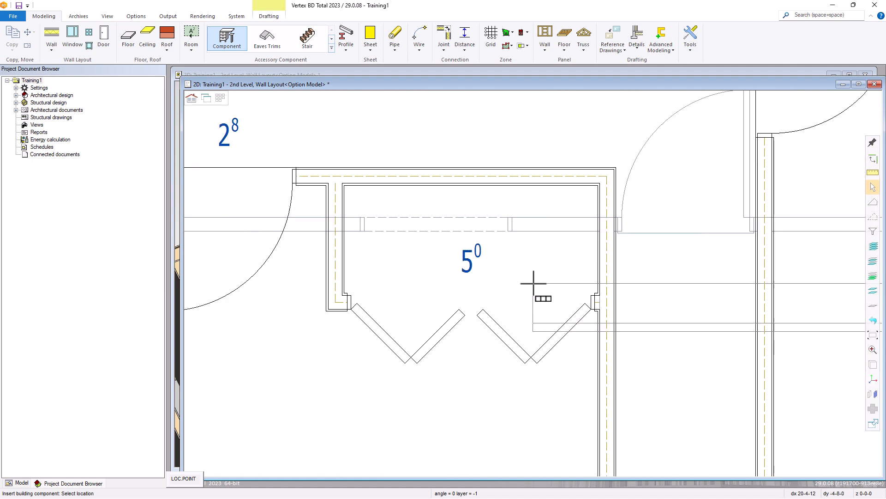
right_click(418, 201)
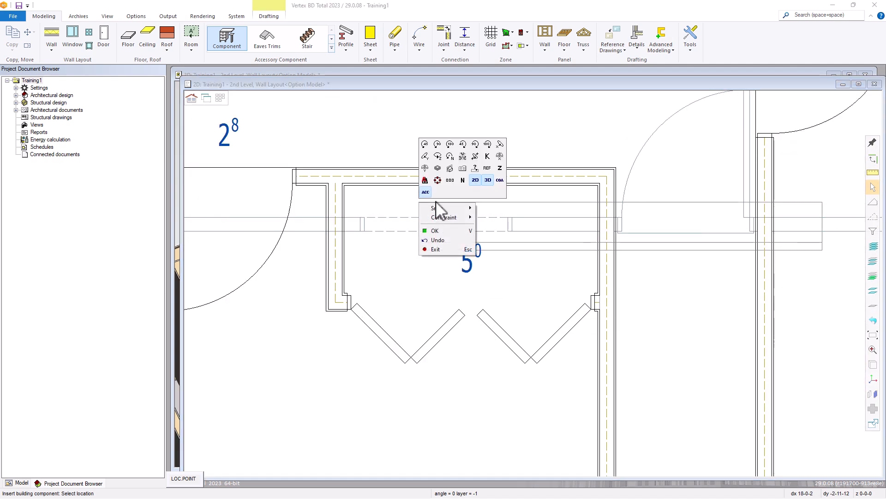
left_click(438, 239)
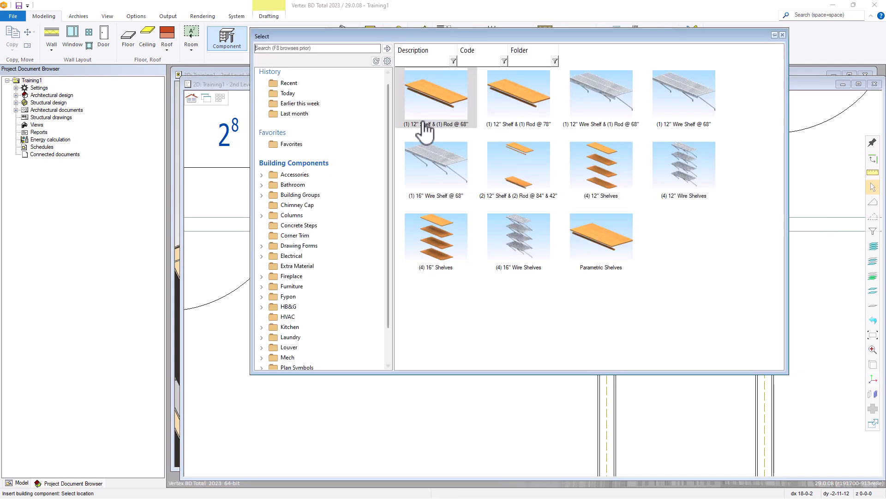
double_click(442, 111)
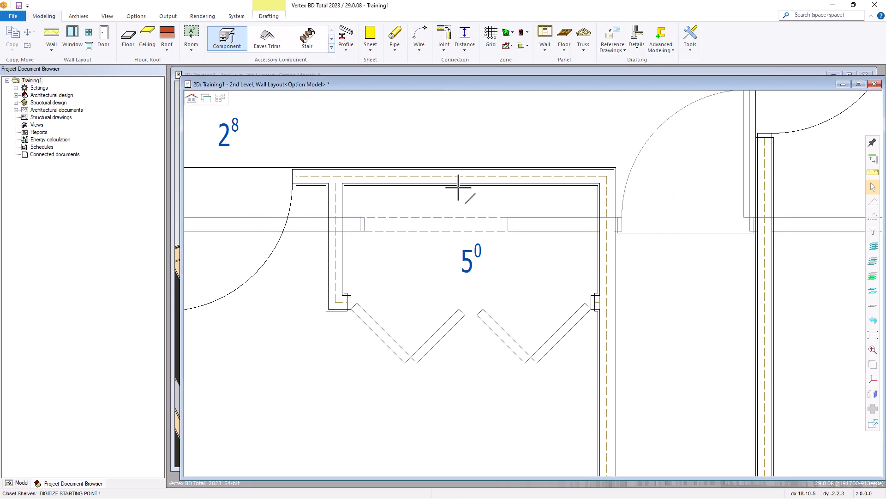
left_click(344, 185)
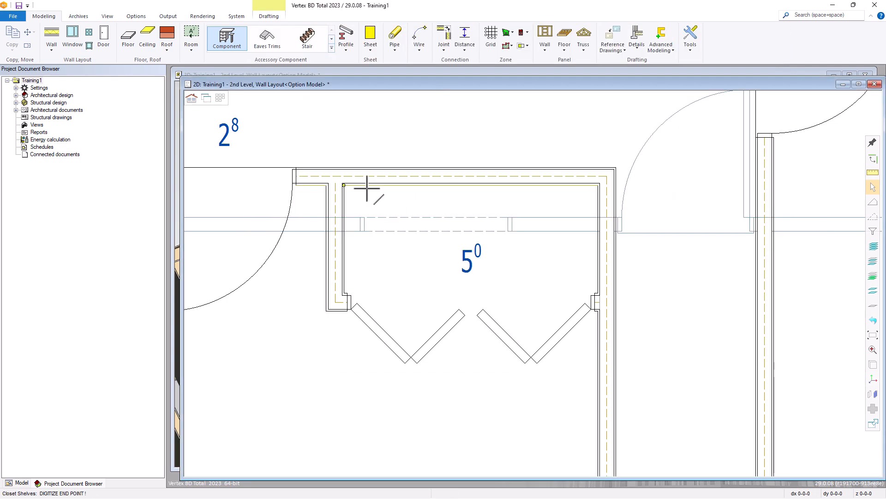
left_click(598, 186)
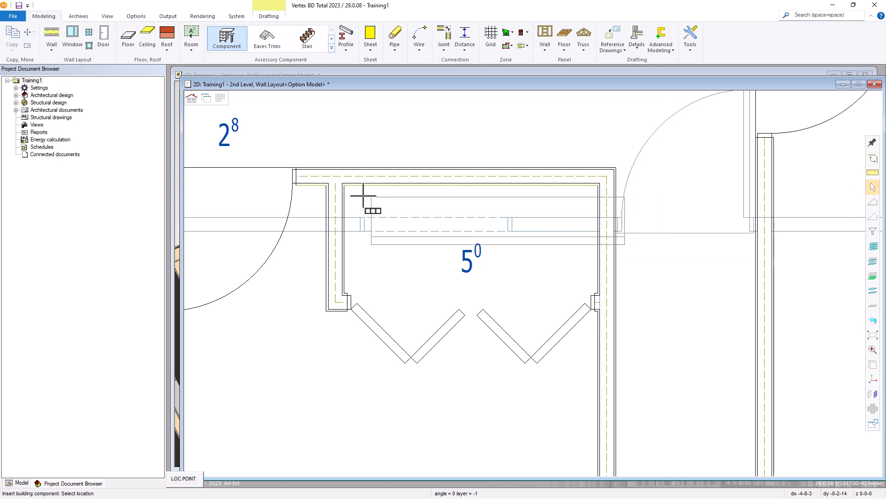
left_click(421, 228)
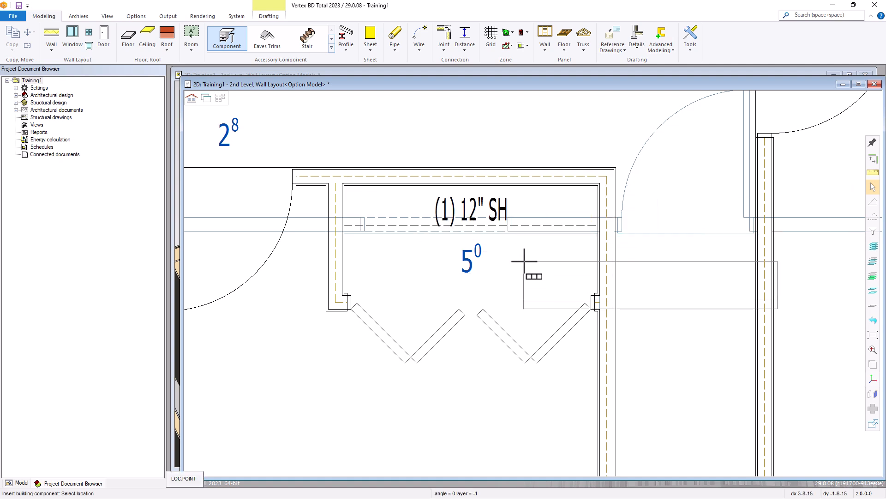
Step: Insert (4) 16" Shelves across the full back wall of the small 2'0" hall closet beside the left bathroom
scroll(534, 234, "down", 4)
scroll(535, 283, "down", 2)
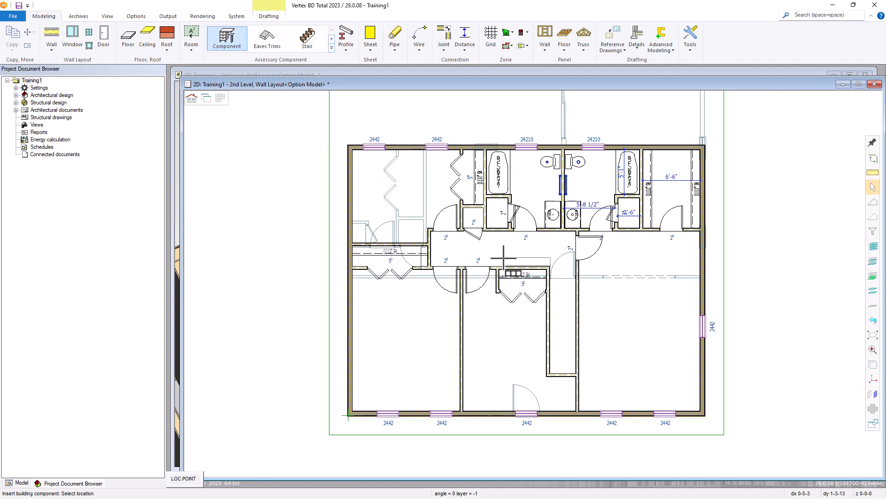
scroll(486, 231, "up", 5)
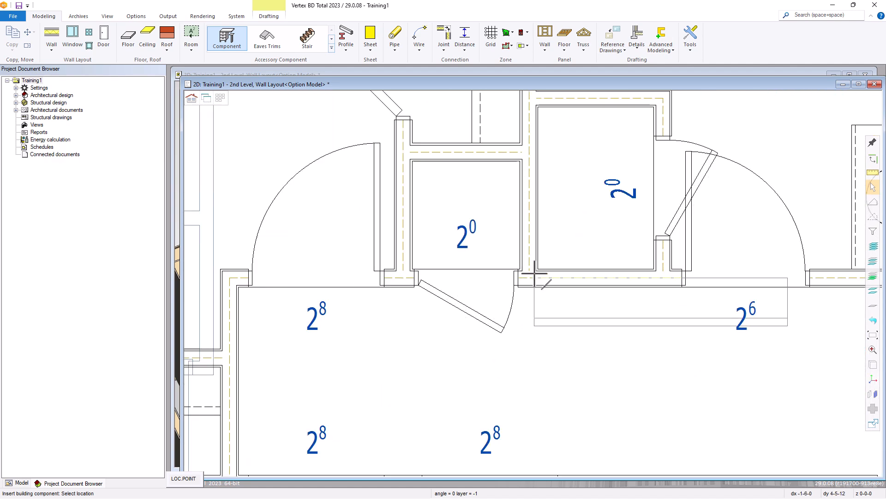
right_click(547, 202)
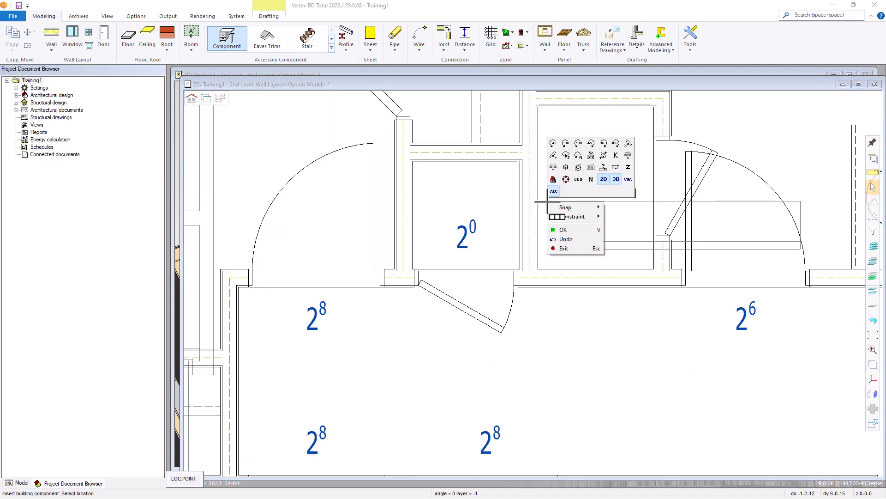
left_click(568, 232)
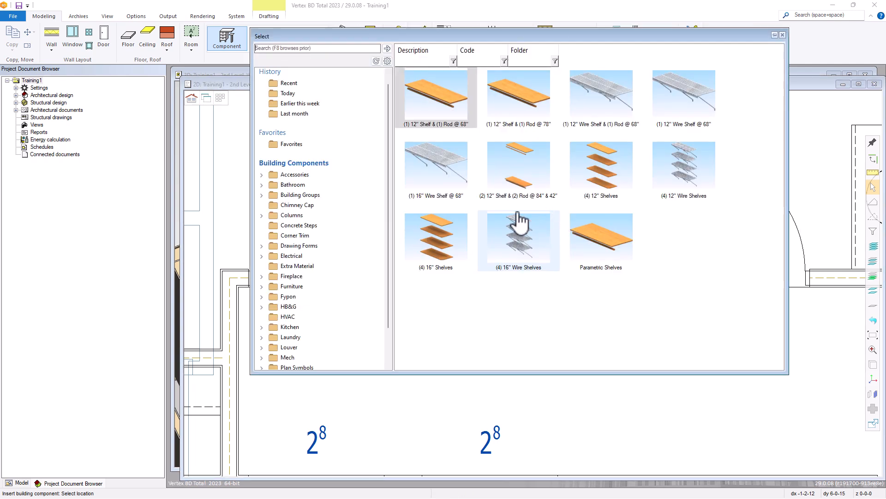
double_click(442, 248)
left_click(411, 162)
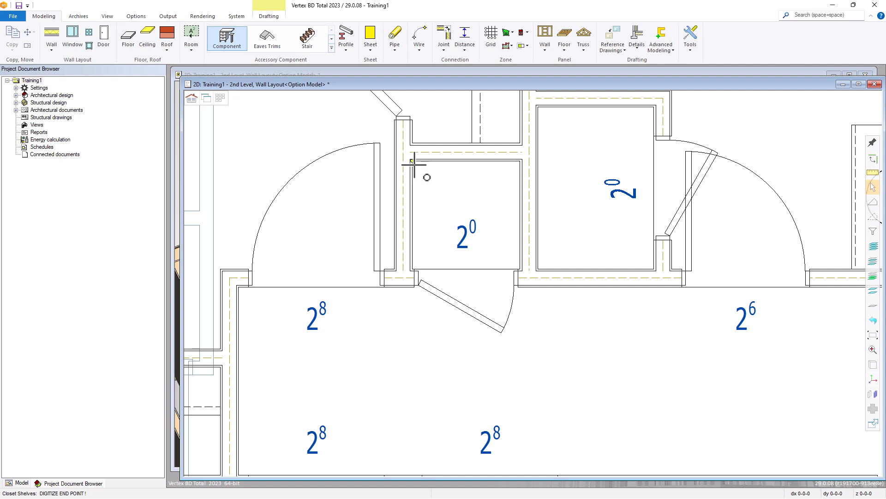
left_click(523, 164)
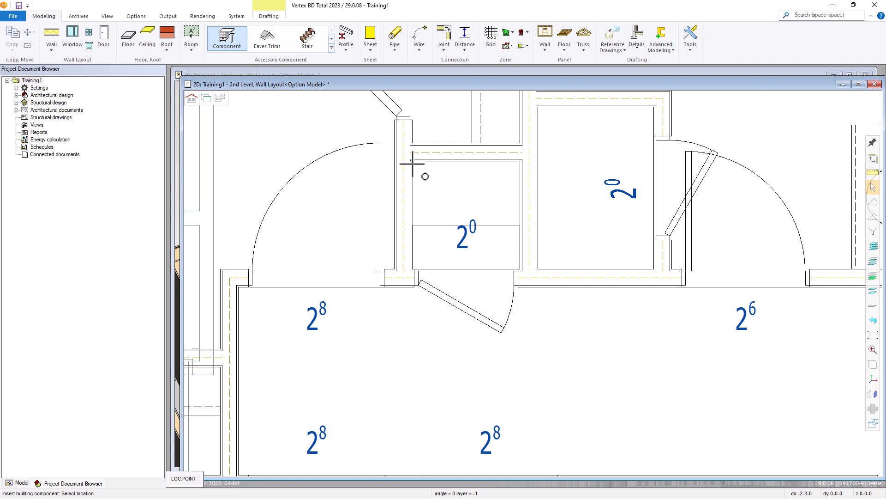
left_click(419, 175)
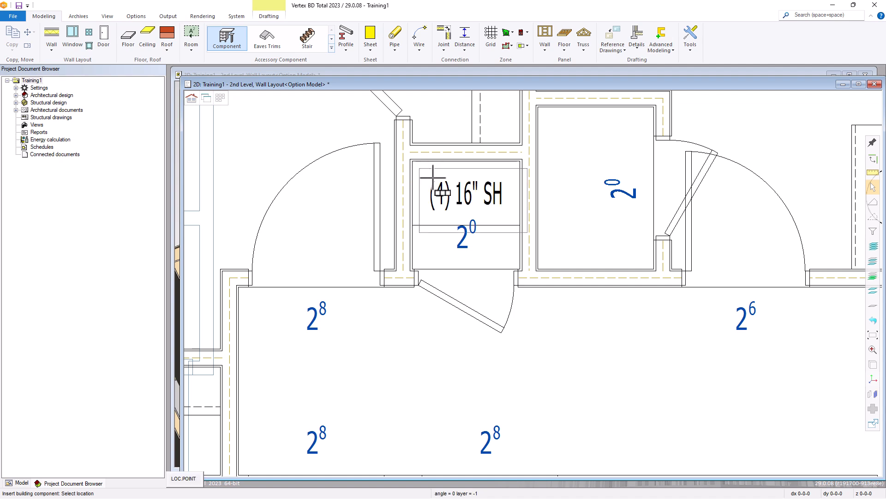
Step: Choose (4) 16" Shelves again, size them along the left wall of the left bathroom's 2'0" closet, and place them rotated 90°
right_click(560, 190)
left_click(577, 225)
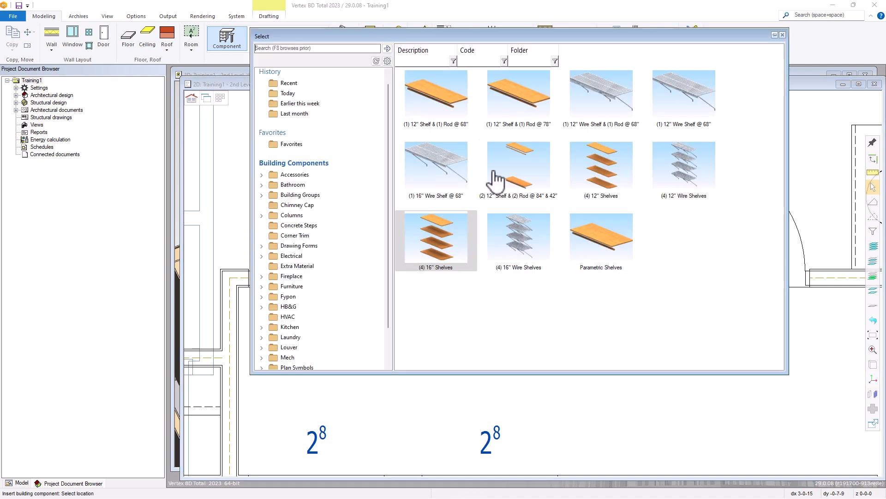
double_click(436, 247)
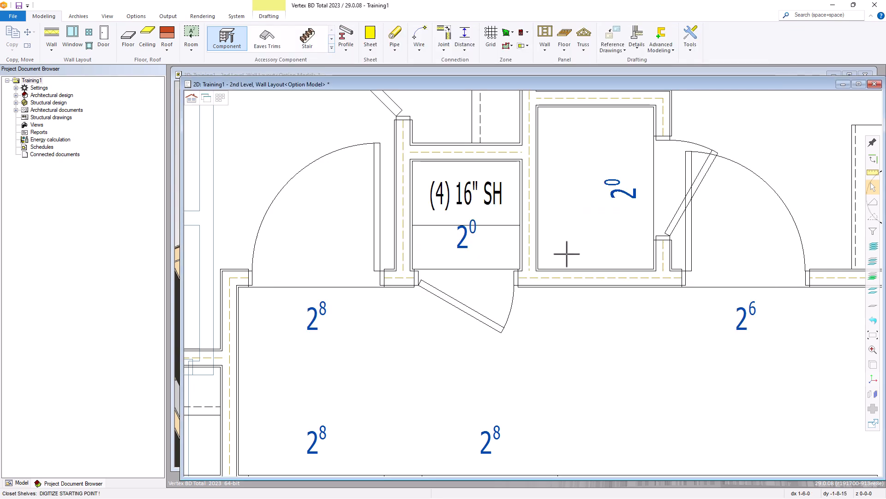
left_click(540, 267)
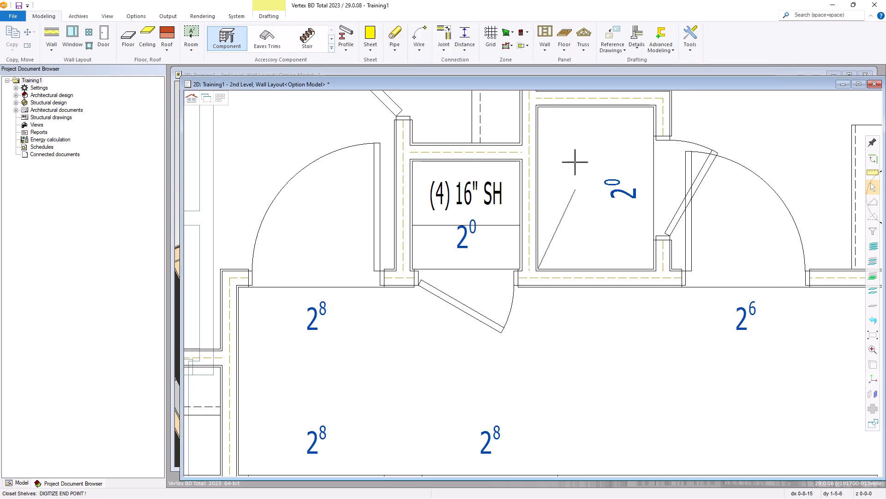
left_click(538, 107)
right_click(559, 229)
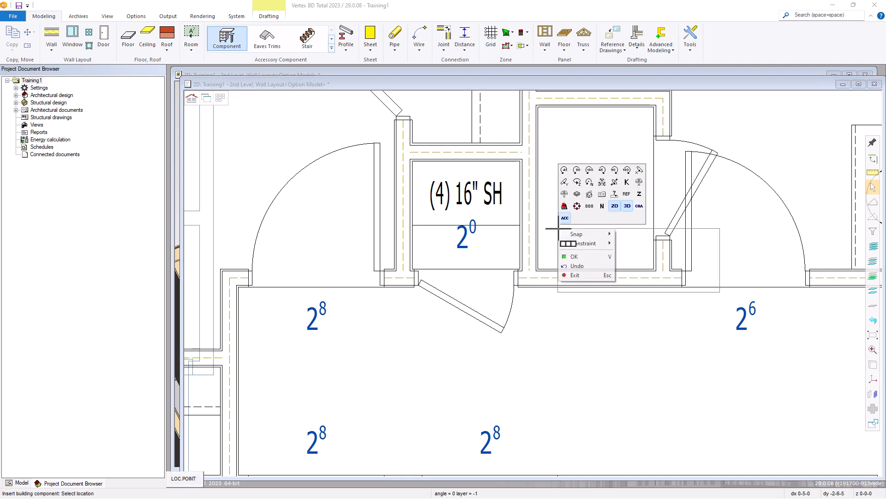
left_click(576, 170)
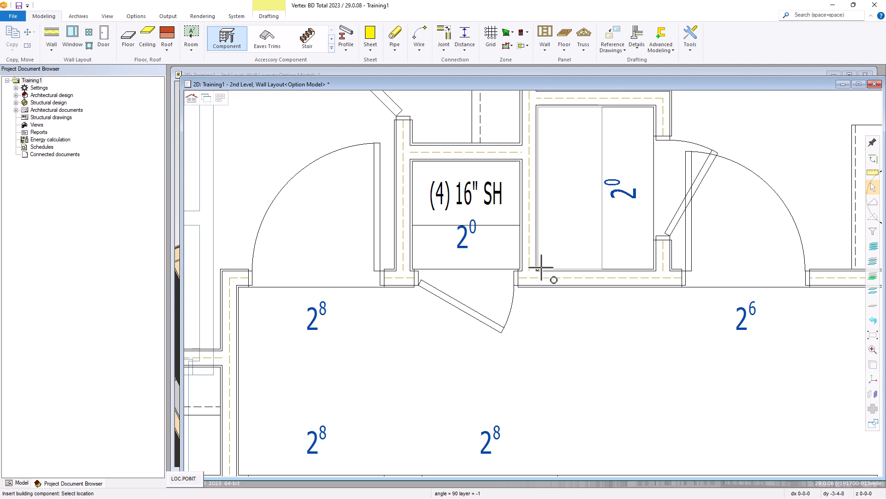
Step: Rotate the shelves 180°, place another set along the right wall of the right bathroom's 2'0" closet, and end the placement
scroll(534, 283, "down", 4)
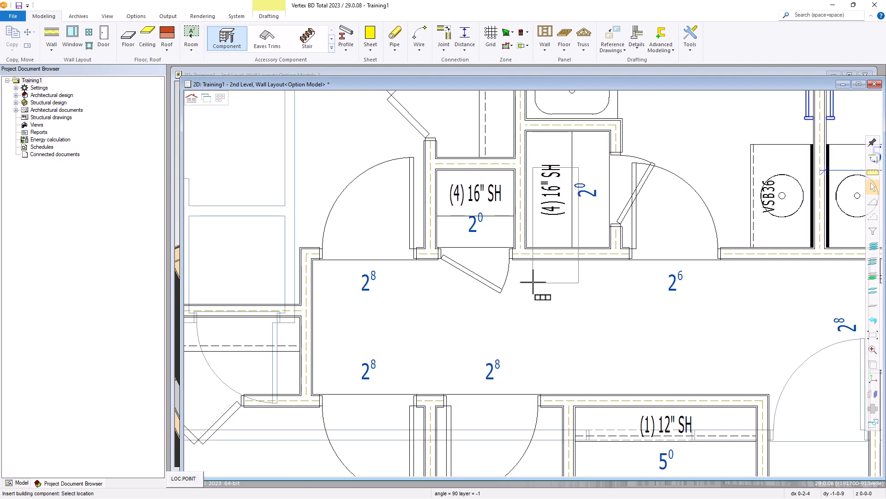
scroll(534, 283, "down", 1)
scroll(543, 272, "up", 4)
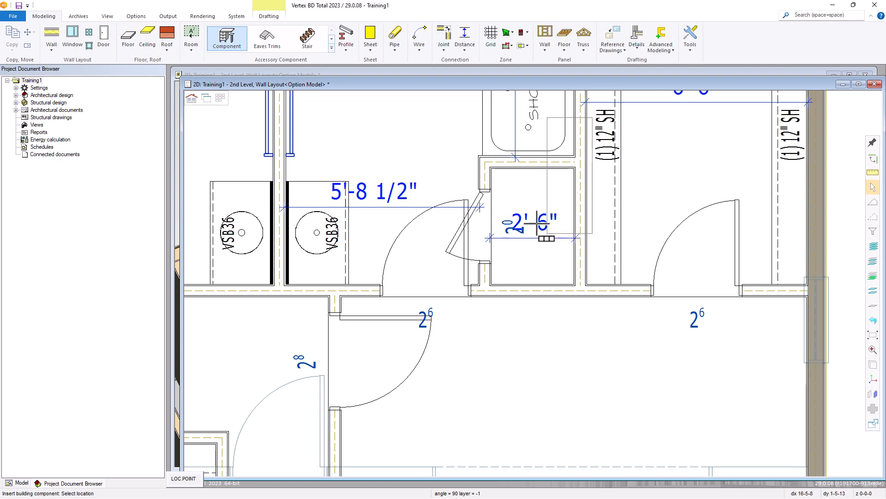
right_click(528, 201)
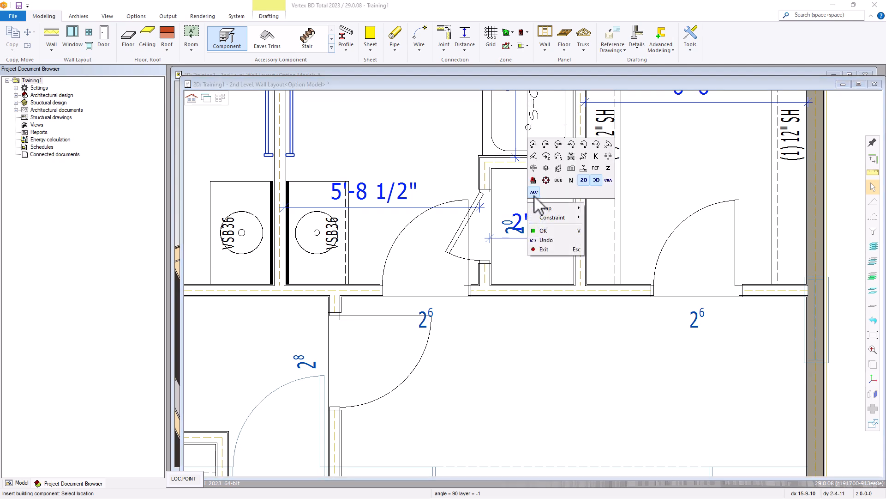
left_click(596, 145)
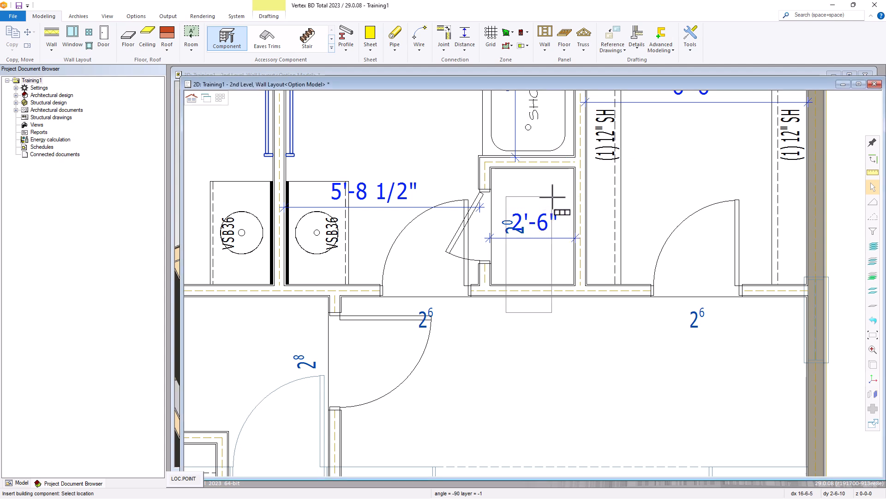
left_click(572, 170)
scroll(641, 323, "down", 2)
scroll(533, 282, "down", 3)
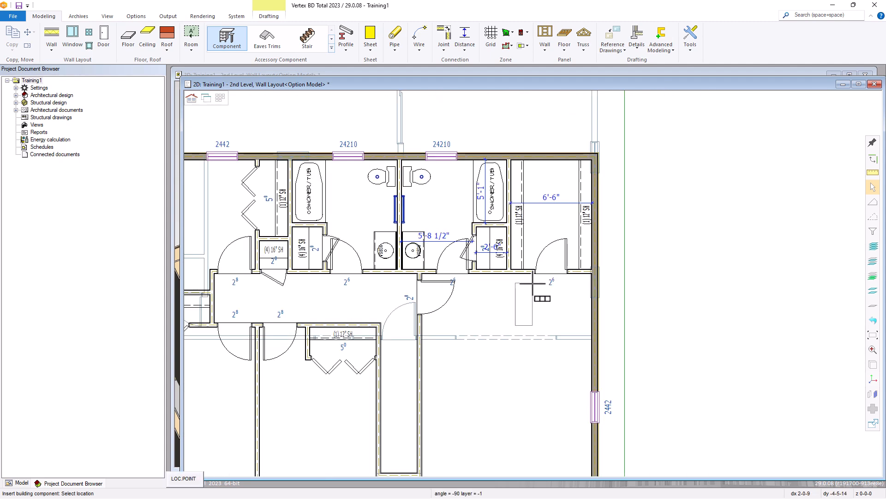
scroll(353, 333, "up", 2)
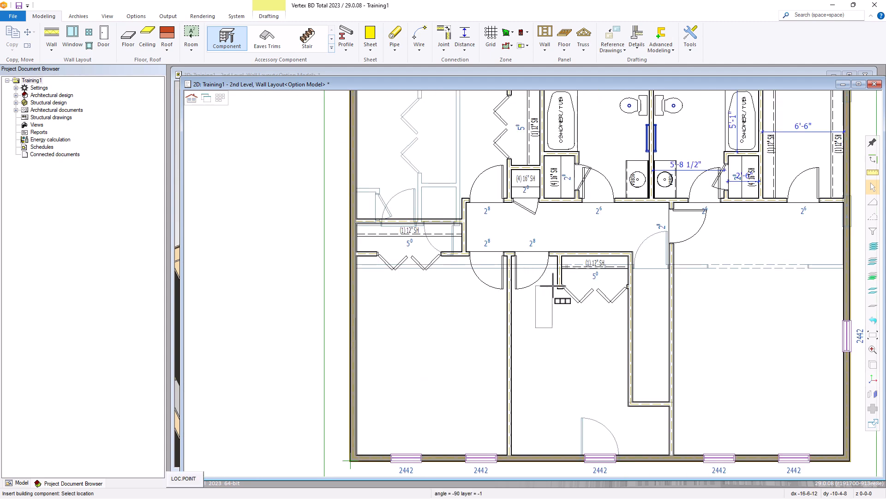
scroll(554, 284, "down", 1)
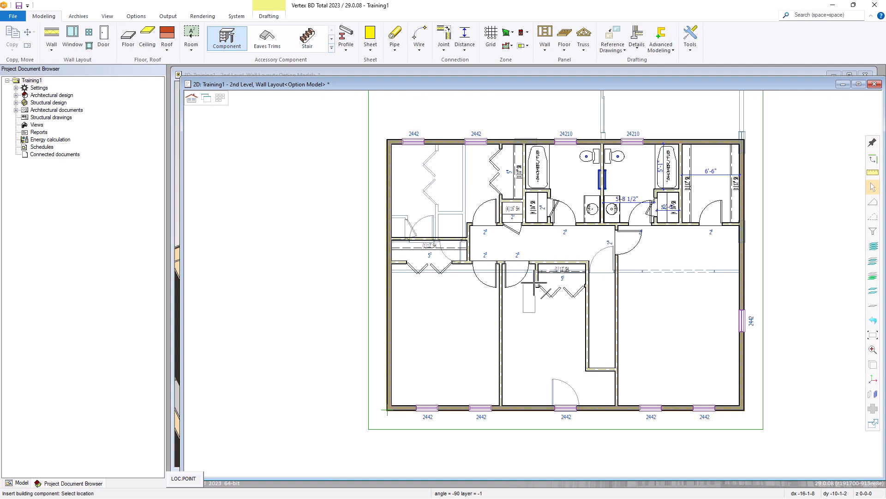
key("Escape")
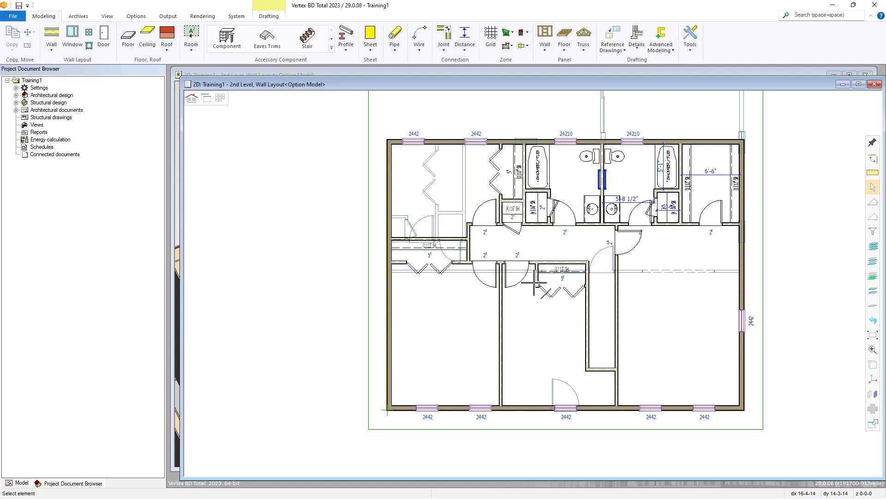
Step: Examine the second-level wall layout in the 3D model from several sides, including the bathrooms, closets and stairwell, and return to the 2D plan
key("ctrl+Tab")
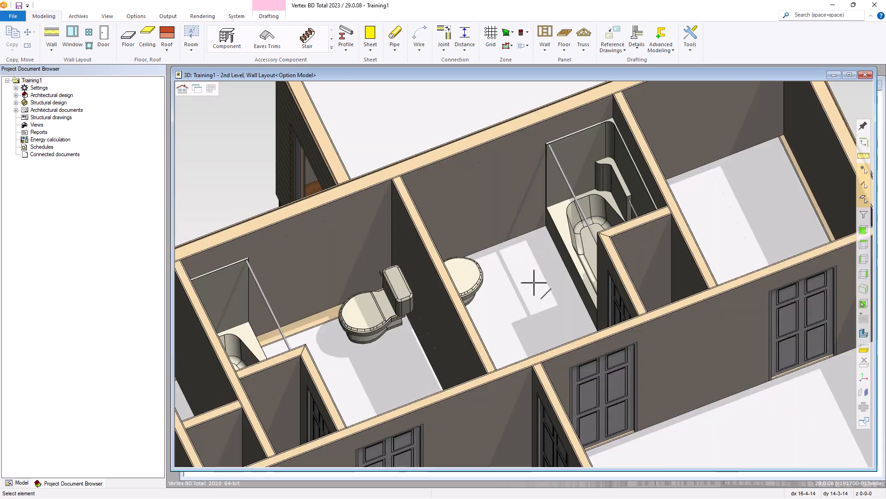
scroll(538, 280, "down", 2)
scroll(538, 280, "down", 4)
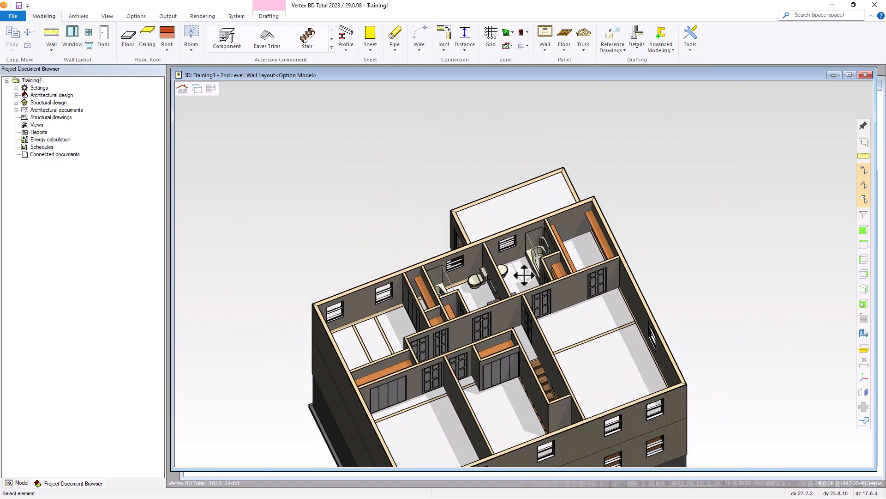
middle_click_drag(522, 321, 580, 315)
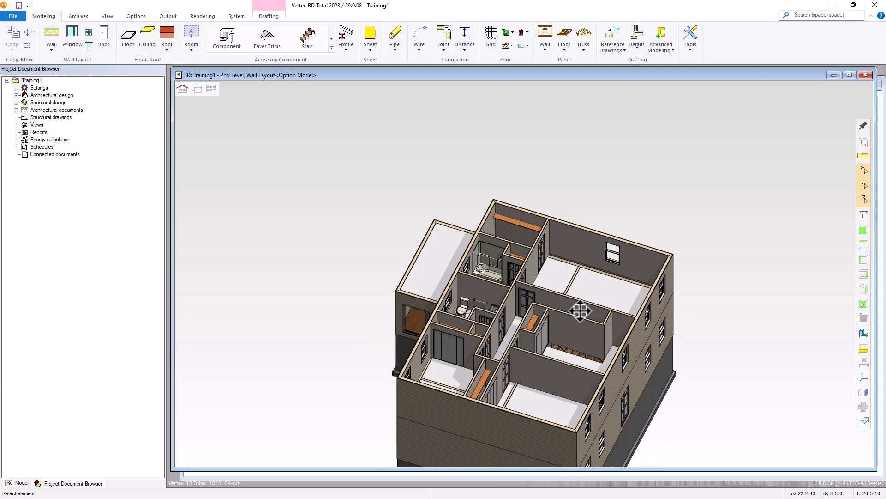
scroll(522, 274, "up", 5)
scroll(522, 274, "down", 1)
scroll(461, 265, "up", 4)
middle_click_drag(485, 270, 367, 264)
scroll(369, 262, "down", 2)
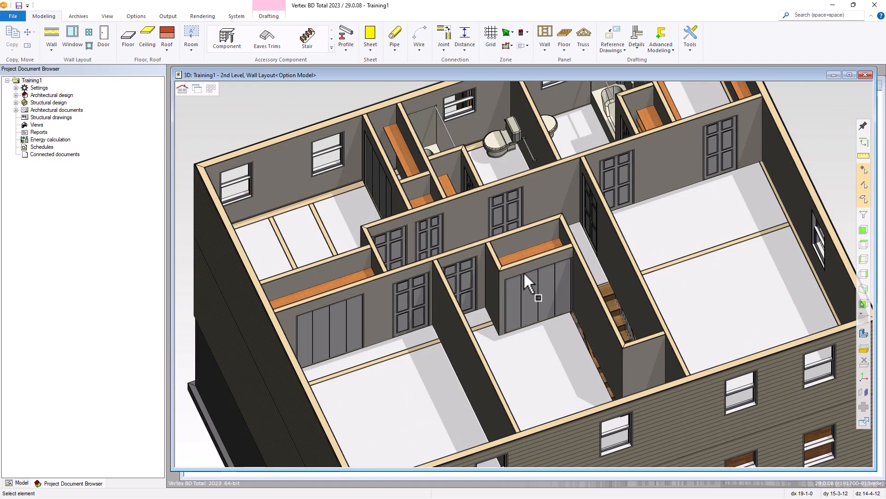
key("ctrl+Tab")
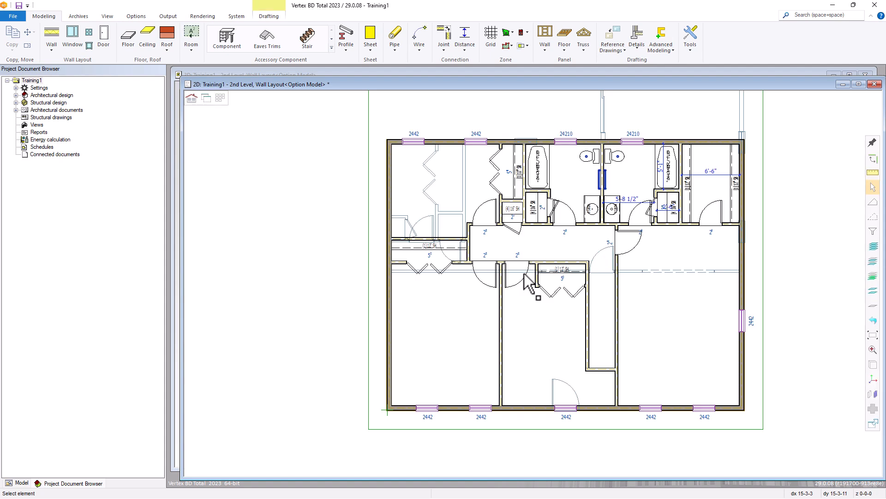
Step: Save the second-level wall layout, open the 2nd Level, Deck Layout drawing-model pair, and bring its 3D model to the front
left_click(18, 5)
middle_click_drag(561, 268, 512, 283)
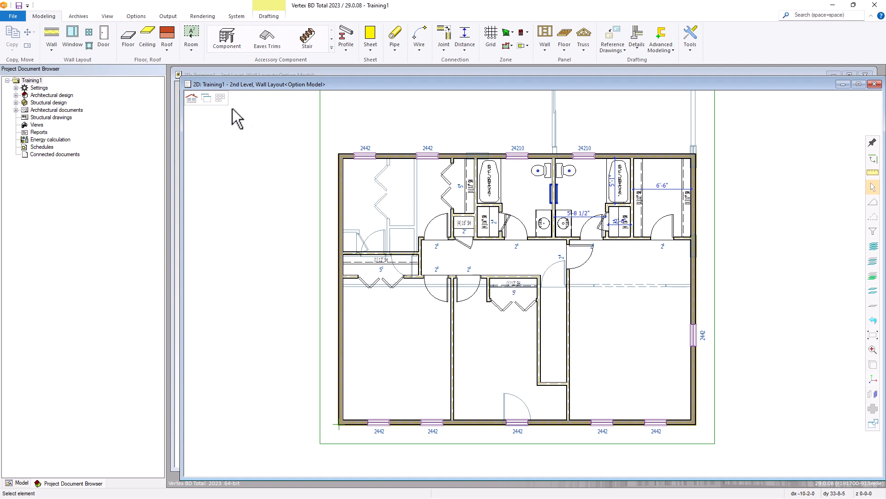
left_click(221, 98)
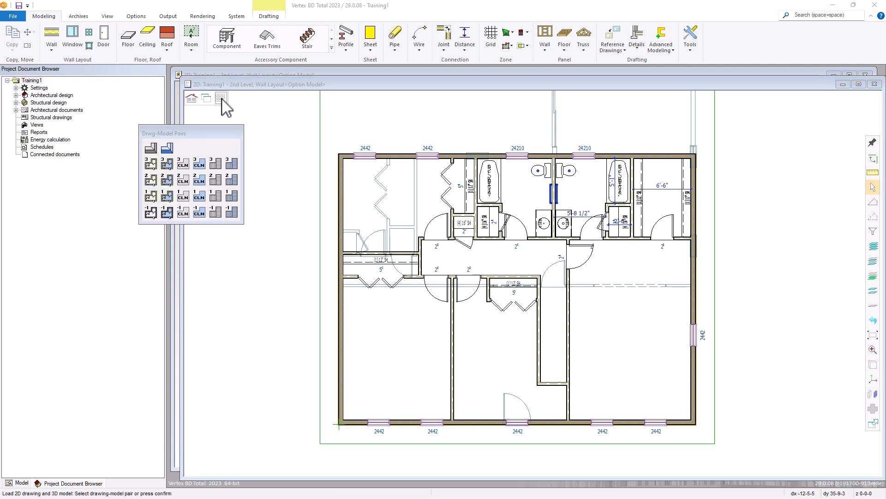
left_click(214, 180)
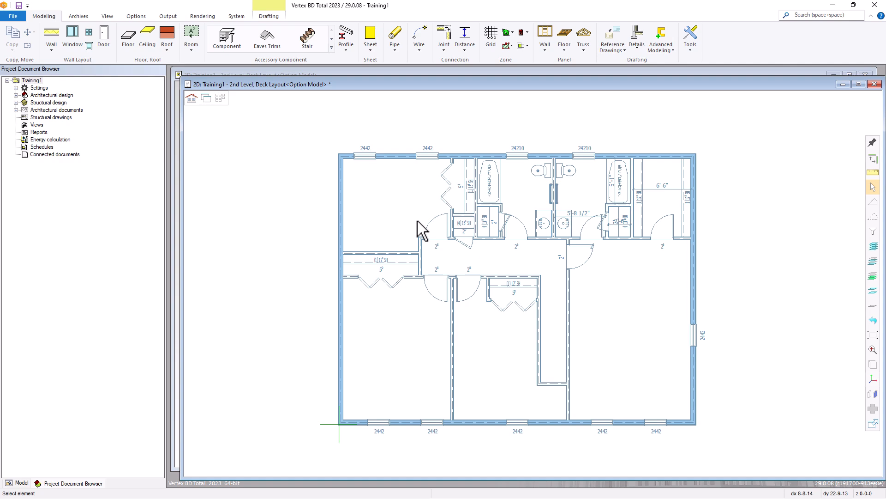
key("ctrl+Tab")
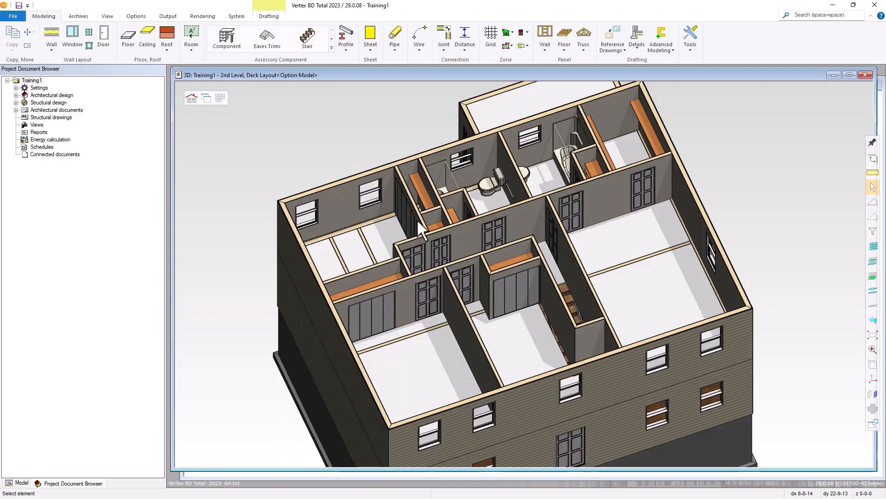
Step: Start adding a floor with the default wood structure, Floor, 2x12 framing
left_click(127, 41)
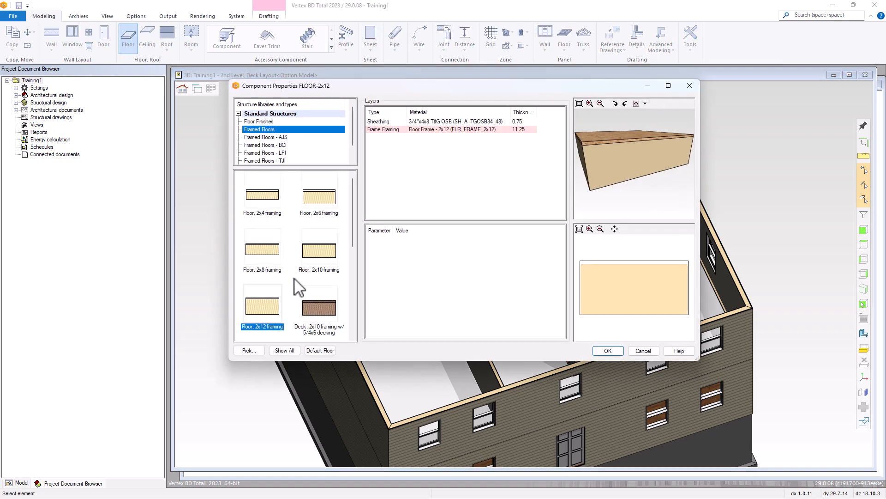
left_click(314, 350)
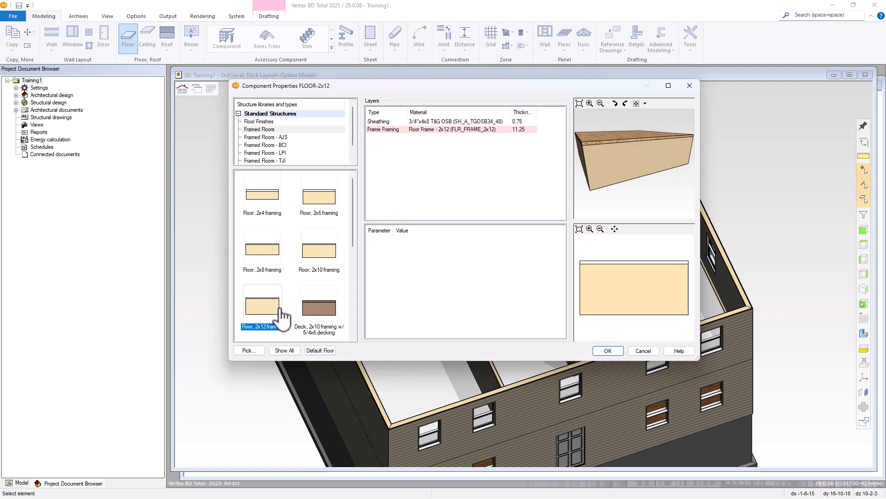
left_click(607, 351)
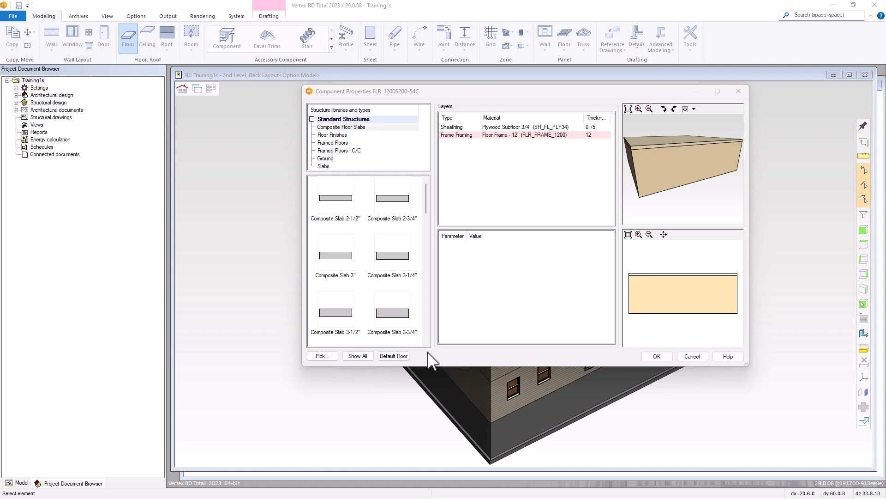
Step: In the Training1s project, choose the default steel floor structure, 1200S200-54 C/C Framing, 3/4 Plywood
left_click(394, 356)
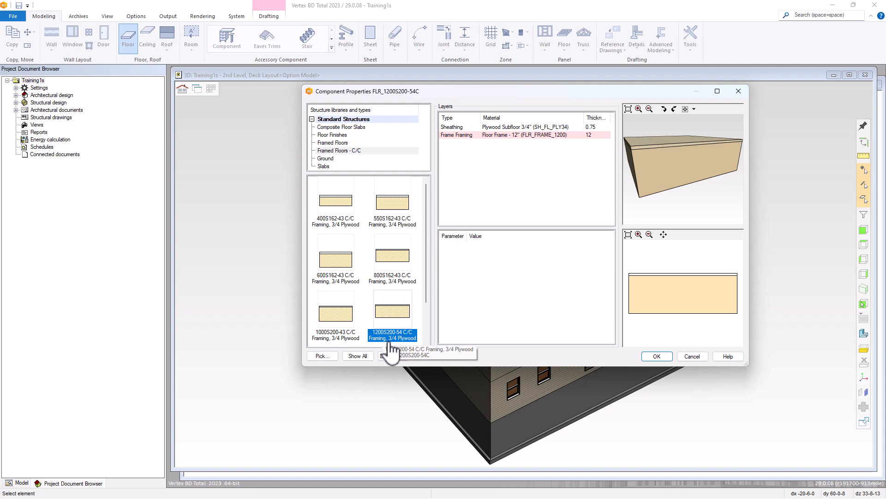
left_click(658, 356)
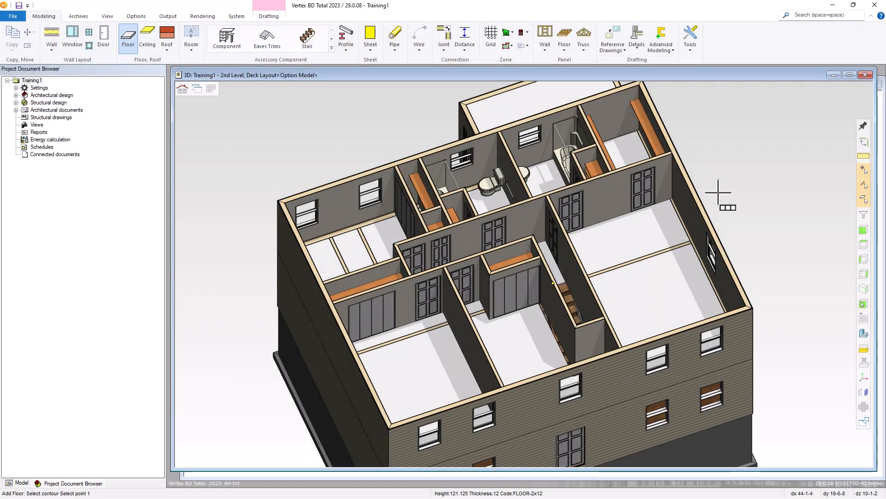
Step: Add the 2x12 floor using a wall-based contour that follows the exterior line of all connected outer walls, with offset 0
right_click(720, 192)
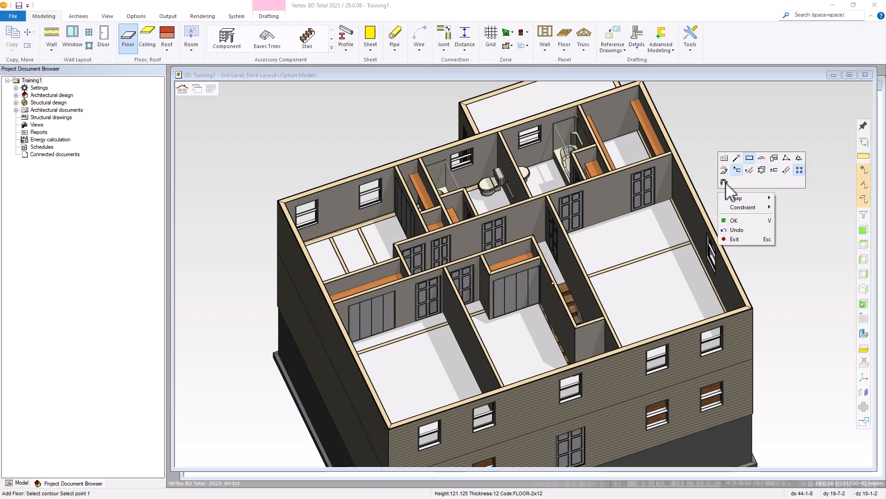
left_click(724, 183)
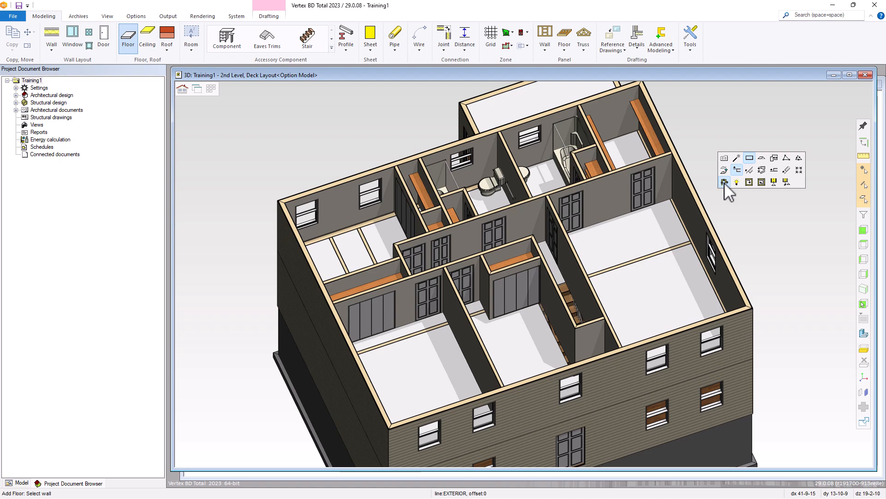
left_click(351, 184)
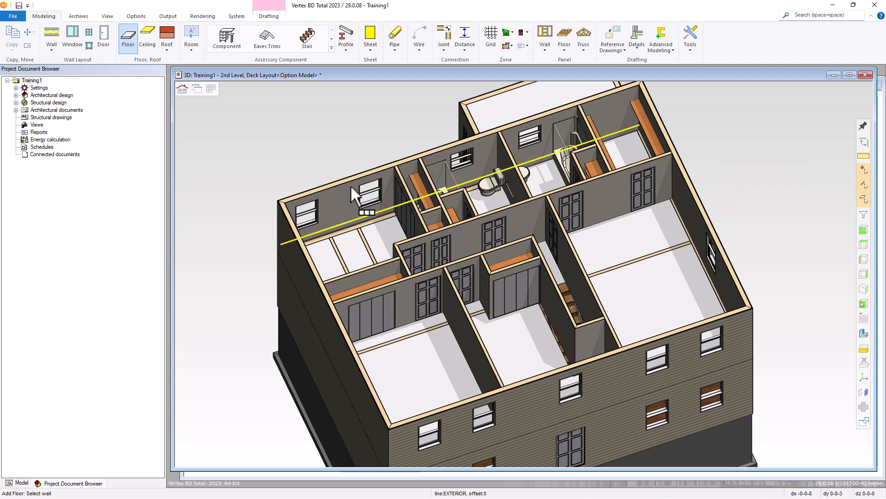
right_click(351, 187)
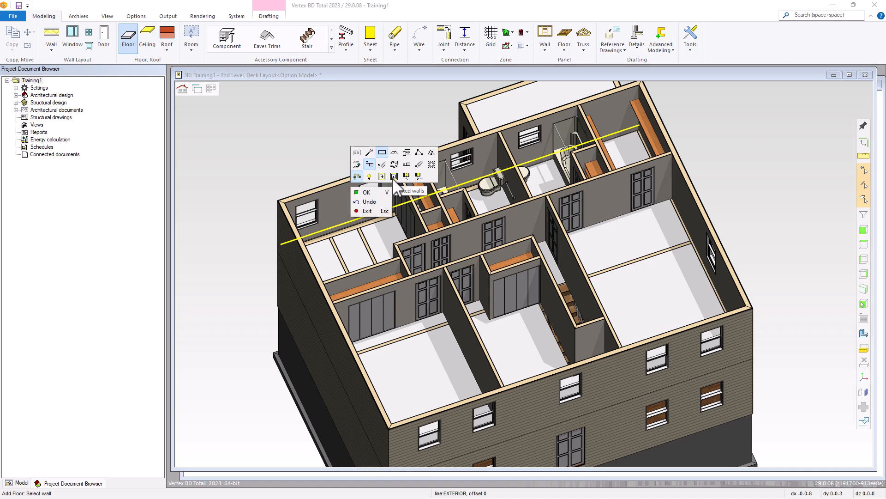
key("v")
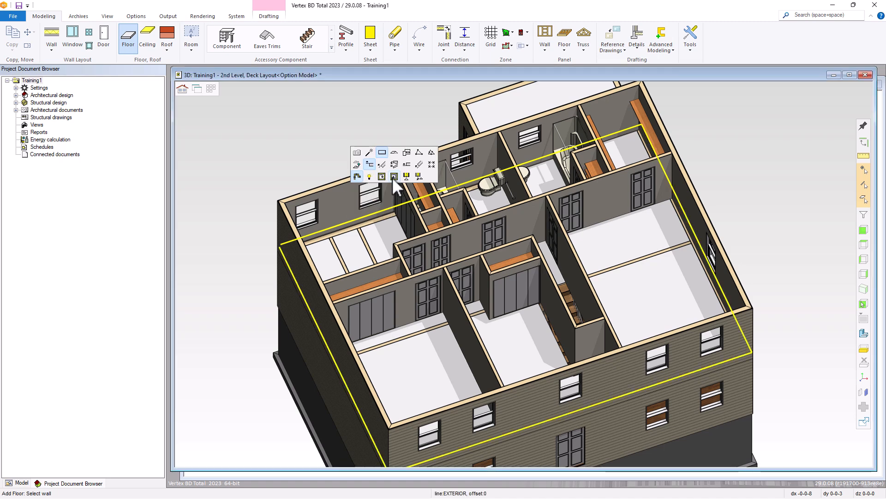
key("v")
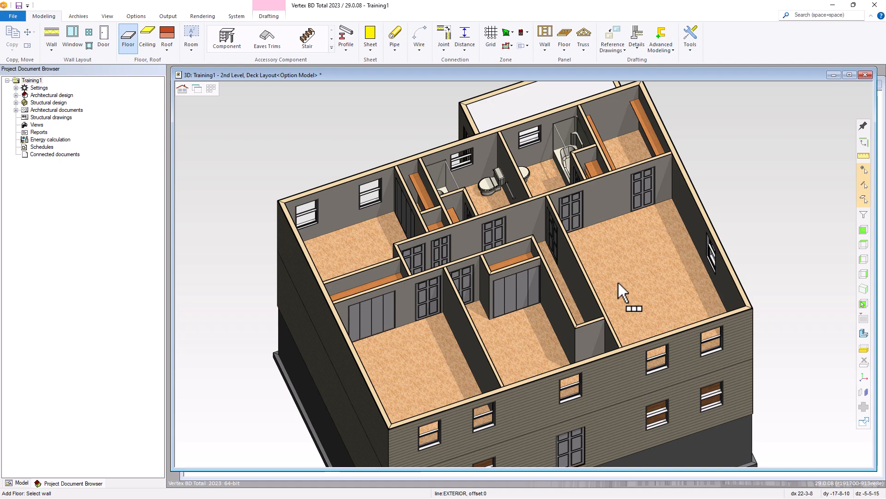
Step: In the 2D deck layout, quick-load the first-level wall layout drawing-model pair as a reference
left_click(563, 298)
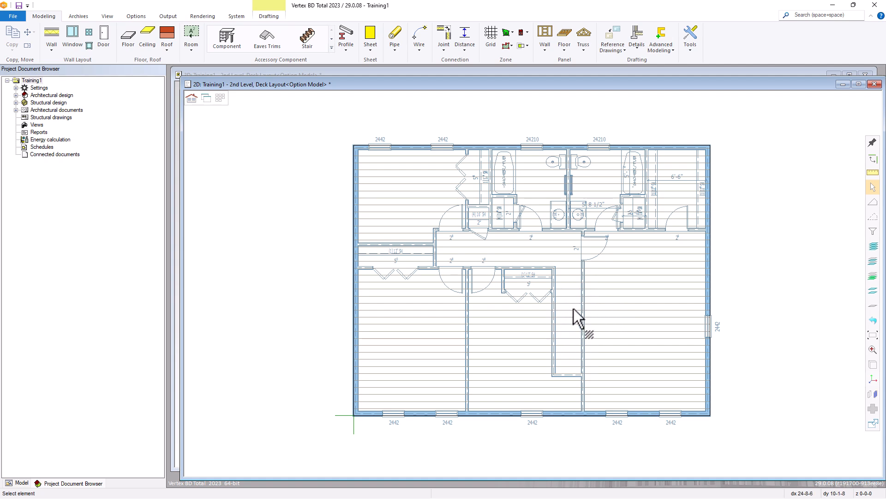
left_click(608, 50)
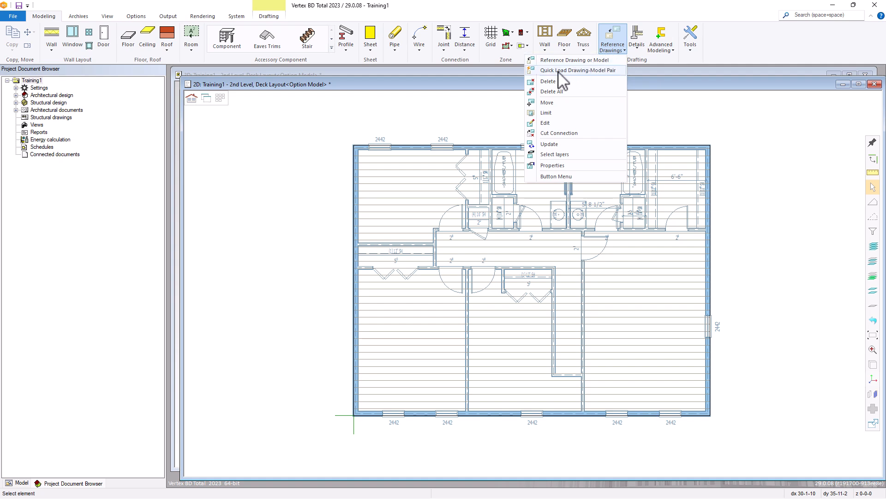
left_click(573, 70)
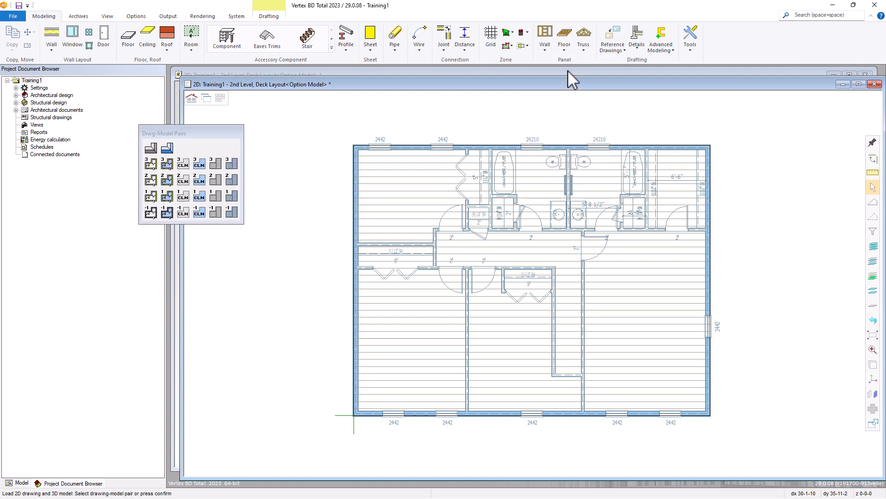
left_click(151, 197)
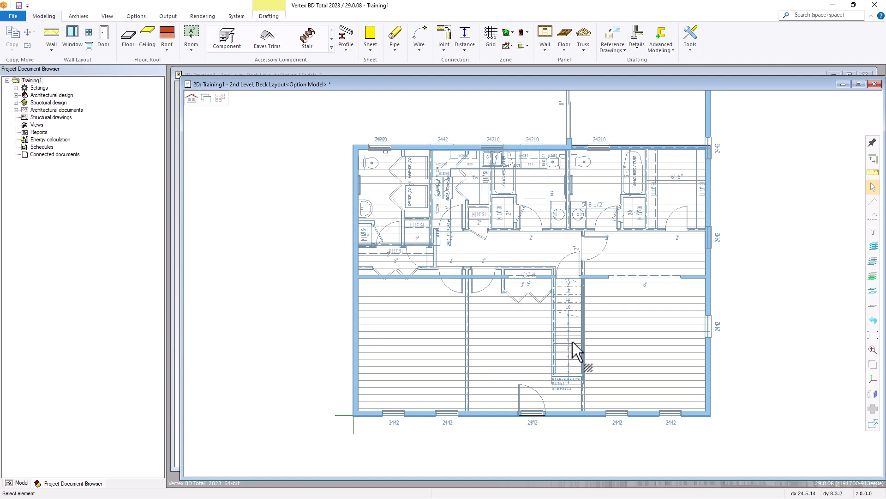
Step: Create a rectangular stairwell hole in the floor, from the inside wall corner near the stair's foot to the opposite corner at its top
scroll(578, 354, "up", 2)
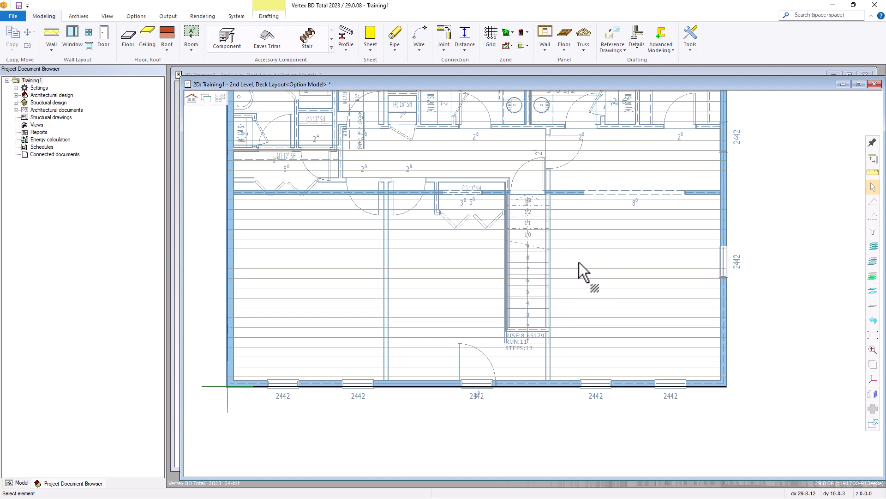
left_click(600, 237)
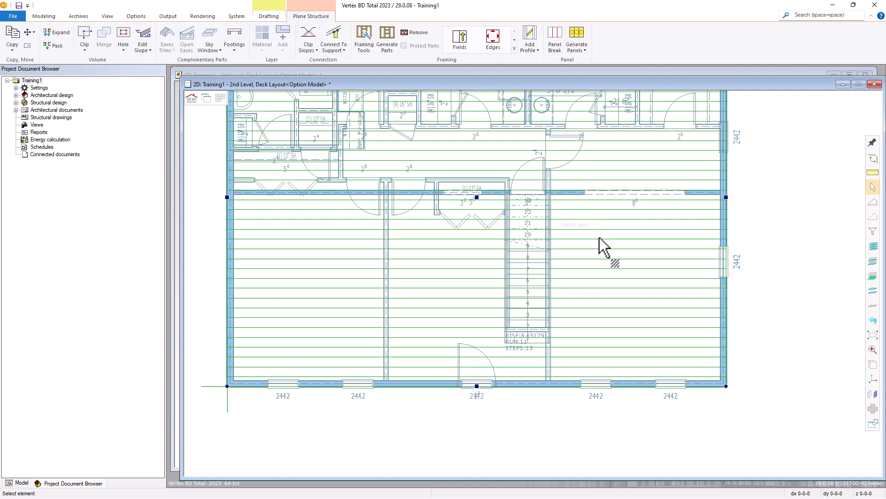
right_click(600, 238)
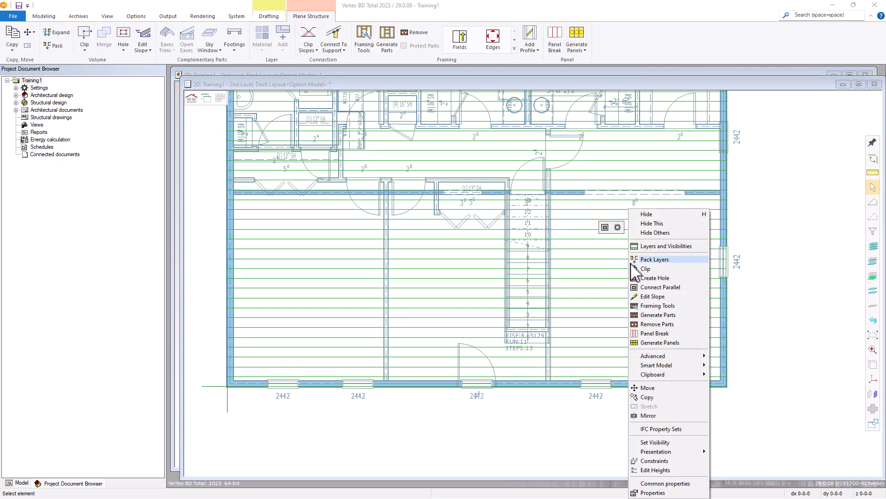
left_click(651, 278)
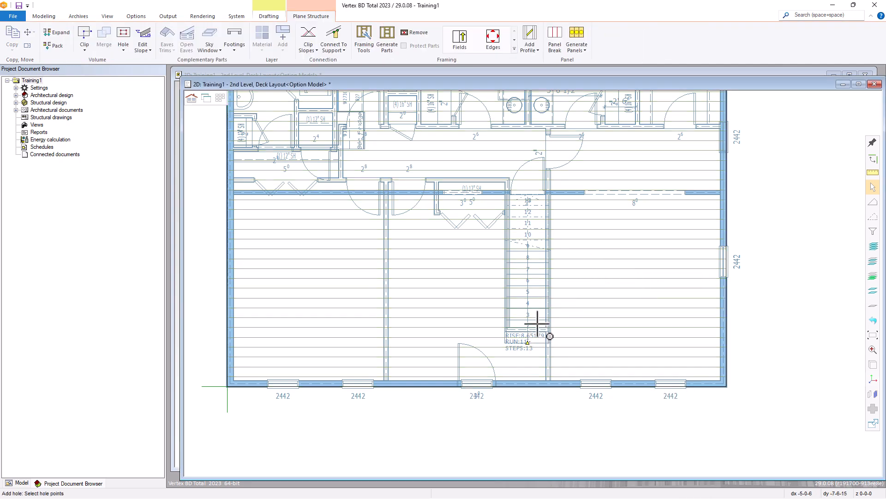
scroll(544, 272, "up", 8)
scroll(470, 405, "down", 1)
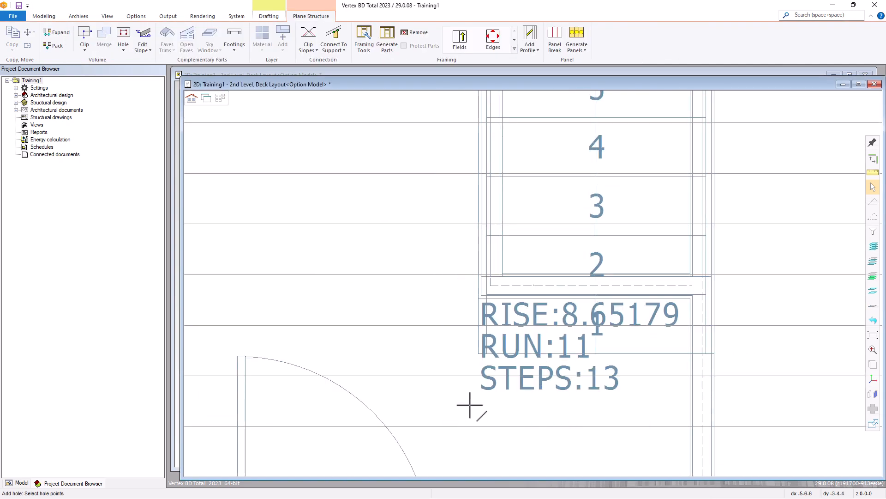
scroll(531, 283, "up", 2)
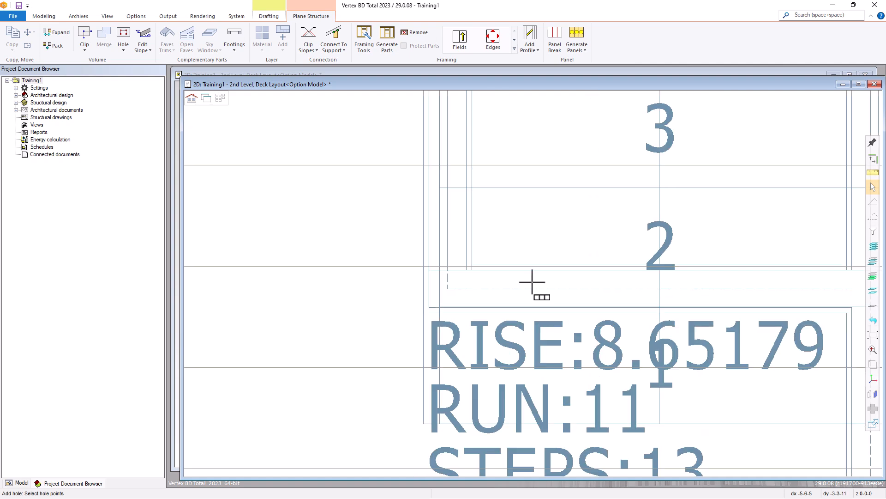
left_click(468, 271)
scroll(538, 286, "down", 5)
scroll(534, 277, "down", 2)
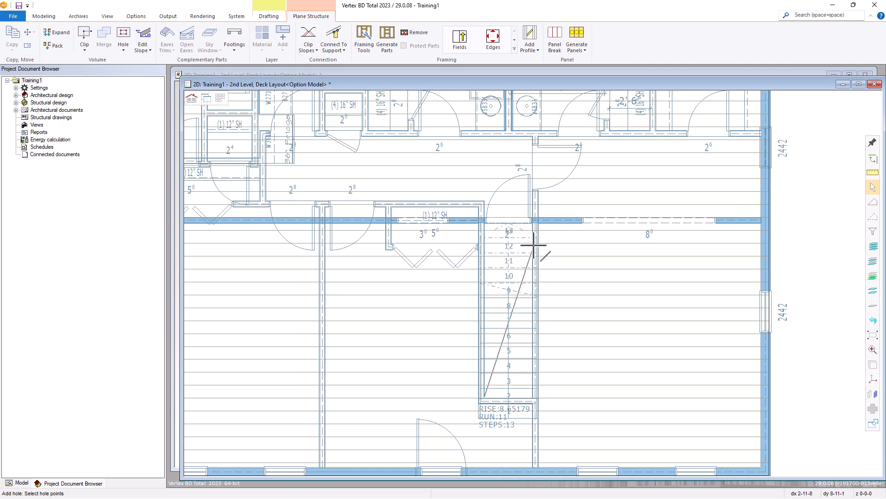
scroll(534, 247, "up", 4)
scroll(531, 245, "up", 4)
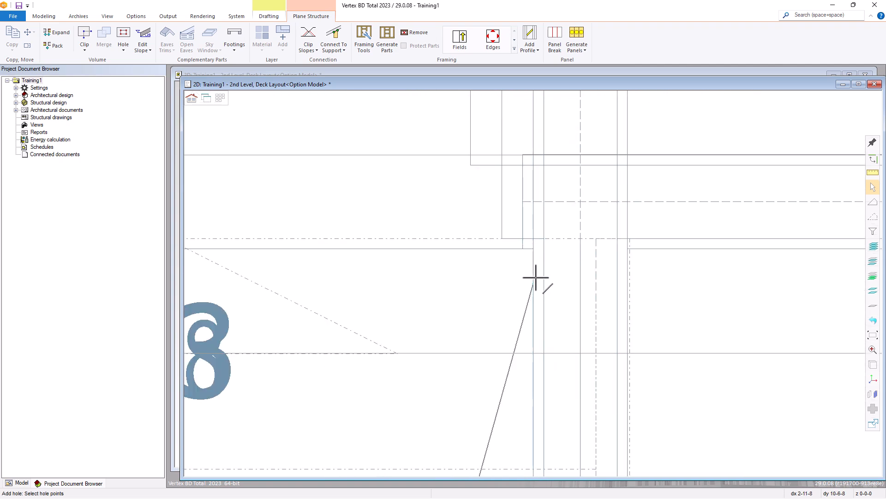
scroll(546, 259, "down", 2)
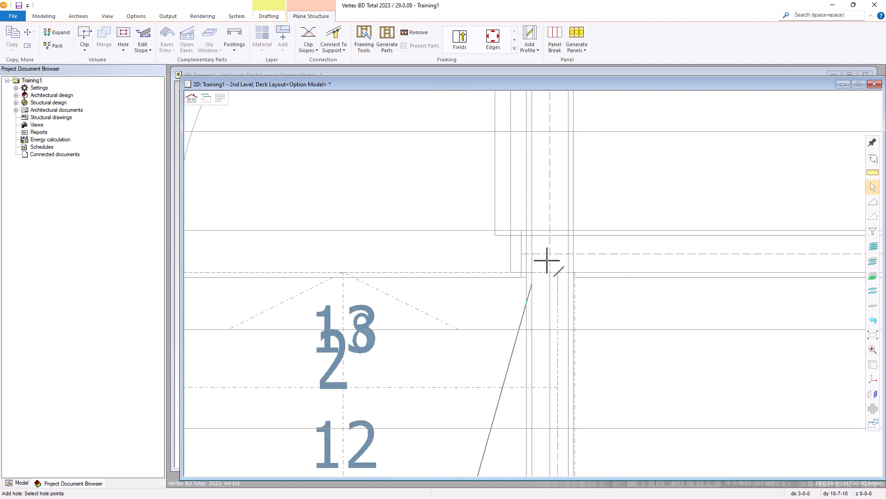
left_click(532, 273)
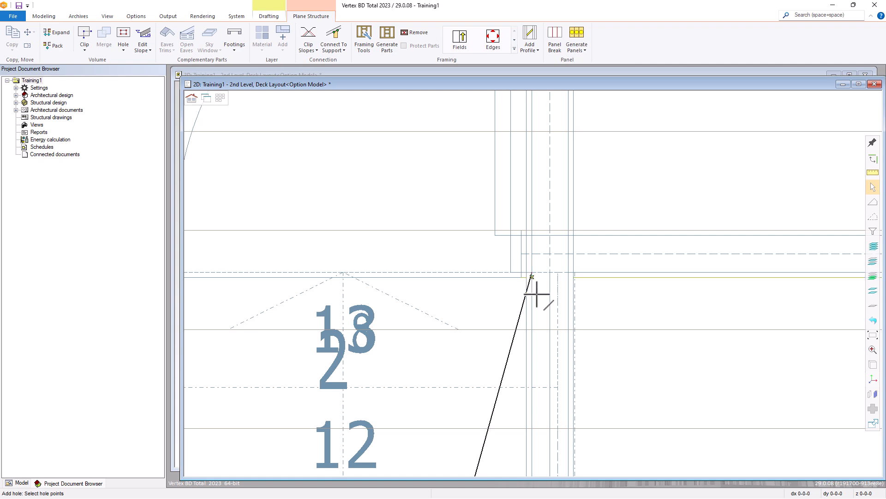
middle_click(541, 362)
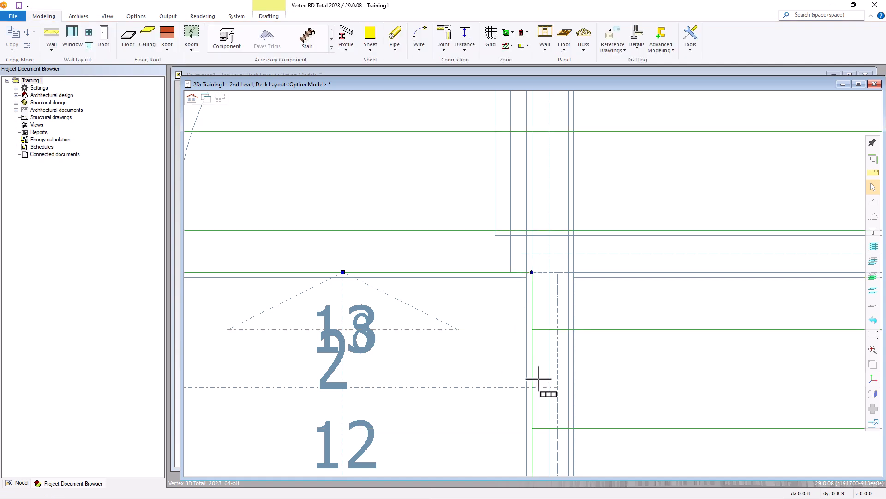
Step: Inspect the new stairwell opening and the stair below it in the 3D deck layout model
scroll(539, 379, "down", 7)
scroll(522, 344, "up", 2)
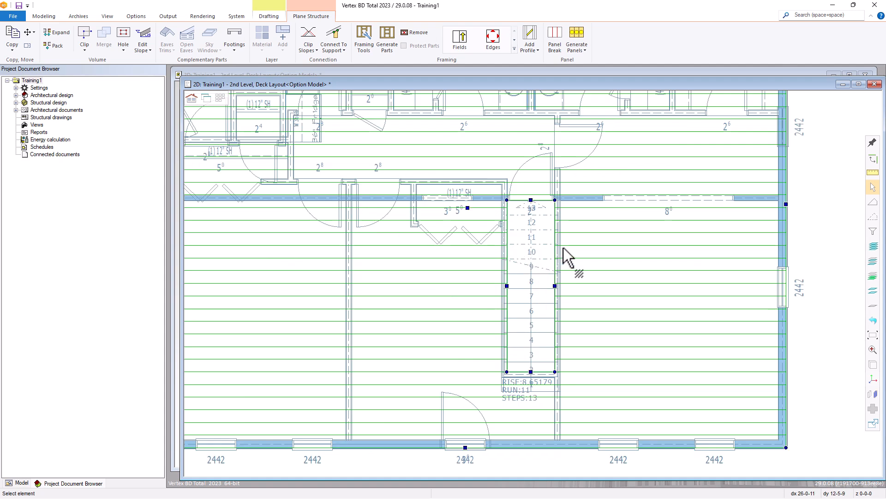
key("Escape")
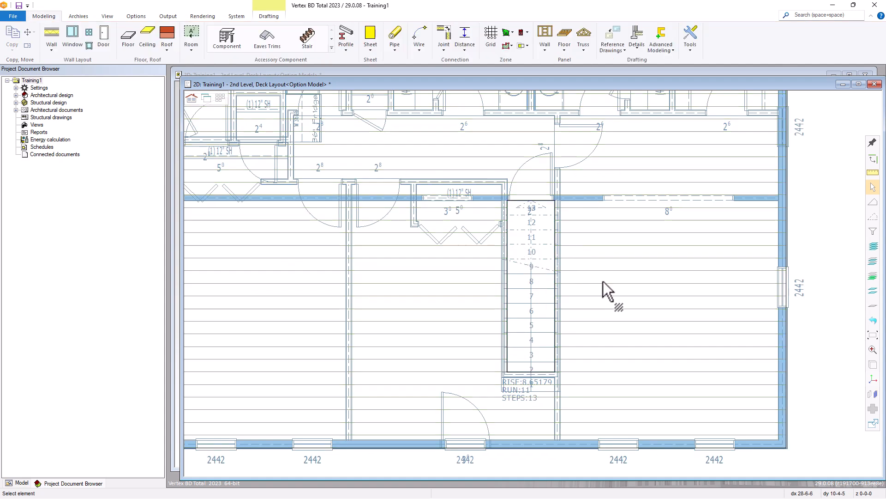
key("ctrl+Tab")
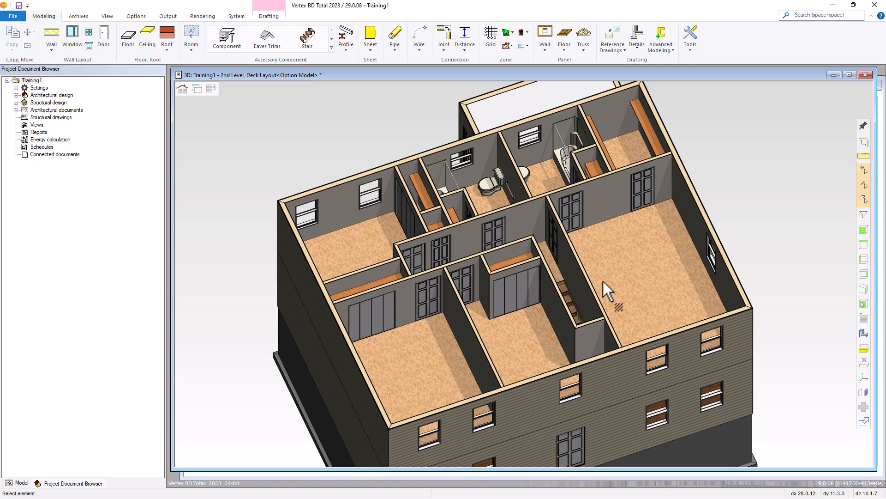
middle_click_drag(598, 287, 539, 307)
scroll(524, 273, "up", 5)
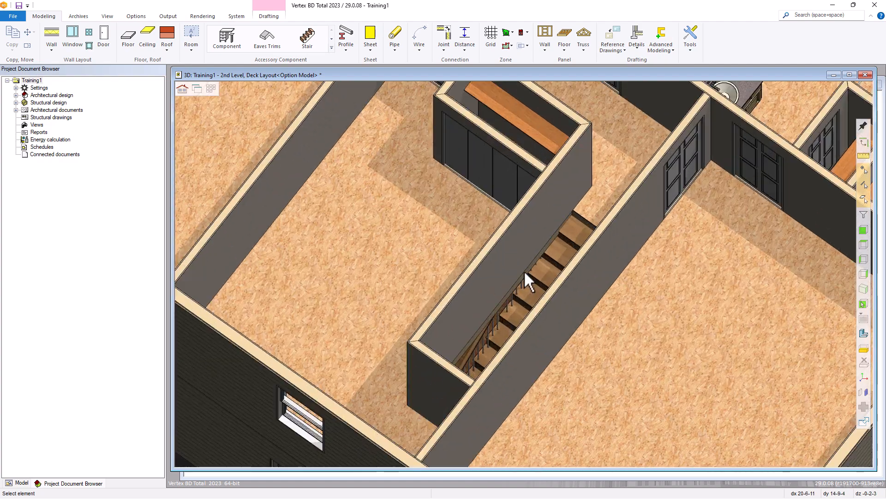
scroll(526, 274, "up", 2)
middle_click_drag(524, 273, 545, 259)
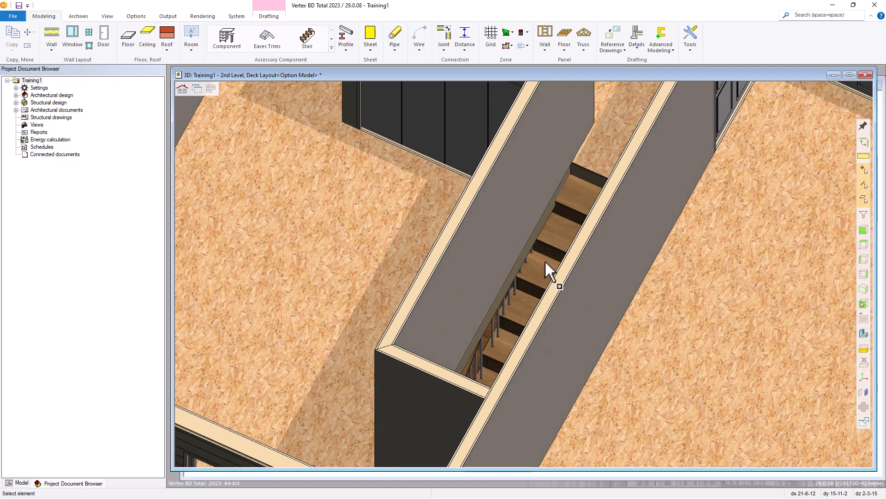
key("ctrl+Tab")
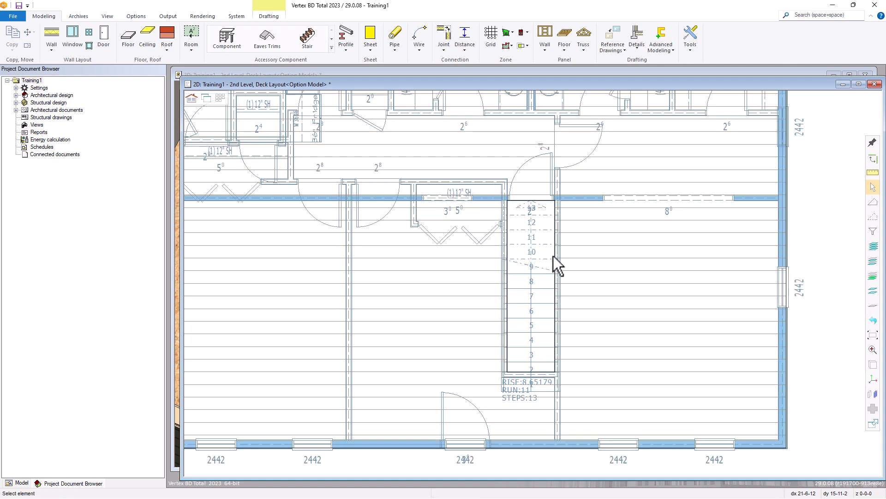
Step: Hide the 1st Level, Wall Layout reference drawings in the 2D deck layout, leaving the 2walls reference shown
scroll(553, 256, "down", 3)
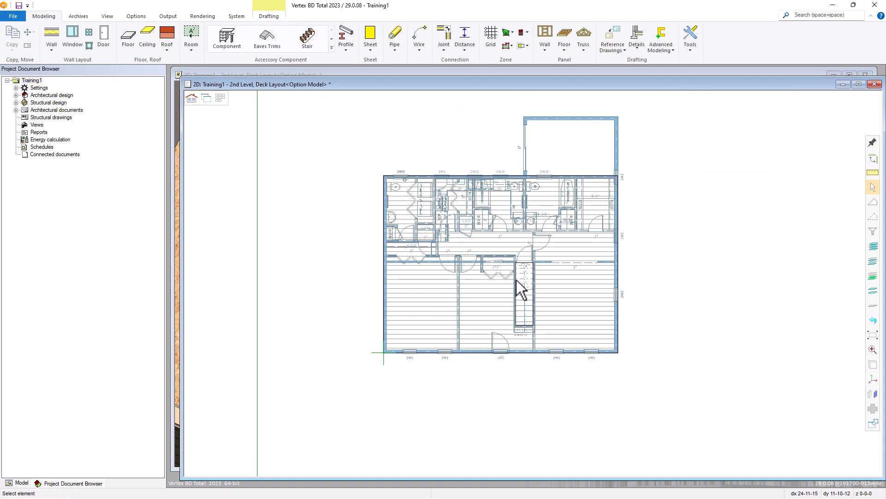
scroll(516, 279, "up", 2)
scroll(520, 276, "down", 1)
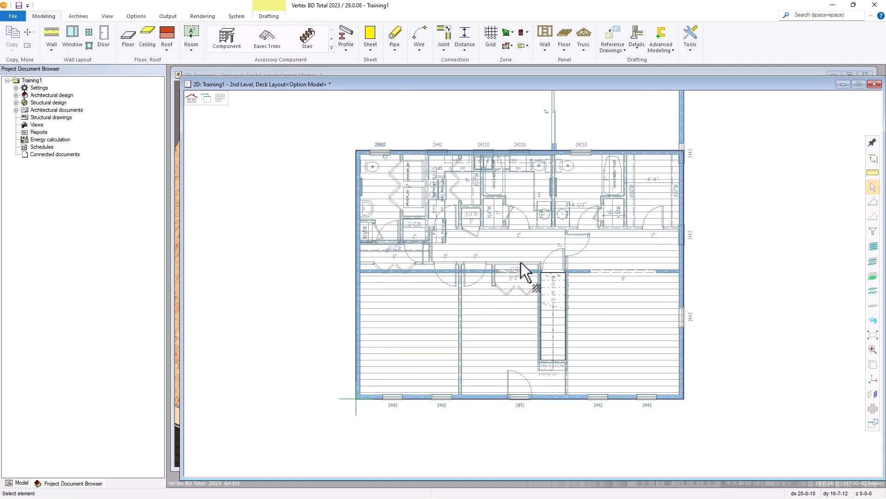
left_click(616, 49)
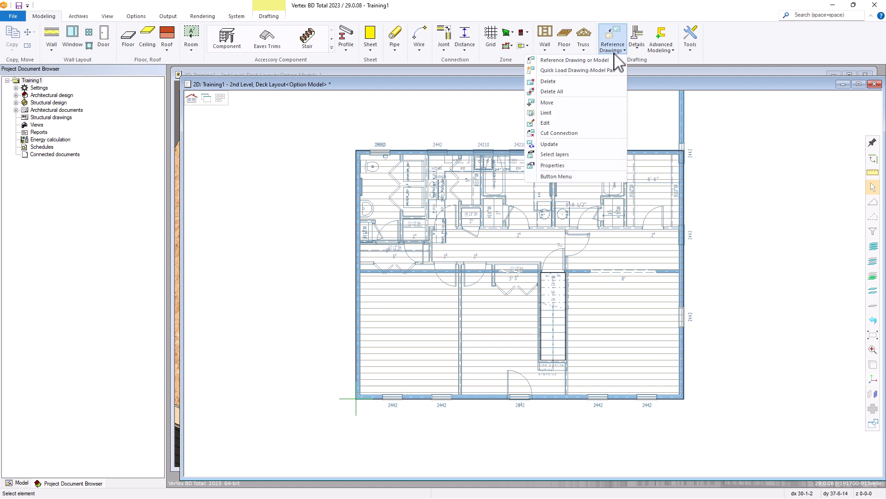
left_click(550, 165)
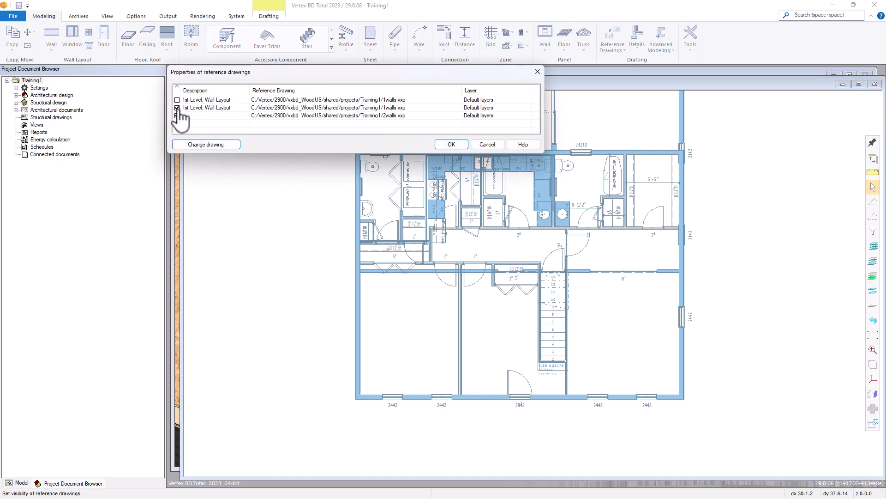
left_click(177, 109)
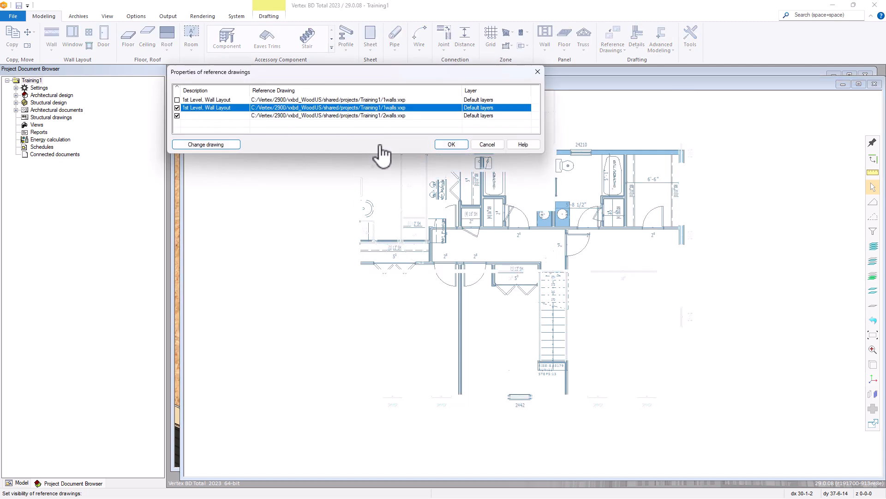
left_click(450, 146)
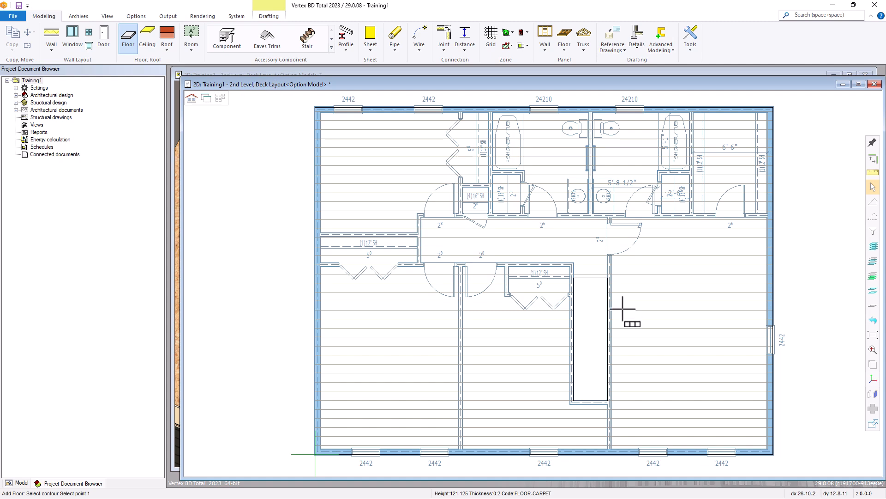
Step: Choose Flooring Finish - Carpet from the Floor Finishes structures for a new floor
left_click(133, 41)
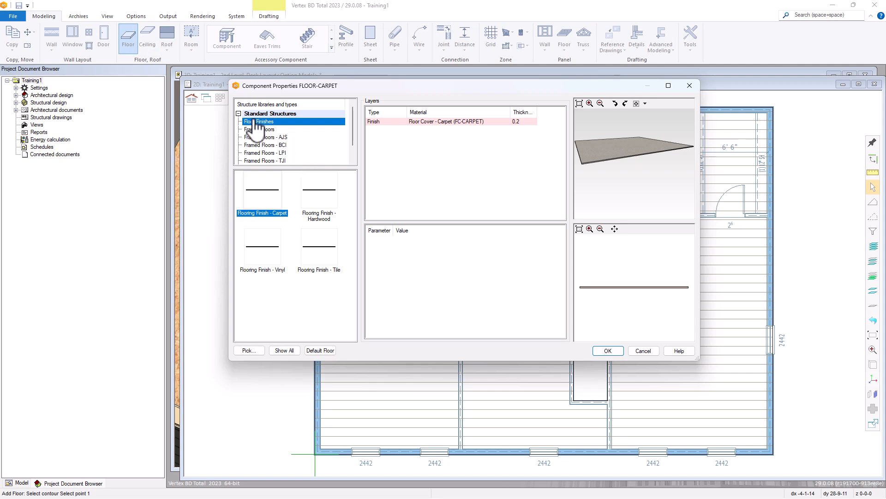
left_click(260, 122)
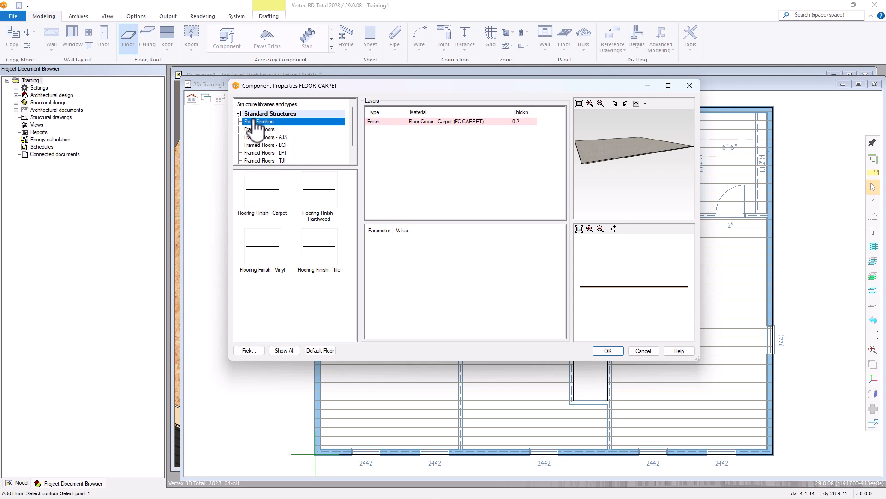
left_click(267, 196)
left_click(605, 351)
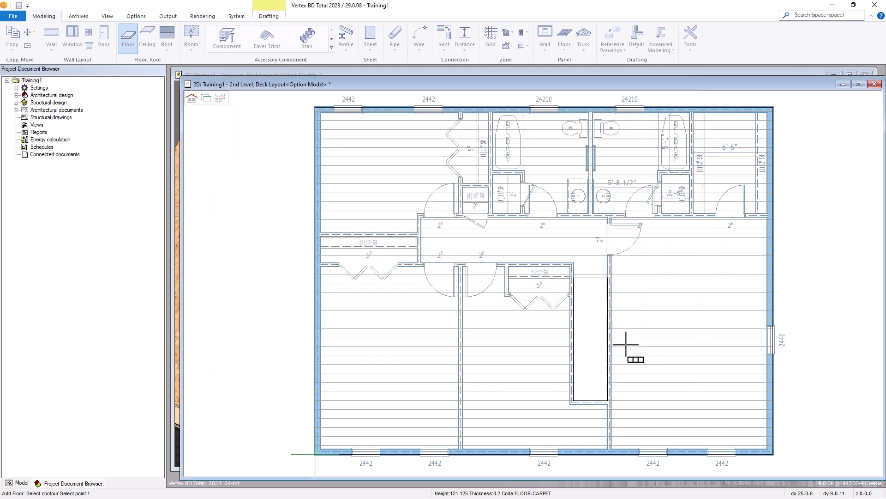
Step: Set the carpet's locating height to the 2nd-Floor 3D level and clear its -3/16" offset
right_click(632, 284)
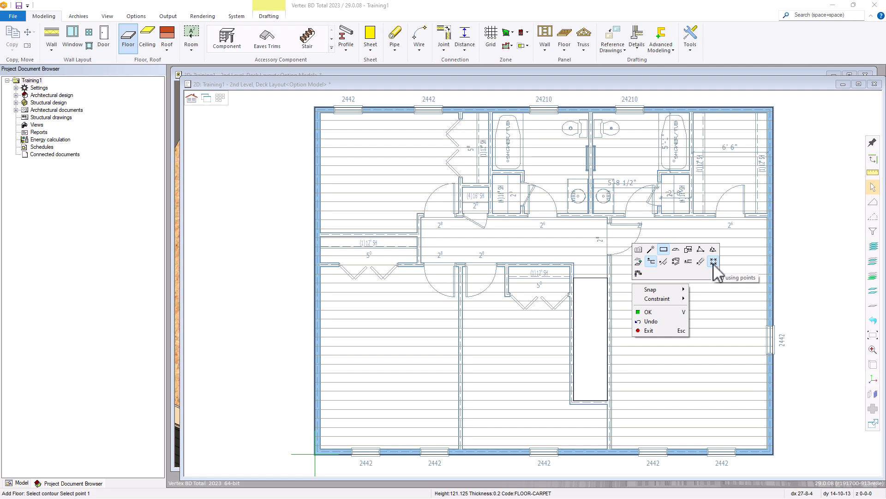
left_click(689, 262)
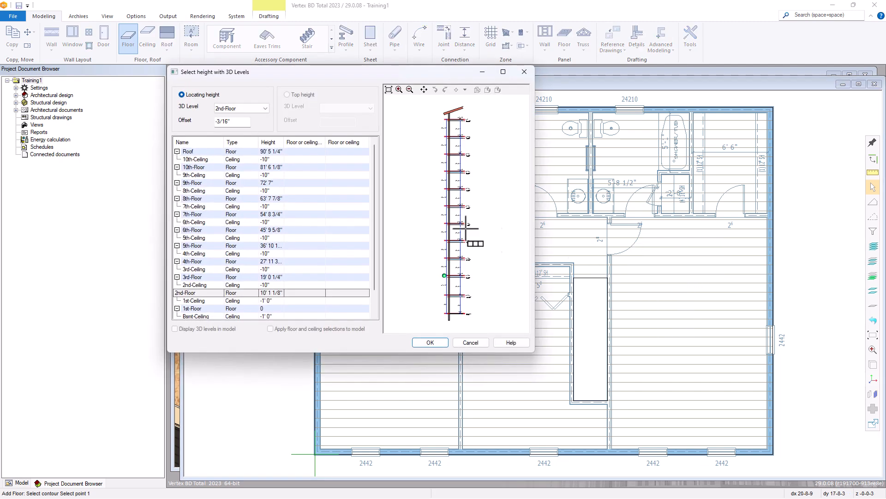
double_click(221, 121)
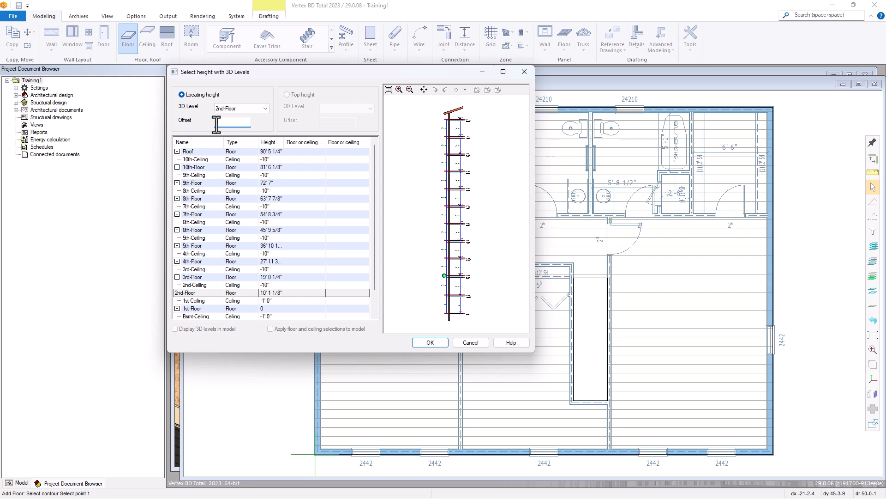
left_click(433, 341)
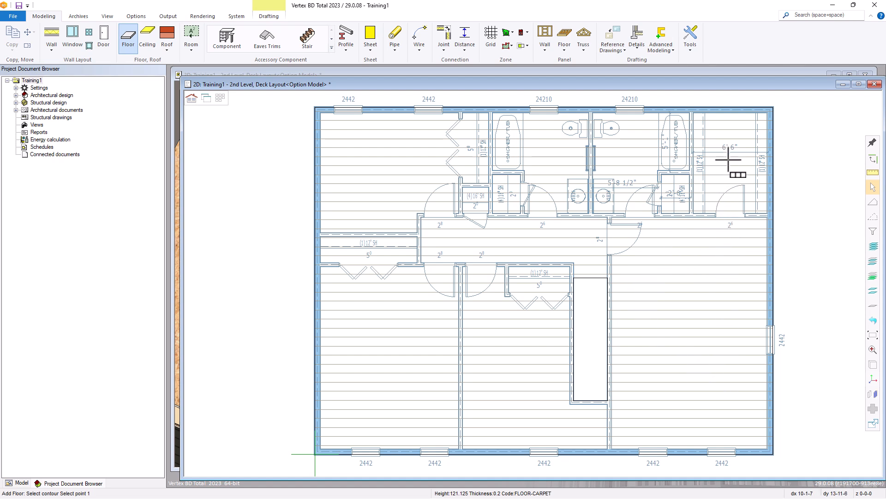
Step: Start the carpet contour along the bedroom wall beside the stairwell, from its inside corner at the exterior wall to the corner past the entry door
scroll(619, 450, "up", 1)
scroll(533, 284, "up", 1)
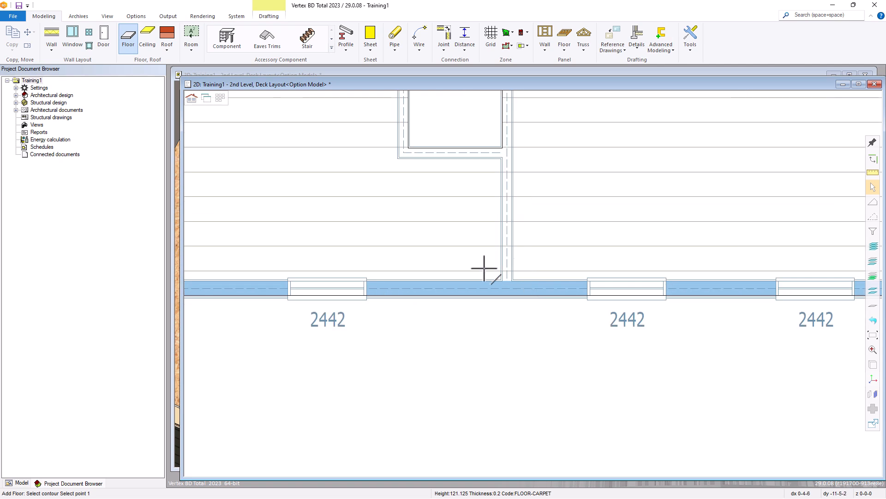
scroll(526, 289, "up", 1)
left_click(528, 281)
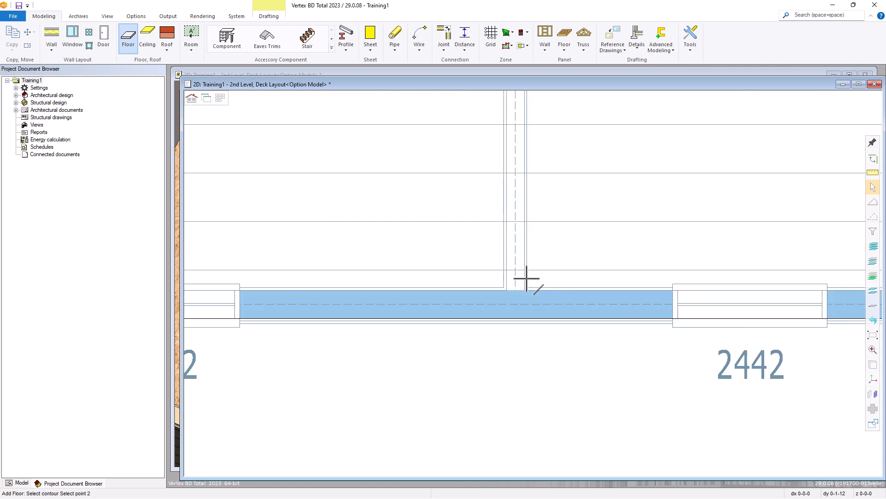
scroll(534, 277, "down", 3)
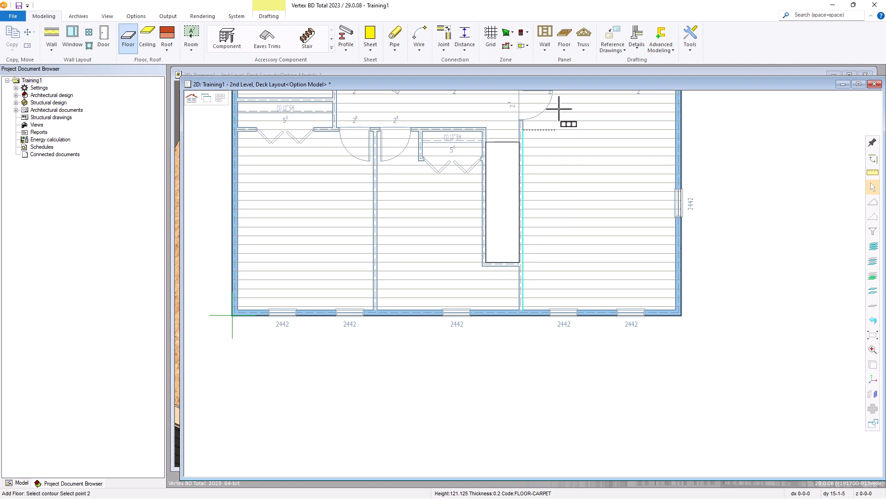
scroll(532, 283, "up", 3)
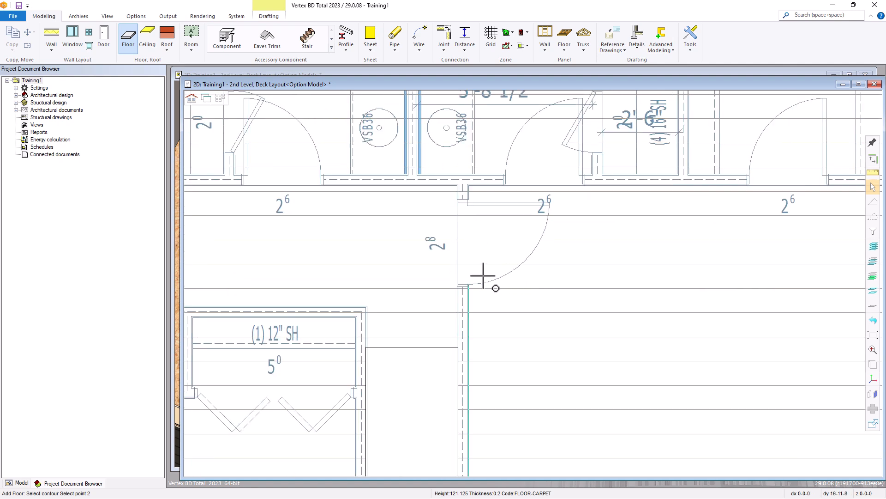
scroll(479, 201, "up", 3)
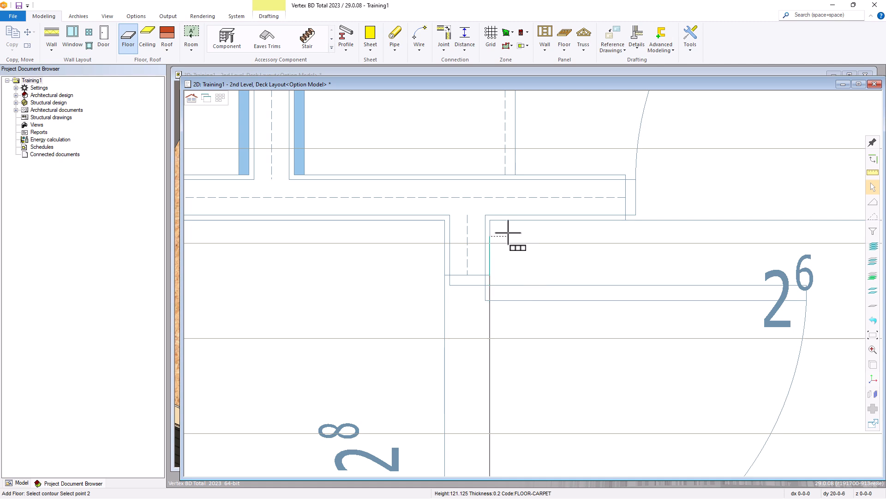
left_click(491, 222)
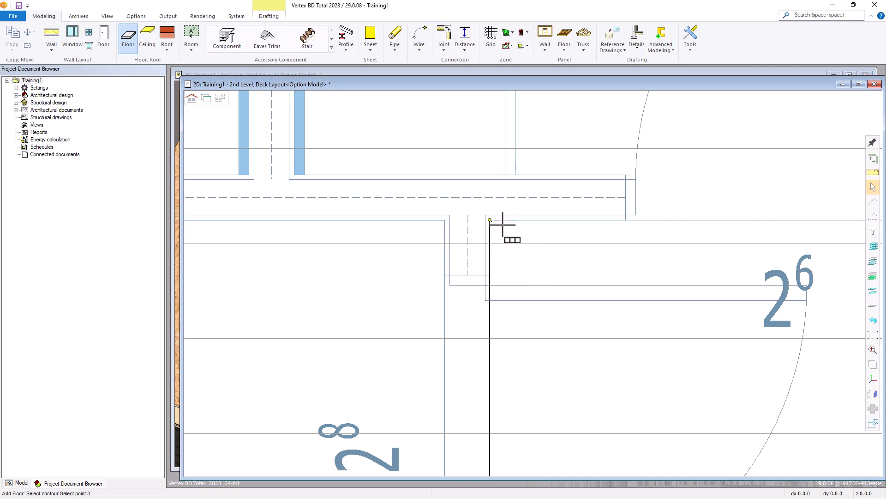
Step: Continue the carpet contour along the bedroom wall to the closet door jamb, through the wall thickness, and to the closet's near inside corner
scroll(548, 280, "down", 2)
scroll(548, 281, "down", 2)
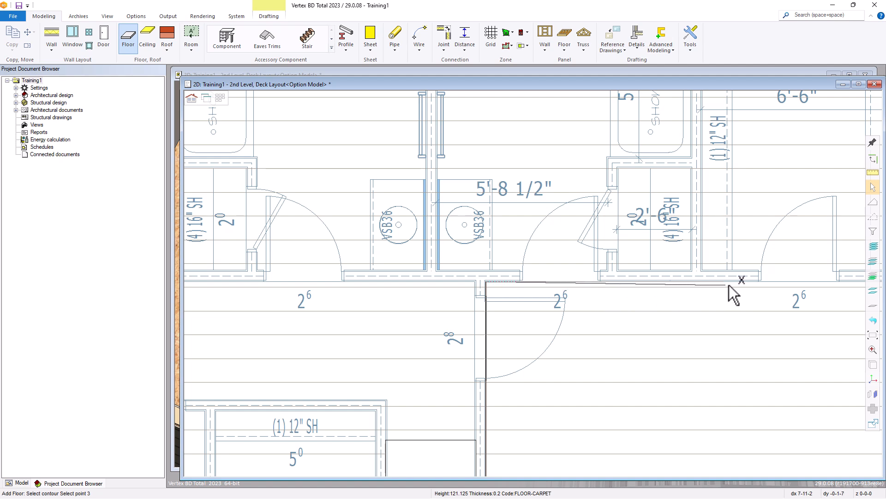
scroll(748, 291, "up", 2)
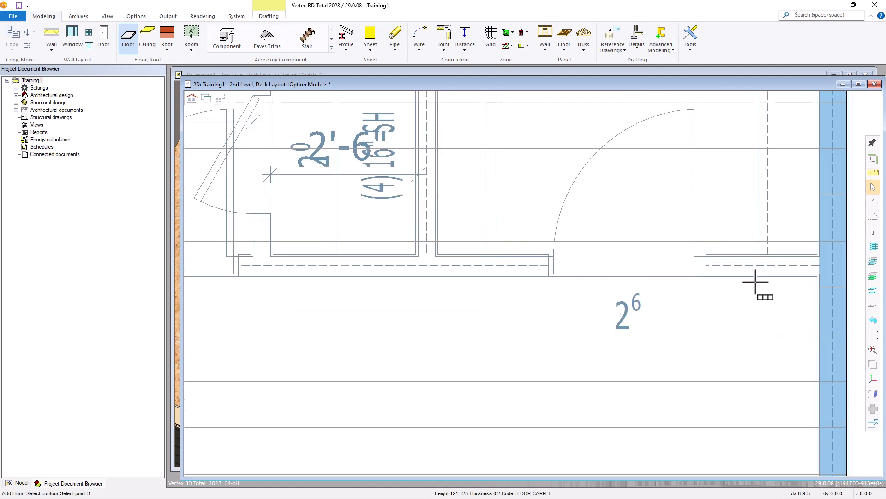
scroll(536, 284, "up", 2)
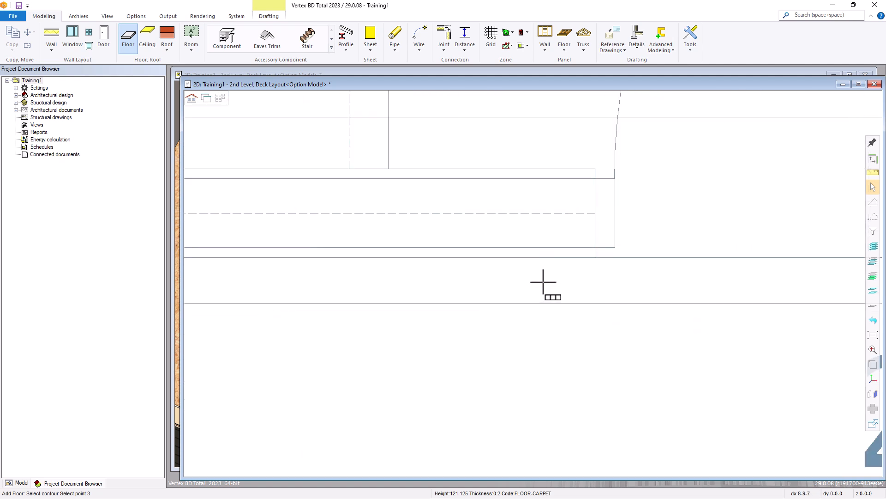
left_click(594, 259)
left_click(595, 170)
scroll(530, 293, "down", 2)
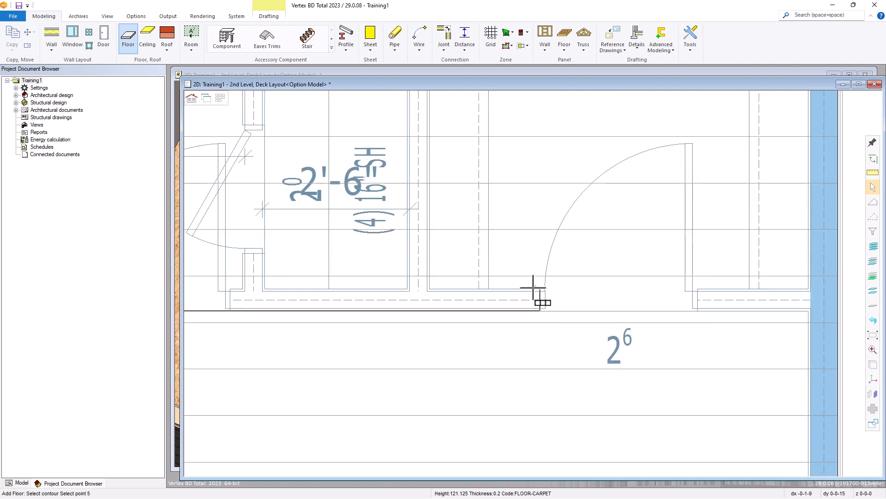
scroll(530, 284, "up", 2)
left_click(466, 269)
Step: Continue the carpet contour along the walk-in closet's side wall to the exterior wall, and along it to the building's inside corner
scroll(534, 283, "down", 2)
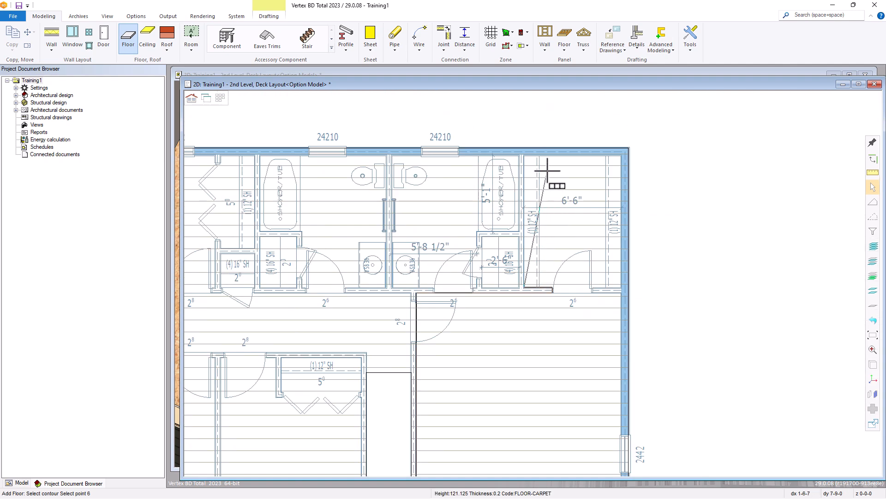
scroll(531, 166, "up", 3)
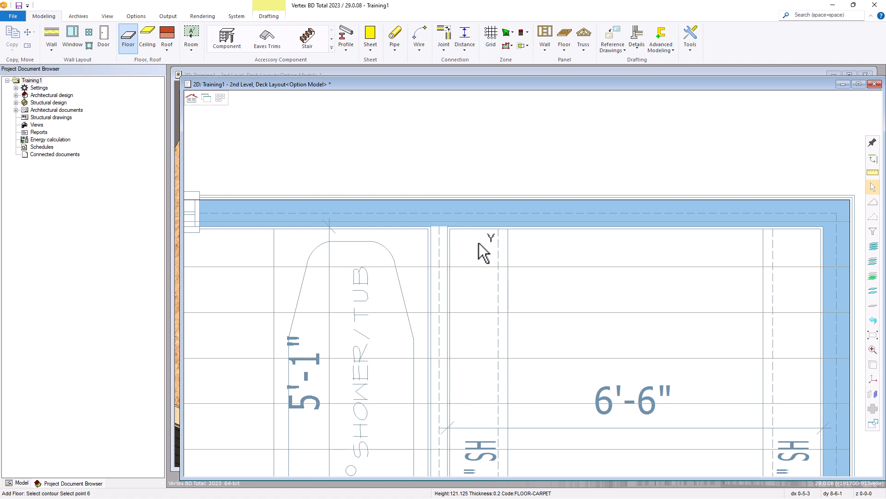
left_click(452, 232)
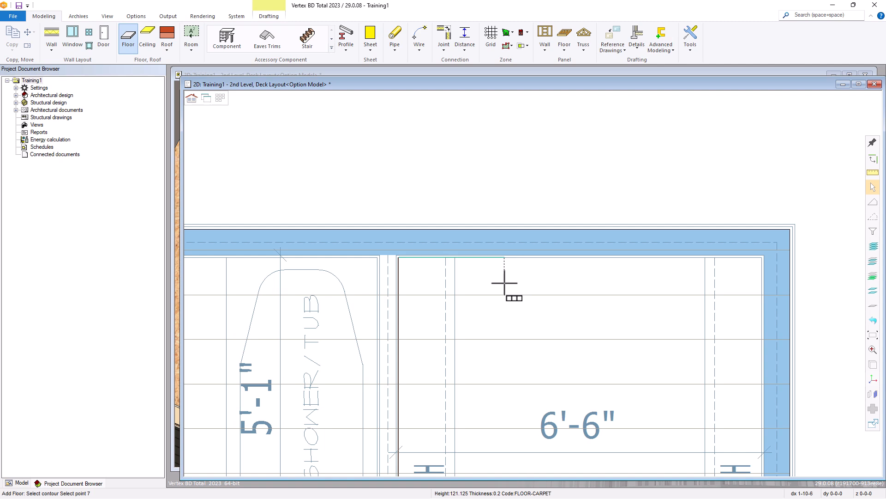
scroll(752, 268, "up", 3)
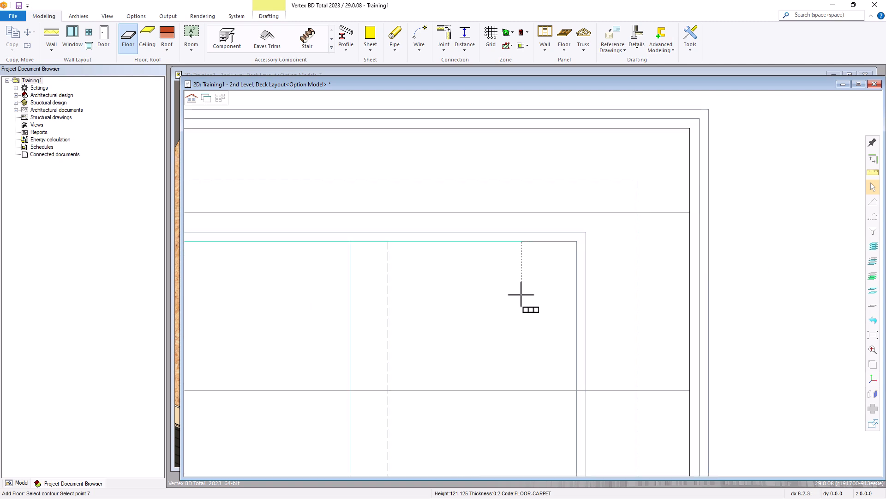
scroll(550, 268, "down", 1)
left_click(565, 253)
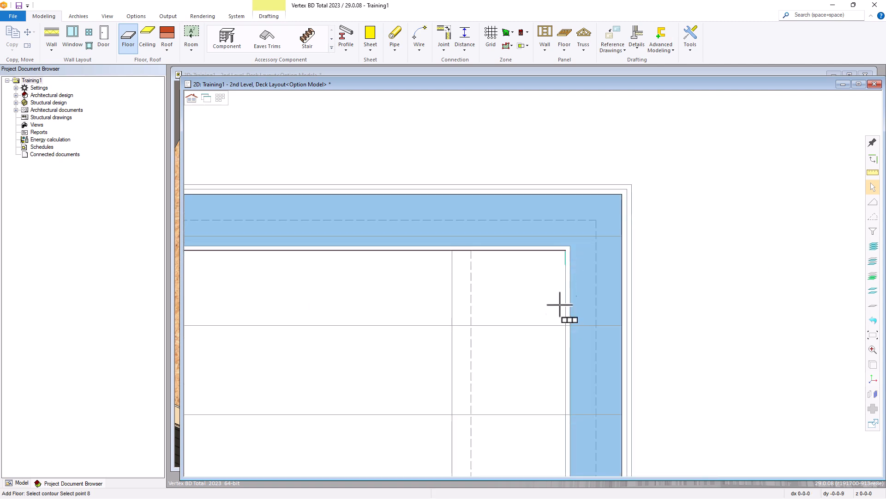
Step: Continue the contour down the closet's exterior wall and around the short wall beside its door to the bedroom's inside corner
scroll(560, 366, "down", 2)
scroll(519, 371, "up", 4)
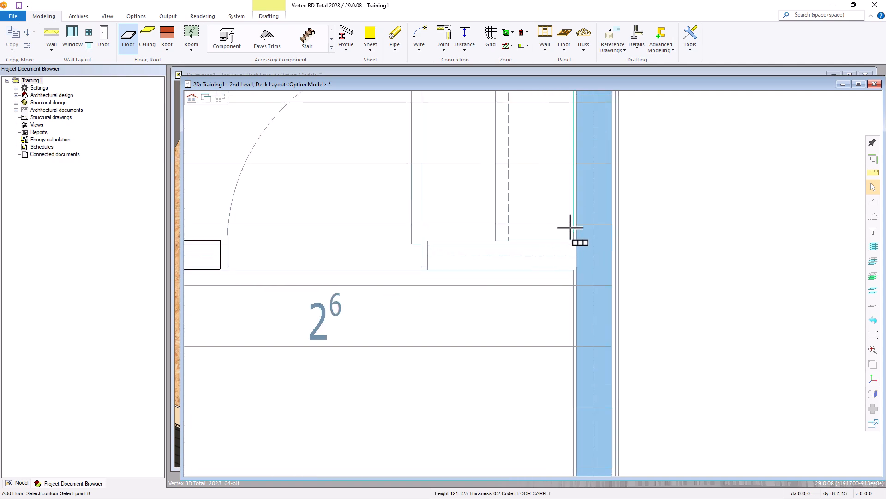
left_click(574, 240)
left_click(428, 240)
left_click(427, 272)
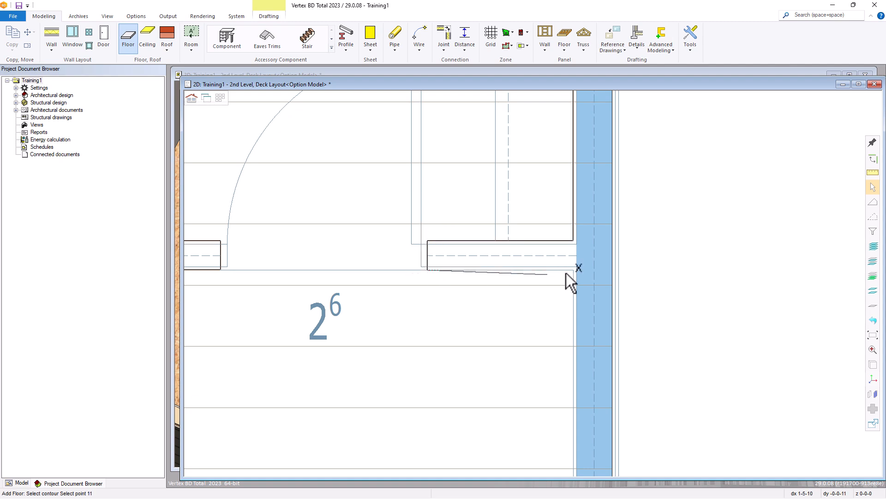
left_click(573, 270)
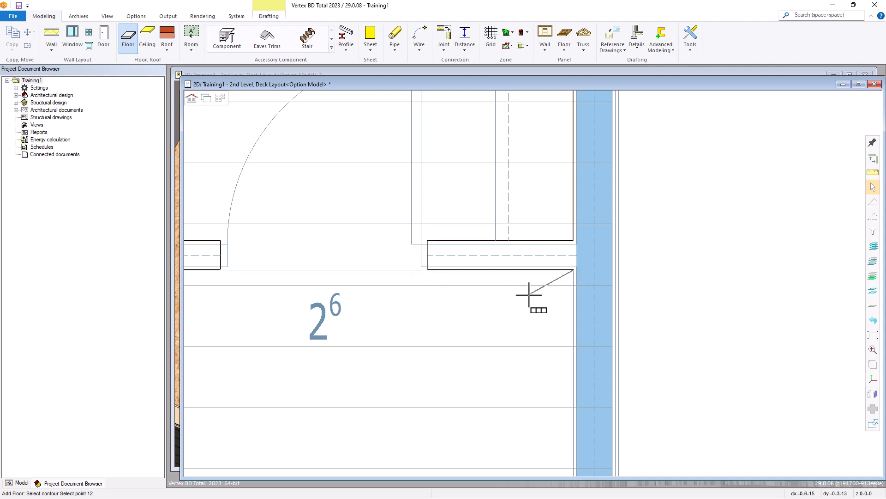
Step: Trace the contour along the bedroom's exterior walls through the far corner to its starting point, and finish the carpet
scroll(534, 291, "down", 5)
scroll(526, 406, "up", 5)
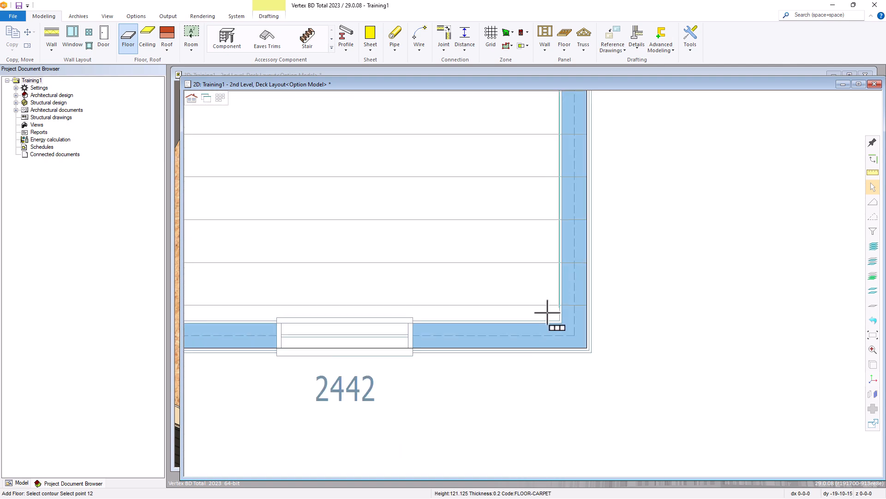
left_click(559, 320)
scroll(505, 305, "down", 4)
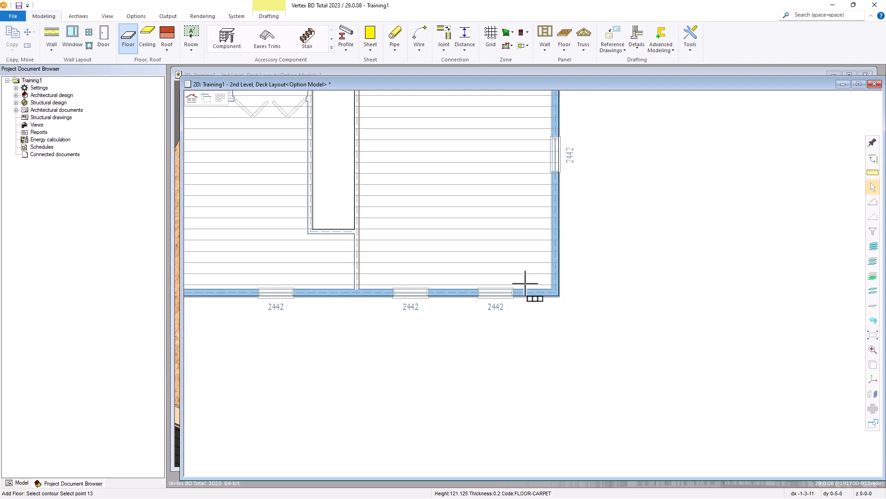
scroll(401, 293, "up", 6)
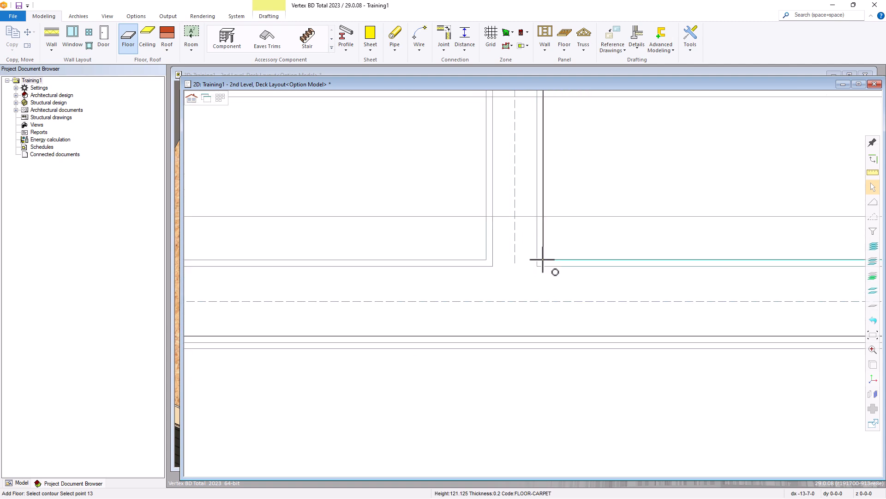
left_click(544, 259)
middle_click(587, 190)
scroll(612, 184, "down", 4)
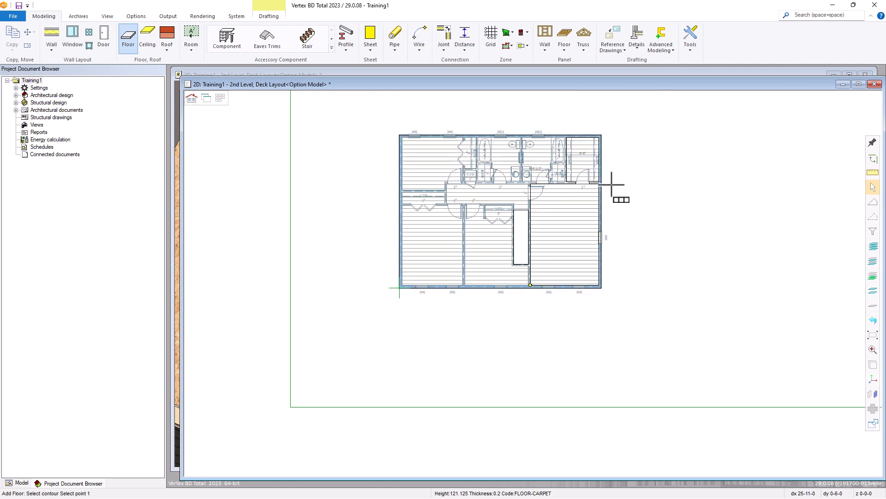
Step: Start a carpet contour in the middle bedroom from the corner beside its entry door, around the closet's near jamb to the closet's back corner
scroll(504, 249, "up", 5)
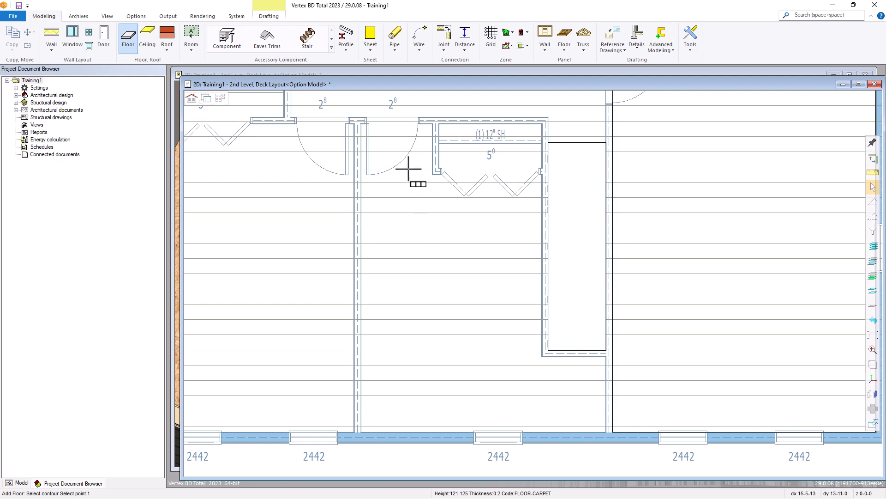
scroll(396, 160, "up", 3)
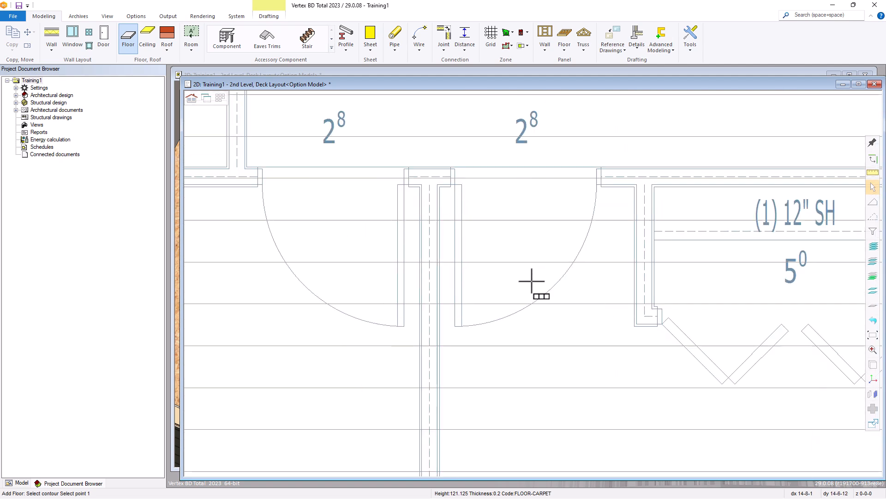
left_click(440, 187)
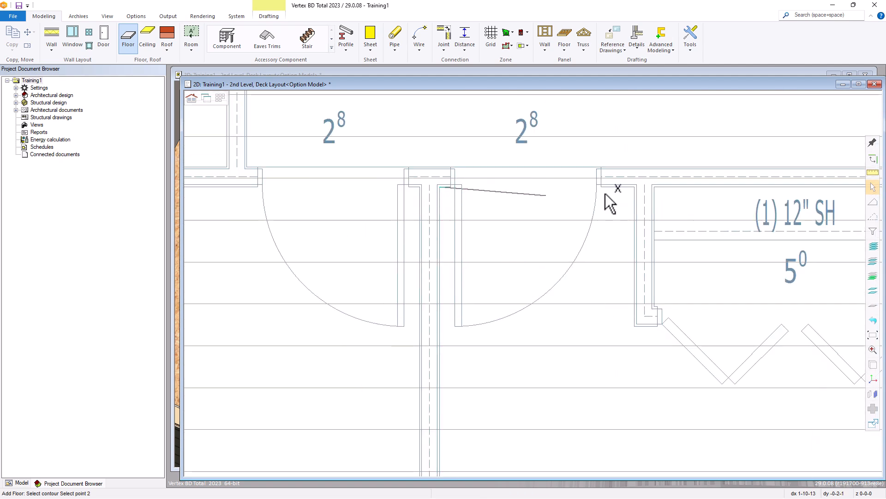
left_click(634, 187)
left_click(634, 326)
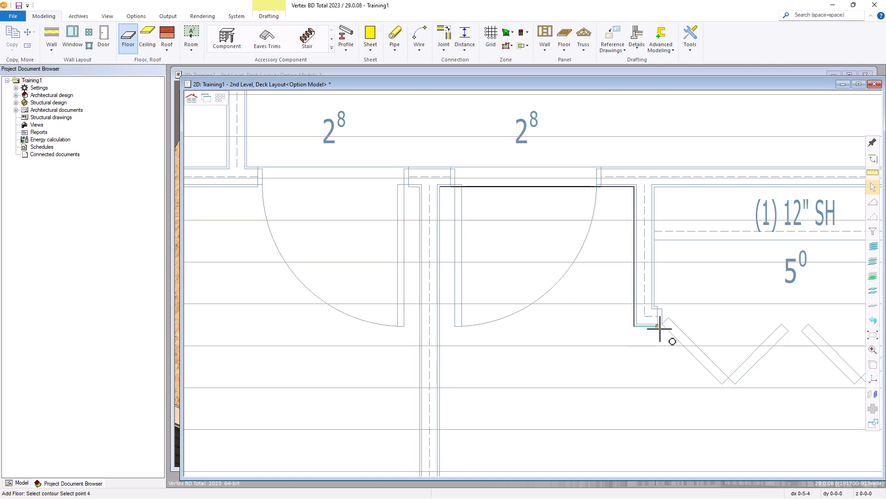
left_click(657, 305)
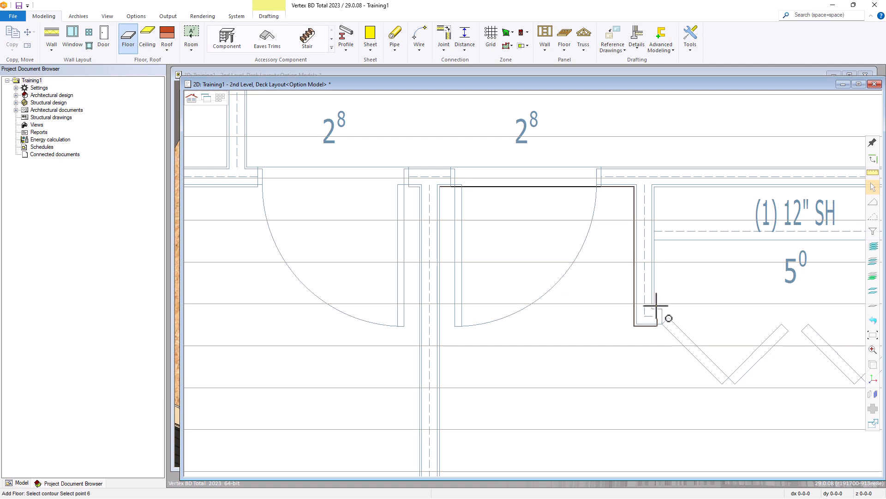
left_click(655, 187)
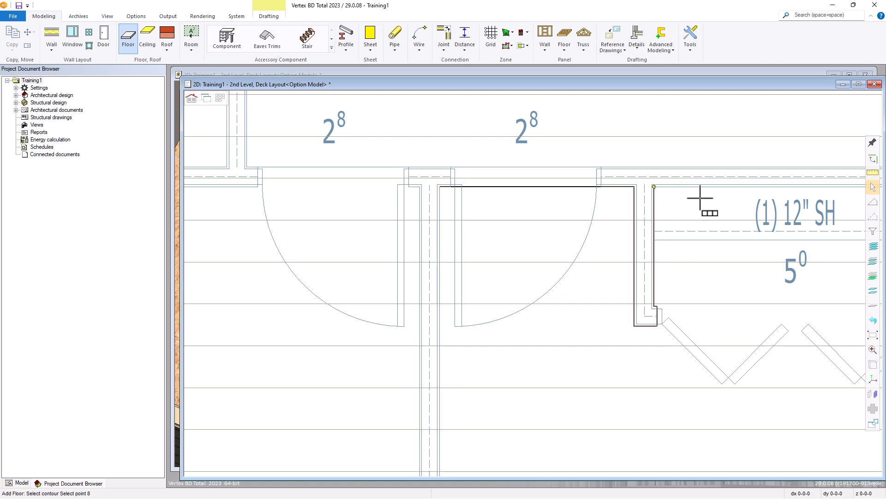
Step: Continue the middle bedroom's contour along the closet's back wall, down its stair-side wall, and around the far door jamb
scroll(748, 258, "down", 2)
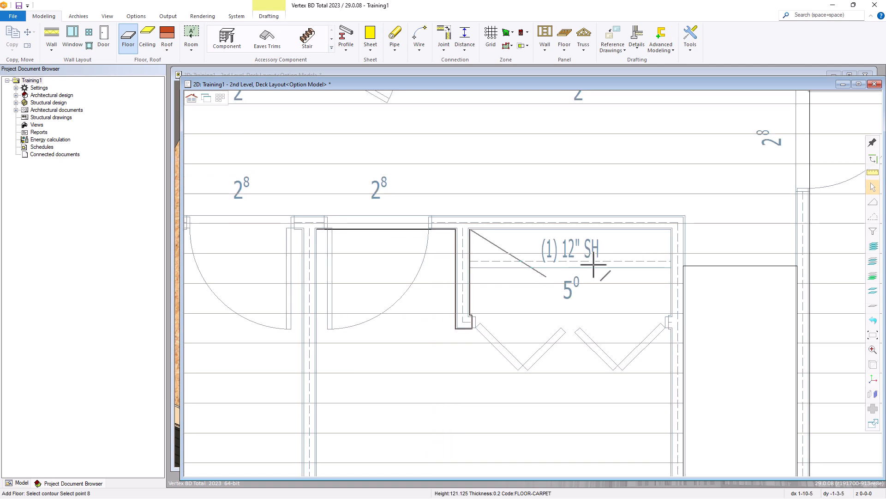
left_click(673, 231)
scroll(664, 312, "up", 2)
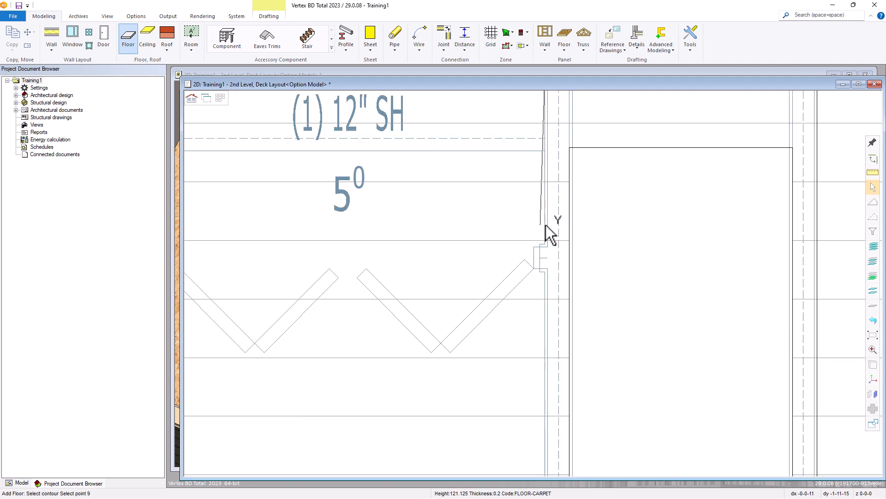
left_click(545, 243)
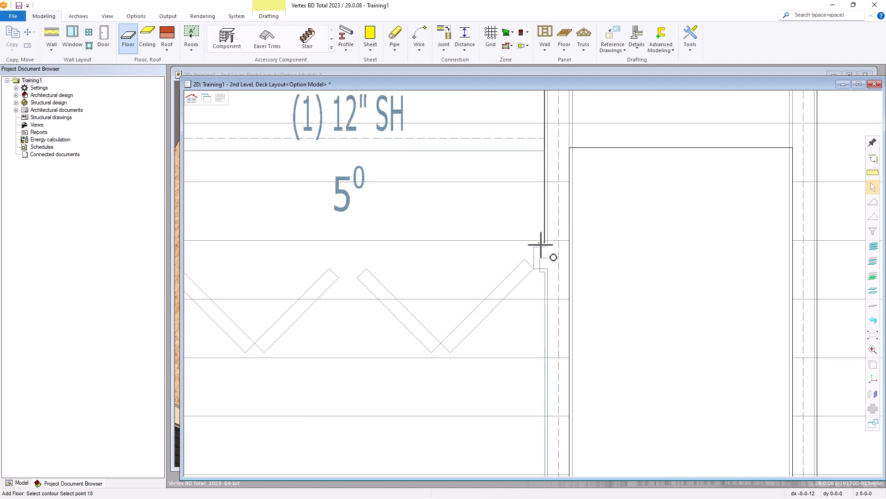
left_click(545, 273)
Step: Continue the contour along the stairwell wall, around the end of the stairwell, and to the exterior wall's inside corner
scroll(539, 340, "down", 3)
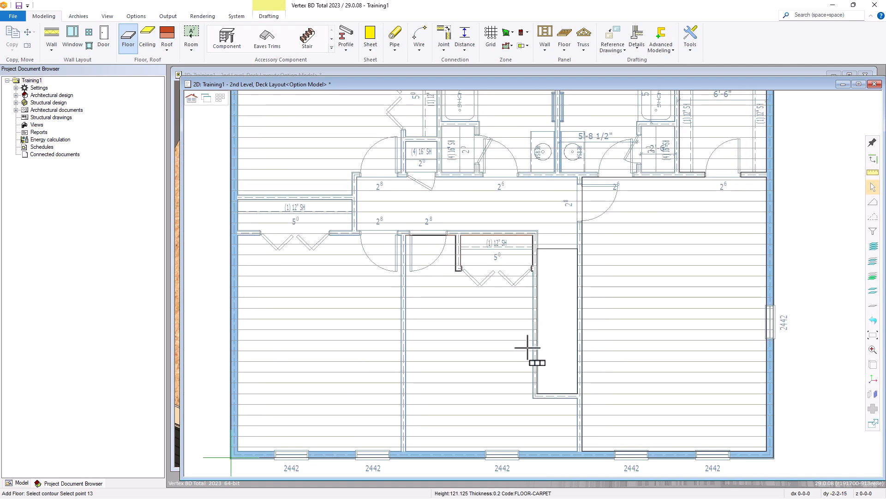
scroll(540, 406, "up", 3)
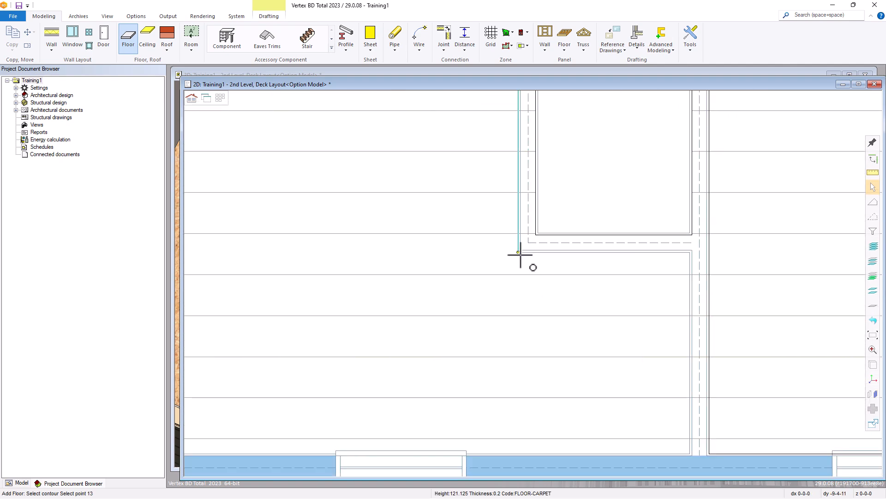
left_click(519, 252)
left_click(689, 252)
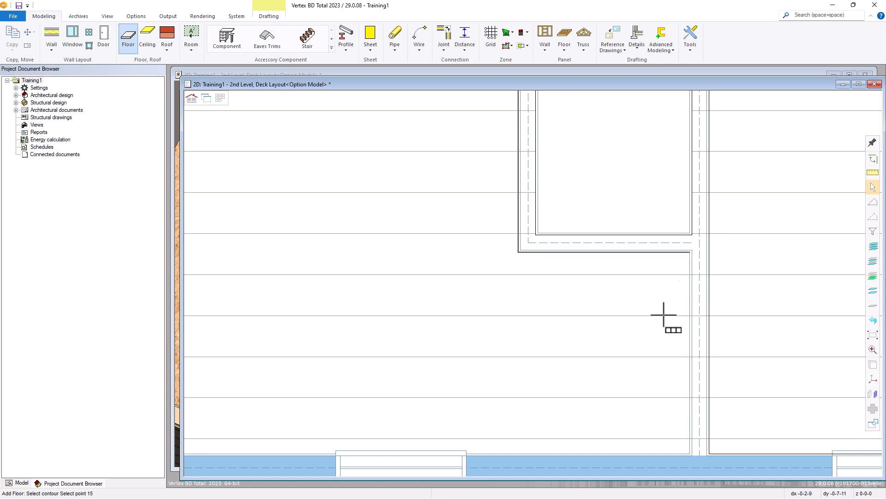
left_click(691, 453)
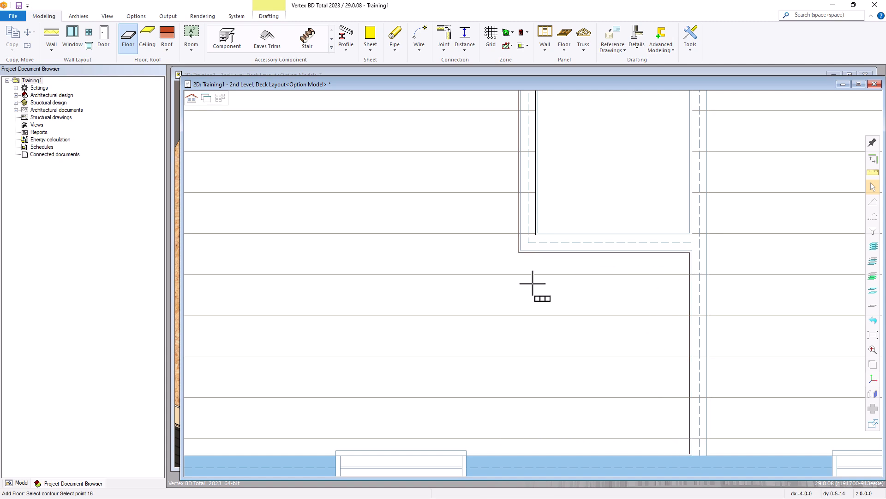
Step: Close the middle bedroom's contour along the exterior wall and the dividing wall to its starting corner, and finish the carpet
scroll(491, 183, "down", 3)
scroll(531, 291, "up", 2)
scroll(492, 296, "up", 3)
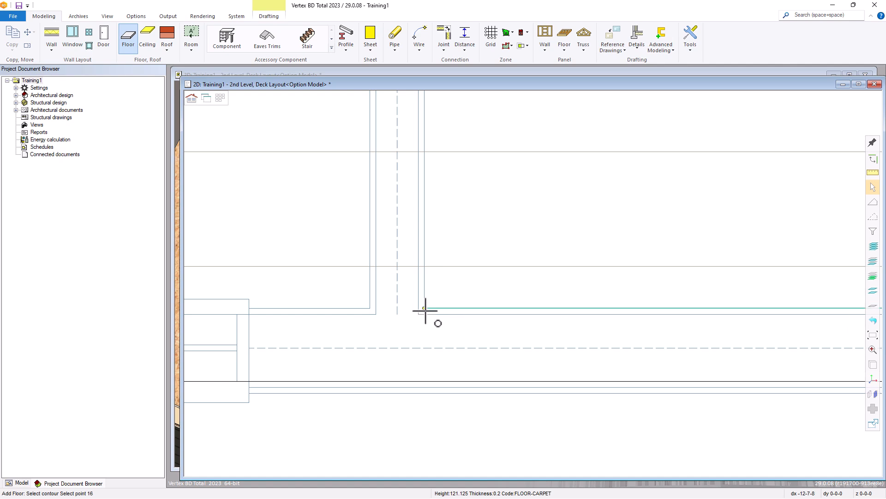
scroll(530, 283, "down", 3)
scroll(536, 284, "up", 5)
left_click(516, 228)
left_click(517, 228)
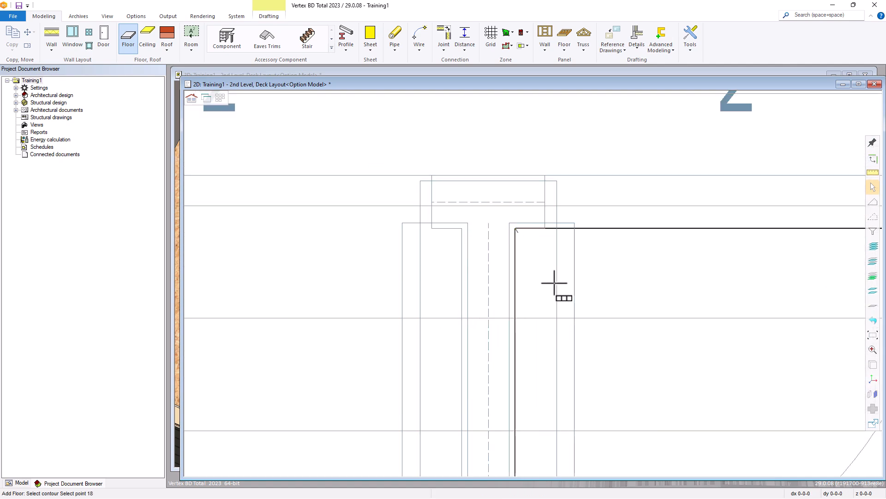
middle_click(611, 314)
scroll(637, 367, "down", 3)
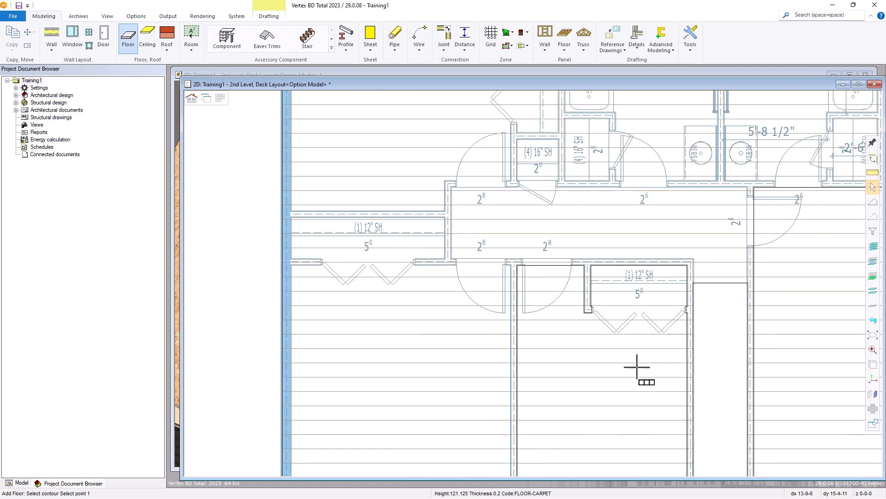
Step: Start the end bedroom's carpet contour behind its entry door, along the dividing wall to the exterior wall, and to the building's inside corner
scroll(532, 283, "down", 2)
scroll(504, 291, "up", 3)
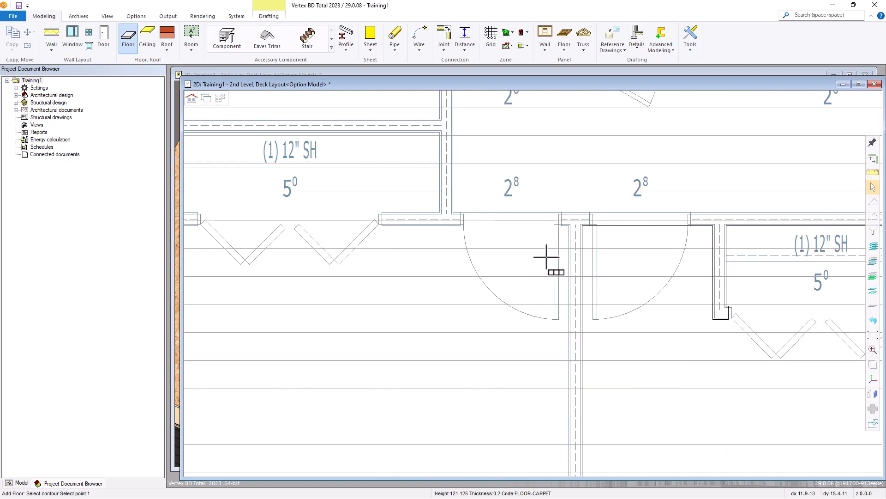
scroll(545, 258, "up", 3)
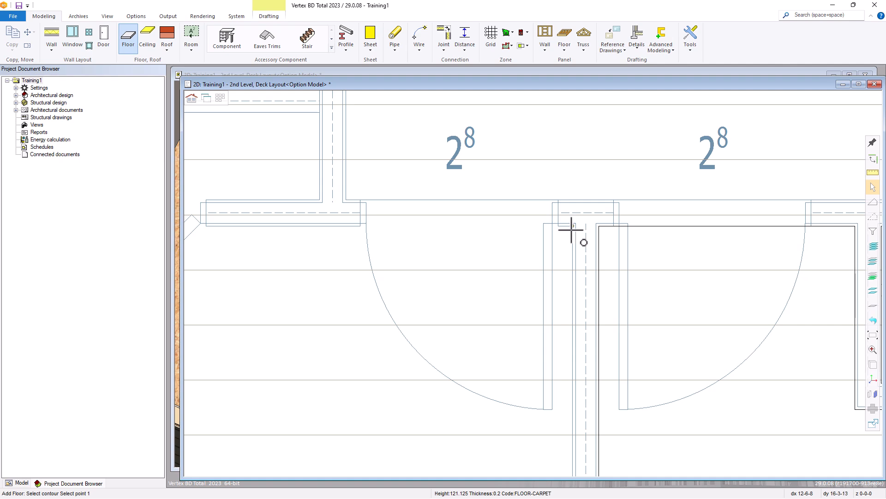
left_click(571, 230)
scroll(531, 323, "down", 5)
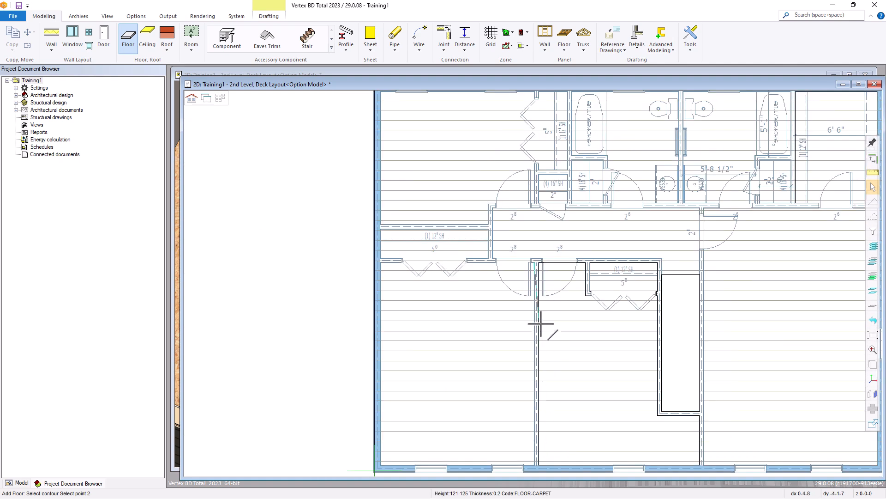
scroll(533, 284, "up", 6)
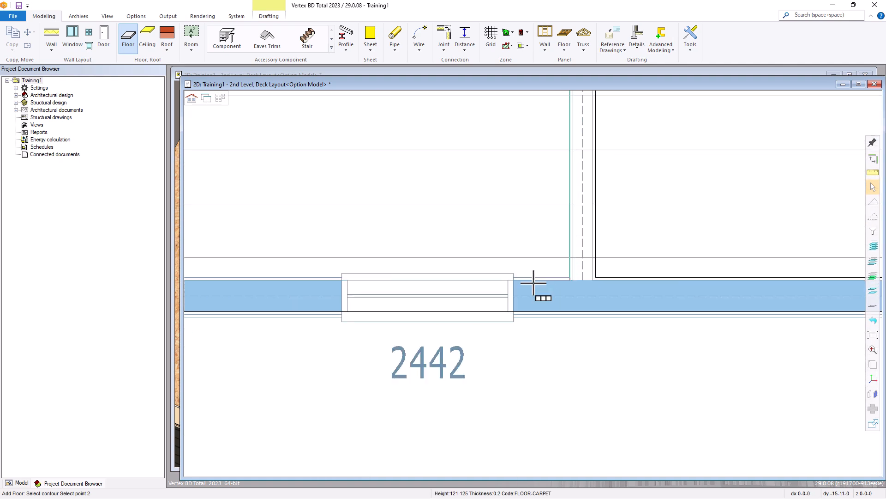
left_click(607, 271)
scroll(530, 283, "down", 4)
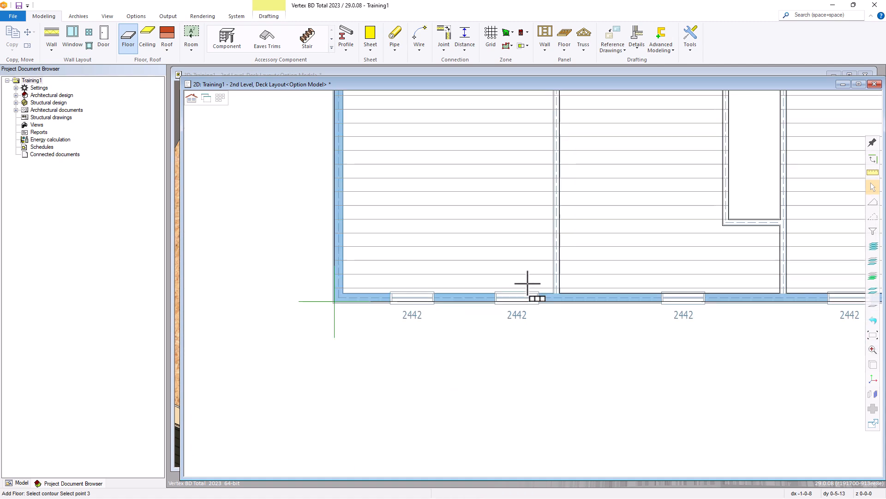
scroll(277, 289, "up", 5)
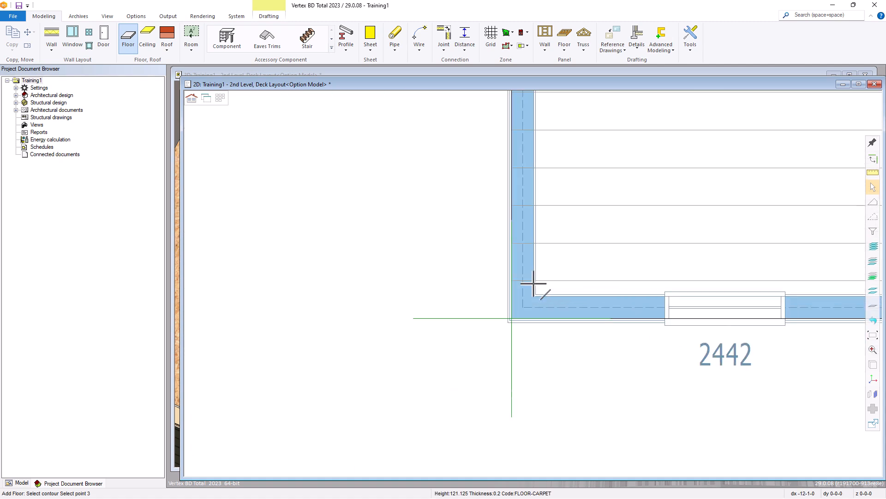
left_click(544, 312)
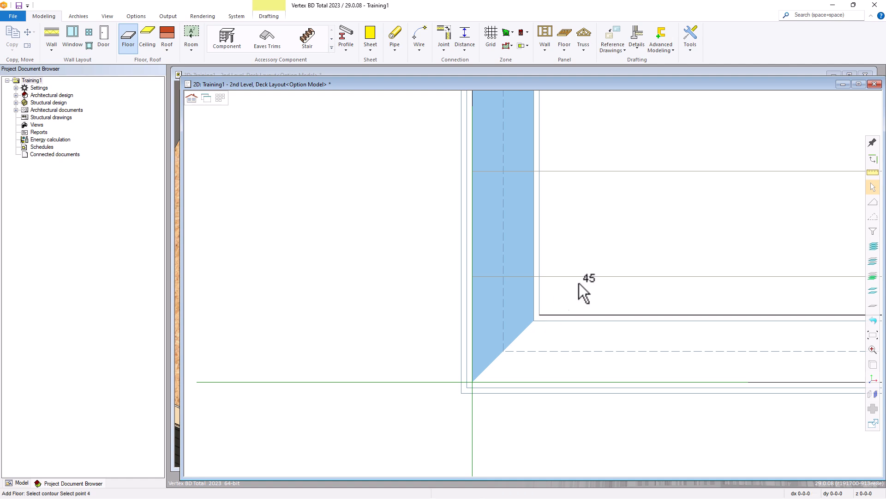
Step: Continue the end bedroom's contour along the side exterior wall, around the near closet door jamb, and back to the exterior wall inside the closet
scroll(550, 296, "down", 4)
scroll(535, 264, "down", 2)
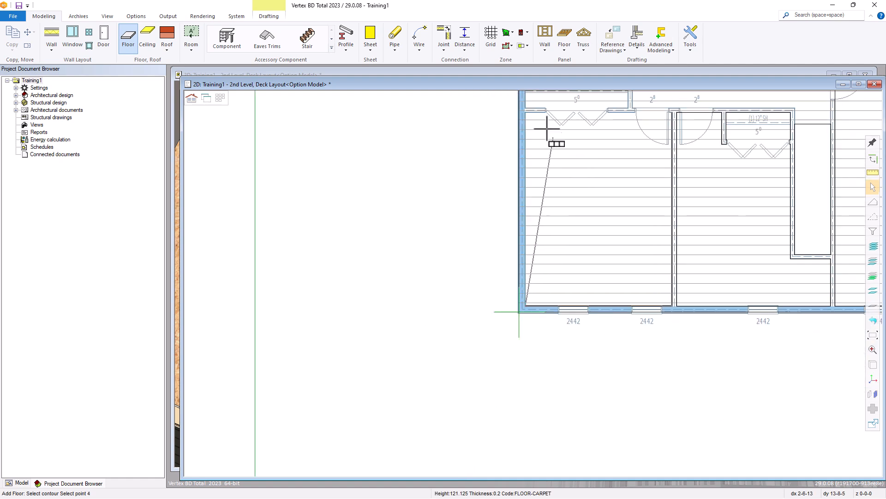
scroll(531, 286, "up", 5)
scroll(534, 284, "up", 3)
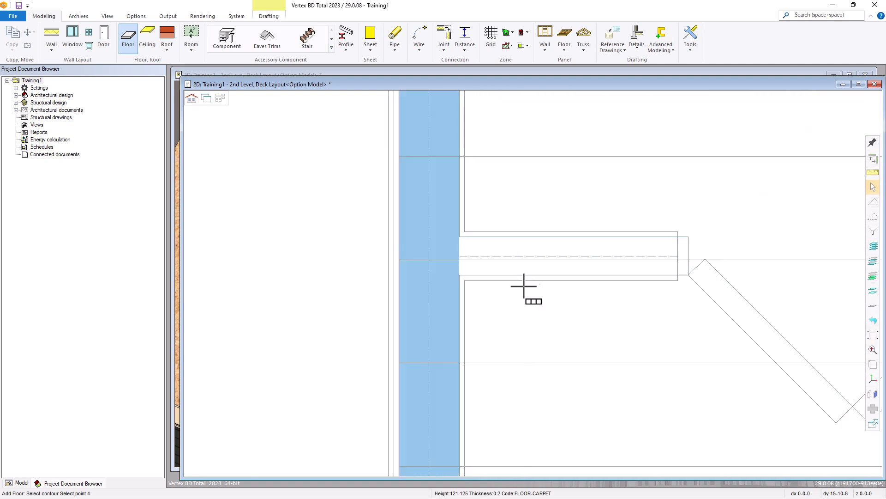
left_click(466, 282)
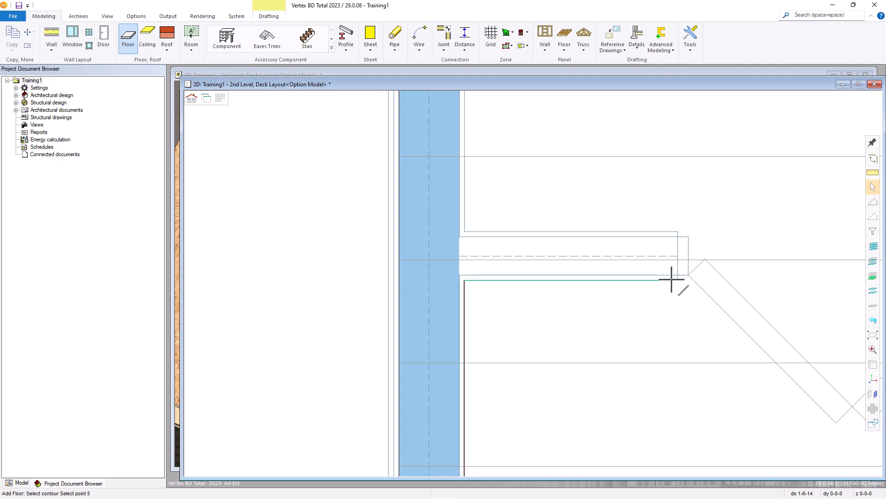
left_click(678, 230)
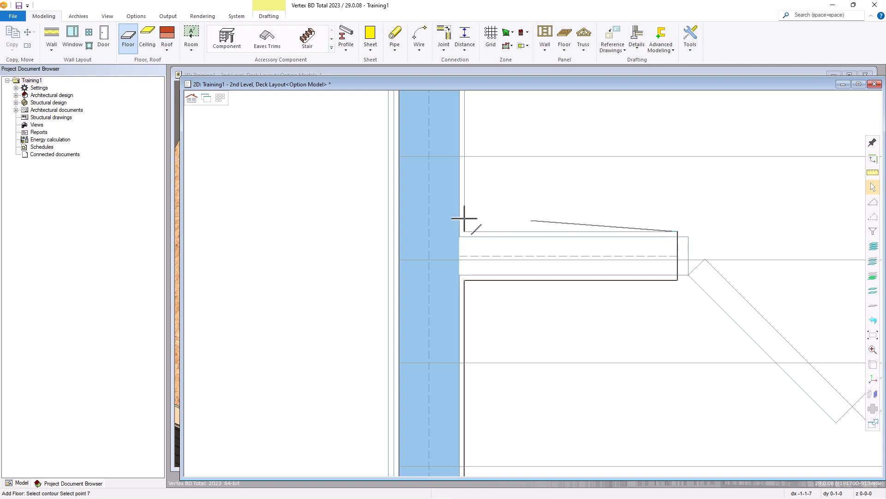
left_click(465, 231)
Step: Continue the end bedroom's contour along the closet's exterior side, its back wall, and its hall-side wall to the front inside corner
scroll(531, 283, "down", 3)
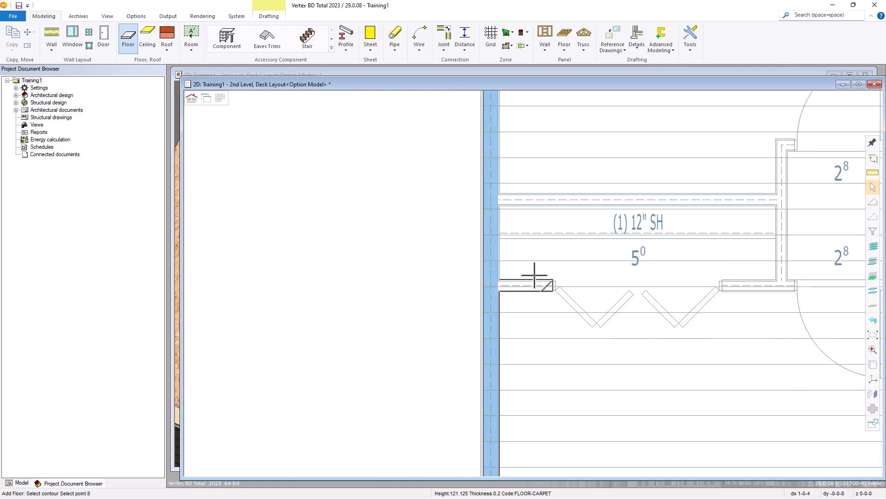
scroll(546, 242, "up", 2)
left_click(451, 212)
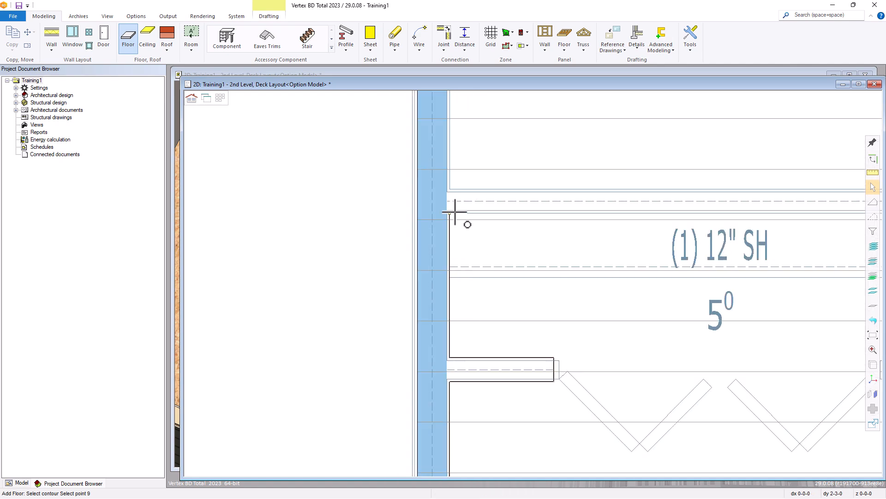
scroll(535, 293, "down", 2)
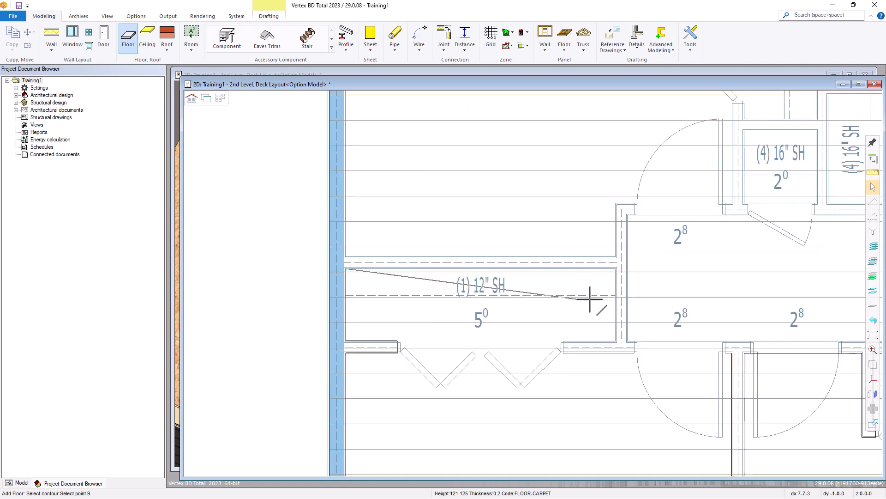
scroll(564, 247, "up", 2)
left_click(584, 223)
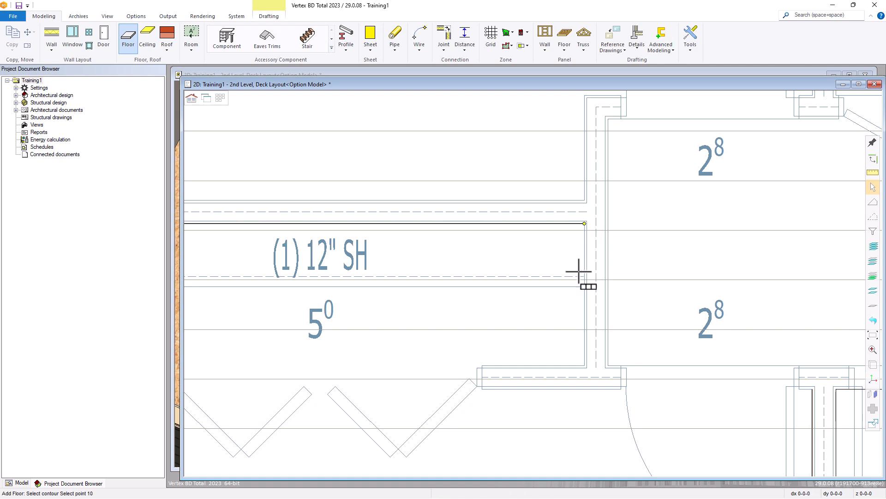
left_click(584, 364)
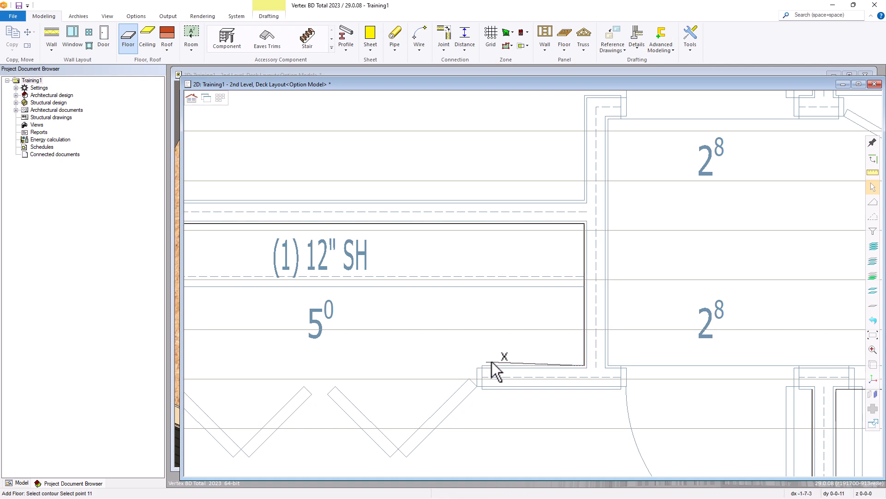
Step: Run the contour around the far closet door jamb, close it at the starting corner behind the entry door, and finish the carpet
left_click(482, 389)
left_click(812, 389)
middle_click(739, 352)
Step: Start the remaining corner bedroom's carpet contour at the neighbouring closet's back wall, following the two exterior walls to its own closet's front wall
scroll(690, 381, "down", 5)
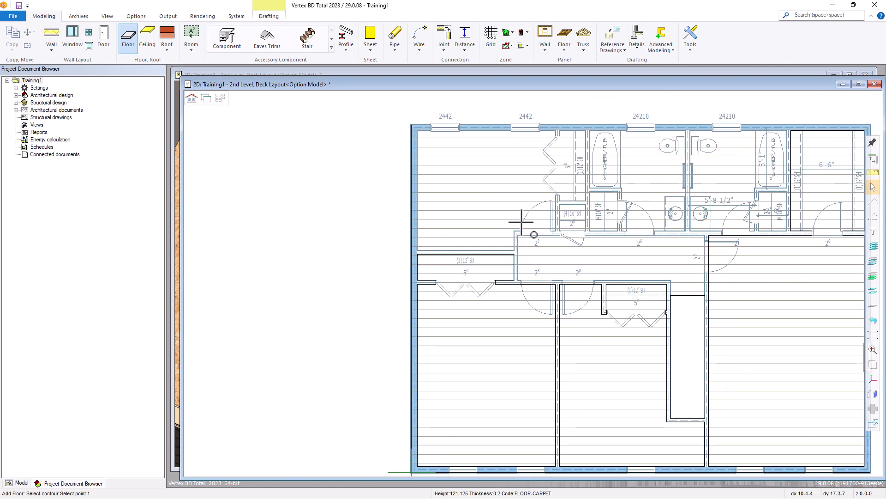
scroll(532, 283, "up", 3)
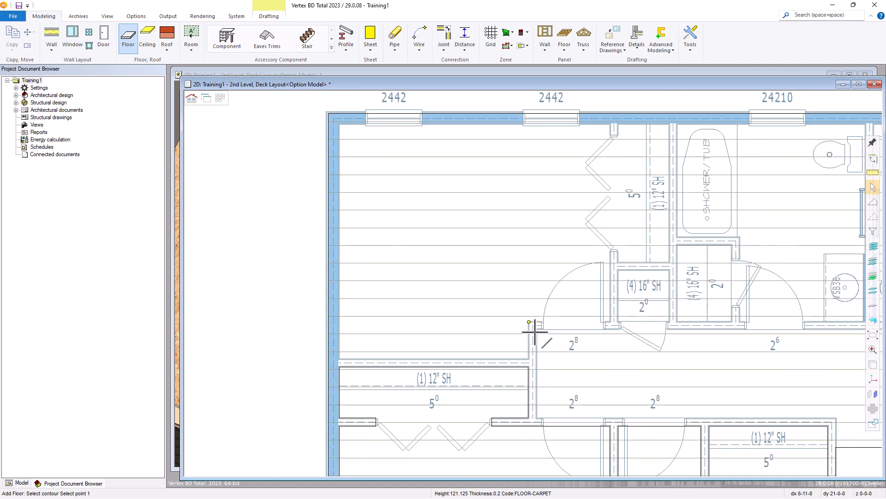
scroll(327, 387, "up", 2)
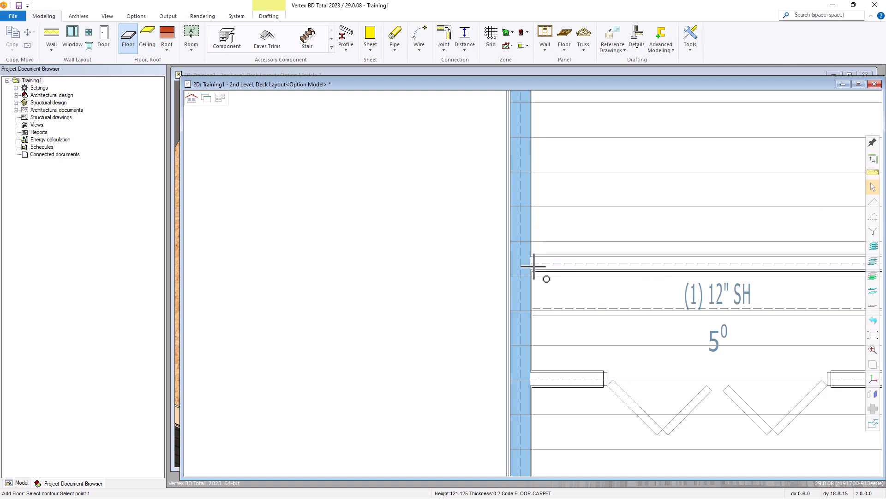
left_click(535, 253)
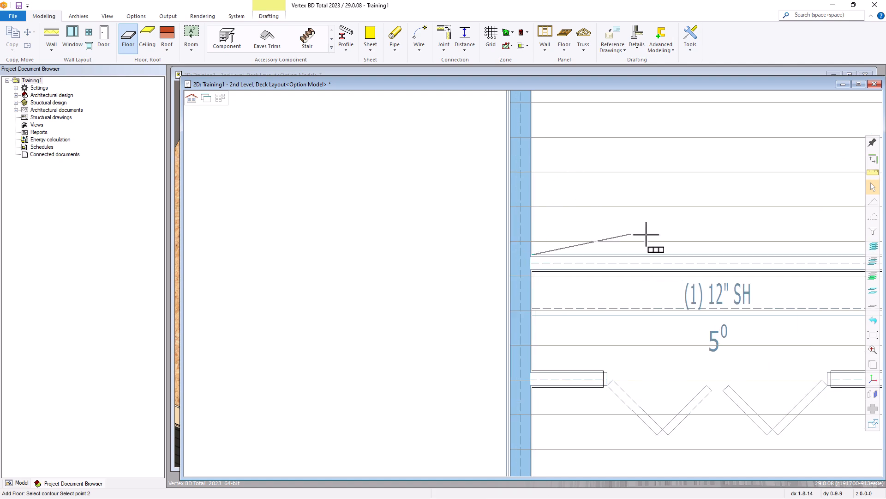
scroll(644, 236, "down", 3)
scroll(554, 221, "up", 2)
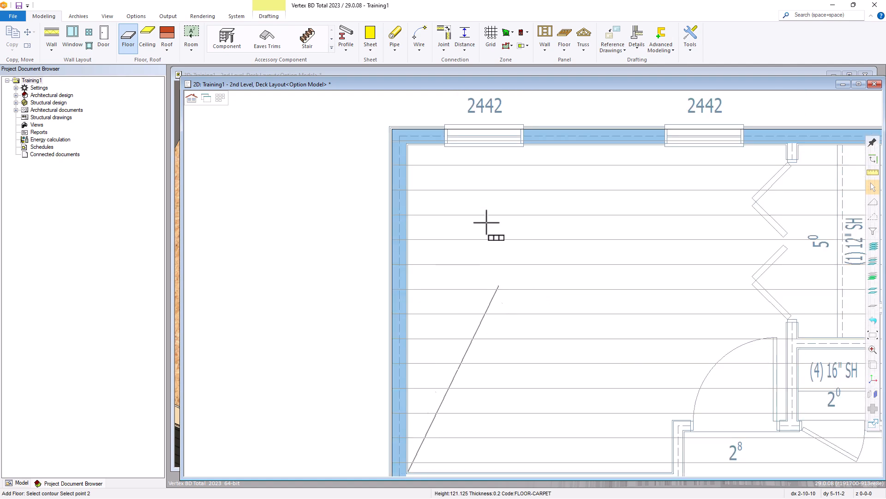
left_click(409, 146)
scroll(812, 173, "up", 2)
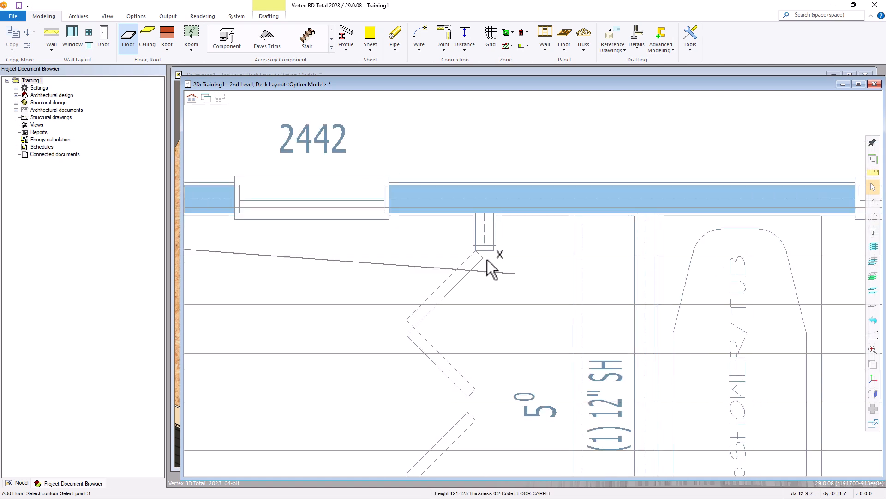
left_click(474, 219)
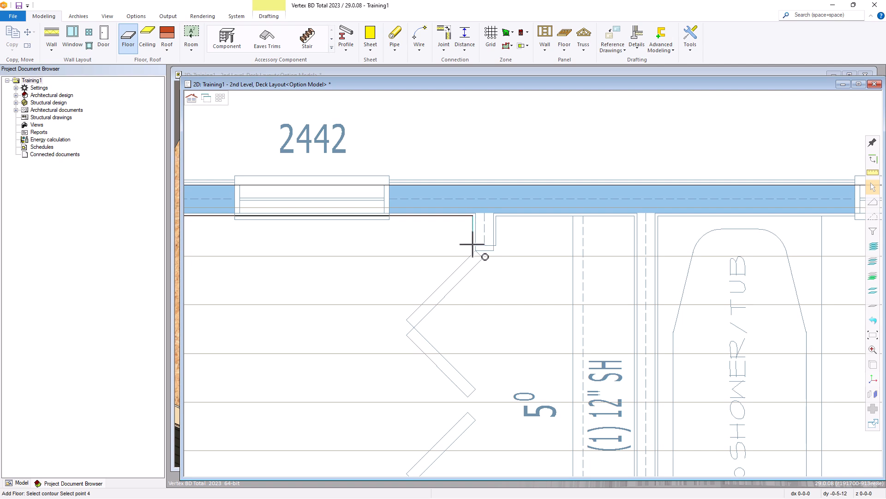
Step: Continue the corner bedroom's contour around the near closet door jamb, along the closet's back and side walls, and around the far jamb
left_click(497, 218)
left_click(635, 216)
scroll(653, 317, "down", 4)
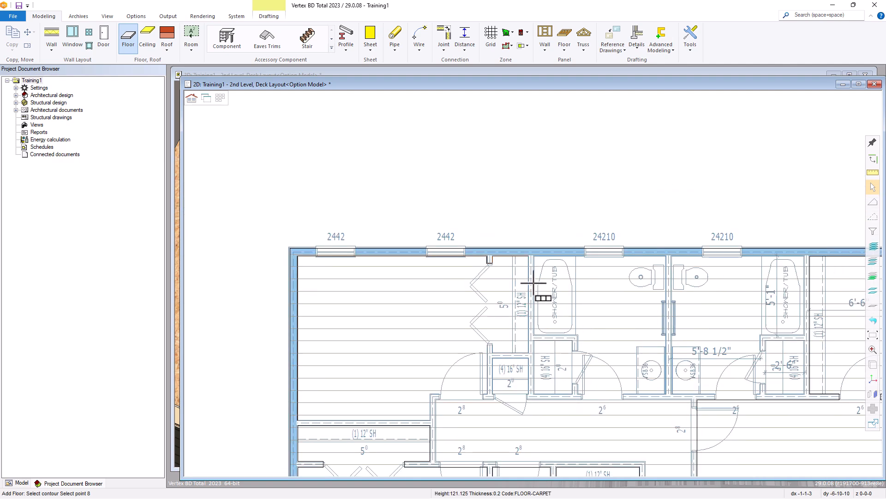
scroll(511, 364, "up", 6)
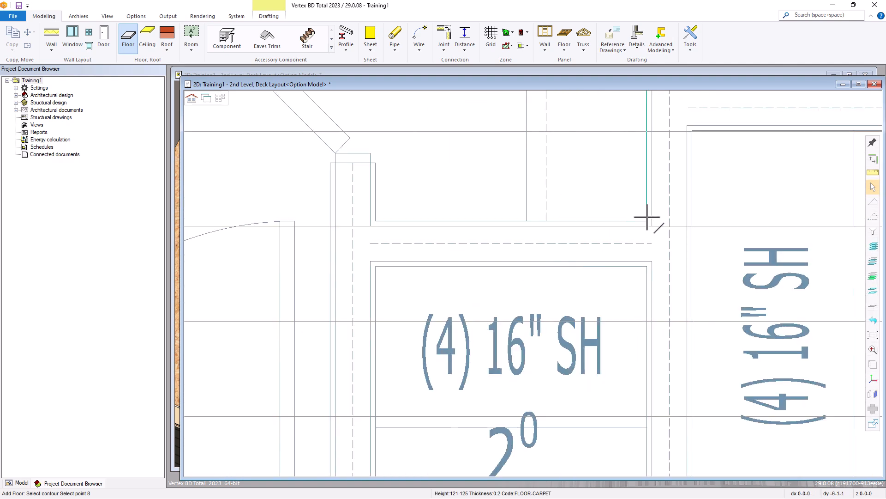
left_click(646, 219)
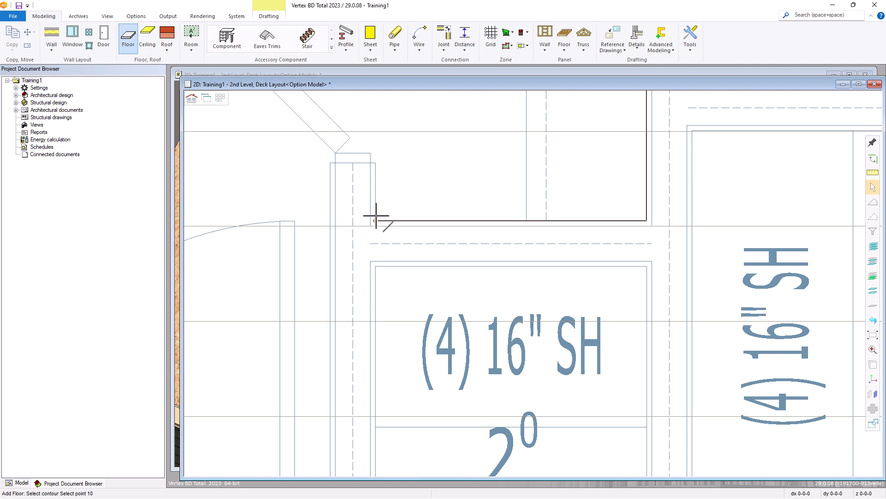
left_click(330, 163)
Step: Close the corner bedroom's contour along the entry door wall and the neighbouring closet's back wall to its starting corner, and finish the carpet
scroll(530, 292, "down", 3)
scroll(533, 283, "up", 3)
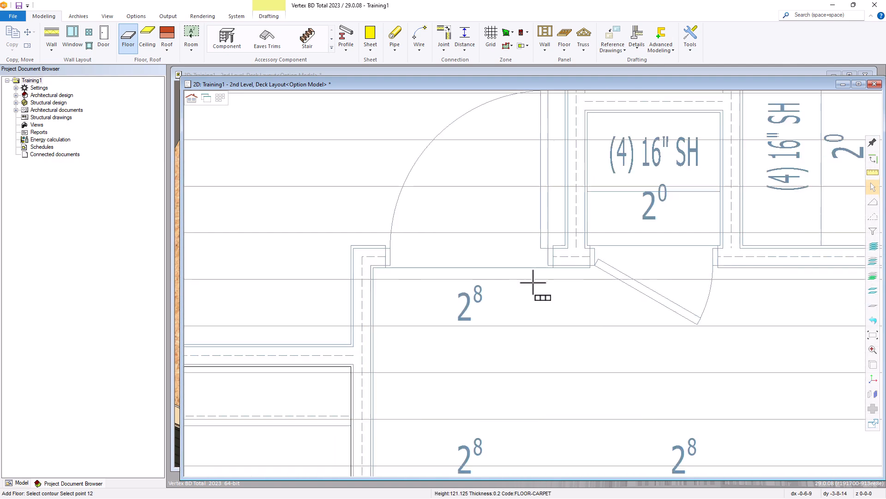
left_click(559, 245)
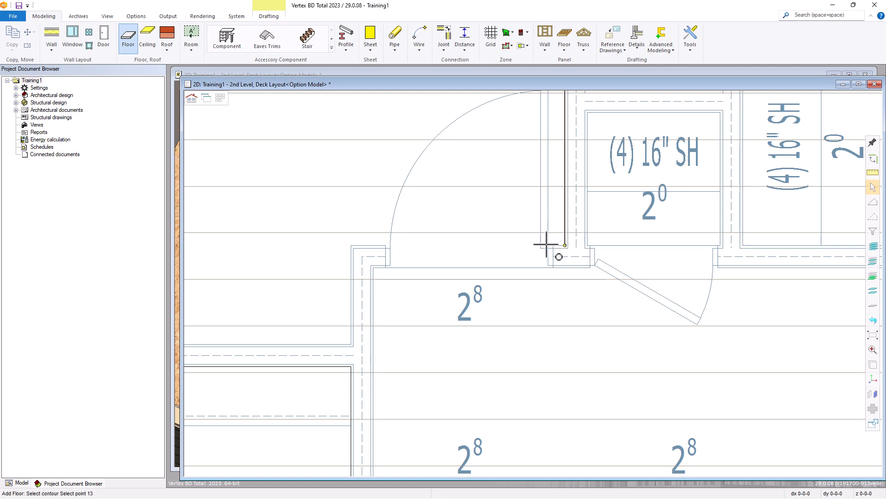
left_click(352, 246)
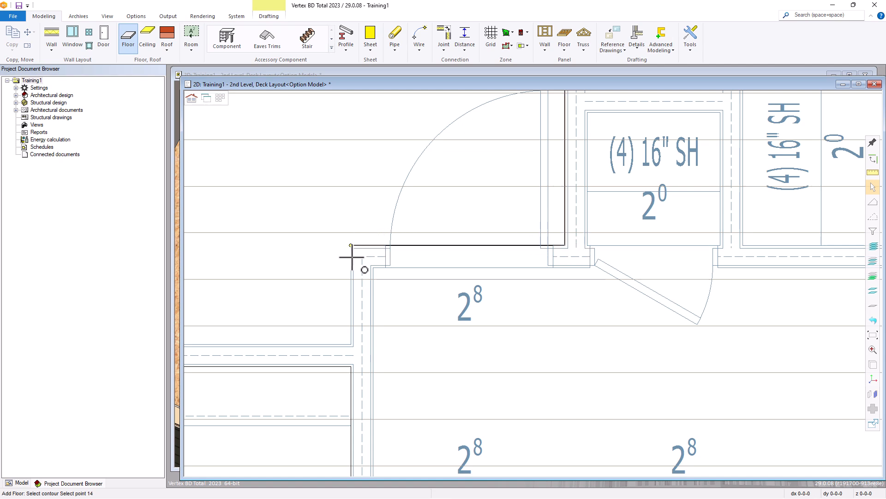
scroll(539, 297, "down", 3)
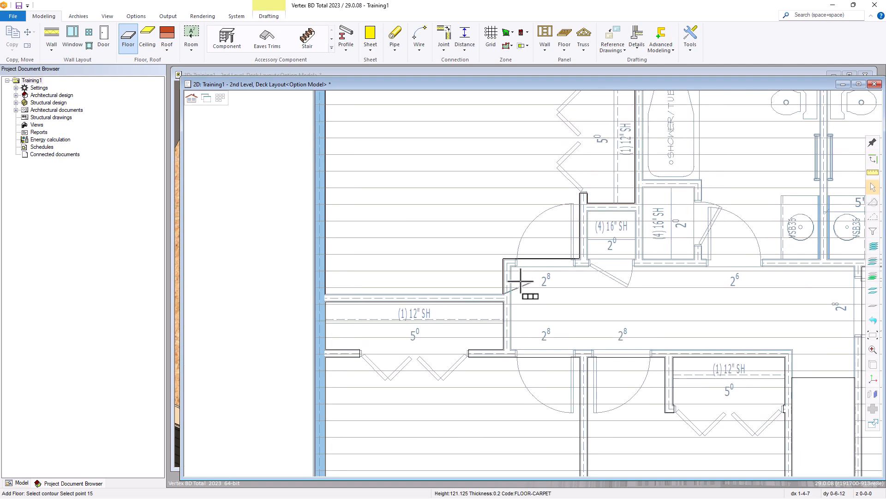
scroll(530, 283, "up", 3)
left_click(478, 277)
middle_click(550, 209)
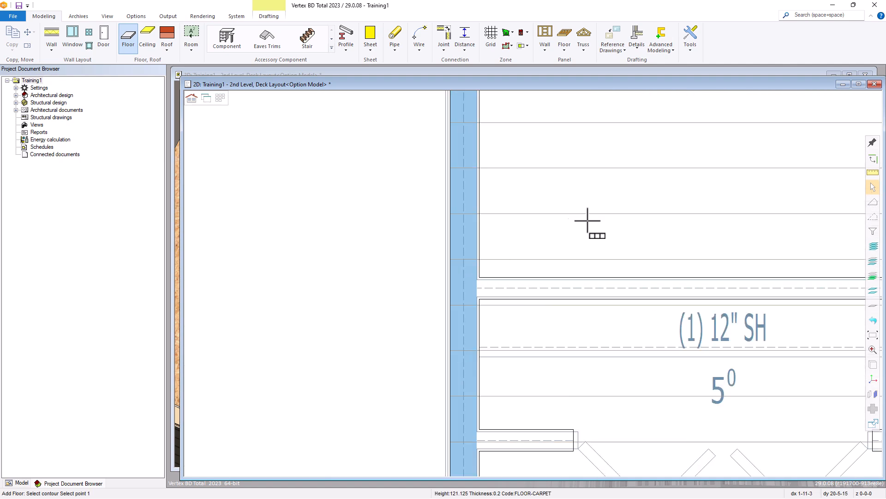
Step: Switch the floor structure being added to Flooring Finish - Tile from the Floor Finishes library
scroll(582, 220, "down", 5)
scroll(535, 283, "down", 3)
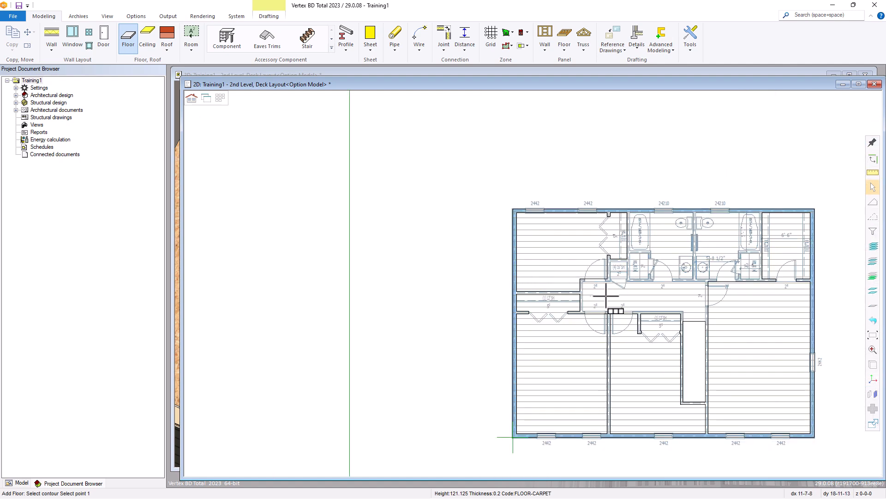
scroll(666, 305, "up", 3)
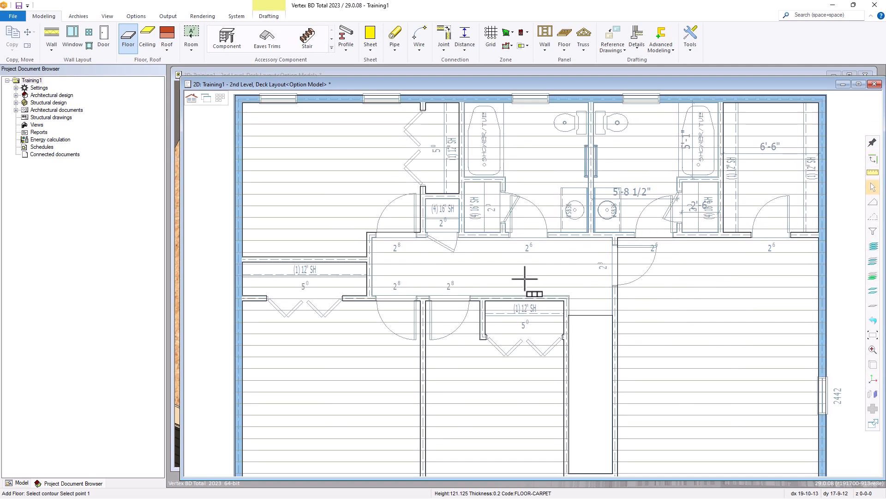
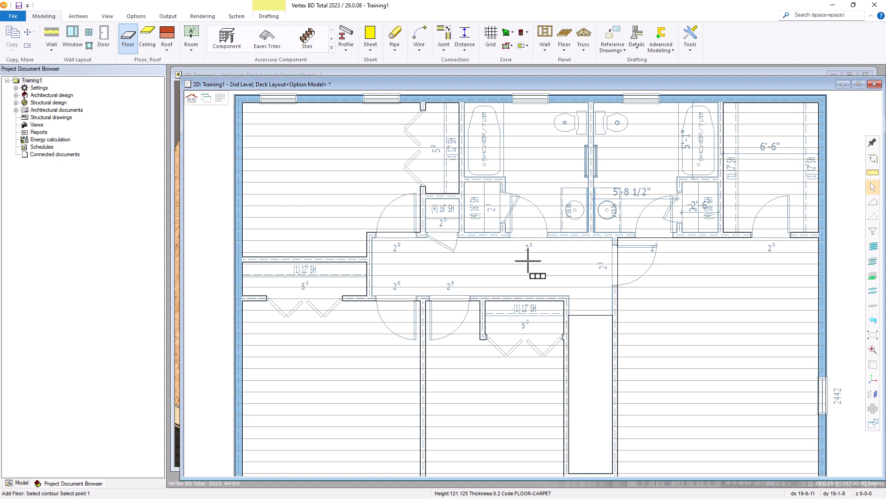
right_click(534, 188)
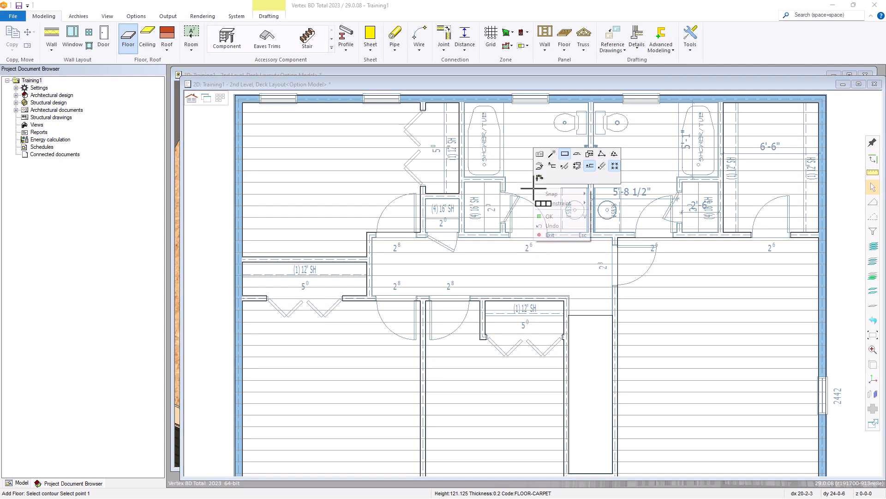
left_click(539, 154)
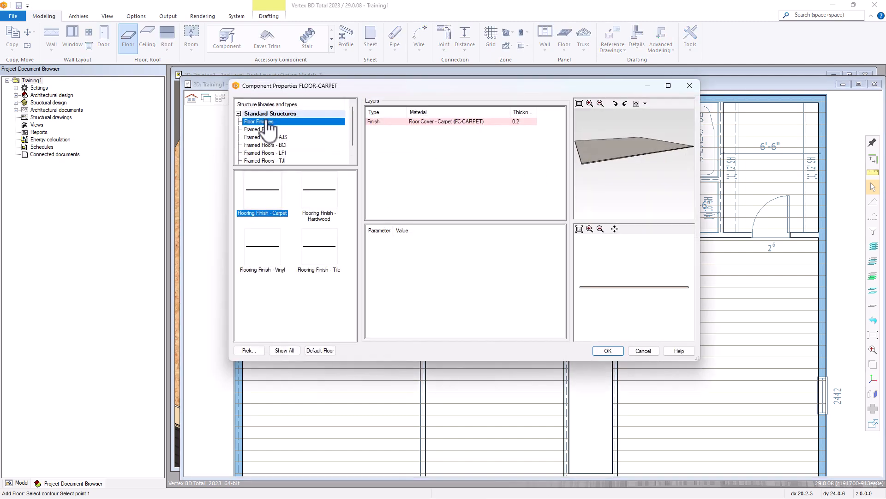
left_click(320, 270)
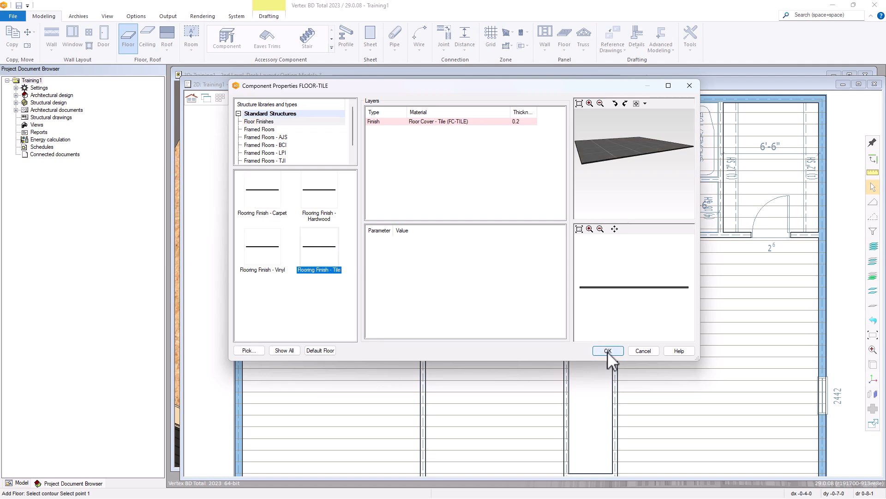
left_click(607, 351)
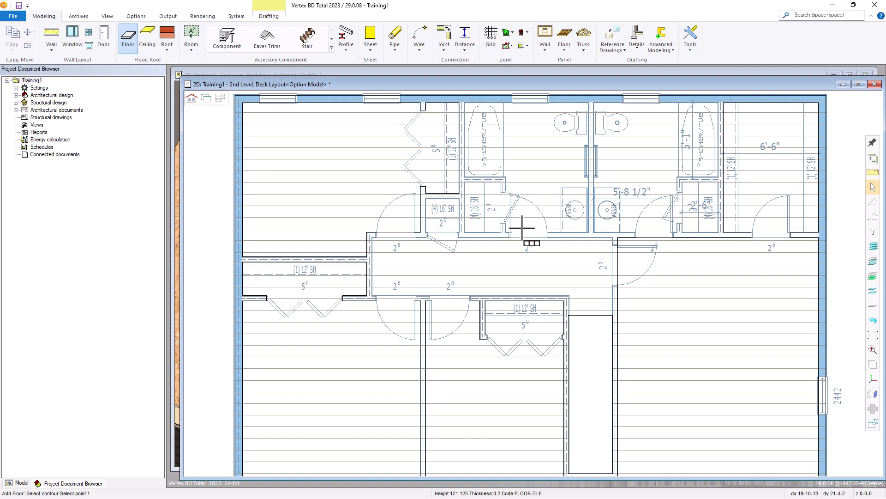
Step: Start the first bathroom's tile contour at its entry wall, wrapping around the shelved closet's near door jamb
scroll(523, 227, "up", 3)
scroll(525, 290, "up", 2)
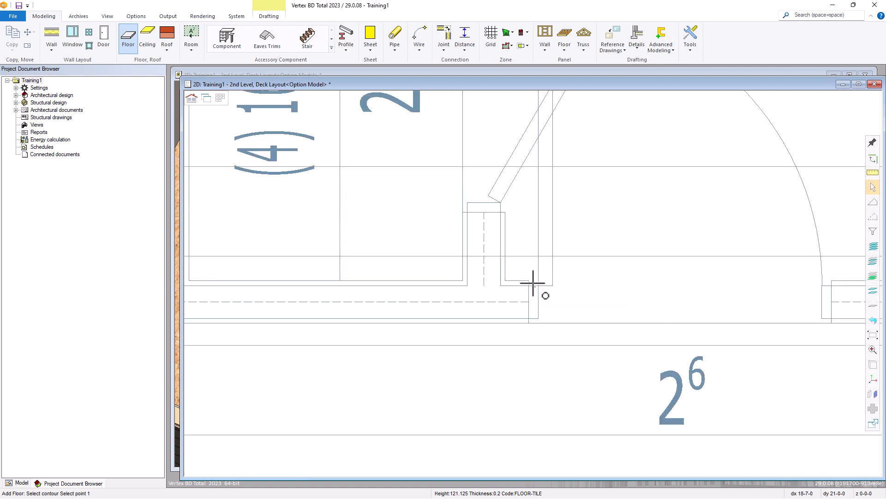
left_click(506, 279)
left_click(506, 213)
left_click(462, 212)
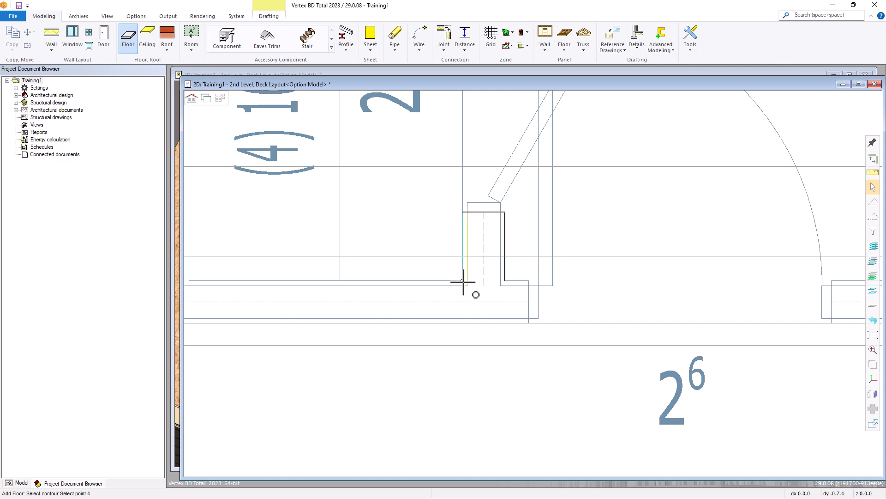
Step: Continue the first bathroom's tile contour along the inner walls of its shelved closet and around the far door jamb
scroll(521, 291, "down", 5)
scroll(562, 264, "up", 5)
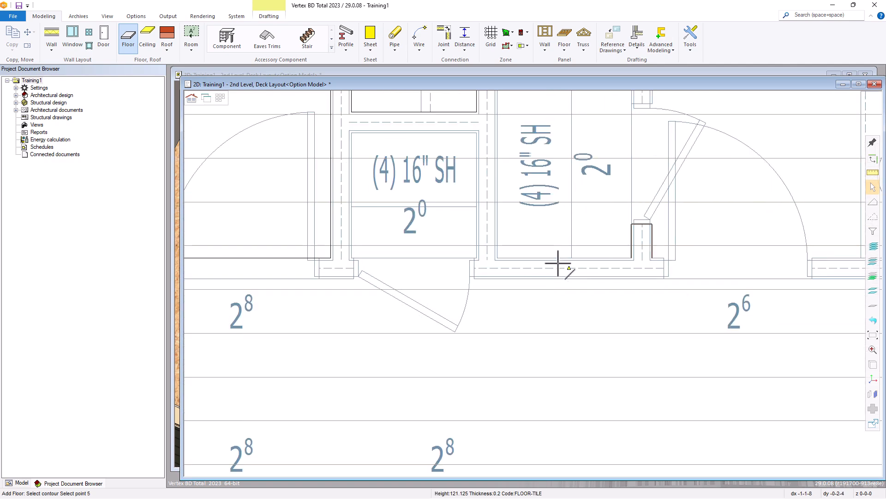
left_click(501, 257)
scroll(577, 173, "down", 2)
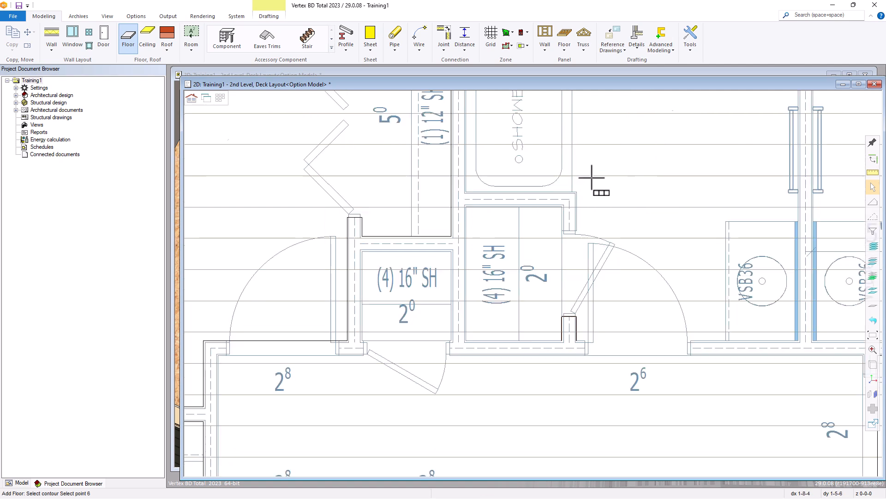
left_click(466, 207)
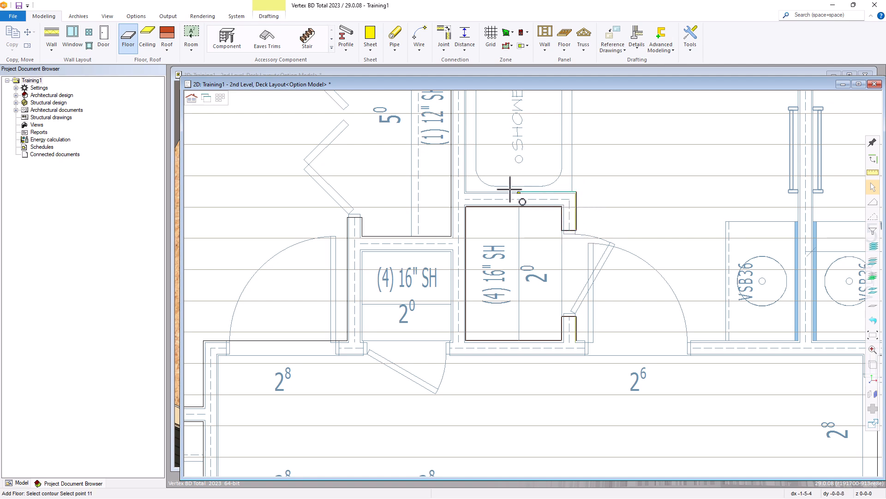
Step: Continue the first bathroom's contour along the walls at the tub's end and side, and along the exterior wall to the shared bathroom wall
scroll(481, 192, "up", 3)
left_click(393, 269)
scroll(540, 284, "down", 4)
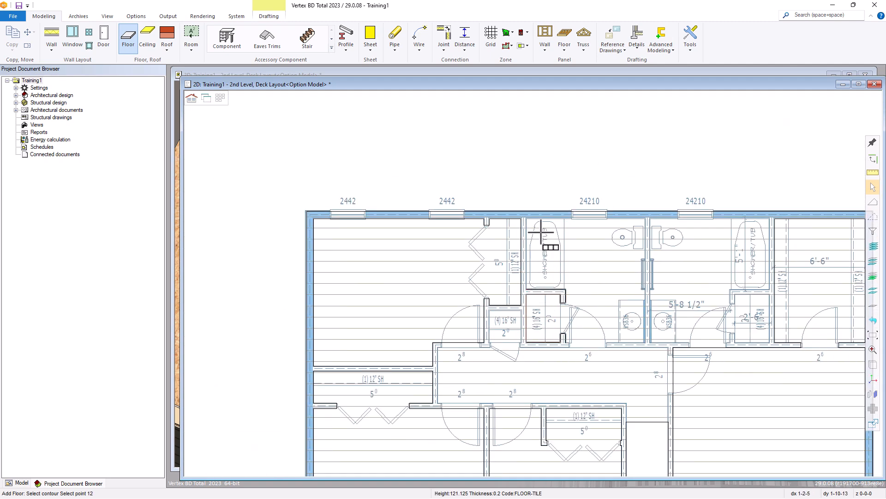
scroll(540, 235, "up", 5)
scroll(531, 277, "up", 2)
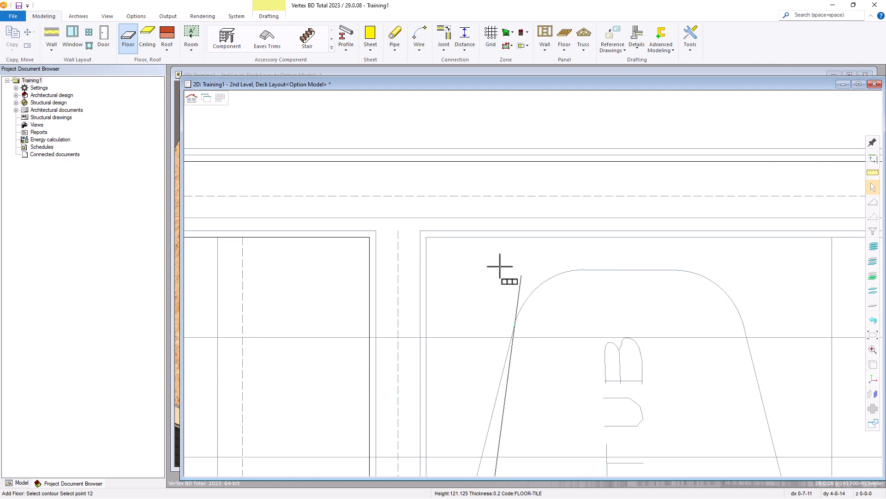
left_click(426, 237)
scroll(534, 283, "down", 3)
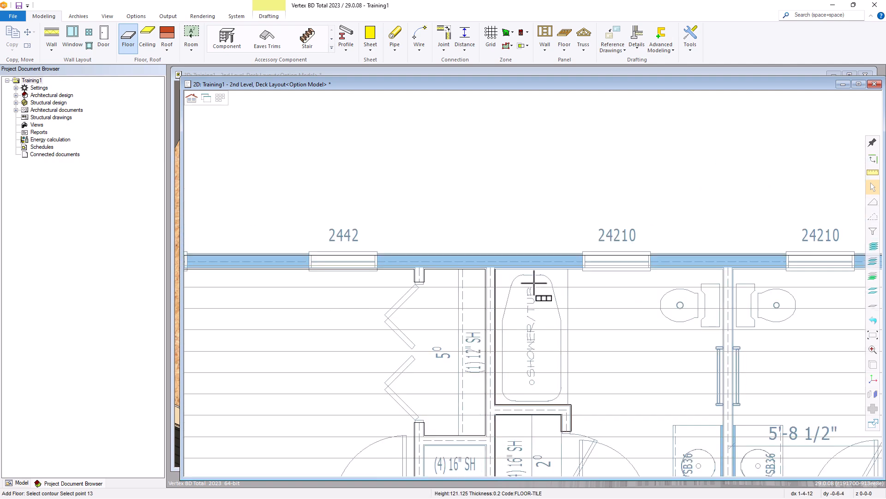
scroll(724, 297, "up", 5)
left_click(543, 271)
scroll(528, 380, "down", 5)
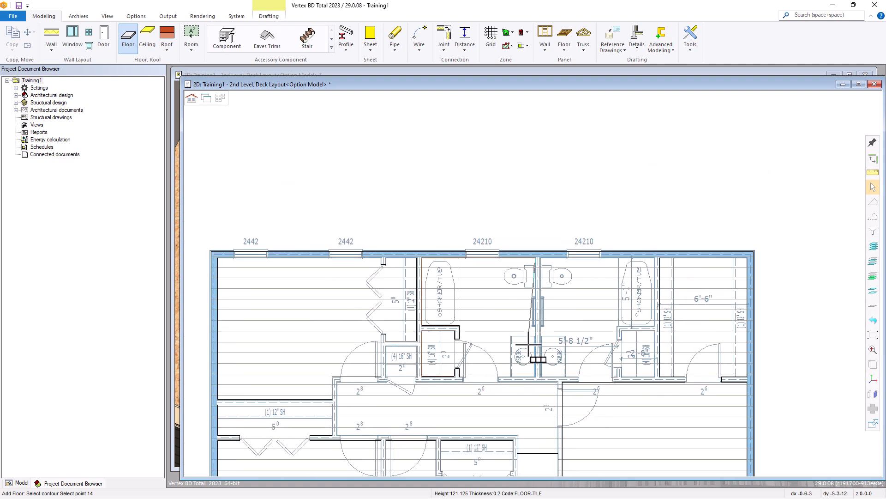
Step: Close the first bathroom's contour along the shared wall and entry wall to its starting corner, and finish the tile floor
scroll(535, 283, "up", 5)
left_click(555, 263)
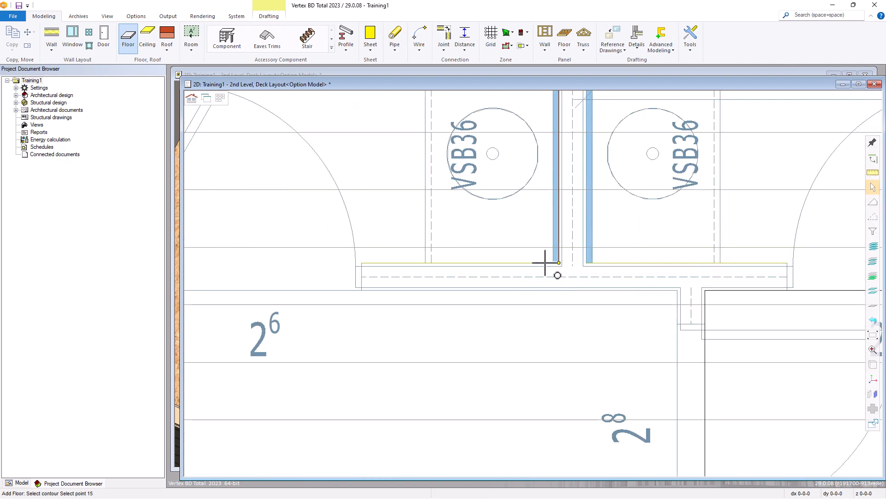
scroll(418, 256, "down", 5)
scroll(482, 285, "up", 5)
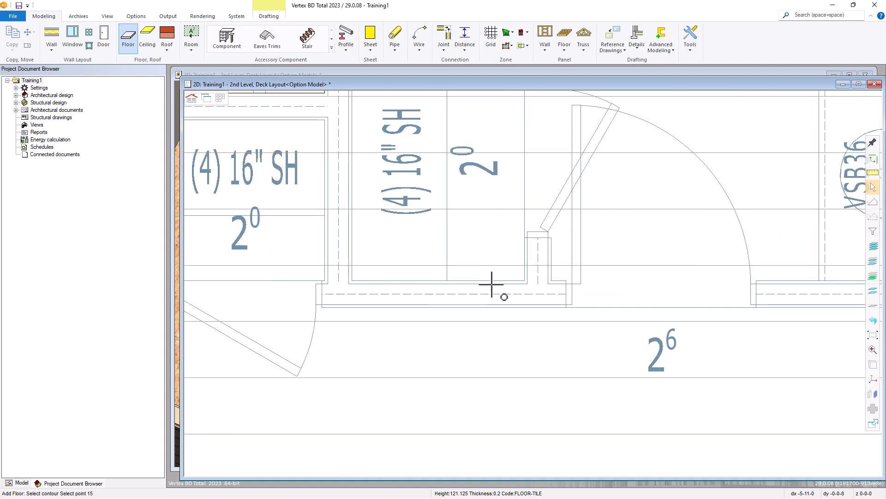
left_click(553, 280)
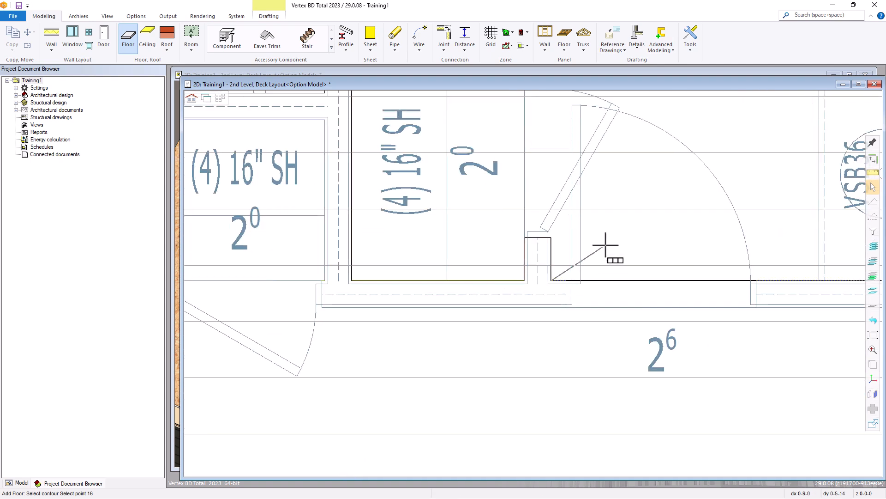
middle_click(606, 245)
Step: Start the second bathroom's tile contour at the vanity corner, following the shared bathroom wall to the exterior wall
scroll(607, 245, "down", 5)
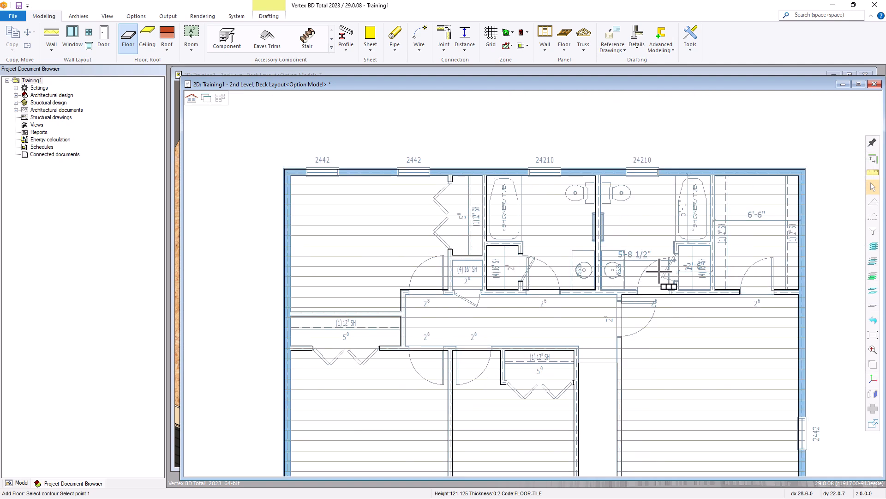
scroll(658, 272, "up", 4)
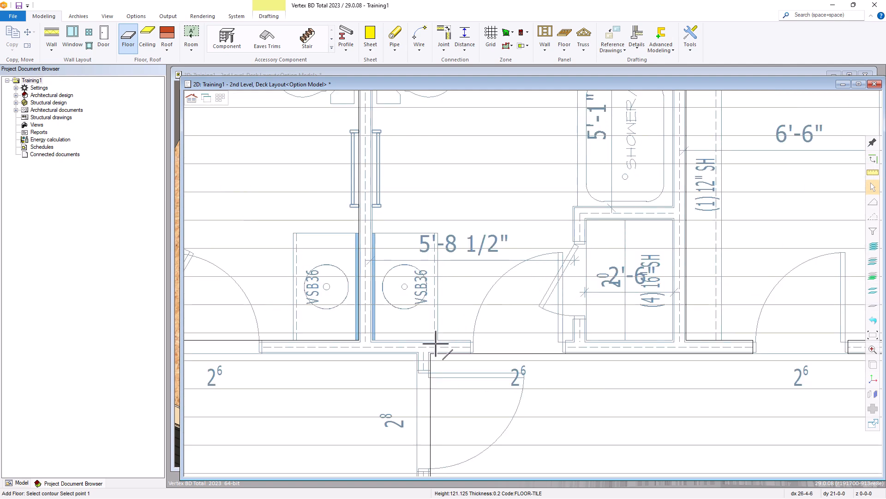
scroll(424, 344, "up", 3)
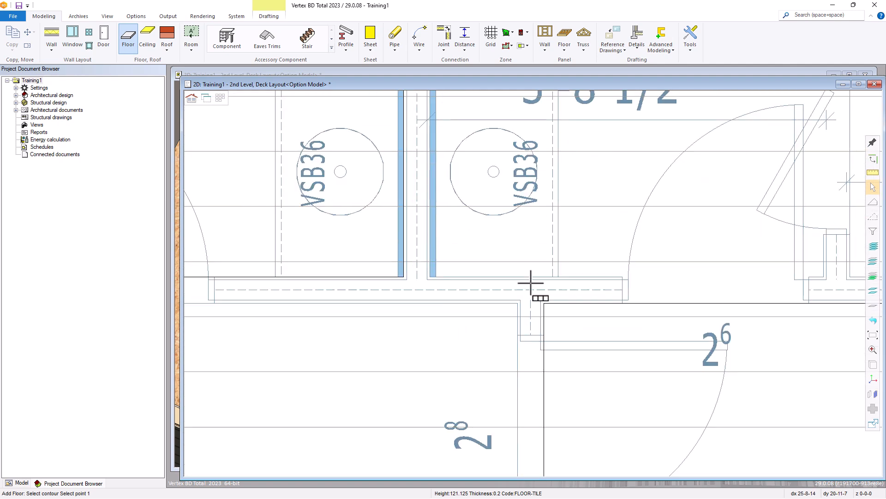
left_click(432, 277)
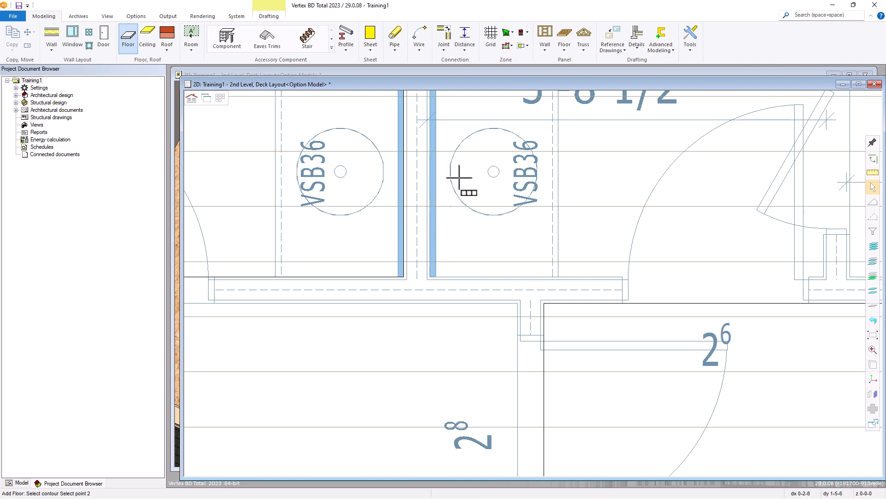
scroll(459, 174, "down", 5)
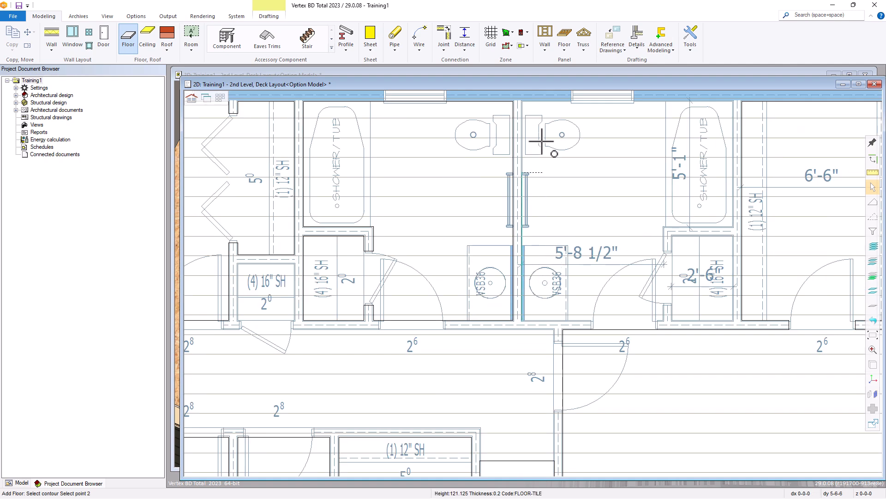
scroll(535, 139, "up", 8)
scroll(533, 283, "down", 3)
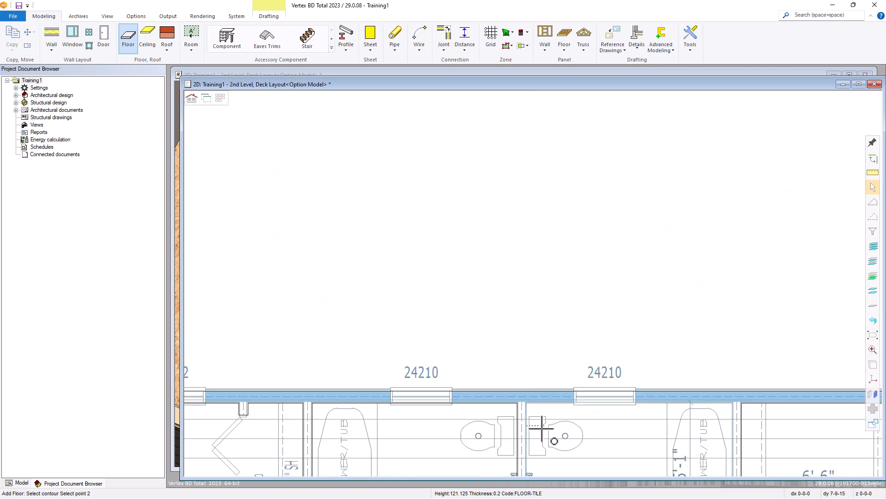
scroll(541, 420, "up", 4)
left_click(494, 201)
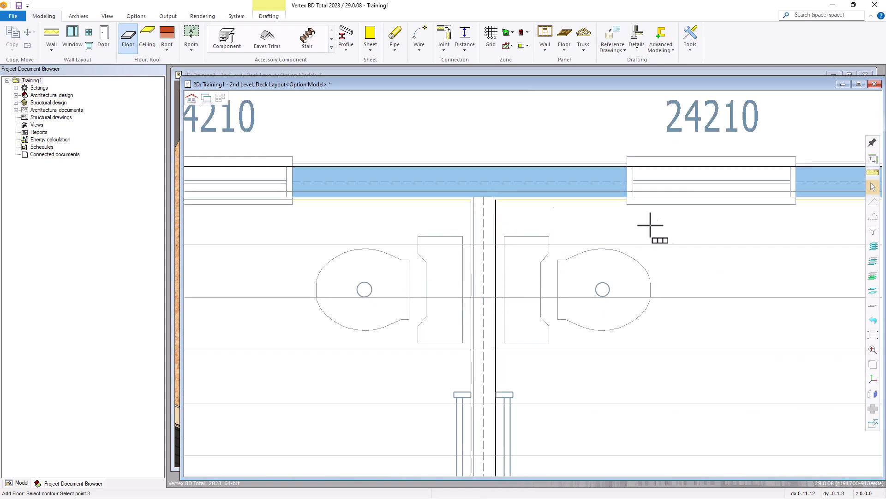
Step: Continue the second bathroom's contour along the exterior wall, the tub's side wall and the tub's end wall to the closet's outer corner
scroll(539, 278, "down", 3)
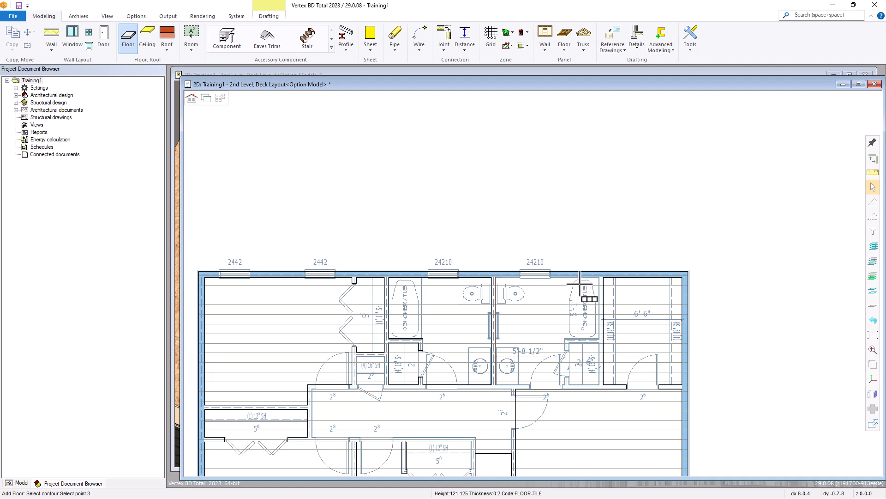
scroll(535, 284, "up", 3)
left_click(639, 262)
scroll(530, 289, "down", 3)
scroll(510, 323, "up", 5)
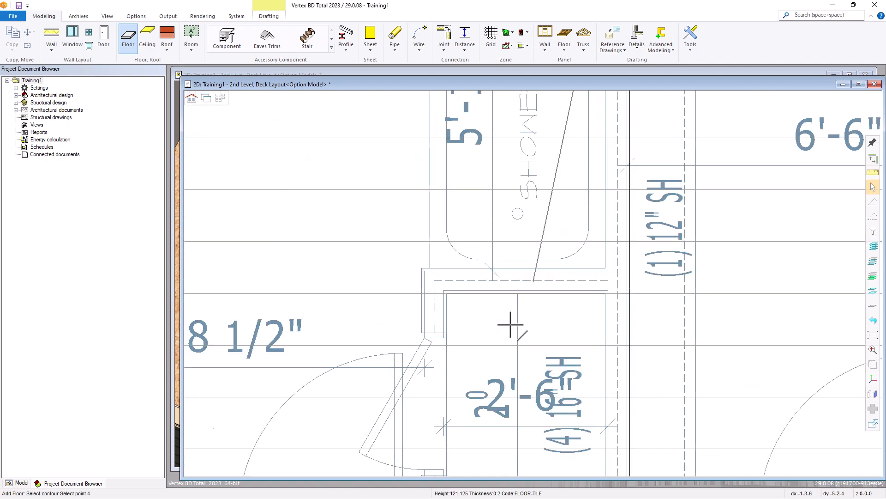
scroll(534, 282, "up", 3)
left_click(678, 253)
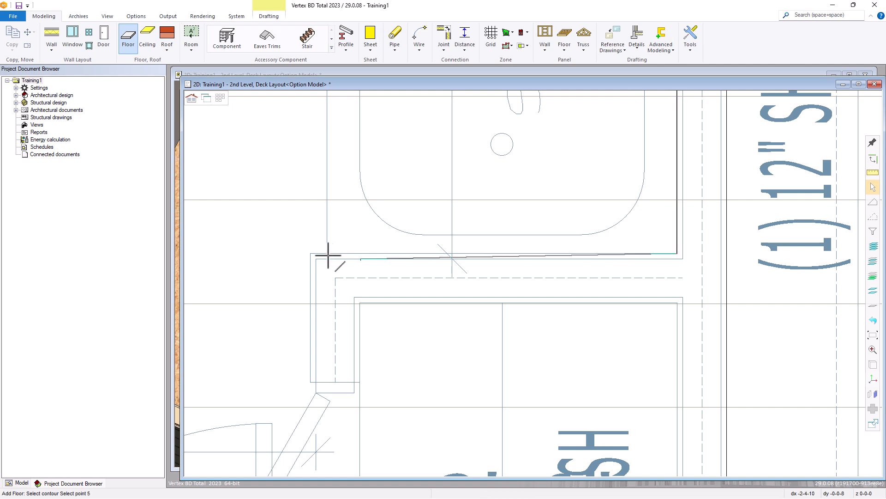
left_click(311, 253)
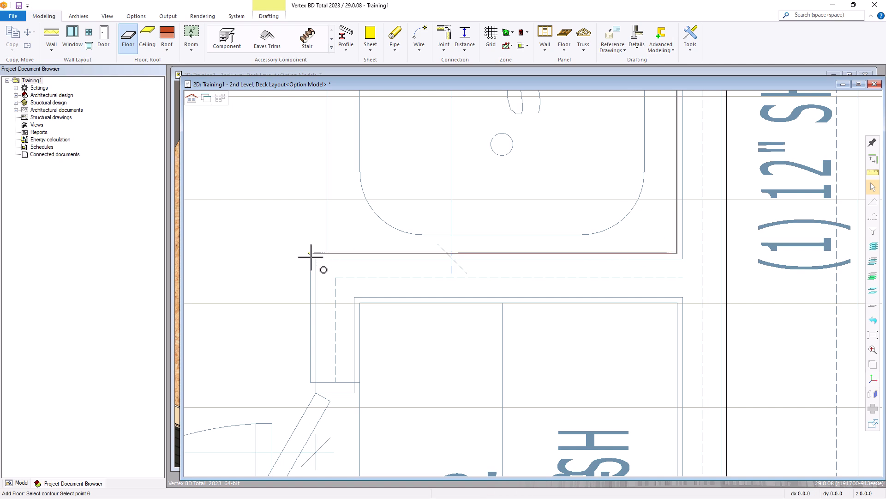
Step: Wrap the second bathroom's contour around the closet's door jamb nearest the tub and along the closet's inner end wall
left_click(310, 381)
left_click(359, 382)
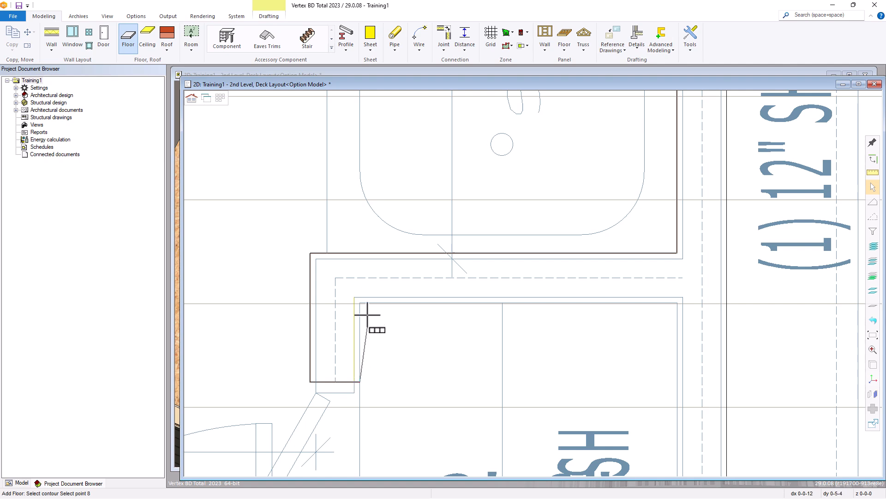
left_click(360, 302)
left_click(677, 303)
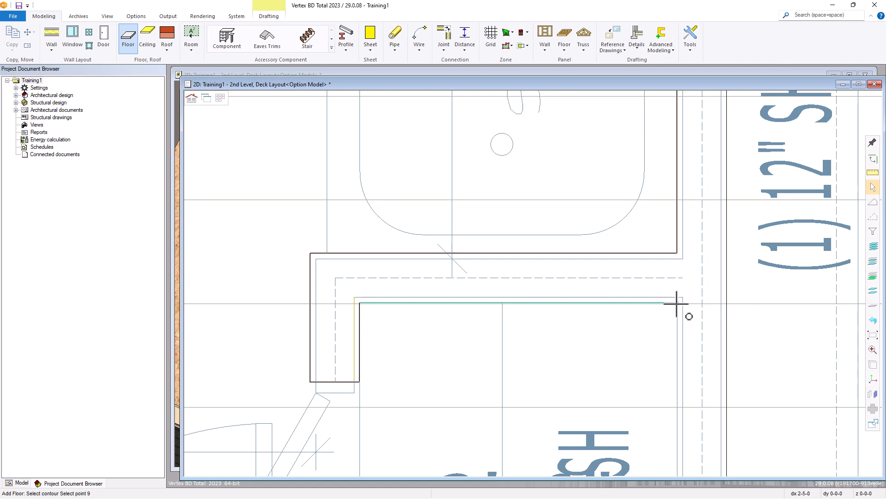
Step: Continue the second bathroom's contour along the closet's back wall and its wall on the entry side, and around the remaining door jamb
scroll(669, 323, "down", 4)
scroll(534, 283, "up", 5)
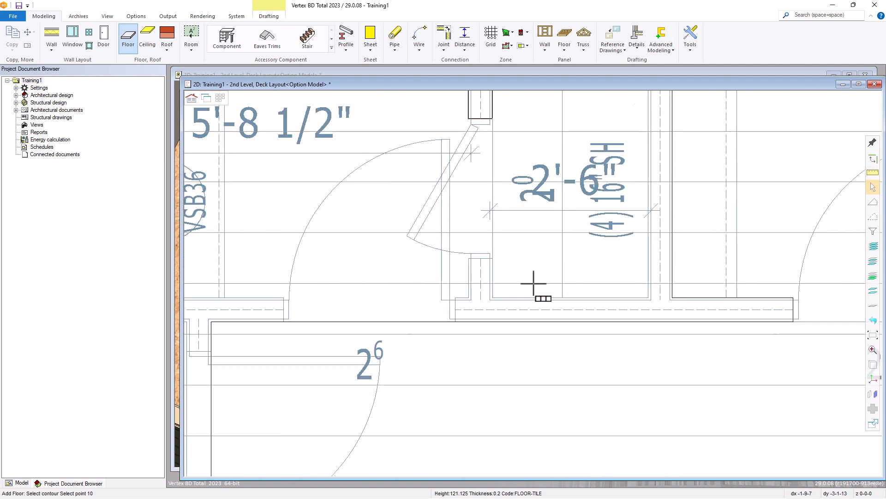
left_click(764, 311)
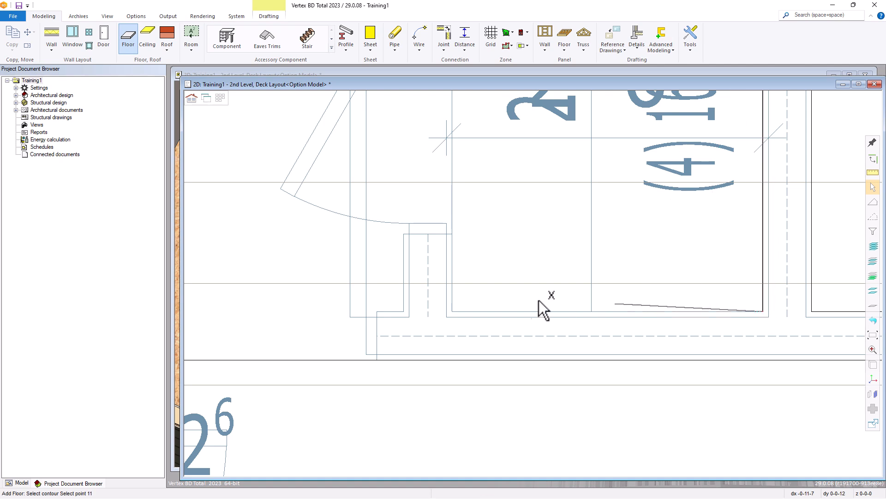
left_click(452, 311)
left_click(452, 234)
left_click(402, 234)
left_click(403, 311)
Step: Close the second bathroom's contour along the entry door wall to the vanity corner, and finish the tile floor
scroll(543, 291, "down", 3)
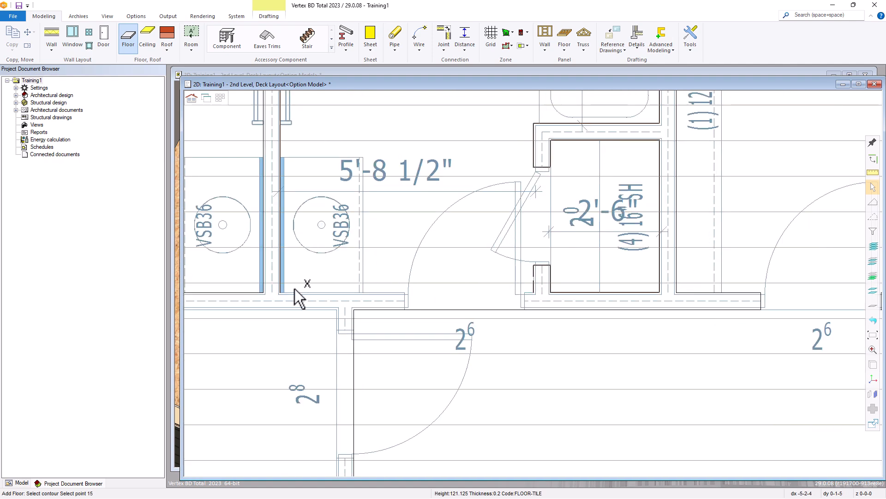
scroll(530, 287, "up", 5)
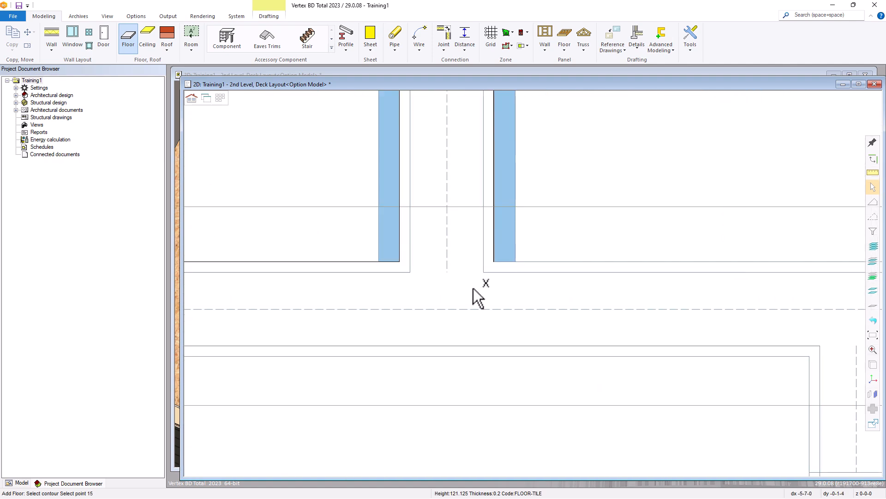
left_click(493, 260)
key("Return")
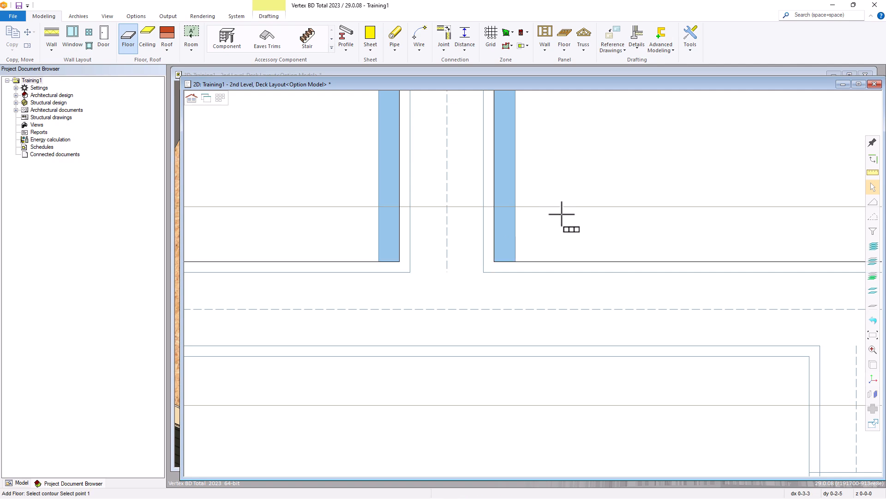
Step: Change the structure of the new floor from tile to Flooring Finish - Hardwood for the hallway
scroll(530, 287, "down", 5)
scroll(533, 283, "down", 2)
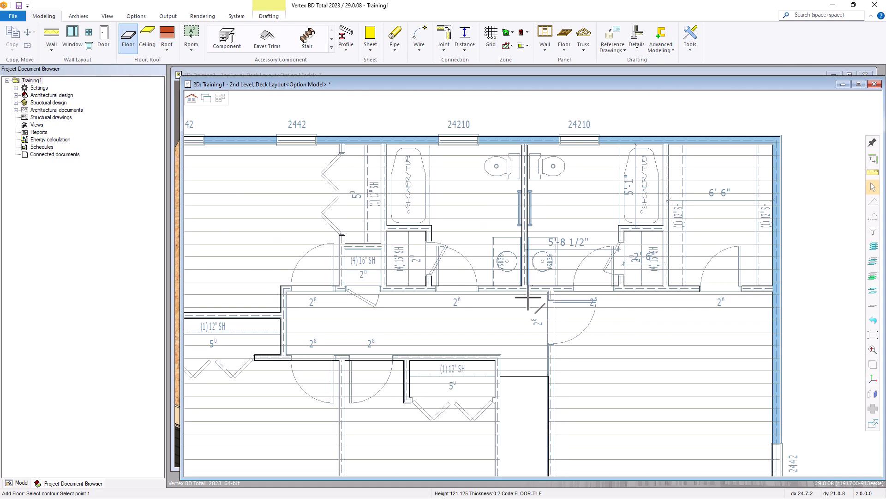
scroll(414, 356, "up", 2)
scroll(533, 282, "down", 2)
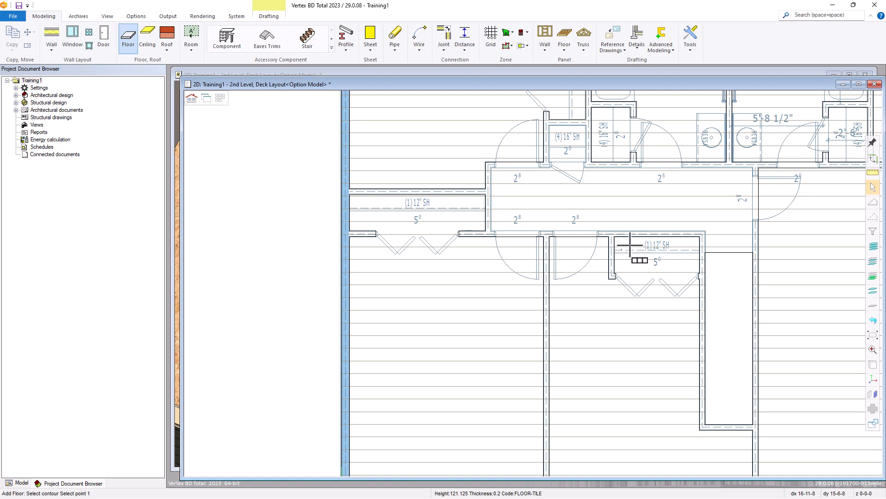
scroll(639, 226, "up", 2)
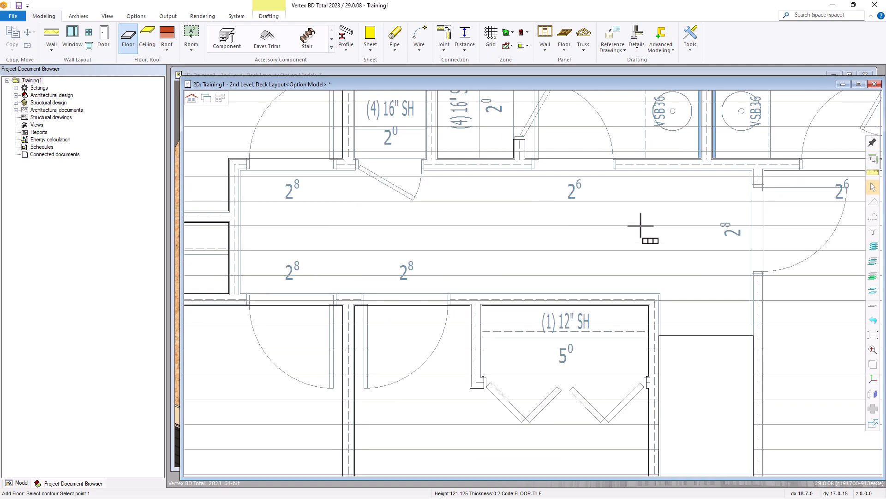
right_click(506, 237)
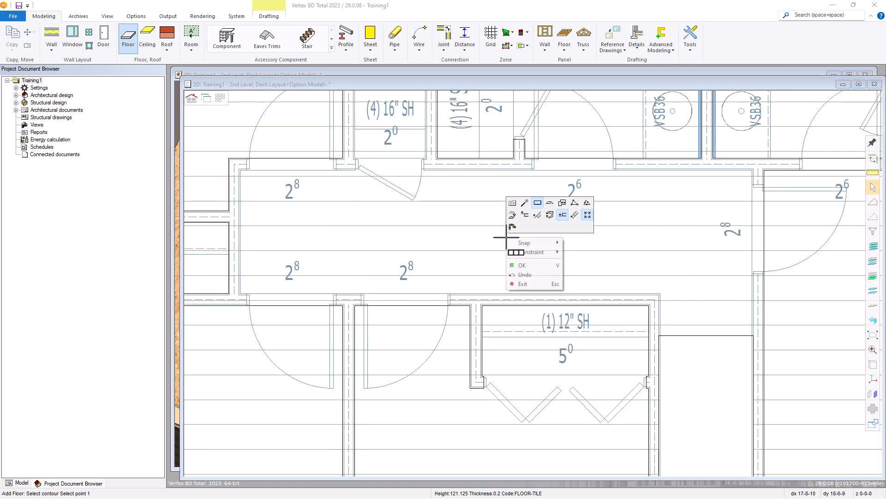
left_click(513, 203)
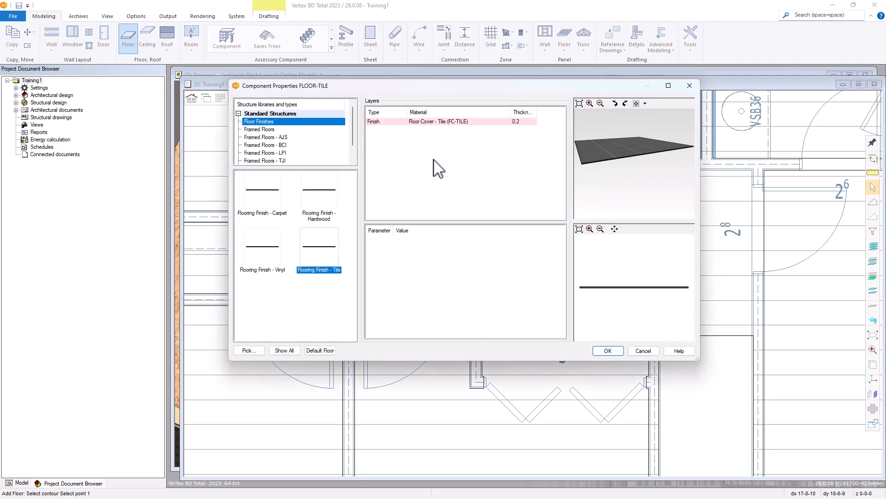
left_click(319, 208)
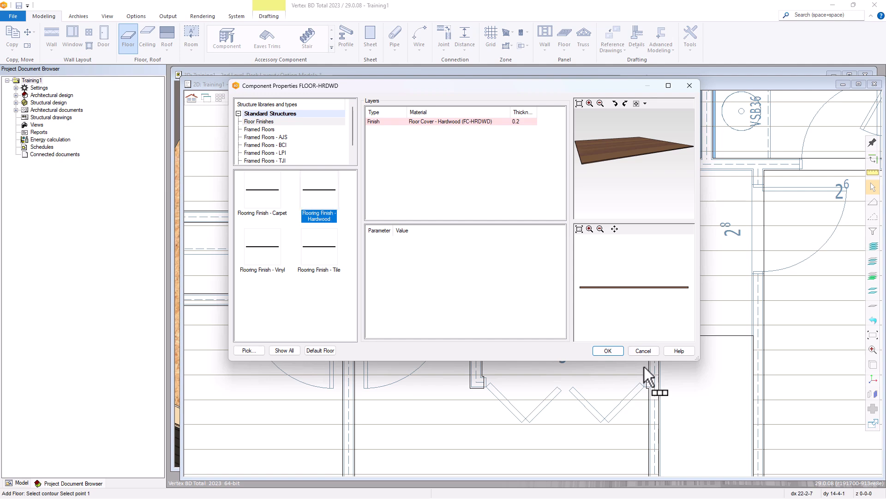
left_click(607, 350)
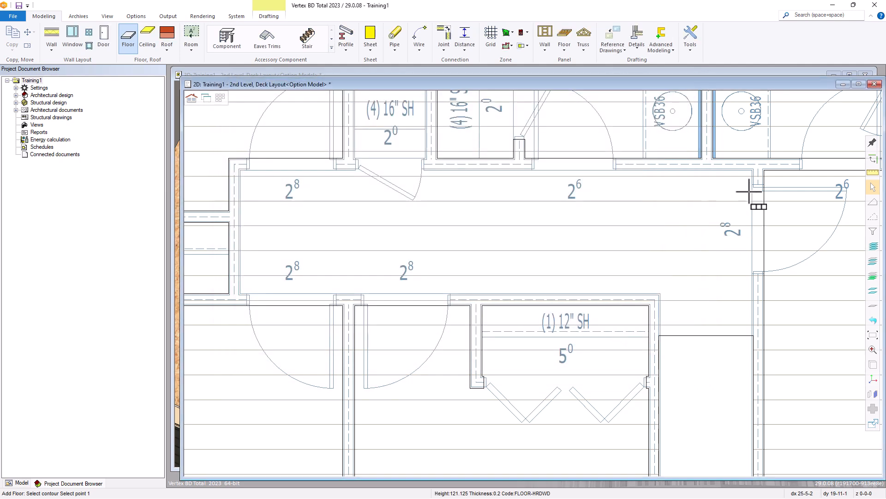
Step: Start the hallway's hardwood contour at the bathroom wall corner and carry it around both jambs of the 2-8 bedroom door at the hallway's end
scroll(749, 192, "up", 5)
left_click(561, 114)
scroll(554, 291, "down", 3)
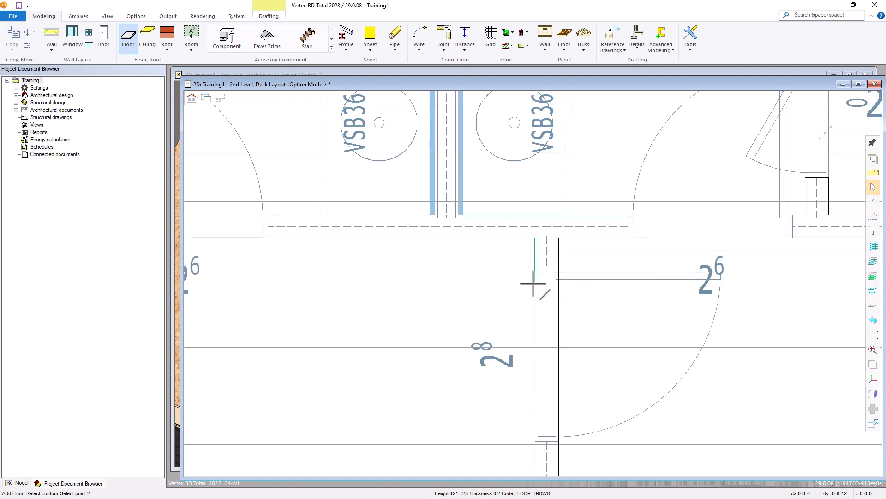
scroll(534, 283, "up", 3)
left_click(555, 216)
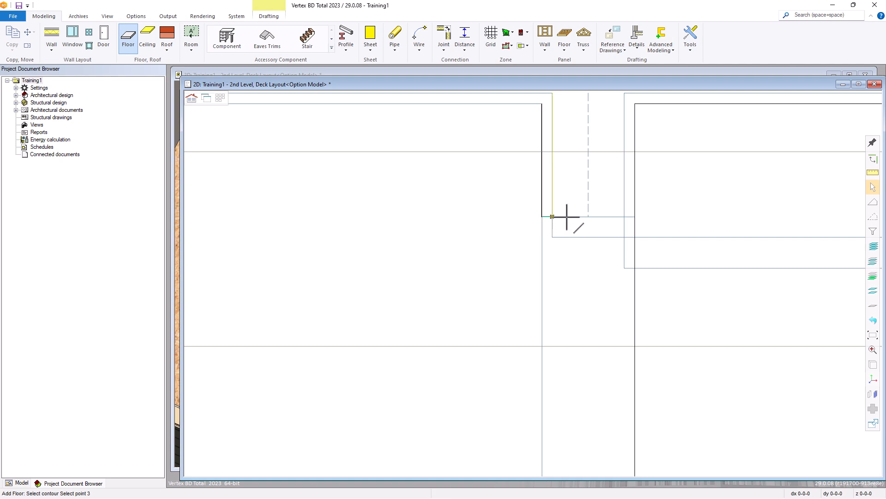
left_click(635, 216)
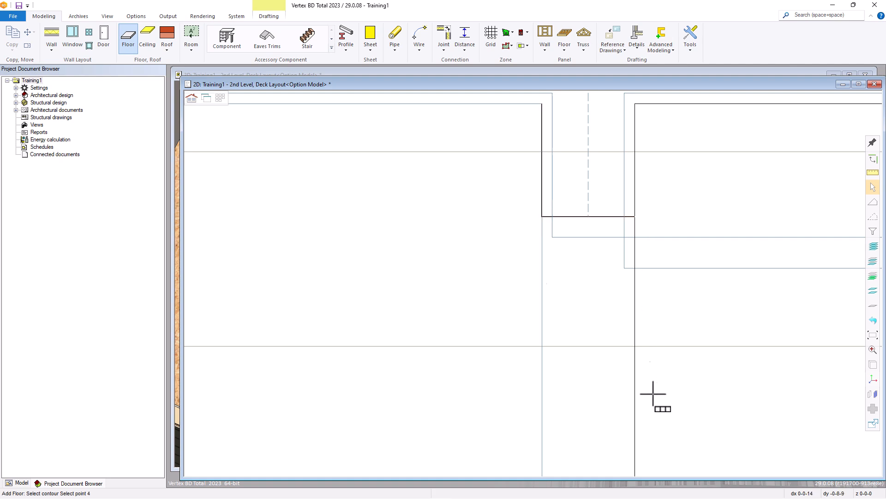
scroll(528, 299, "up", 3)
scroll(527, 402, "up", 4)
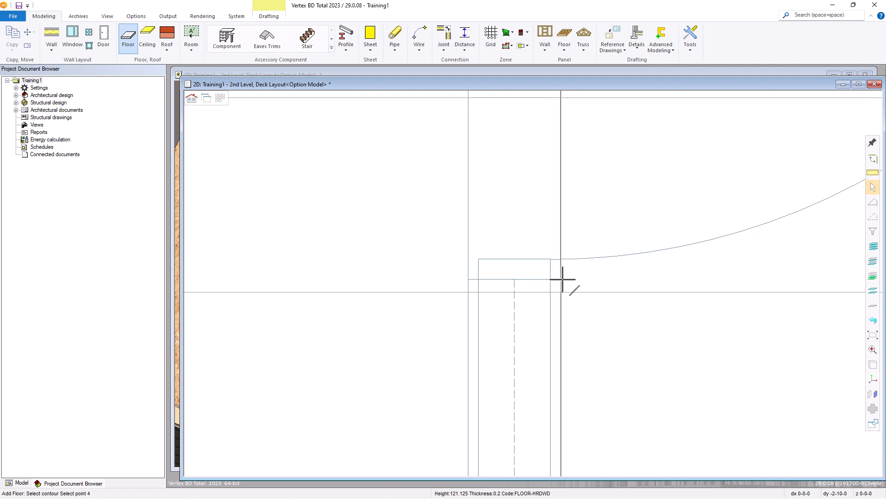
left_click(560, 279)
left_click(471, 283)
Step: Continue the hallway contour along the wall to the stair opening, across the opening's edge and up to the closet wall's outer corner
scroll(498, 283, "down", 3)
scroll(531, 314, "up", 4)
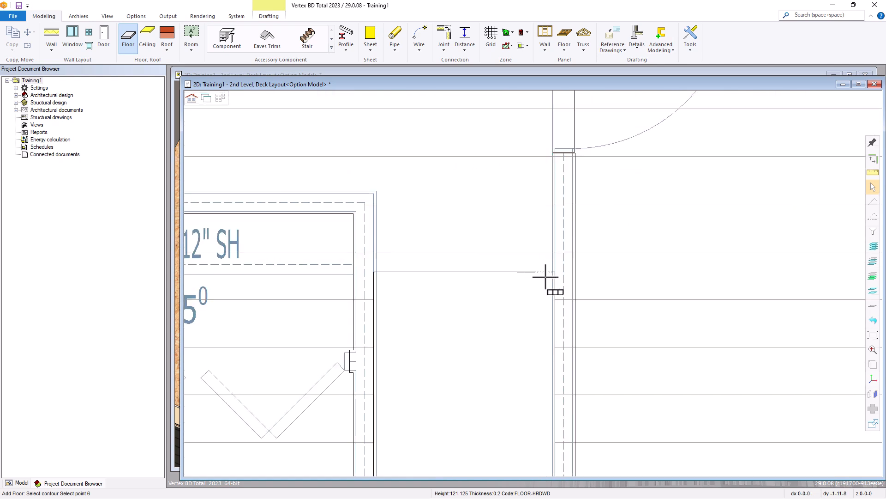
left_click(550, 273)
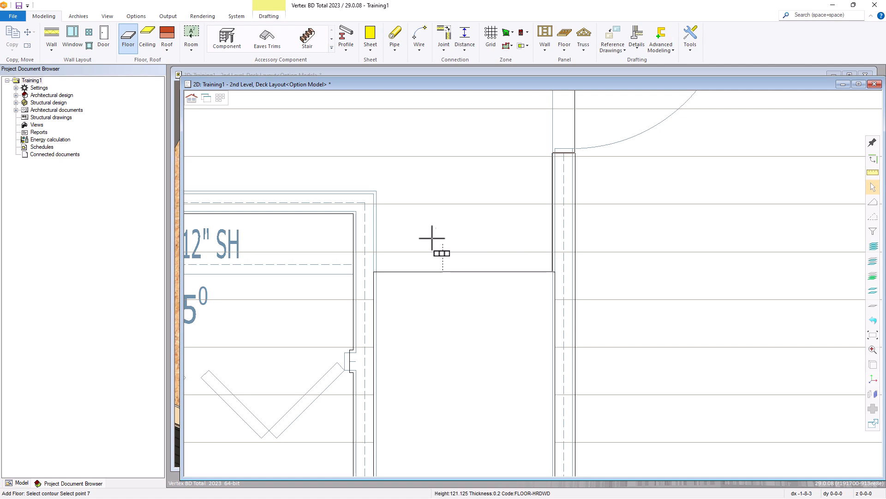
left_click(377, 193)
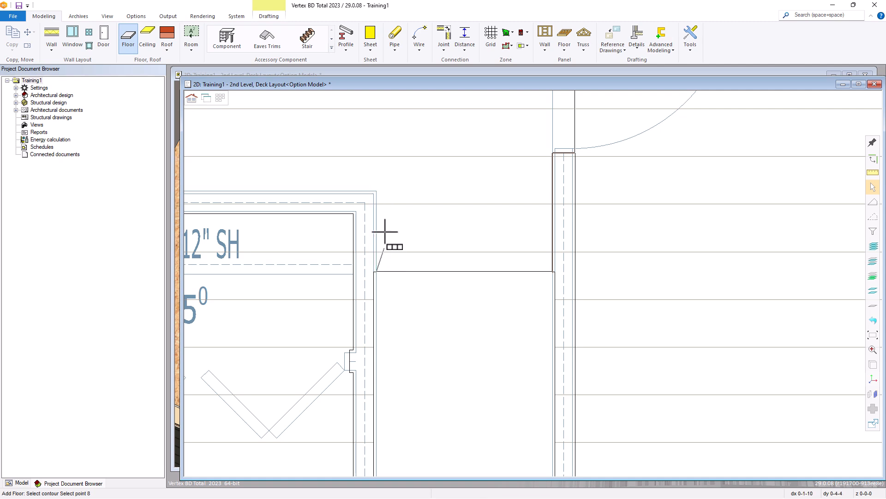
left_click(377, 272)
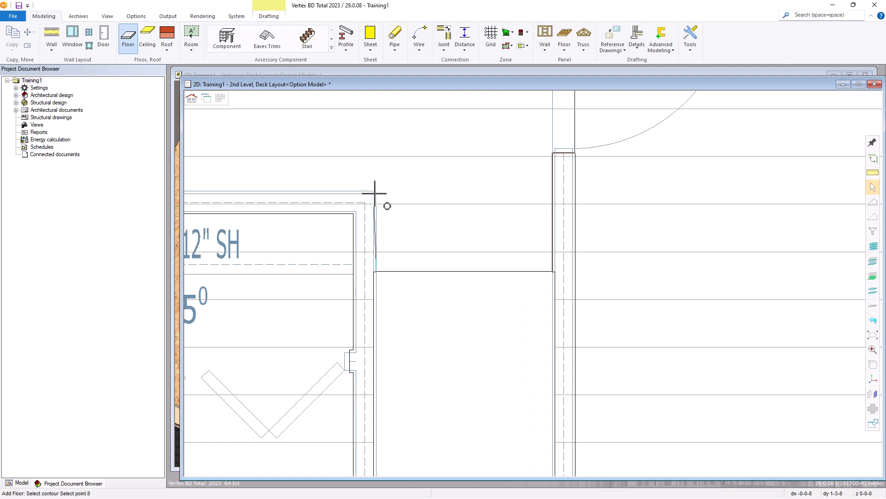
scroll(397, 173, "down", 3)
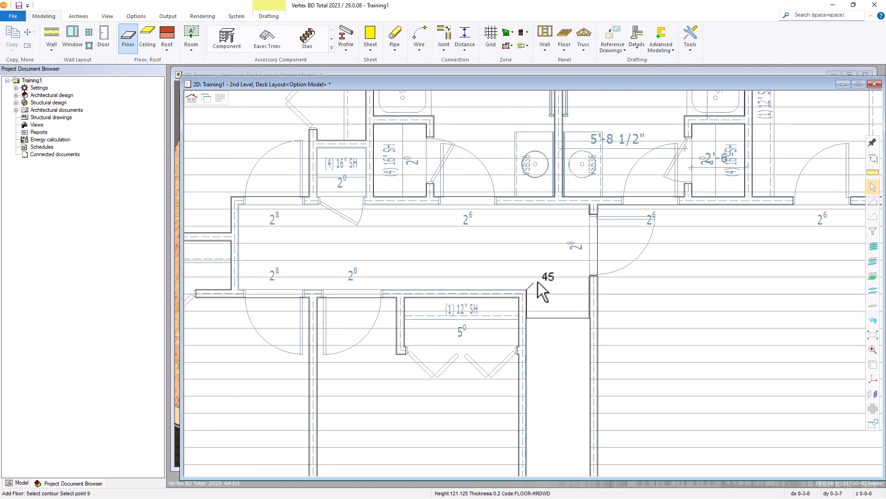
Step: Continue the hallway contour along the closet's hallway-side wall and around the nearest jamb of the adjacent 2-8 bedroom door
scroll(355, 307, "up", 2)
scroll(534, 282, "up", 2)
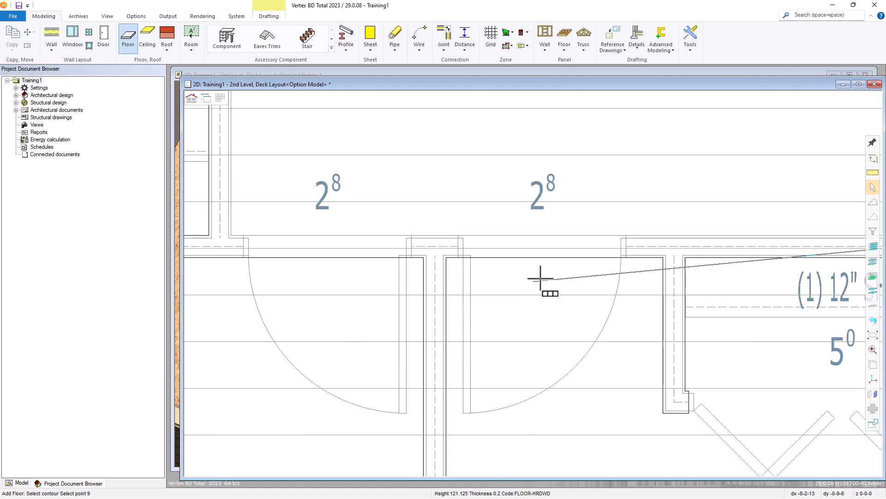
left_click(628, 234)
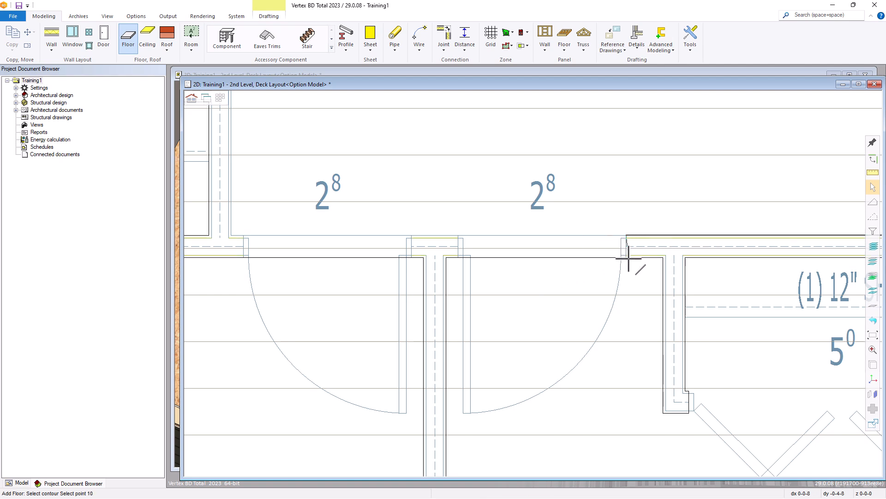
scroll(627, 260, "up", 2)
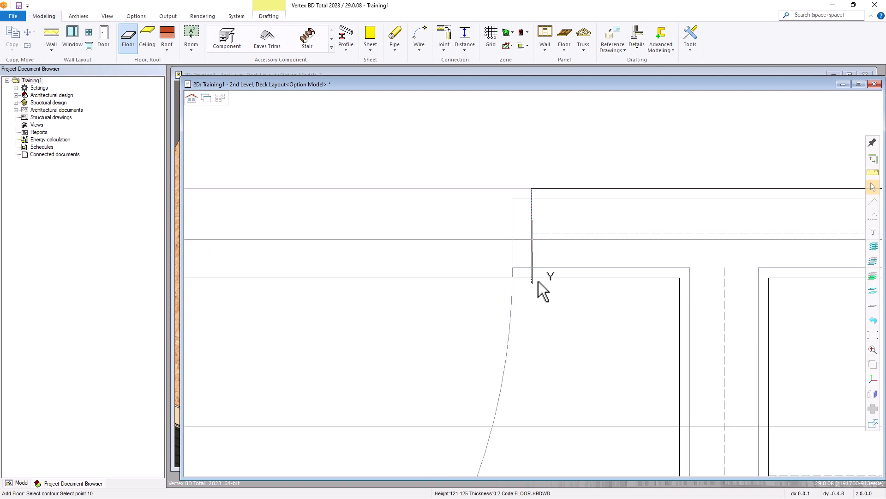
left_click(532, 278)
Step: Continue the hallway contour across that door opening and around the short wall between the two neighbouring 2-8 bedroom doors
scroll(508, 278, "down", 3)
scroll(436, 287, "down", 3)
scroll(476, 291, "up", 5)
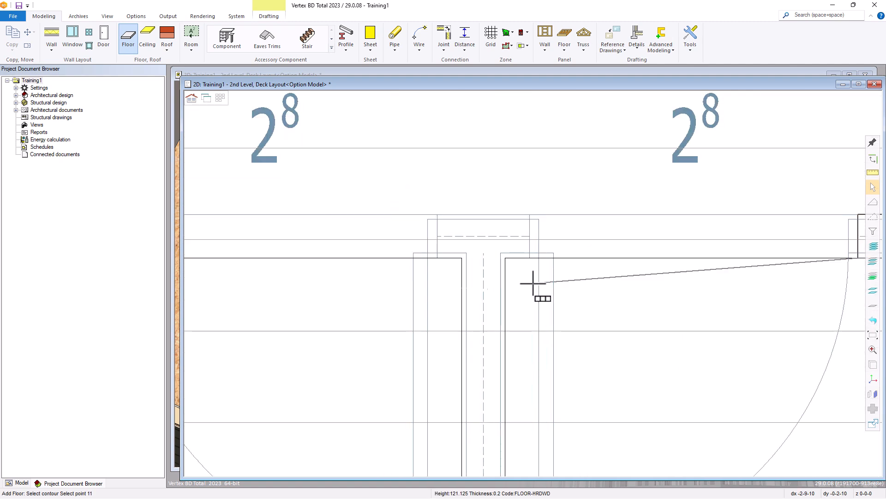
left_click(530, 257)
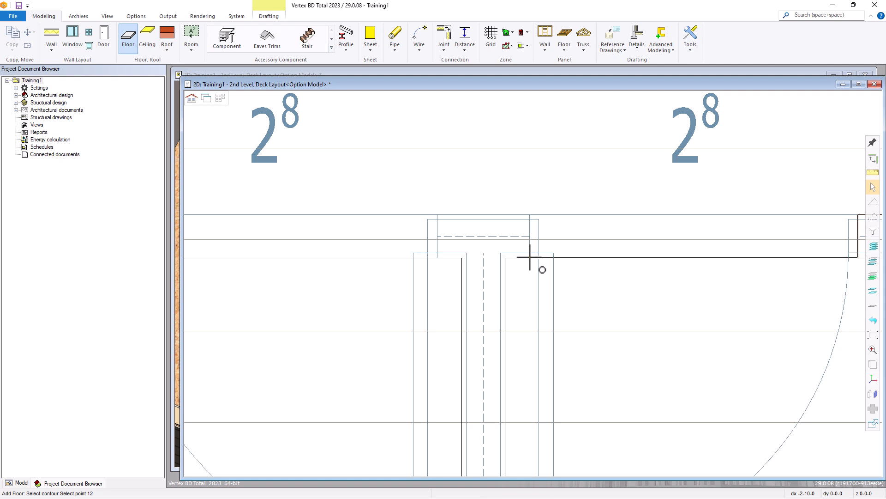
left_click(529, 214)
left_click(437, 214)
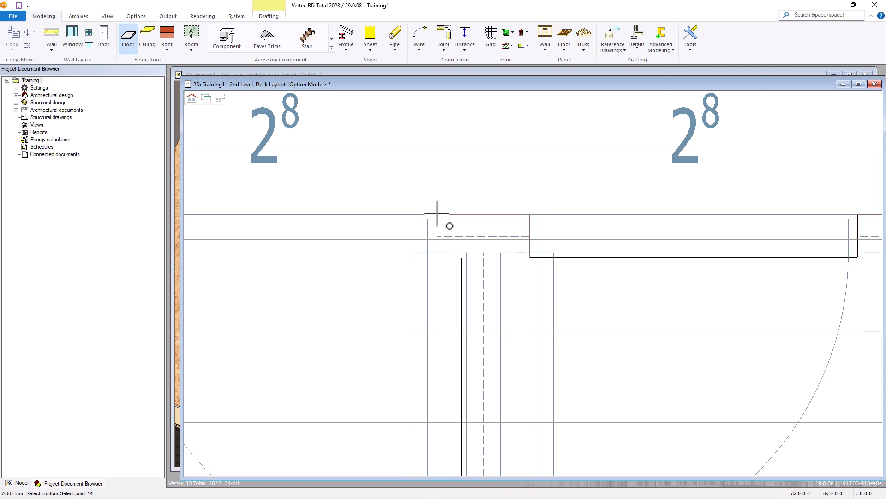
left_click(438, 257)
Step: Continue the hallway contour across the second bedroom door opening, around its far jamb and to the hallway's end-wall corner
scroll(471, 251, "down", 3)
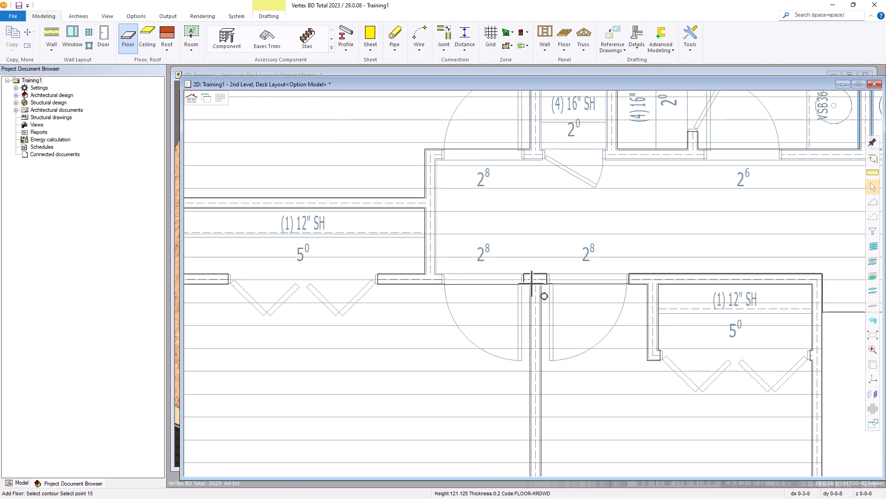
scroll(451, 277, "up", 4)
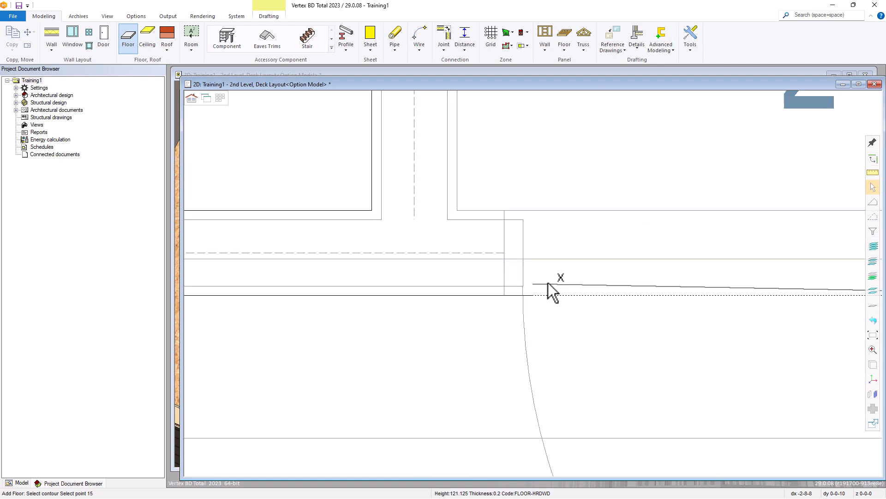
left_click(504, 294)
left_click(504, 210)
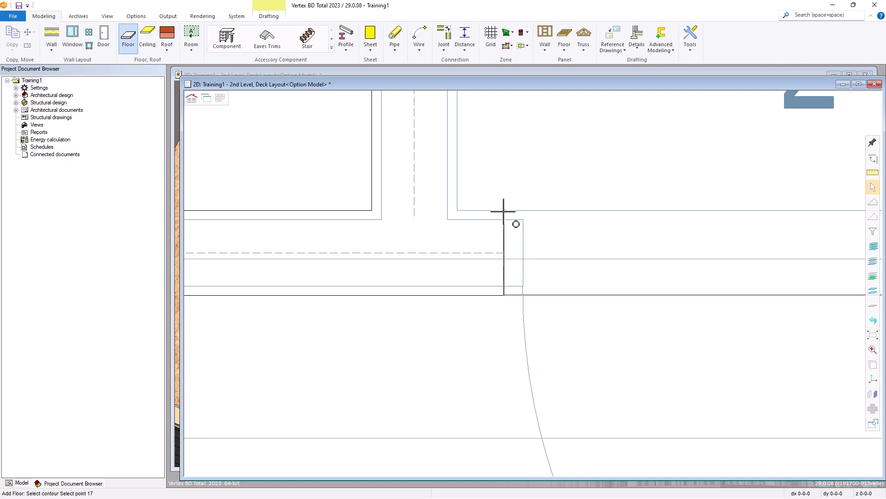
left_click(457, 210)
Step: Continue the hallway contour along the end wall to the opposite corner and around the first jamb of the 2-8 bedroom door there
scroll(531, 293, "down", 4)
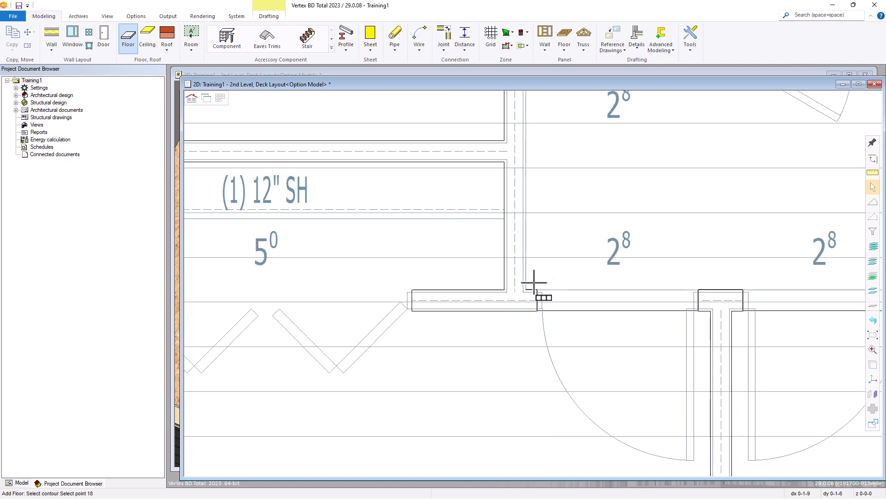
scroll(549, 245, "down", 2)
scroll(534, 277, "up", 3)
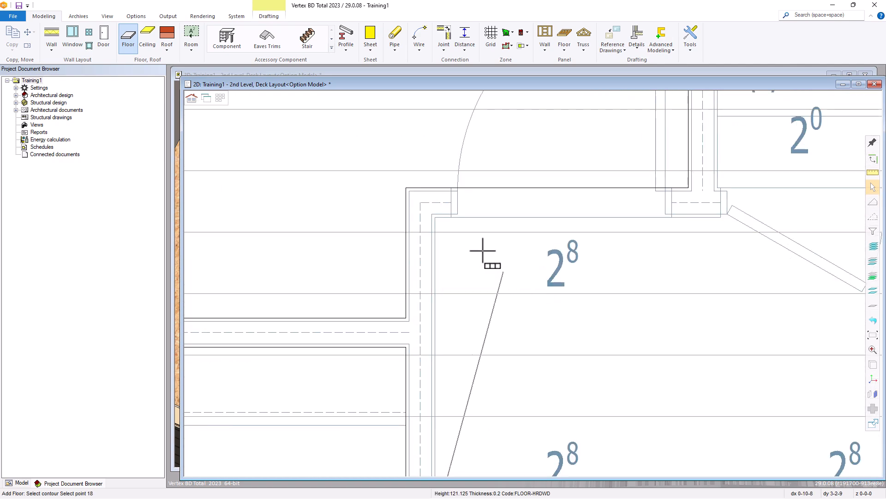
left_click(439, 218)
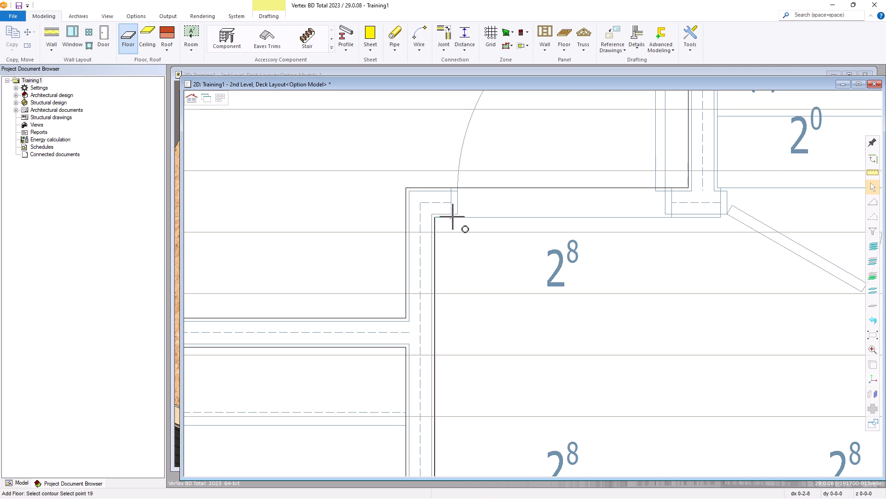
left_click(450, 189)
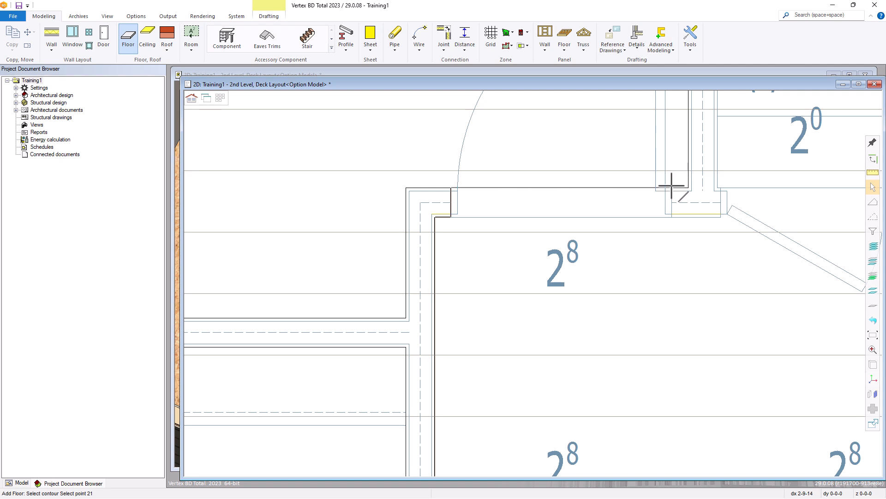
Step: Continue the hallway contour across the bedroom door opening and around the short wall between it and the 2-0 linen closet door
left_click(672, 188)
left_click(721, 216)
left_click(721, 188)
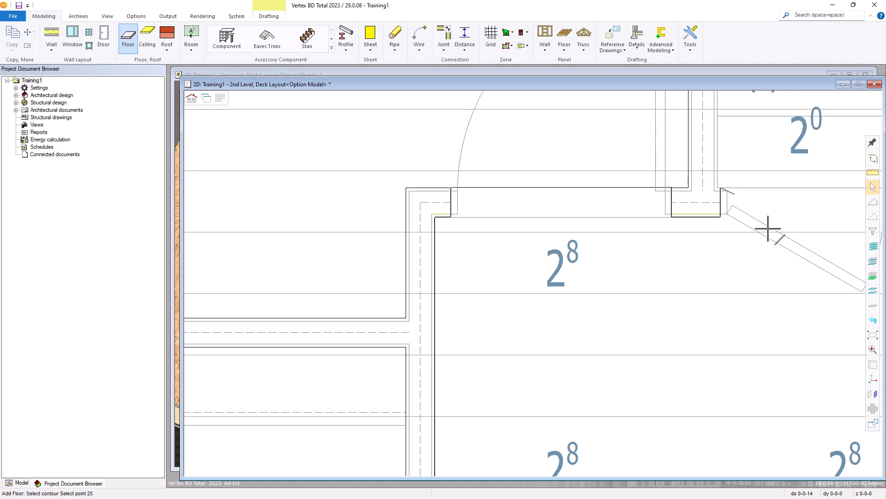
scroll(538, 281, "down", 3)
scroll(522, 296, "up", 3)
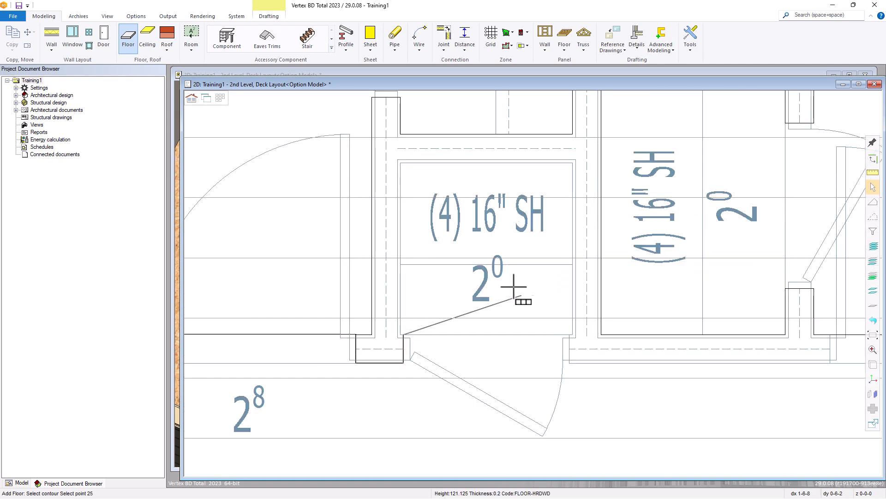
Step: Trace the hallway contour around the inside of the linen closet, along its side and back walls to the remaining front corner
left_click(402, 334)
left_click(400, 165)
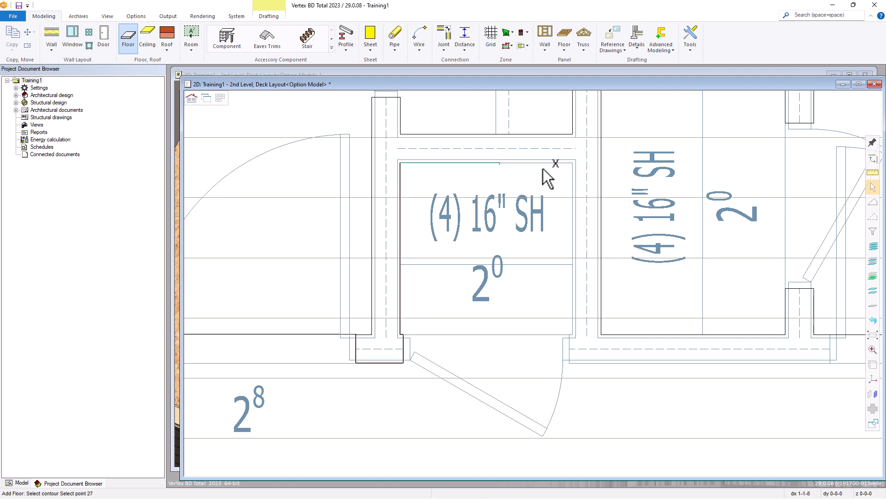
left_click(572, 163)
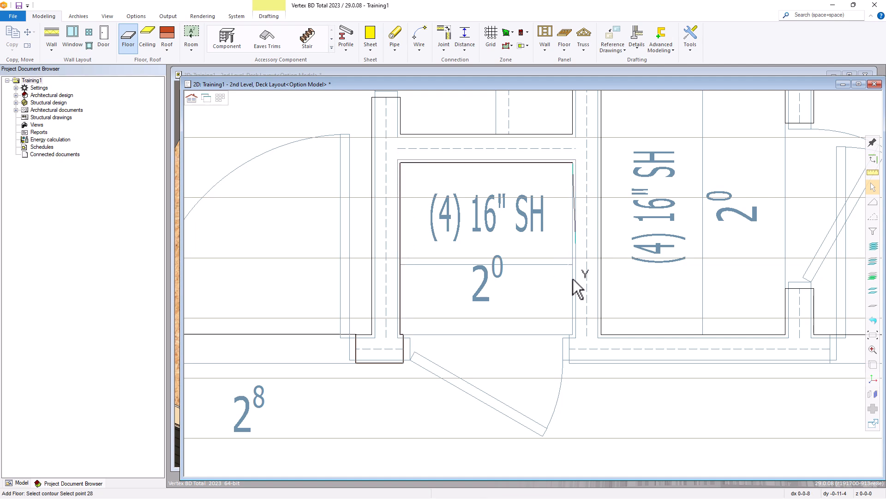
left_click(573, 335)
Step: Continue the hallway contour around the linen closet's remaining door jamb and along the hallway wall to the first bathroom's door jamb
left_click(568, 336)
left_click(569, 363)
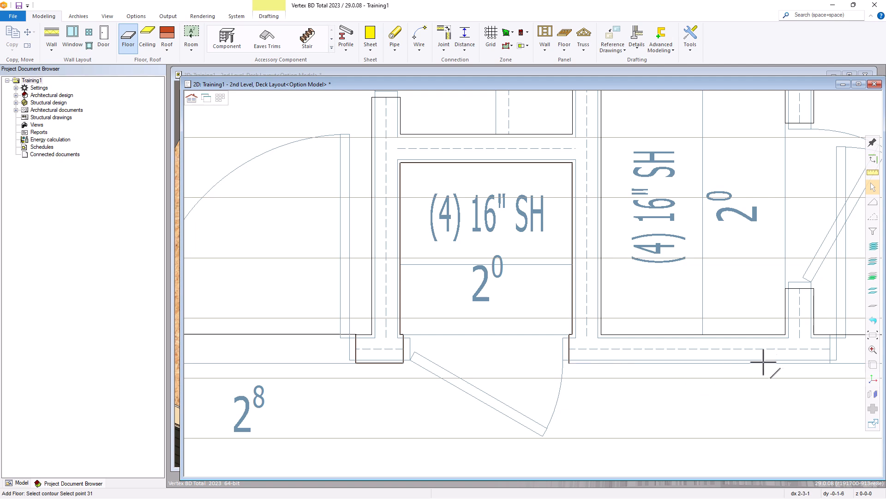
left_click(830, 363)
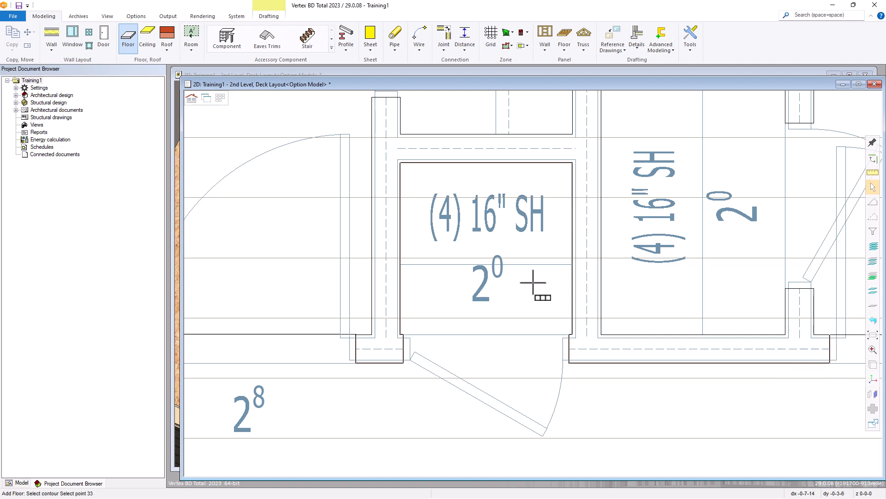
Step: Continue the hallway contour around the first bathroom door's far jamb to the 2-8 bedroom door wall, and complete the hardwood floor
scroll(539, 283, "down", 3)
scroll(534, 284, "up", 3)
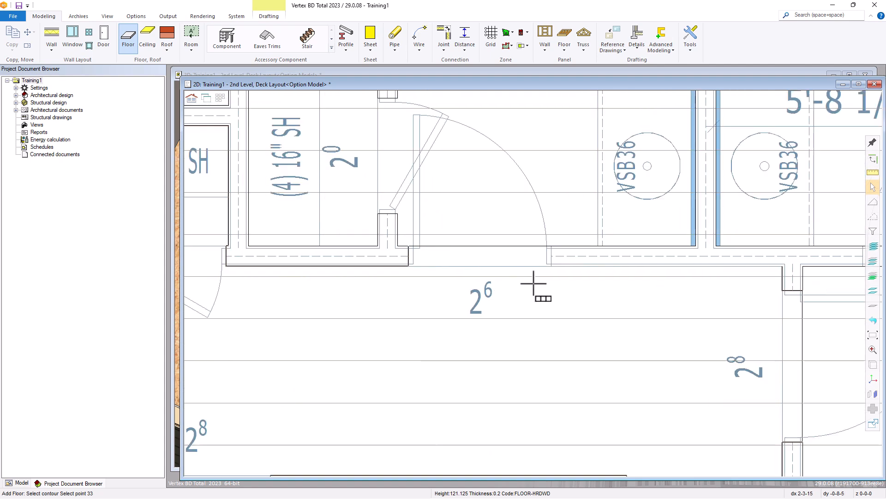
left_click(552, 246)
left_click(552, 266)
left_click(782, 266)
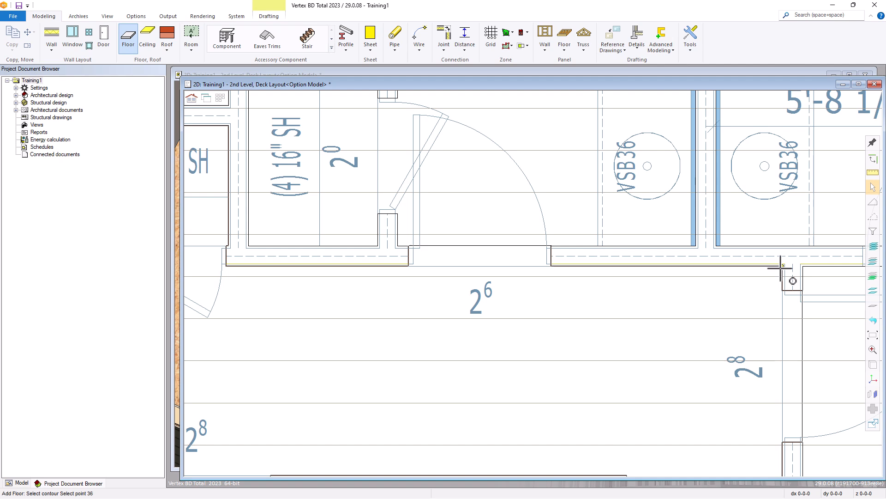
middle_click(618, 344)
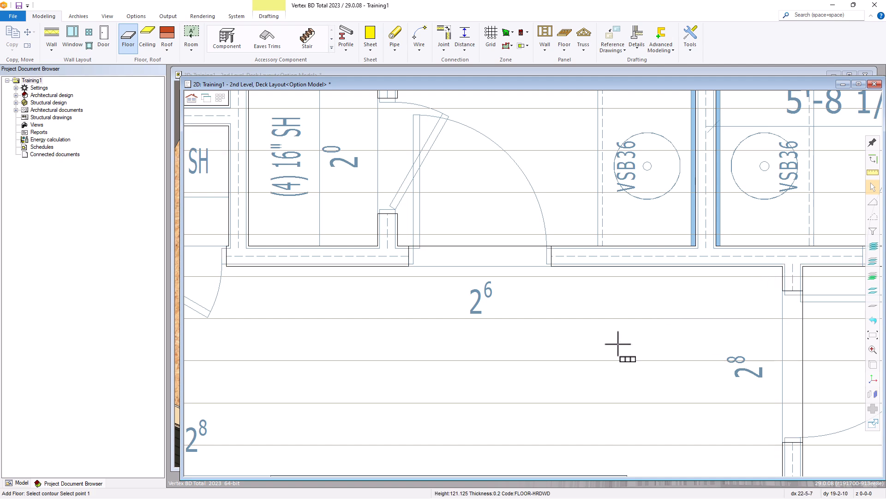
middle_click(619, 344)
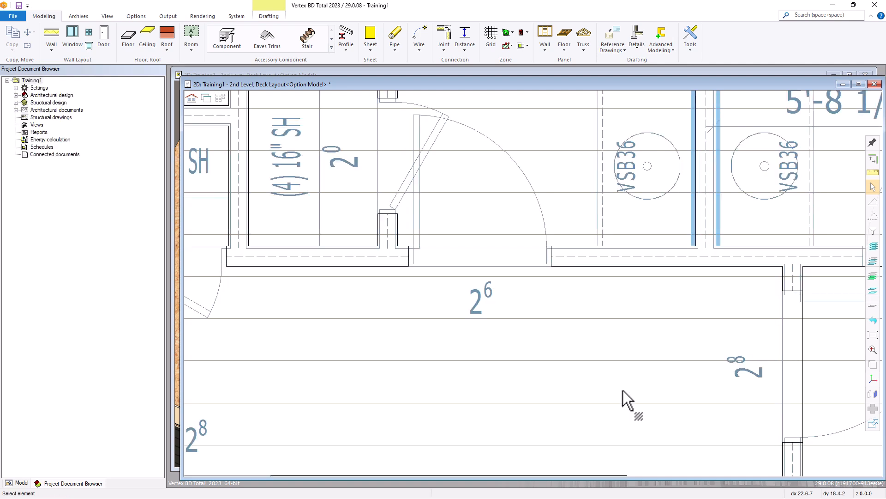
Step: Examine the second level's finished carpet, tile and hardwood floors in the 3D model from several angles
key("ctrl+Tab")
middle_click_drag(637, 409, 525, 274)
scroll(524, 273, "down", 4)
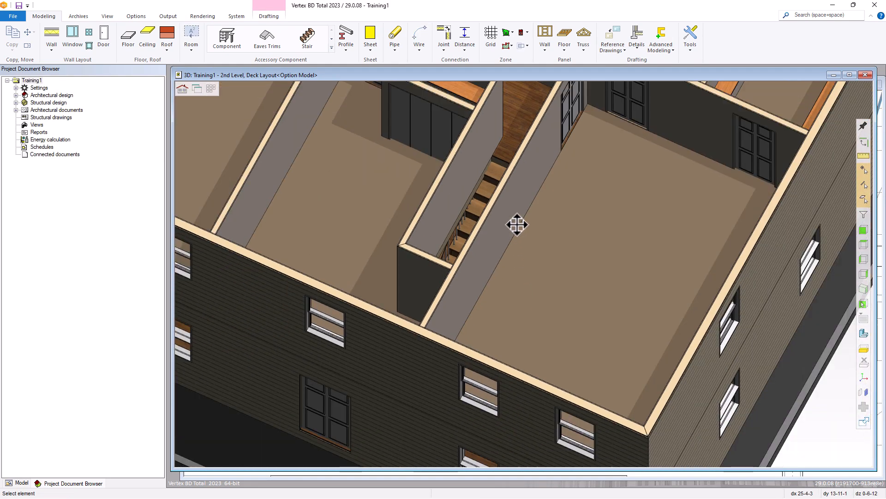
scroll(518, 230, "down", 3)
scroll(506, 189, "up", 5)
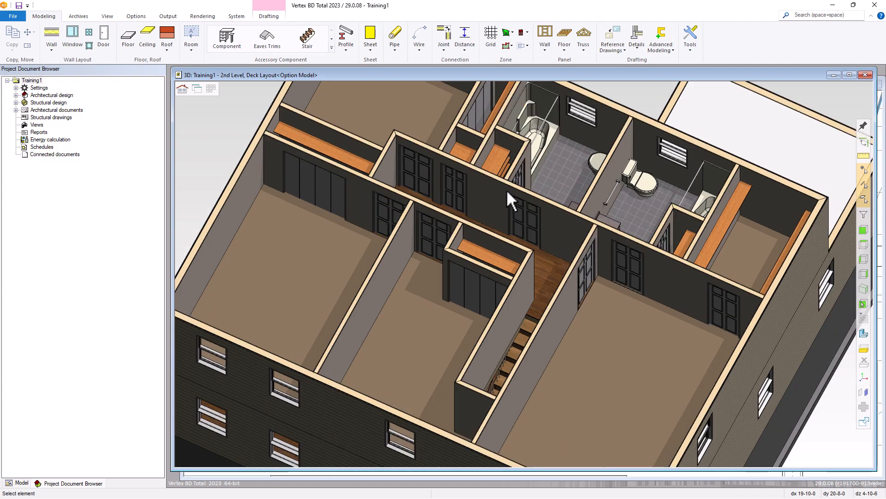
middle_click_drag(526, 277, 632, 279)
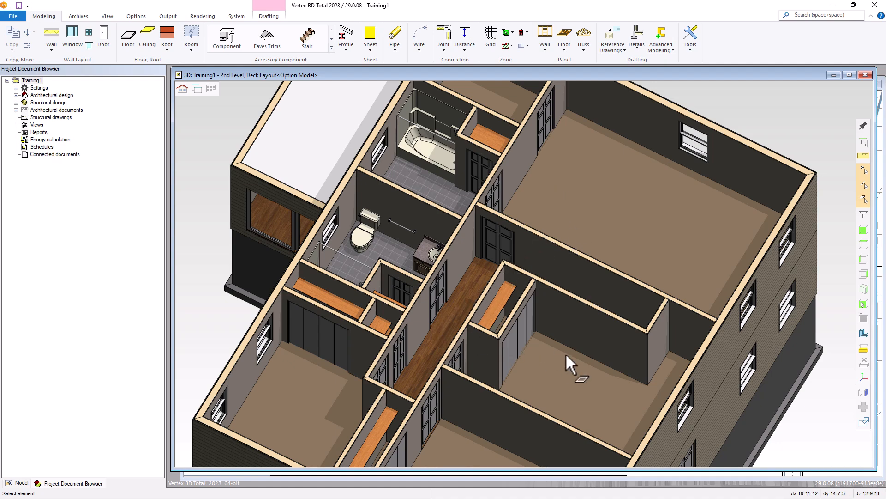
middle_click_drag(566, 353, 475, 361)
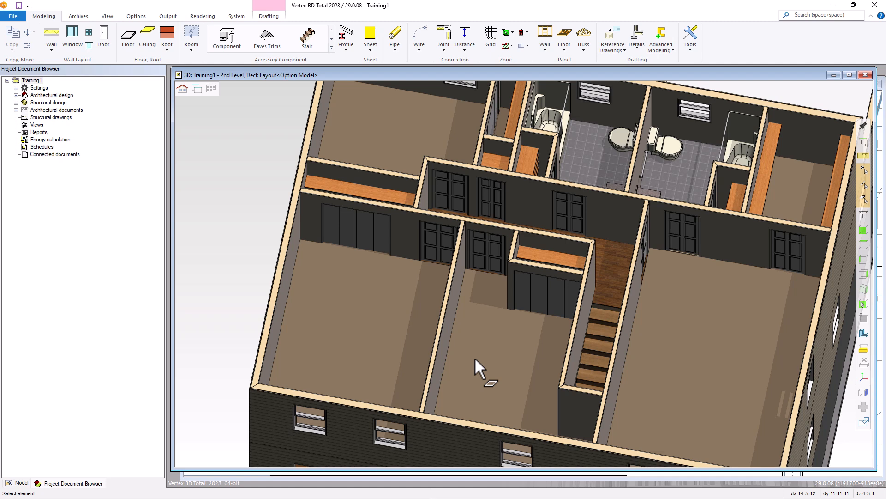
Step: Return to the 2D plan and load the 2nd Level, Ceiling Layout drawing and model pair
key("ctrl+Tab")
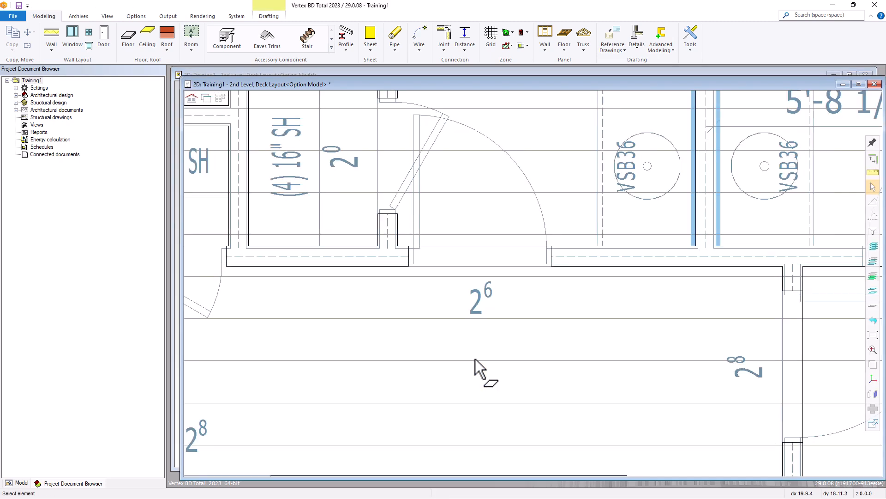
key("Home")
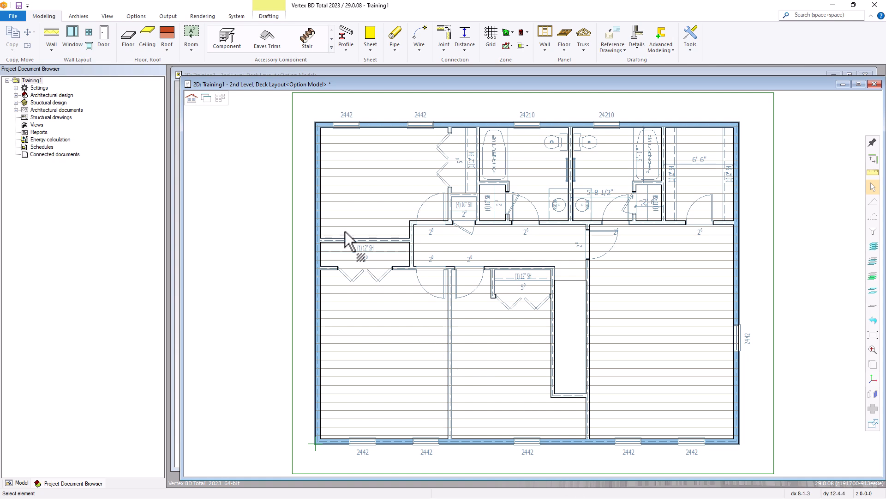
left_click(221, 98)
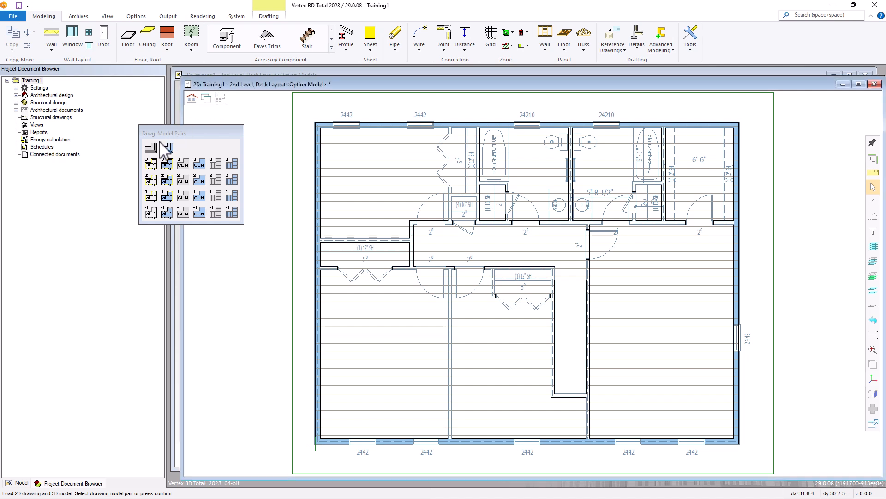
left_click(186, 180)
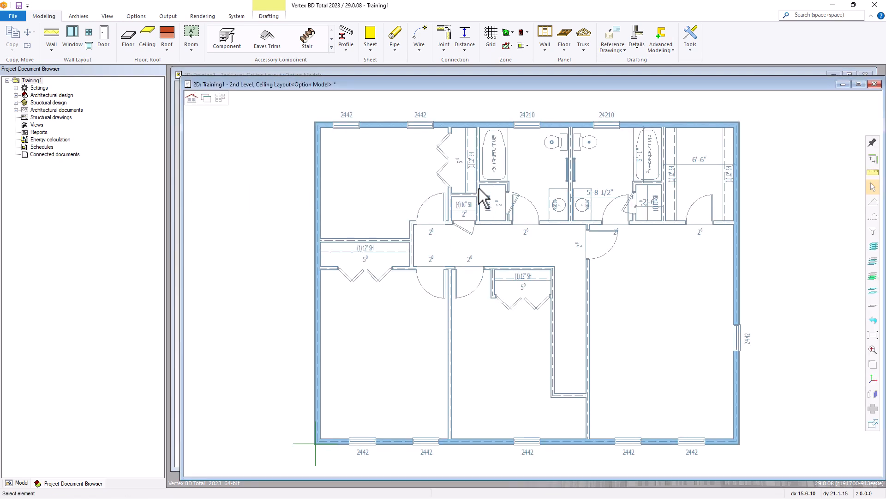
Step: Start adding a ceiling with the 1/2 CD Drywall structure, also looking through the Ceilings - C/C structures
left_click(151, 35)
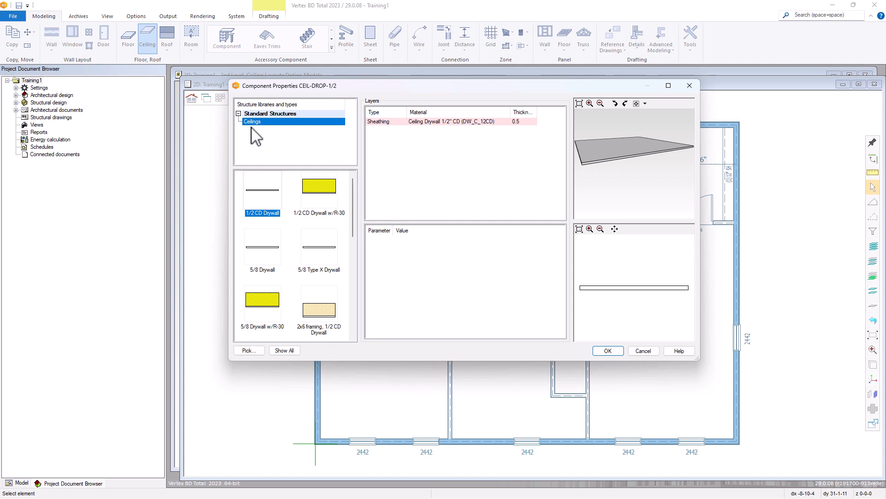
left_click(266, 206)
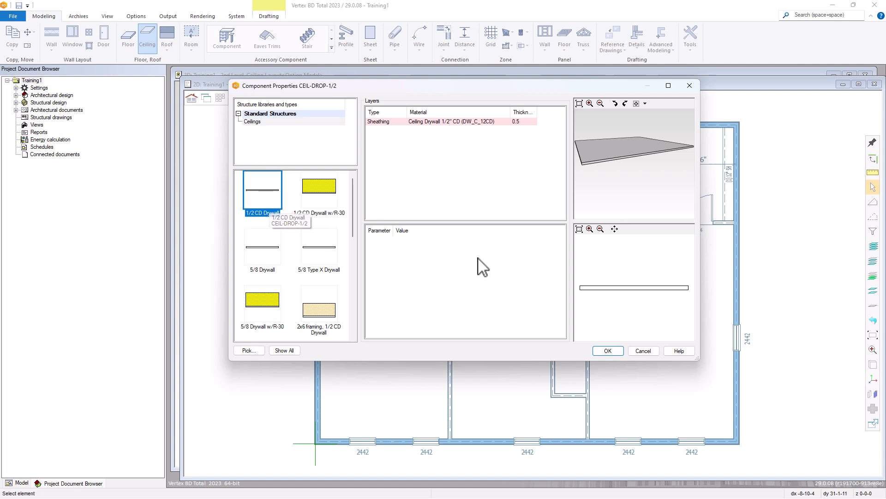
left_click(605, 353)
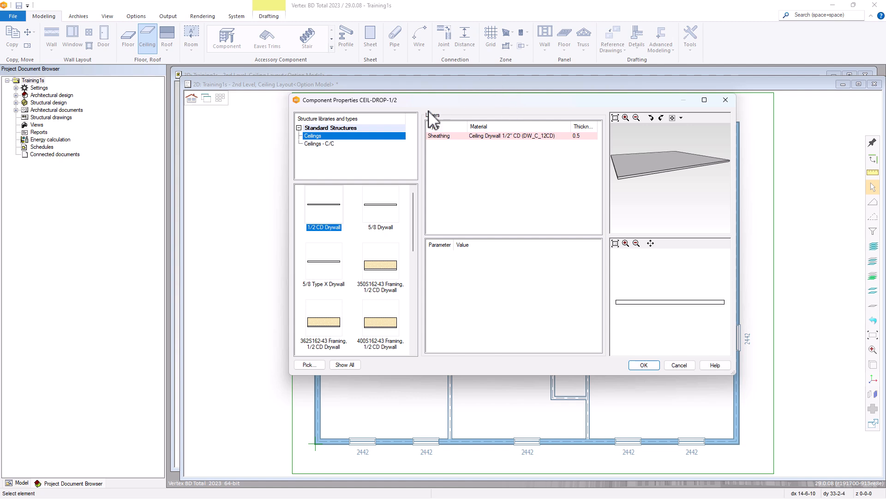
left_click(323, 144)
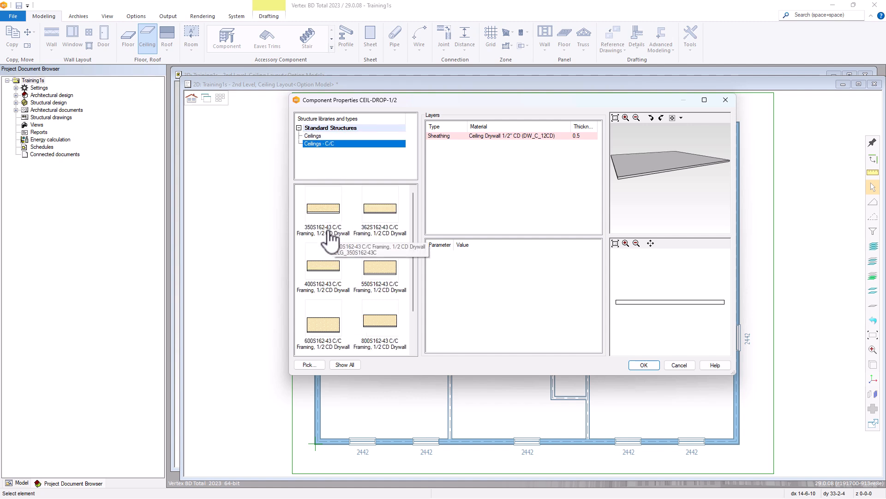
left_click(316, 138)
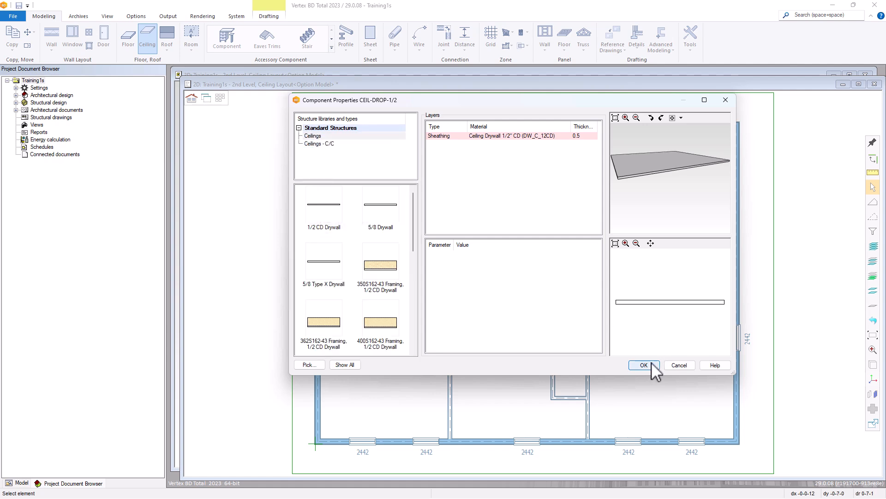
left_click(644, 364)
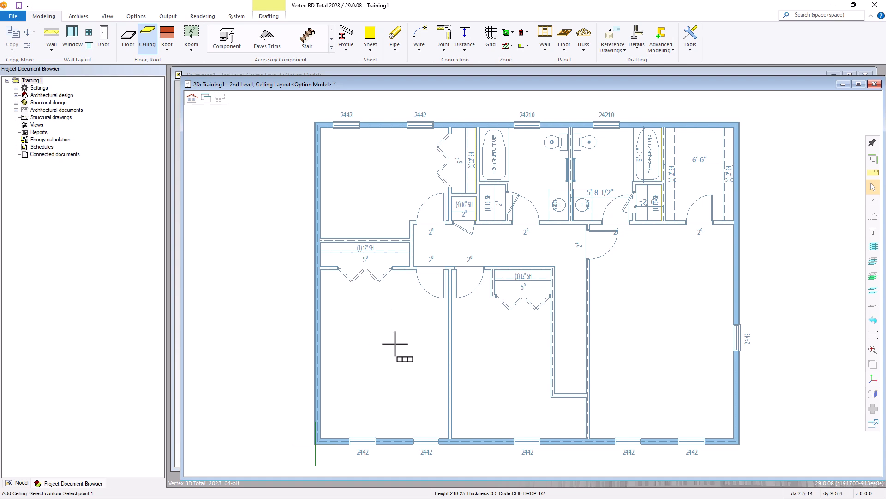
middle_click_drag(443, 331, 418, 347)
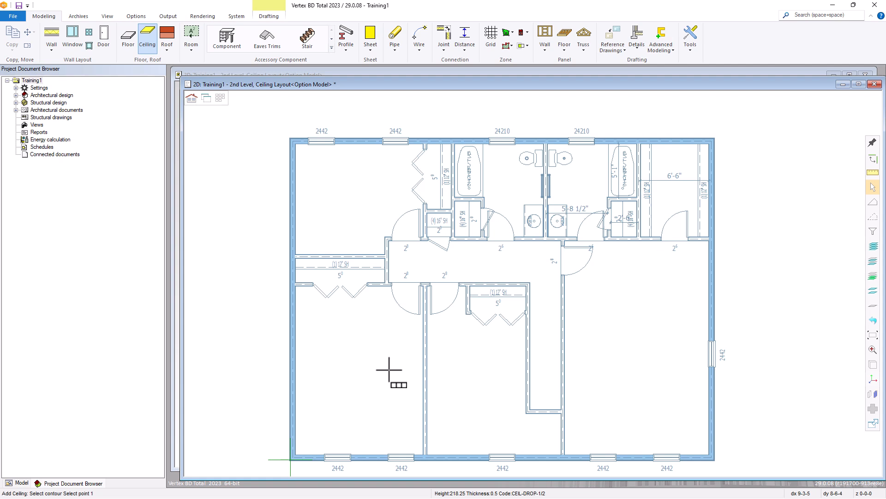
scroll(322, 439, "up", 3)
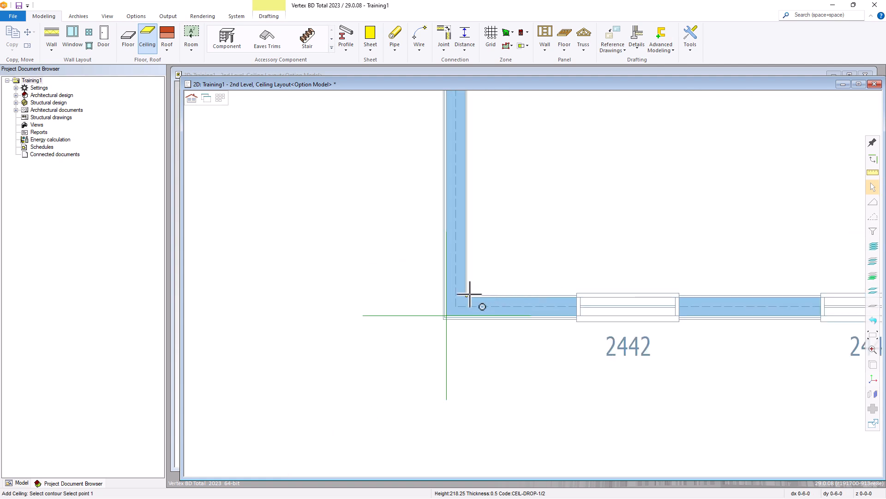
left_click(467, 296)
scroll(536, 282, "down", 4)
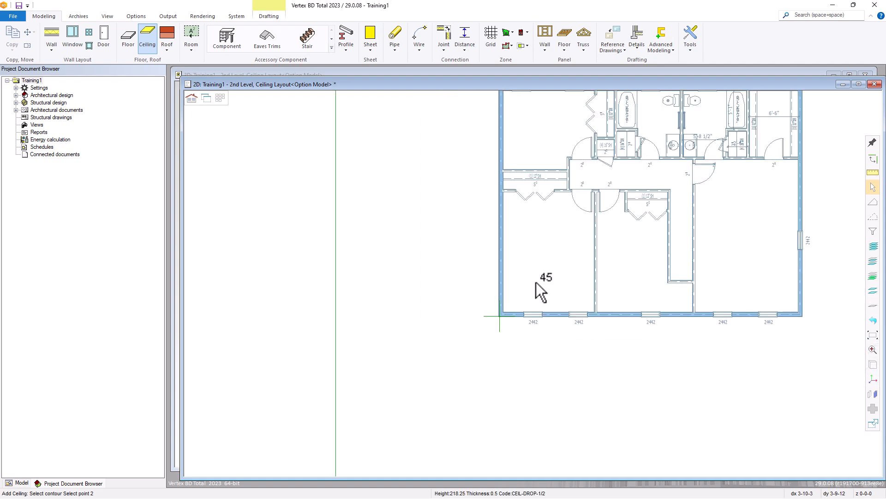
scroll(566, 212, "up", 5)
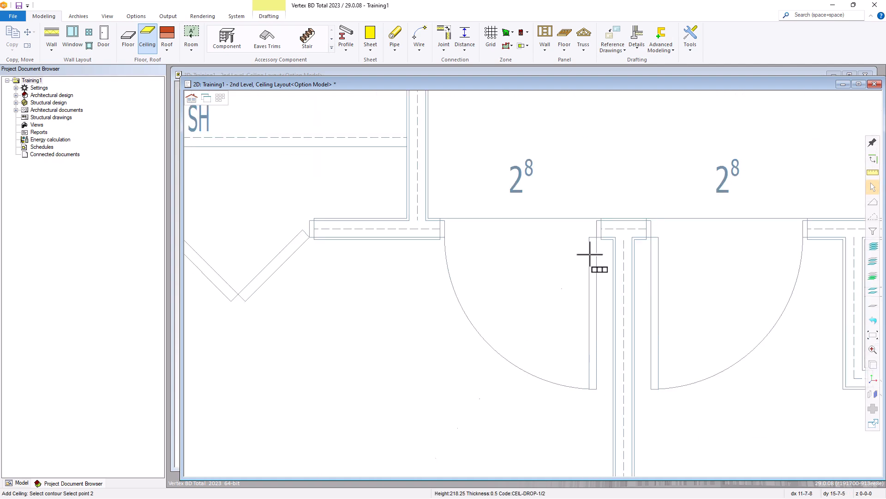
left_click(614, 240)
Step: Set the ceiling's locating height to the 2nd-Ceiling 3D level with an offset of 0
right_click(525, 273)
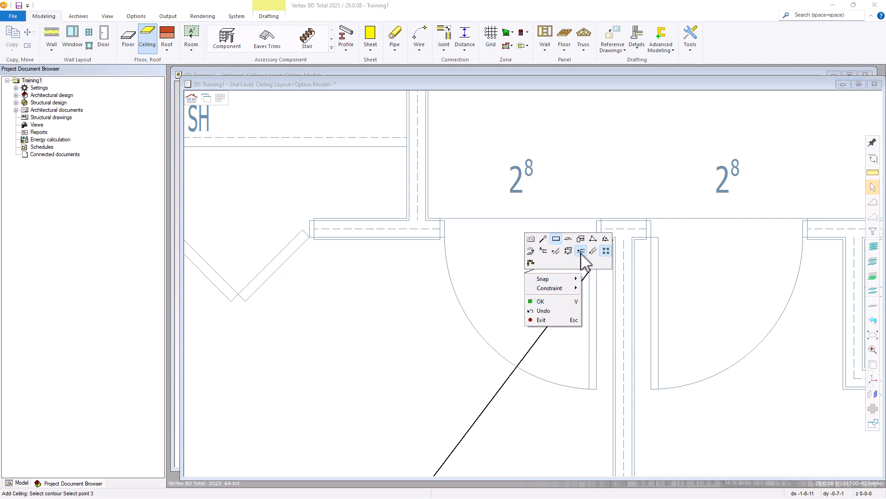
left_click(544, 251)
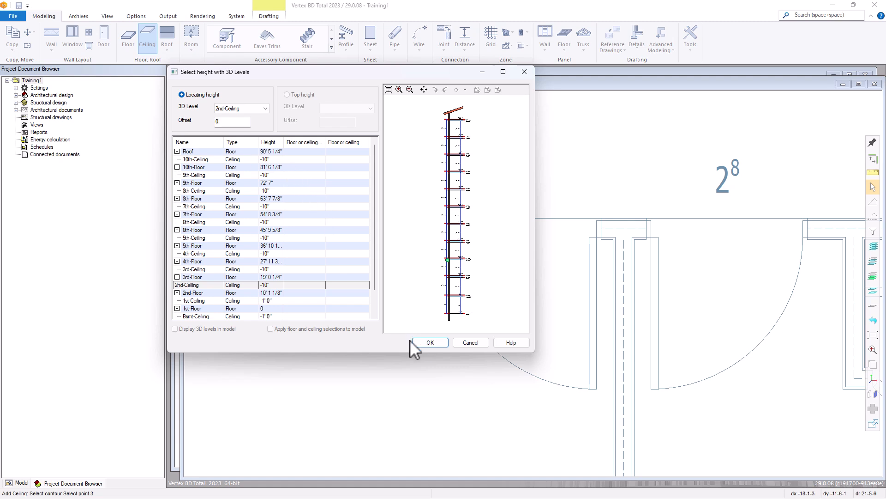
left_click(426, 342)
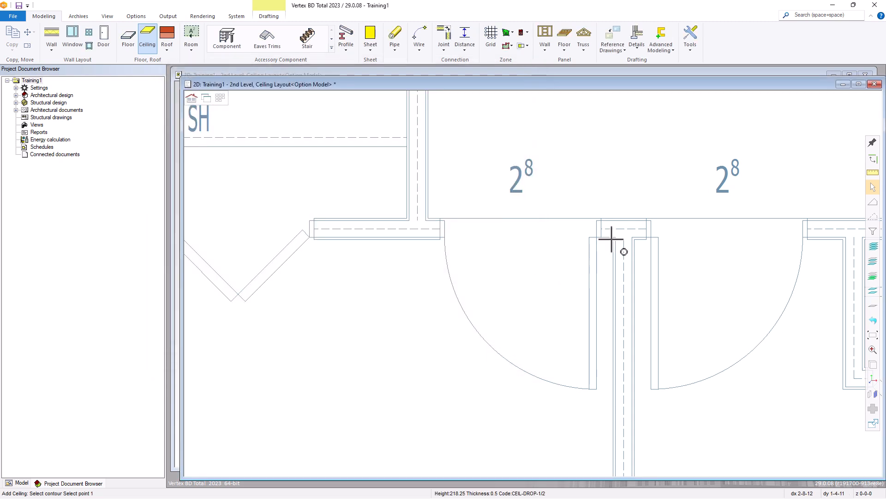
Step: Add a rectangular drywall ceiling over the plan's lower-left bedroom, from its outer wall corner to the opposite corner beside the 2-8 door
scroll(590, 306, "down", 6)
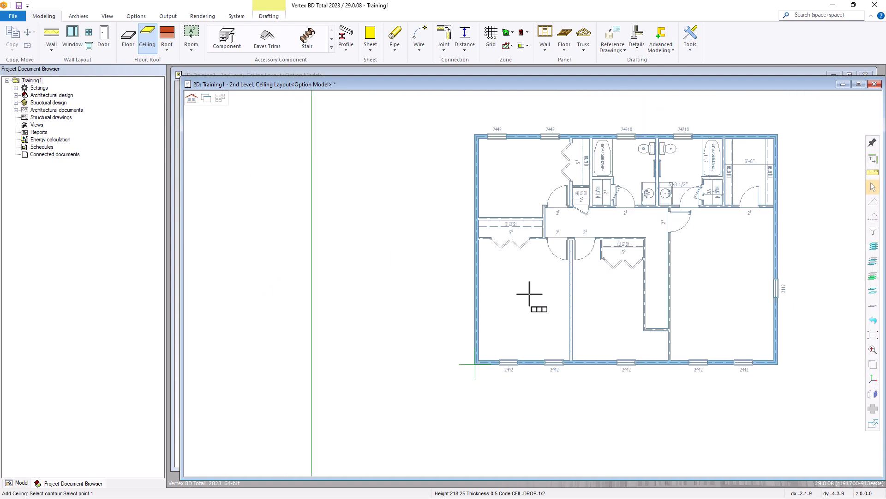
scroll(500, 356, "up", 6)
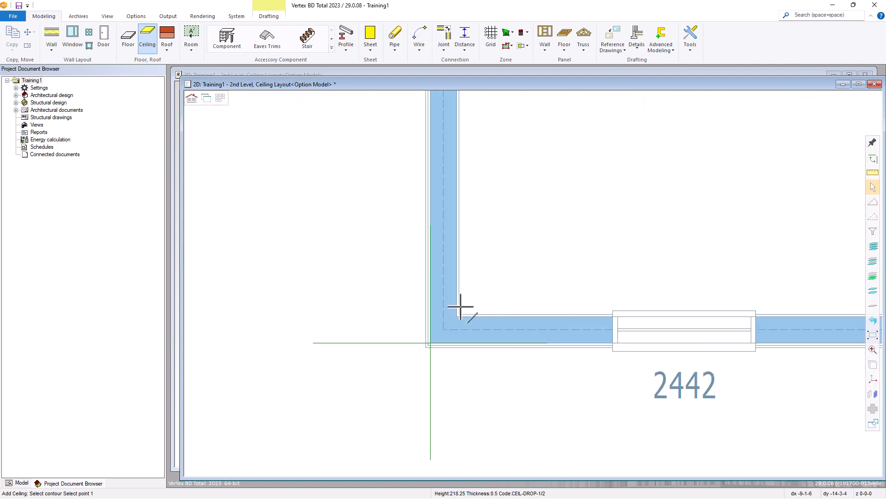
left_click(460, 314)
scroll(551, 283, "down", 3)
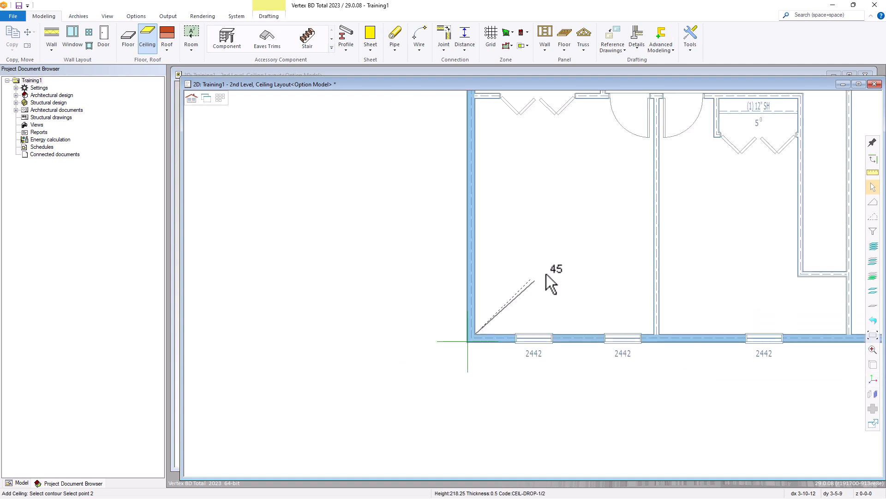
scroll(652, 109, "up", 3)
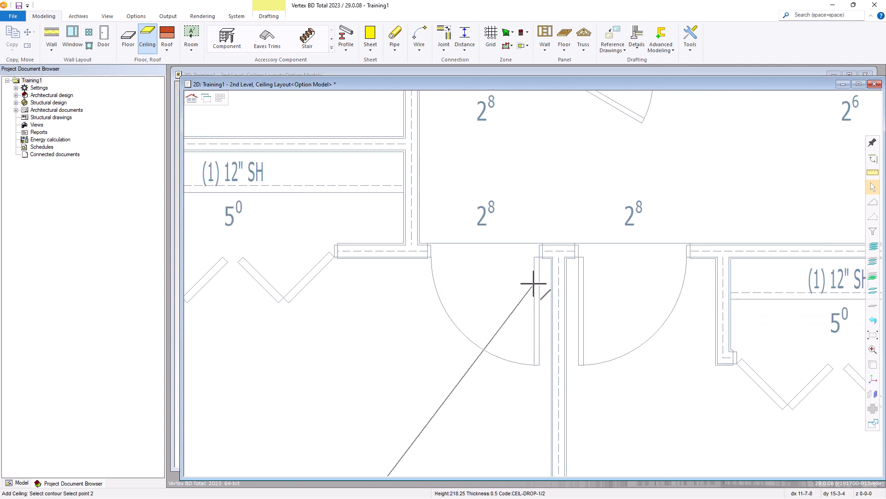
left_click(550, 261)
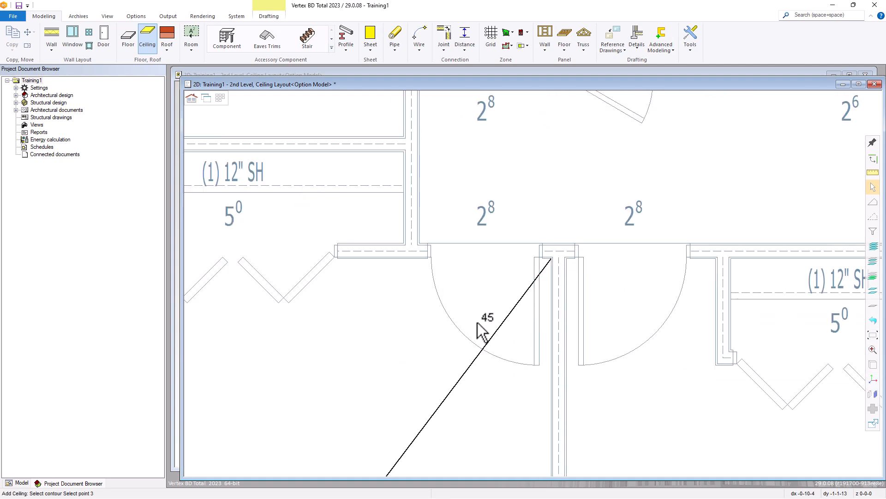
right_click(469, 289)
mouse_move(489, 296)
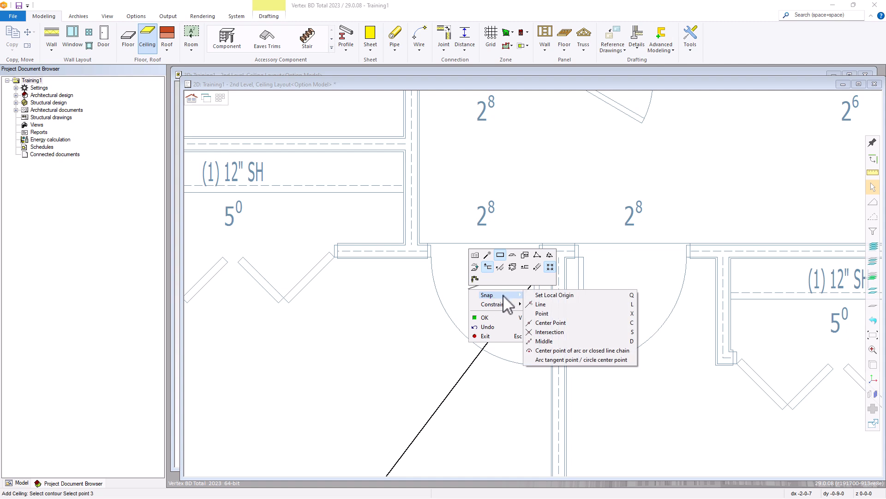
left_click(498, 317)
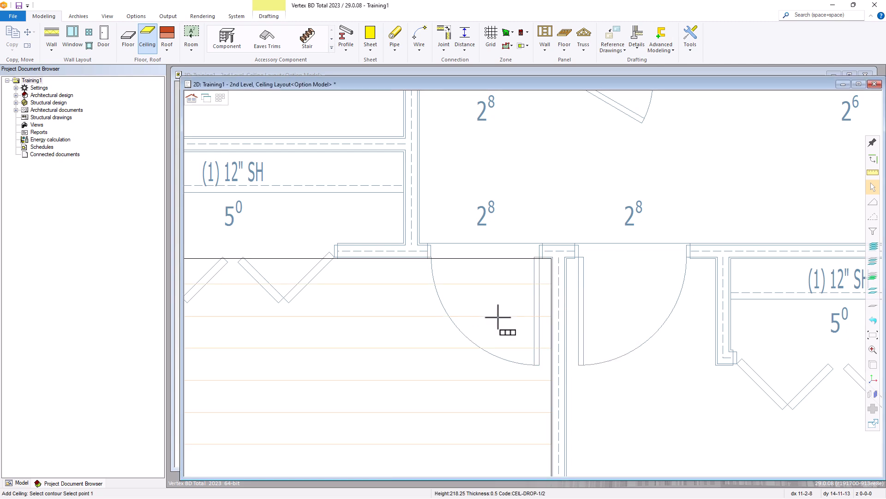
Step: Add a rectangular drywall ceiling over the 5-0 closet between the two left bedrooms, from its upper-left inner corner to the opposite corner
scroll(398, 234, "down", 2)
scroll(376, 227, "up", 2)
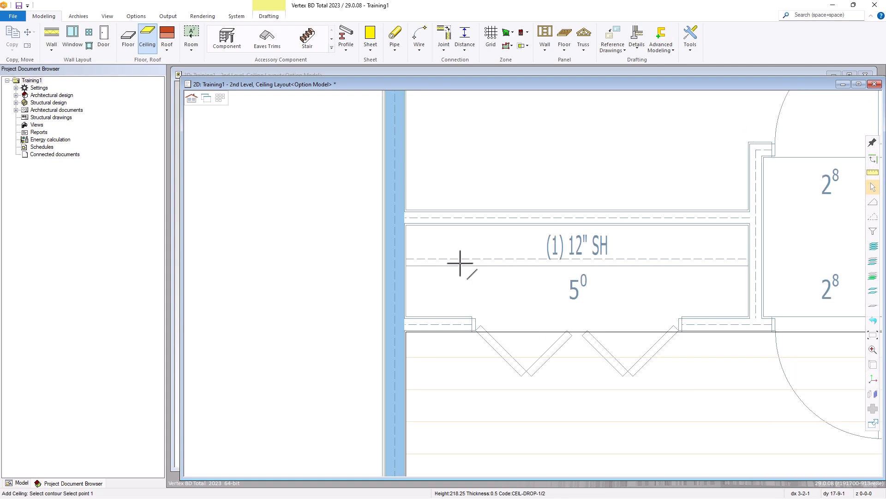
left_click(407, 226)
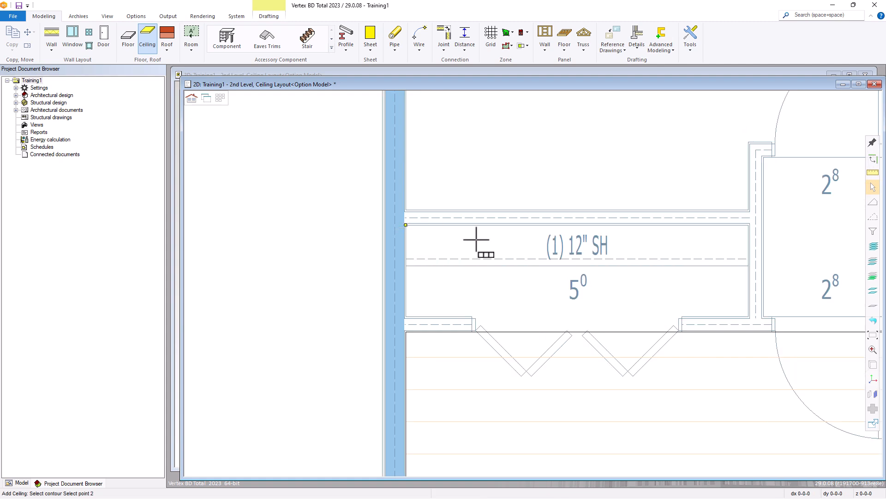
left_click(748, 315)
right_click(730, 298)
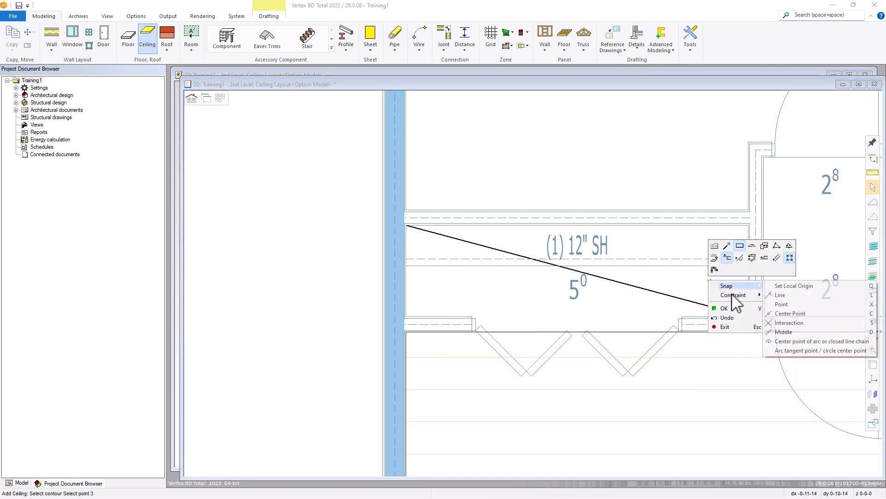
left_click(735, 311)
scroll(697, 293, "down", 3)
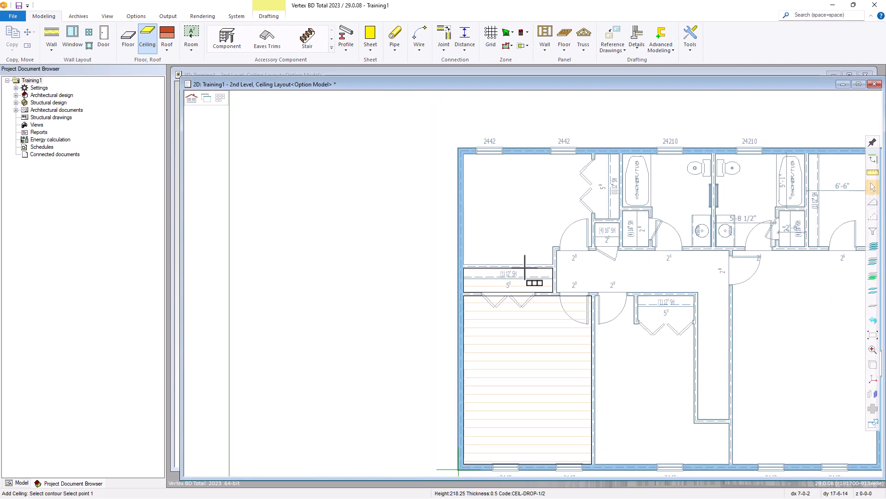
Step: Add a rectangular drywall ceiling over the middle bedroom's 5-0 closet, corner to opposite corner
scroll(639, 396, "down", 1)
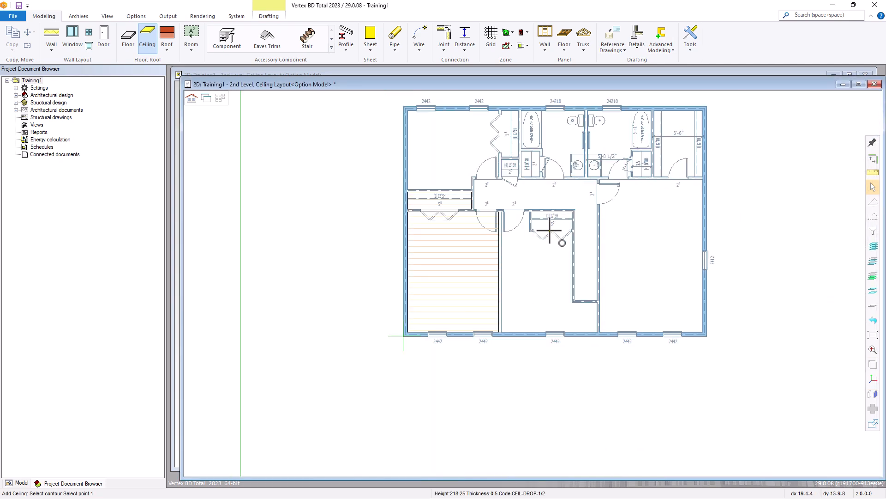
scroll(549, 230, "up", 3)
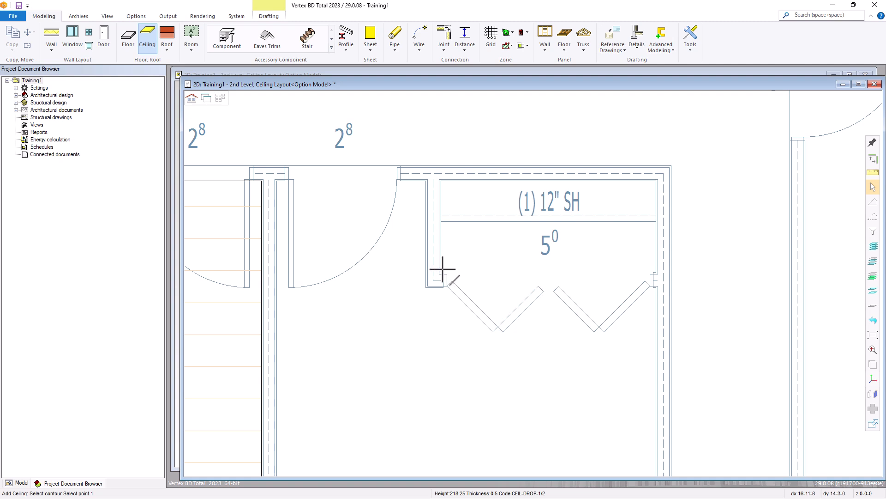
left_click(442, 273)
left_click(652, 187)
right_click(597, 259)
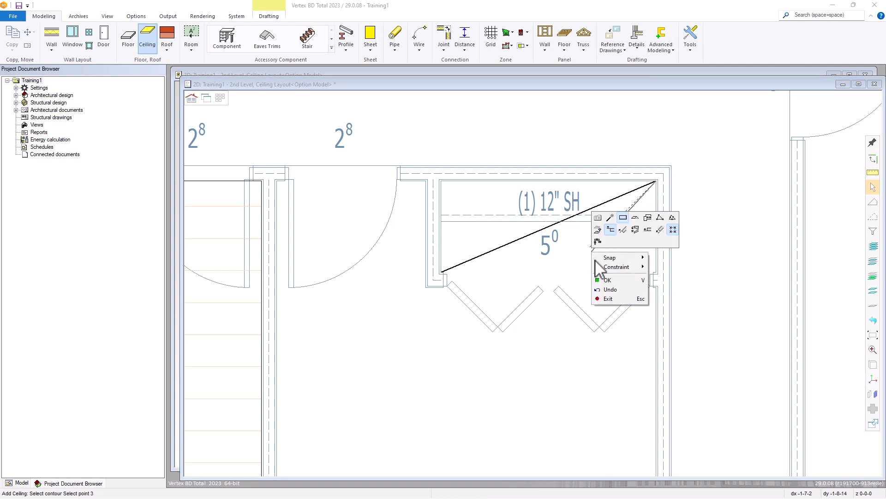
left_click(608, 280)
Step: Start the middle bedroom's ceiling outline at the corner beside its 2-8 door, following the closet wall and front to the right-hand wall
scroll(548, 300, "down", 5)
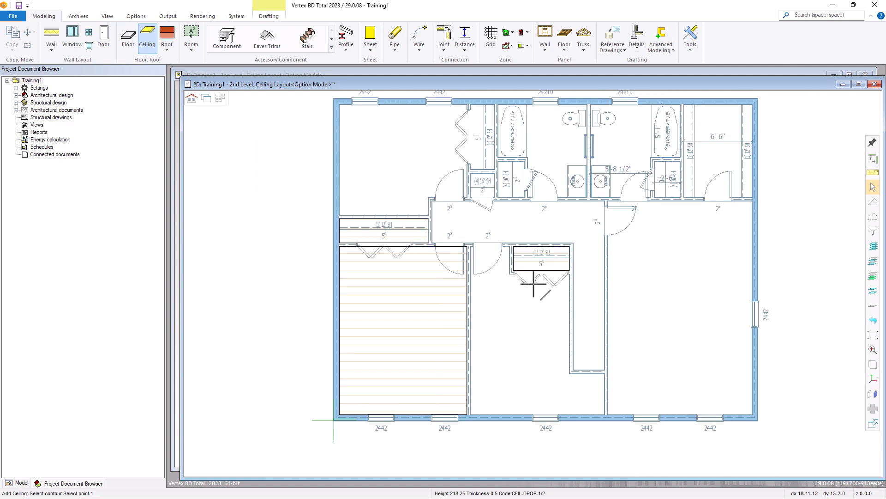
scroll(540, 369, "up", 2)
scroll(531, 283, "up", 2)
scroll(500, 194, "down", 2)
scroll(525, 259, "up", 2)
scroll(534, 284, "up", 2)
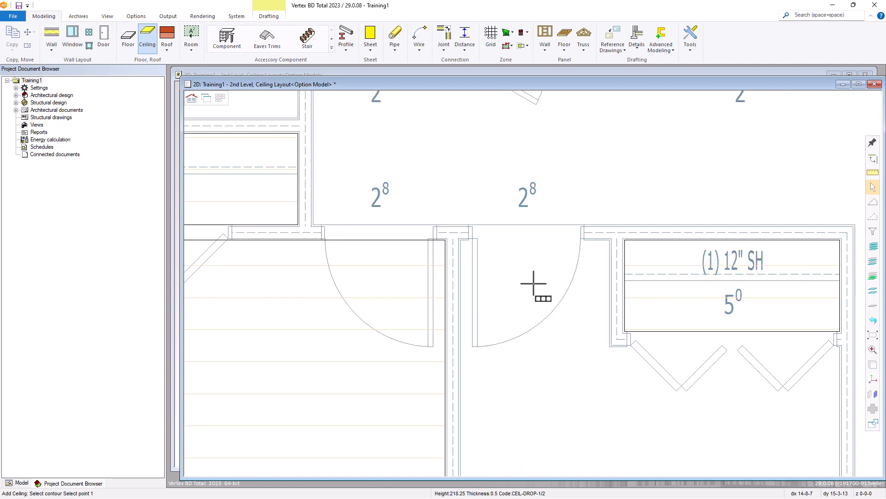
left_click(462, 242)
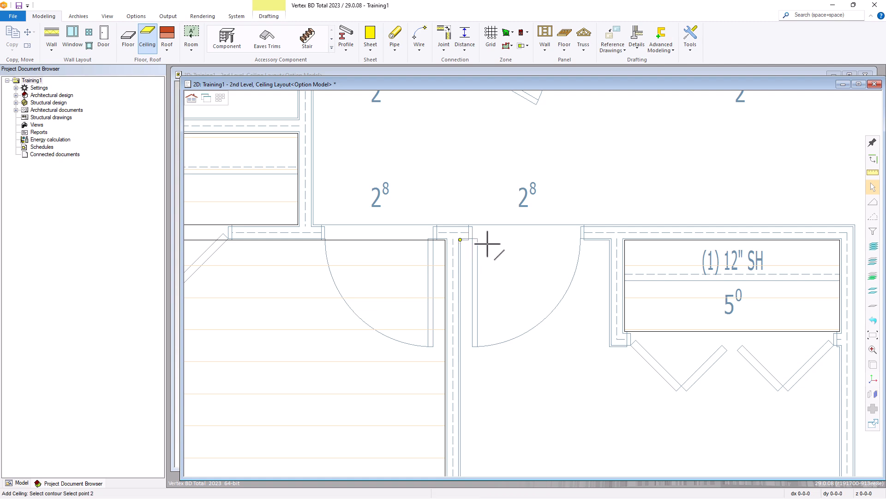
left_click(608, 240)
left_click(609, 345)
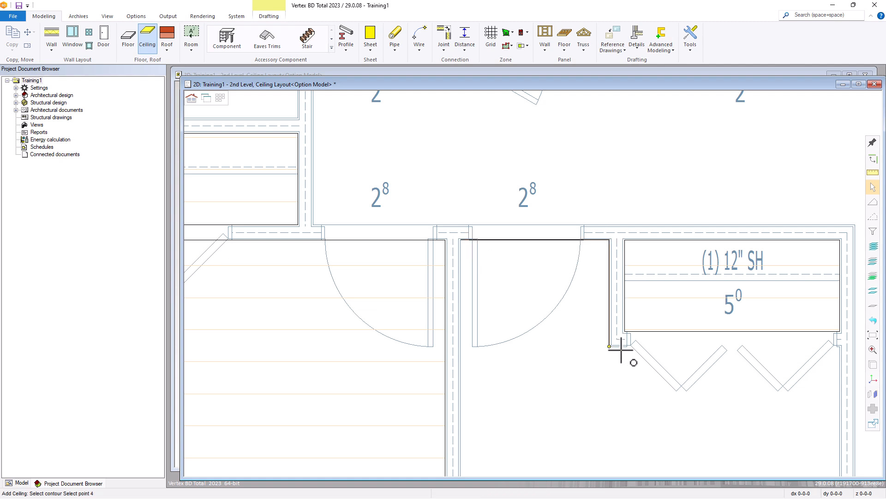
scroll(850, 362, "up", 3)
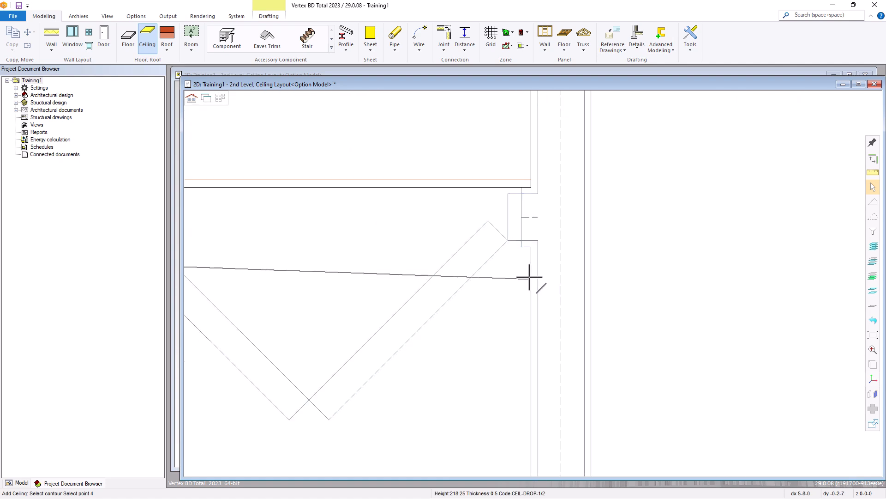
left_click(529, 253)
Step: Continue the middle bedroom's ceiling outline around the wall jog and down to the lower-right corner at the exterior wall
scroll(531, 291, "down", 3)
scroll(534, 284, "down", 2)
scroll(530, 283, "up", 6)
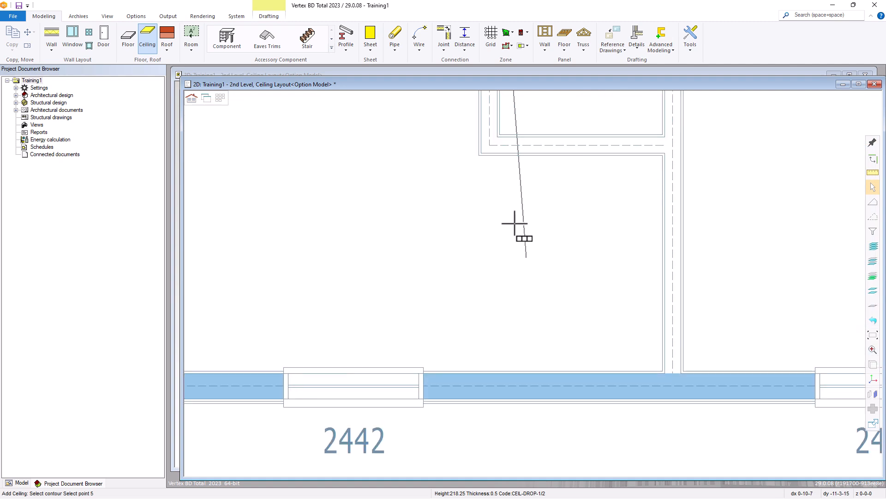
left_click(479, 156)
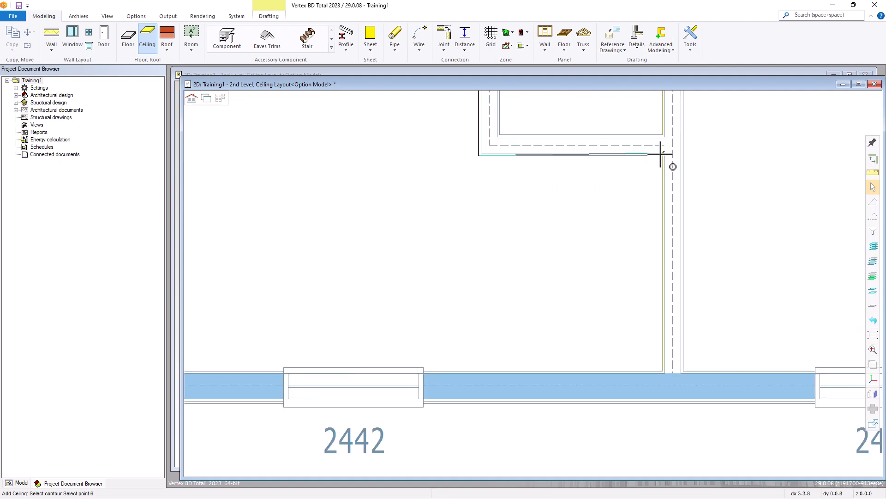
left_click(662, 156)
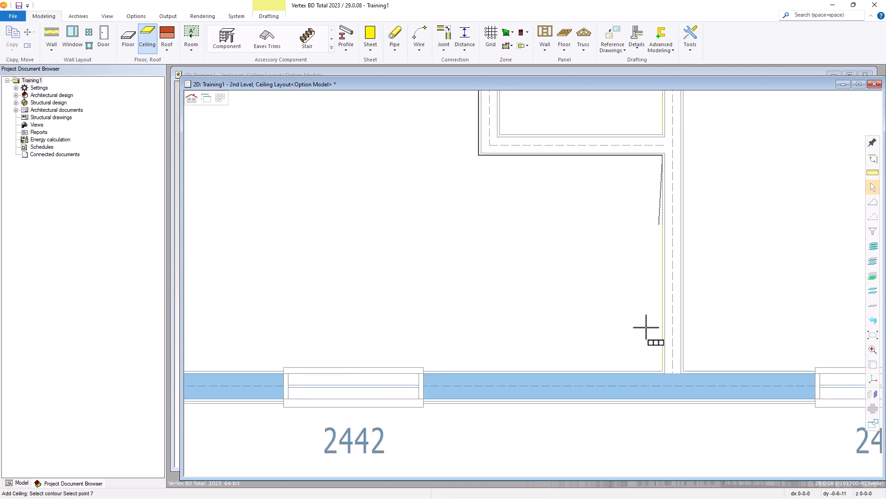
left_click(662, 370)
Step: Close the middle bedroom's ceiling outline through its lower-left corner back to the start point and create the ceiling
scroll(524, 297, "down", 2)
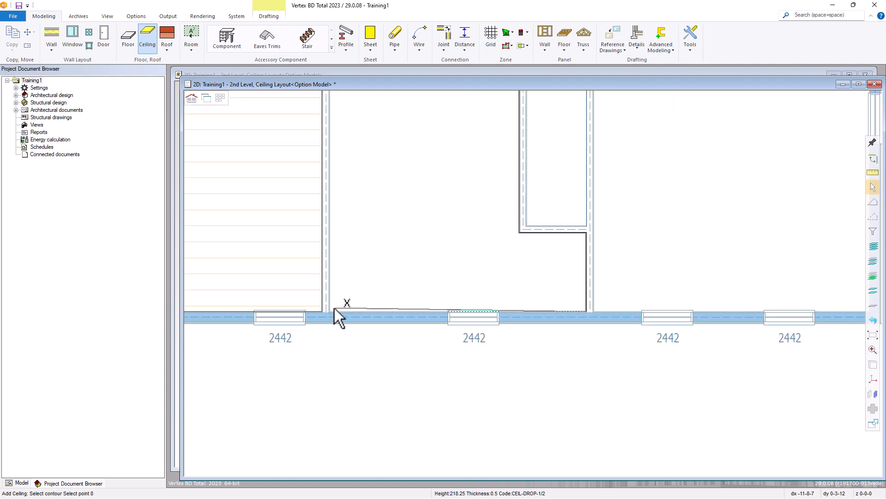
scroll(334, 308, "up", 2)
left_click(530, 293)
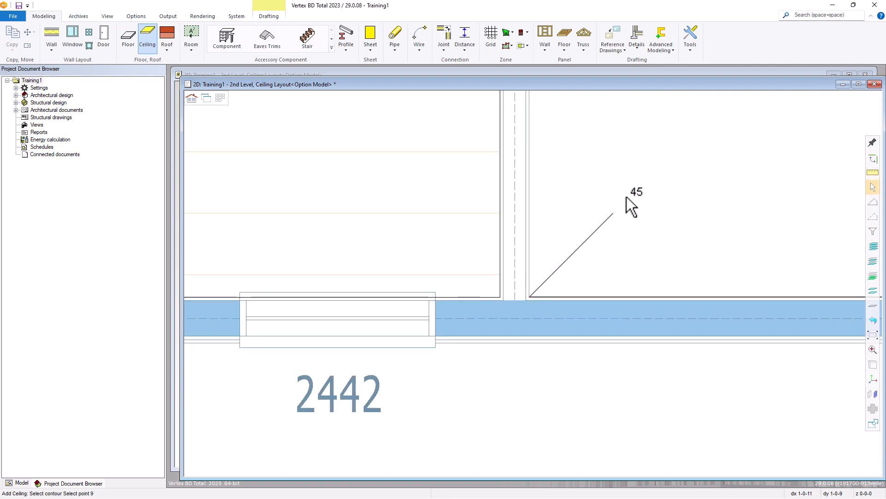
scroll(537, 282, "down", 2)
scroll(537, 282, "down", 2)
scroll(537, 283, "up", 5)
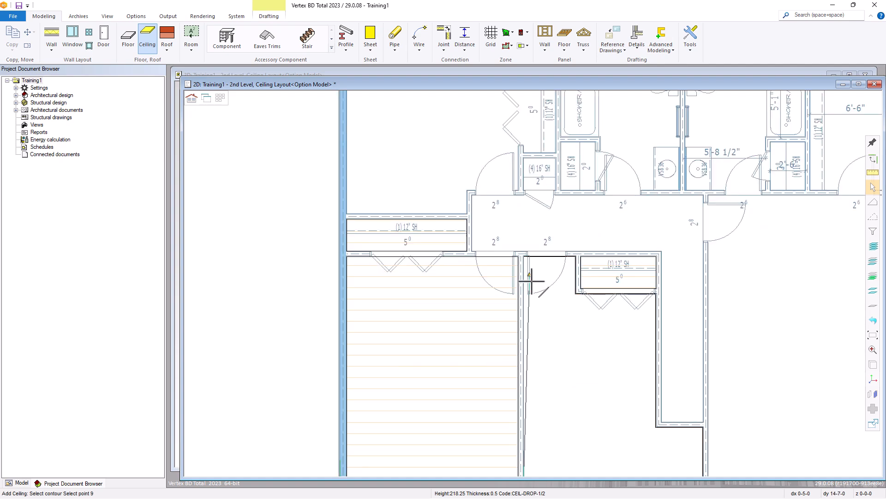
left_click(511, 216)
middle_click(606, 300)
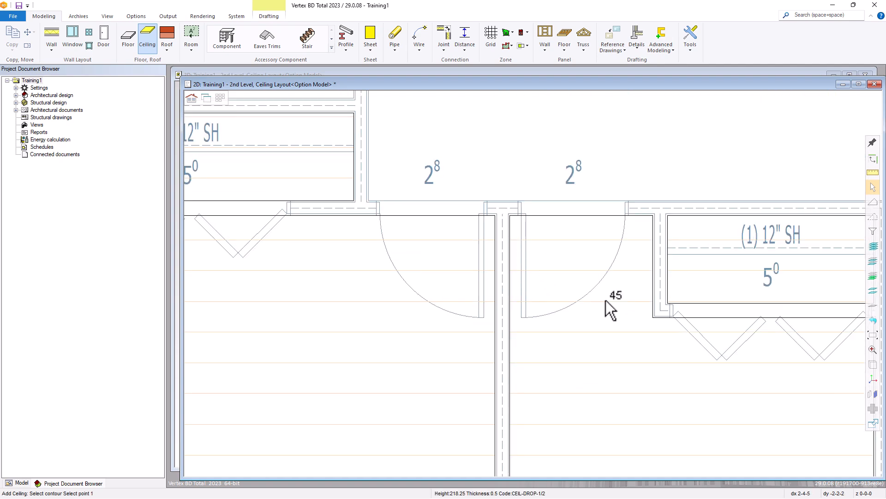
Step: Add a rectangular drywall ceiling over the large right-hand bedroom, from its lower-left inner corner to the upper-right corner
scroll(621, 340, "down", 3)
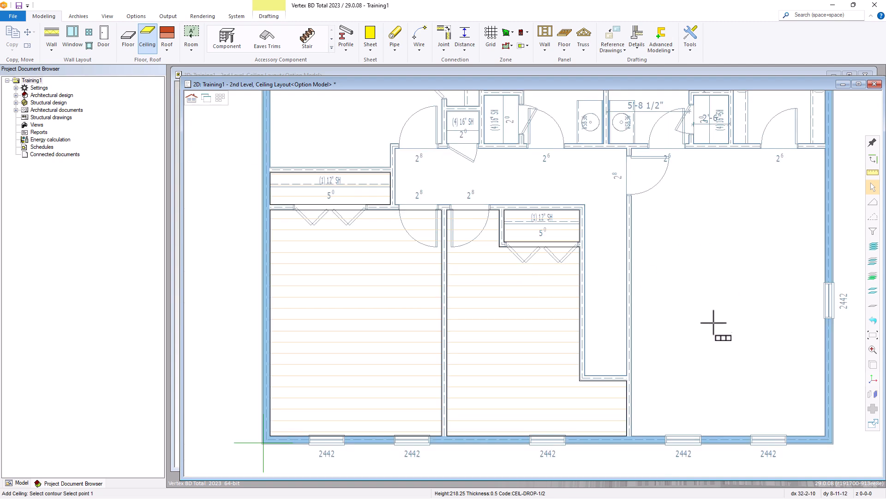
scroll(661, 434, "up", 3)
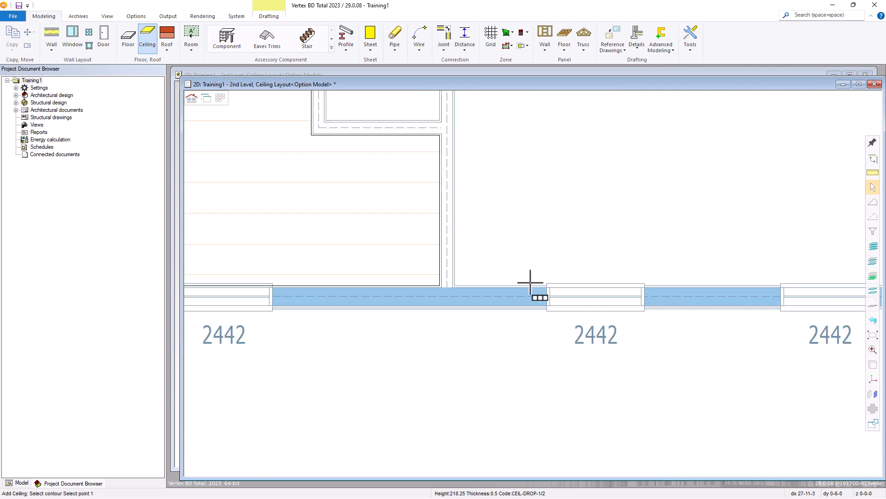
left_click(457, 286)
scroll(534, 283, "down", 2)
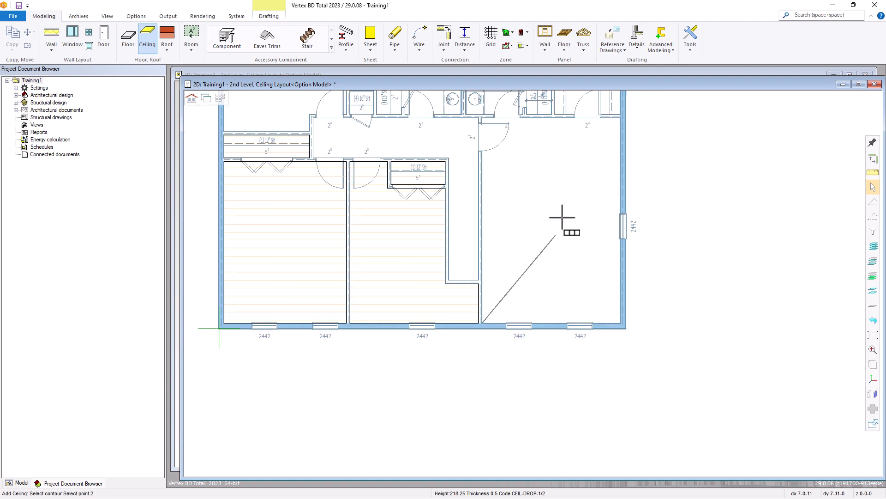
scroll(600, 122, "up", 5)
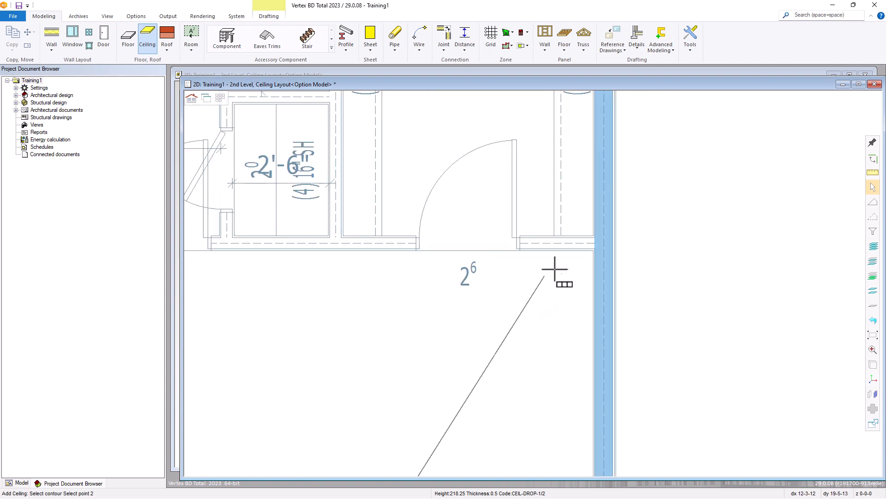
left_click(592, 251)
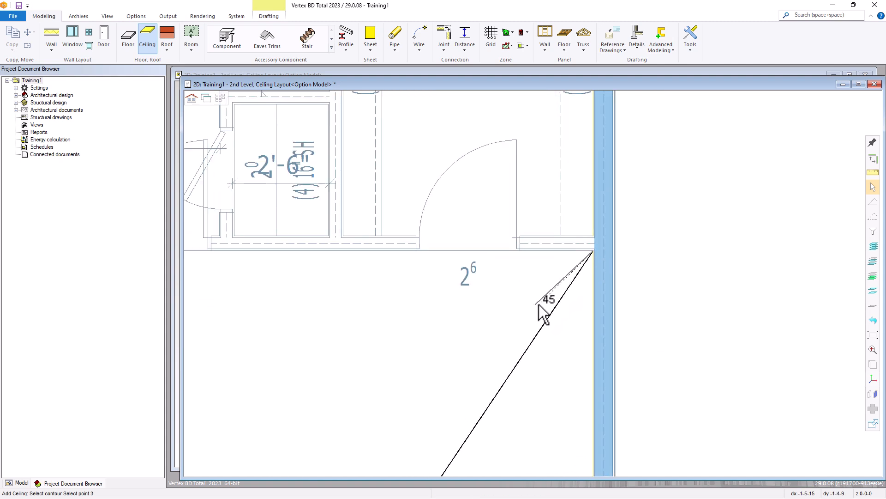
left_click(530, 306)
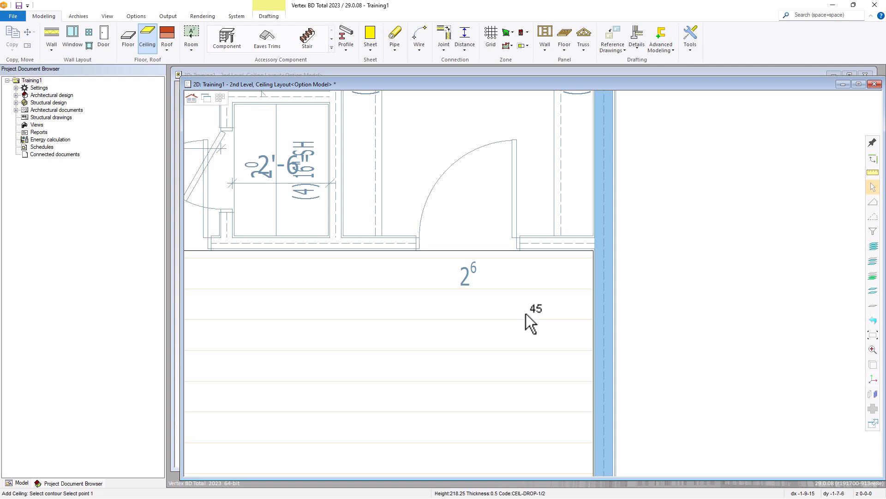
Step: Add a rectangular drywall ceiling over the 6'-6" walk-in closet, from its lower-left corner to the upper-right corner at the exterior walls
left_click(346, 233)
scroll(597, 358, "down", 3)
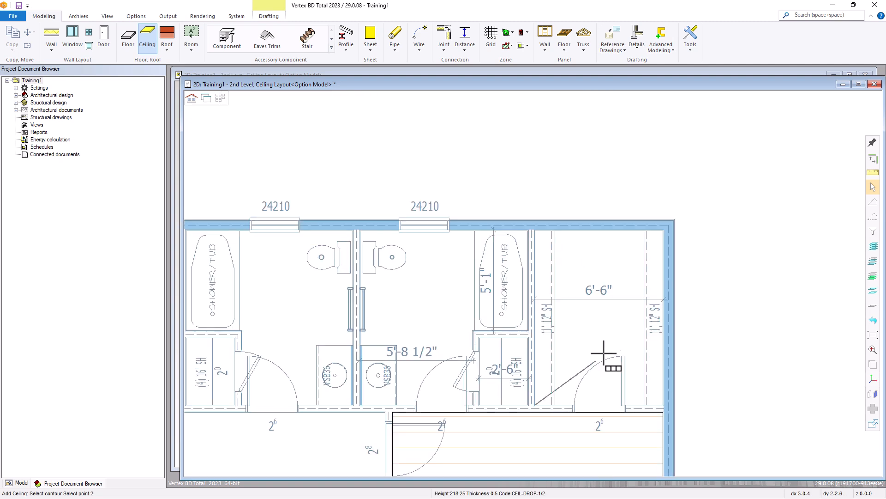
scroll(654, 237, "up", 3)
left_click(559, 267)
left_click(506, 320)
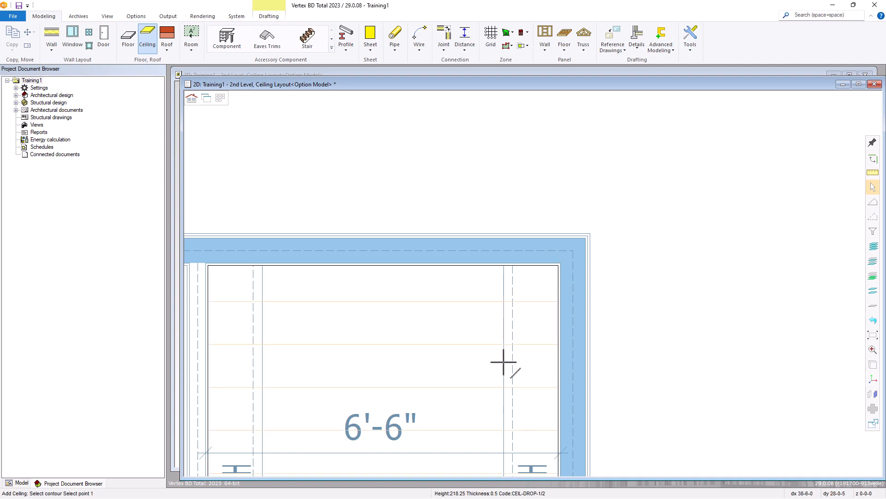
Step: Add a rectangular drywall ceiling over the right-hand bathroom's 2'-6" linen closet, from its lower-left corner to the upper-right corner
scroll(507, 360, "down", 4)
scroll(481, 327, "up", 5)
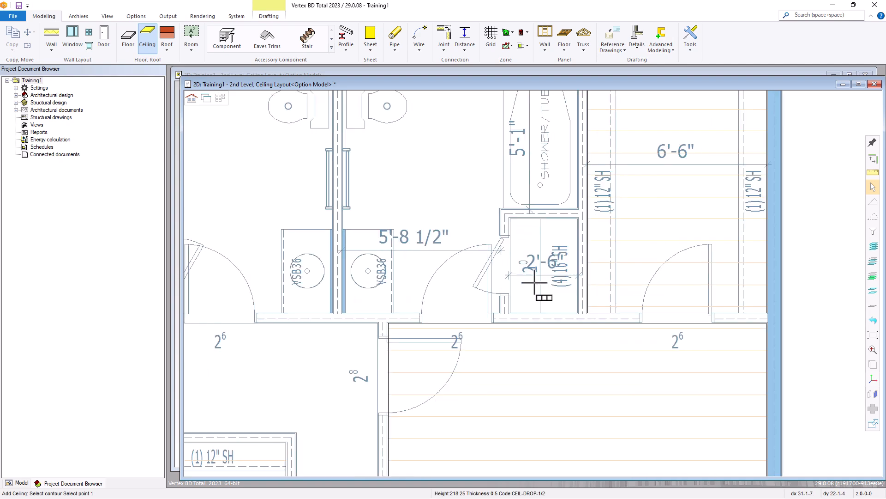
left_click(488, 342)
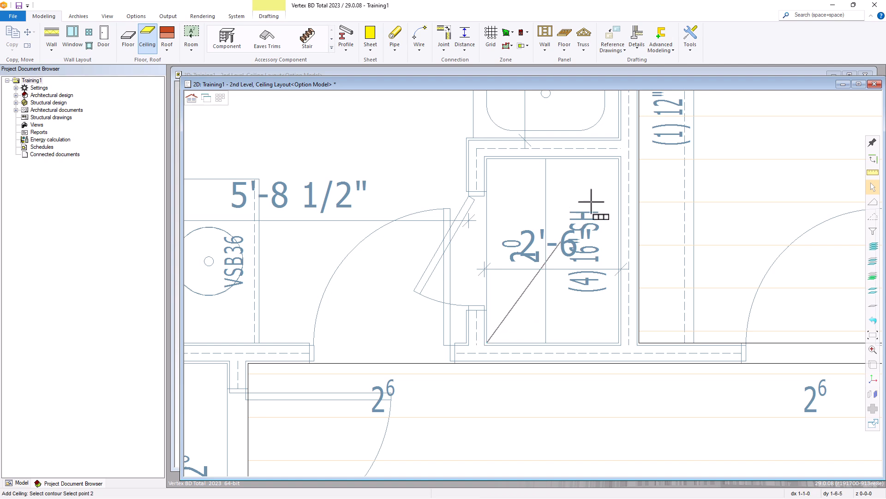
left_click(618, 159)
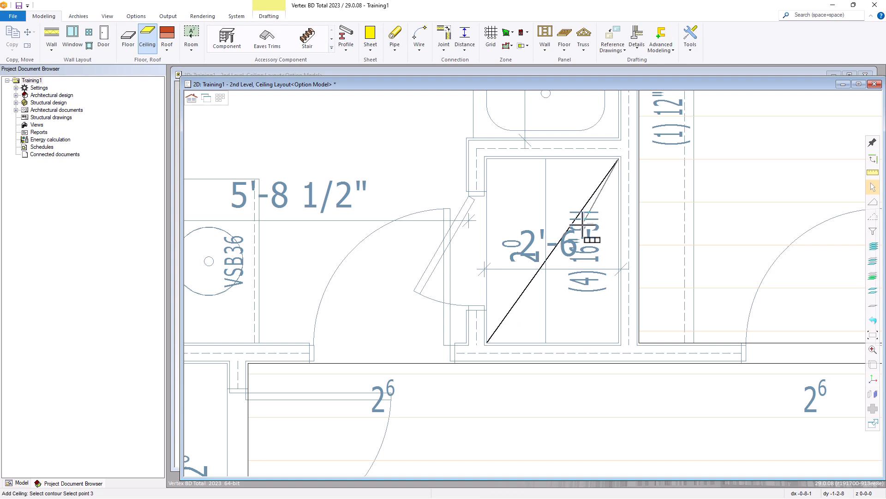
middle_click(574, 237)
Step: Start the right-hand bathroom's drywall ceiling outline on its lower wall, continuing through the lower-left and upper-left corners to the upper-right corner behind the tub
scroll(574, 237, "down", 2)
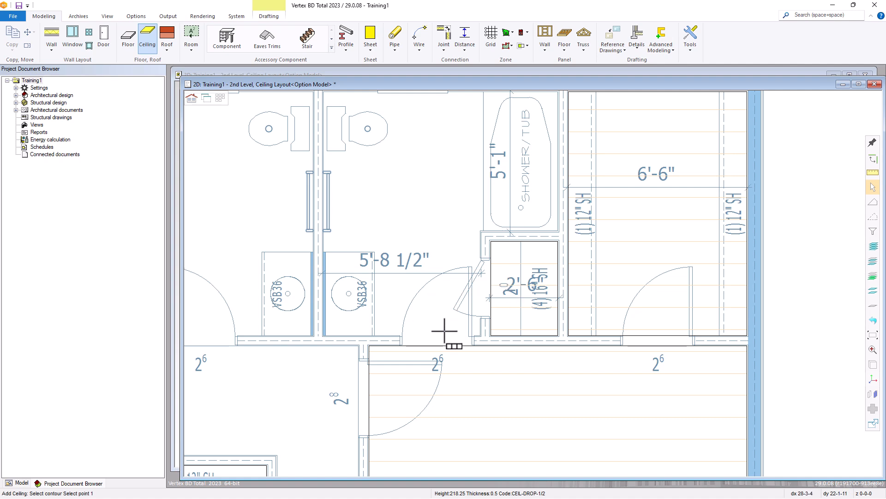
scroll(466, 334, "up", 1)
scroll(540, 280, "up", 2)
scroll(389, 252, "down", 1)
scroll(348, 252, "down", 2)
left_click(484, 292)
scroll(539, 294, "up", 3)
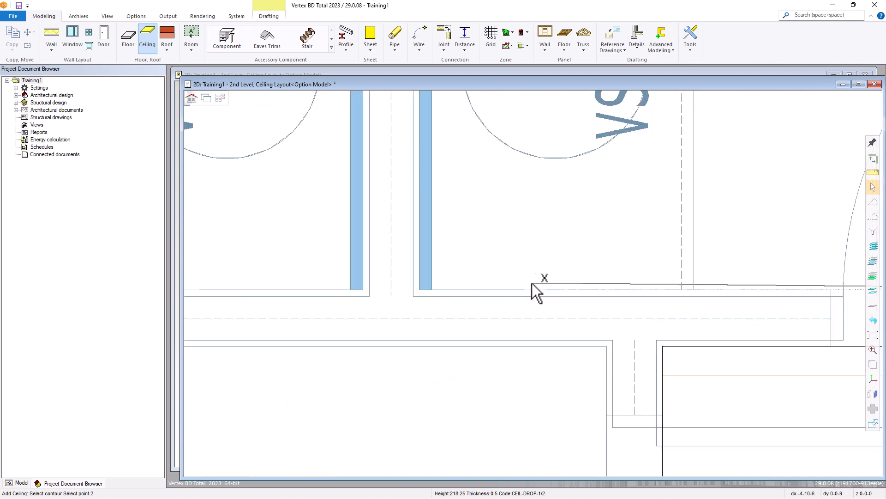
left_click(419, 291)
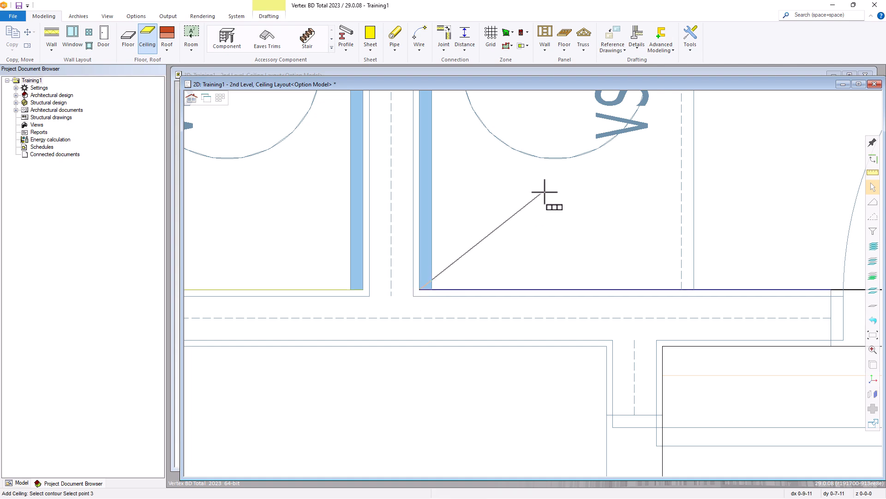
scroll(530, 277, "down", 3)
scroll(530, 245, "up", 4)
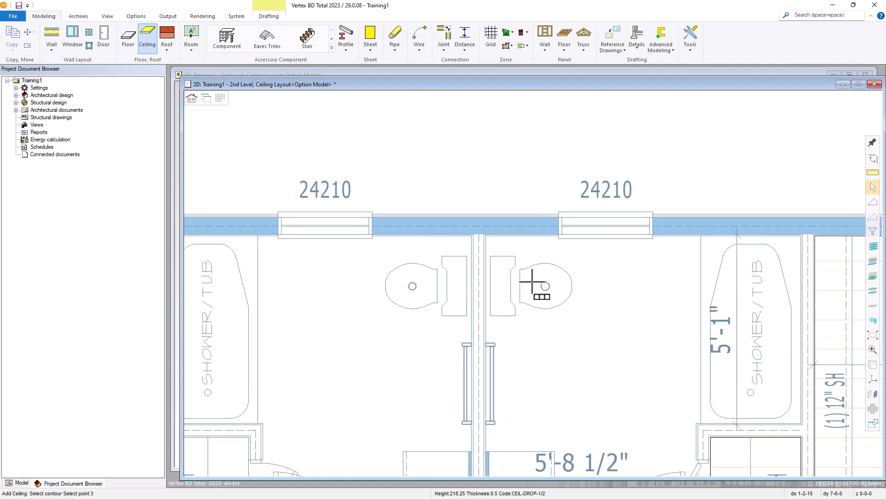
left_click(488, 238)
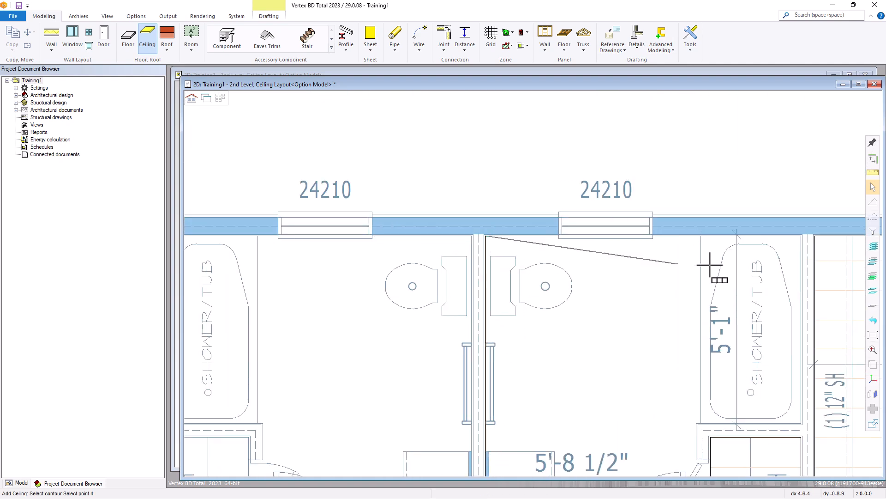
left_click(799, 239)
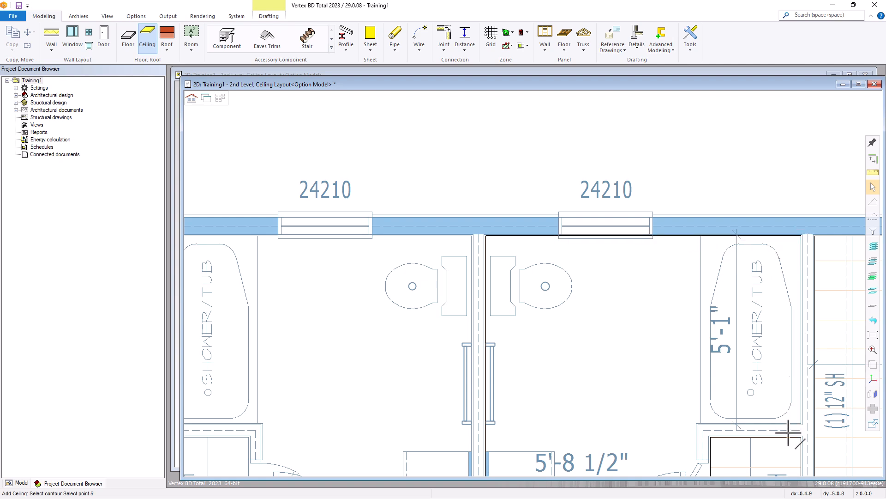
Step: Finish the right-hand bathroom's ceiling outline below the tub and around the linen closet to the lower wall, and create the ceiling
scroll(792, 427, "up", 4)
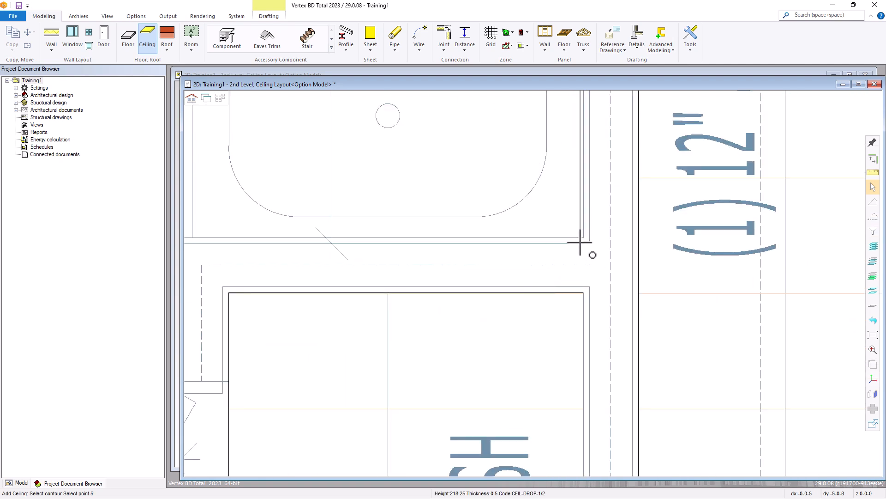
left_click(581, 242)
scroll(530, 245, "down", 3)
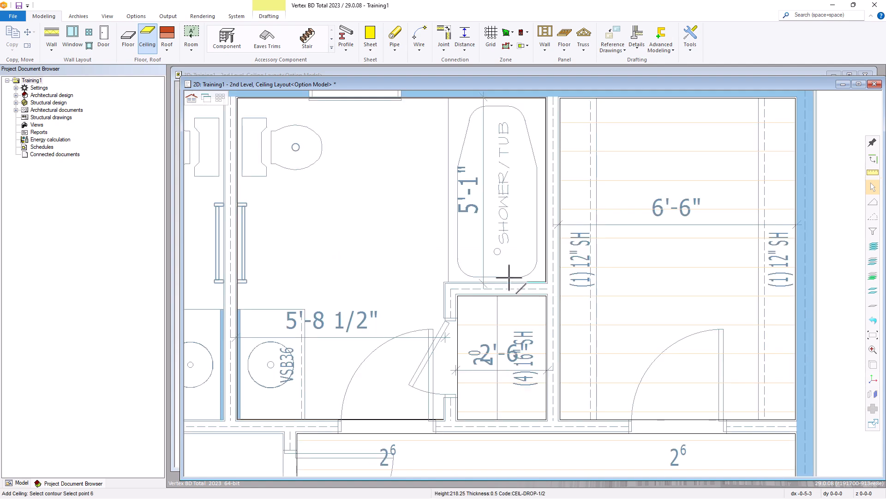
scroll(479, 277, "down", 2)
scroll(496, 249, "up", 5)
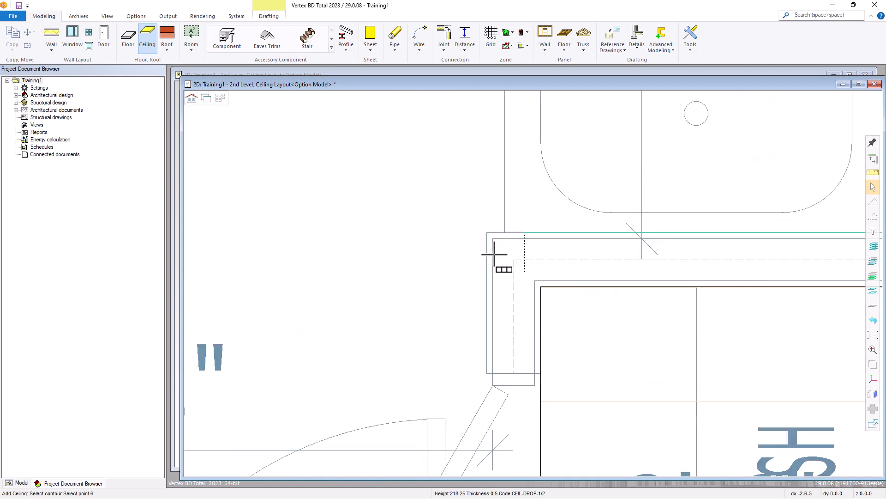
left_click(486, 232)
scroll(471, 368, "down", 3)
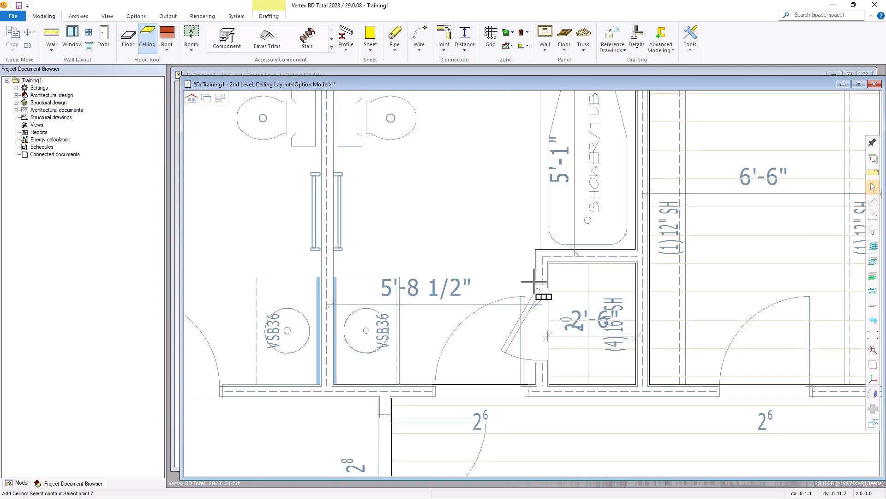
scroll(526, 390, "up", 3)
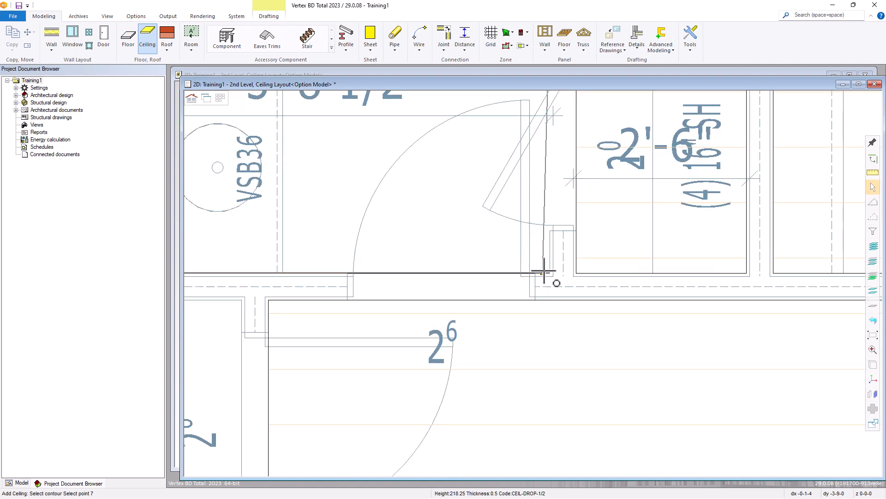
left_click(551, 272)
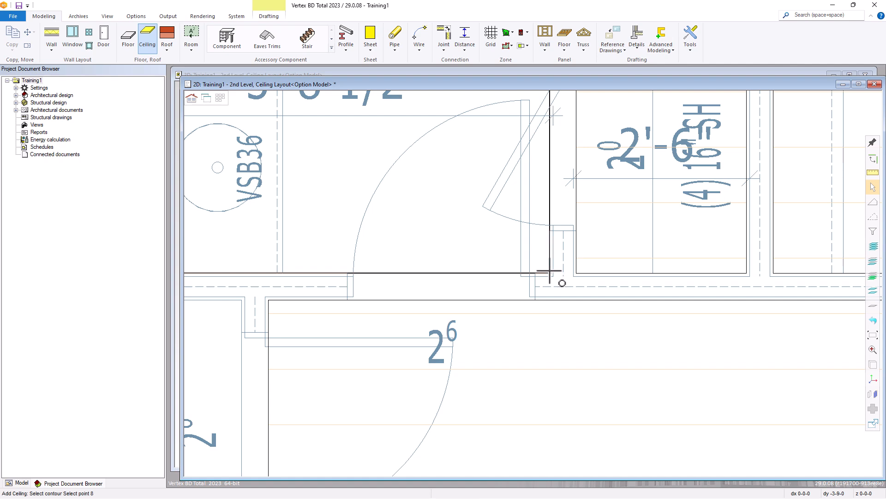
left_click(521, 254)
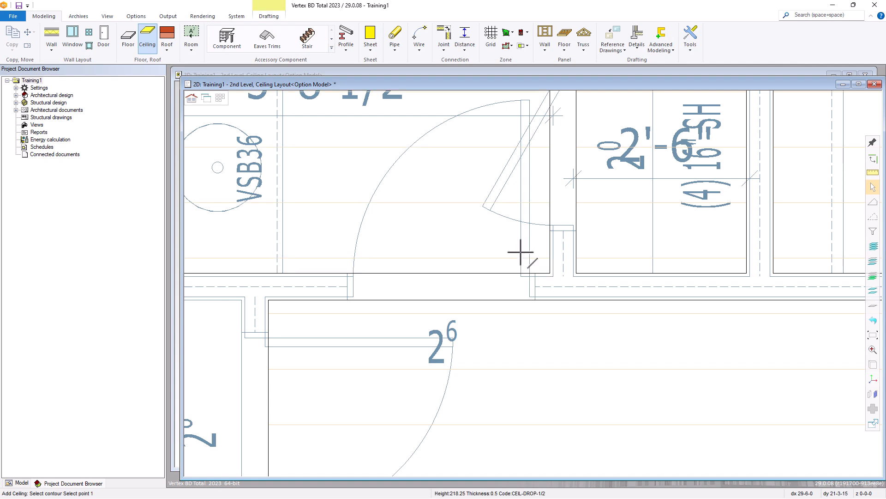
Step: Add a rectangular drywall ceiling over the left-hand bathroom's 2'-0" linen closet, from its lower-left corner to the upper-right corner
scroll(521, 253, "down", 5)
scroll(476, 263, "down", 1)
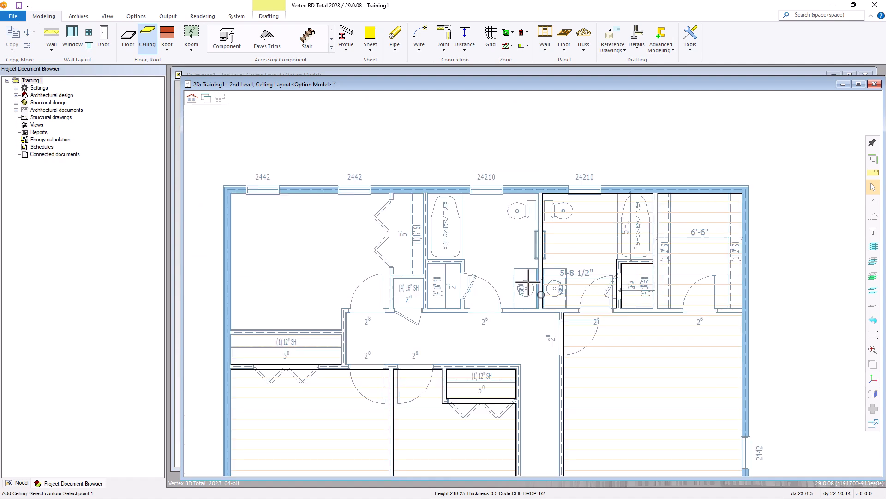
scroll(482, 277, "up", 2)
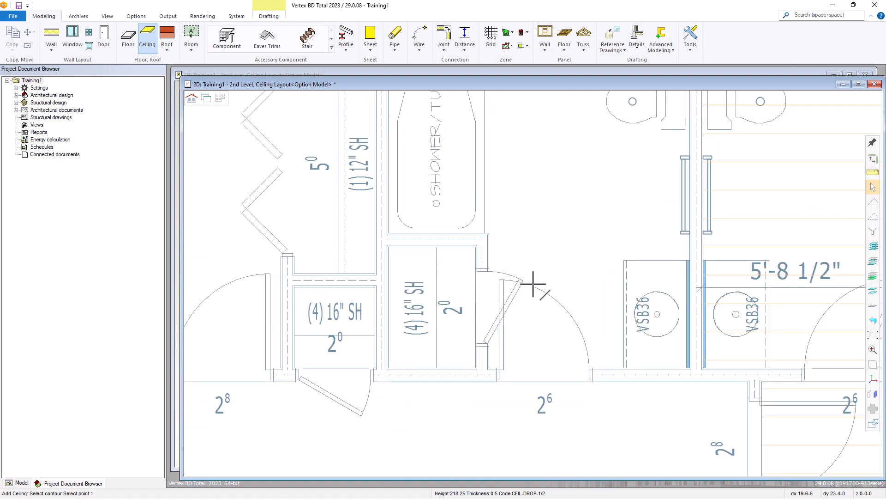
left_click(390, 367)
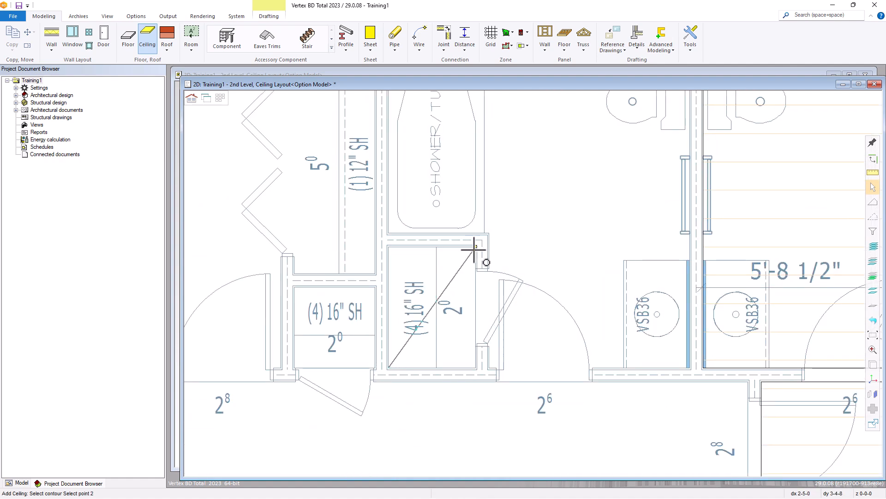
left_click(475, 249)
left_click(447, 293)
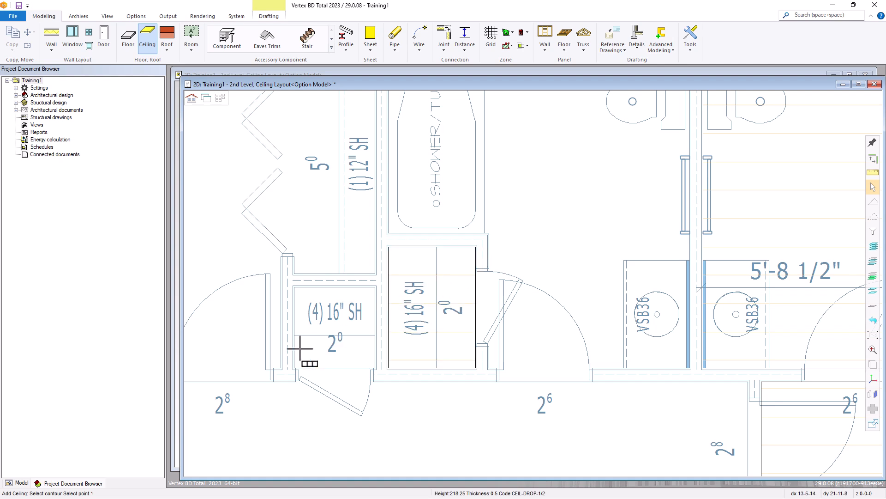
Step: Add a rectangular drywall ceiling over the hallway's 2'-0" linen closet, from its upper-left corner to the lower-right corner
left_click(294, 287)
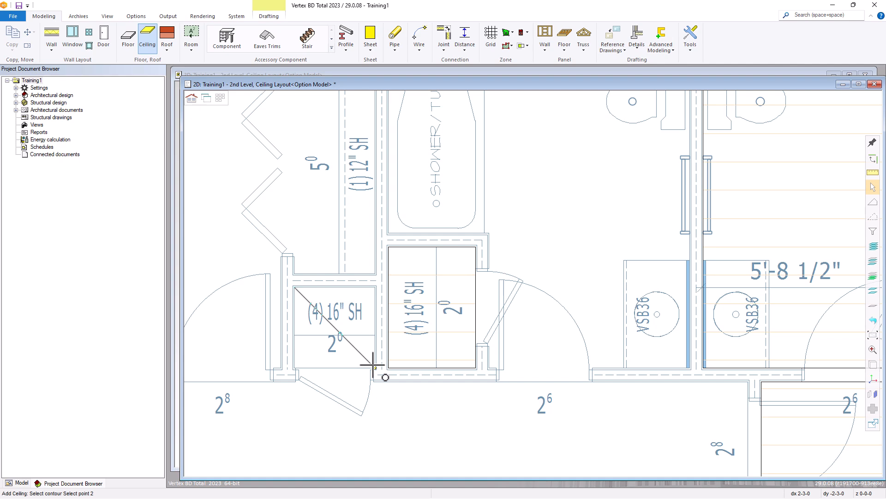
scroll(367, 371, "up", 3)
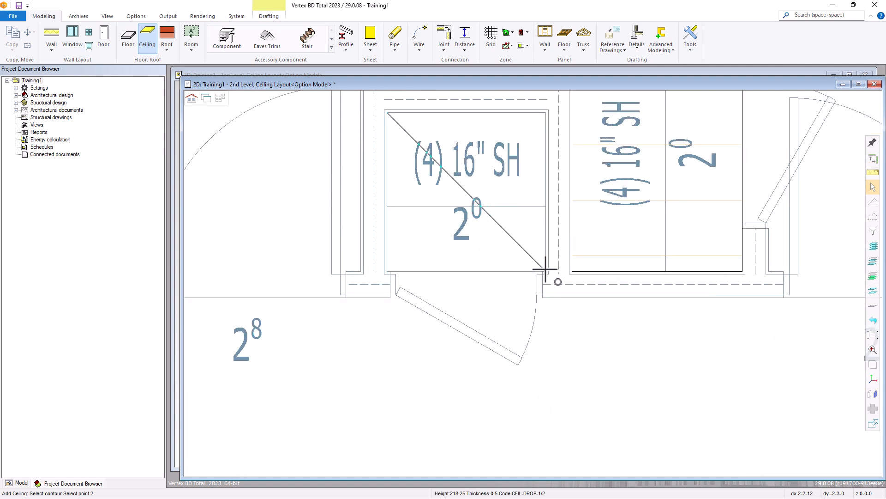
left_click(546, 270)
left_click(528, 226)
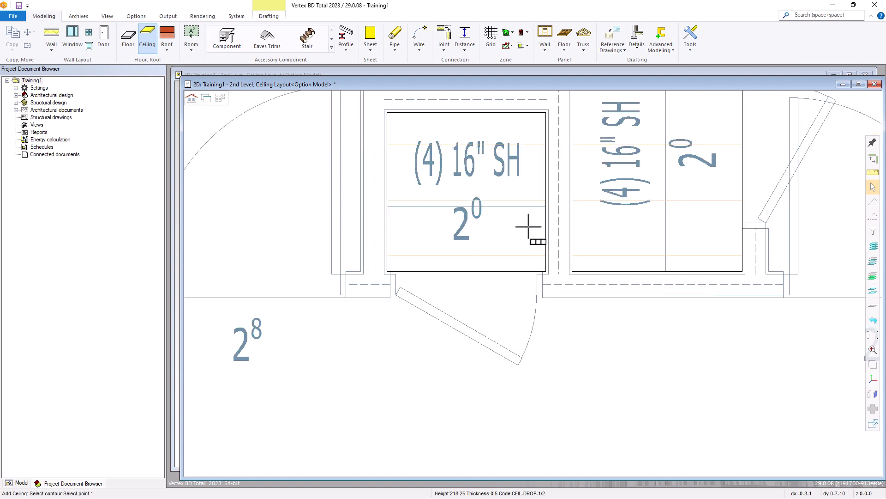
Step: Add a rectangular drywall ceiling over the 5'-0" closet beside the left-hand bathroom's tub, from its upper-right corner to the lower-left corner
scroll(531, 235, "down", 4)
scroll(530, 200, "up", 2)
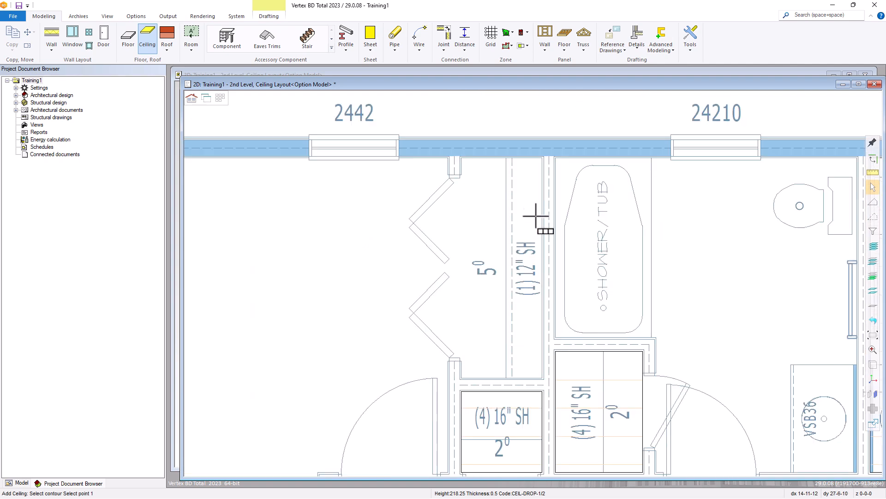
left_click(542, 161)
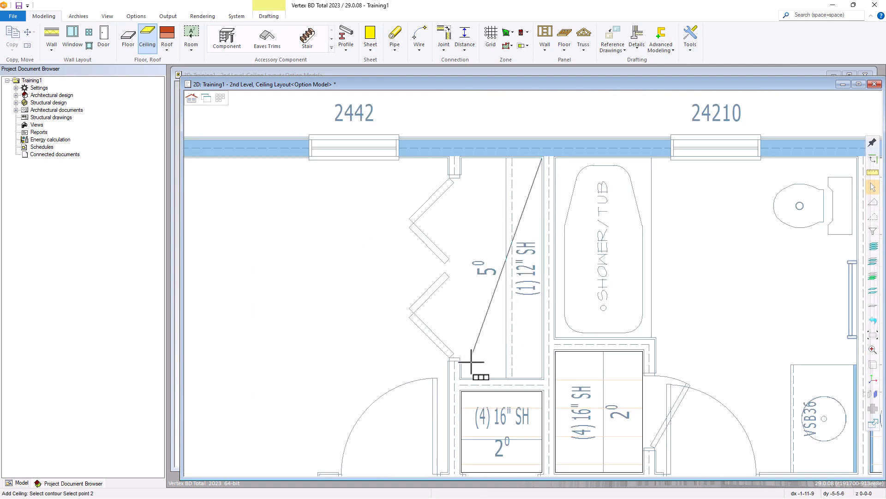
left_click(462, 378)
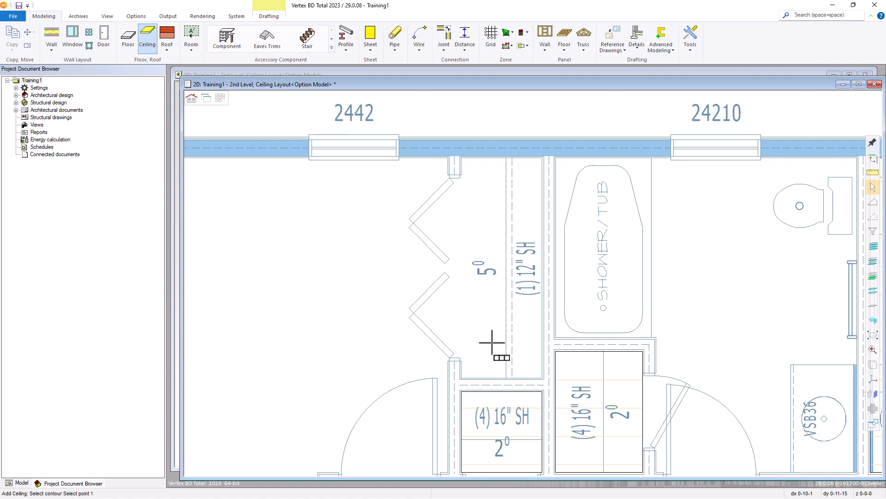
Step: Start the left-hand bathroom's ceiling outline at its lower-right corner, following the lower wall and linen closet walls to the tub's lower-left corner
scroll(535, 283, "down", 2)
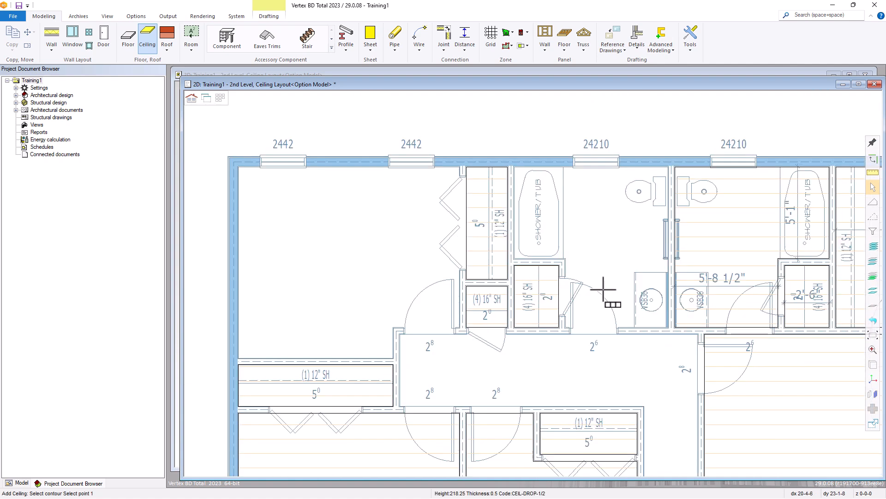
scroll(603, 290, "up", 2)
scroll(542, 285, "up", 3)
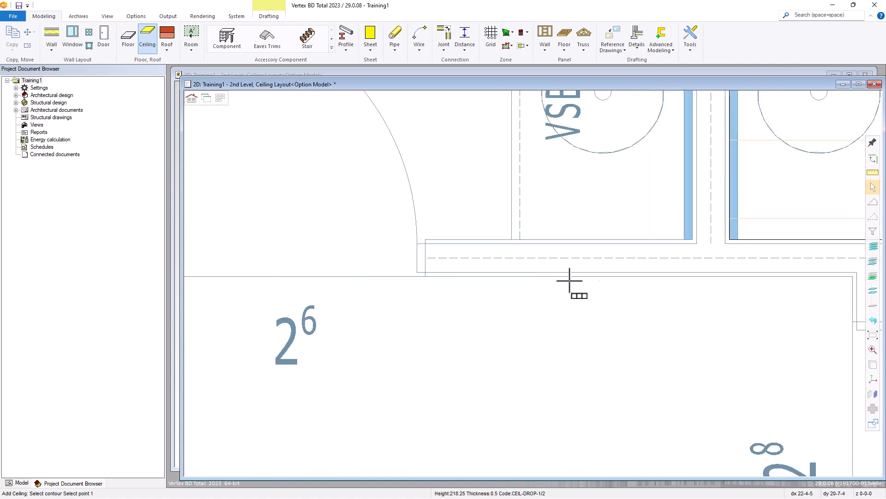
left_click(693, 238)
scroll(533, 284, "down", 3)
scroll(507, 291, "down", 1)
scroll(532, 282, "up", 4)
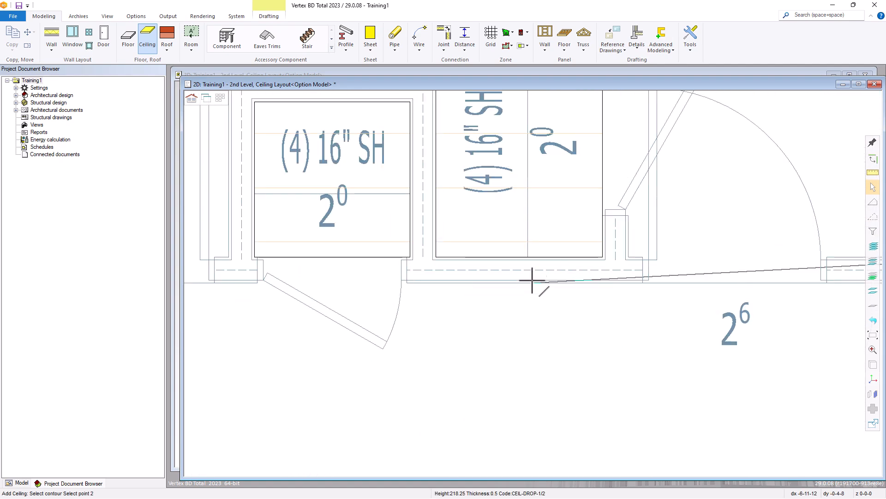
left_click(629, 256)
scroll(536, 278, "down", 3)
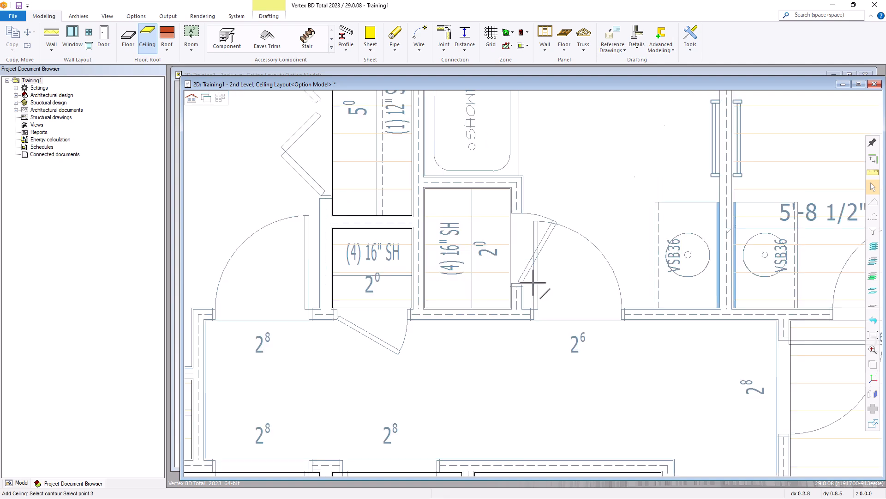
scroll(491, 212, "up", 4)
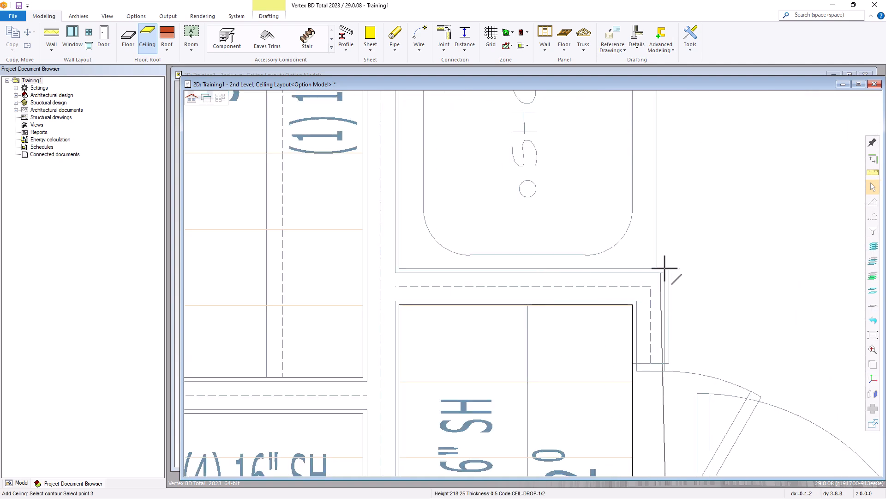
left_click(668, 268)
left_click(400, 267)
Step: Finish the left-hand bathroom's ceiling outline through its upper-left and upper-right corners back to the lower-right start point, and create the ceiling
scroll(568, 218, "down", 3)
scroll(508, 151, "up", 4)
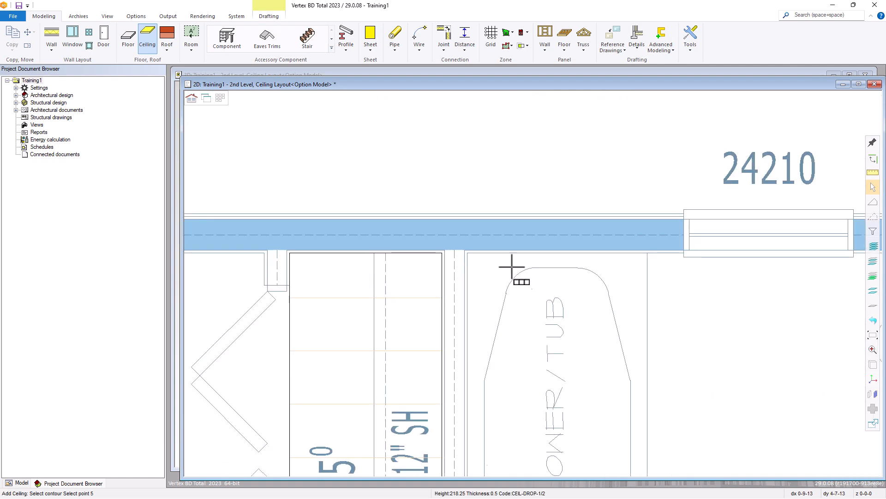
left_click(467, 252)
scroll(614, 272, "down", 2)
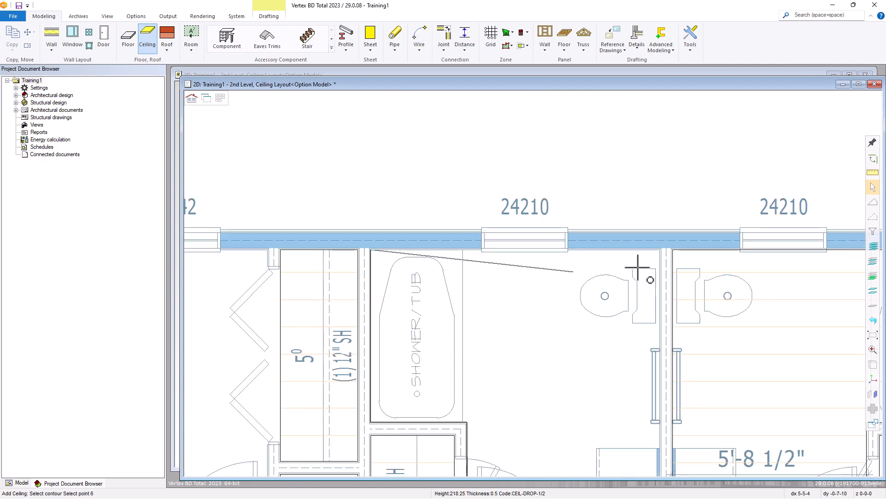
scroll(657, 265, "up", 2)
left_click(548, 259)
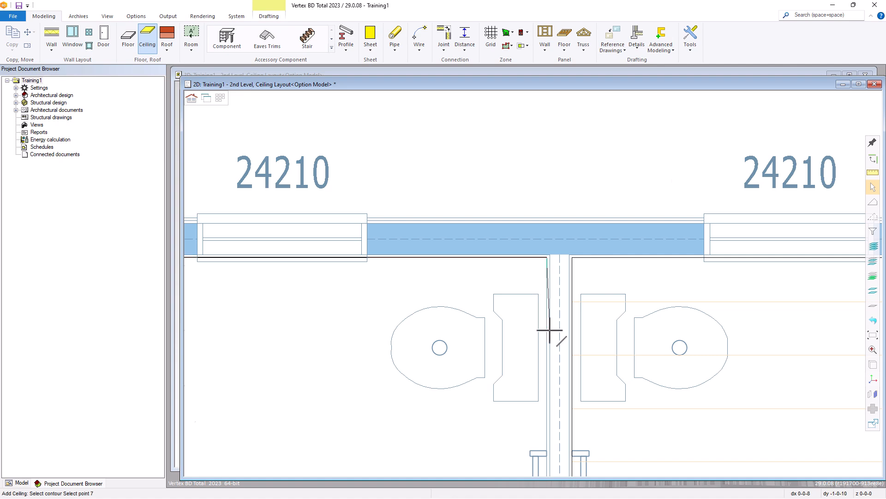
scroll(531, 326, "down", 3)
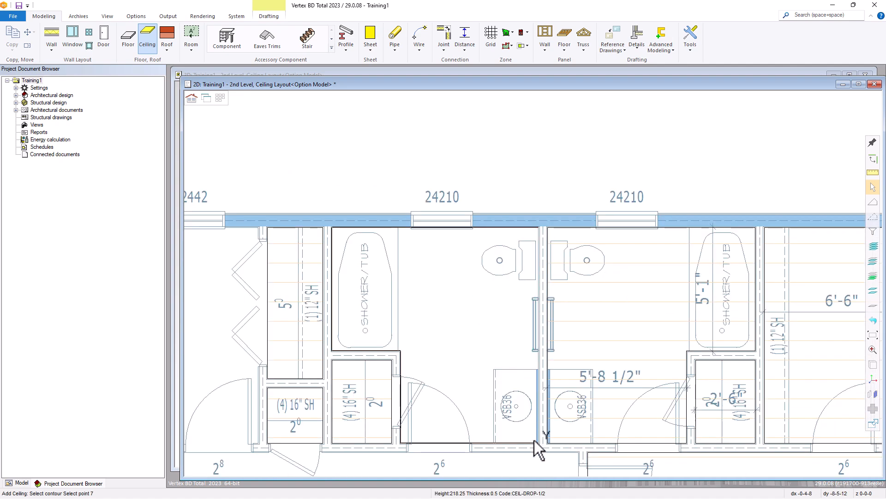
scroll(534, 439, "up", 3)
left_click(556, 290)
middle_click(510, 252)
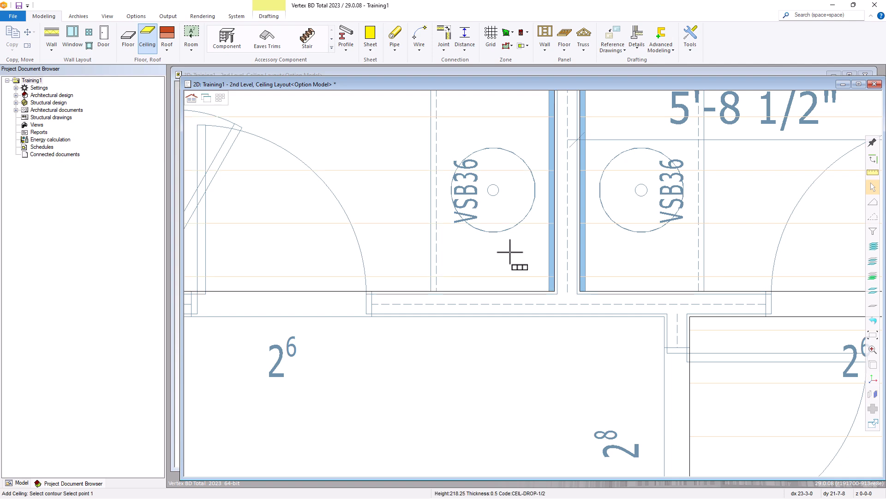
Step: Start the upper-left bedroom's ceiling outline at the corner above the 5'-0" closet, following the closet wall to the exterior wall and the room's upper-left corner
scroll(533, 278, "down", 5)
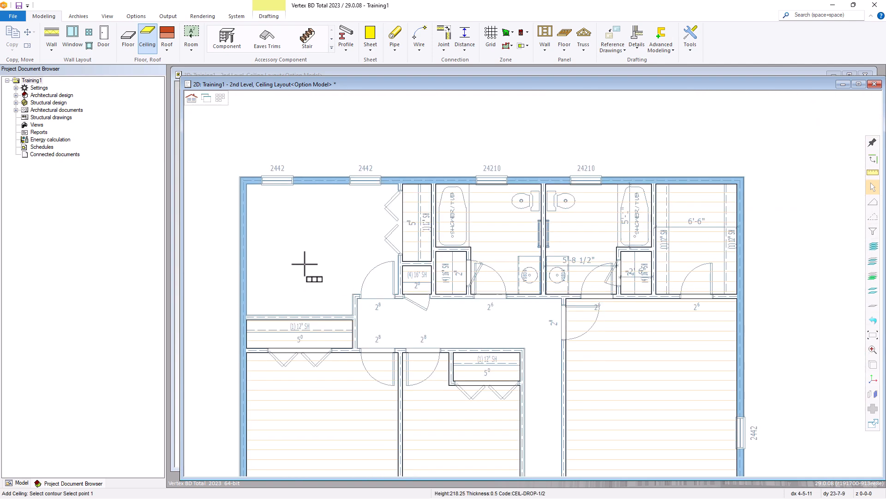
scroll(304, 264, "up", 3)
scroll(622, 390, "up", 5)
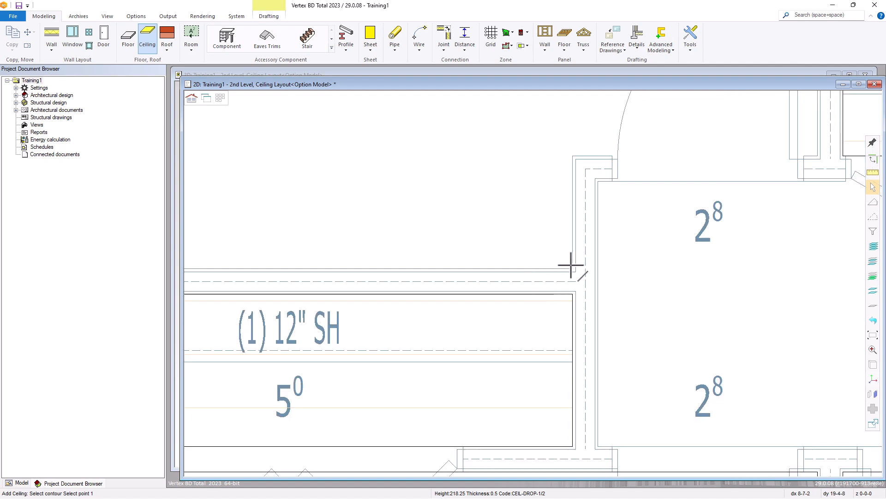
left_click(572, 267)
scroll(494, 293, "down", 3)
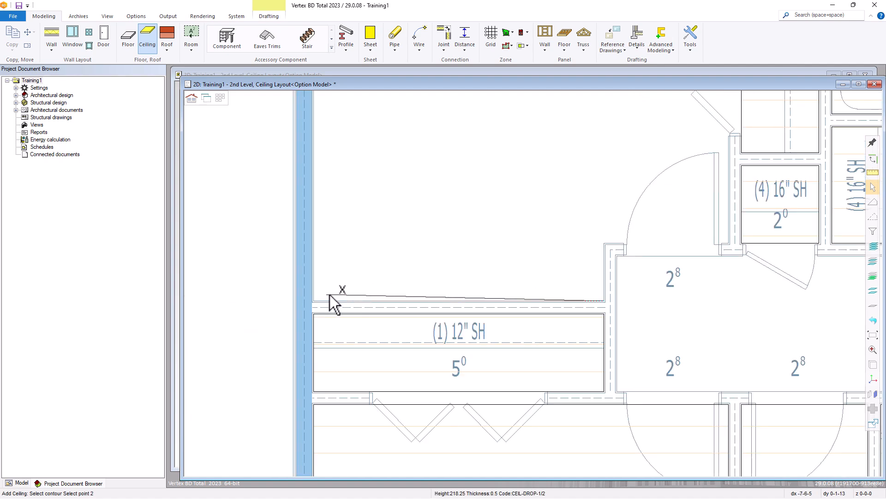
left_click(316, 304)
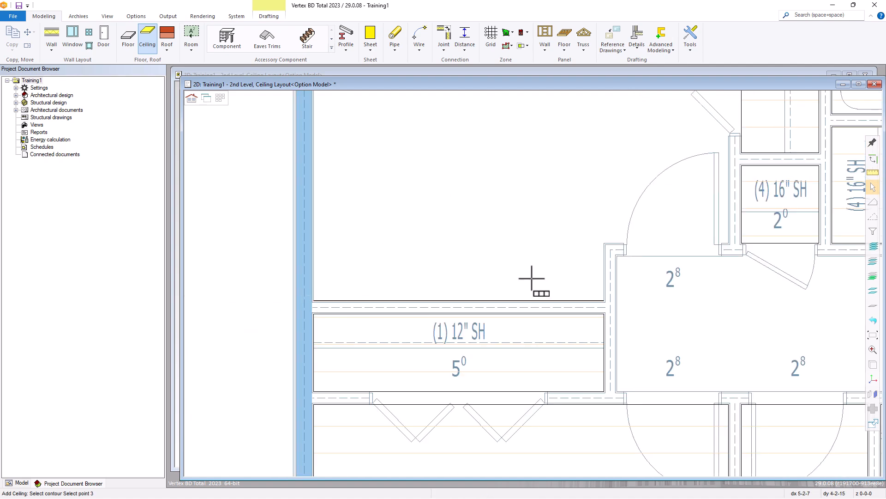
scroll(534, 283, "down", 3)
scroll(461, 203, "up", 4)
left_click(441, 176)
Step: Finish the upper-left bedroom's ceiling outline through its upper-right corner and along the door wall back to the start point, and create the ceiling
scroll(702, 302, "down", 3)
scroll(729, 272, "up", 3)
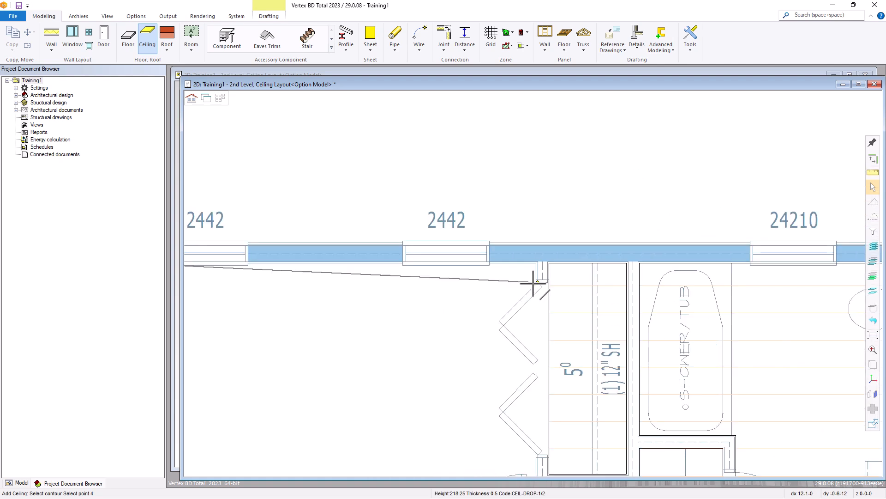
left_click(531, 254)
scroll(530, 402, "down", 3)
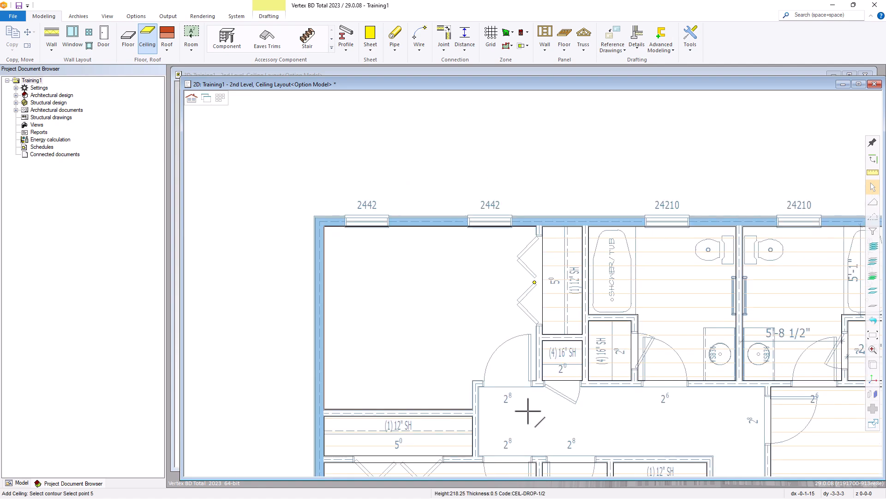
scroll(517, 369, "up", 4)
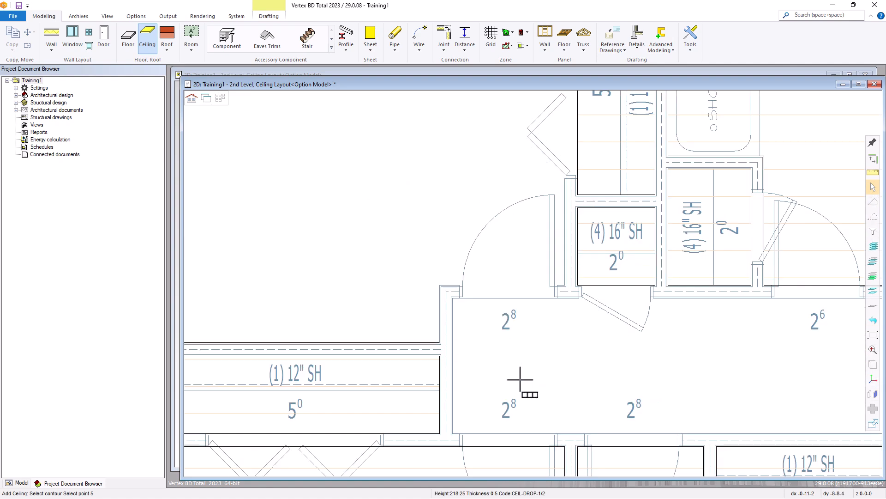
left_click(576, 285)
left_click(402, 285)
left_click(402, 367)
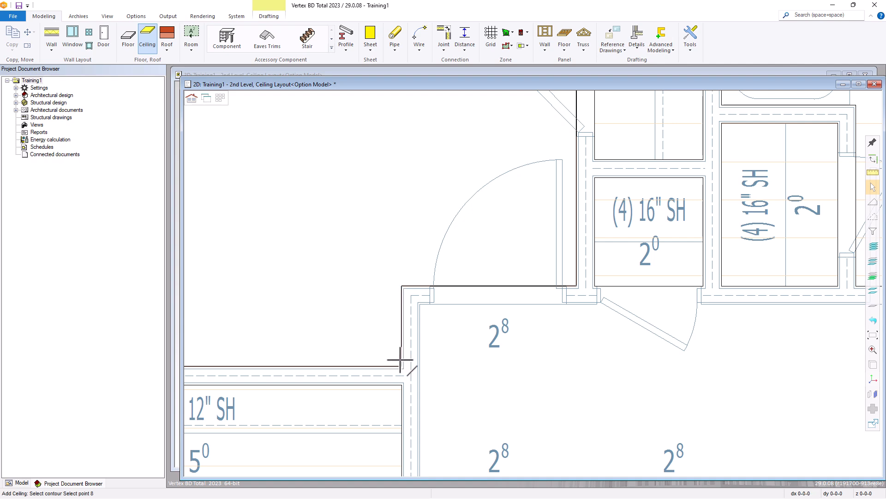
middle_click(444, 348)
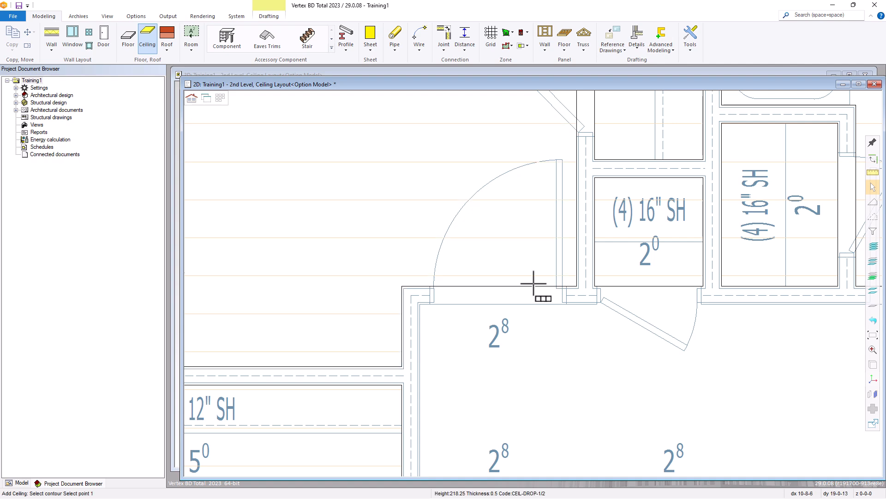
Step: Start the hallway's ceiling outline at its lower-left corner, through the upper-left corner to the upper-right corner beside the large bedroom's door
scroll(536, 283, "down", 6)
scroll(516, 302, "up", 6)
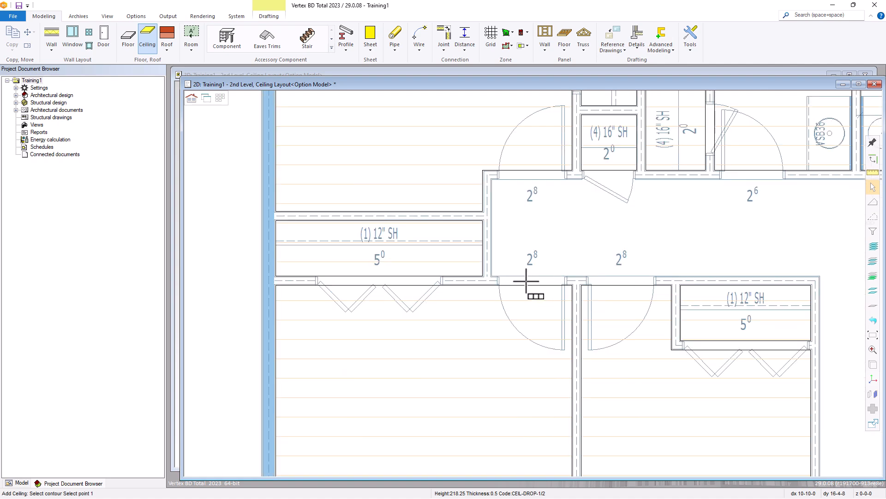
left_click(488, 288)
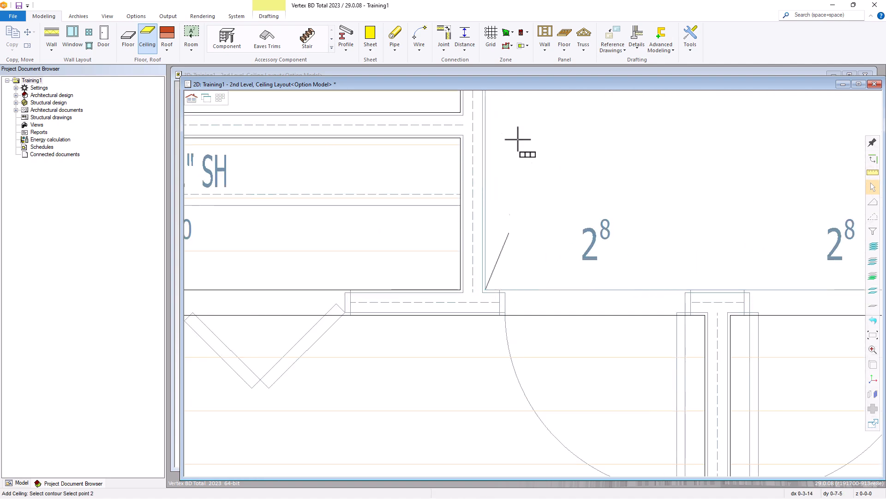
scroll(513, 133, "down", 2)
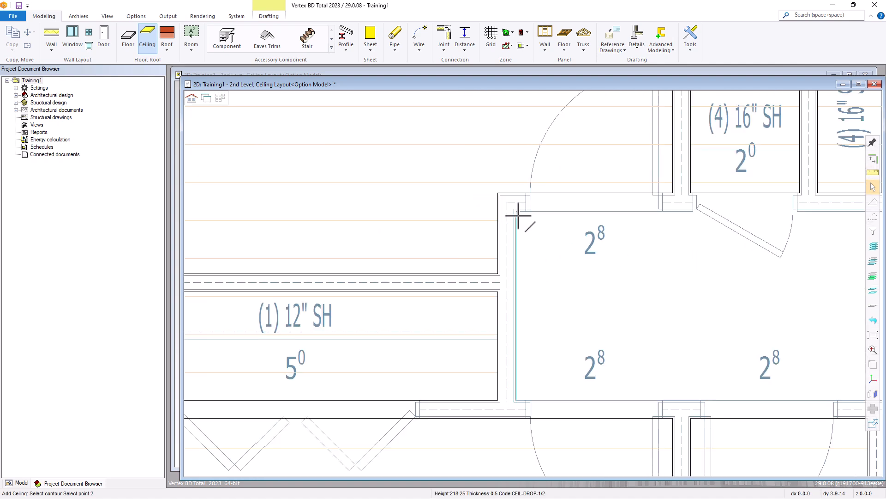
left_click(518, 213)
scroll(534, 273, "down", 3)
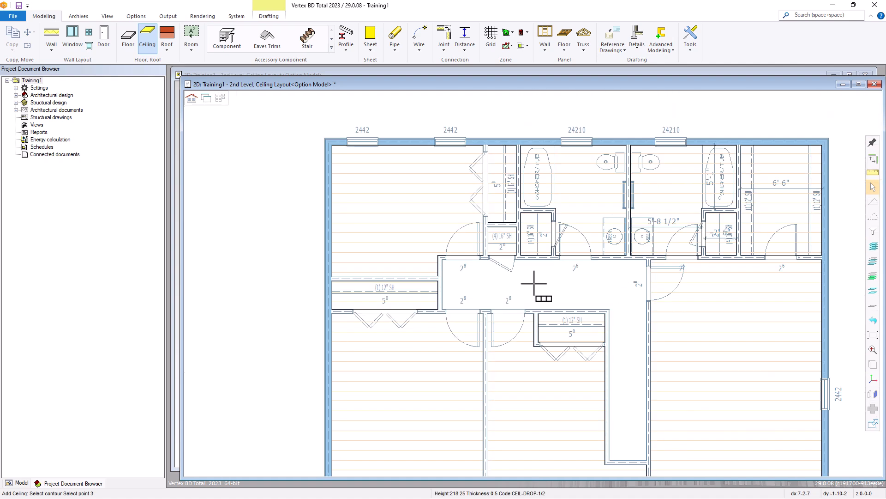
scroll(639, 280, "up", 3)
left_click(555, 229)
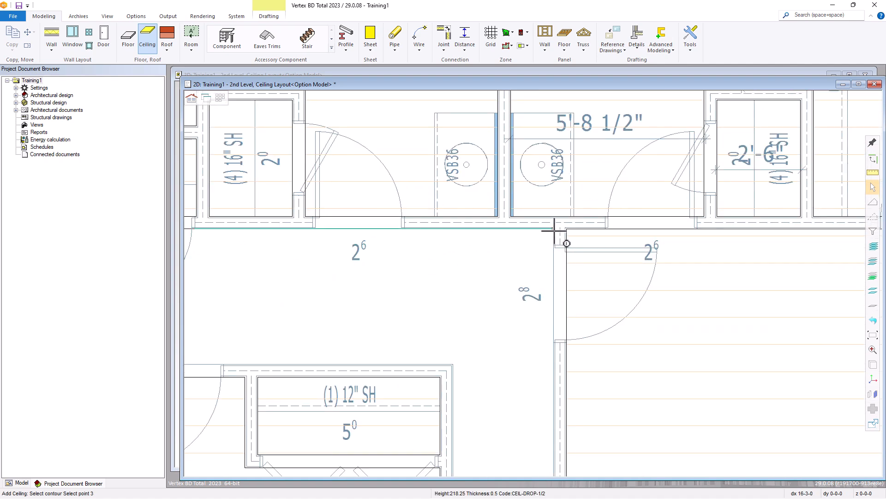
Step: Finish the hallway's ceiling outline around the stairwell's lower corners and the 5'-0" closet's outer corner back to the start point, and create the ceiling
scroll(538, 427, "down", 4)
scroll(534, 386, "up", 5)
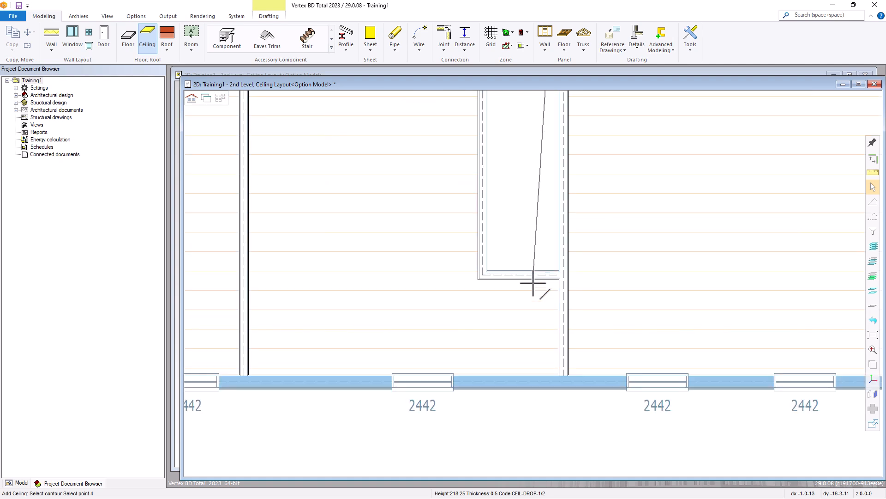
left_click(569, 266)
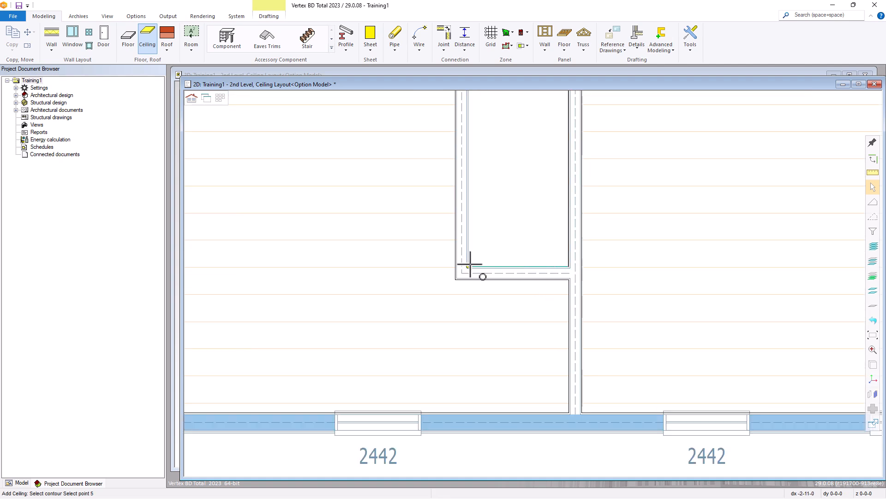
scroll(481, 196, "down", 3)
scroll(540, 265, "up", 4)
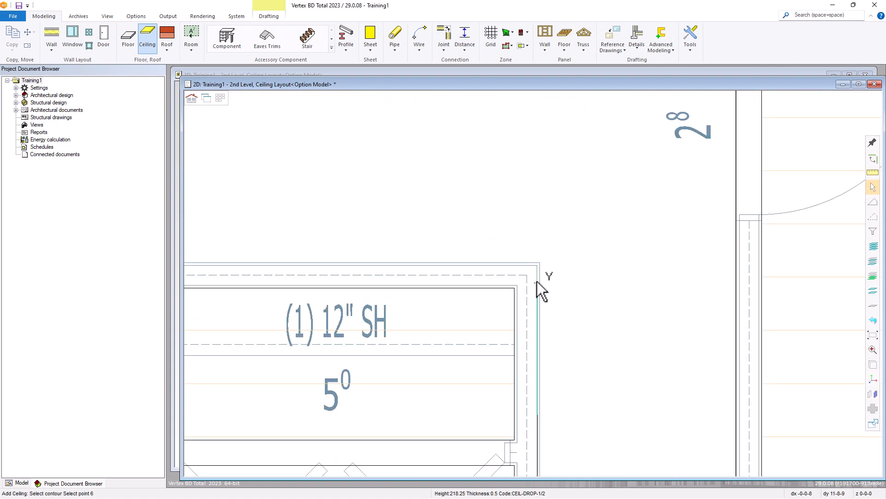
left_click(542, 263)
scroll(541, 273, "down", 4)
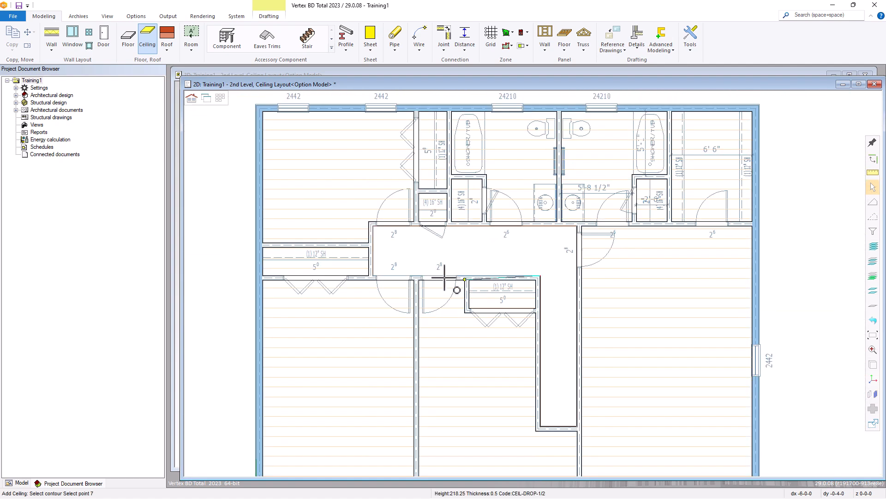
scroll(374, 276, "up", 4)
left_click(374, 275)
middle_click(617, 253)
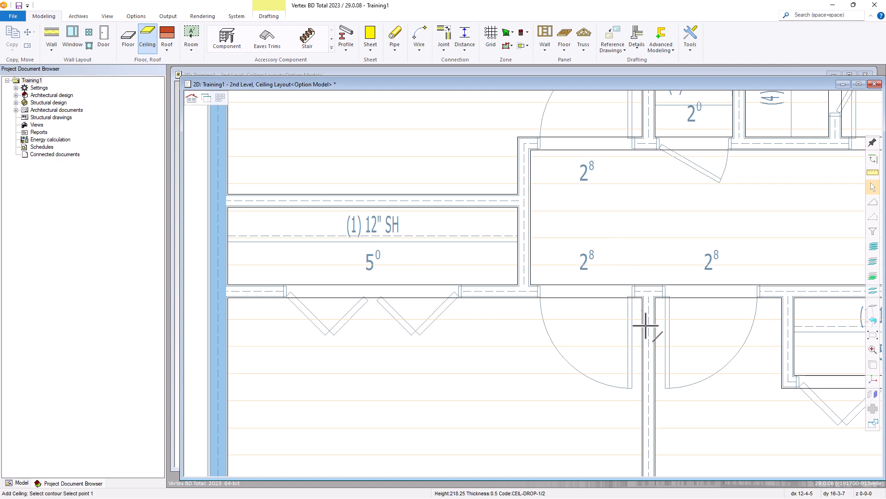
scroll(646, 327, "down", 5)
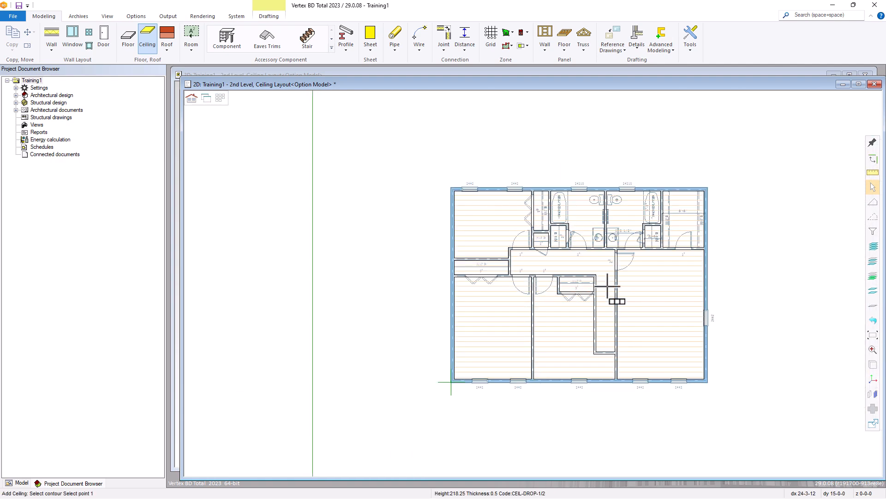
key("Escape")
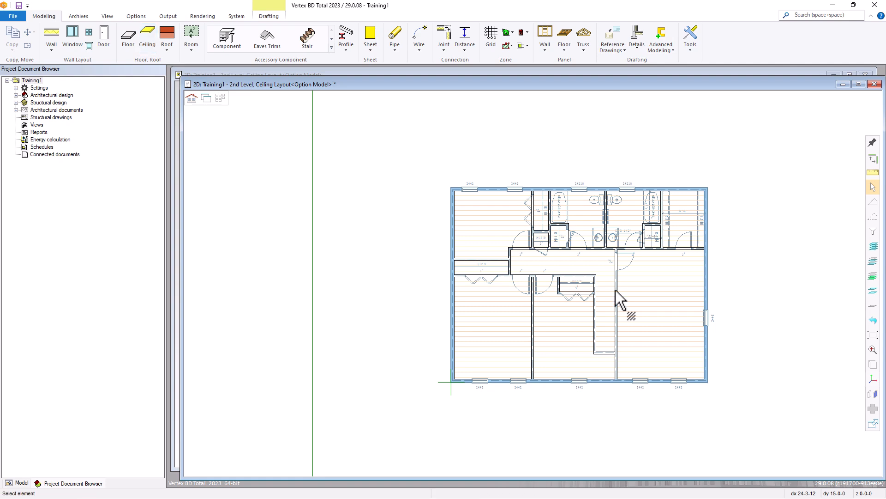
Step: Switch to the 3D view and examine the second-level ceilings from above across the whole house
key("ctrl+Tab")
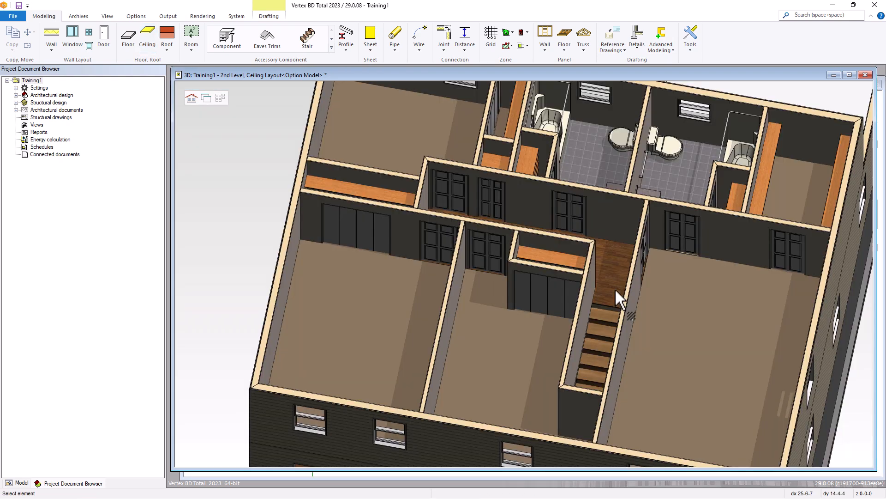
scroll(617, 304, "down", 2)
middle_click_drag(618, 303, 487, 256)
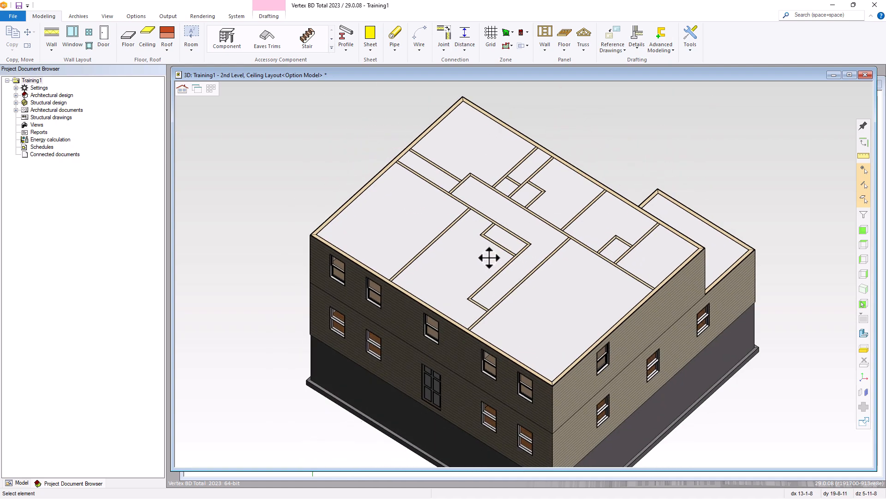
scroll(519, 297, "down", 2)
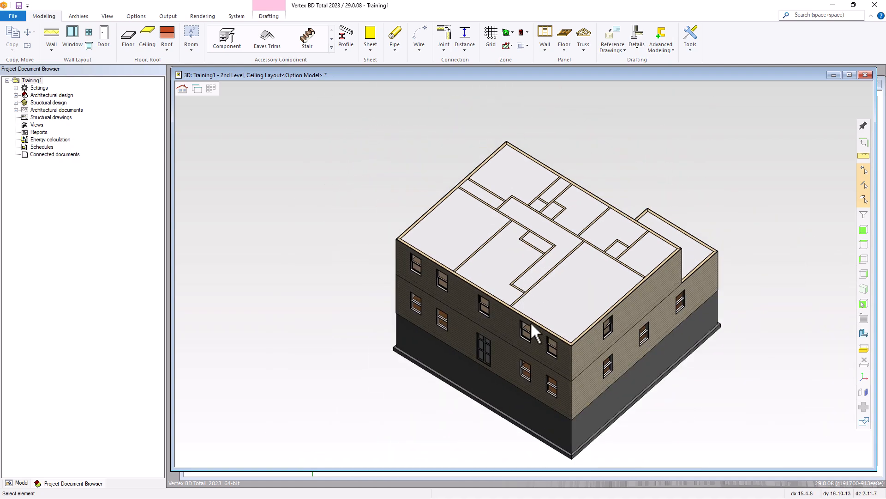
middle_click_drag(539, 323, 540, 319)
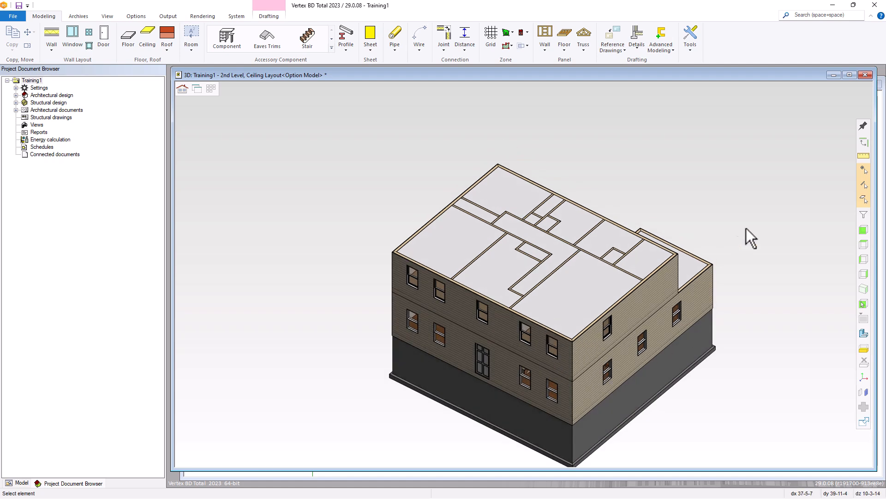
Step: Set 3D limits on the model, moving the right side's limiting plane inward to cut through the house beside the stairs
right_click(630, 160)
left_click(653, 174)
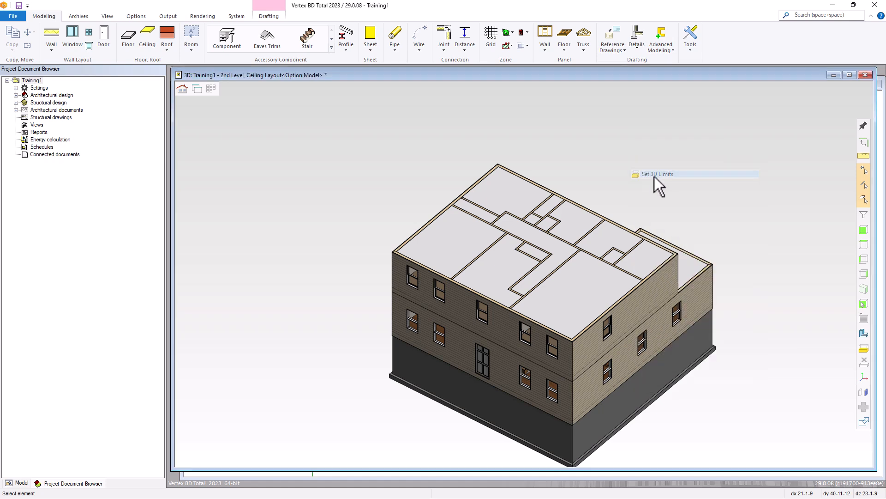
left_click(656, 342)
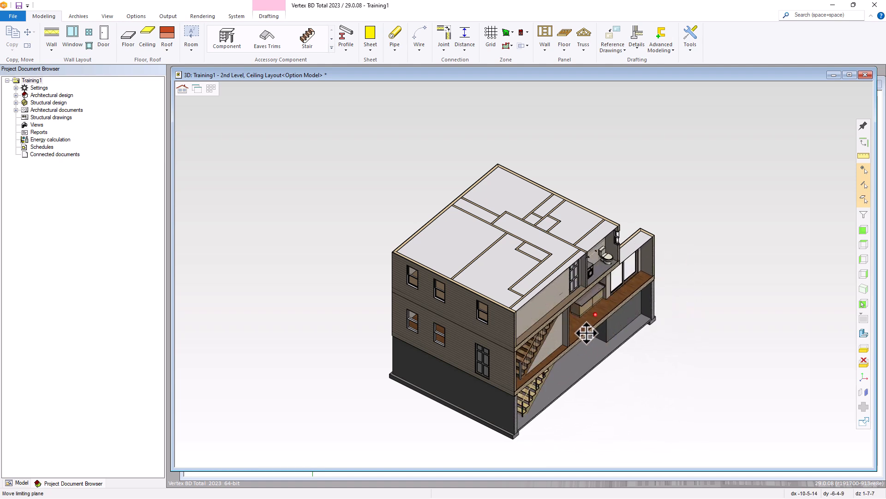
left_click(586, 332)
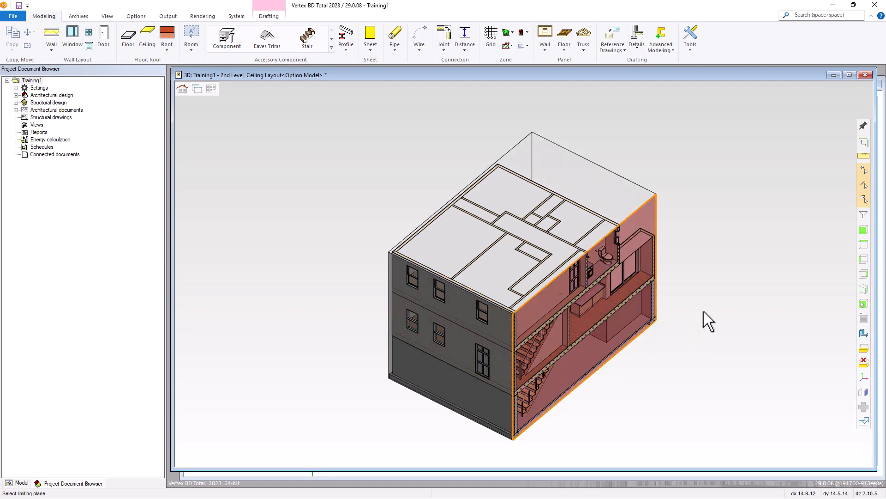
key("Escape")
Step: Examine the ceilings in the cut-open model from below and above, around the stairs, bathroom and kitchen
middle_click_drag(522, 266, 497, 231)
scroll(429, 300, "up", 2)
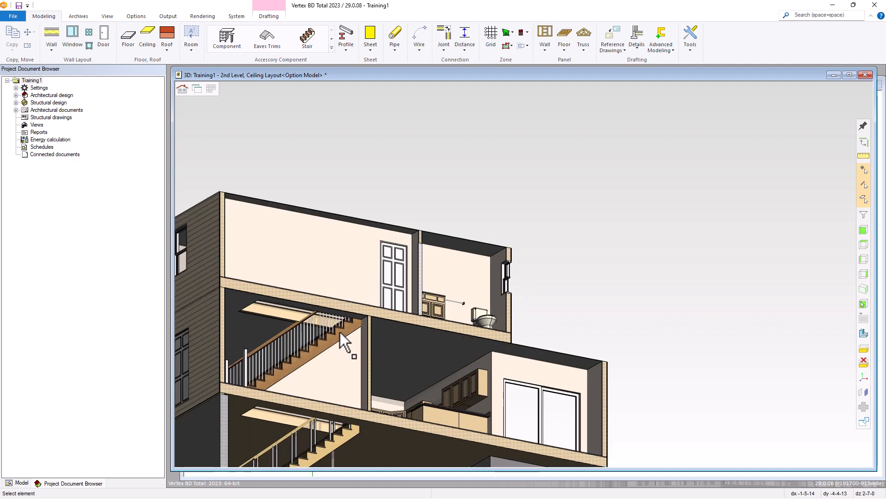
scroll(341, 332, "up", 2)
middle_click_drag(341, 332, 525, 273)
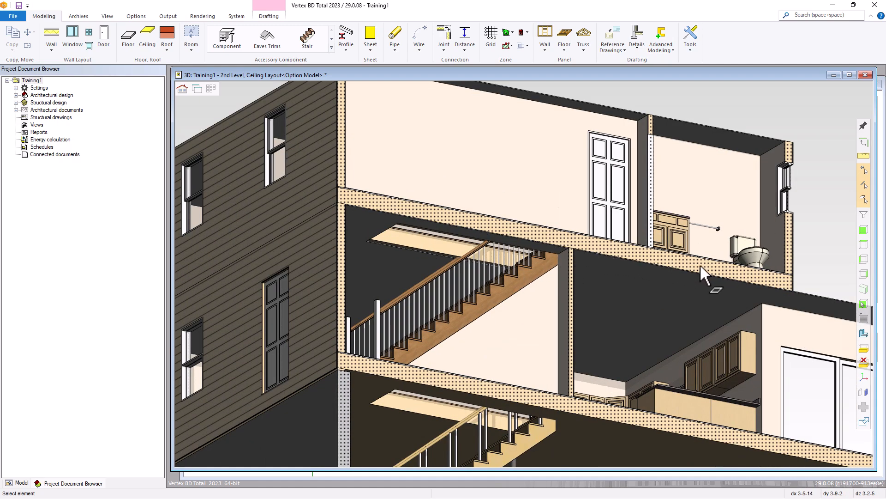
mouse_move(698, 306)
middle_mouse_down()
mouse_move(707, 310)
mouse_move(623, 291)
mouse_move(625, 307)
mouse_move(701, 310)
middle_mouse_up()
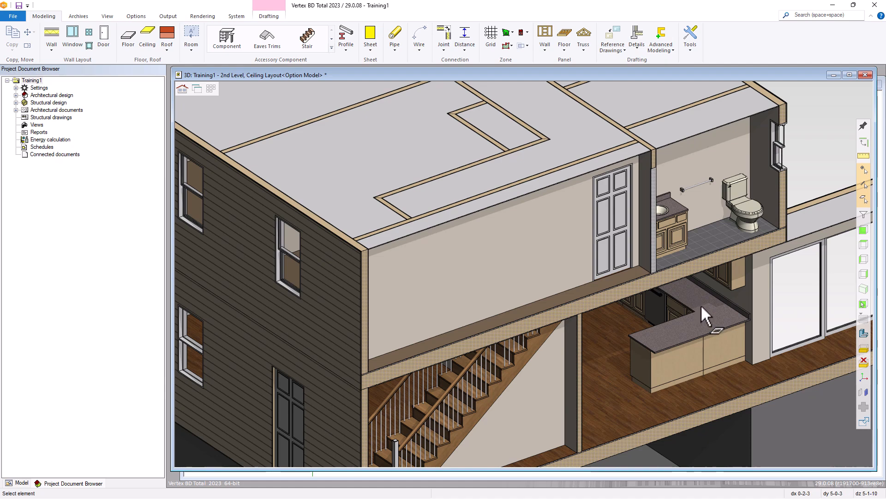
scroll(524, 272, "down", 3)
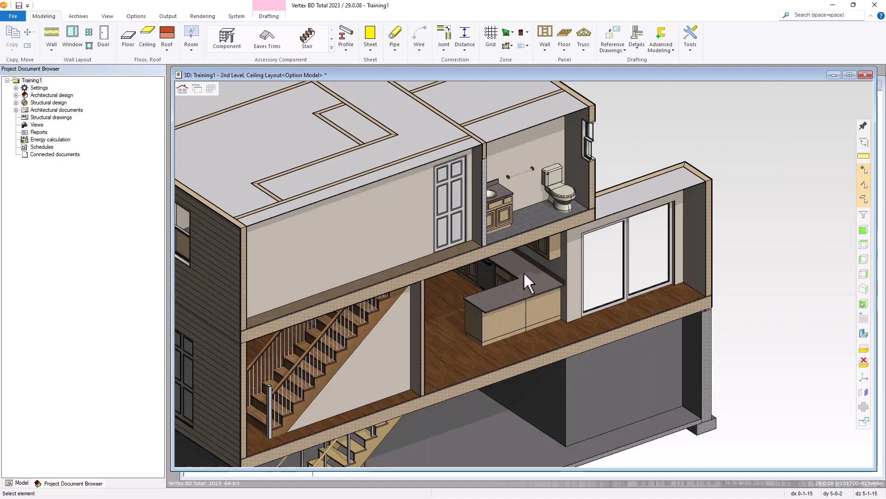
Step: Delete the 3D limits, then save the model from the 2D ceiling layout
right_click(639, 153)
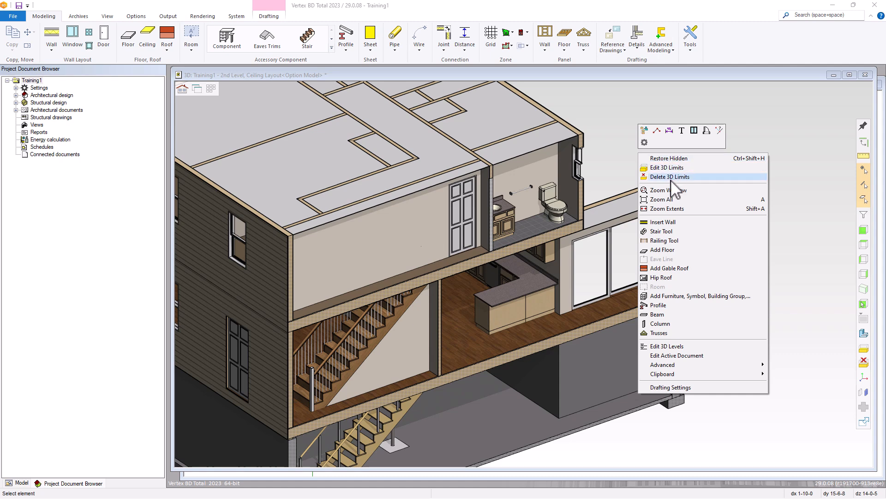
left_click(657, 178)
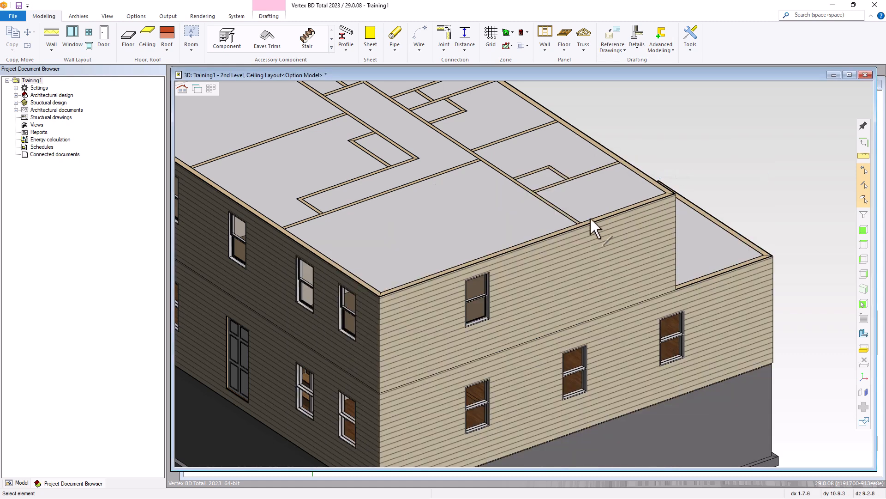
key("ctrl+Tab")
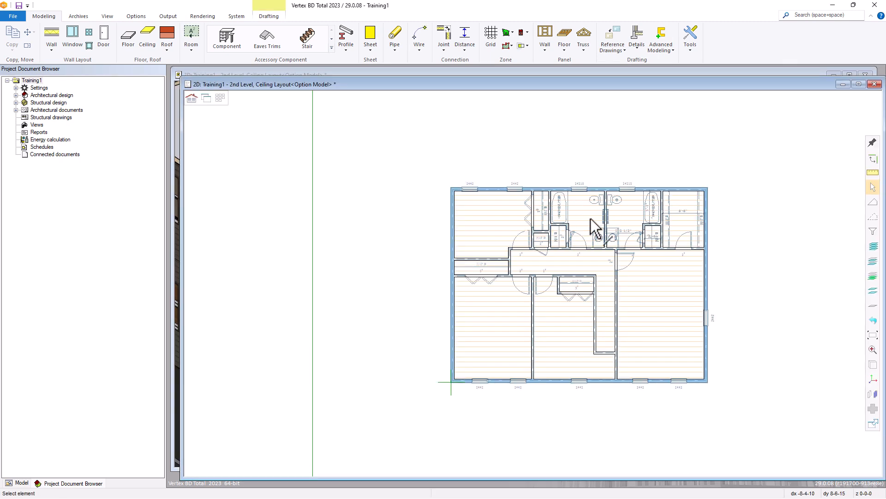
left_click(19, 5)
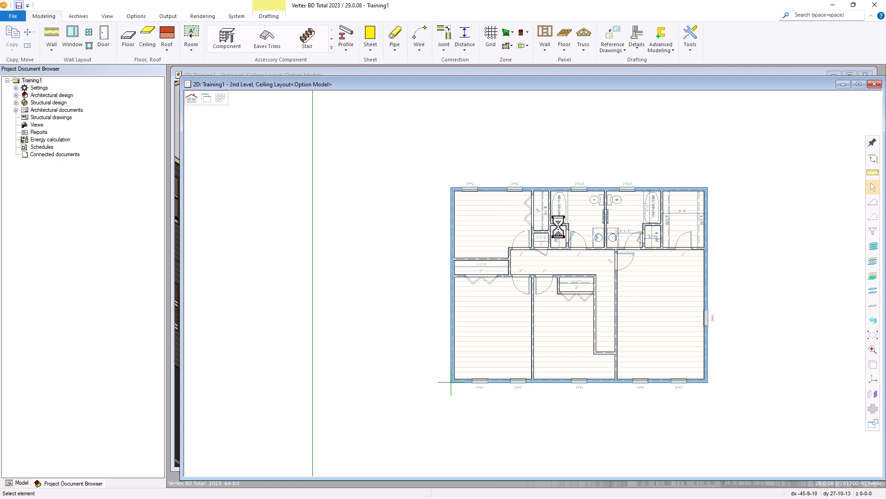